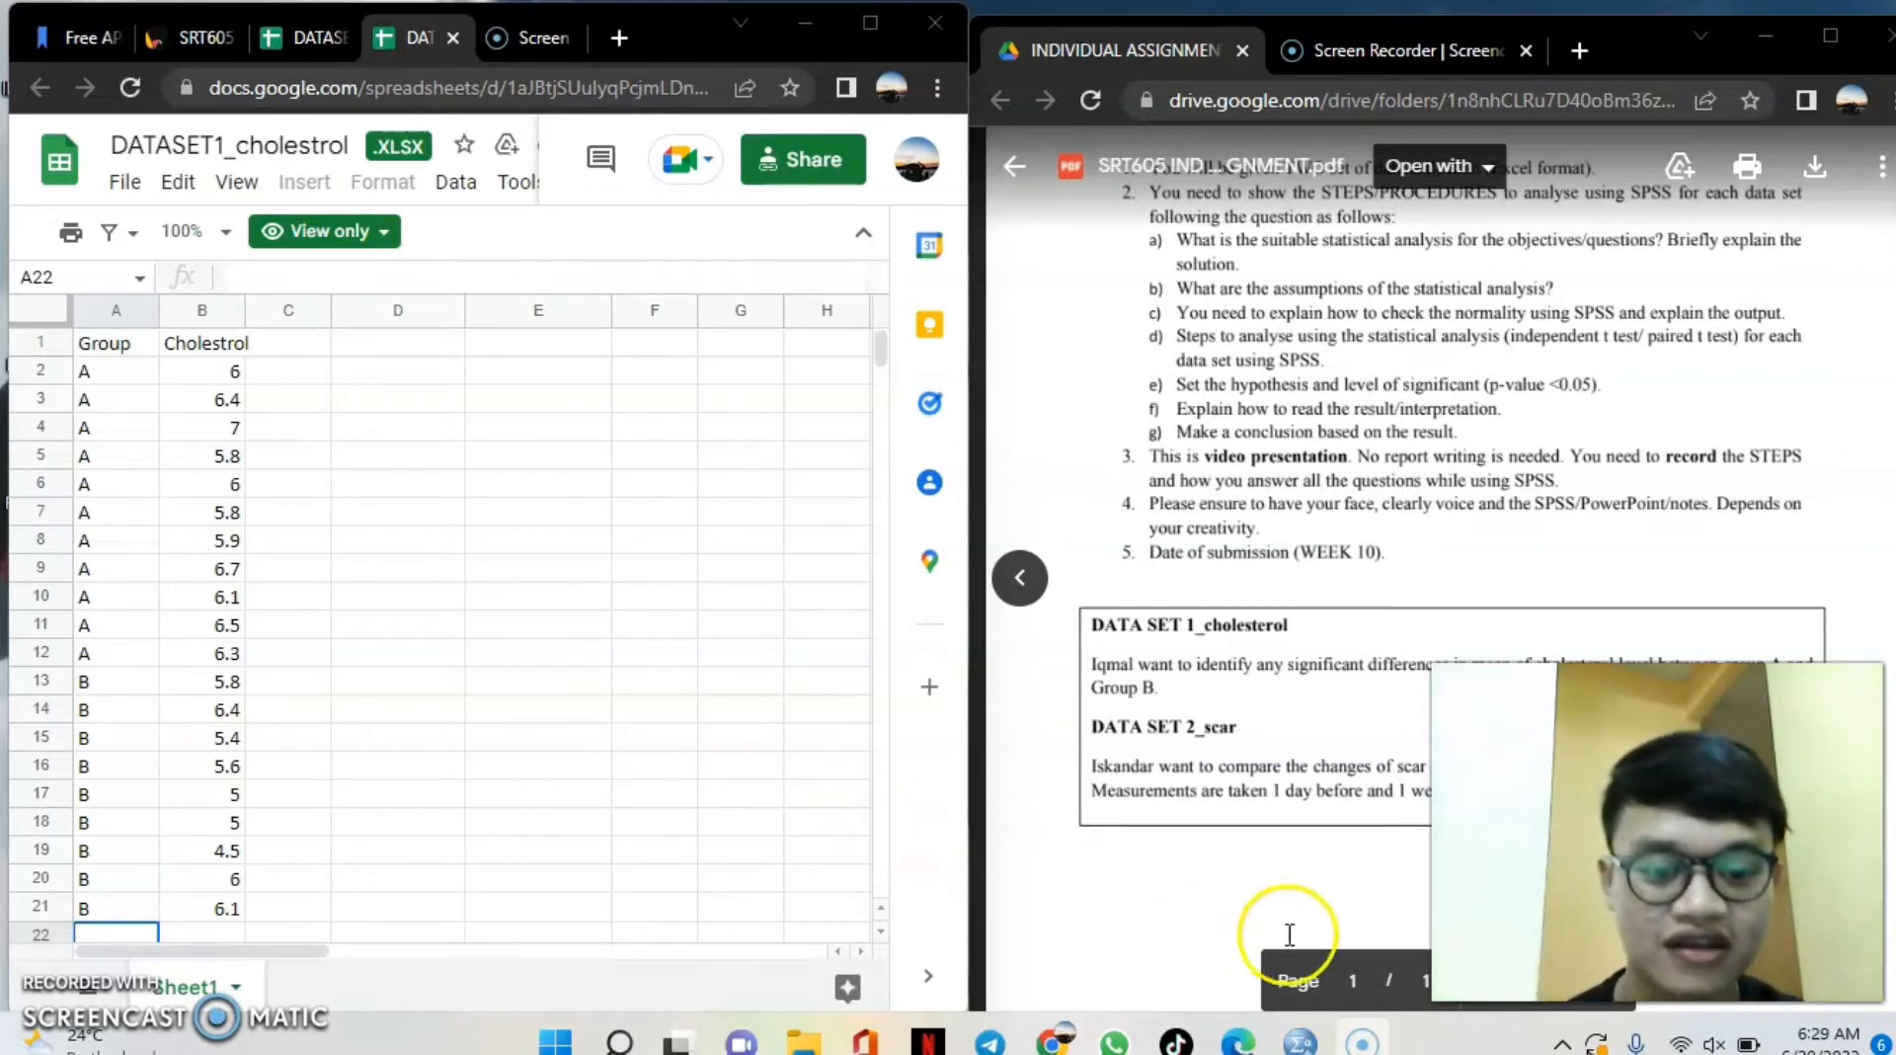
Switch to the empty SPSS Statistics Data Editor and place its window beside the cholesterol spreadsheet columns.
mouse_move(1361, 1045)
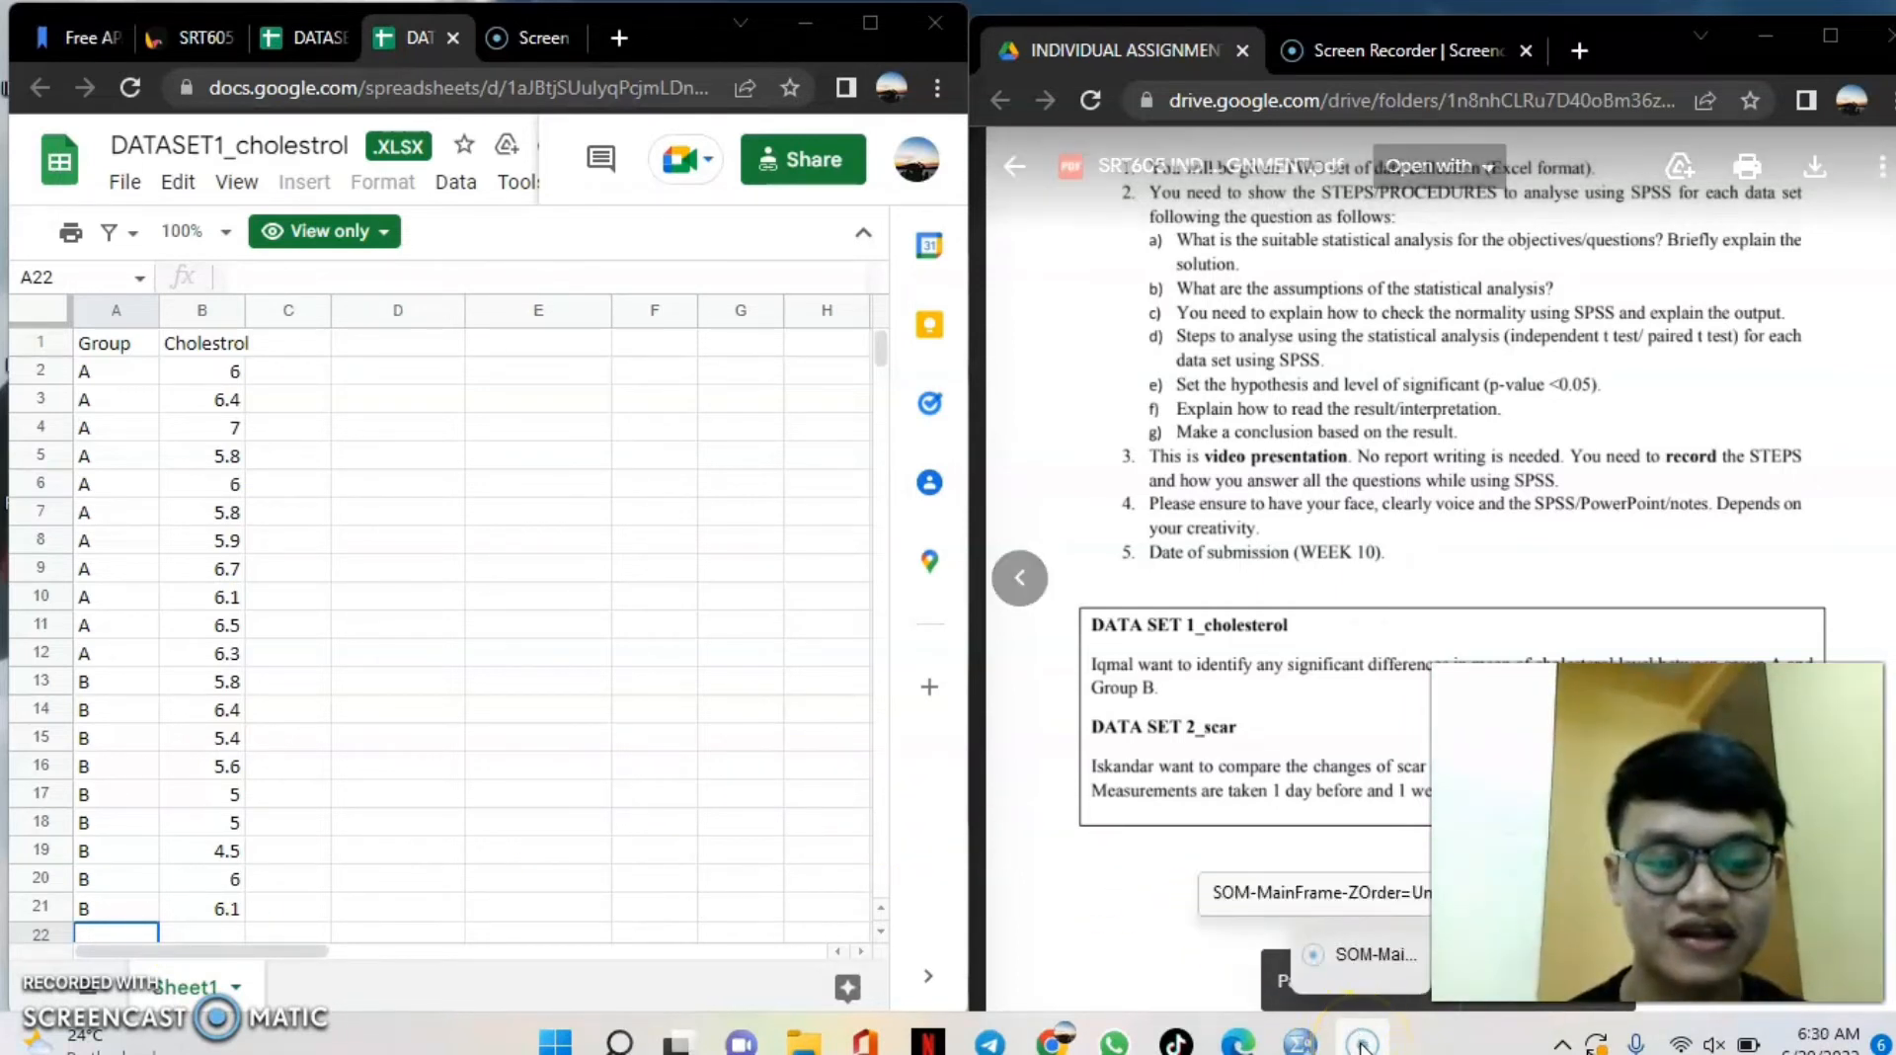
mouse_move(1300, 1043)
left_click(1395, 963)
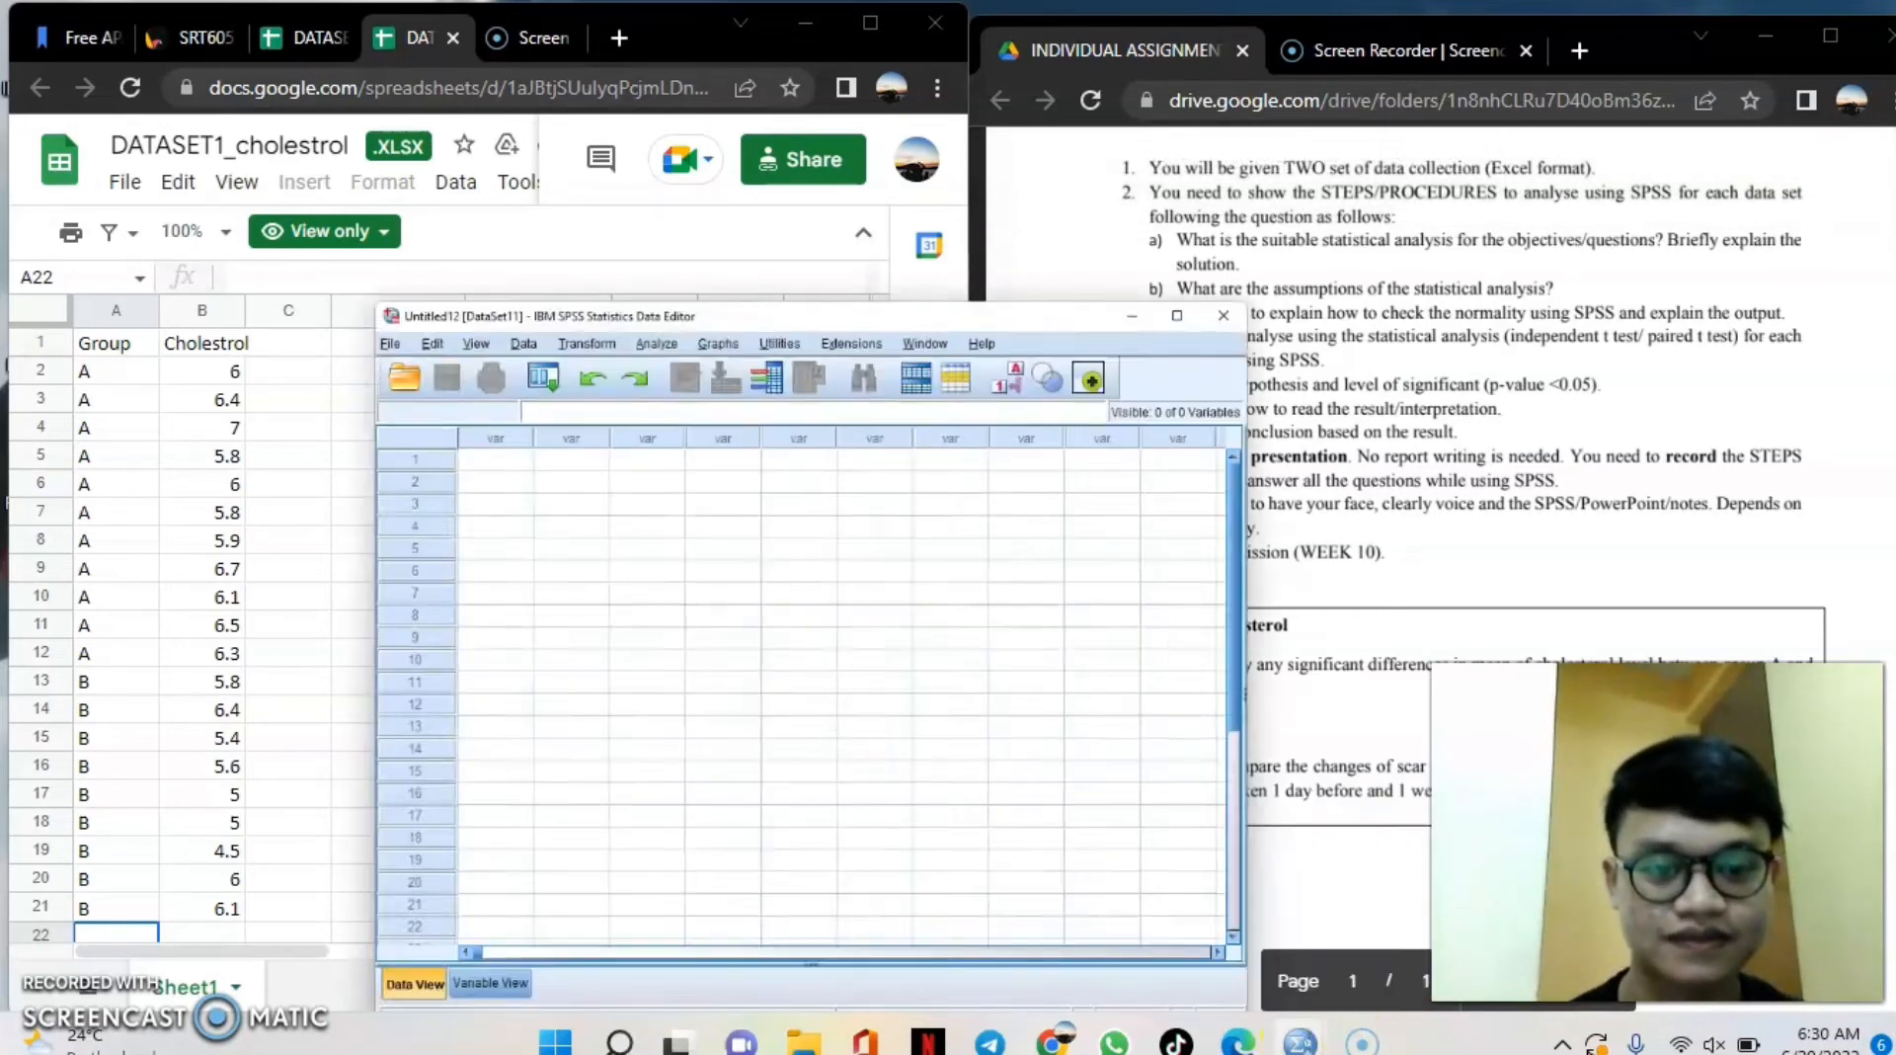
left_click_drag(817, 45, 1391, 41)
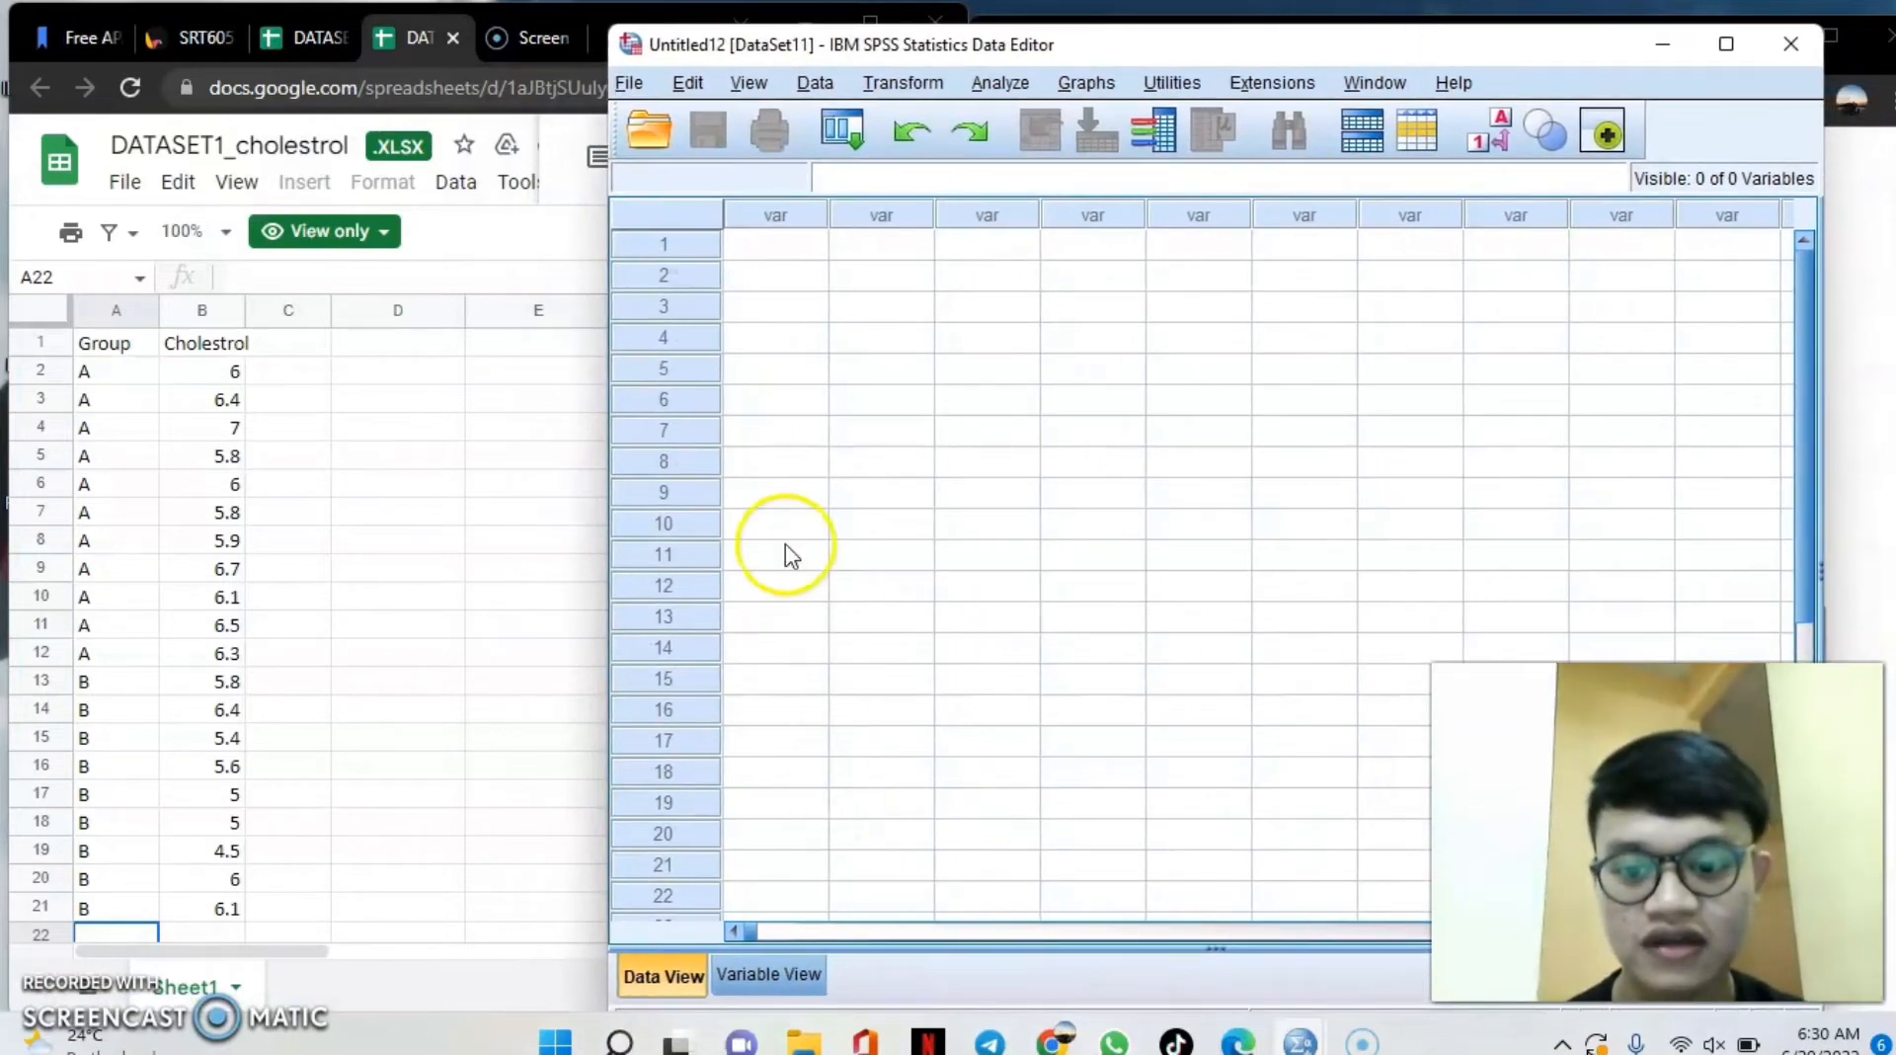
Define the first variable in the Variable View with the name group_cholestrol.
left_click(774, 972)
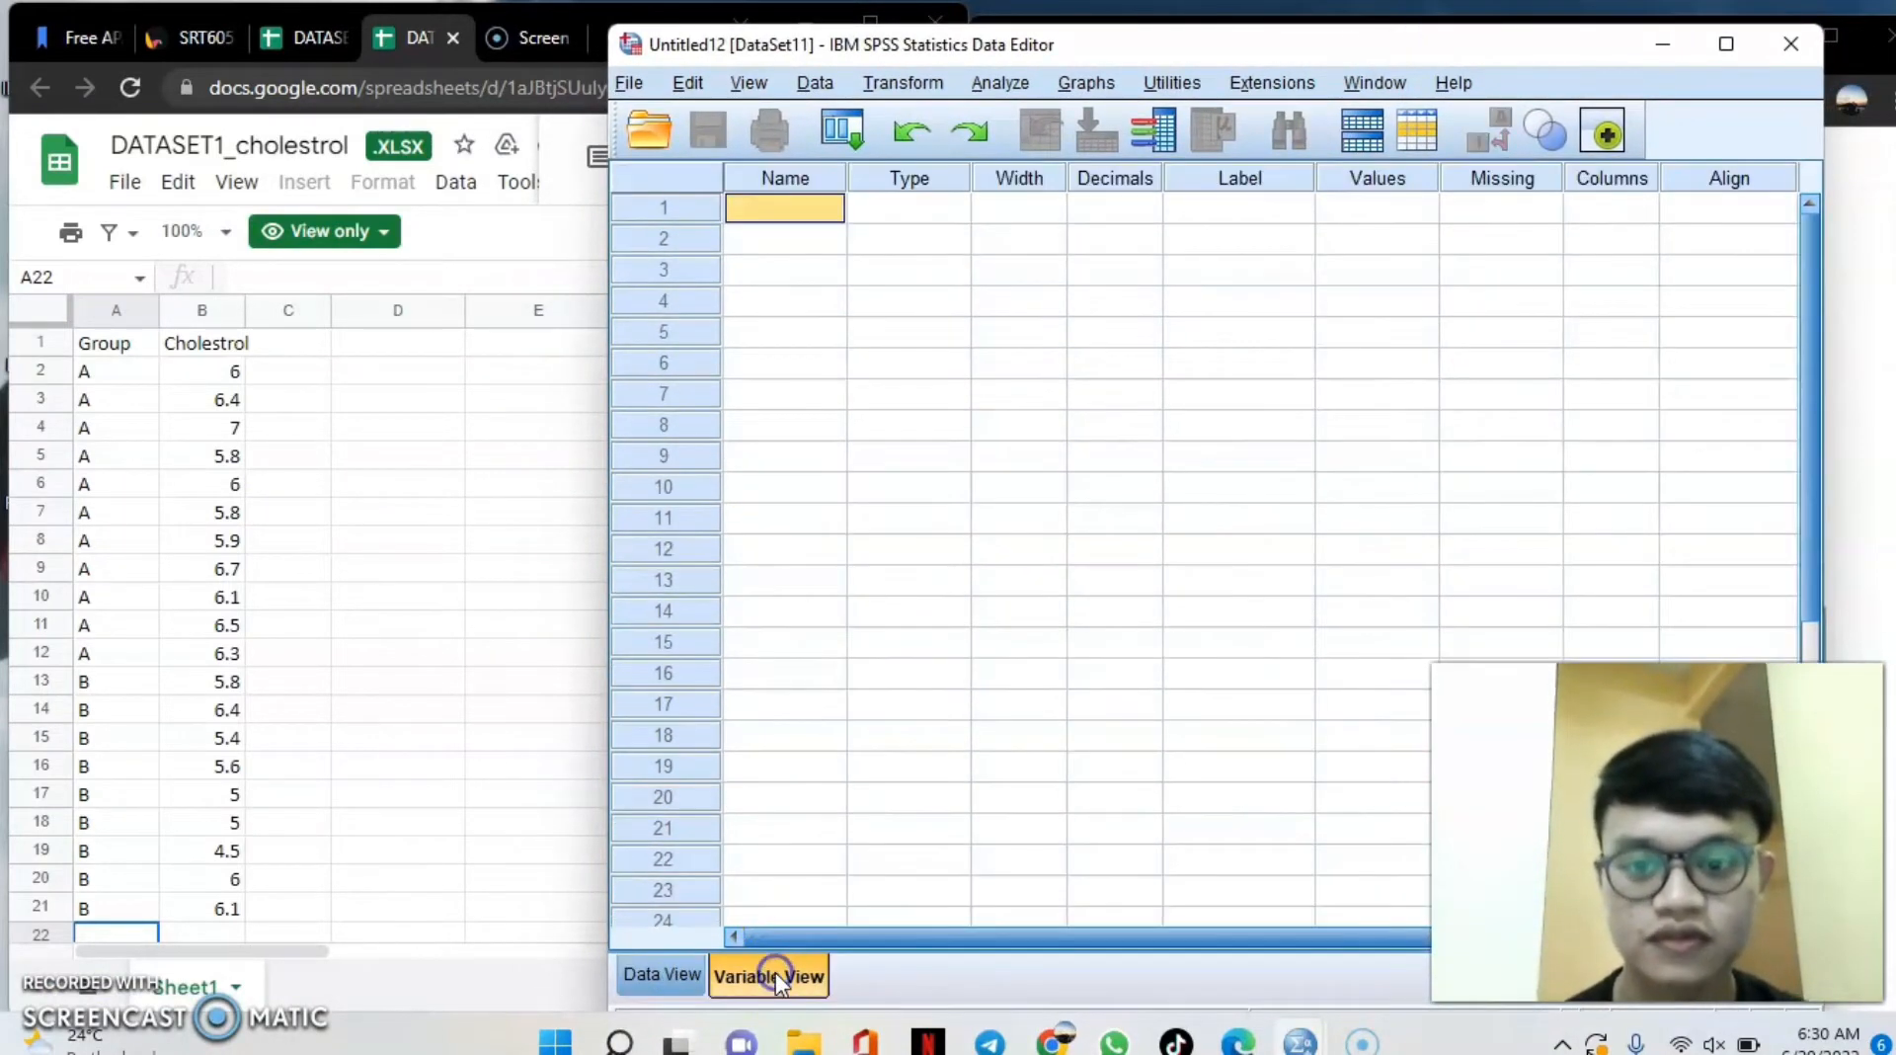
left_click(776, 209)
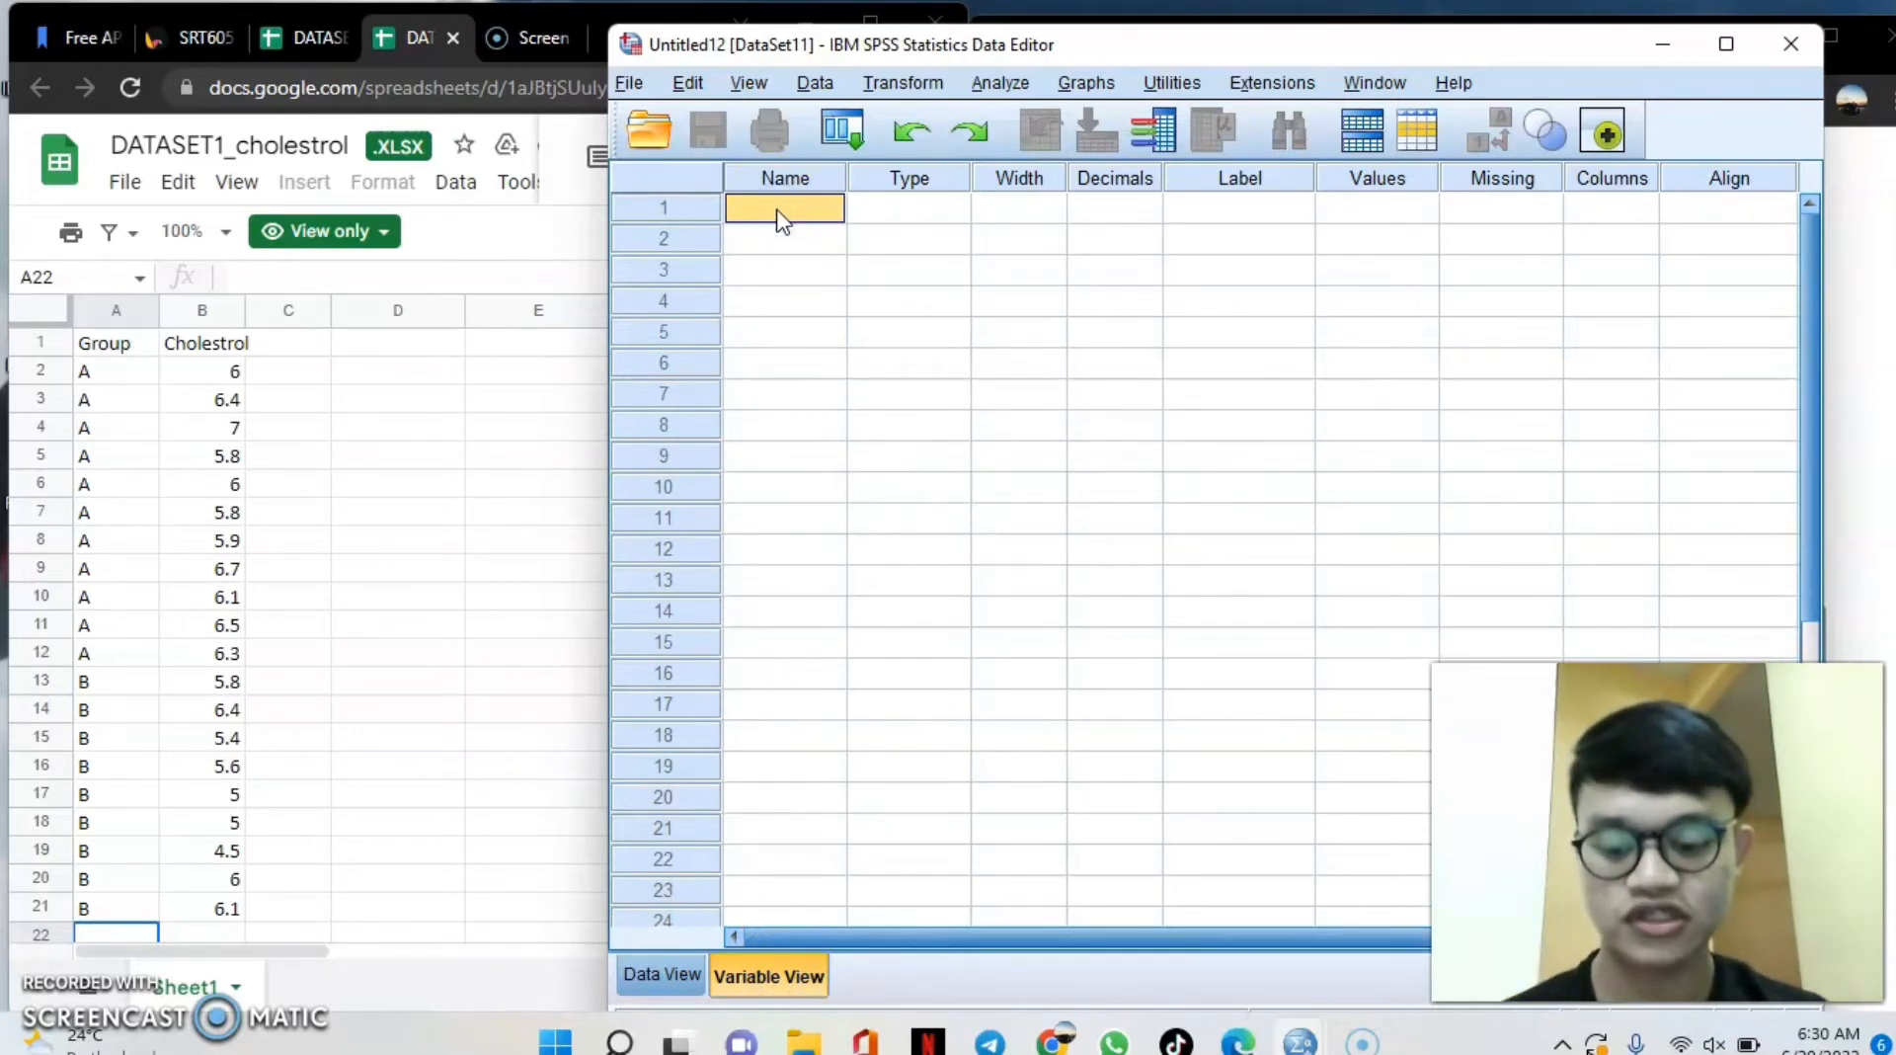
type("C")
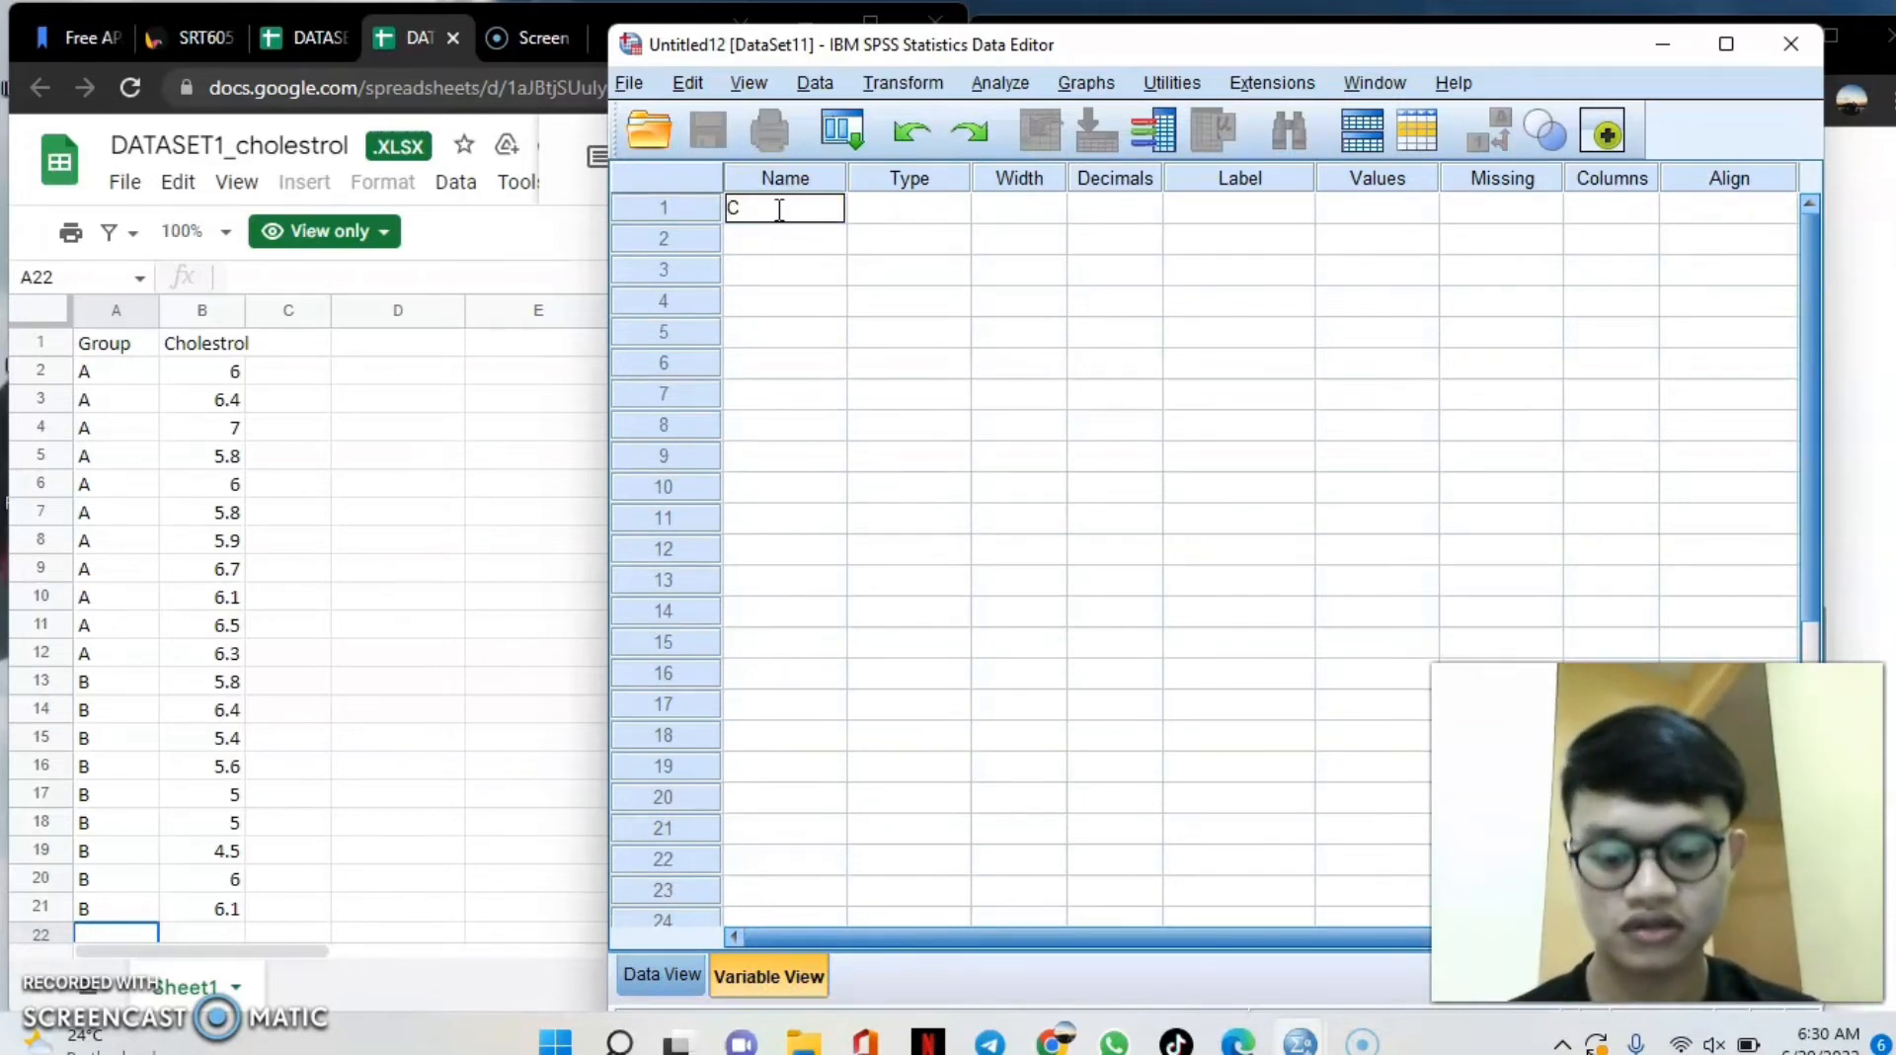
type("ho")
key("BackSpace")
key("BackSpace")
key("BackSpace")
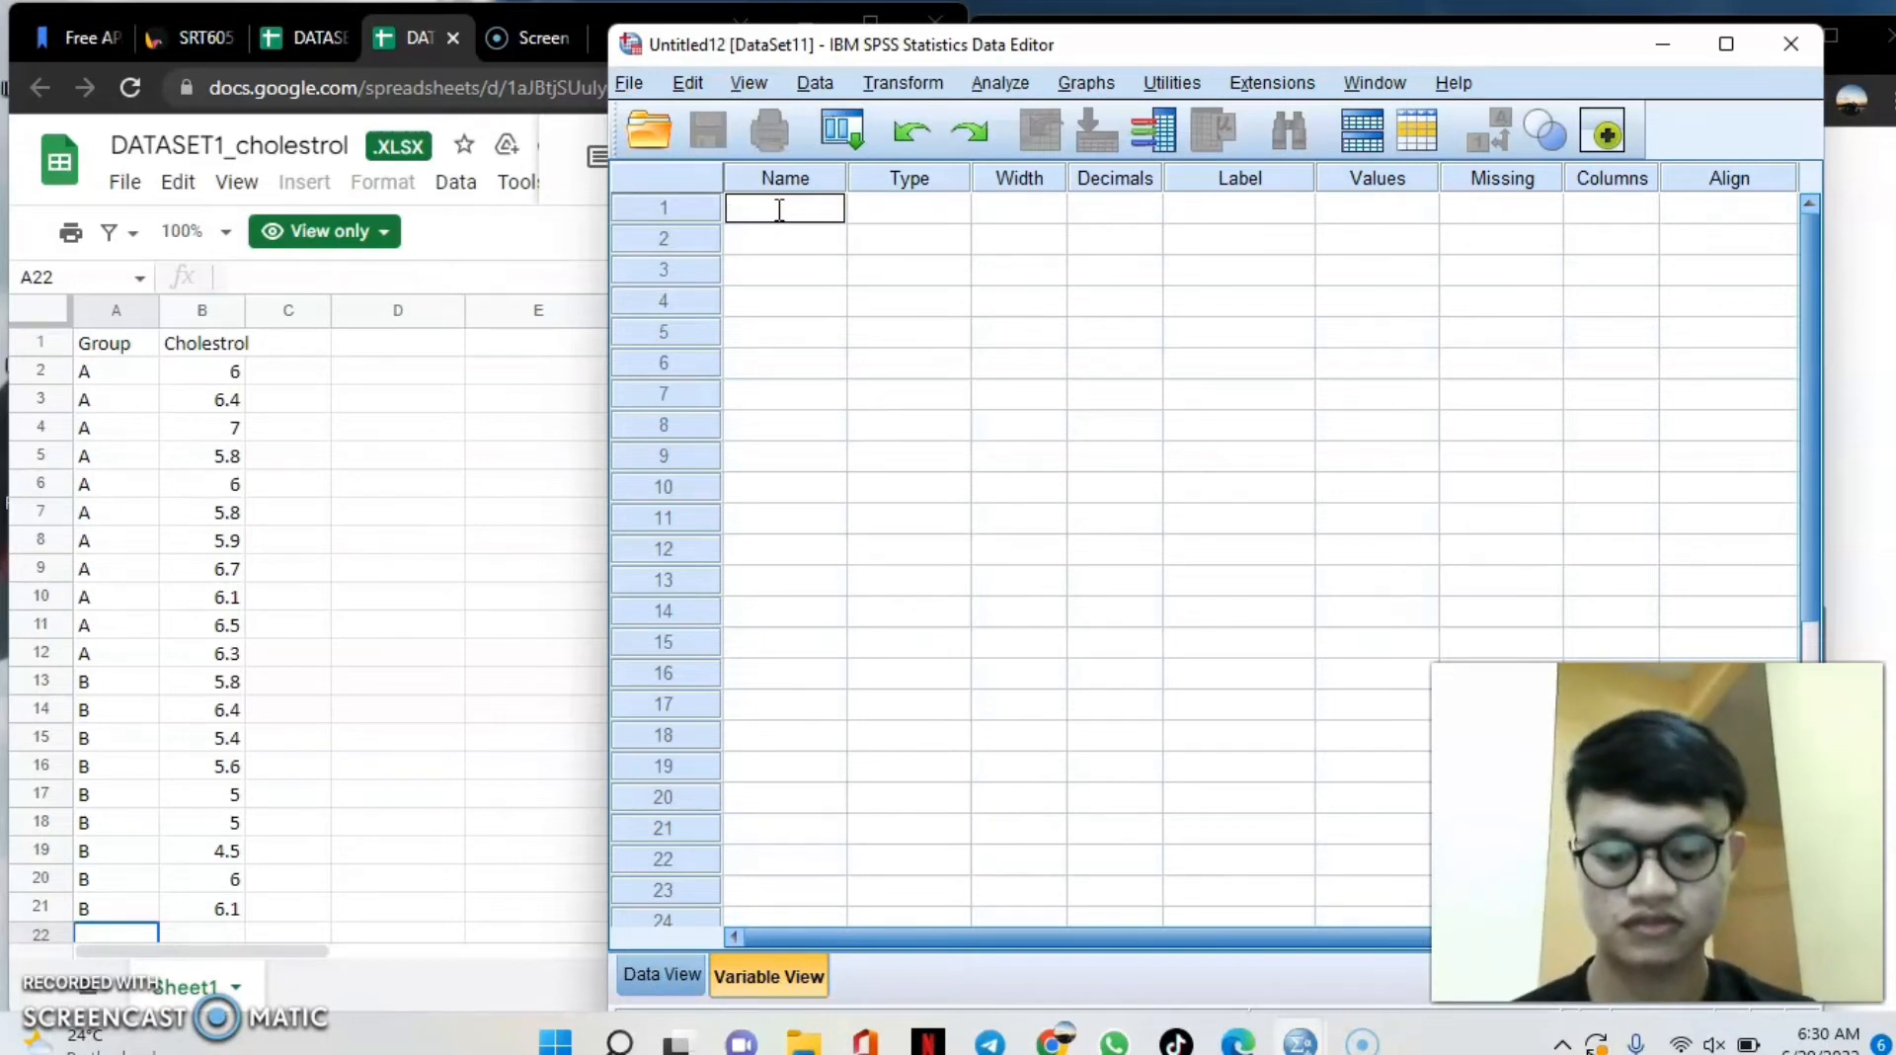
type("gr")
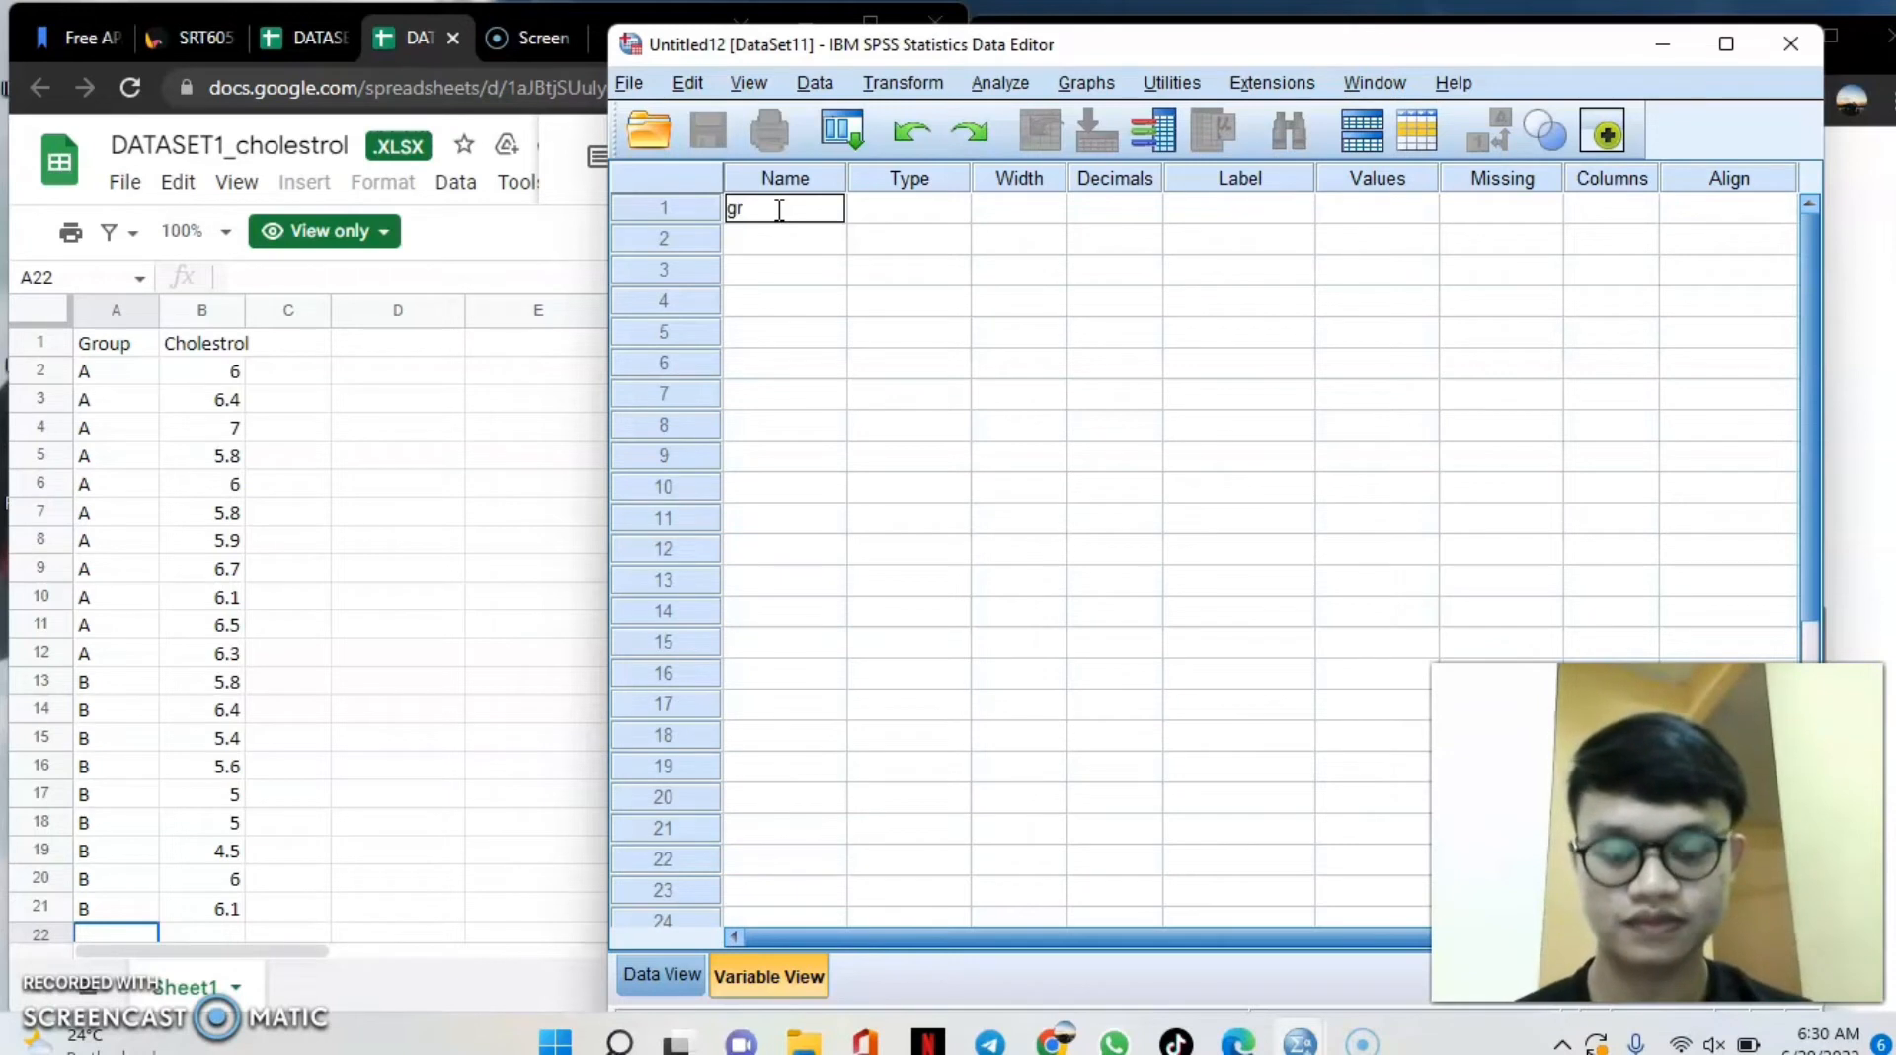
type("oup")
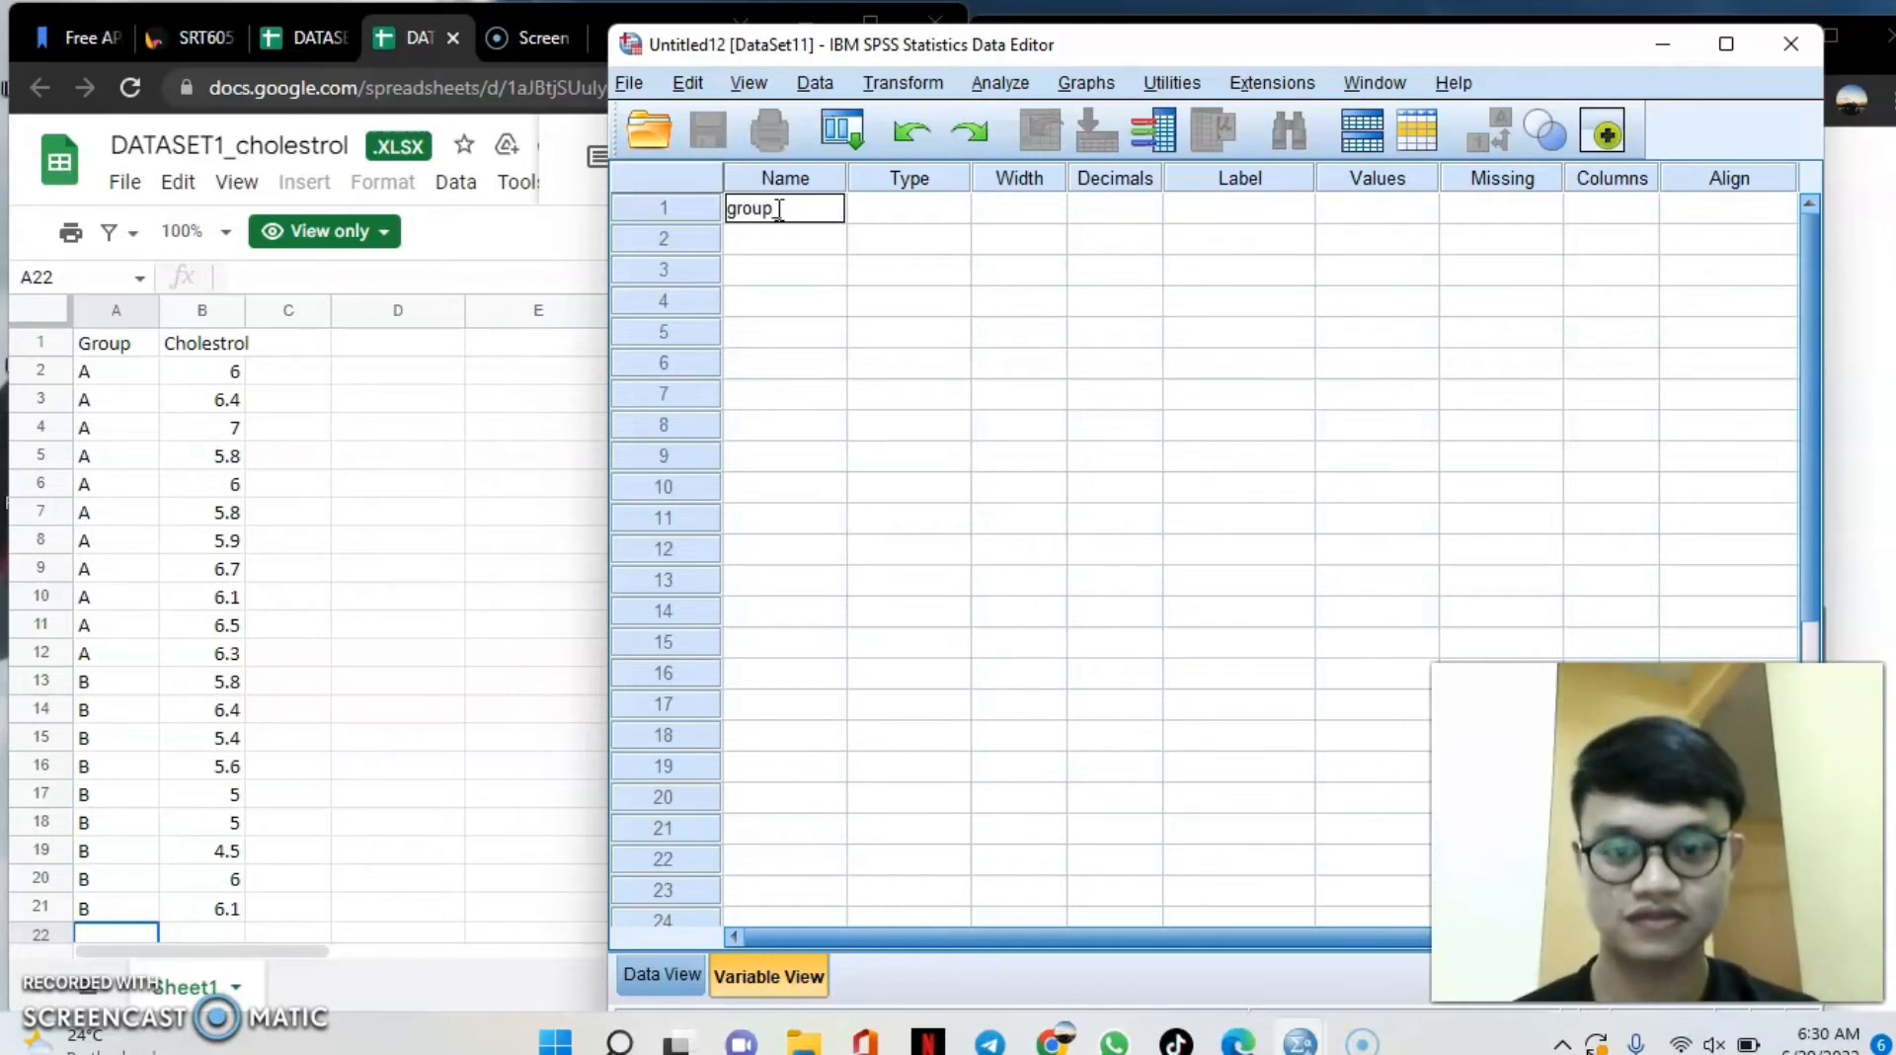
type("_ch")
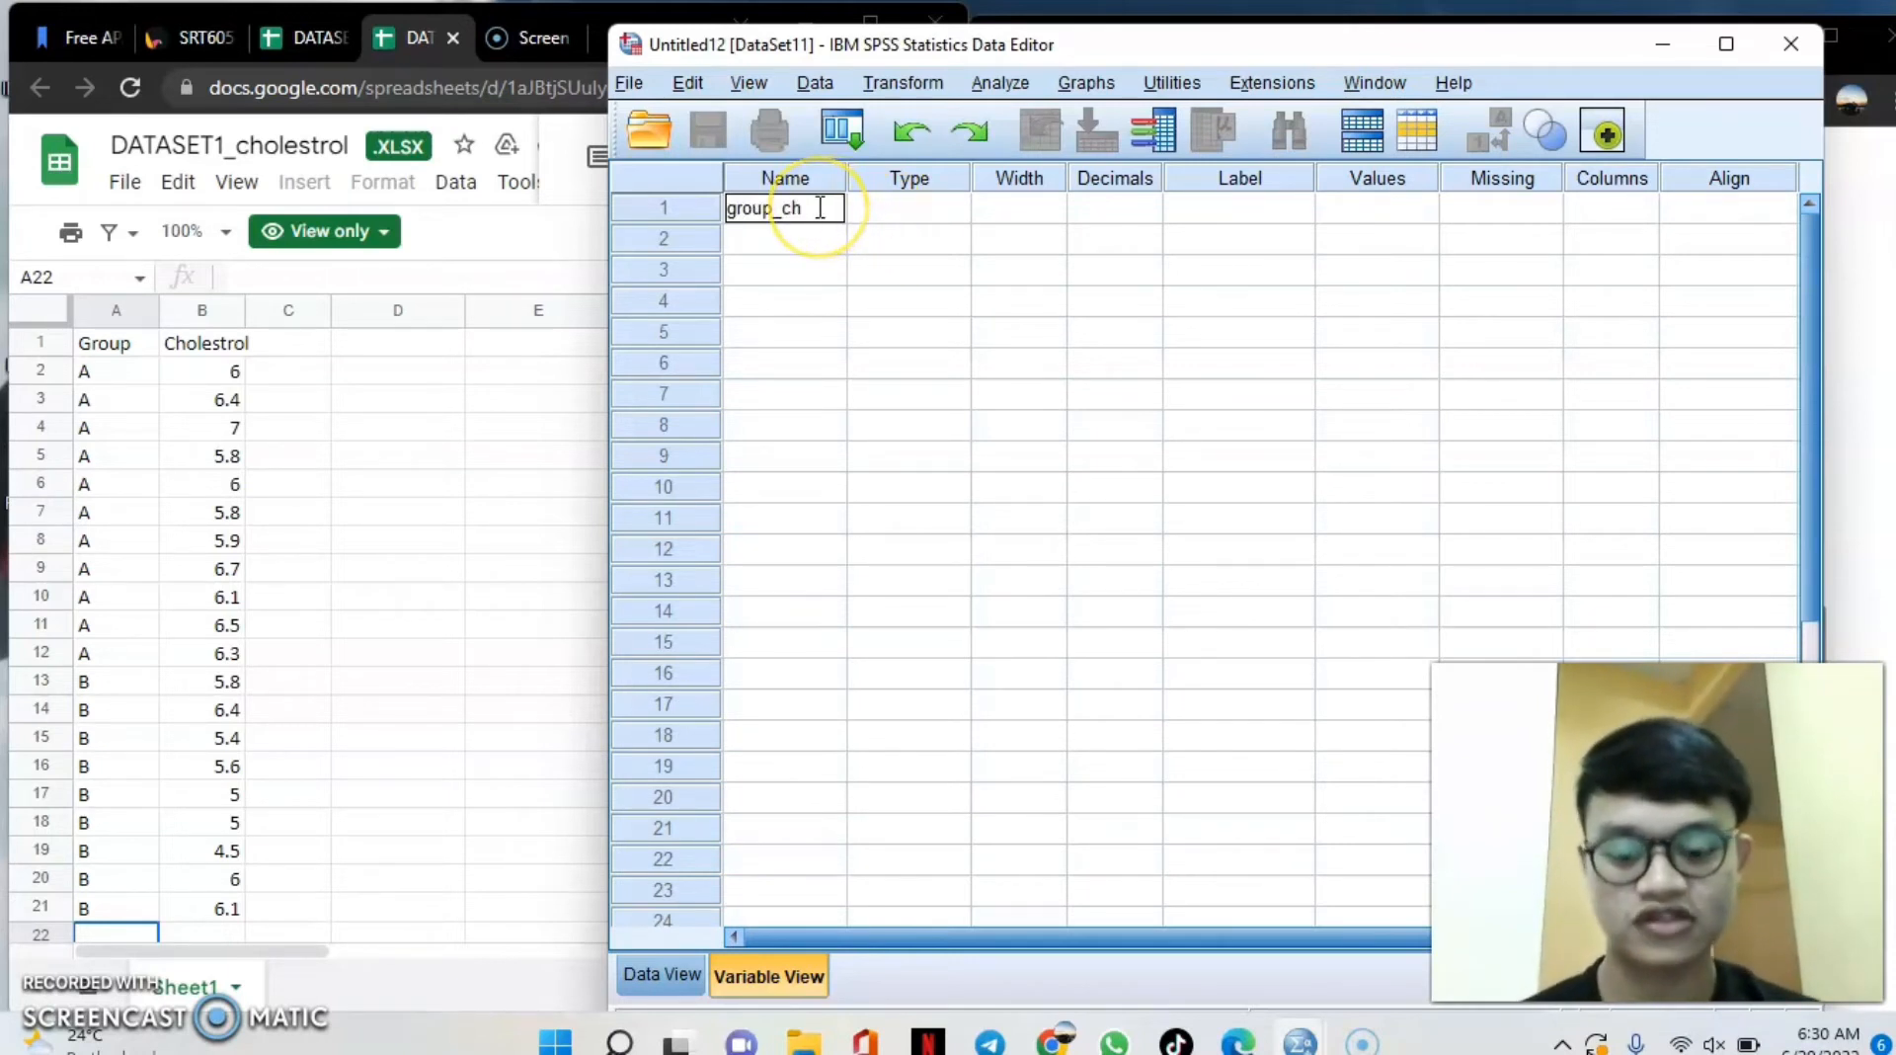
type("olestrol")
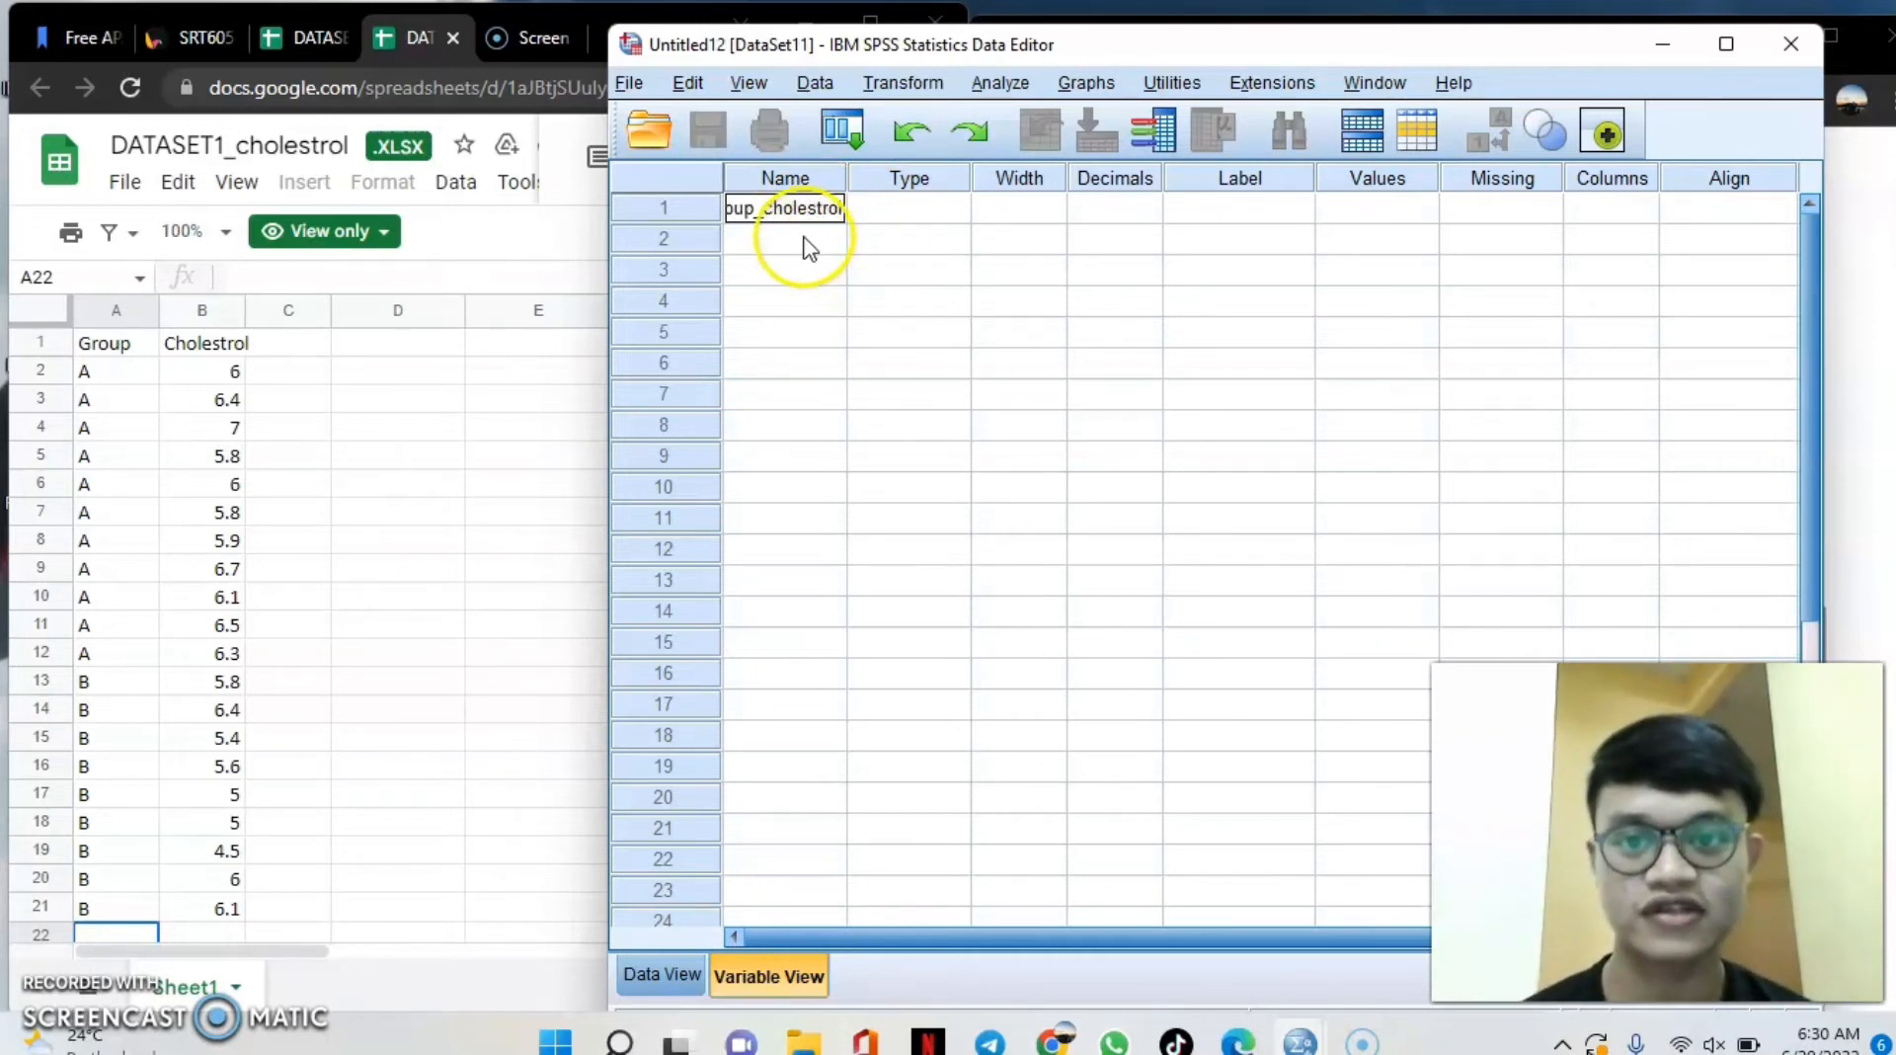
Add a second variable named level_cholestrol in the row below the group variable.
left_click(802, 244)
type("leve")
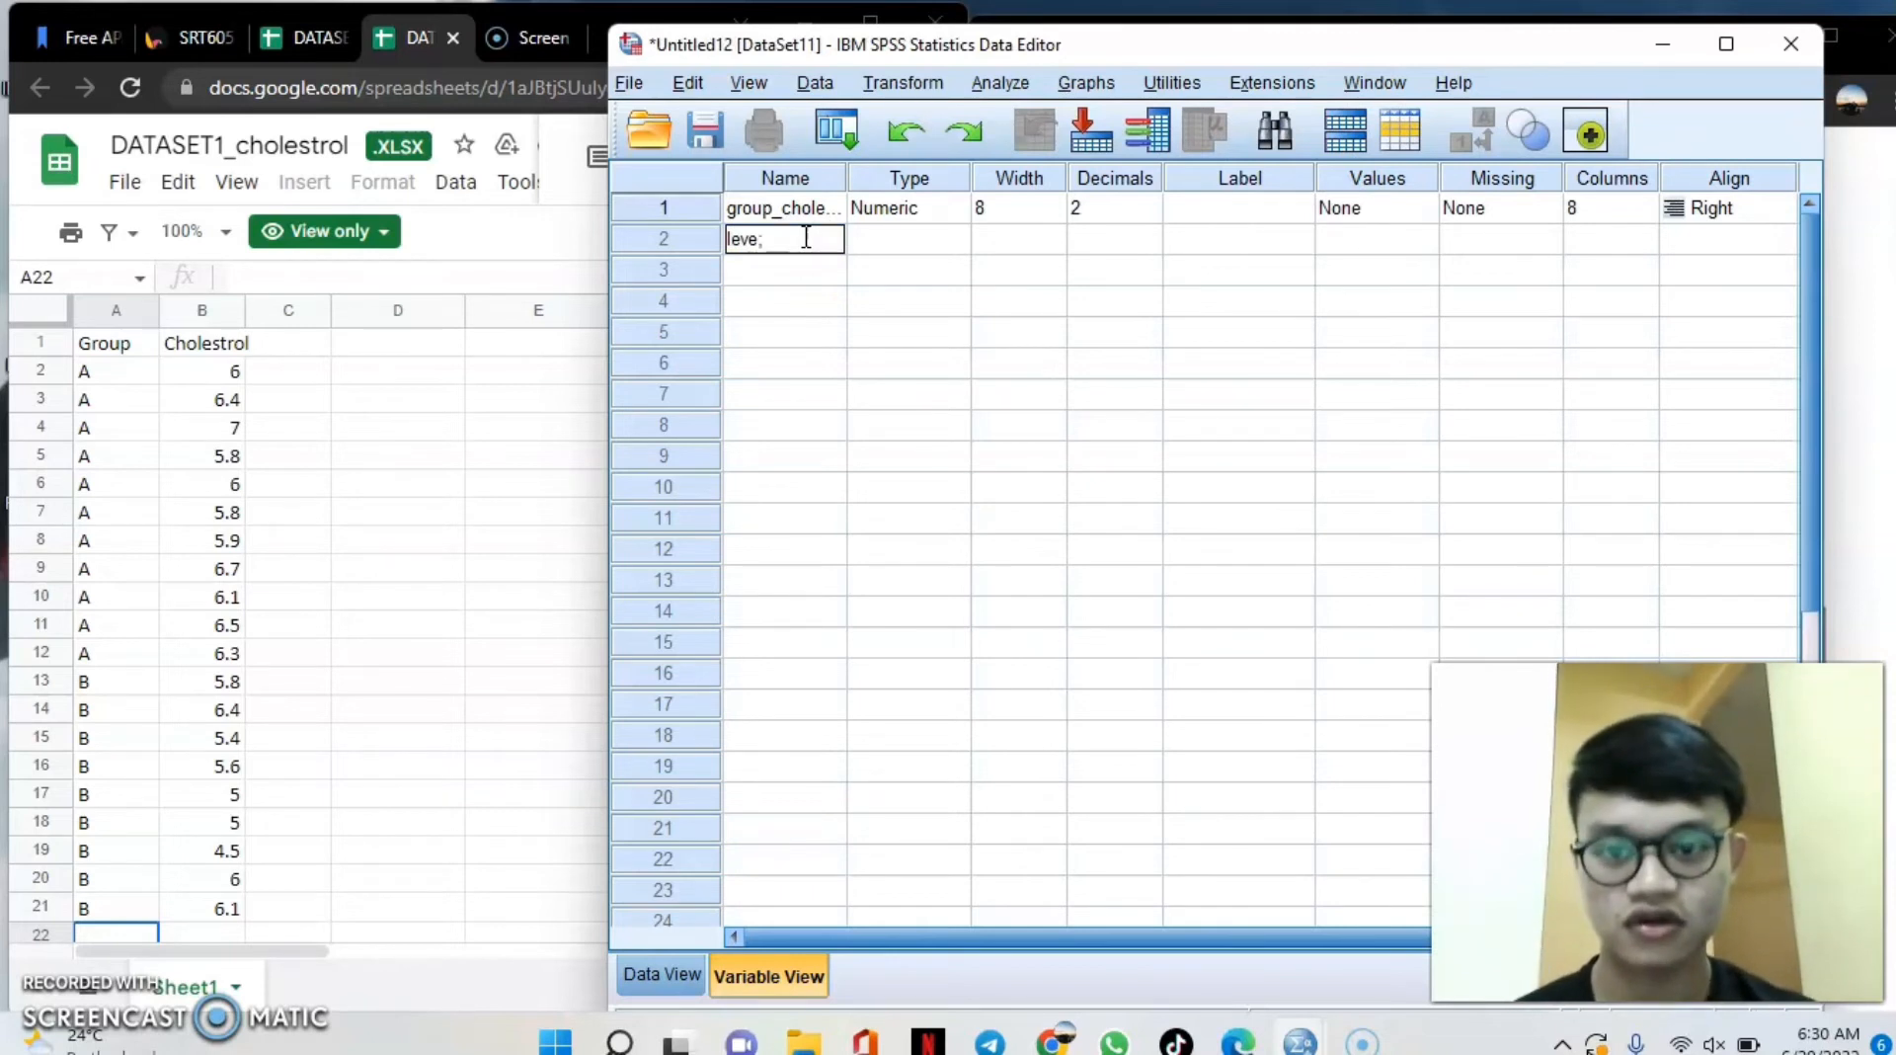
type("l_")
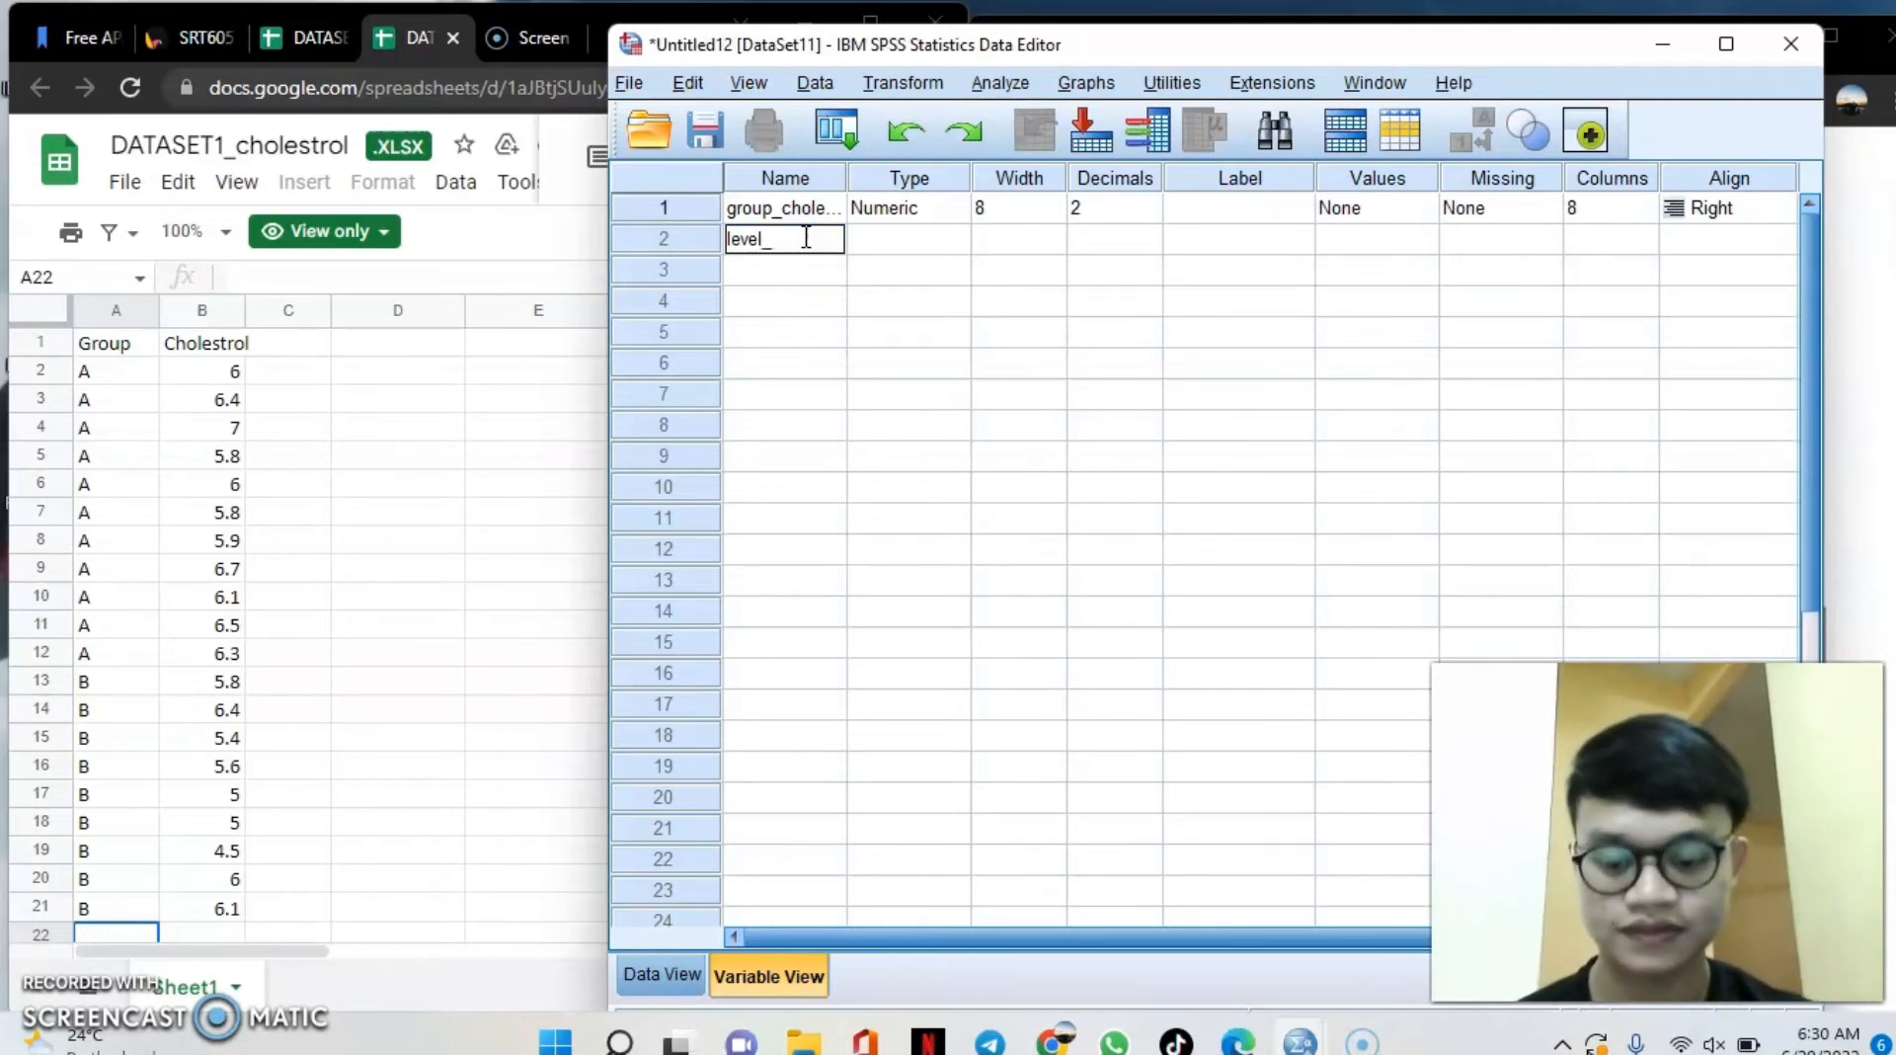
type("cholestro")
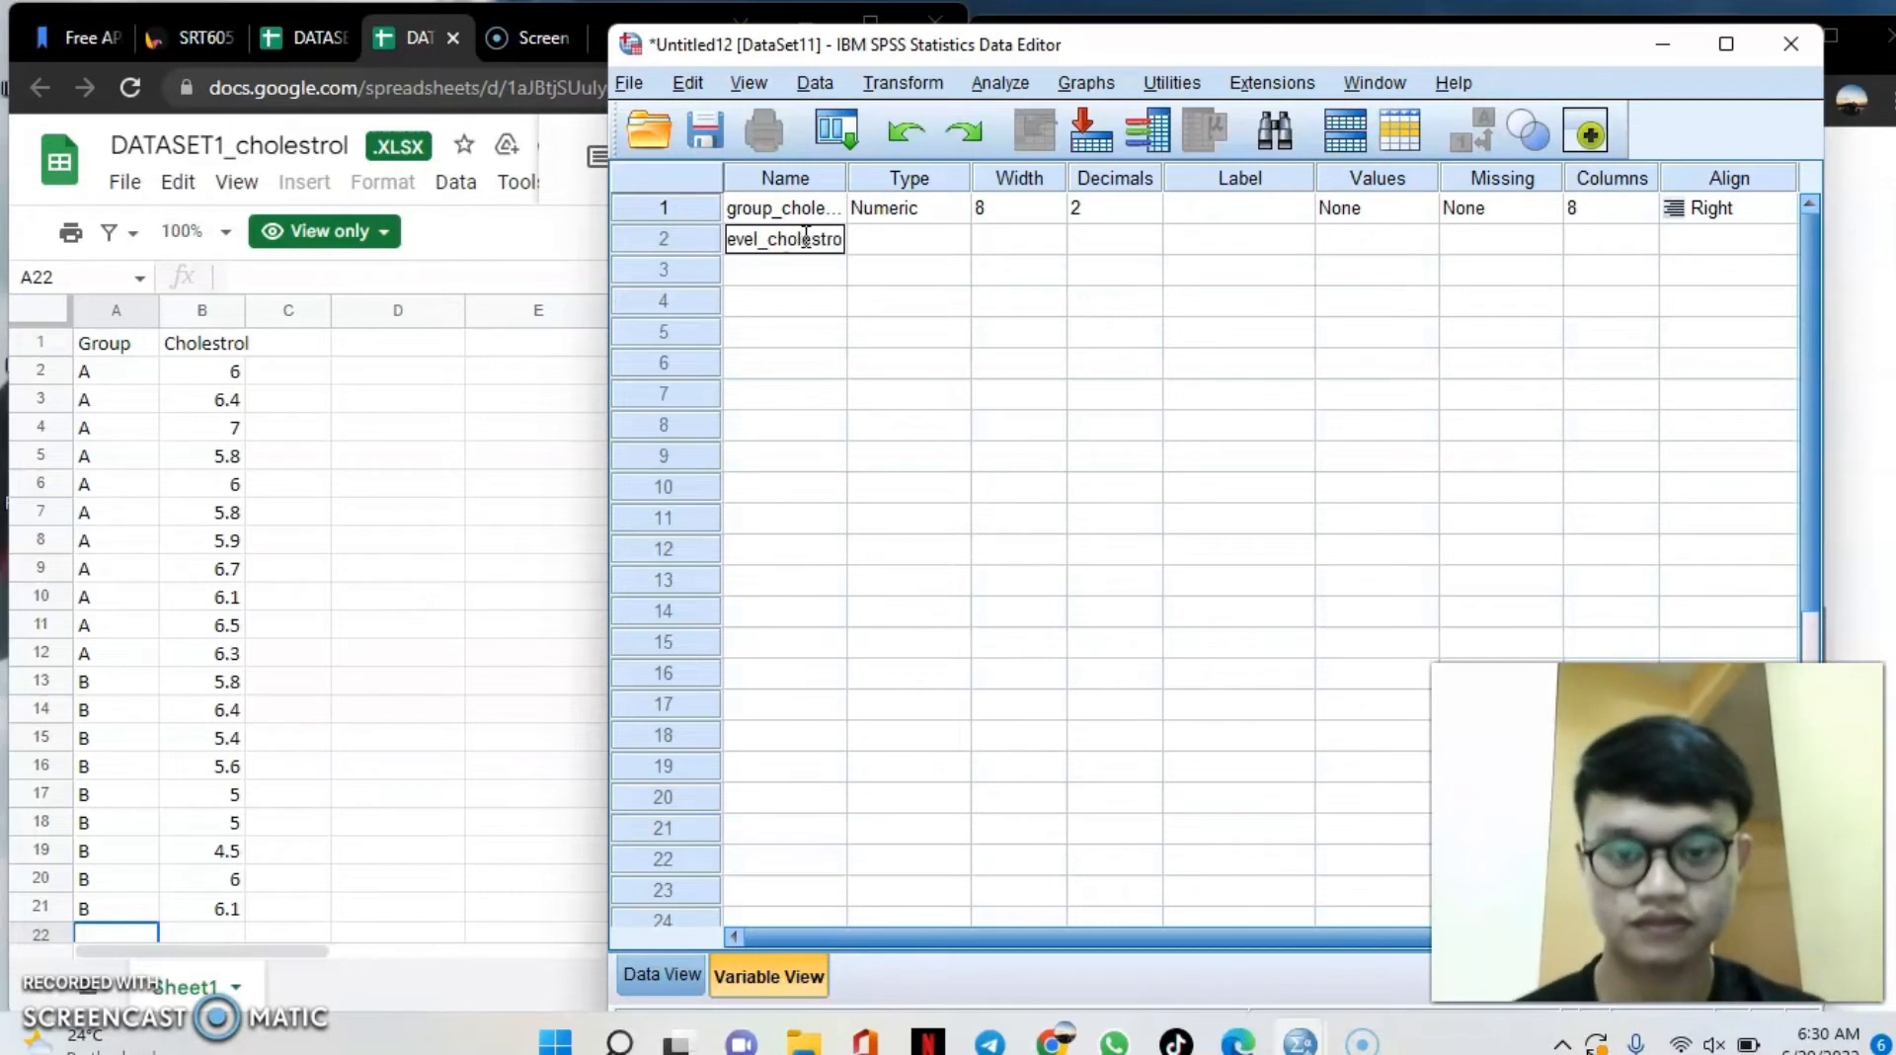
type("l")
Set the decimals to 0 for the group variable and 1 for the level variable.
left_click(1116, 206)
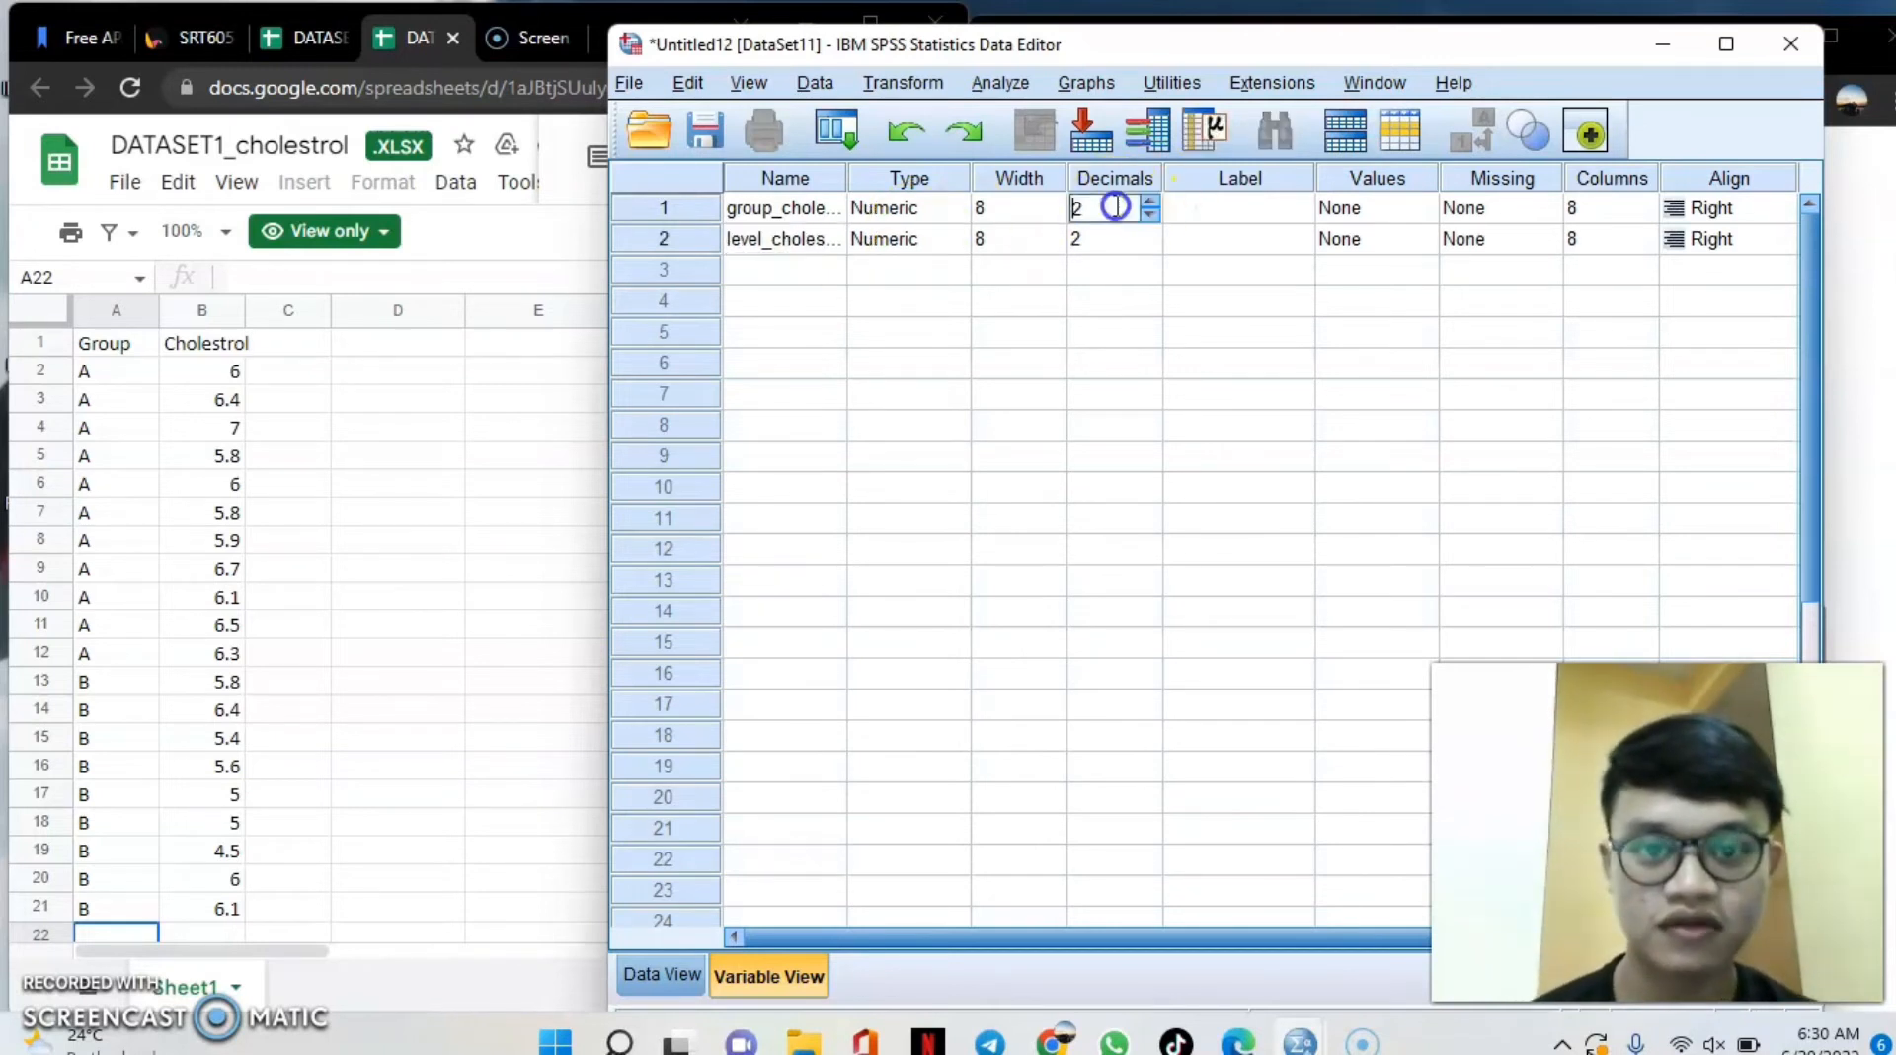
left_click(1109, 207)
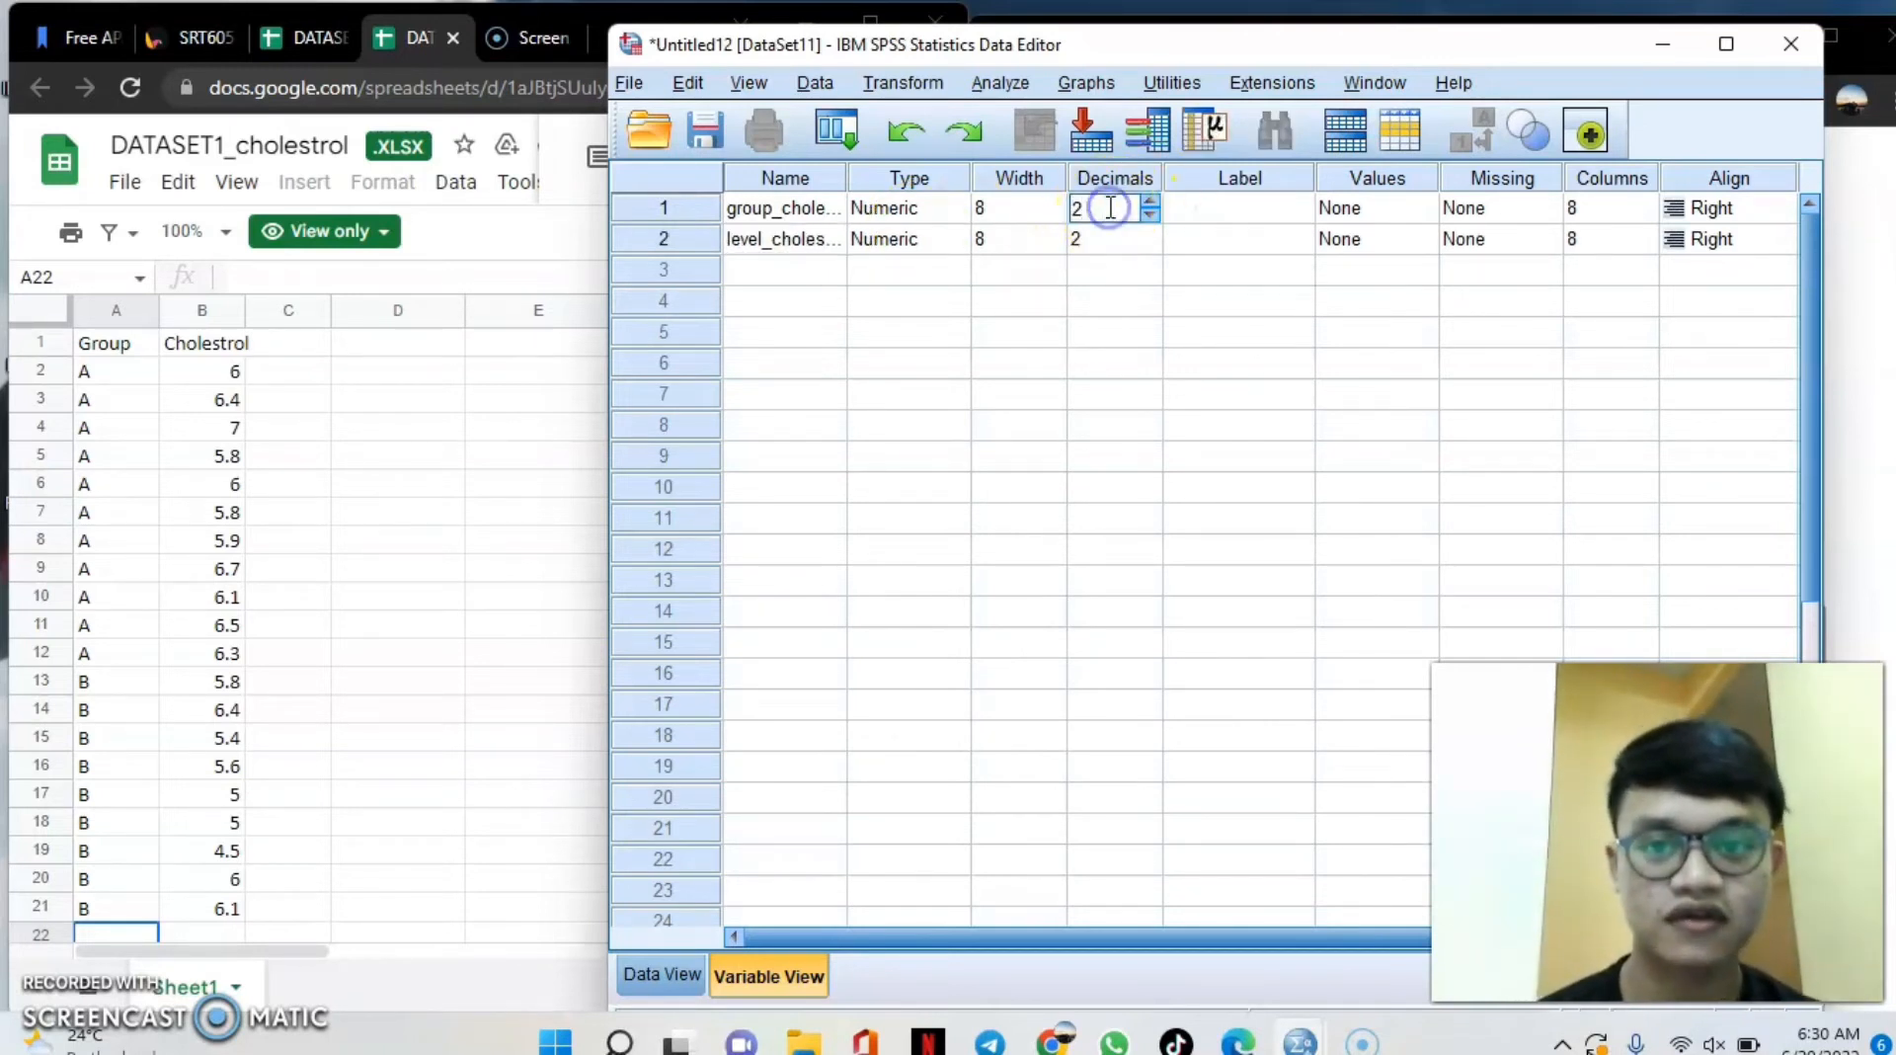
key("BackSpace")
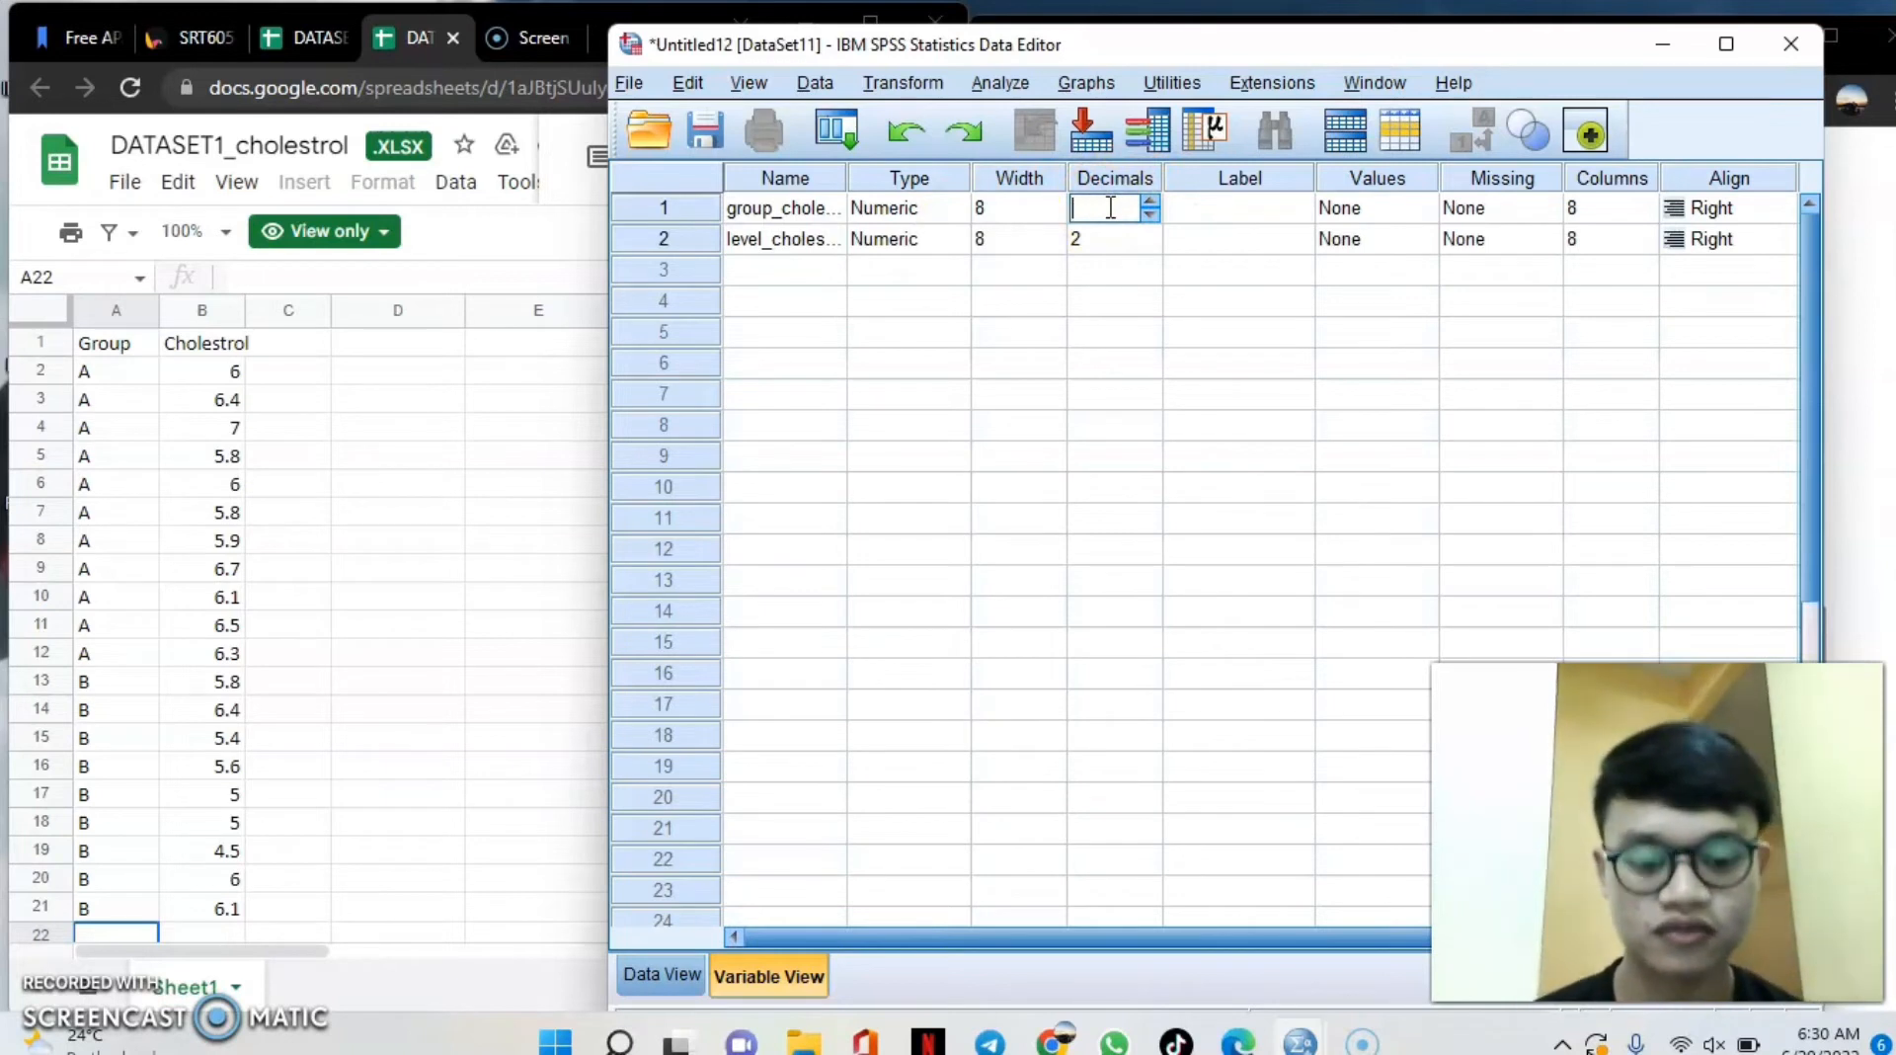
type("0")
left_click(1111, 240)
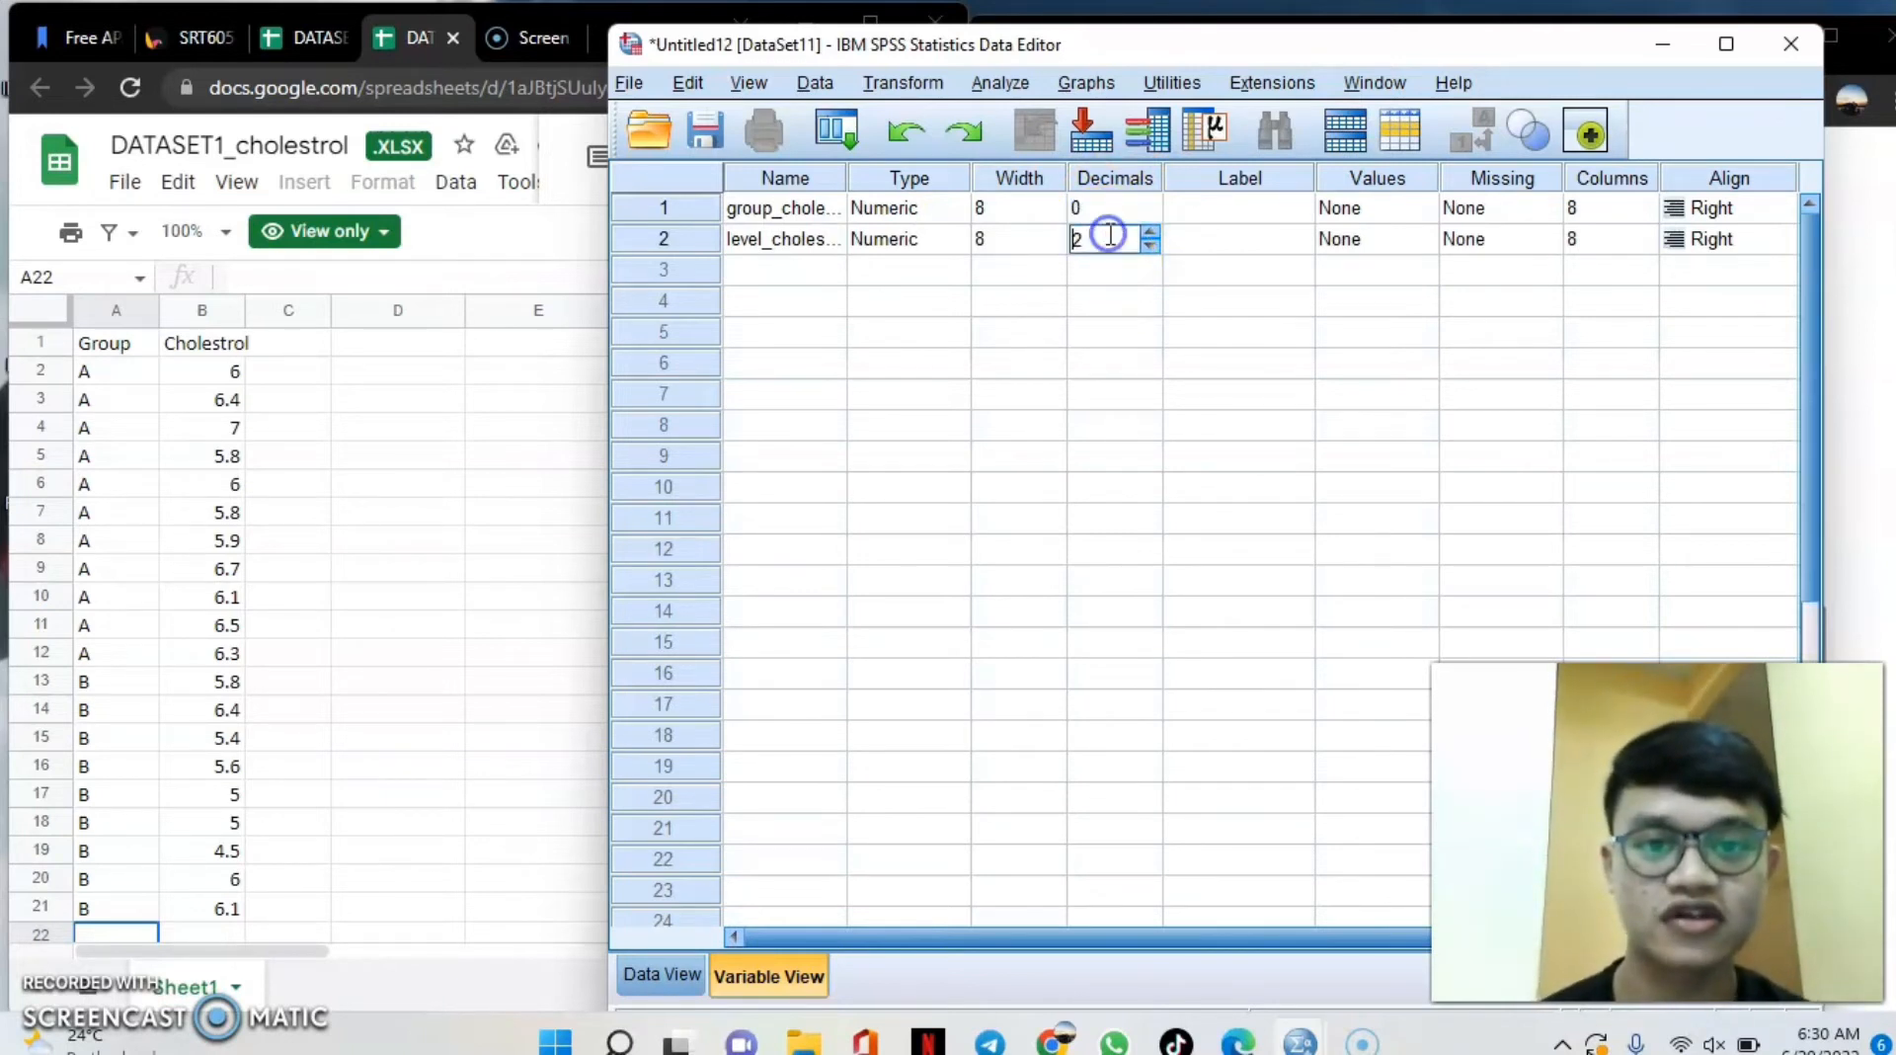
key("BackSpace")
type("1")
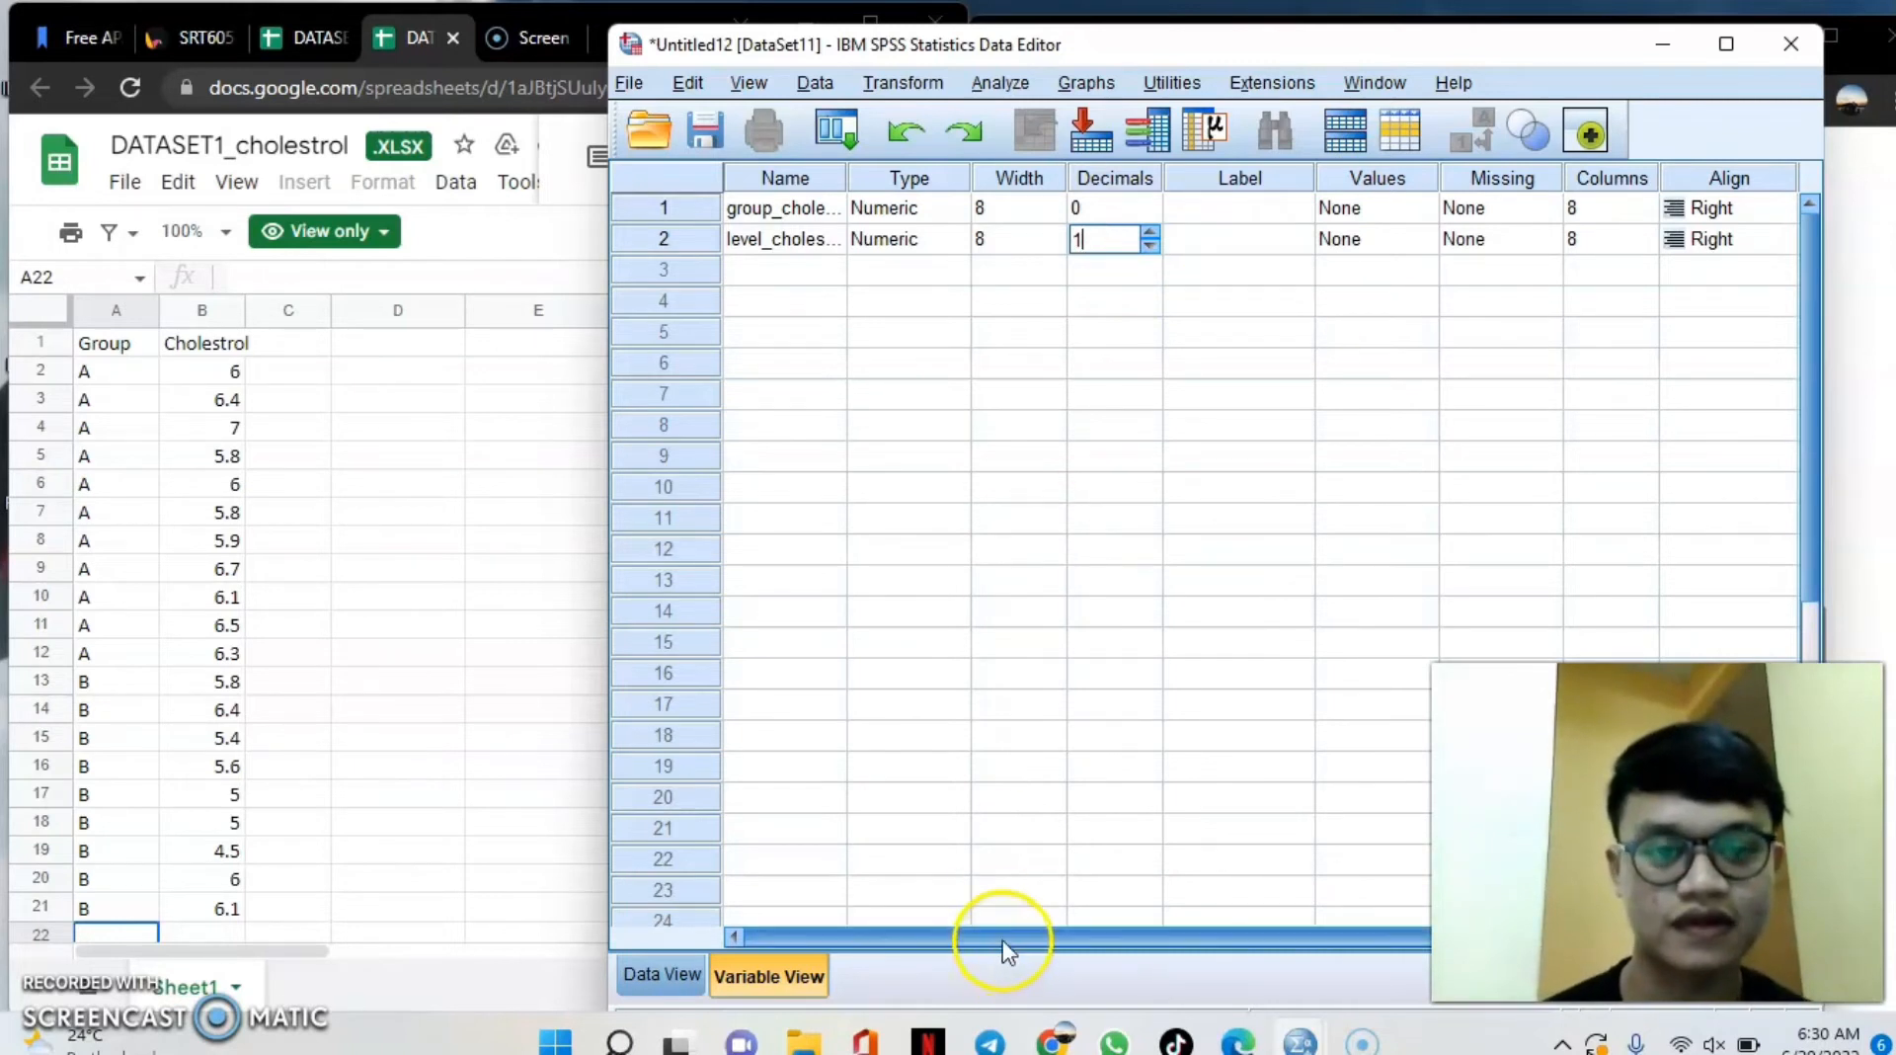
Add a value label to the group variable that assigns value 1 to "Group A".
left_click_drag(1003, 928, 1105, 923)
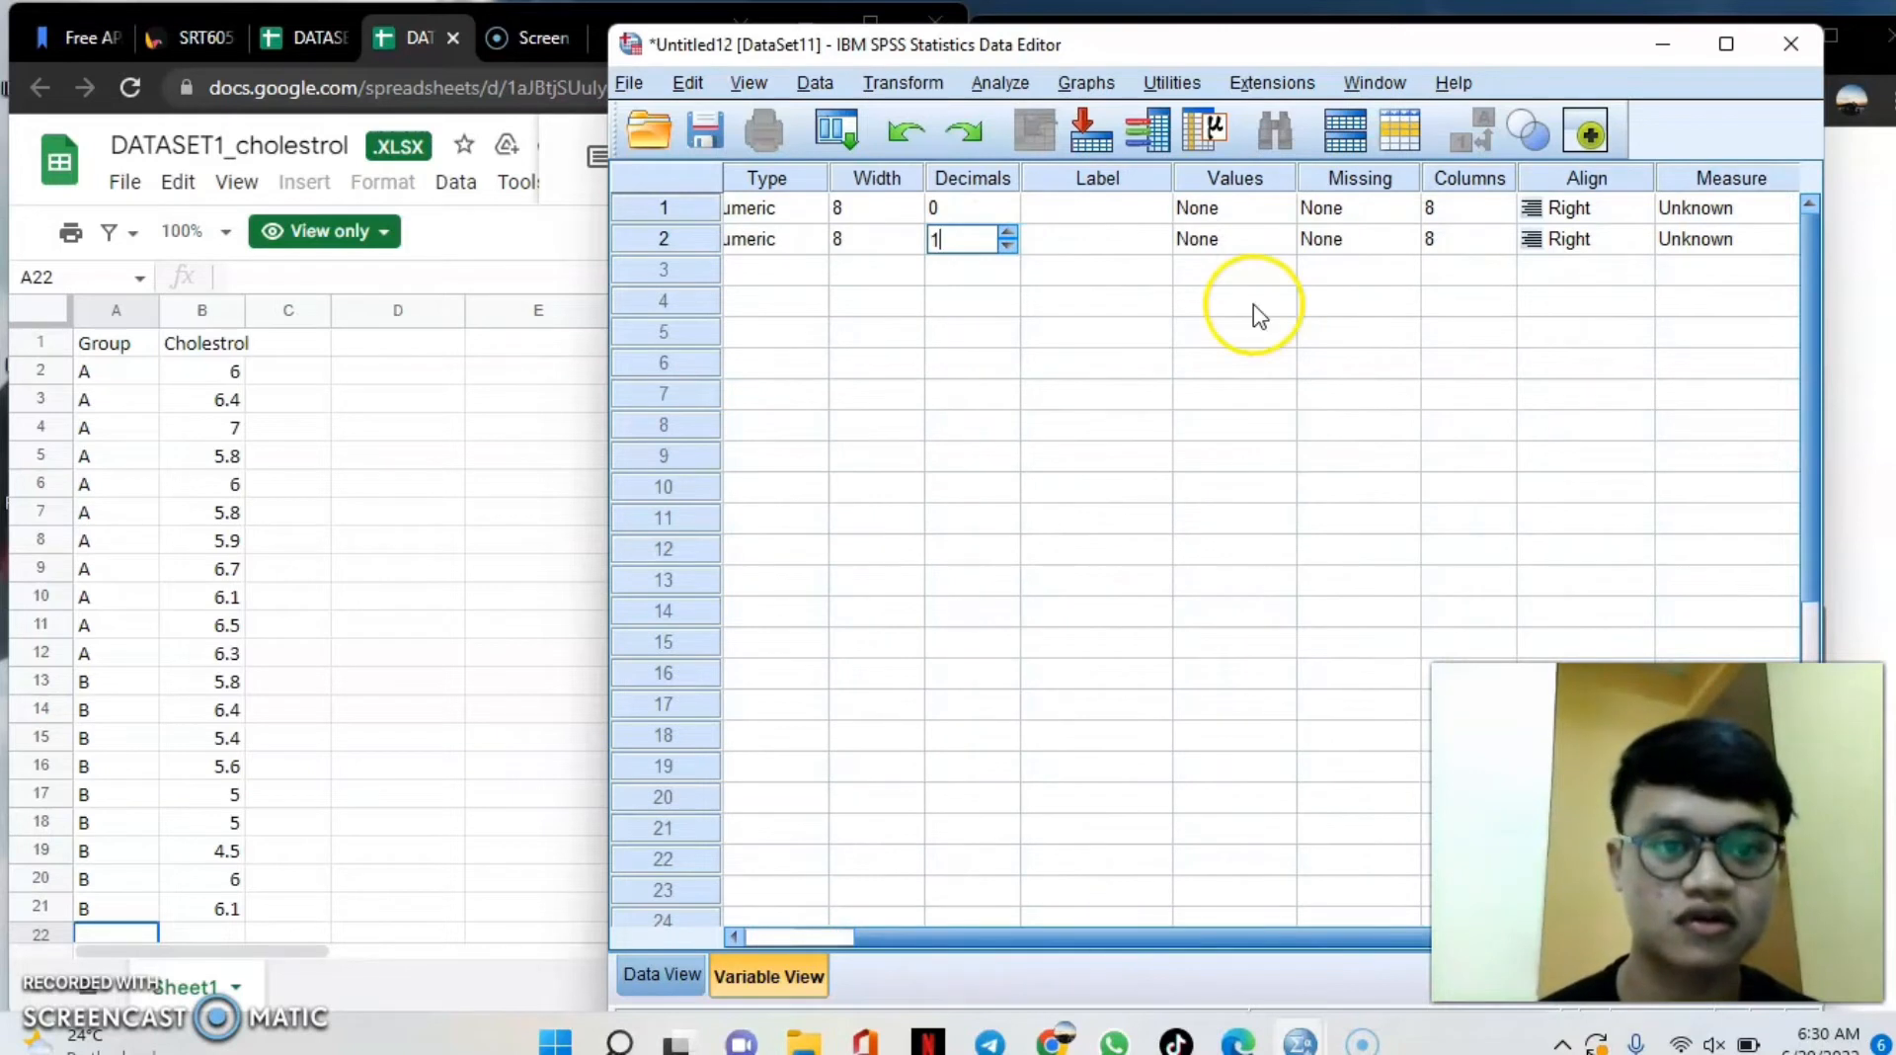
left_click(1237, 212)
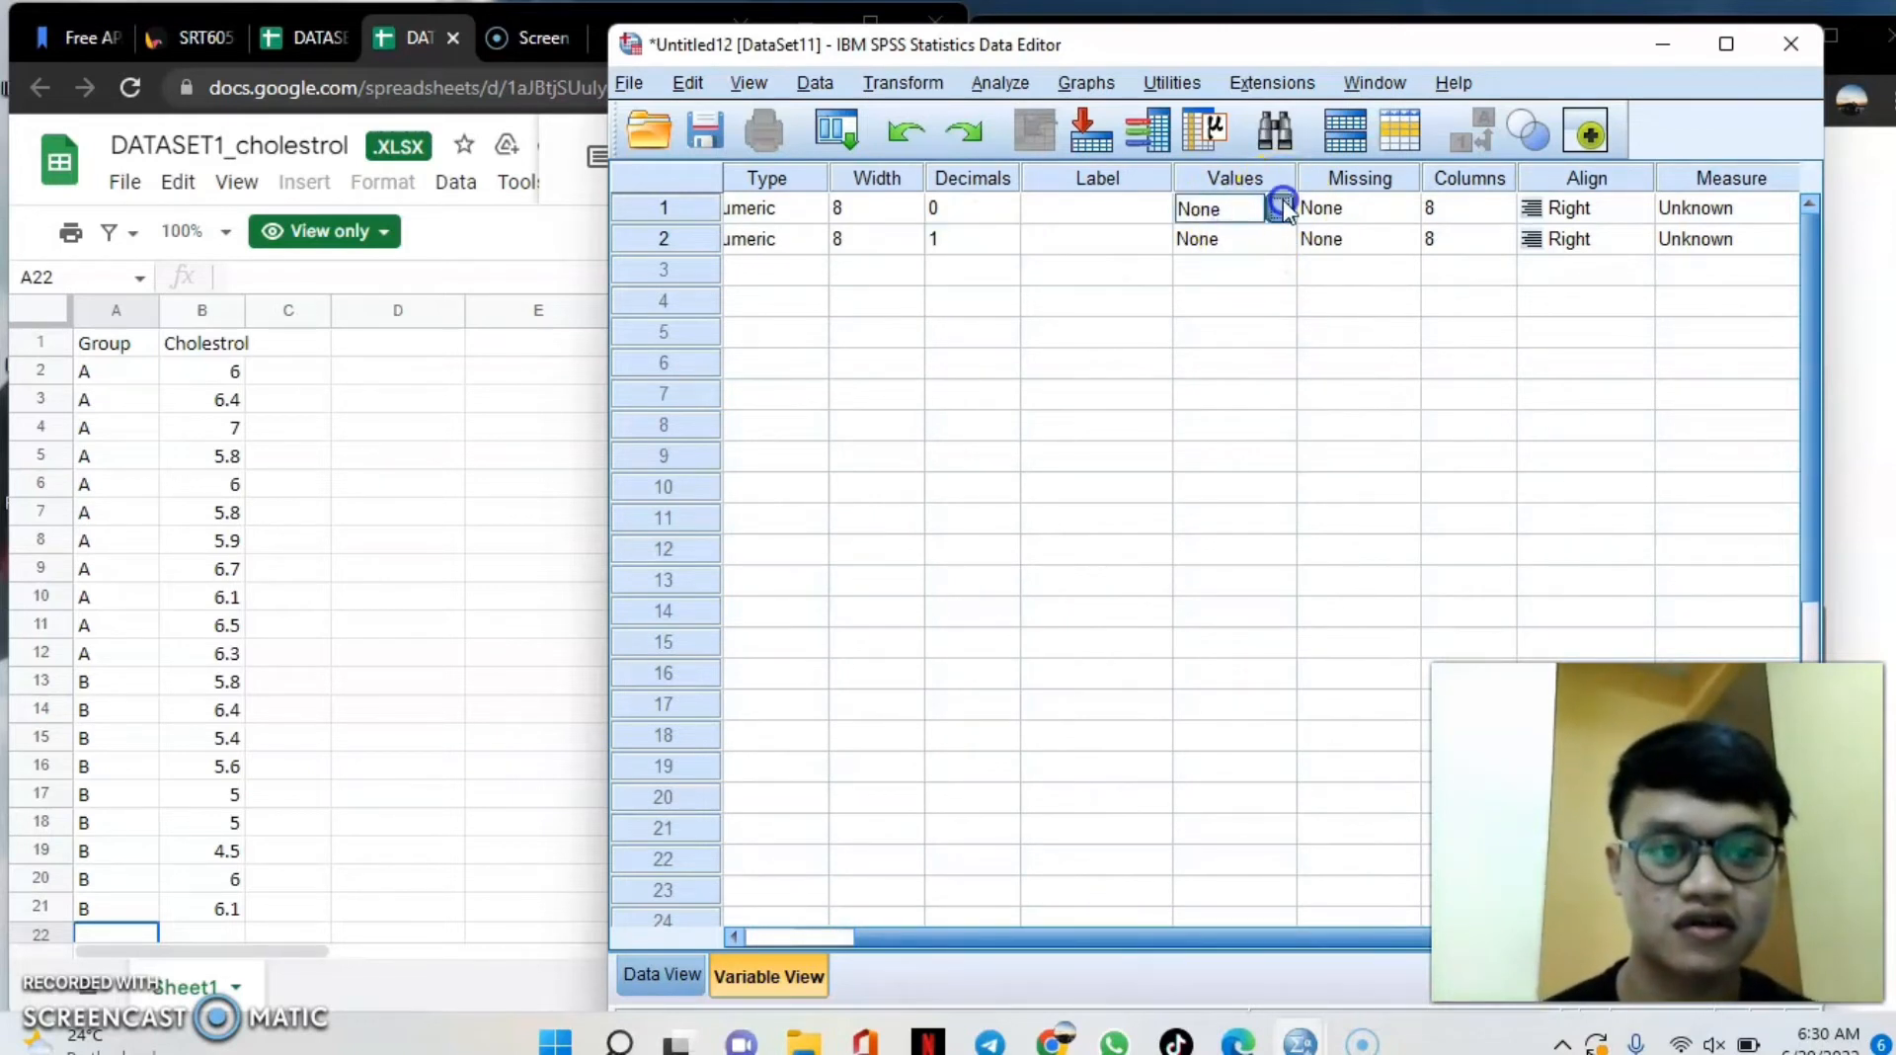
left_click(1280, 205)
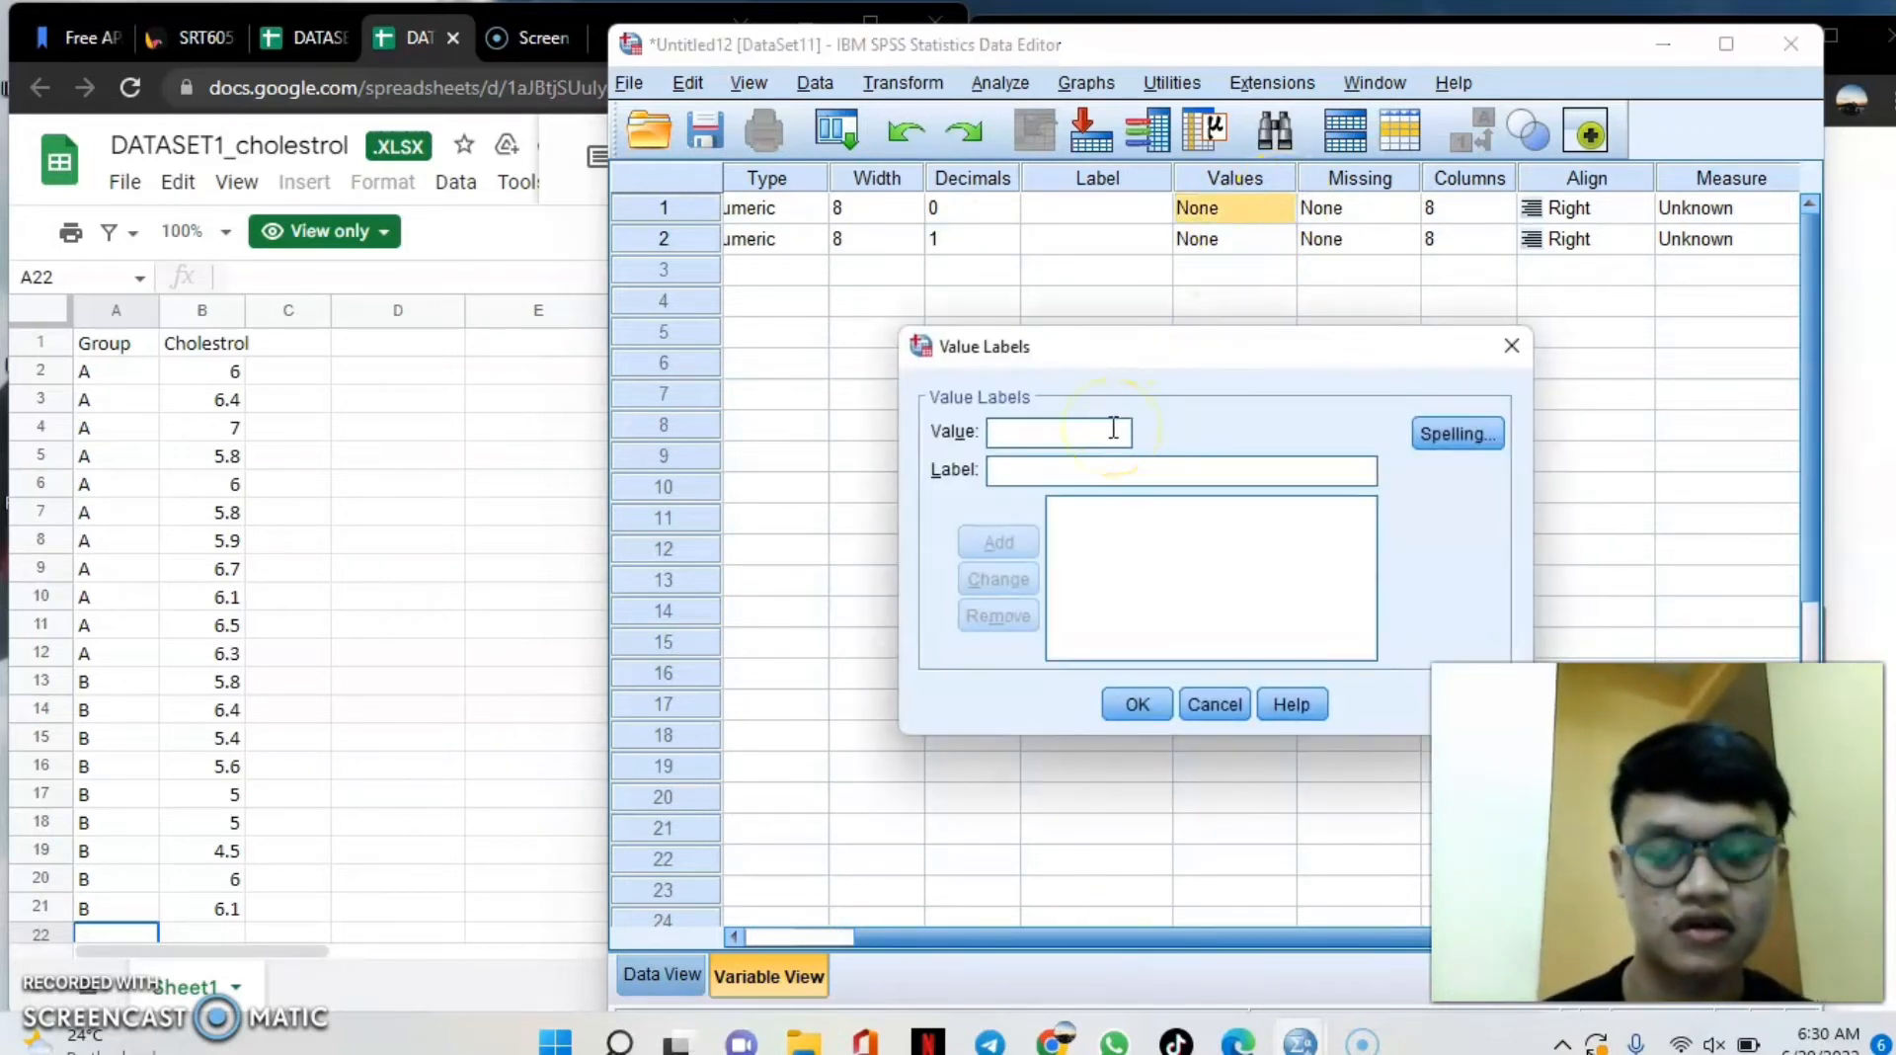
type("1")
left_click(1081, 474)
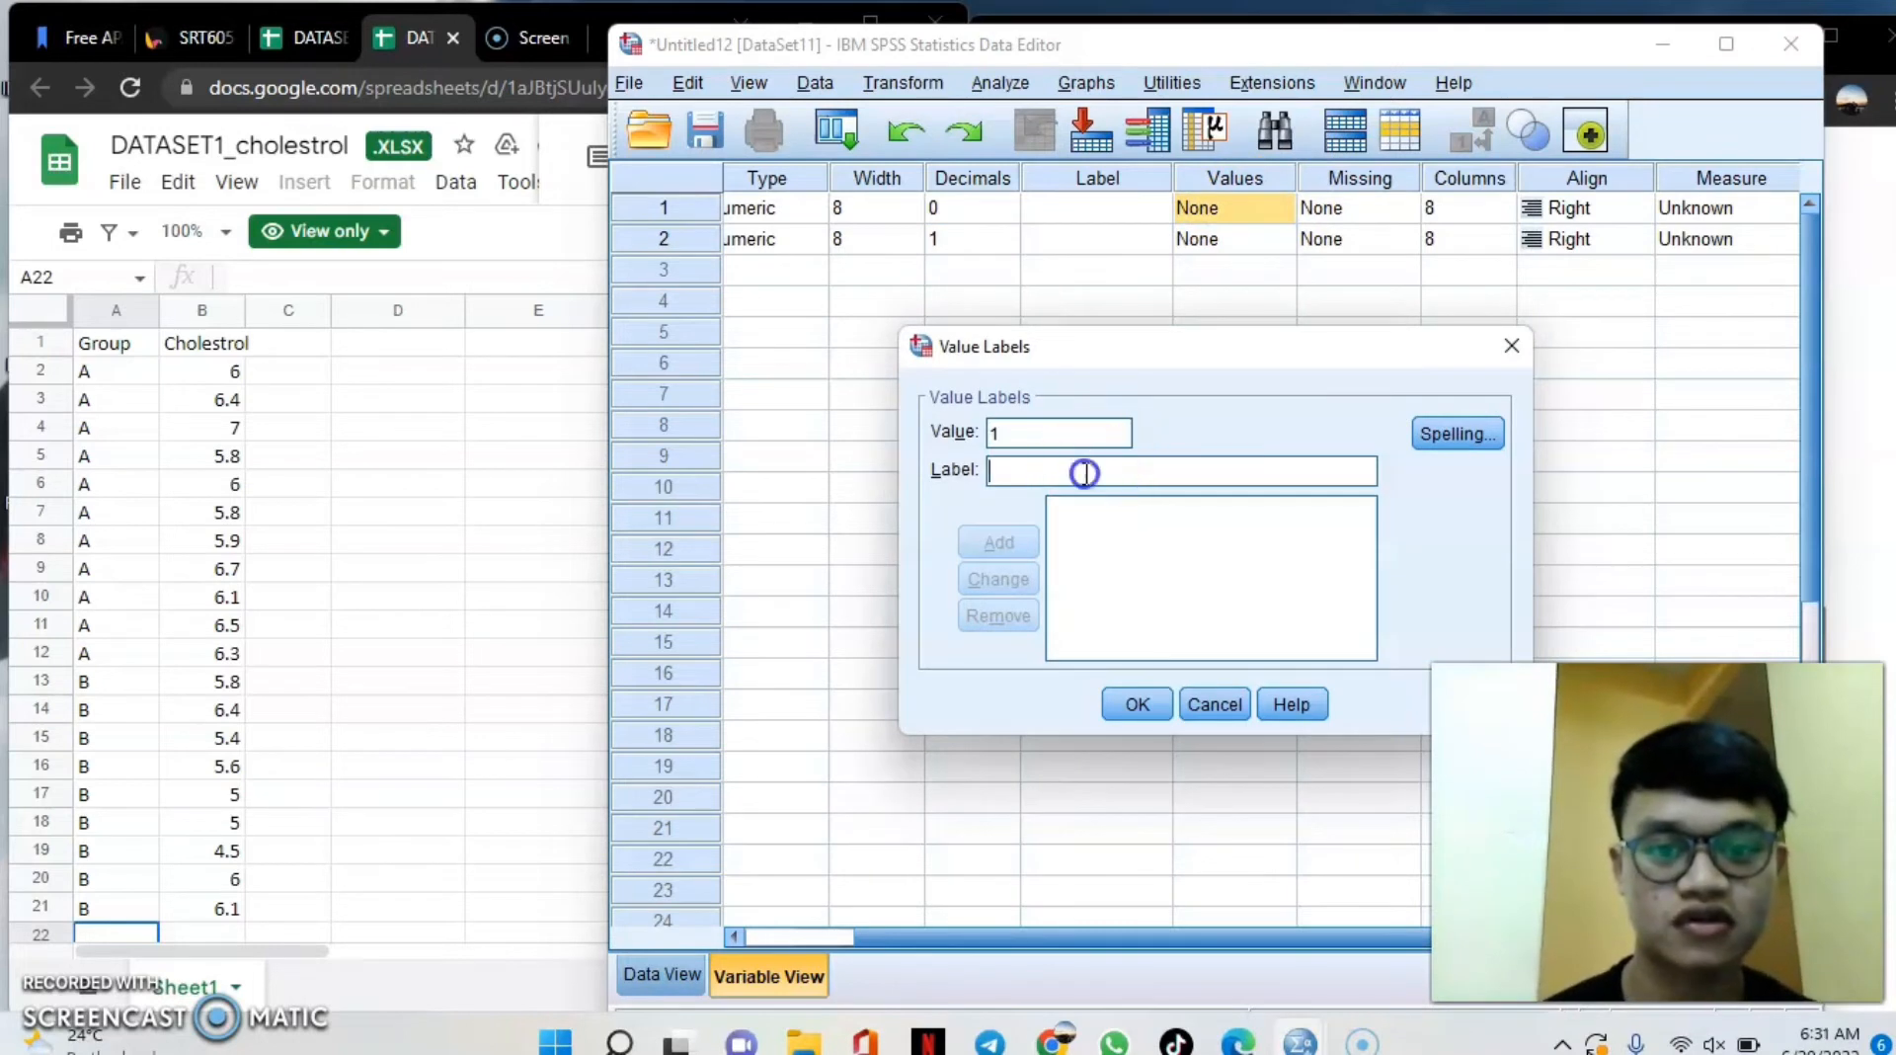
type("Group A")
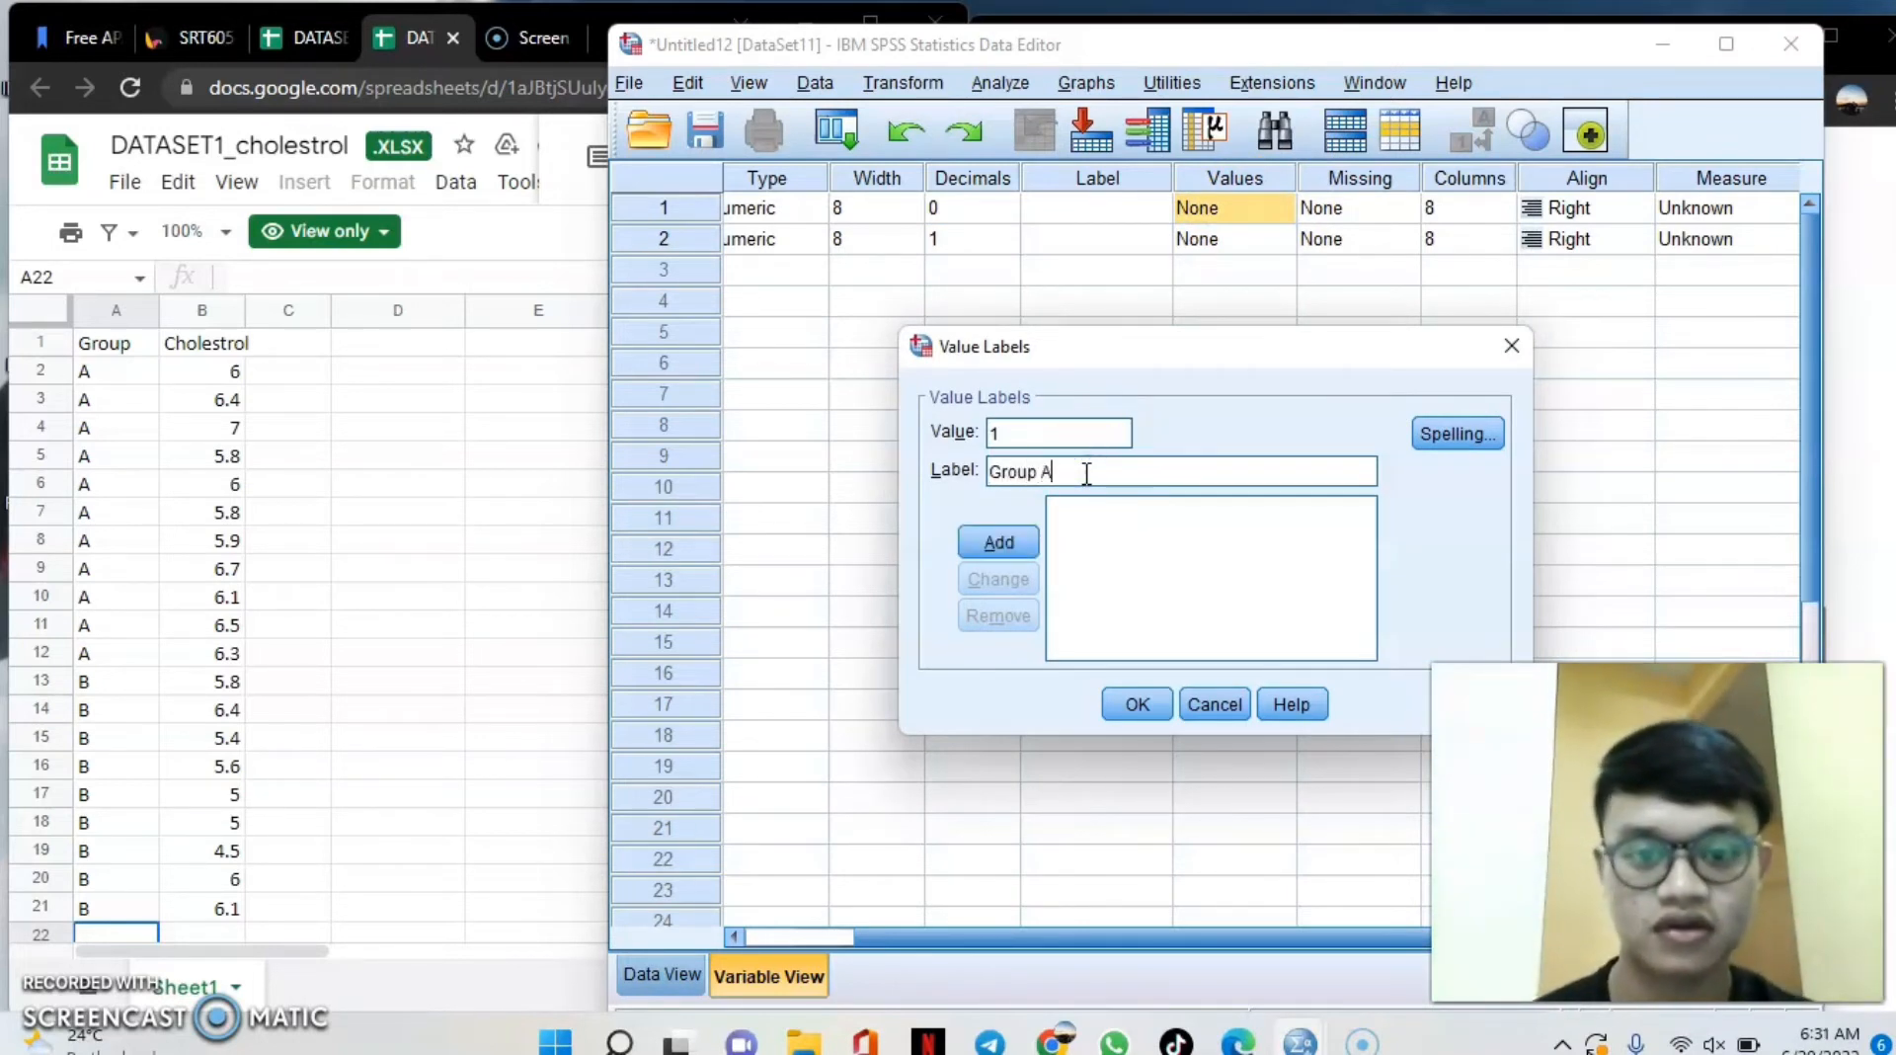
left_click(1017, 541)
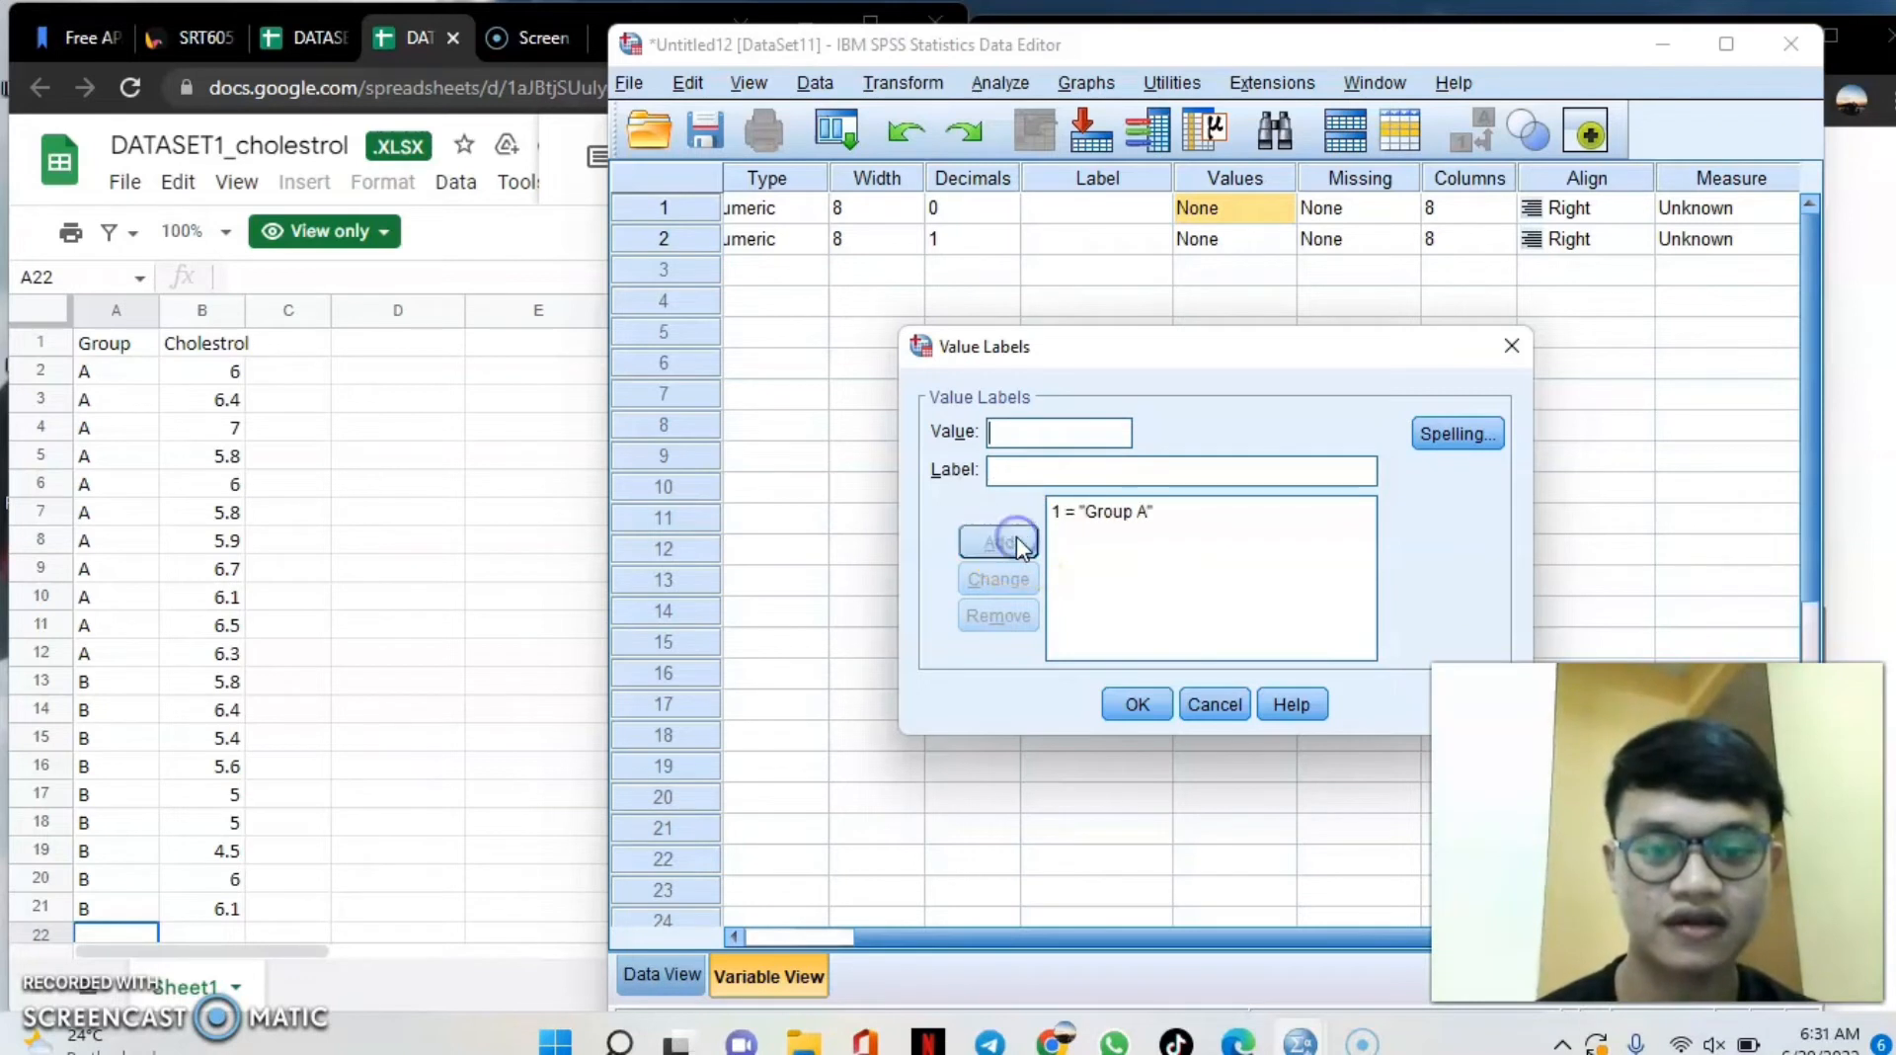
Add the value label 2 = "Group B" to the group variable and accept the value labels.
type("2")
left_click(1042, 469)
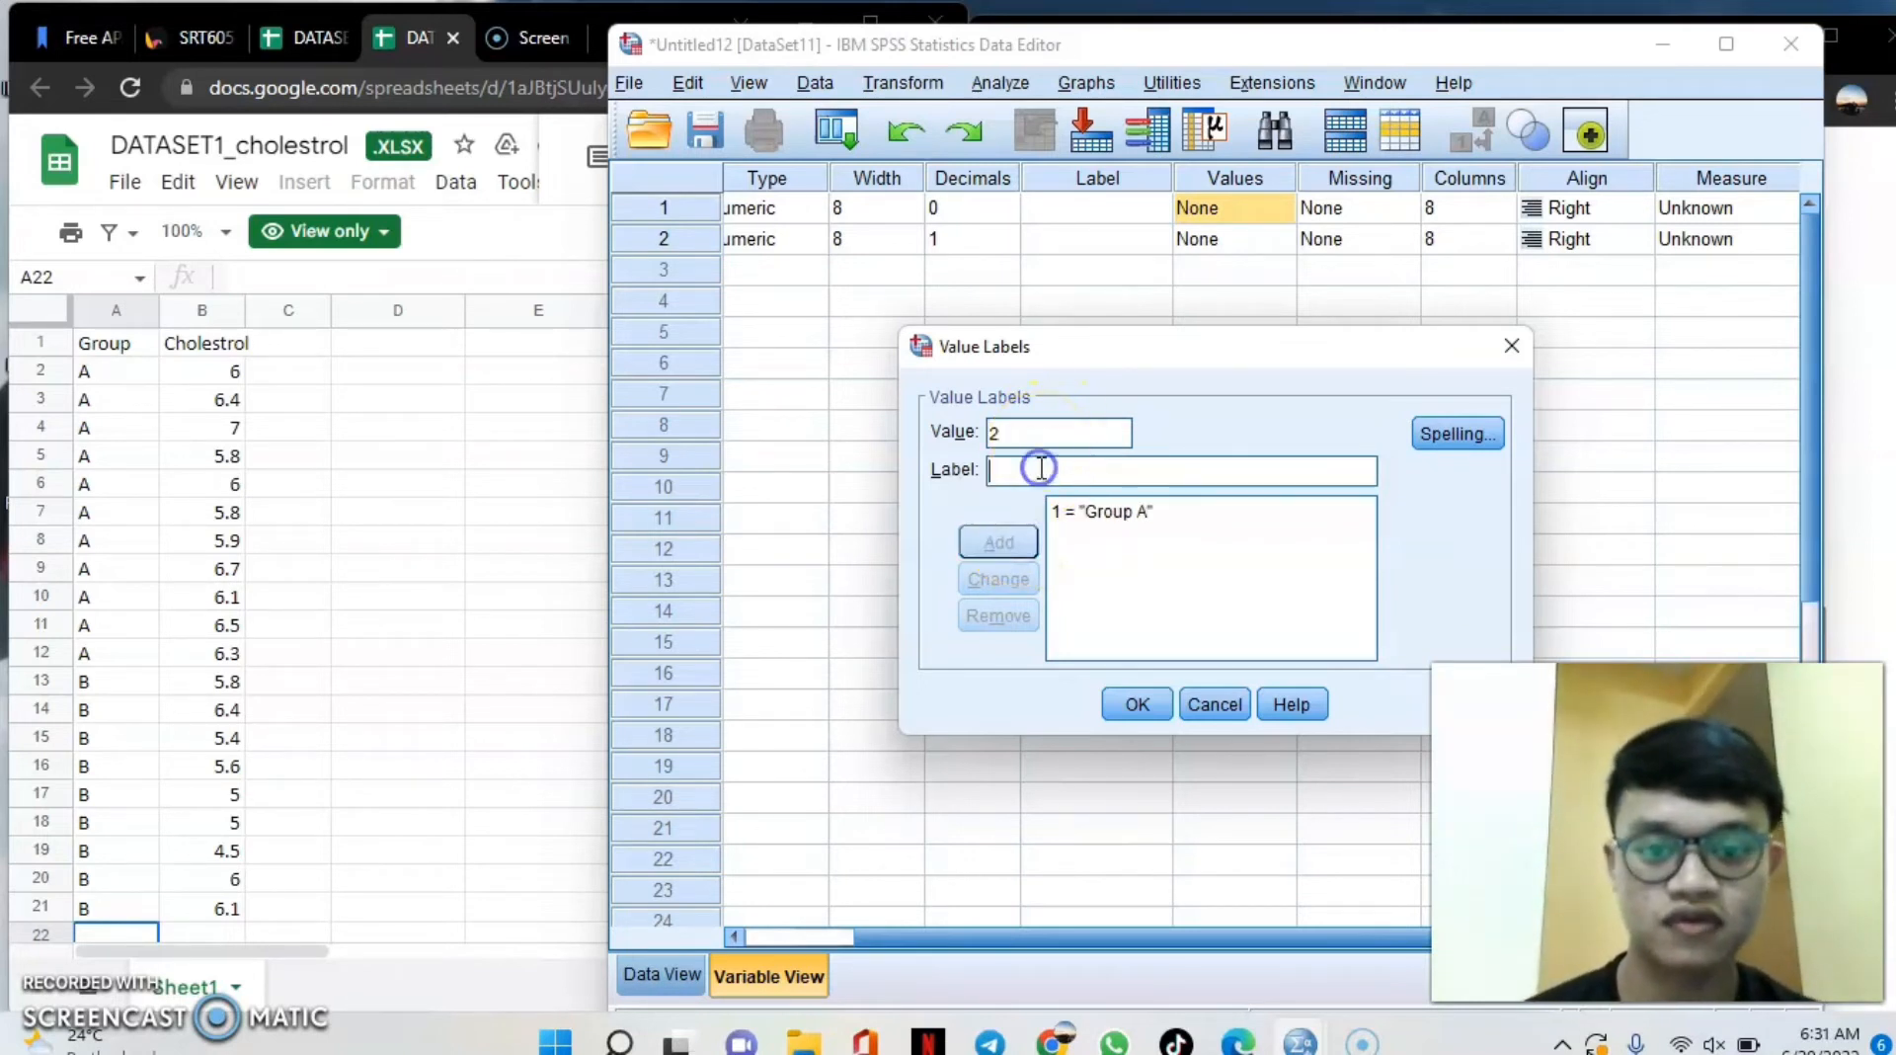
type("Group")
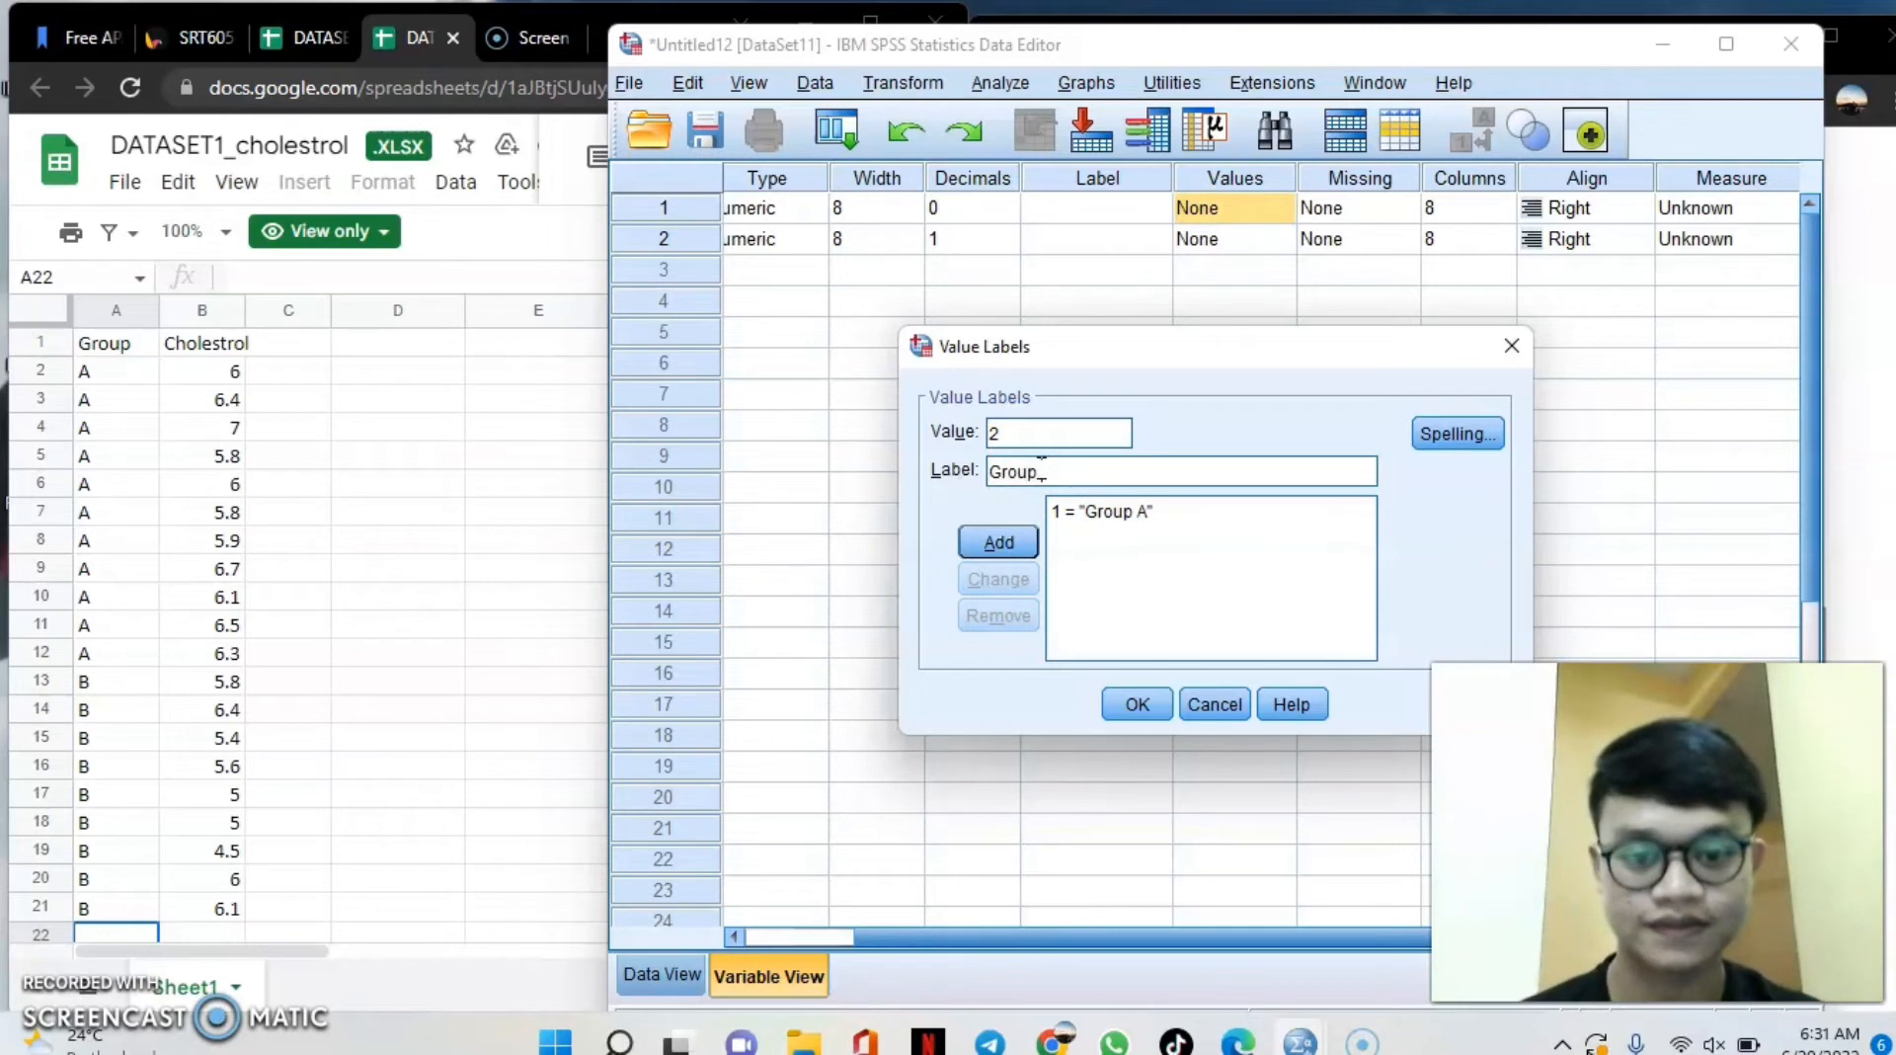
type(" B")
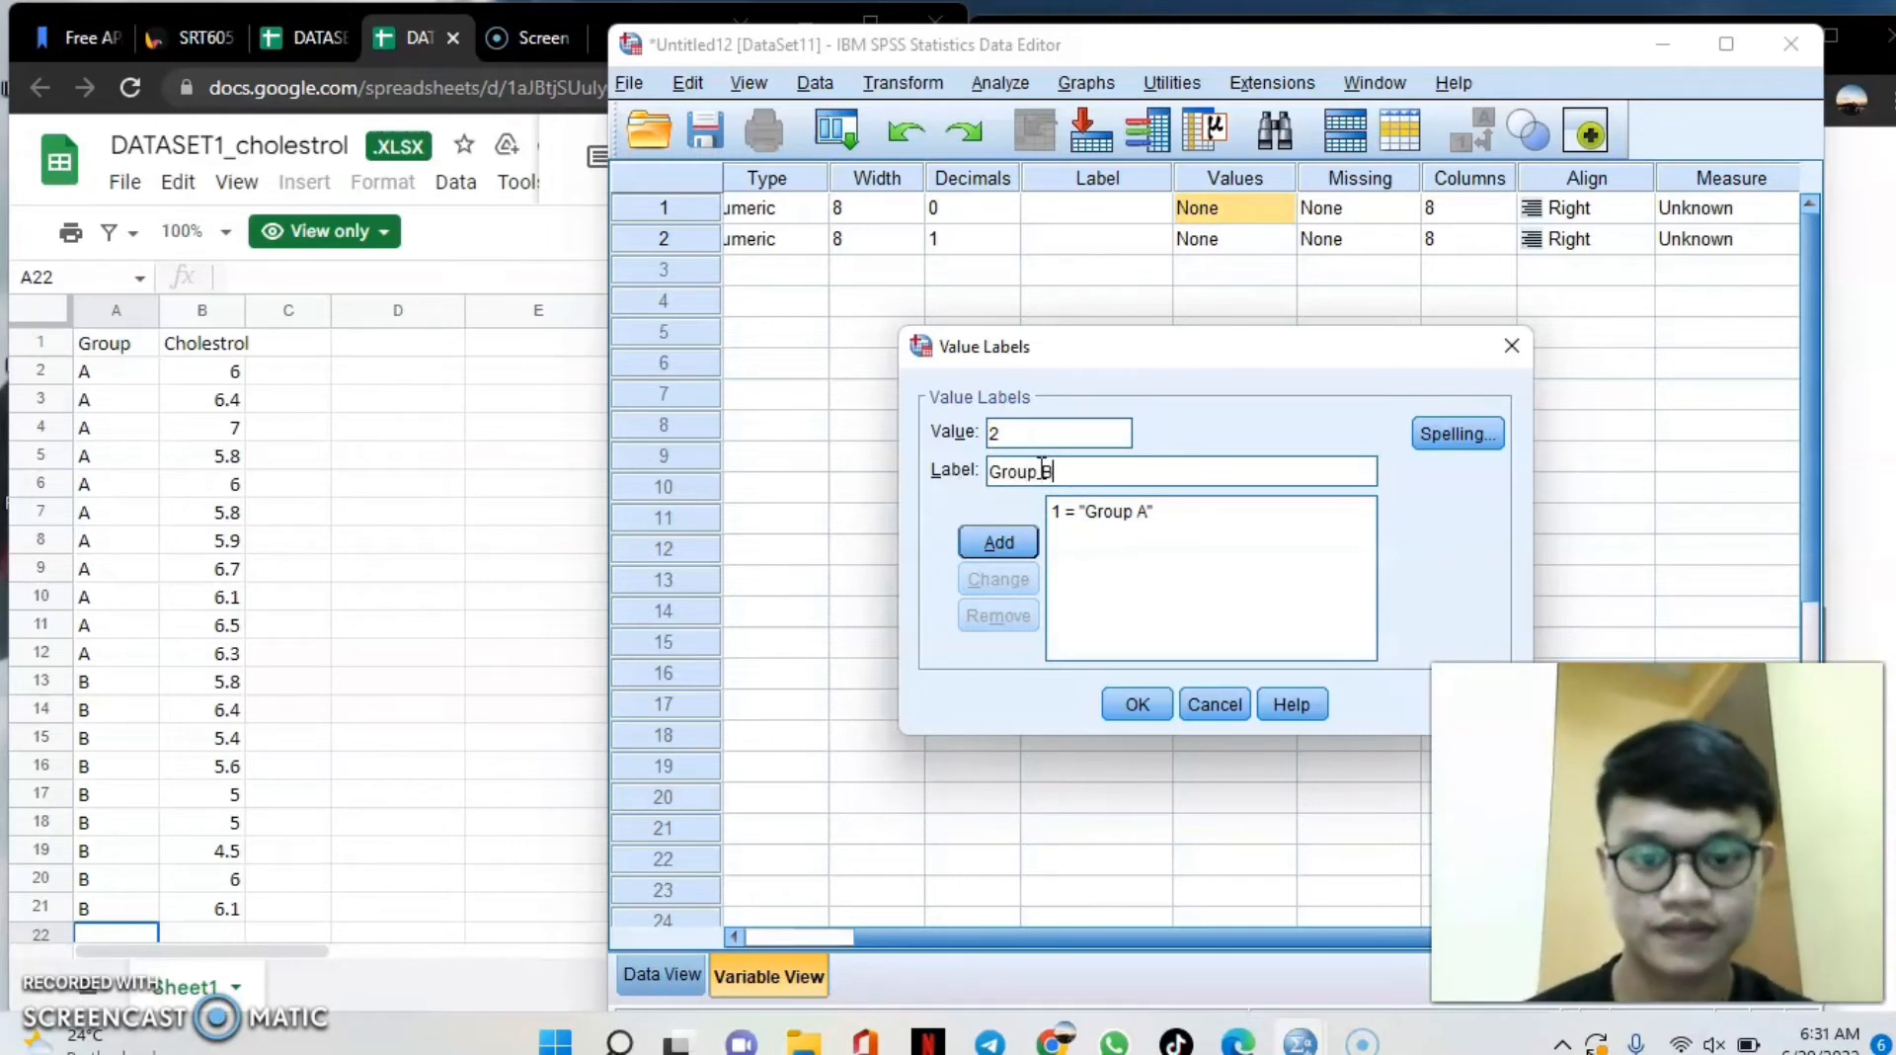
left_click(998, 543)
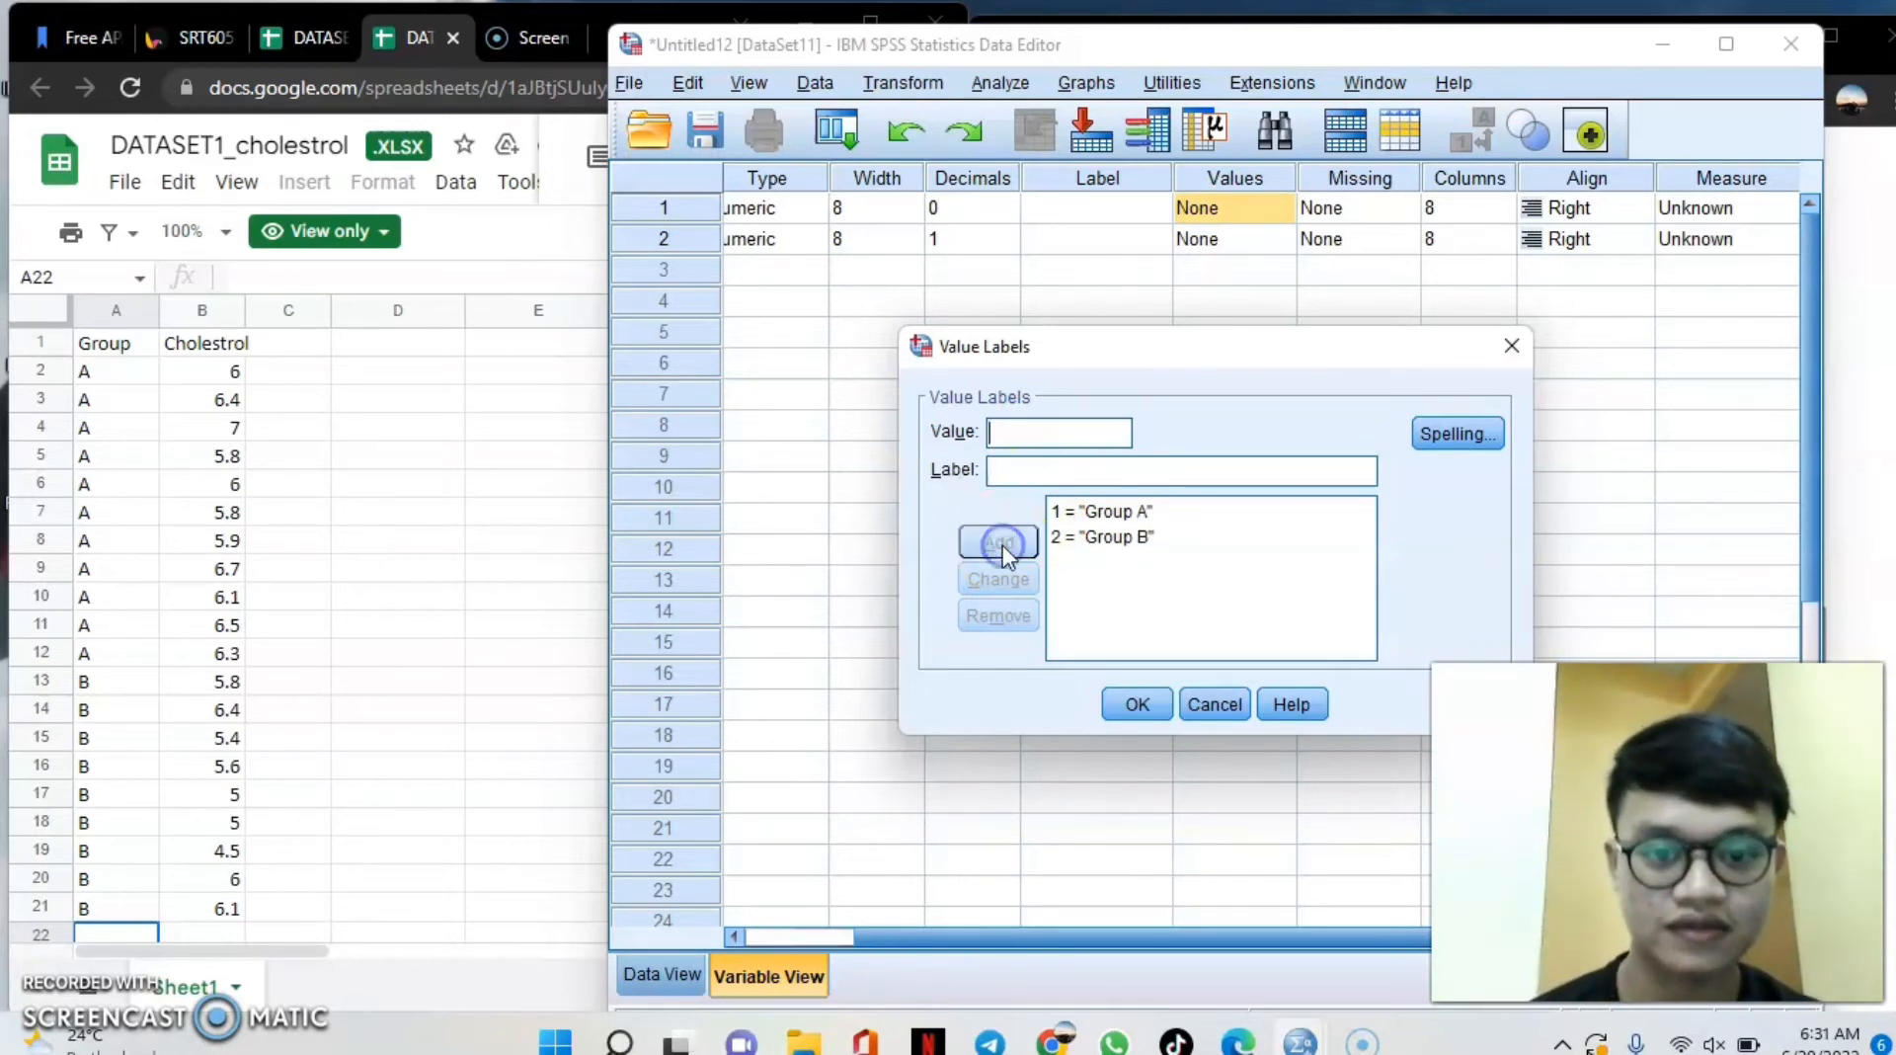
left_click(1136, 704)
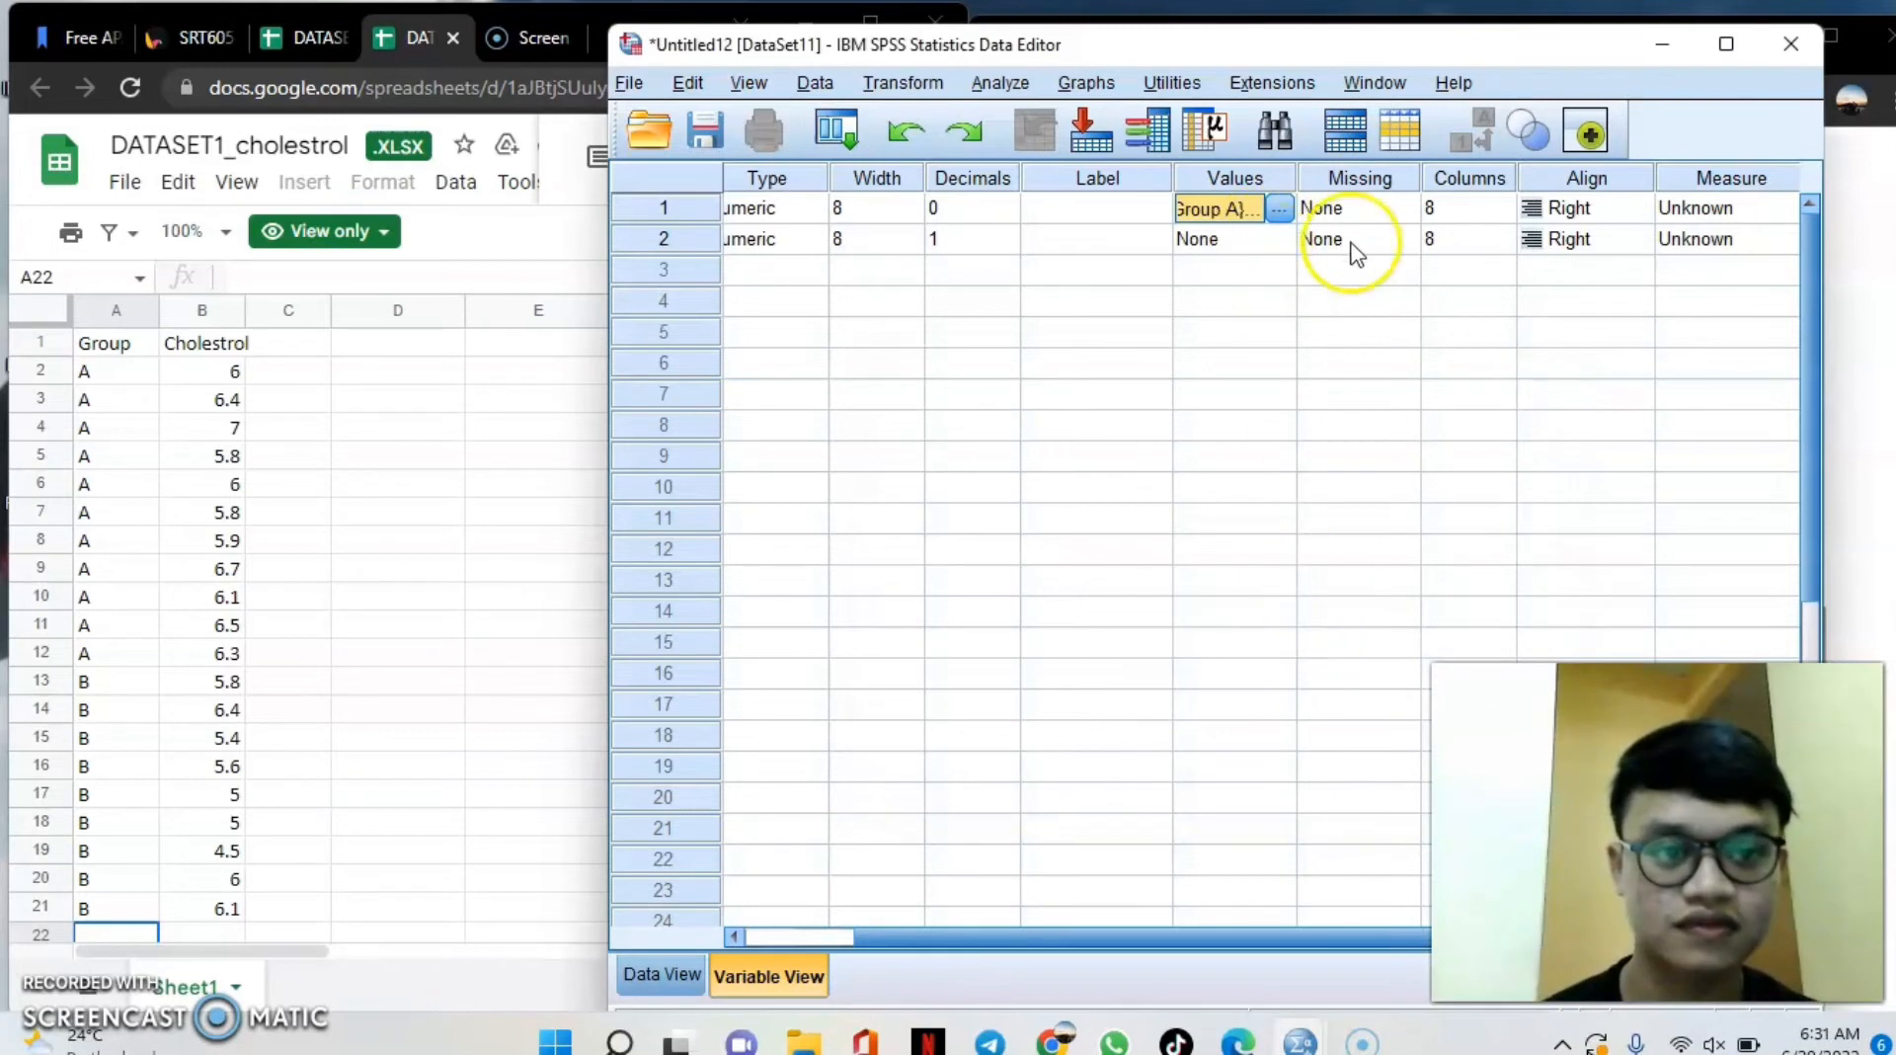
Set the measurement level of both the group and level variables to Scale.
left_click_drag(1100, 940, 1314, 938)
left_click(1590, 208)
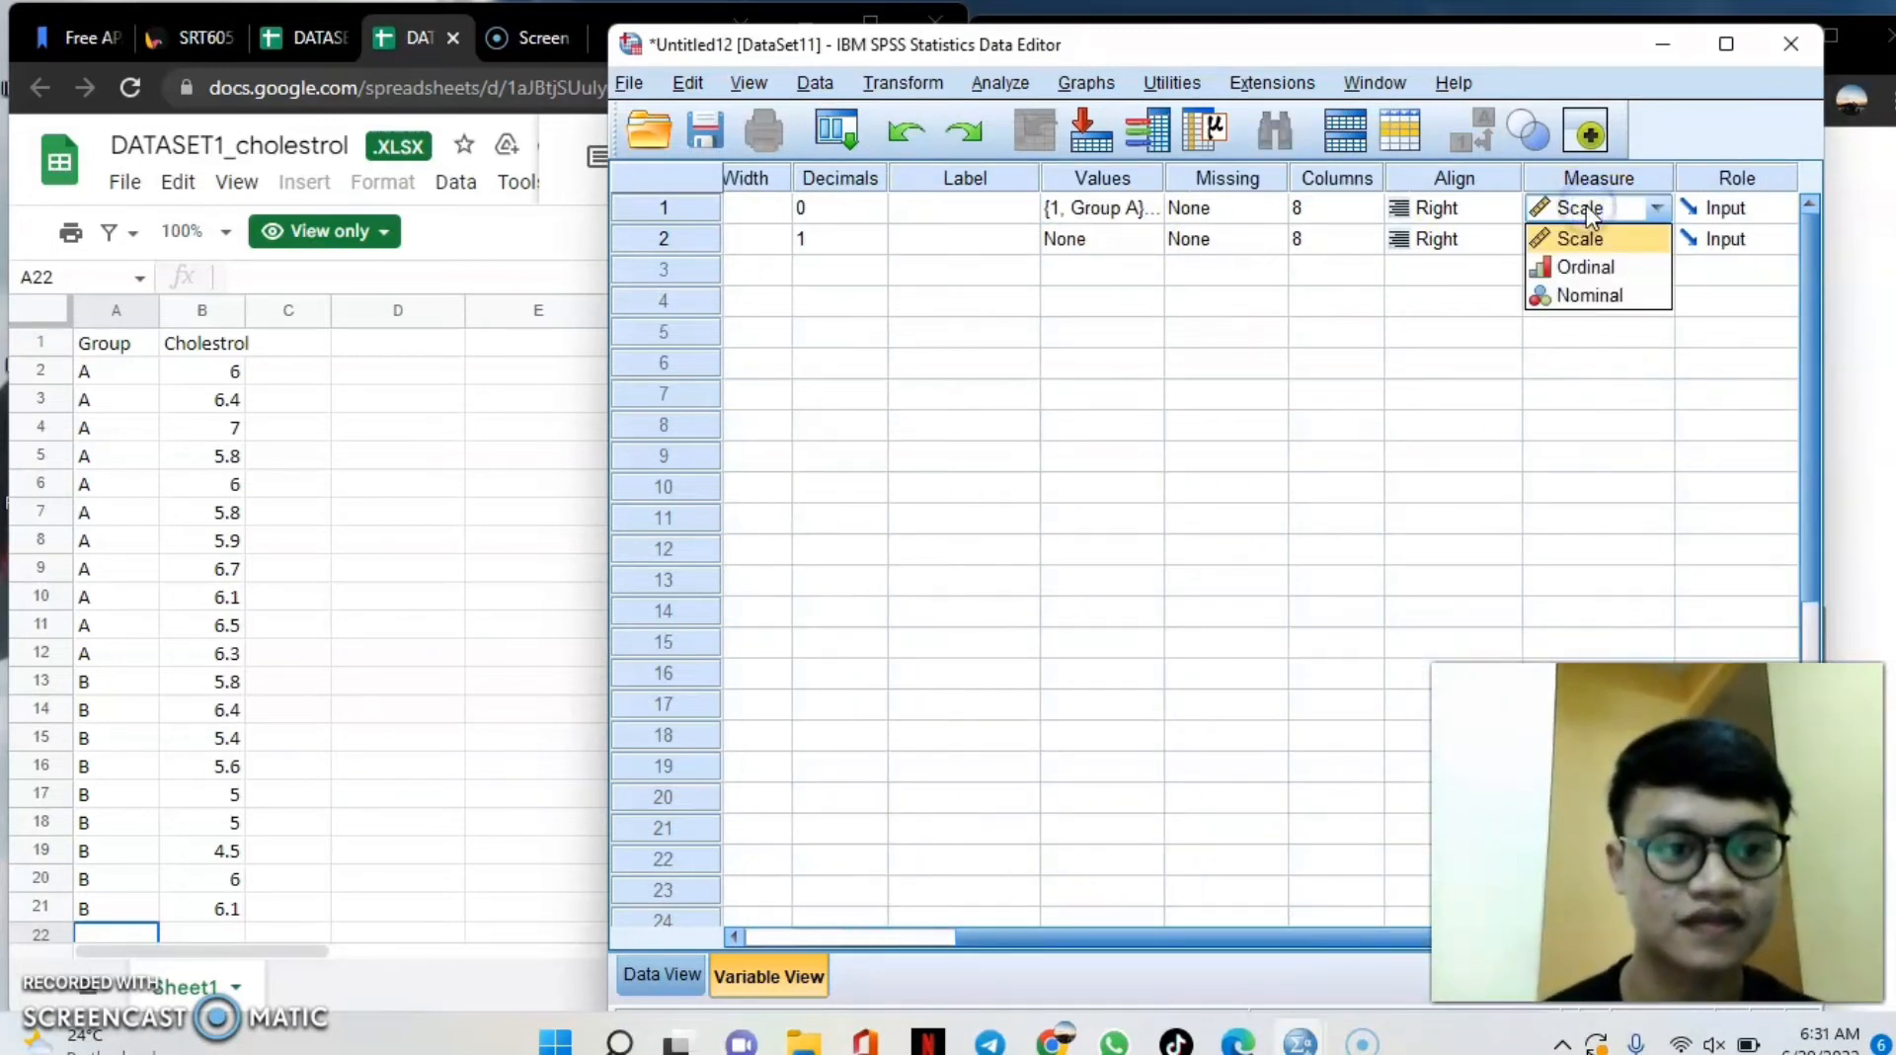
left_click(1592, 238)
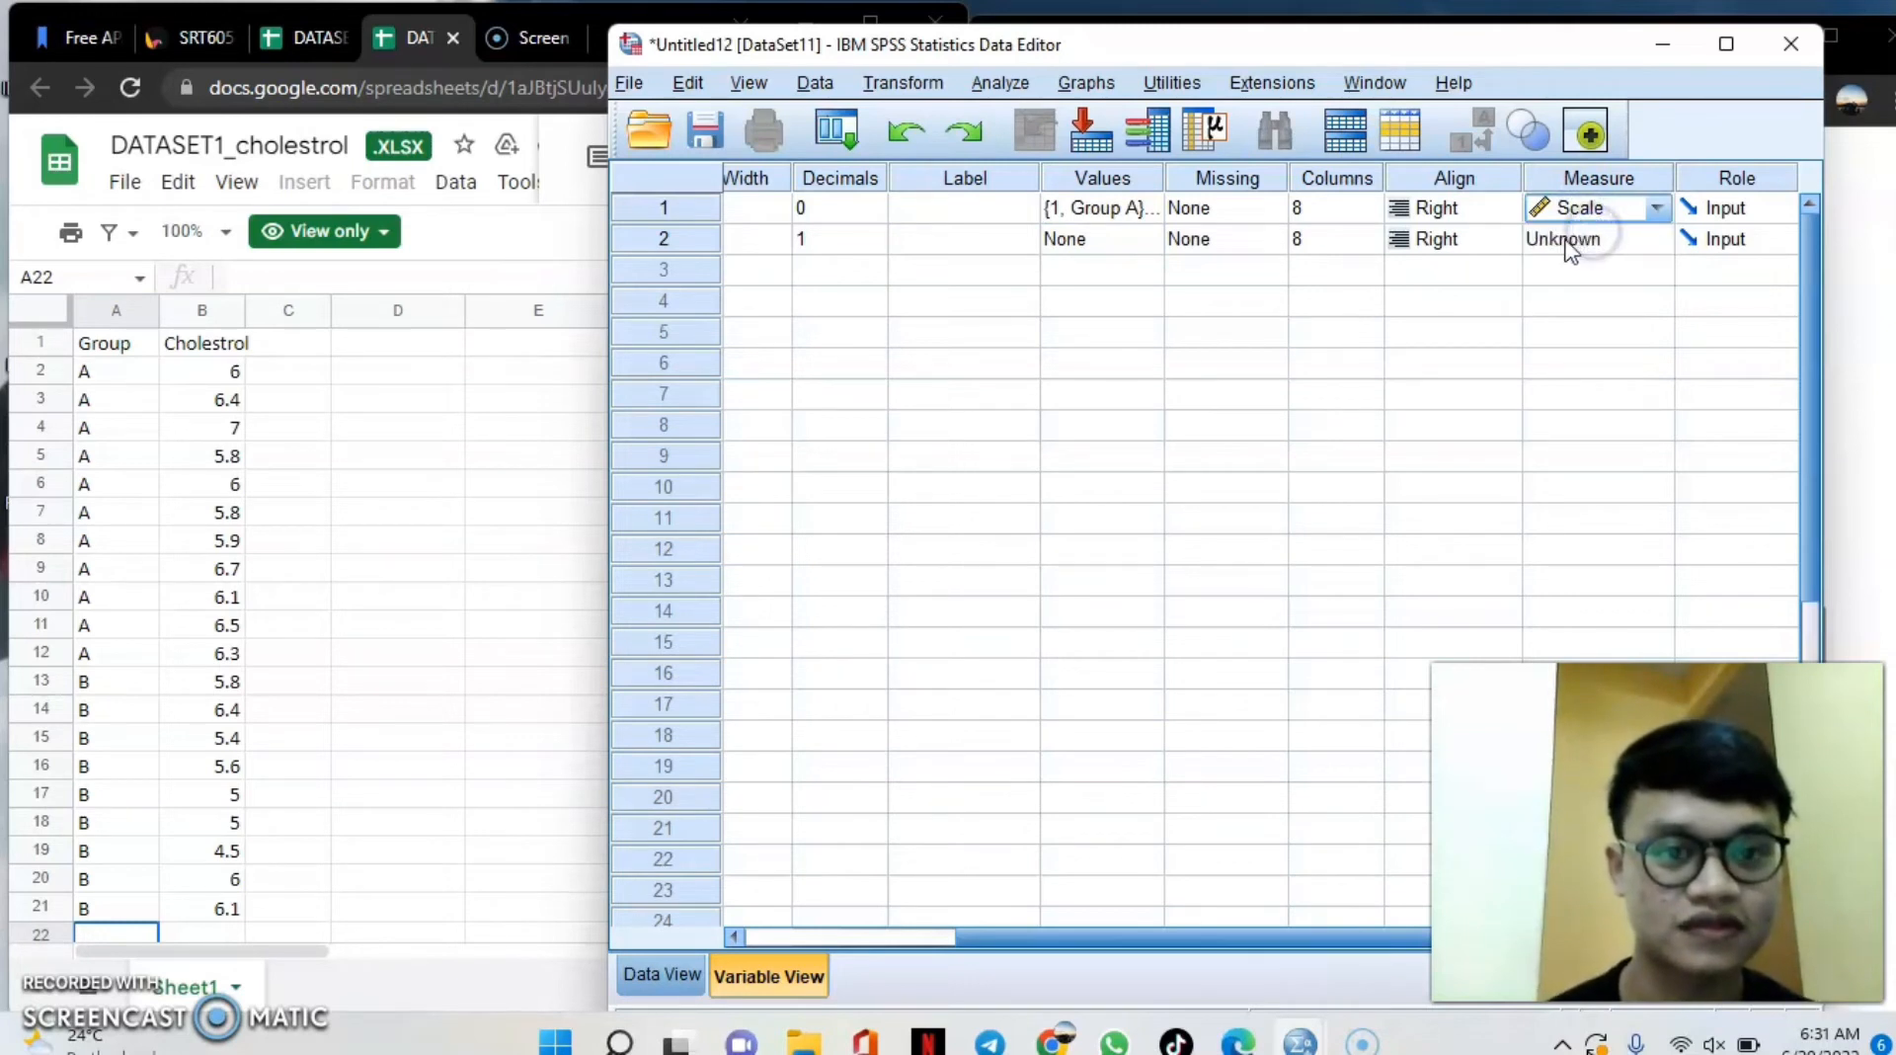
left_click(1570, 247)
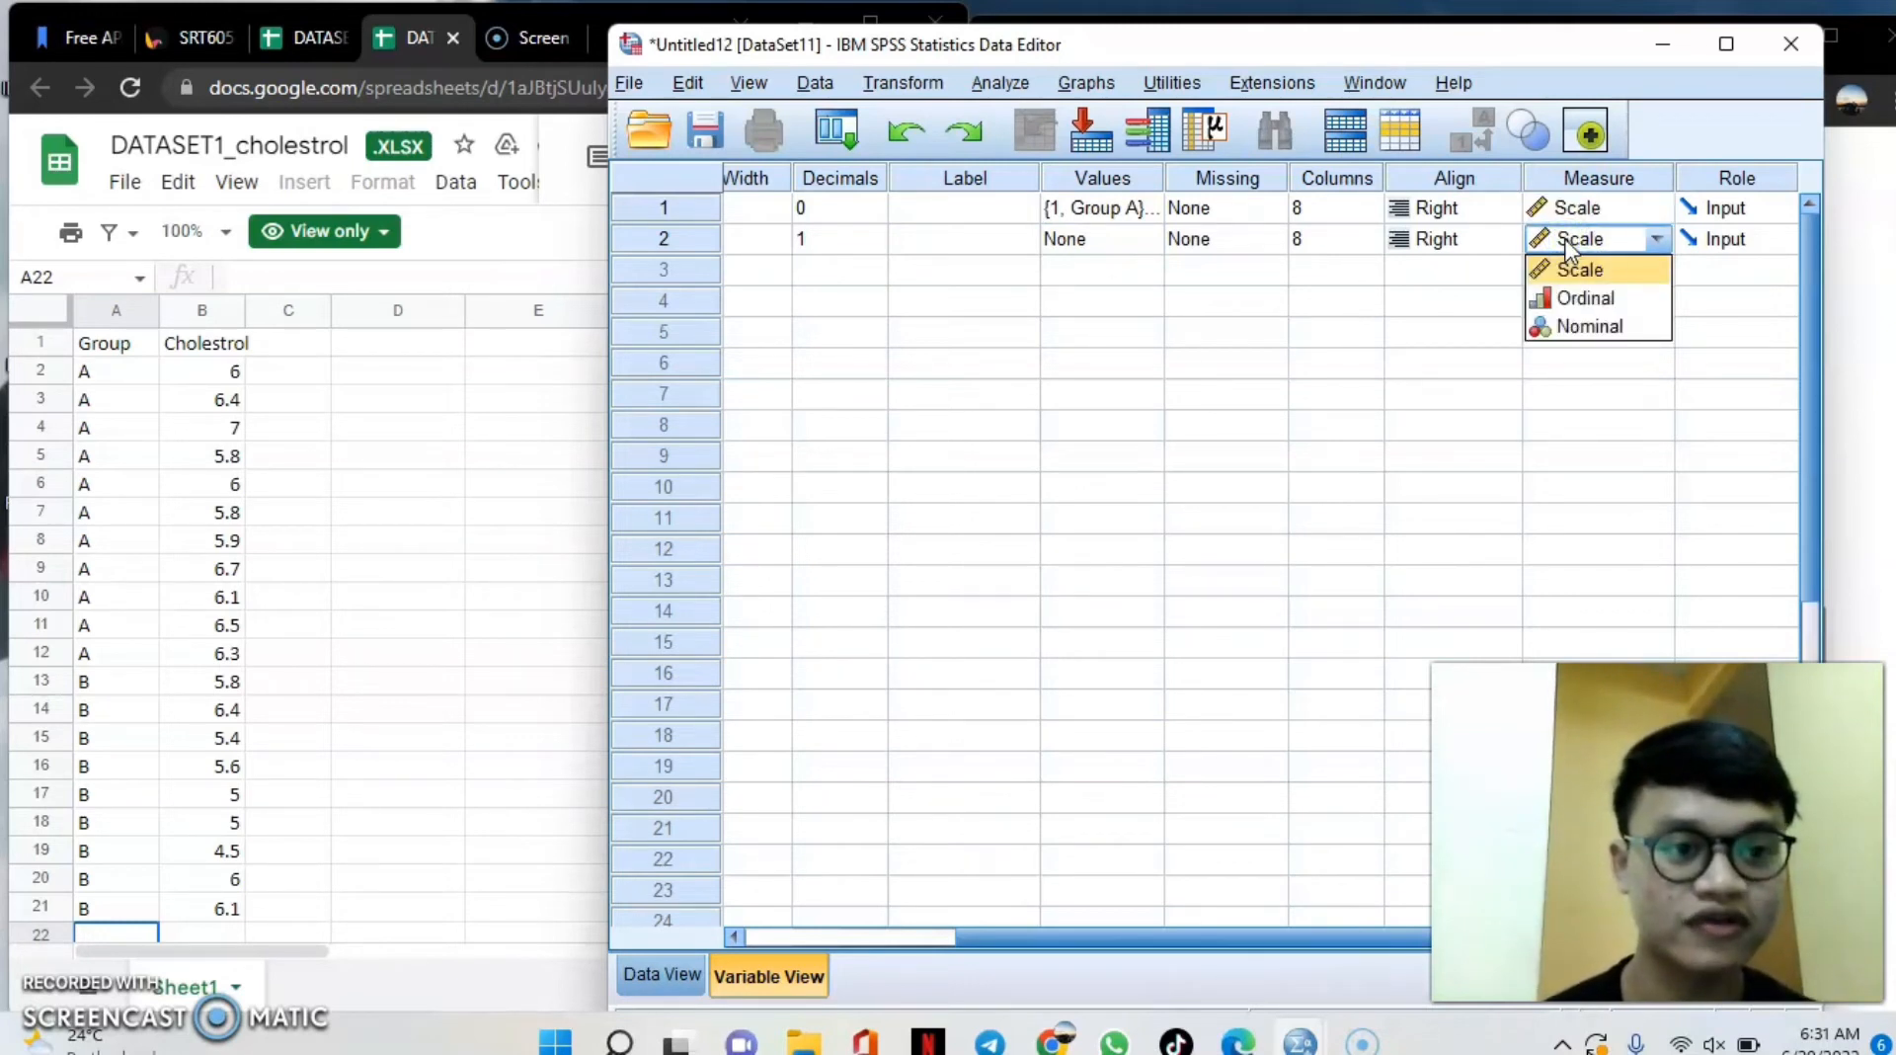
left_click(1579, 268)
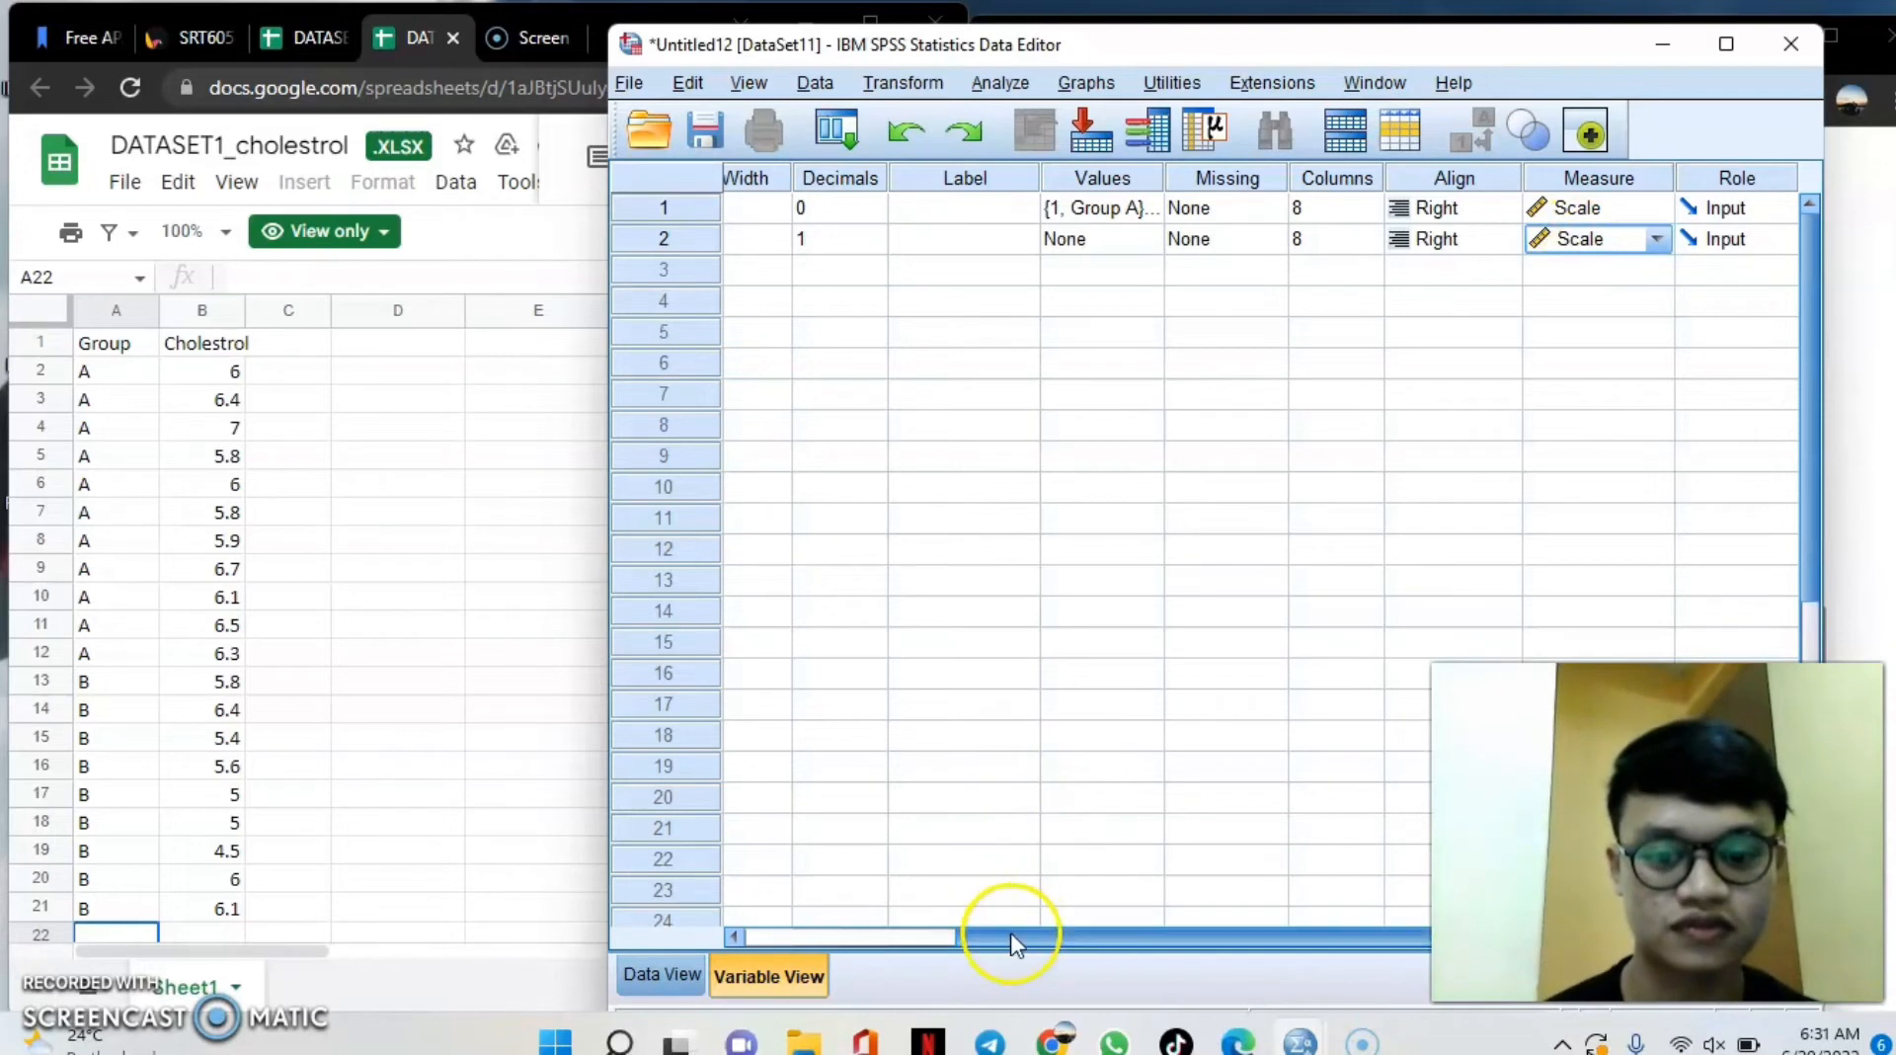
left_click_drag(1010, 932, 732, 932)
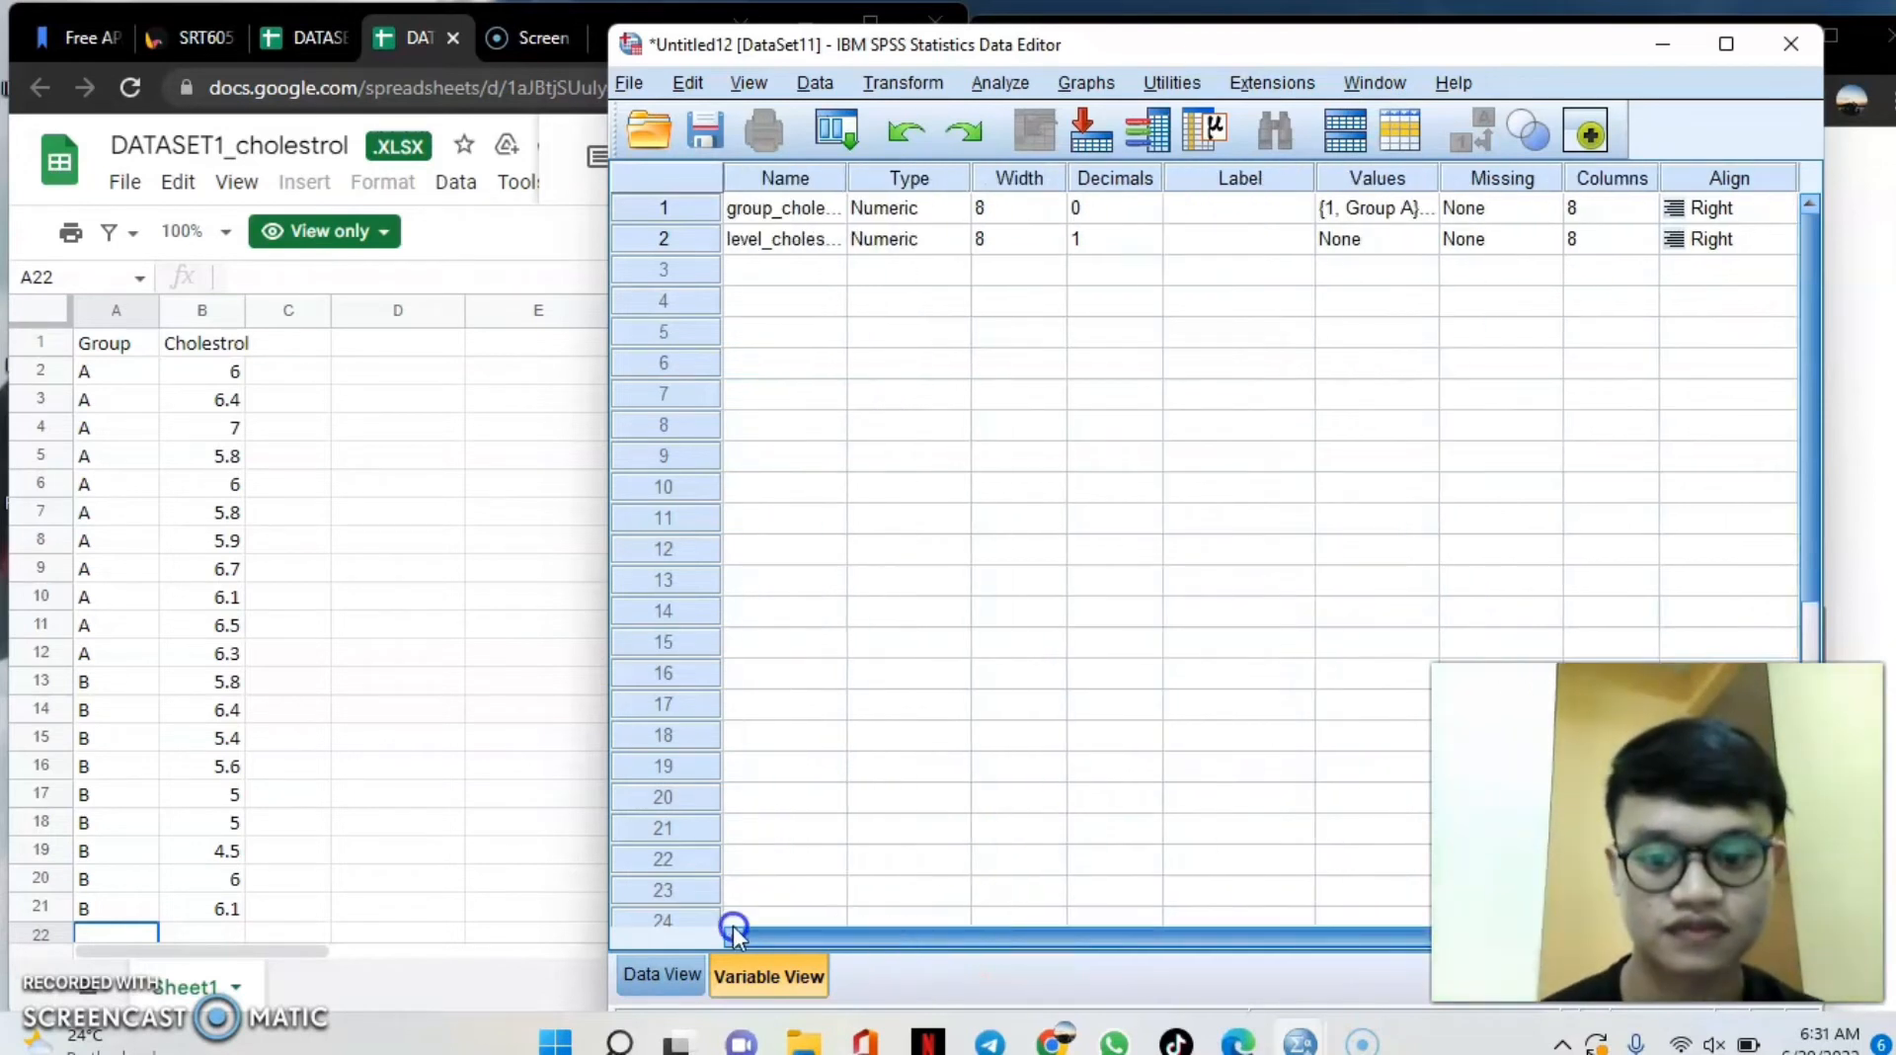
In the data view, enter the value 1 for group_cholestrol in rows 1 through 11.
left_click(659, 974)
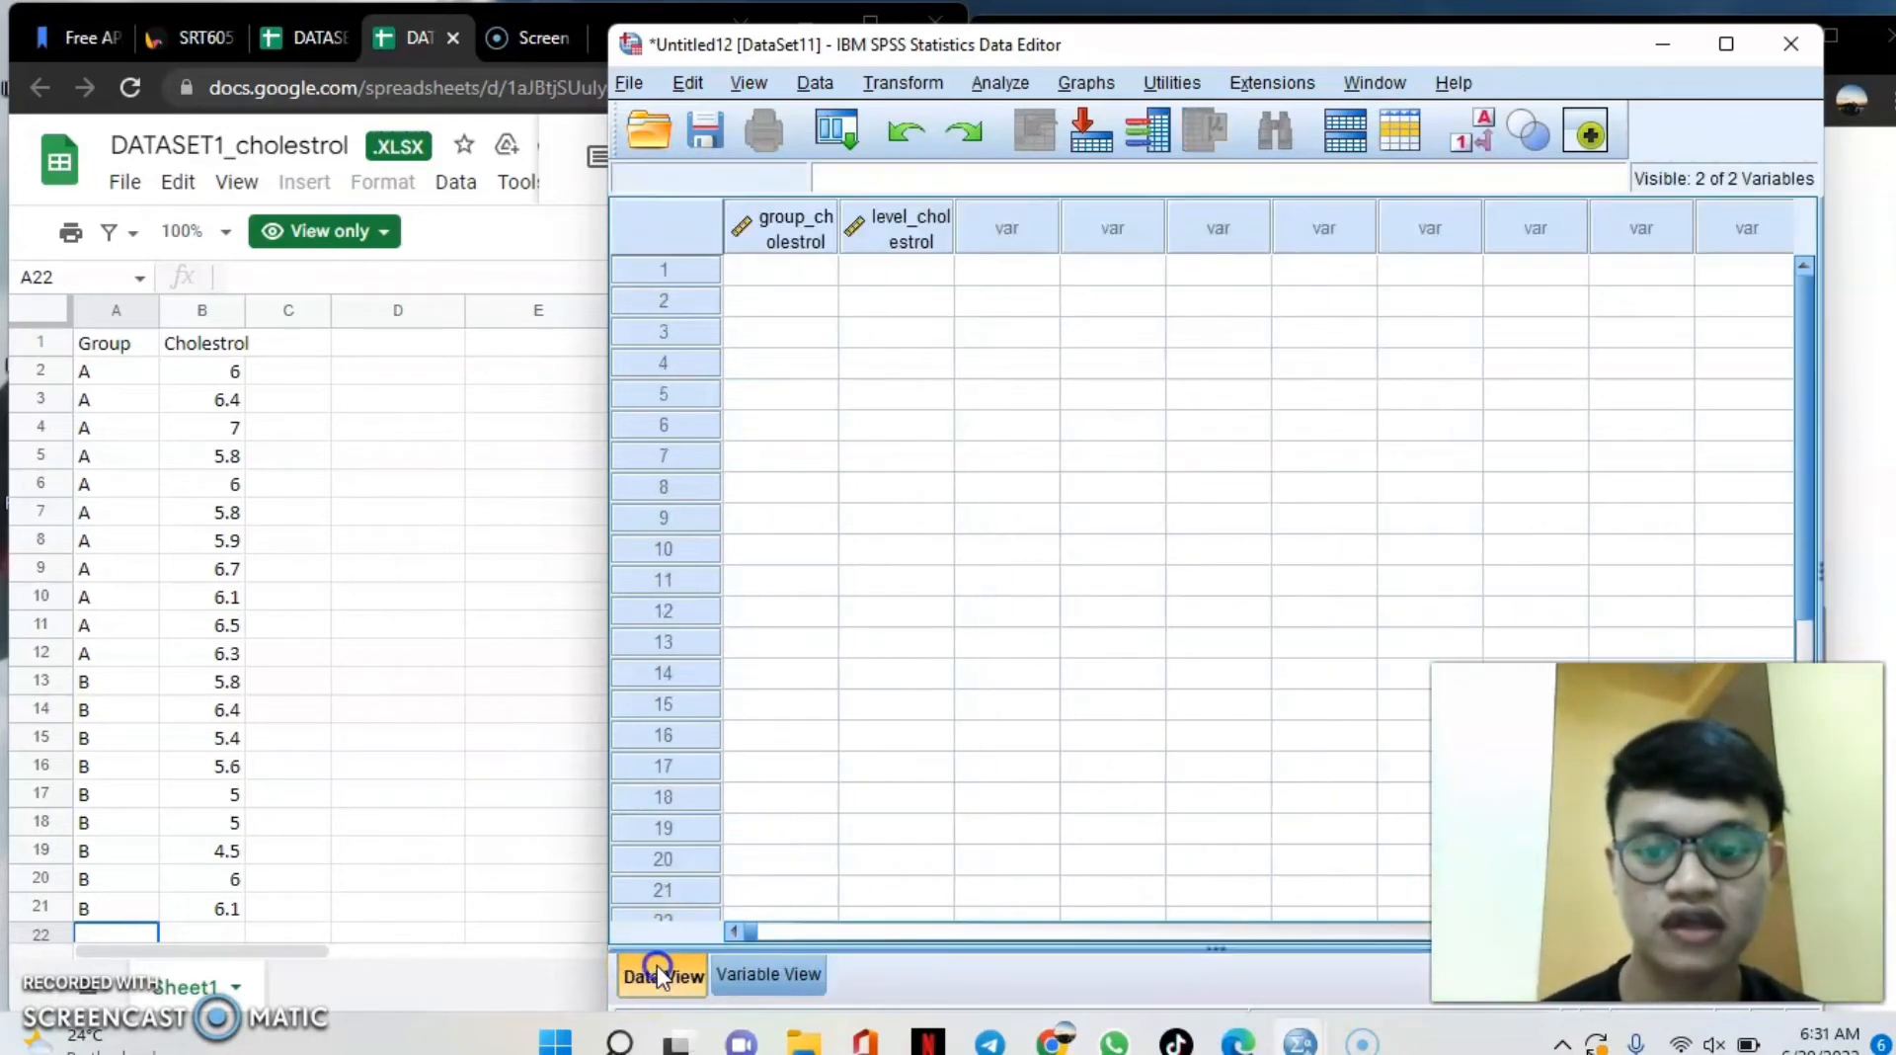
left_click(790, 276)
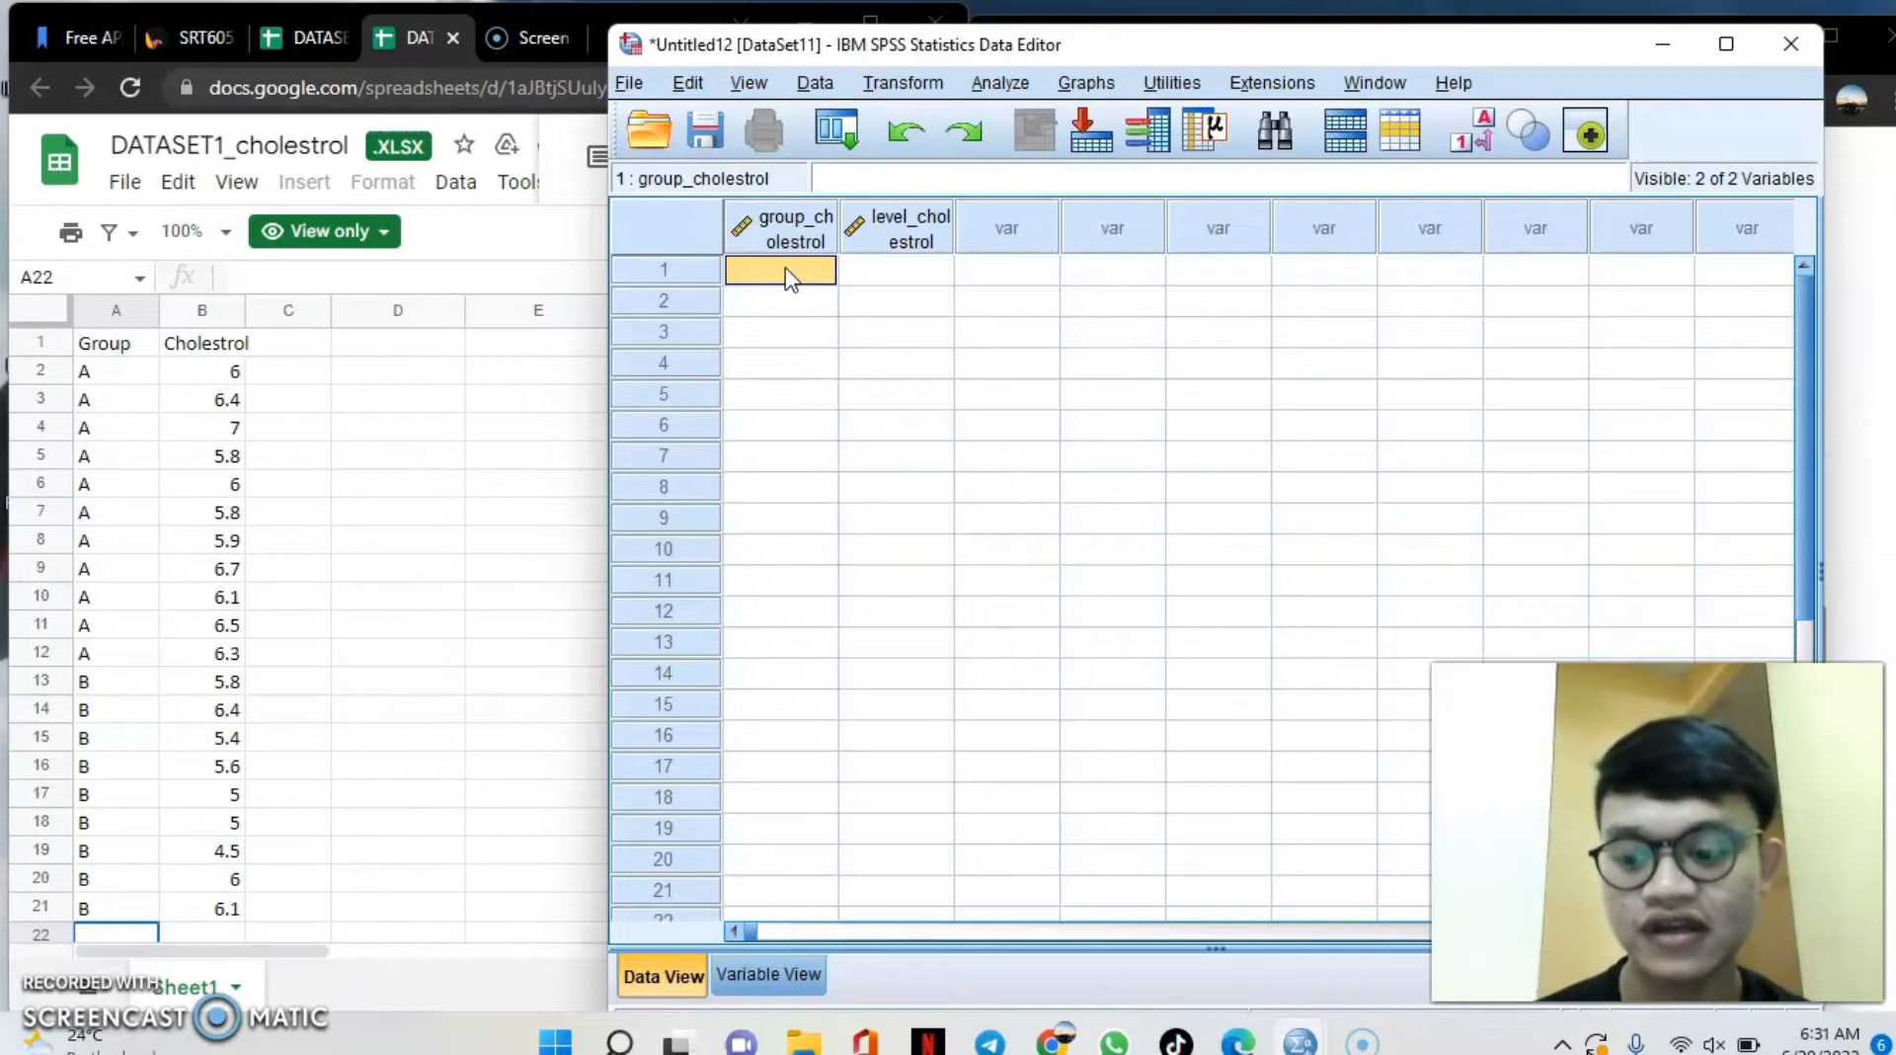
type("1")
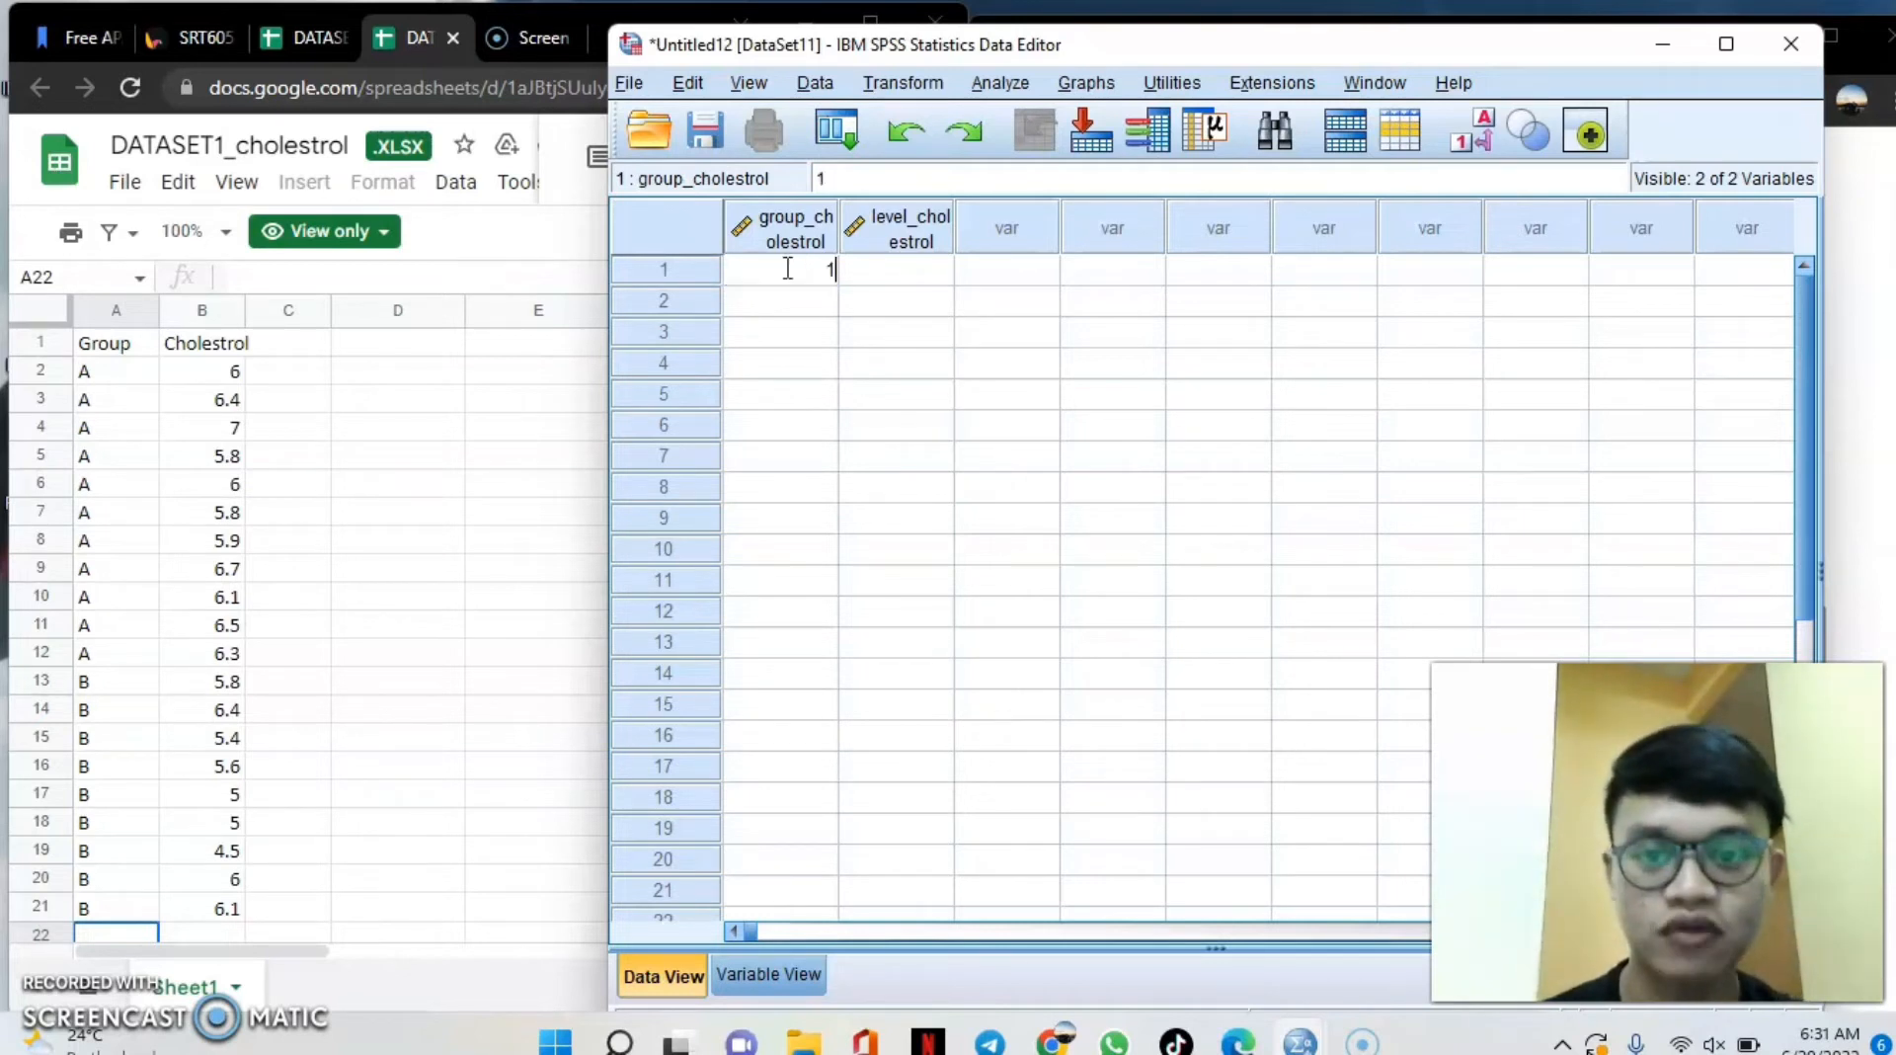
key("Return")
type("1")
key("Return")
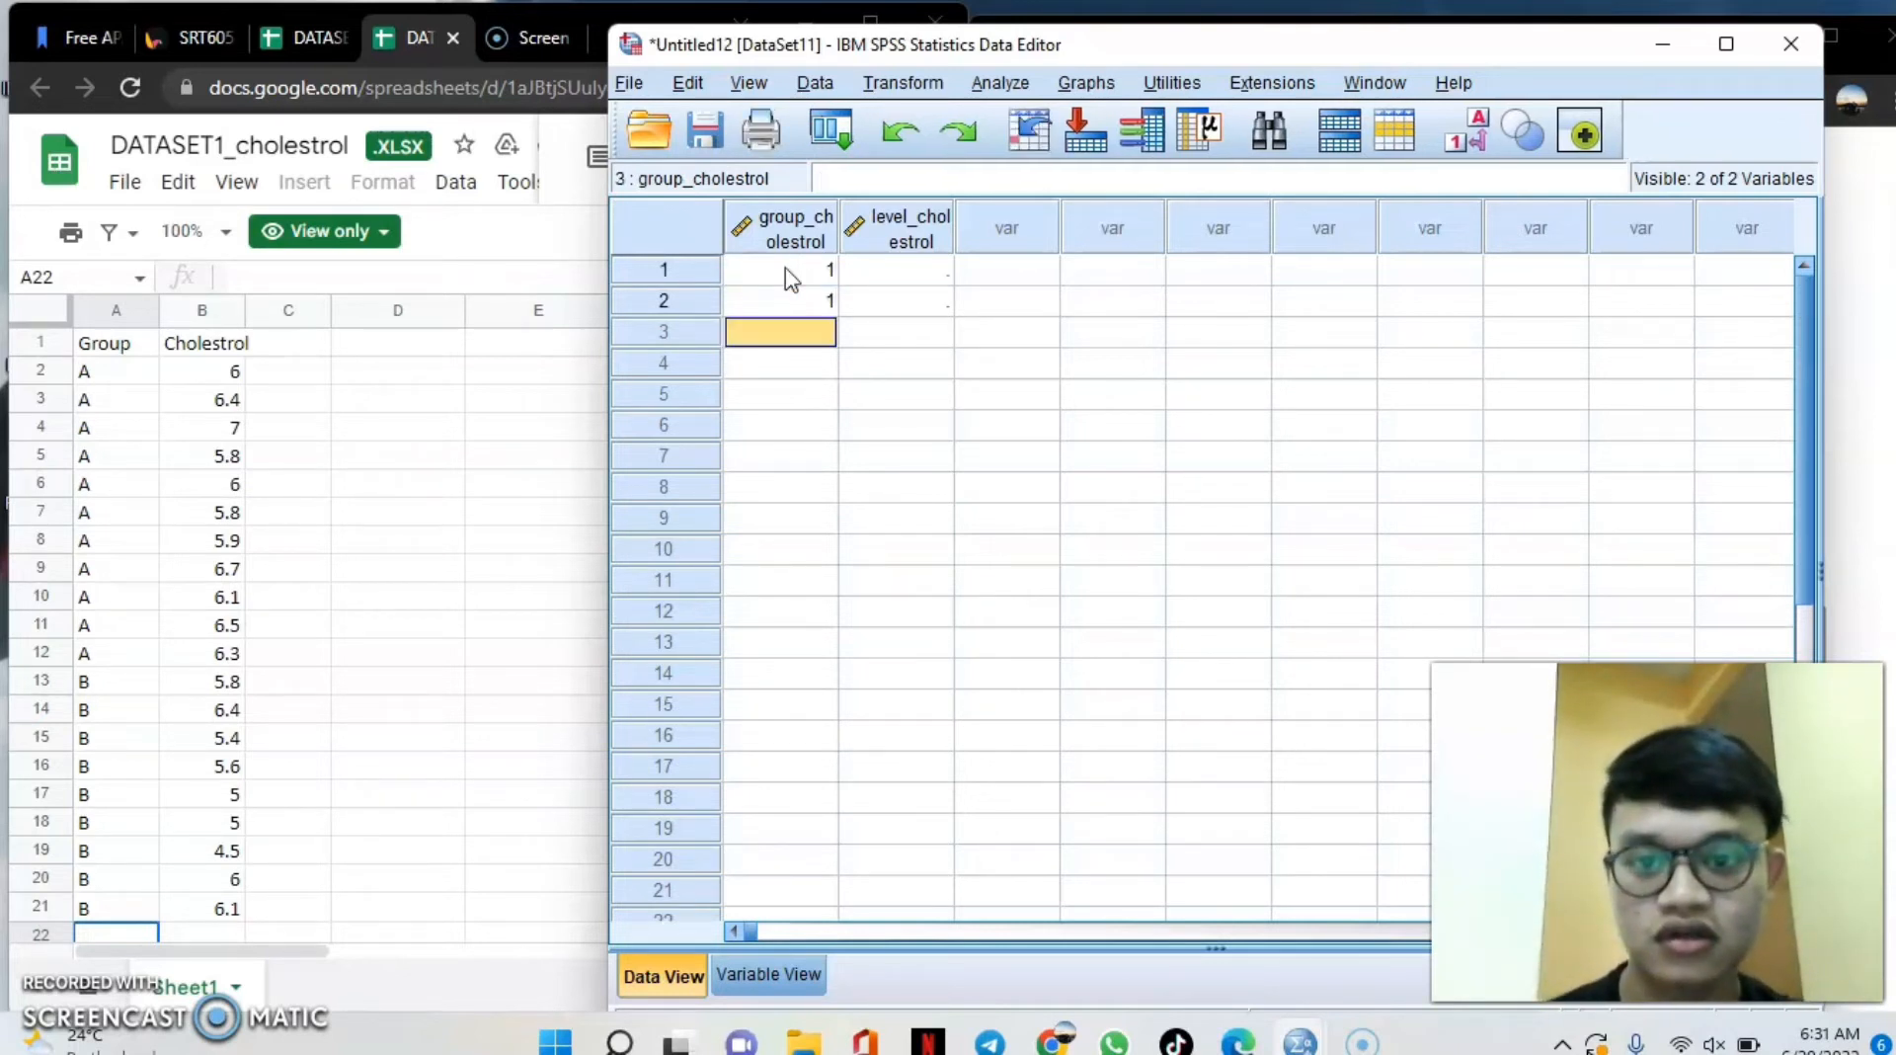
type("1")
key("Return")
type("1")
key("Return")
type("1")
key("Return")
type("1")
key("Return")
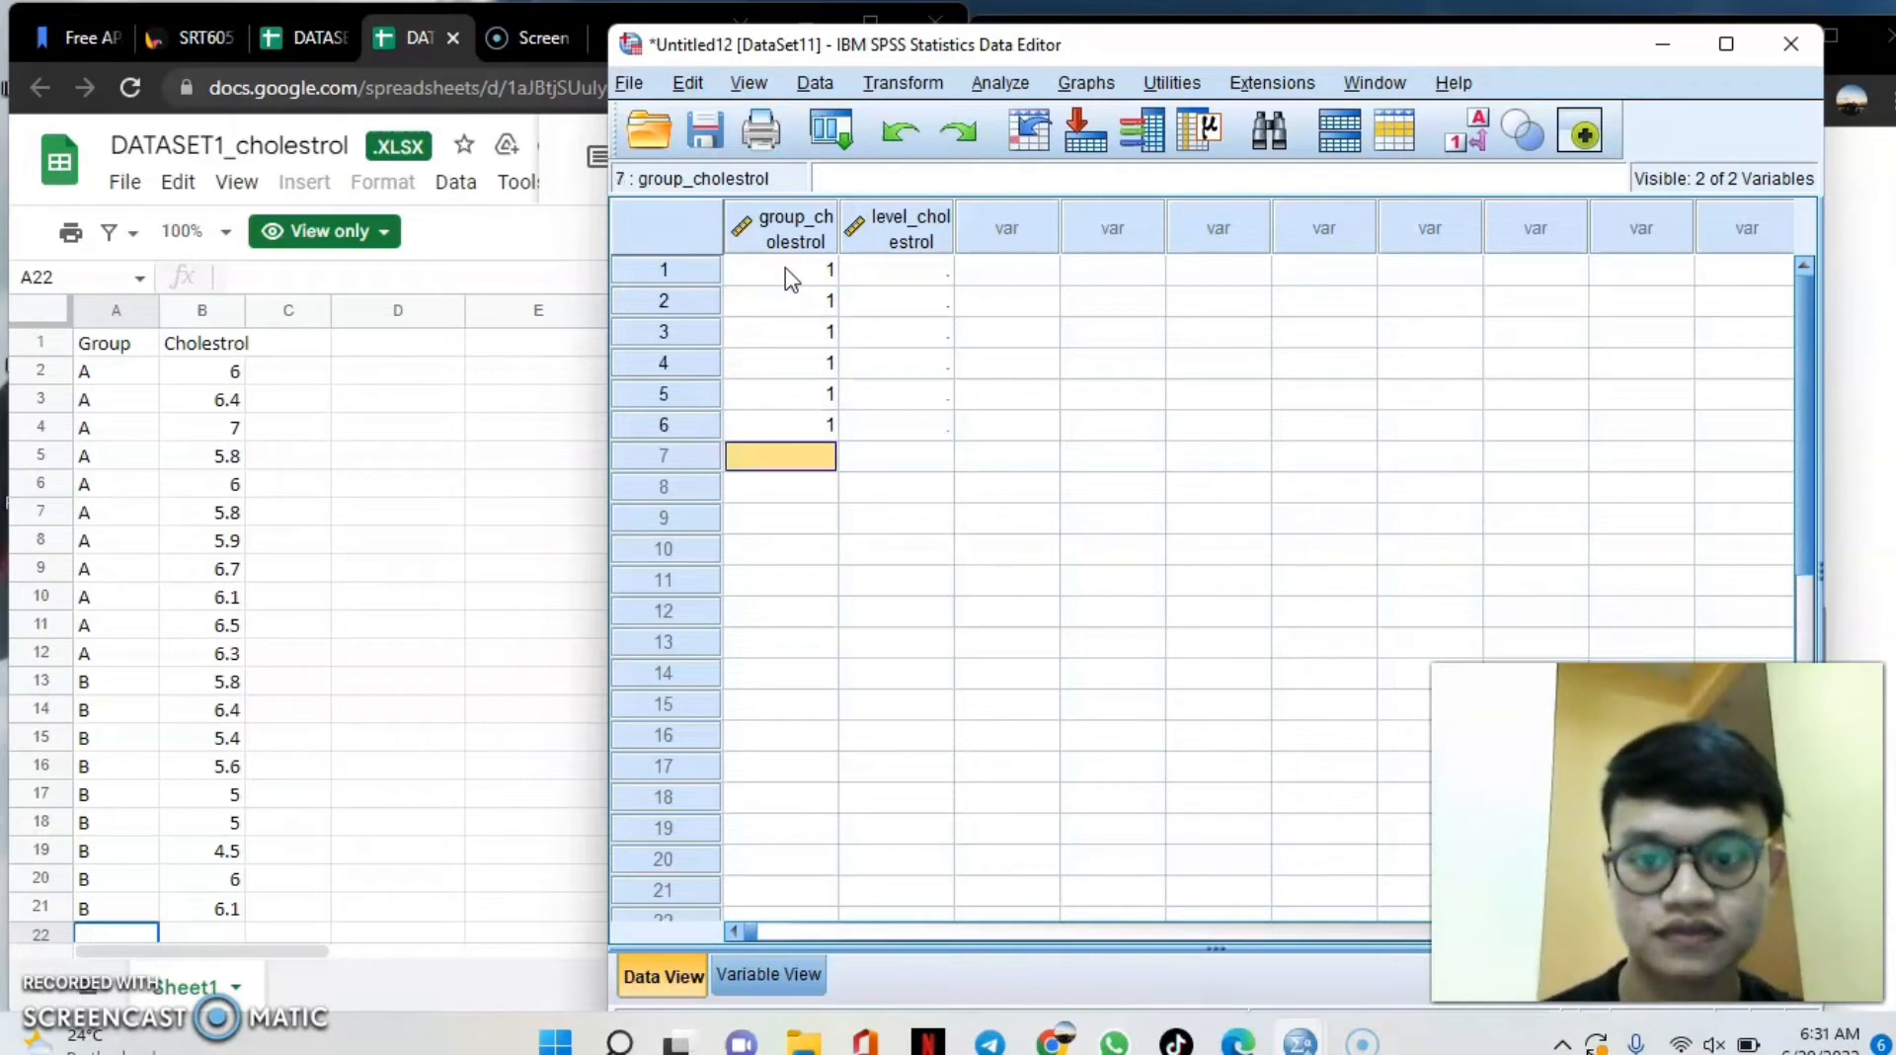
type("1")
key("Return")
type("1")
key("Return")
type("1")
key("Return")
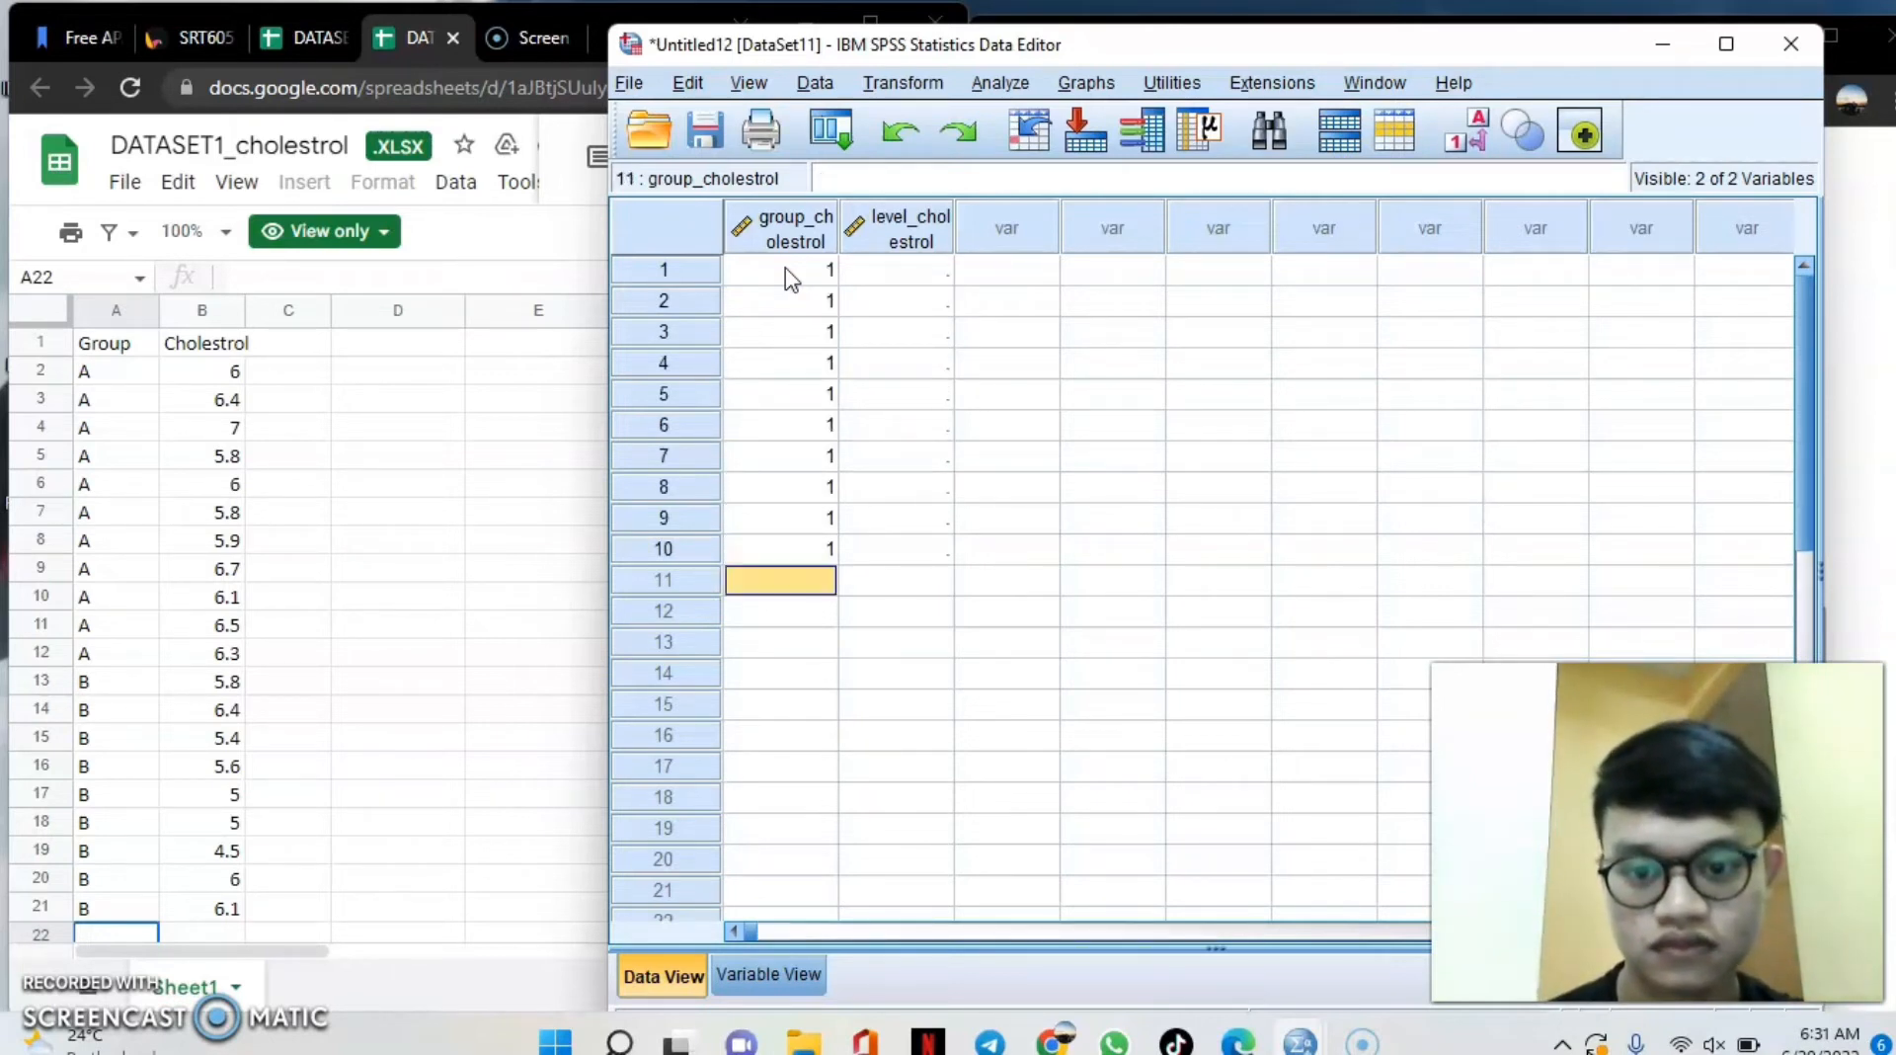
type("1")
key("Return")
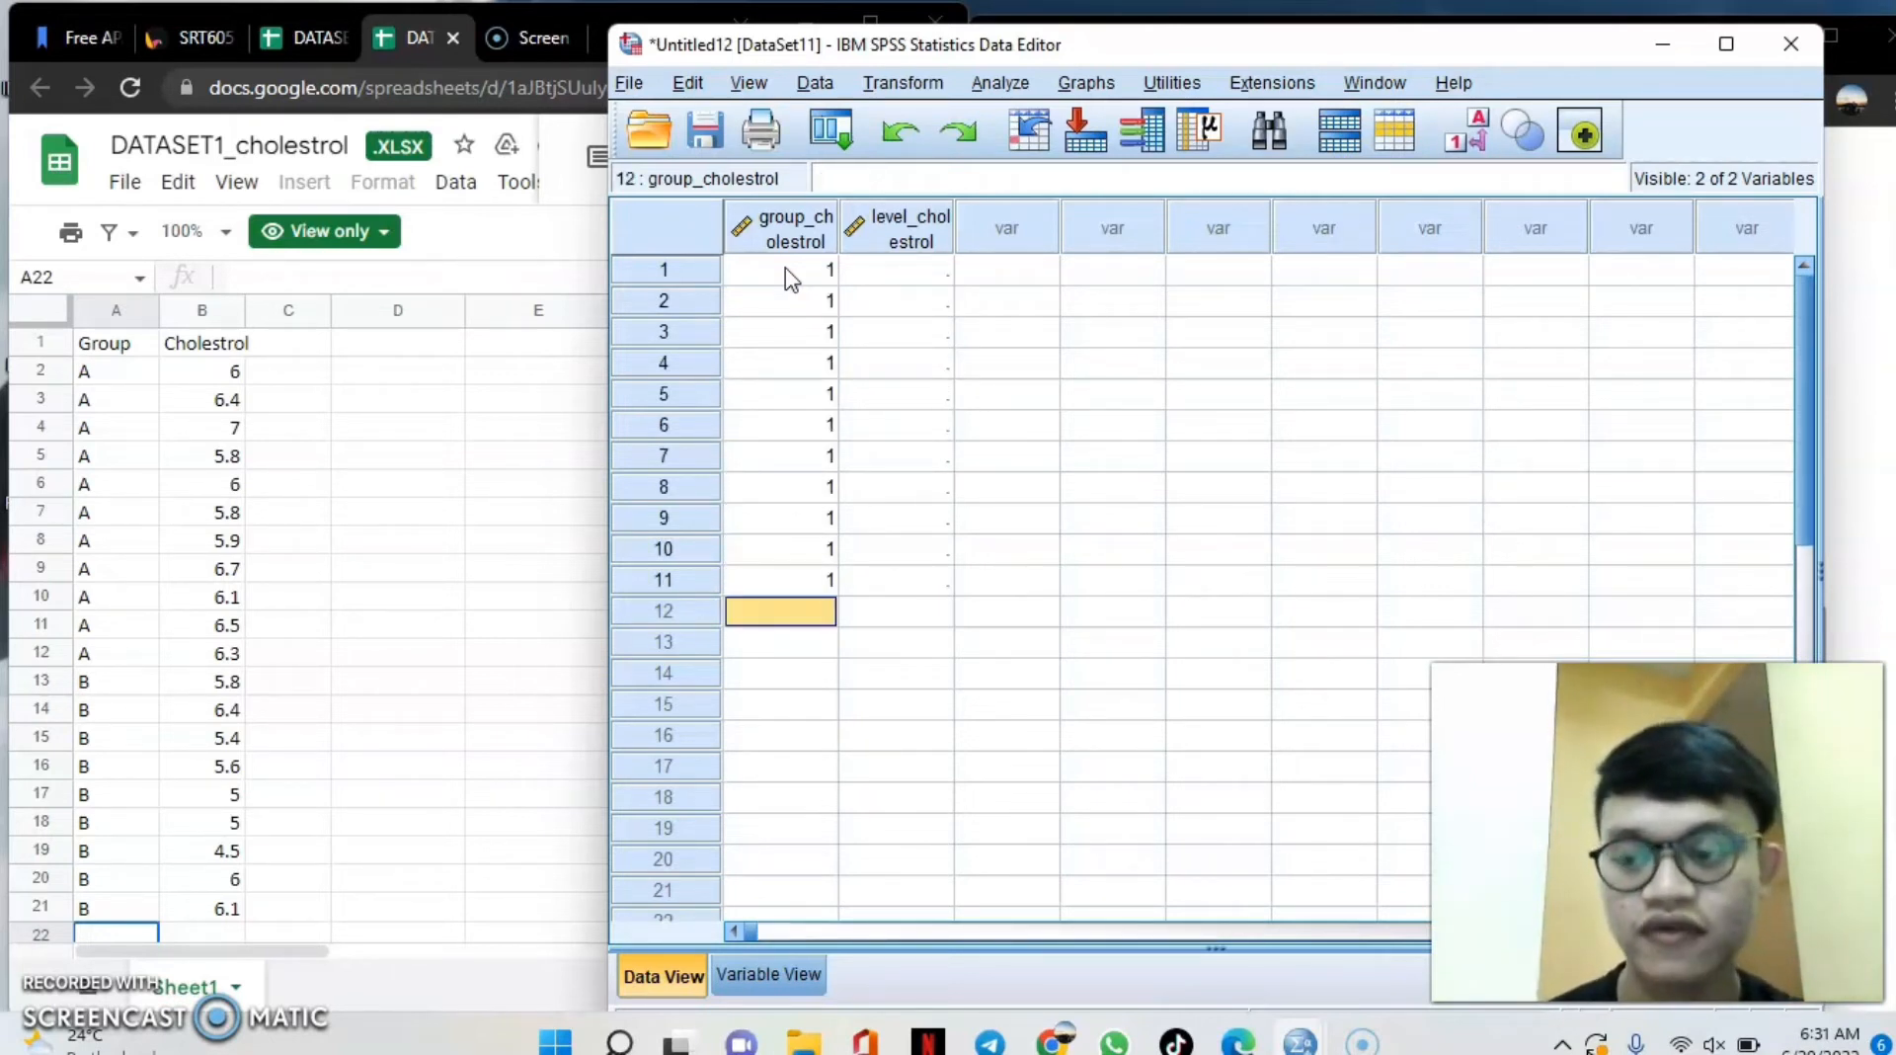
Enter the value 2 for group_cholestrol in rows 12 through 20.
type("2")
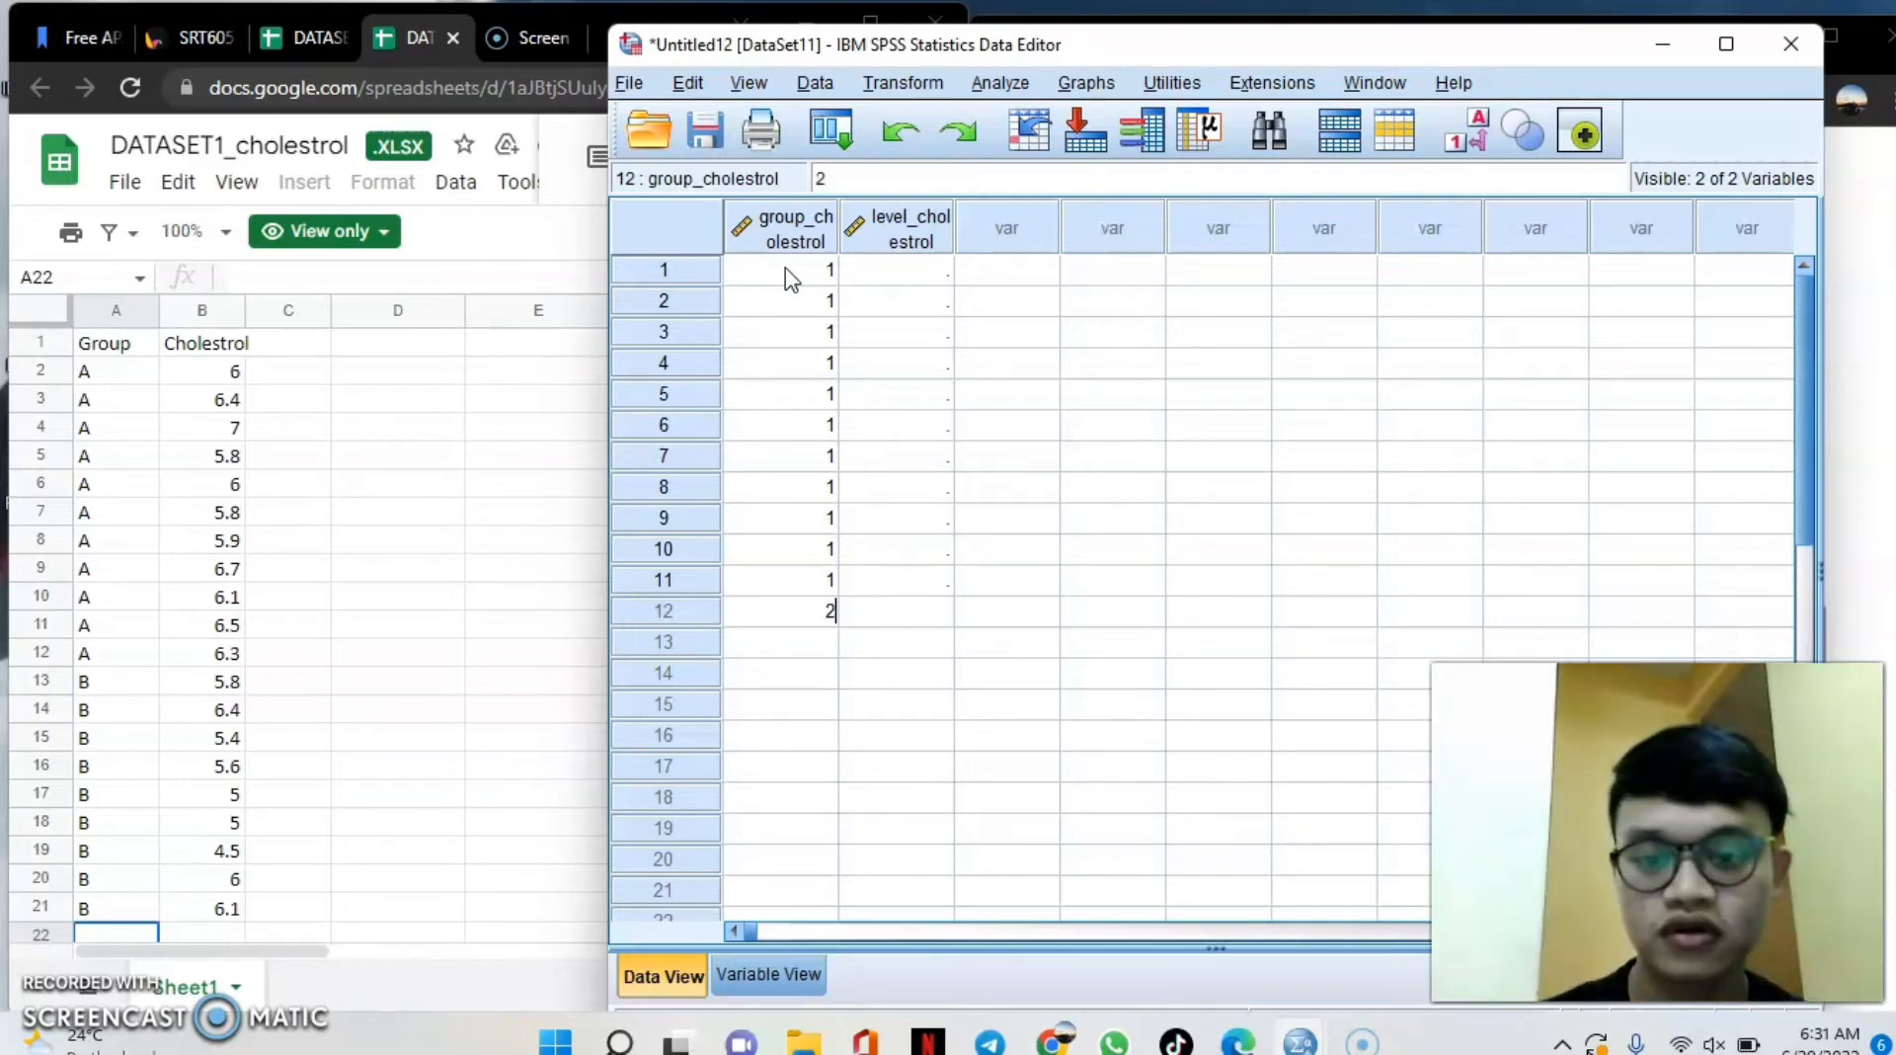
key("Return")
type("2")
key("Return")
type("2")
key("Return")
type("2")
key("Return")
type("2")
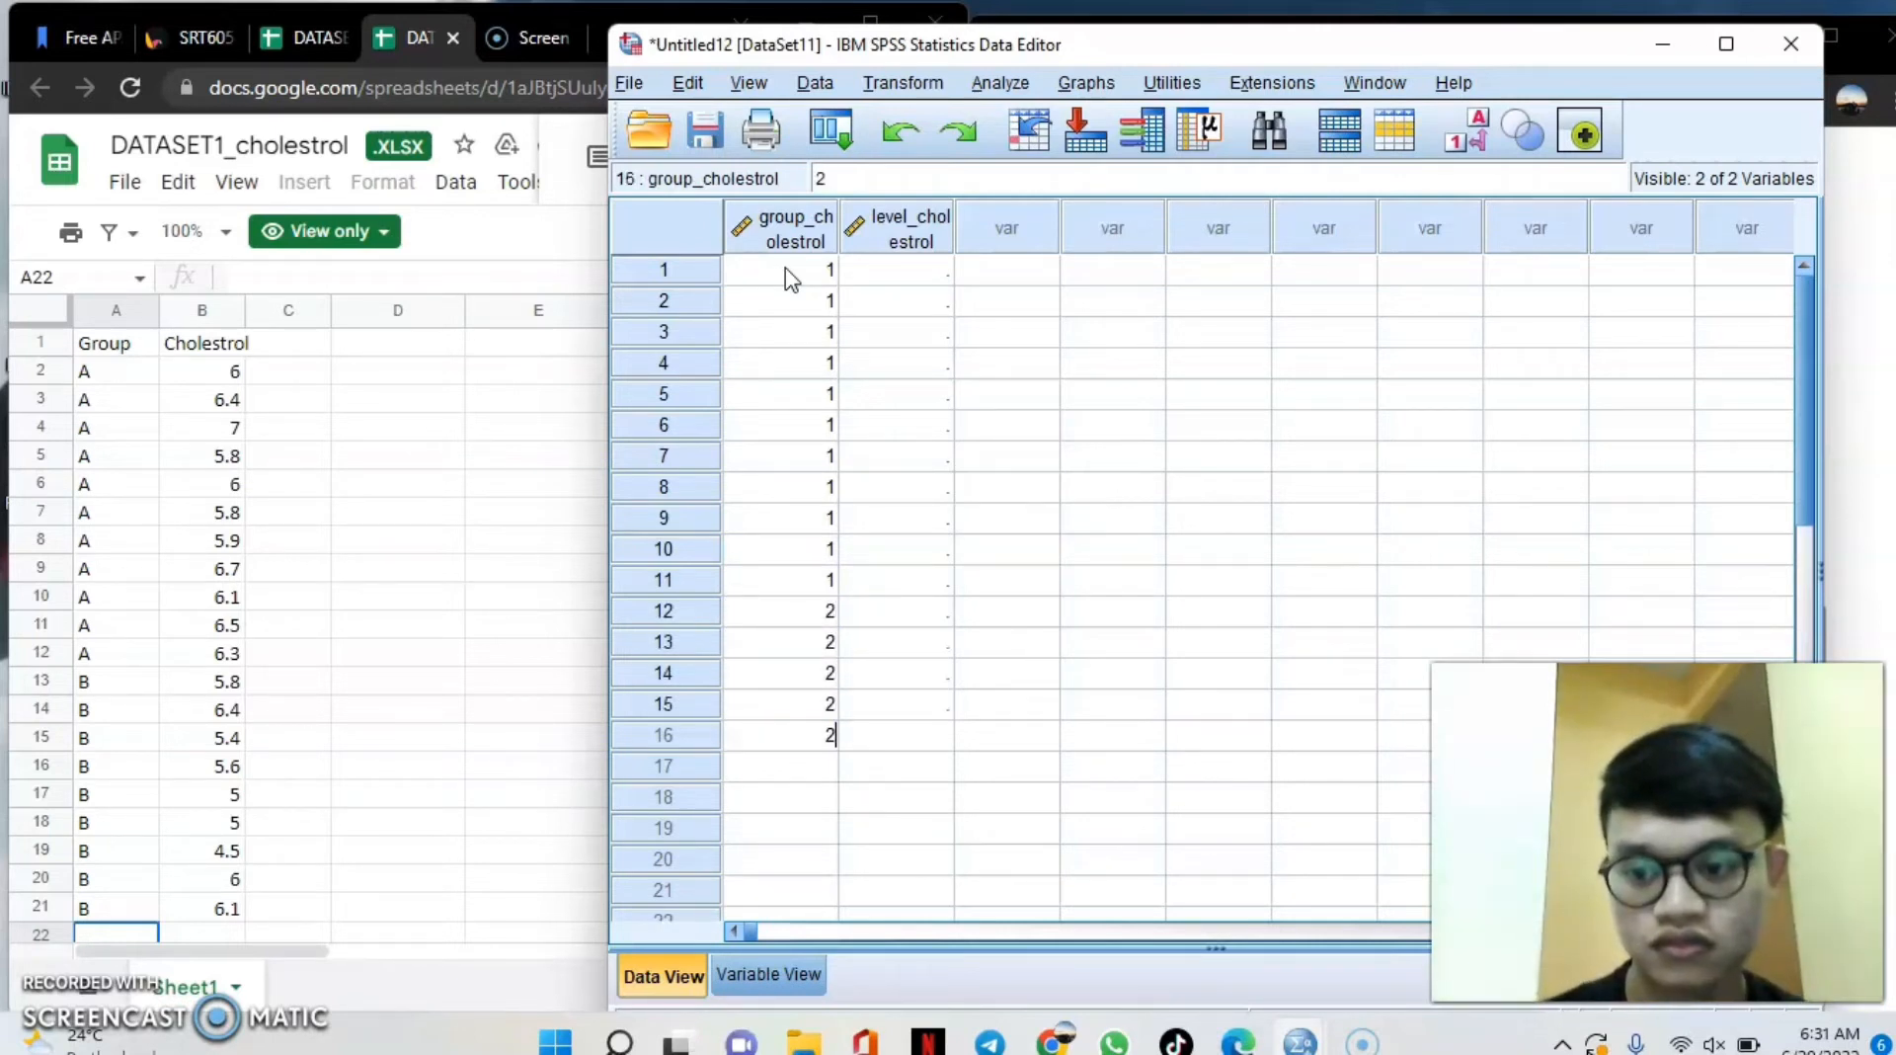
key("Return")
type("2")
key("Return")
type("2")
key("Return")
type("2")
key("Return")
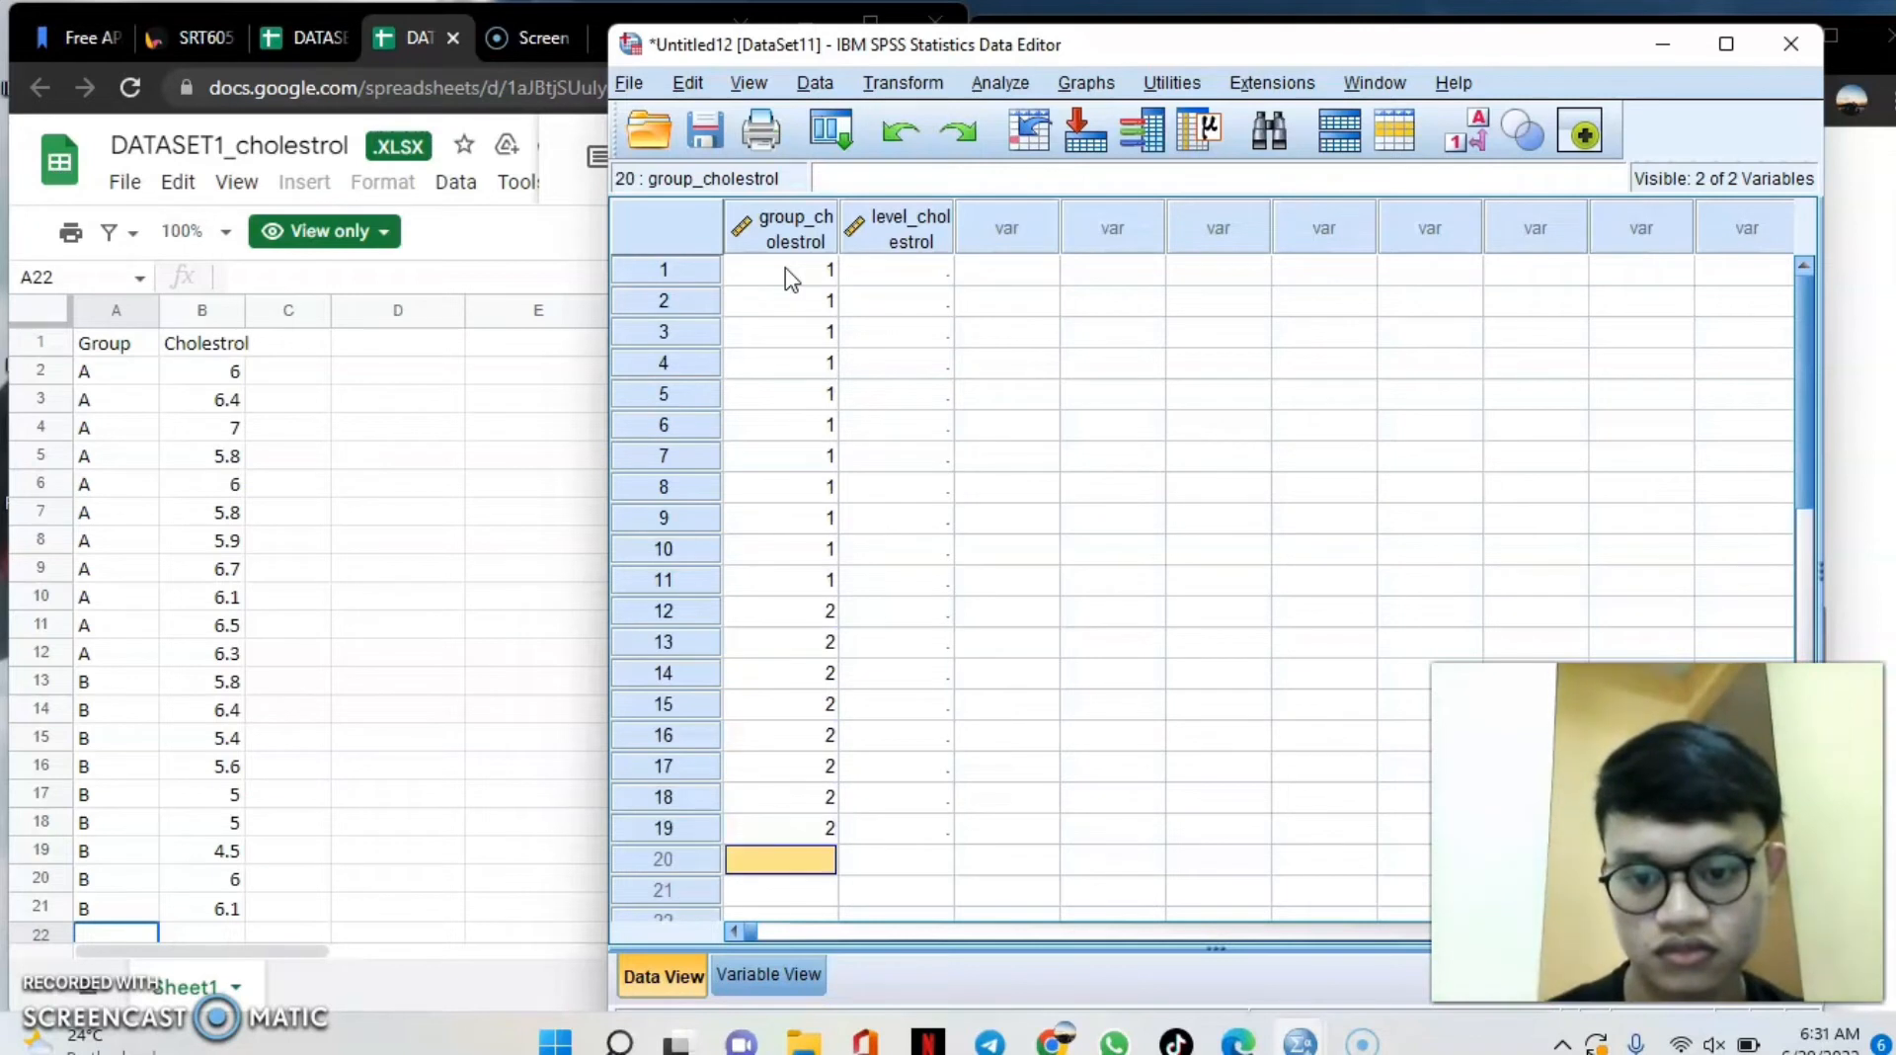
type("2")
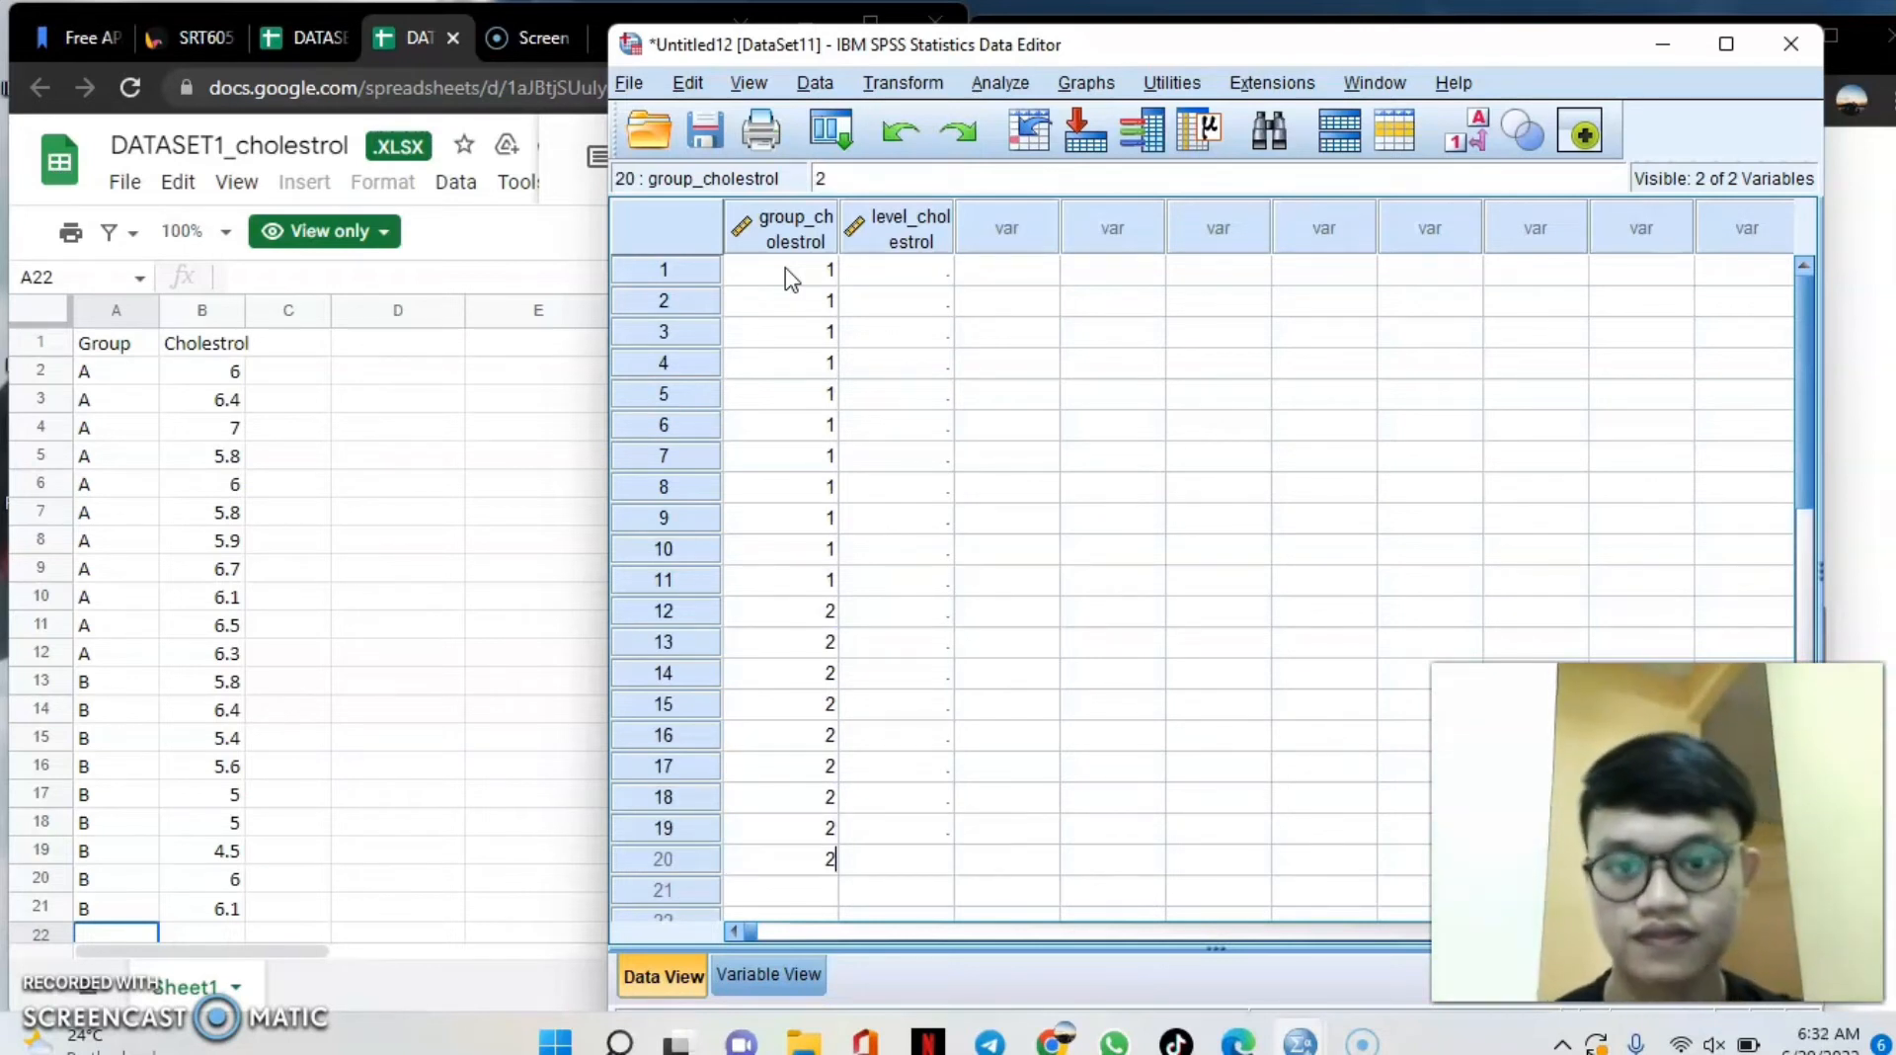
Enter the level_cholestrol values 6, 6.4, 7, 5.8, 6 and 5.8 in rows 1 through 6.
left_click(931, 273)
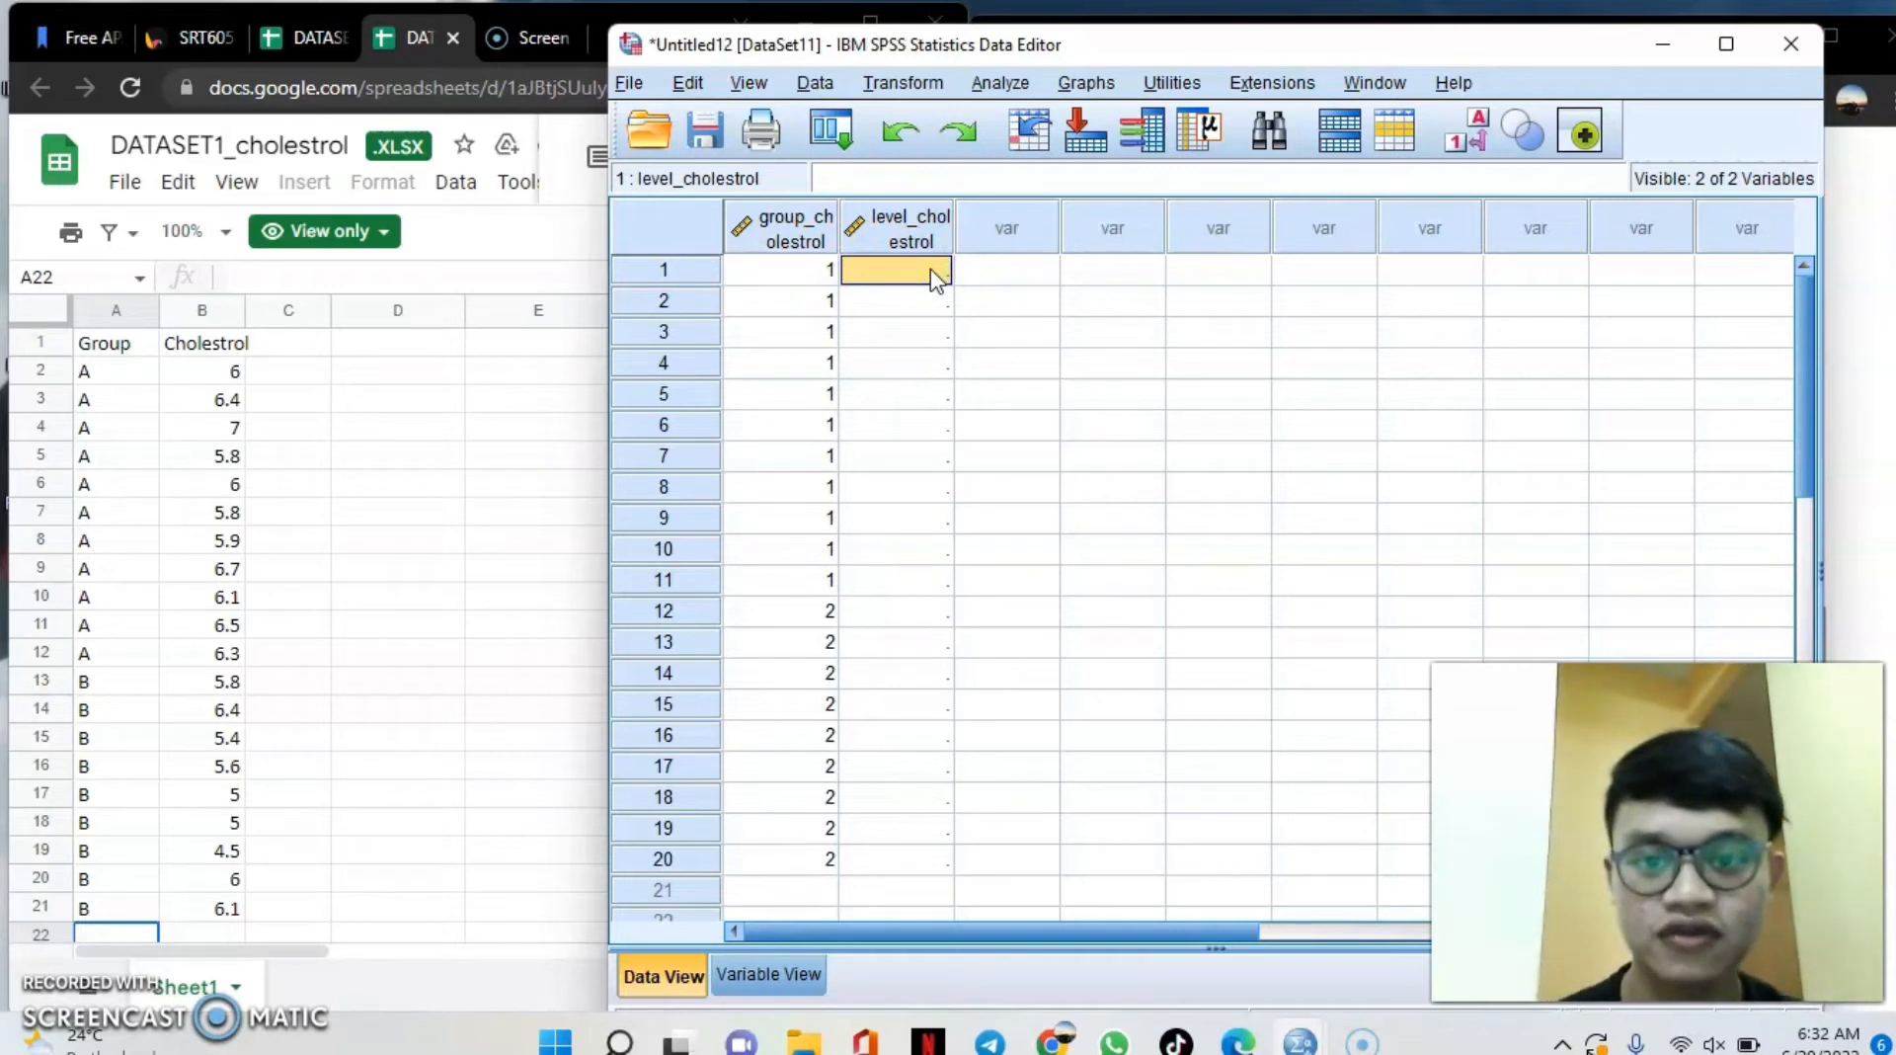
type("6")
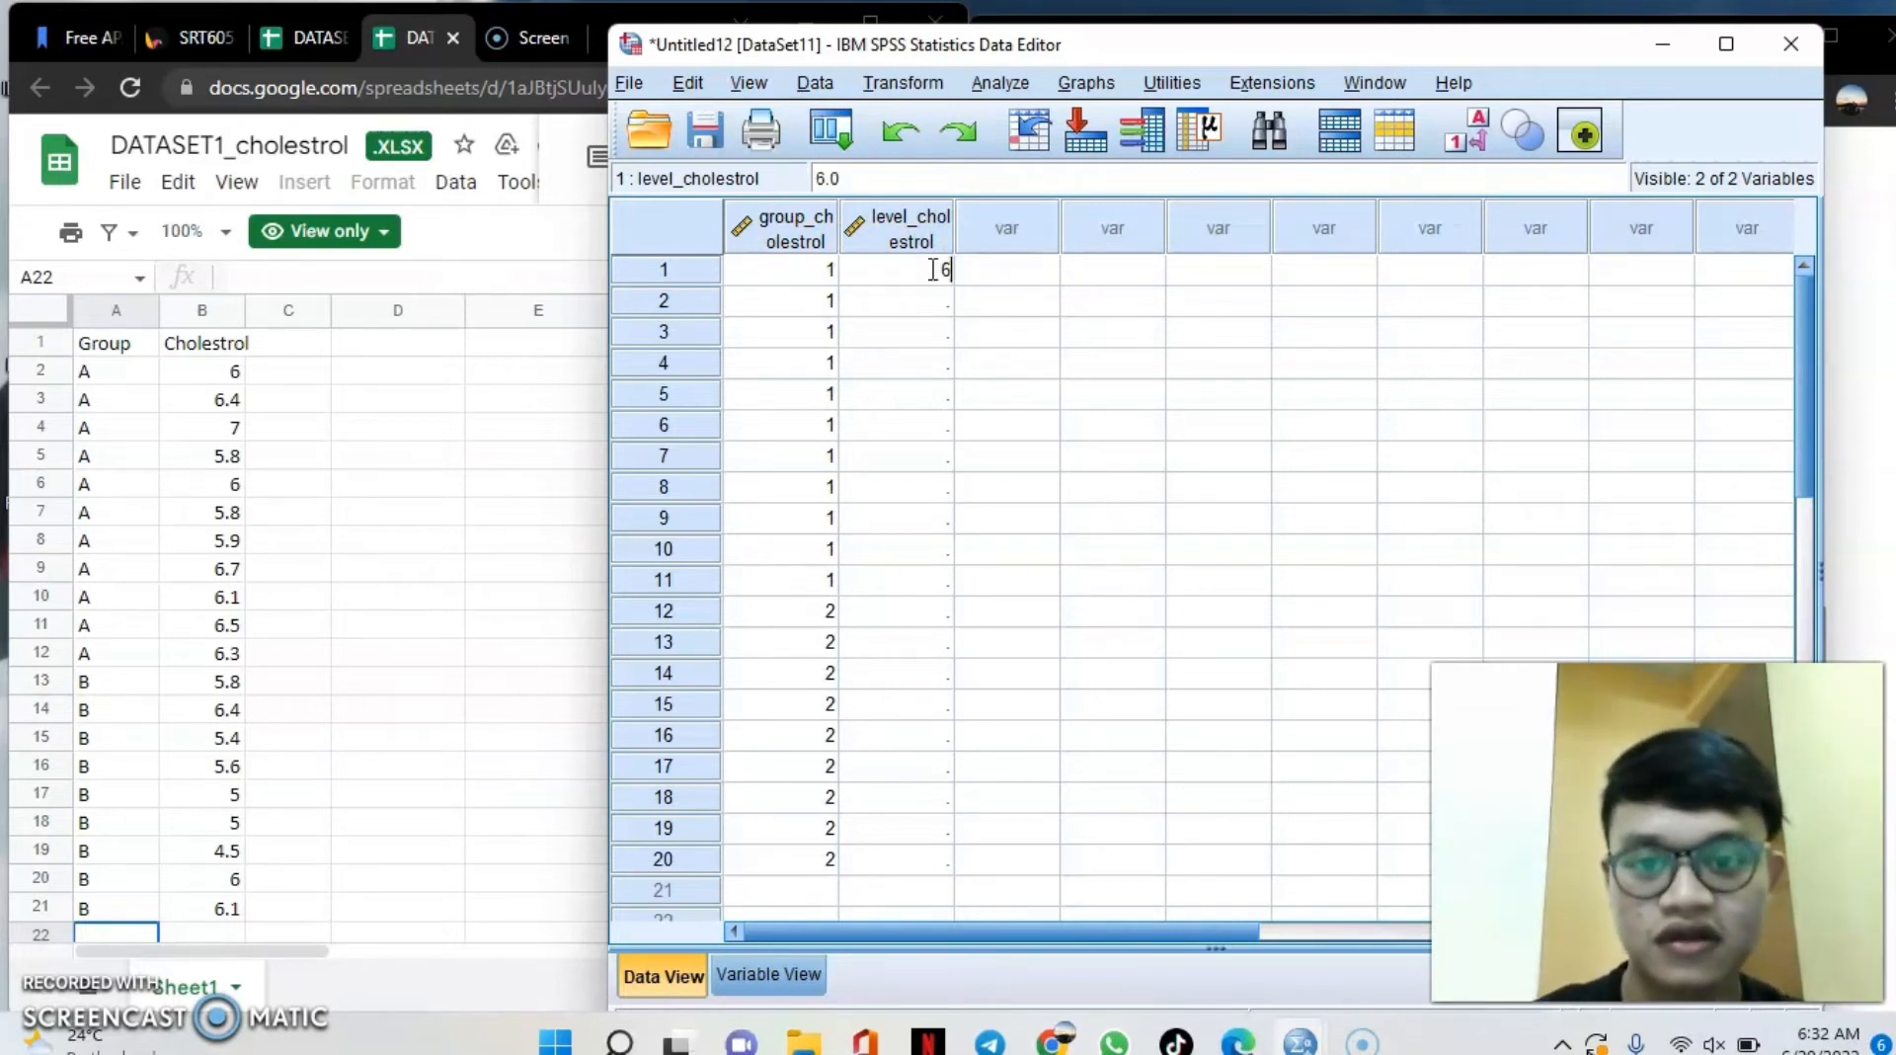
key("Return")
type("6.4")
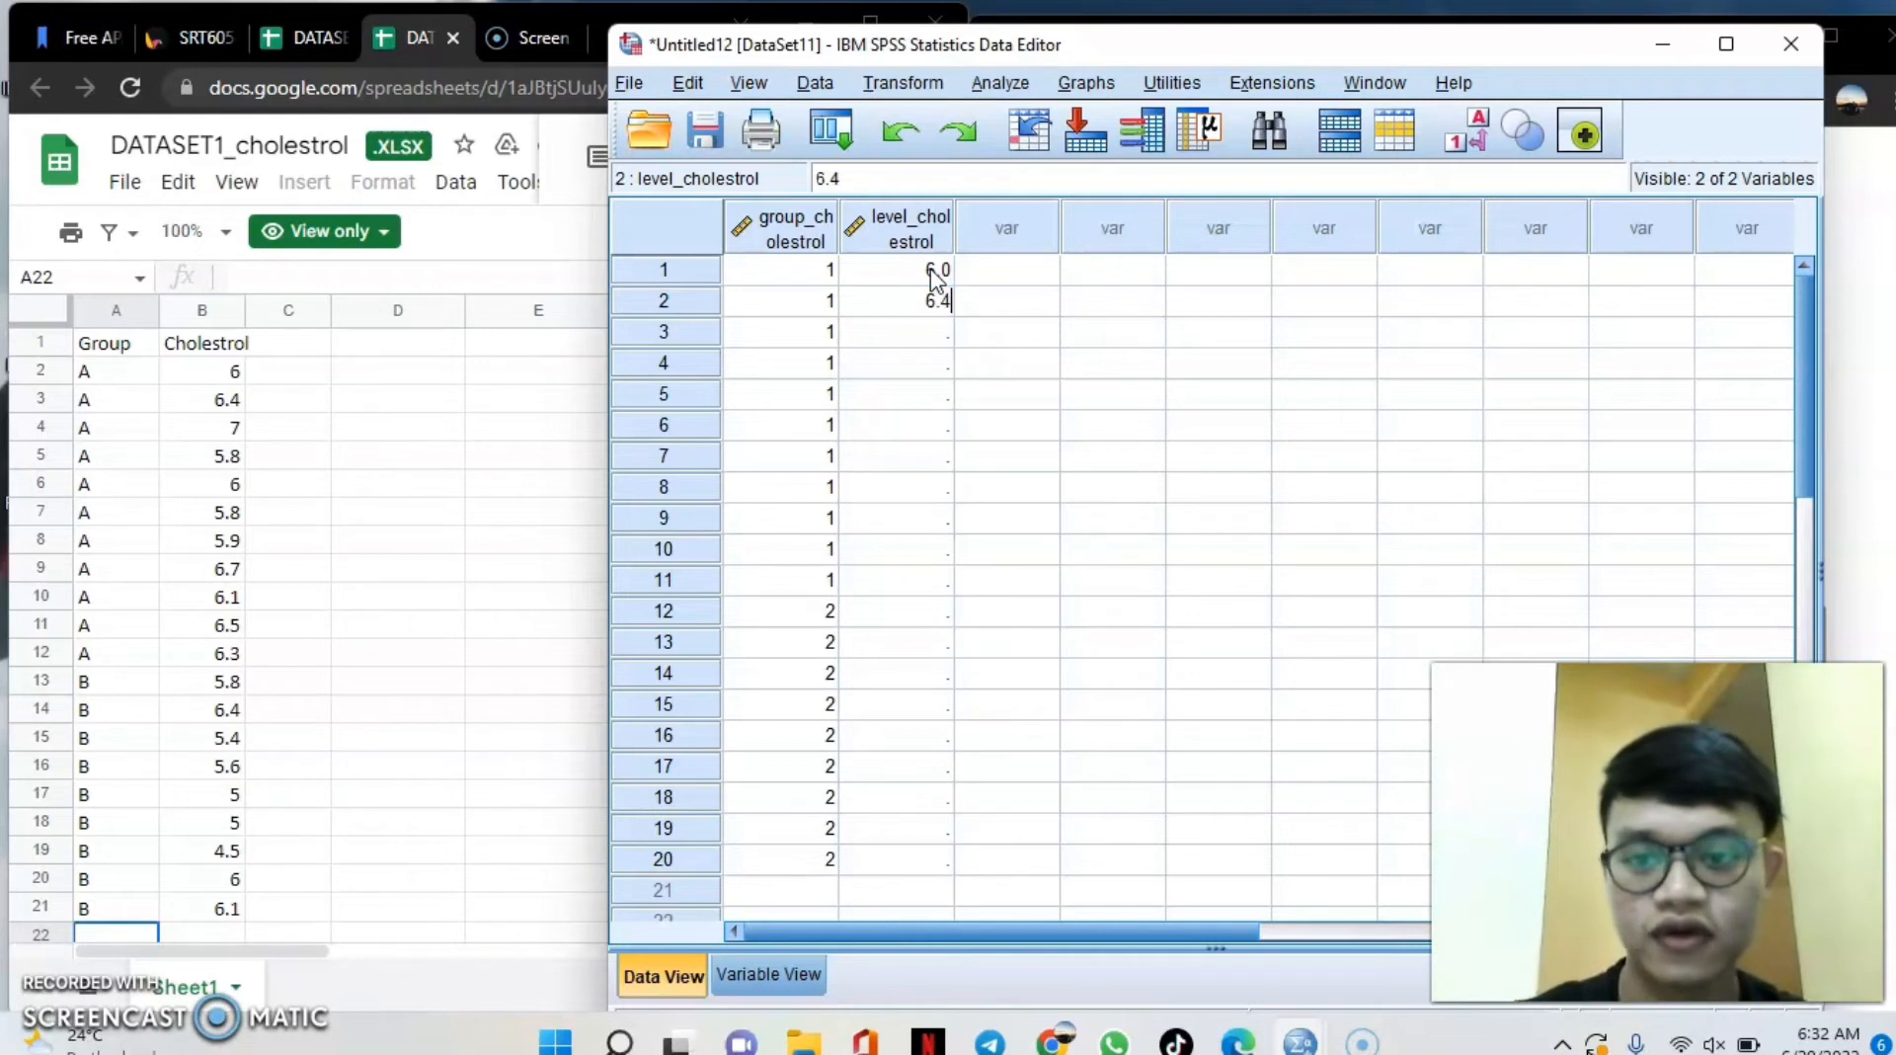
key("Return")
type("7")
key("Return")
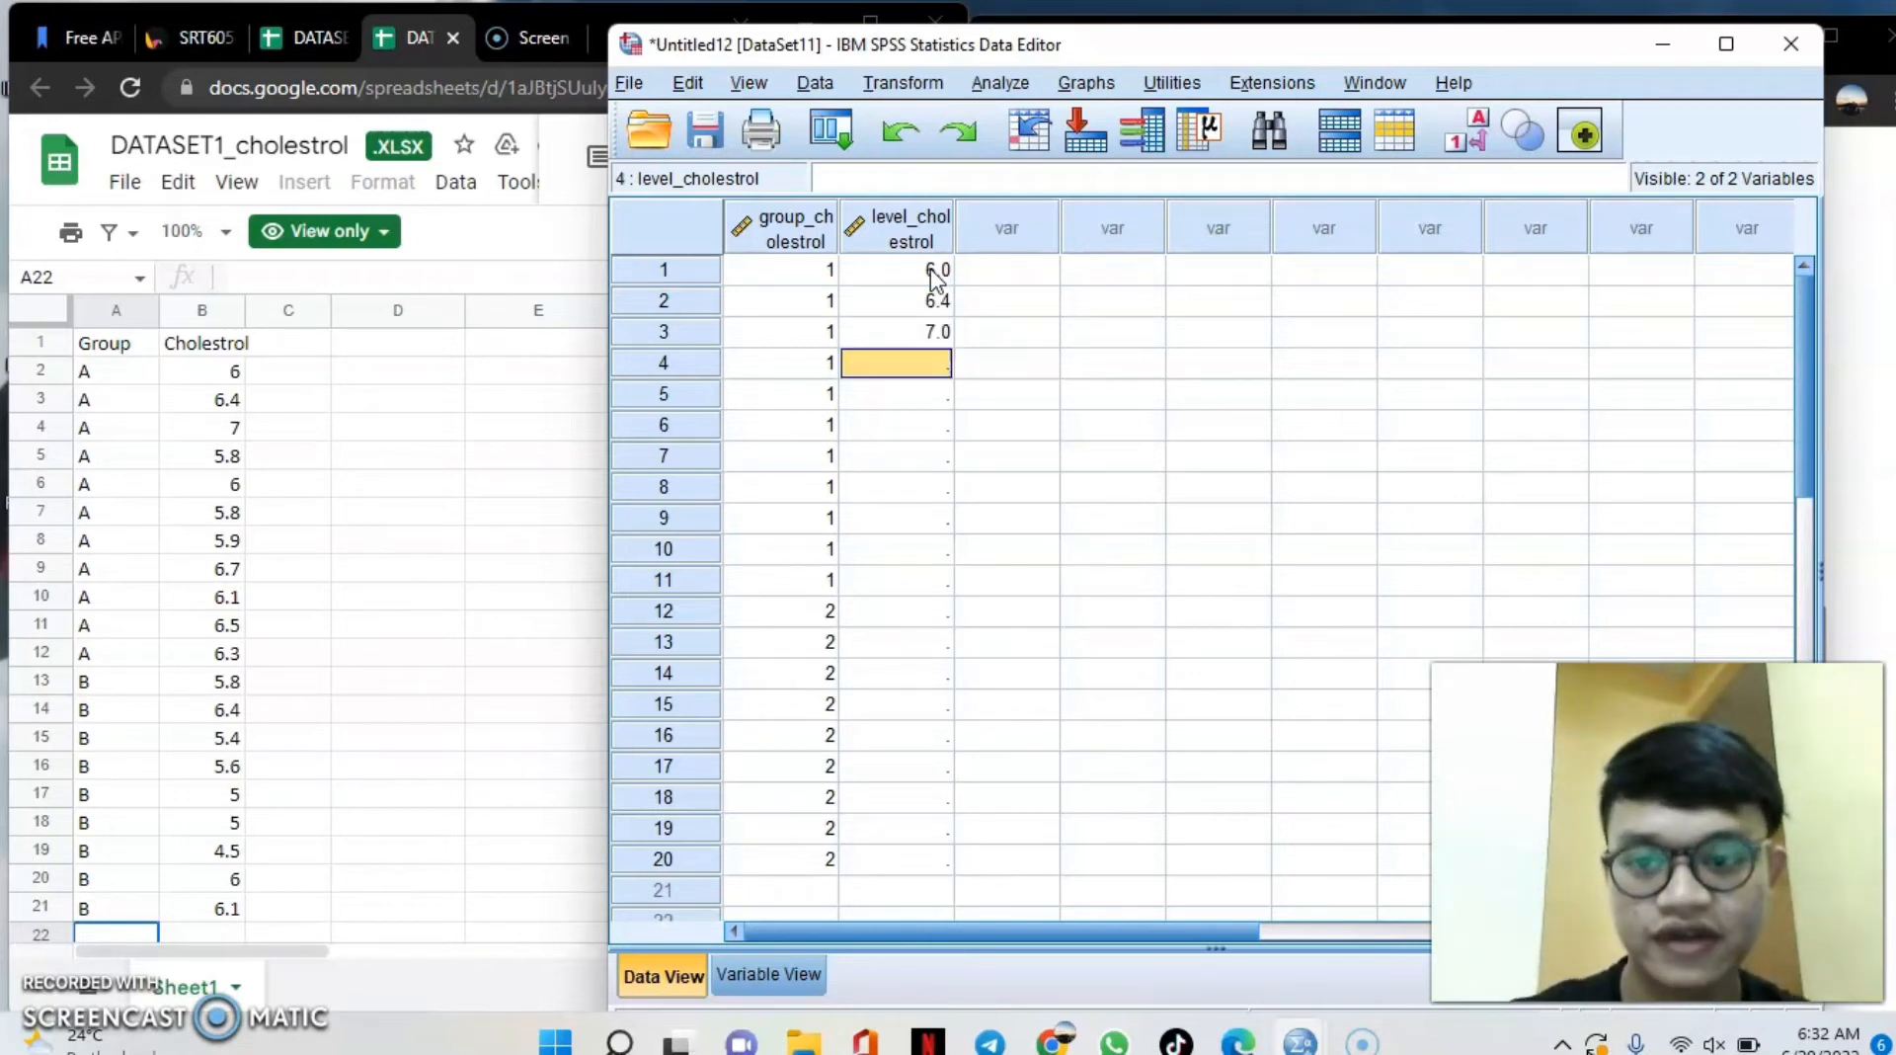
type("5.8")
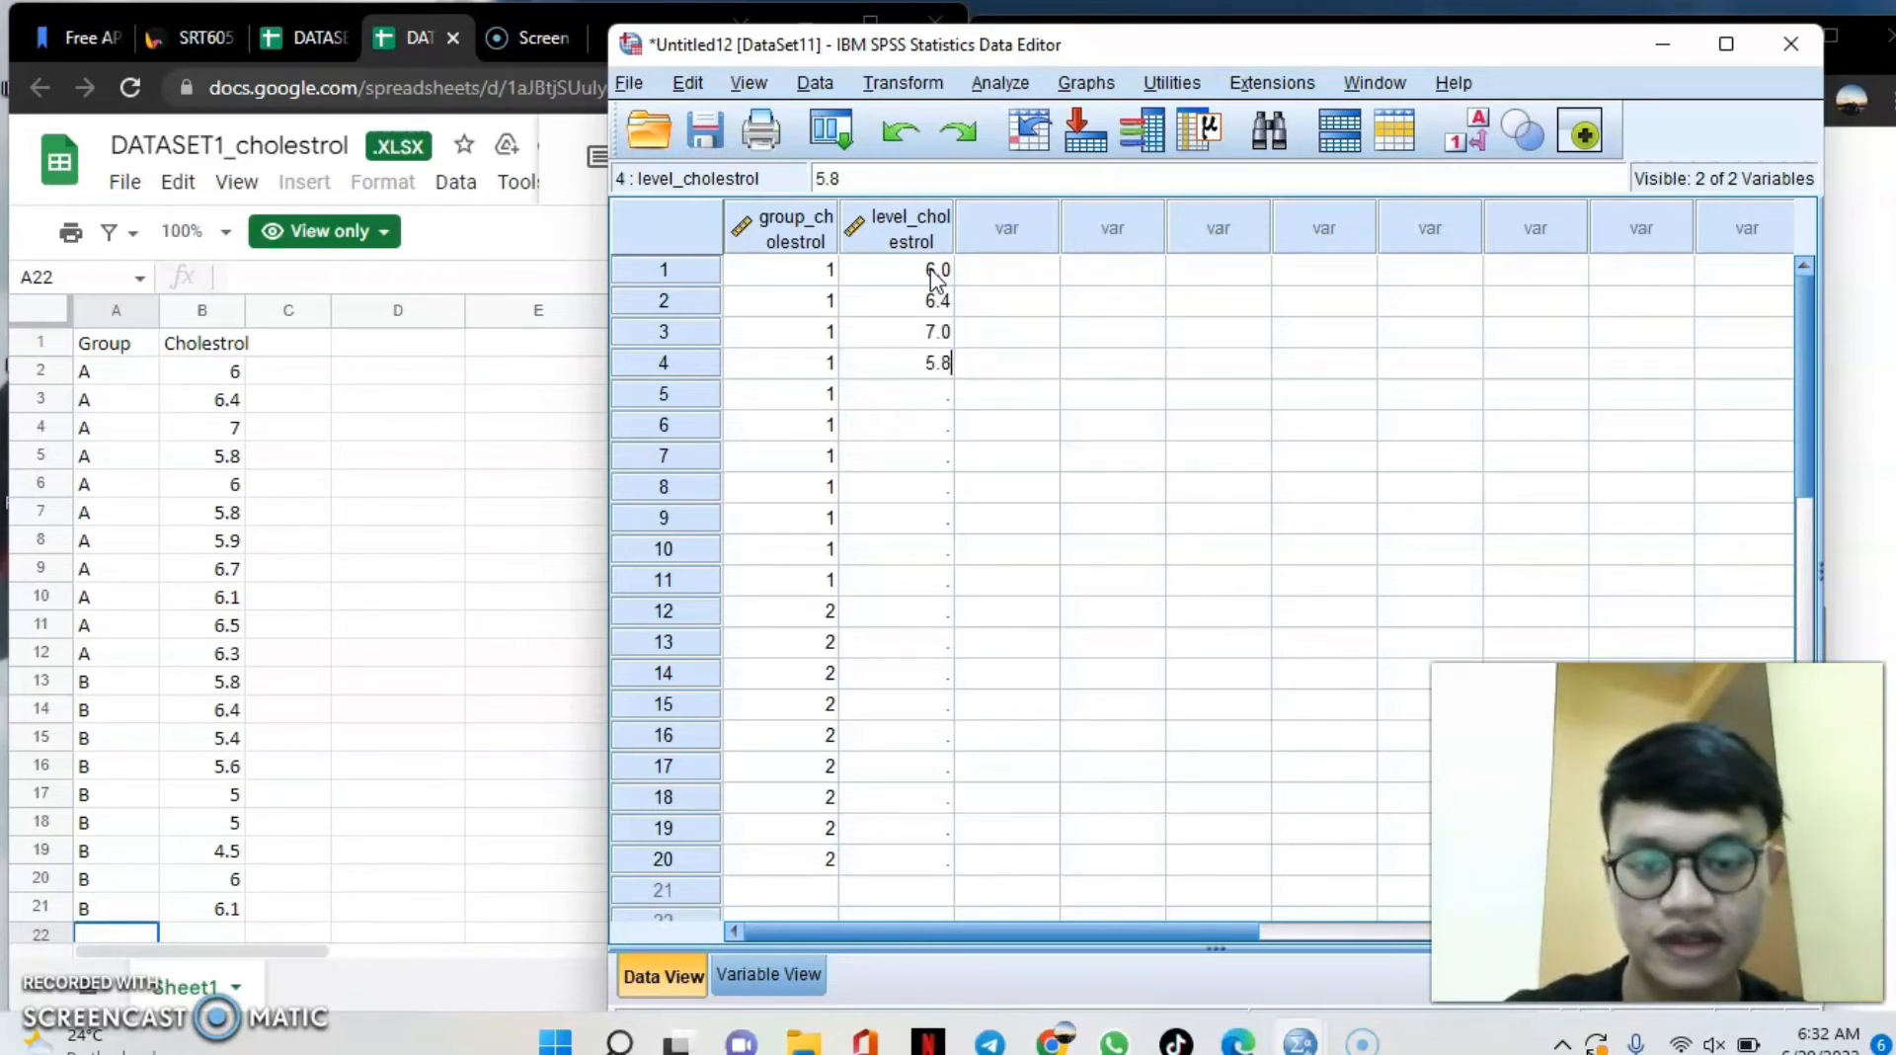
key("Return")
type("6")
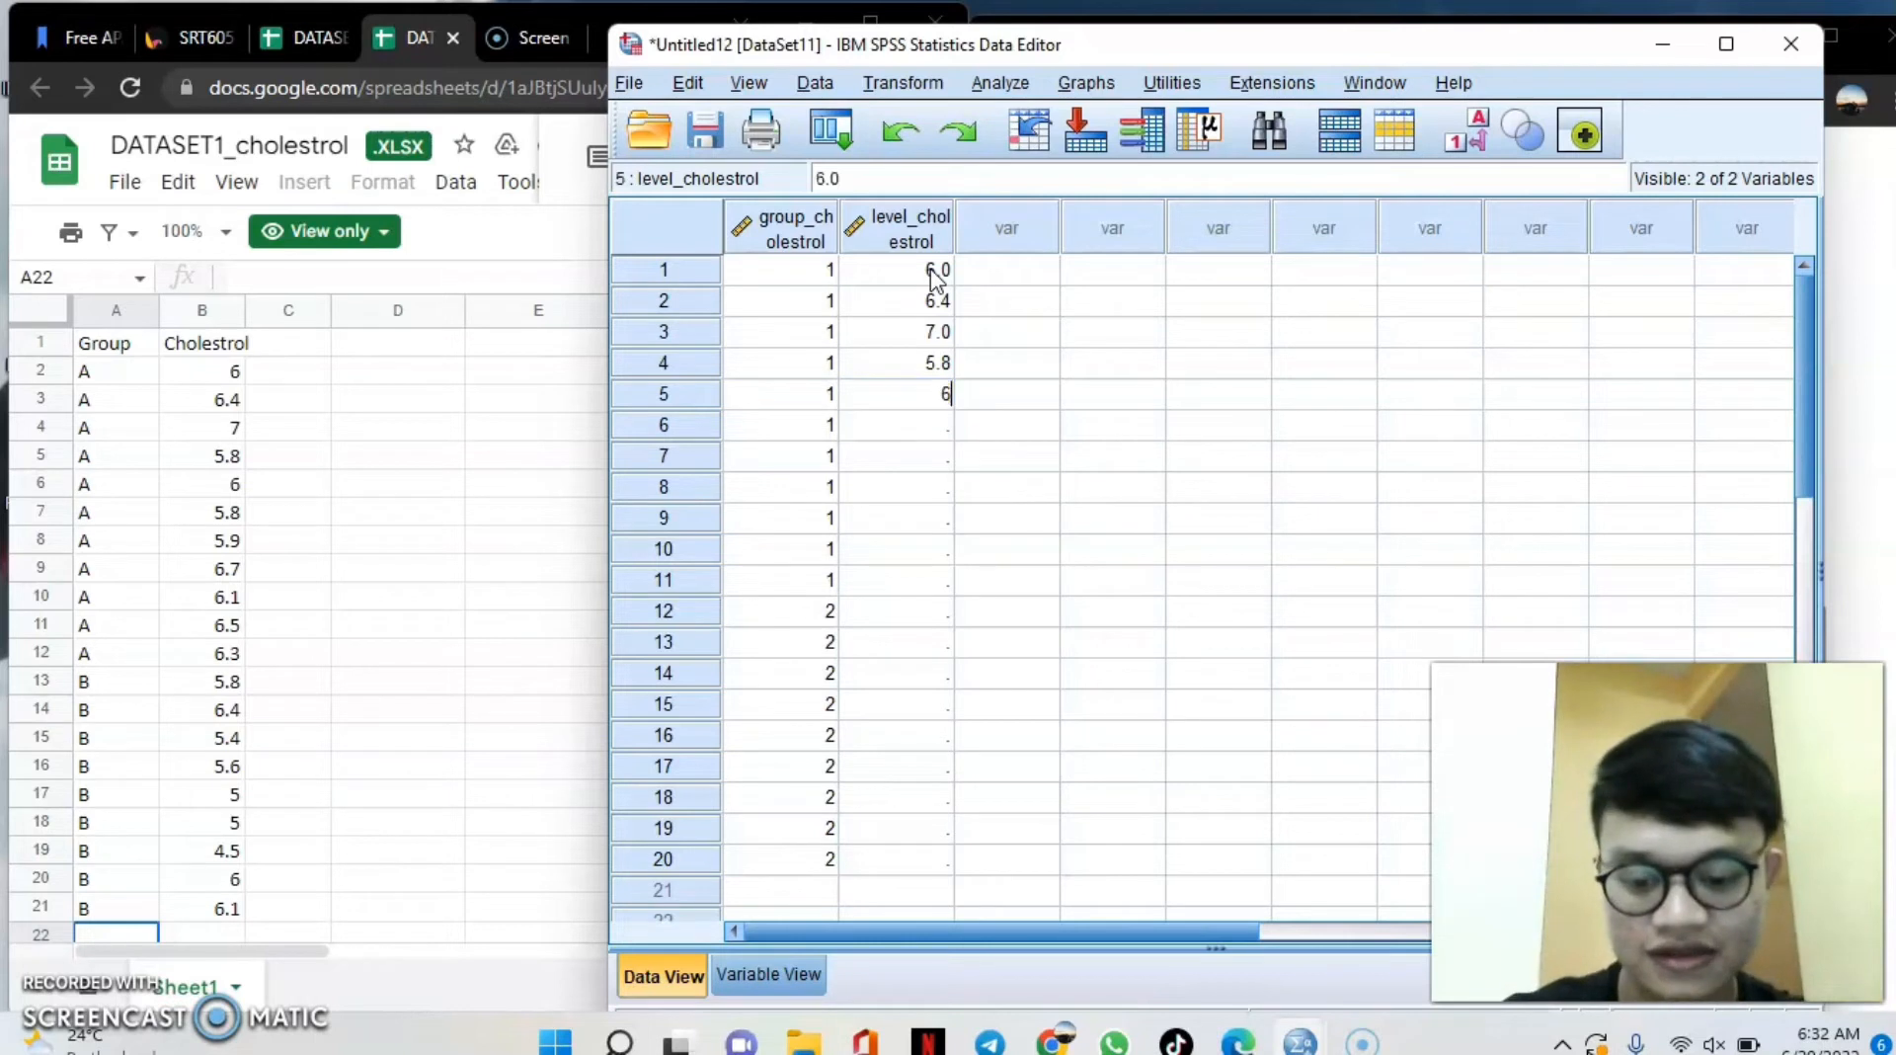
key("Return")
type("5.8")
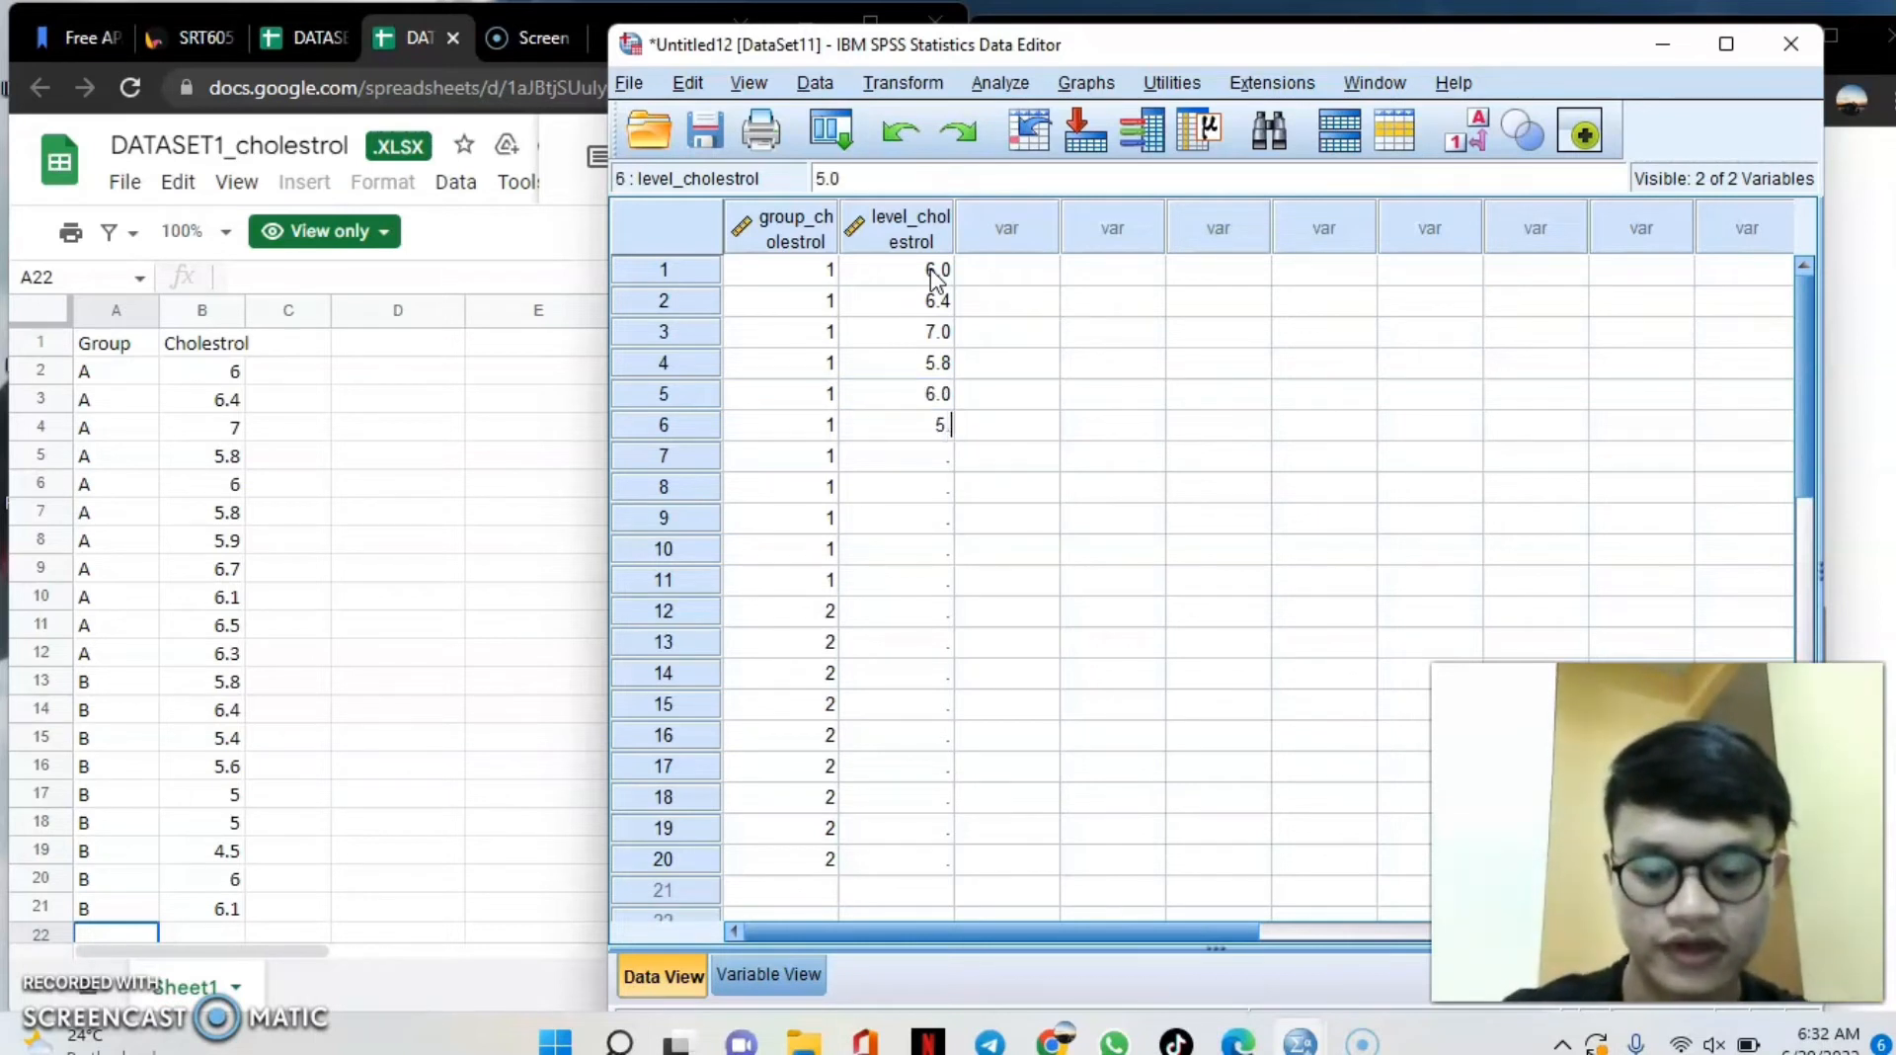
key("Return")
Enter the remaining Group A level_cholestrol values 5.9, 6.7, 6.1, 6.5 and 6.3 in rows 7 through 11.
type("5.9")
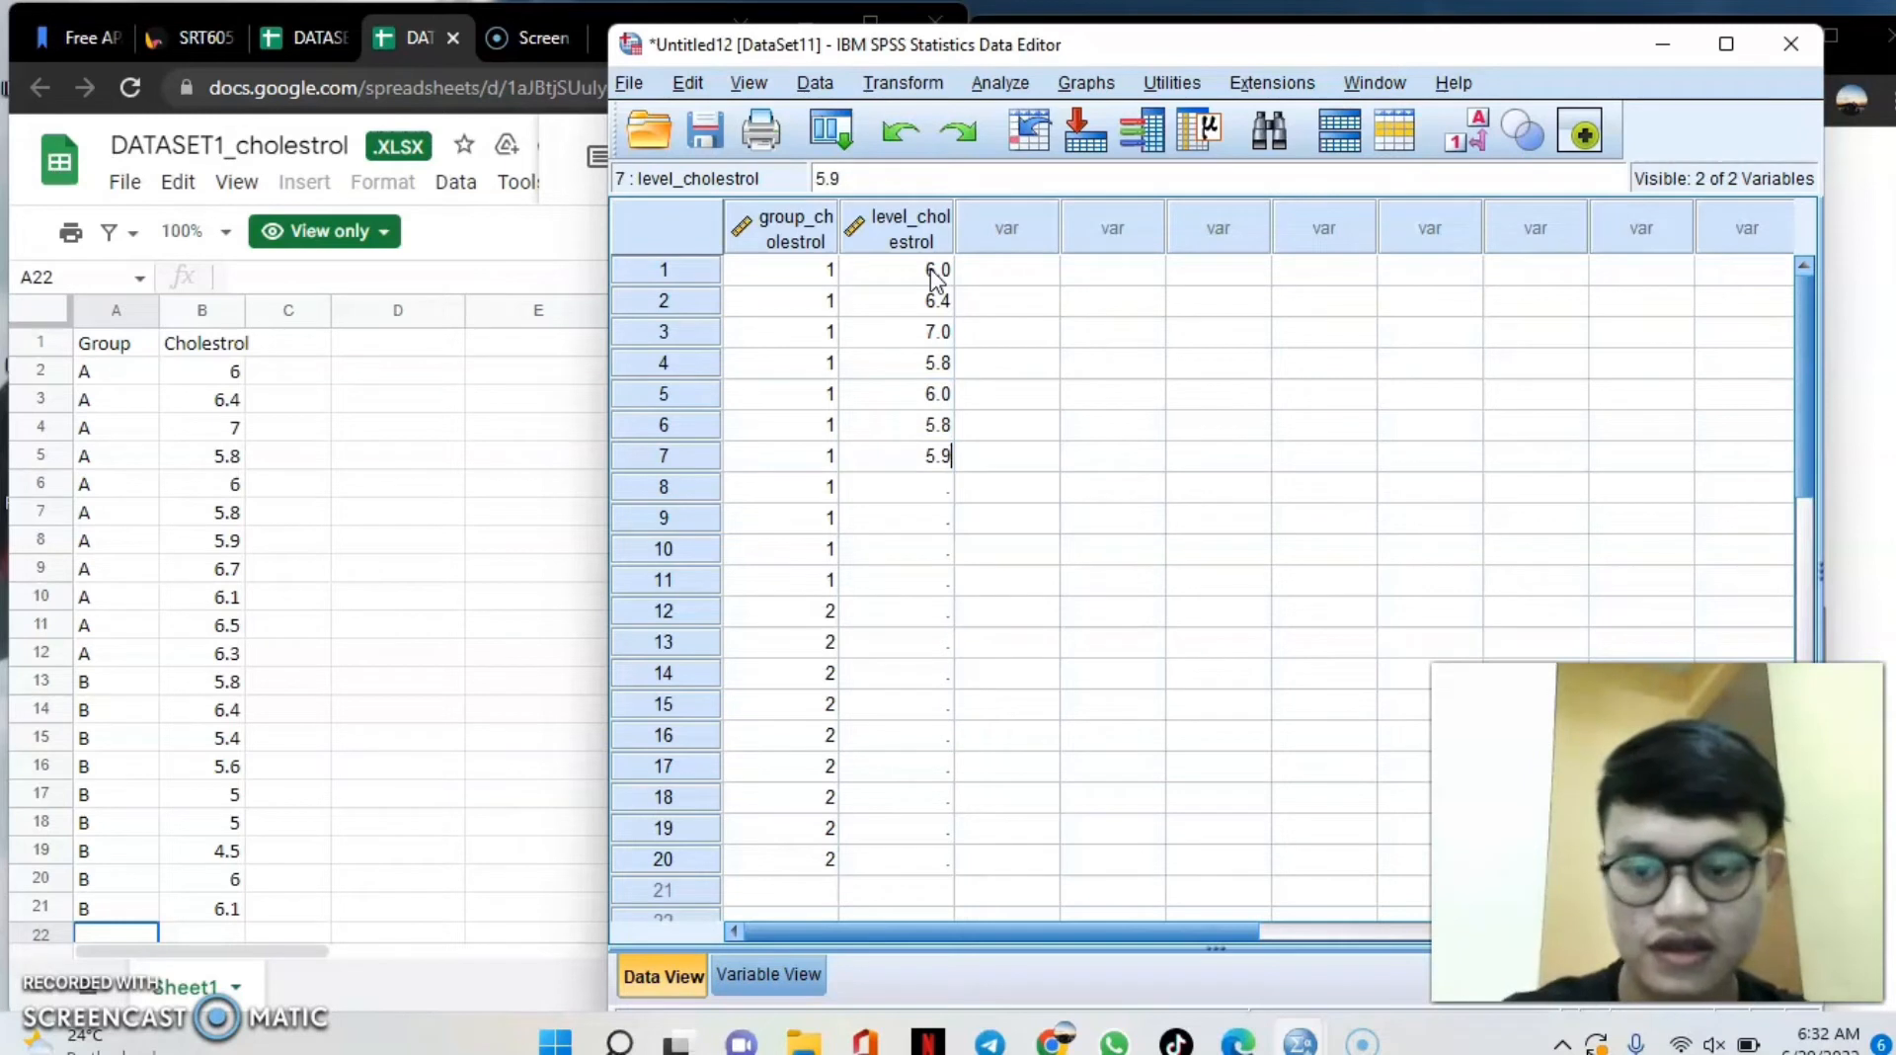
key("Return")
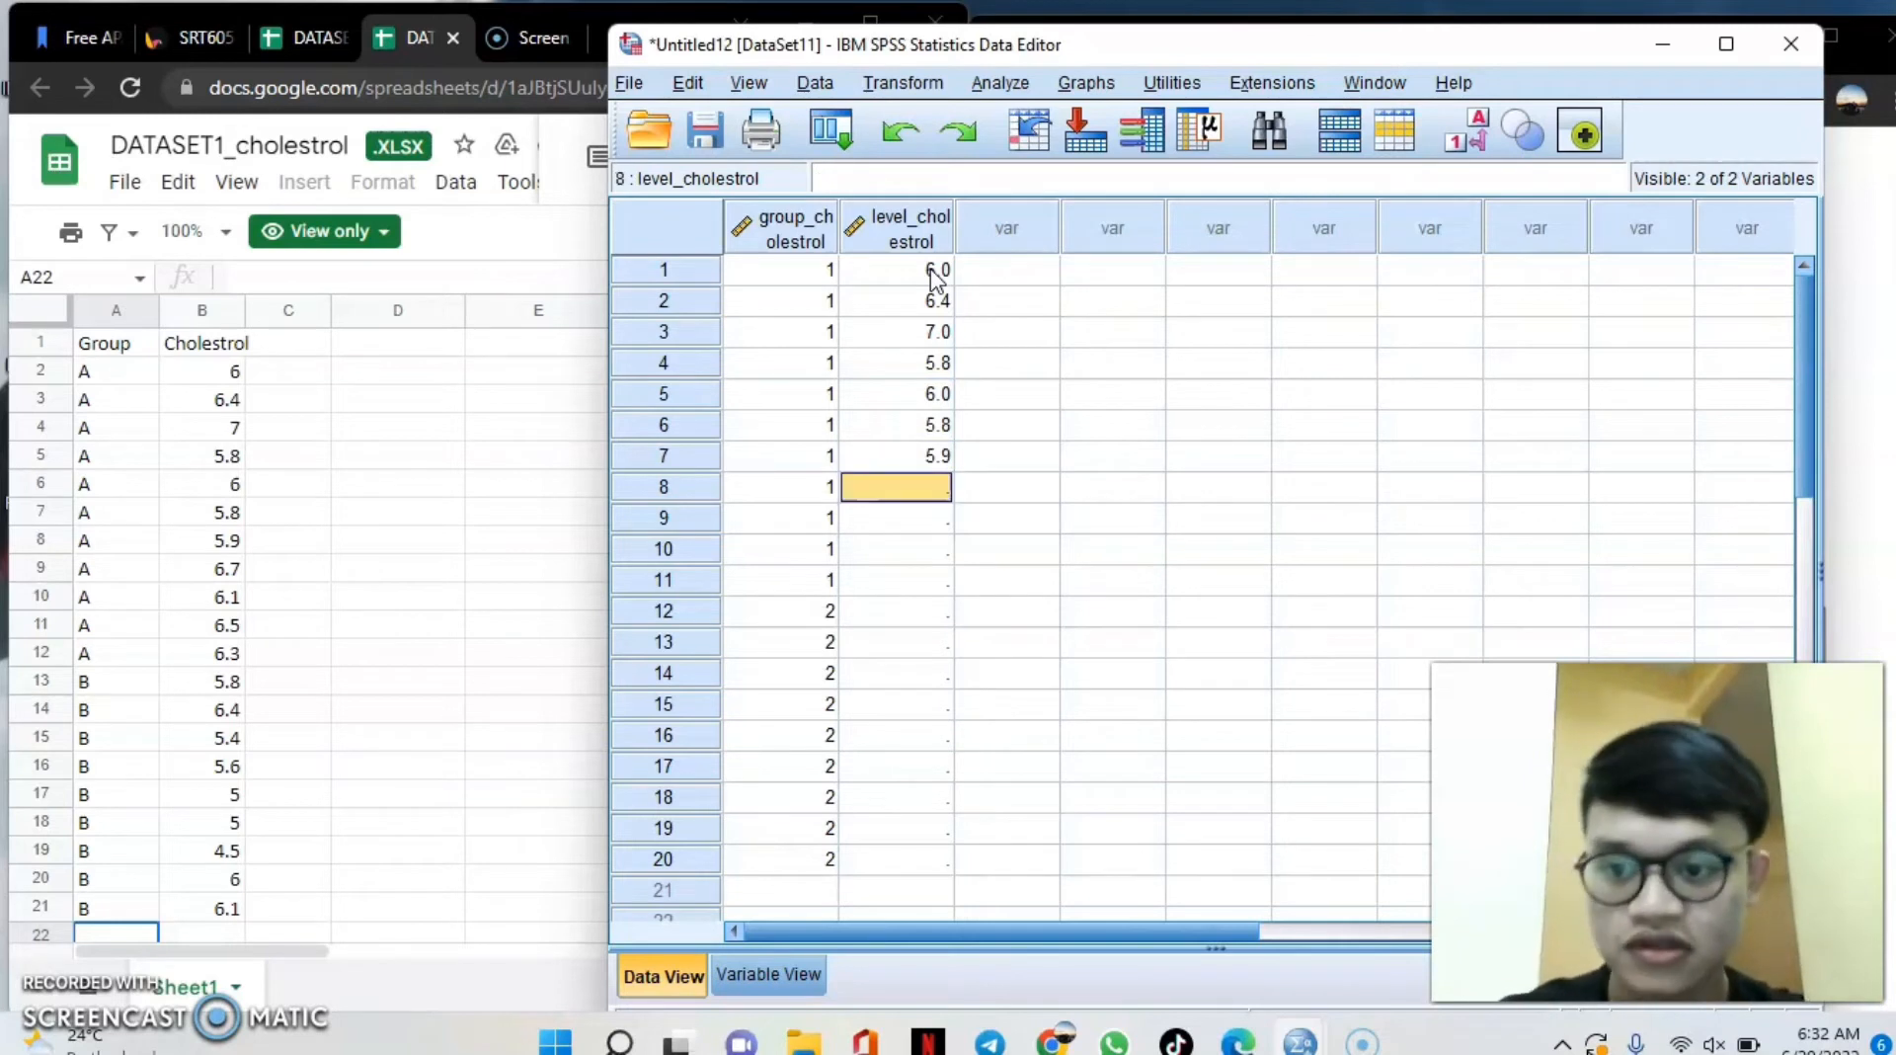
type("6.7")
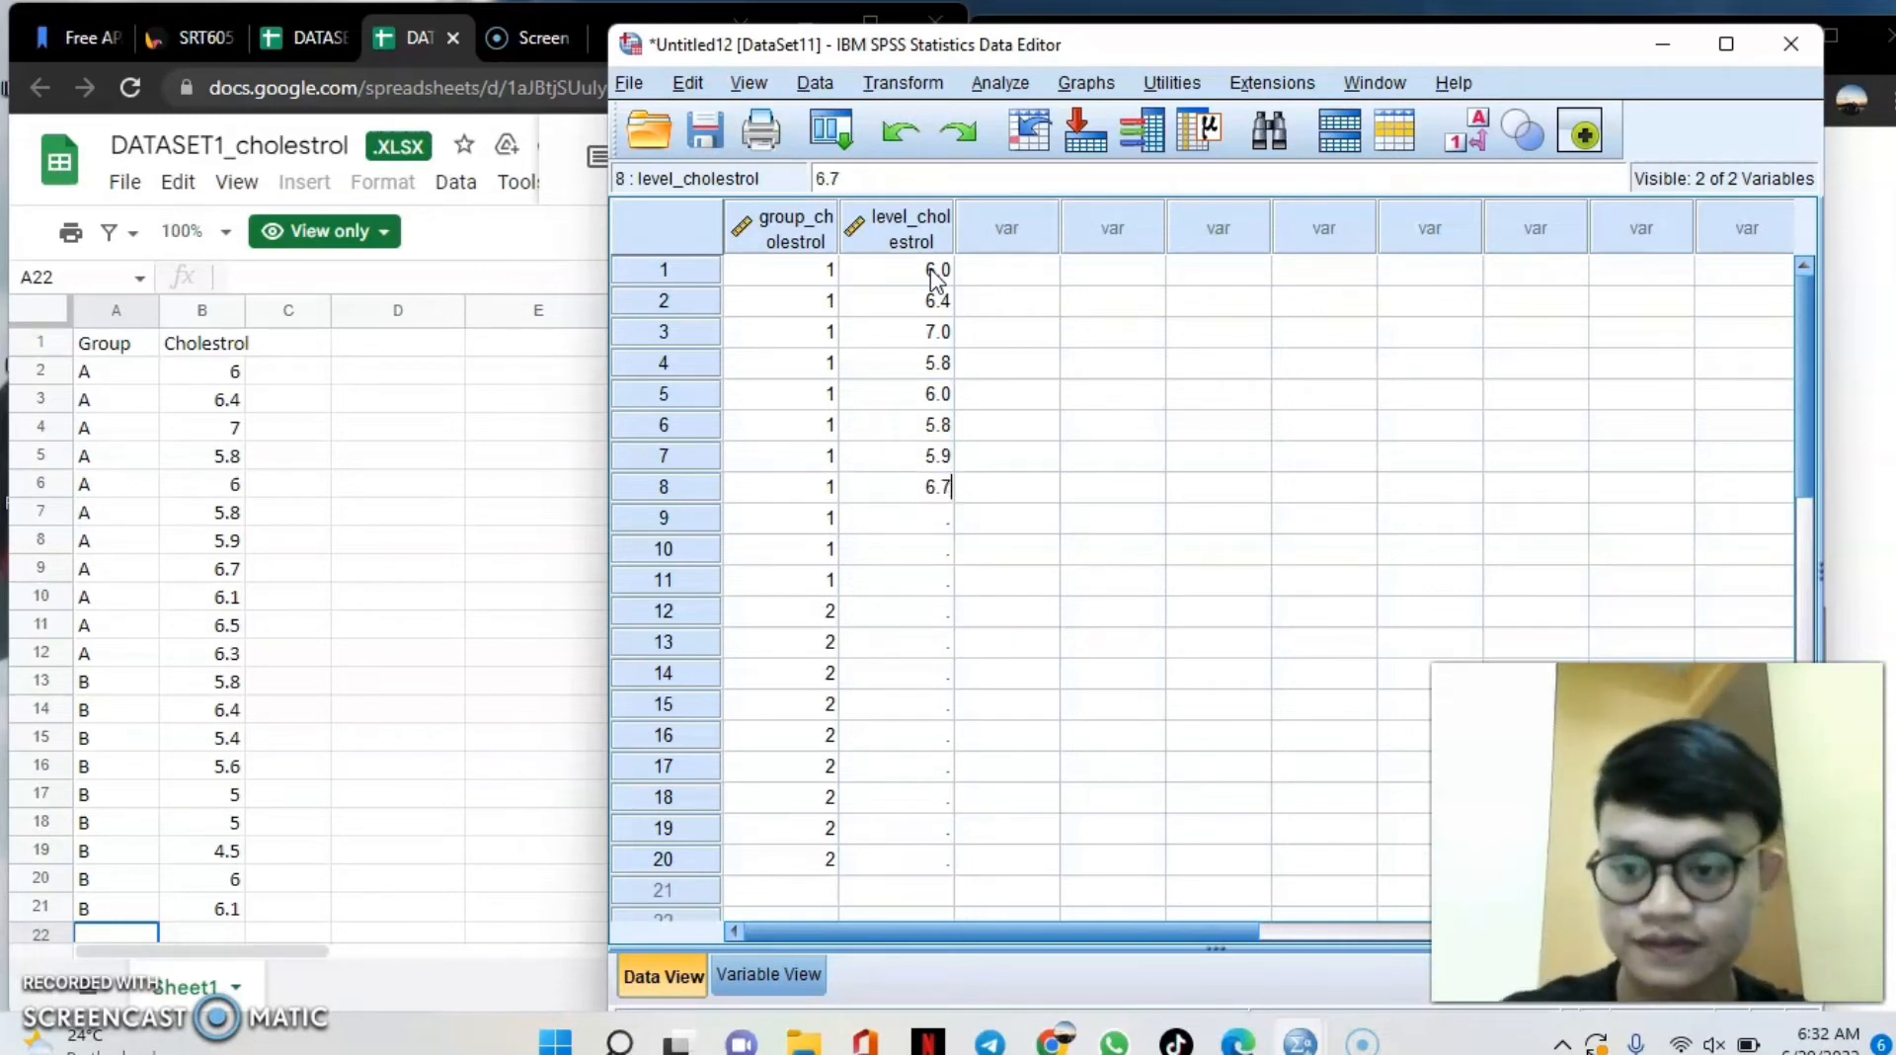
key("Return")
type("6.")
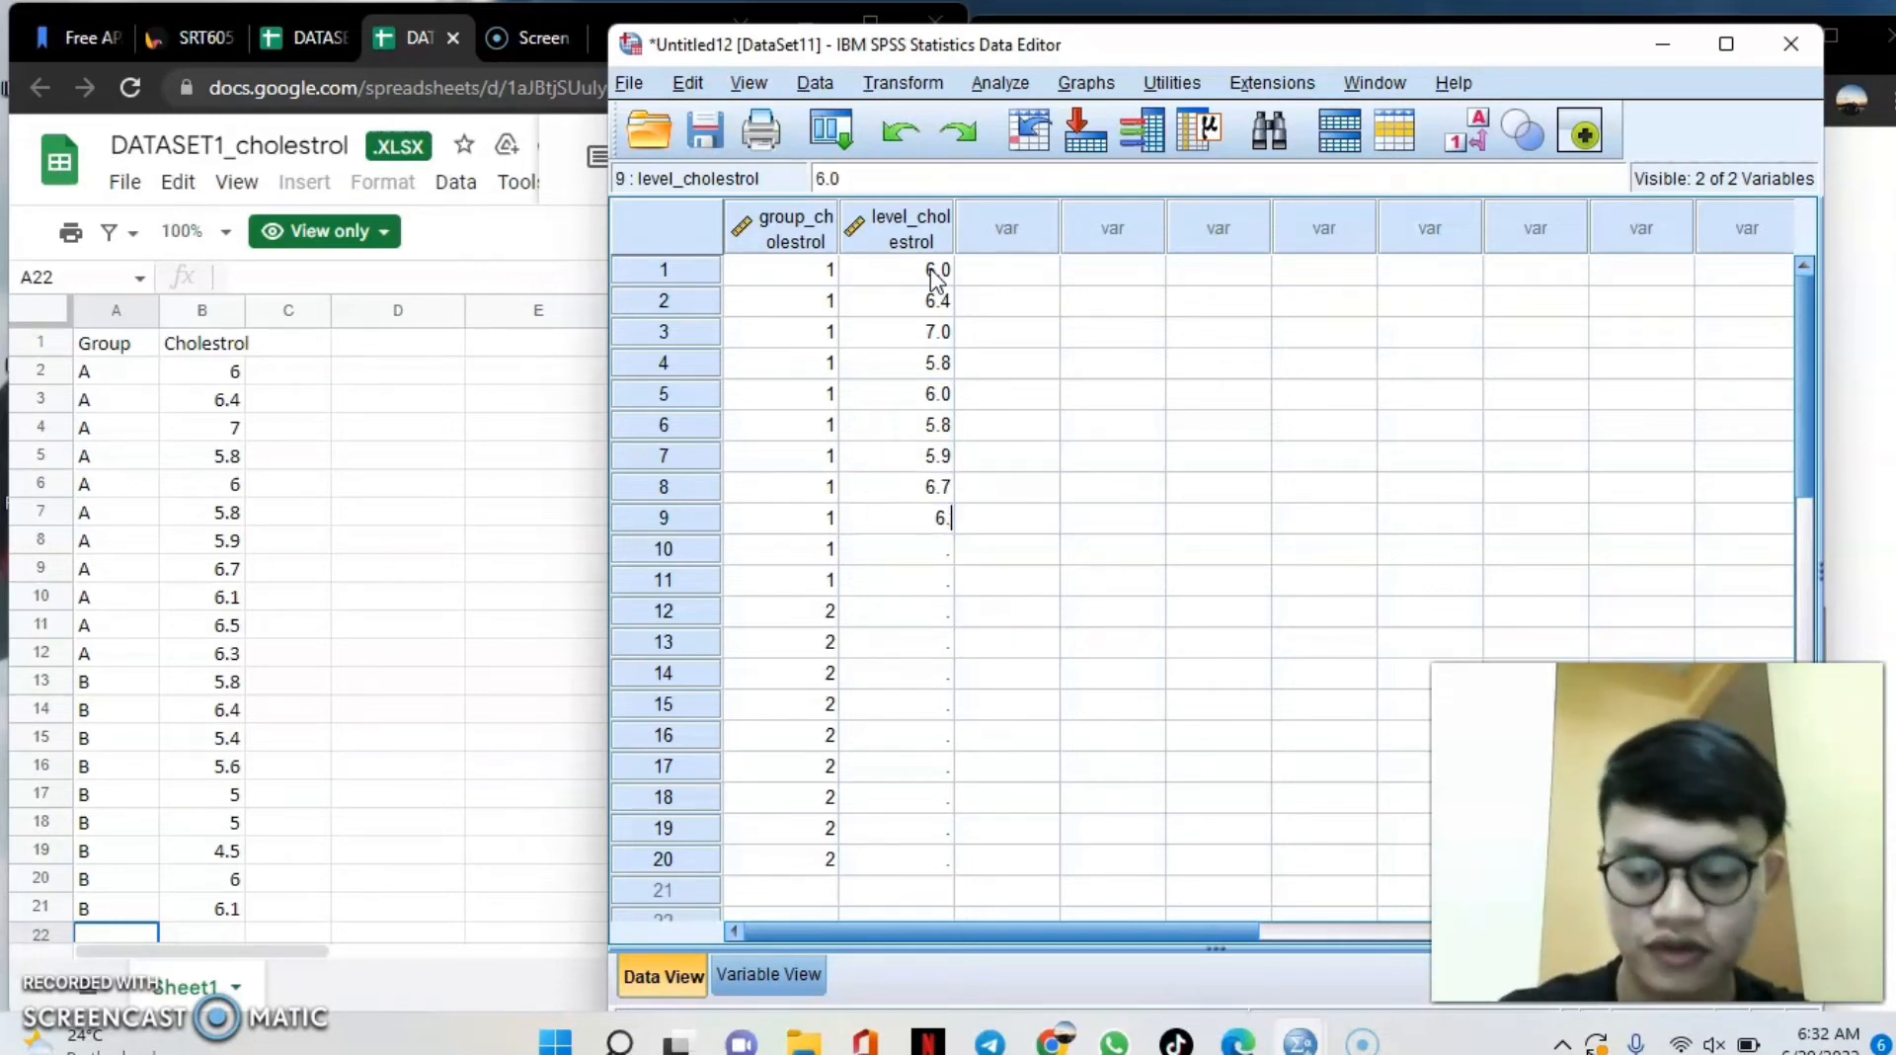
type("1")
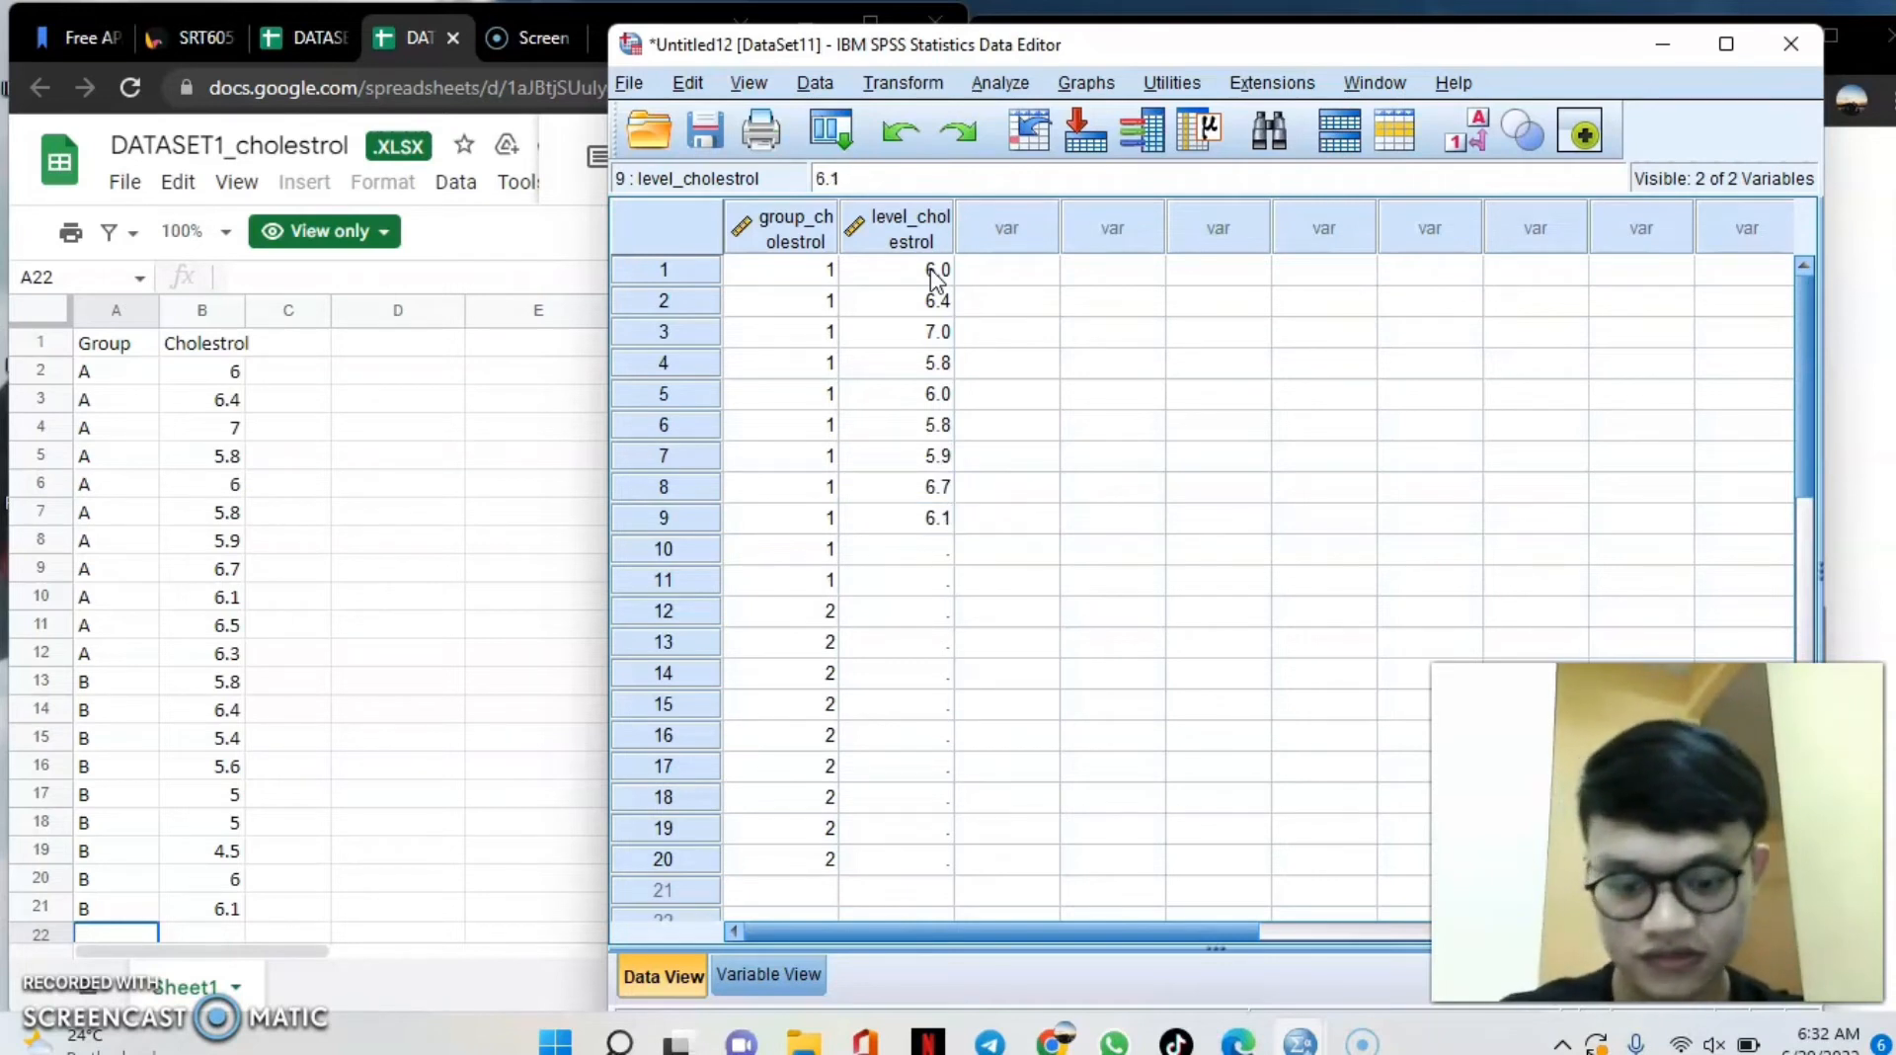
key("Return")
type("6.5")
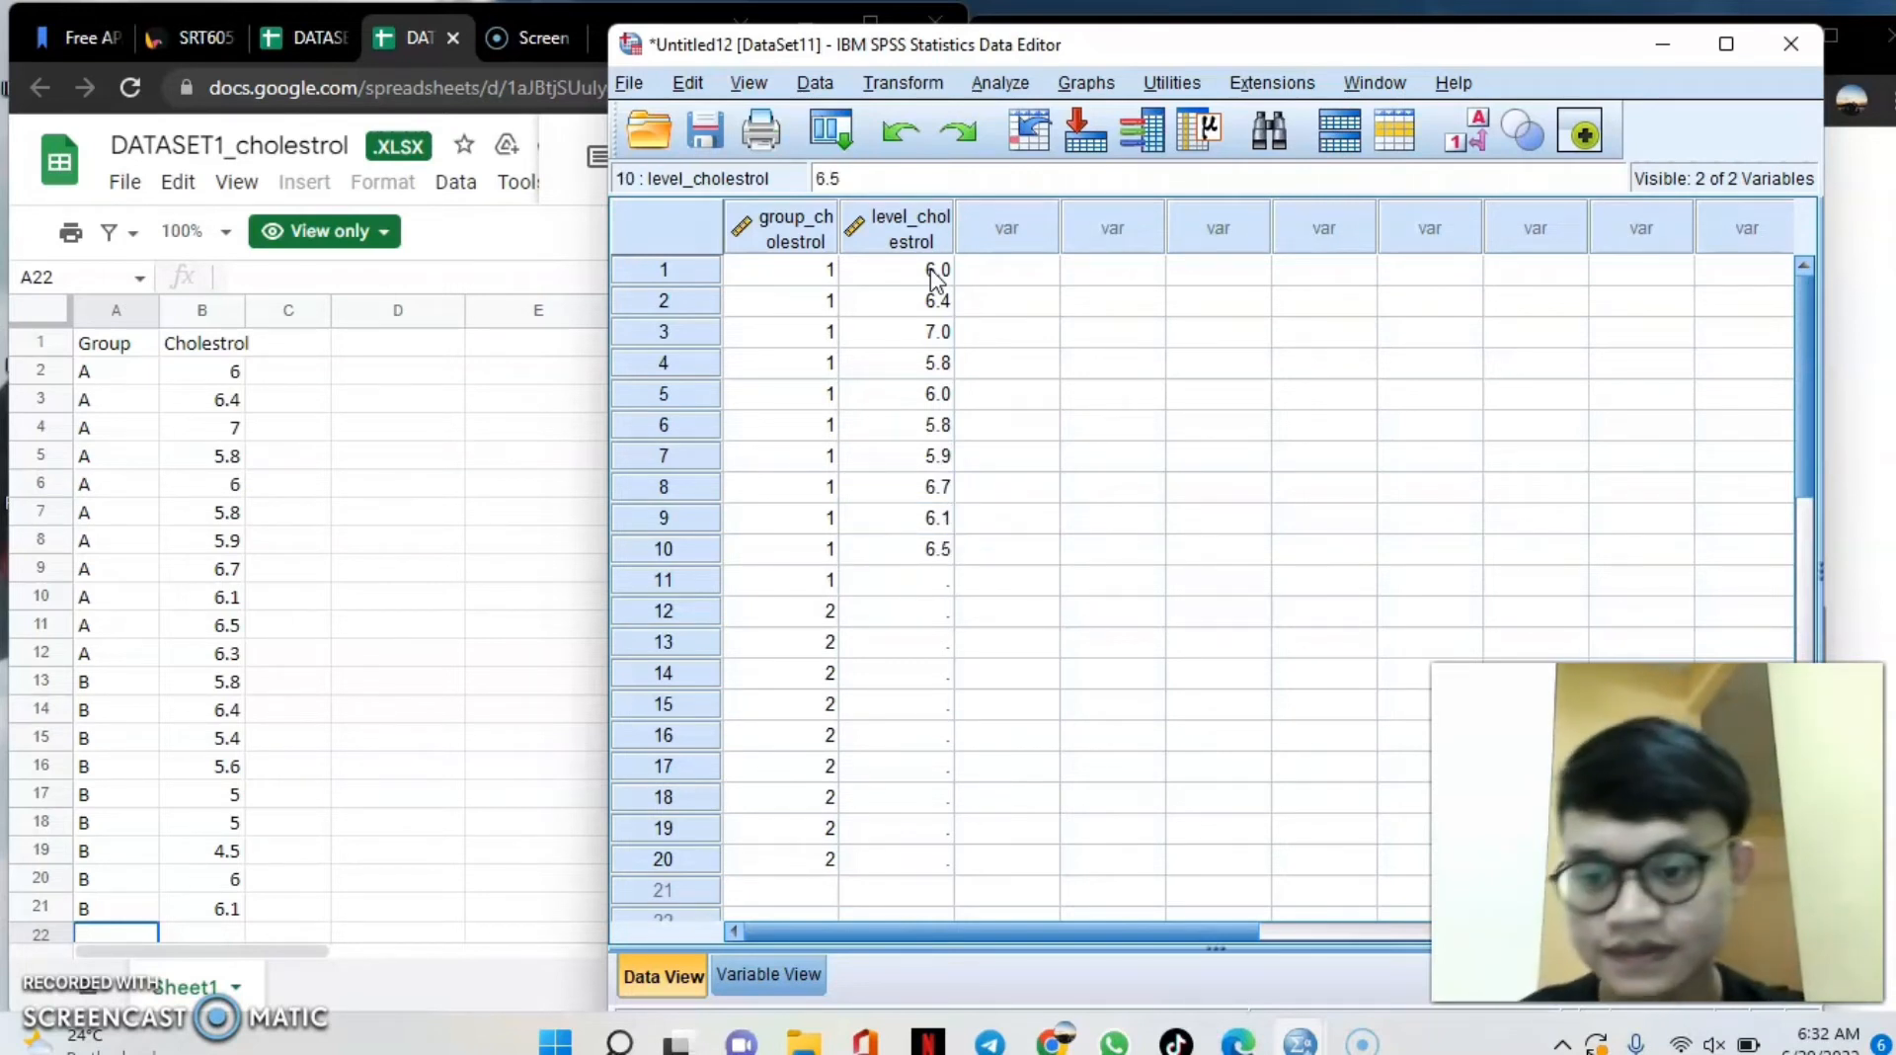
key("Return")
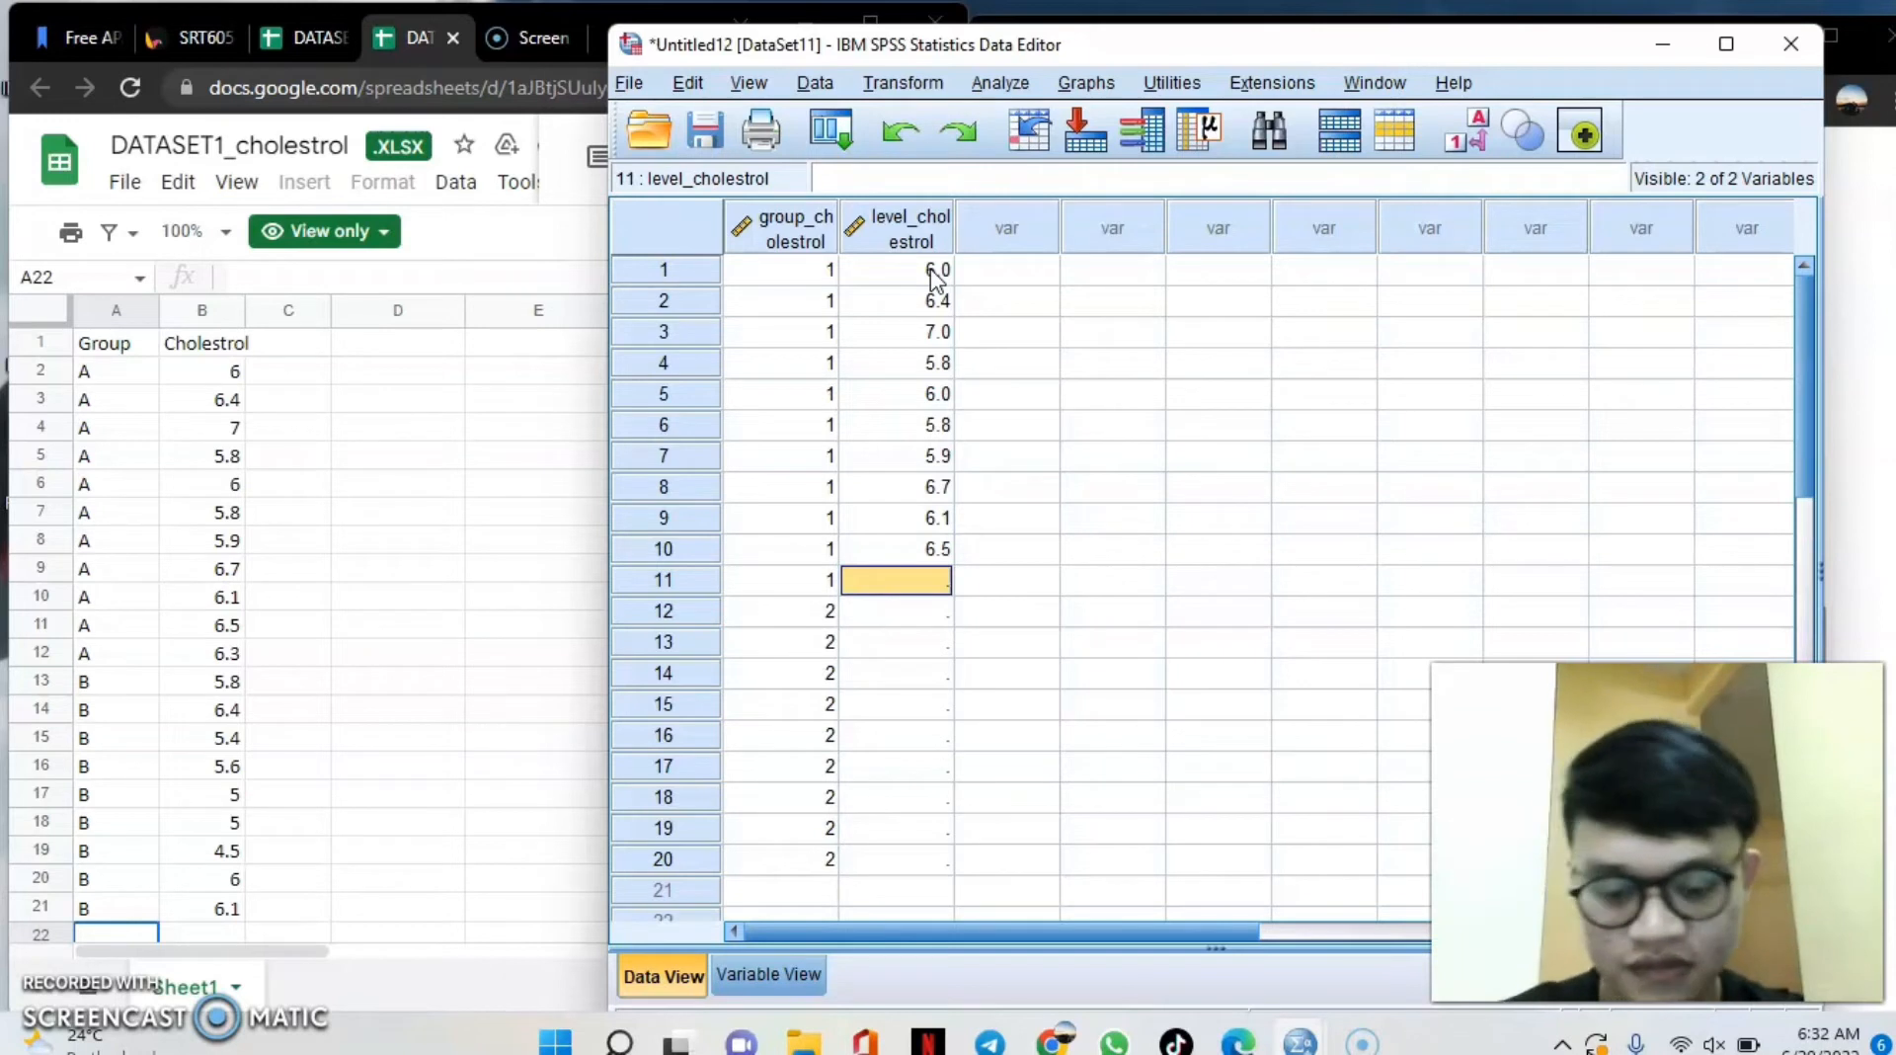
type("6.3")
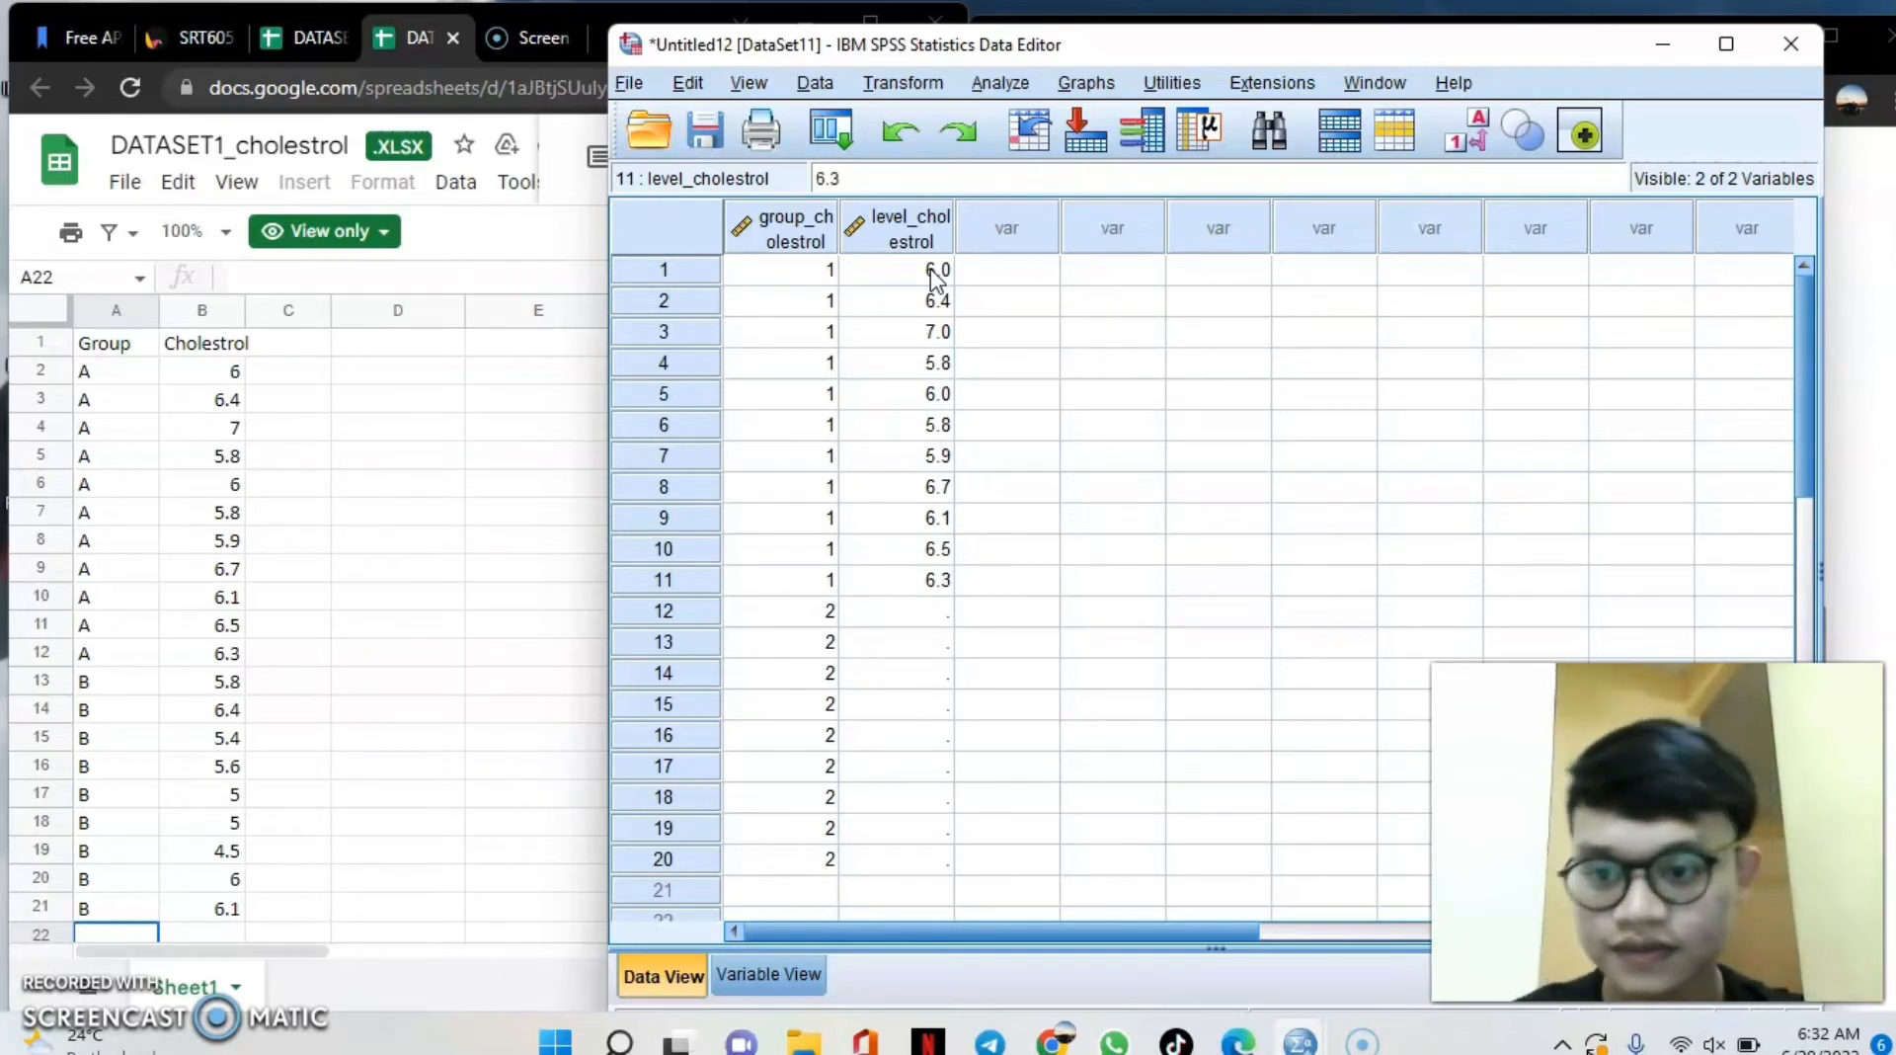
key("Return")
Enter the Group B level_cholestrol values 5.8, 6.4, 5.6, 5, 5, 4.5 and 6 in rows 12 through 18.
type("5.8")
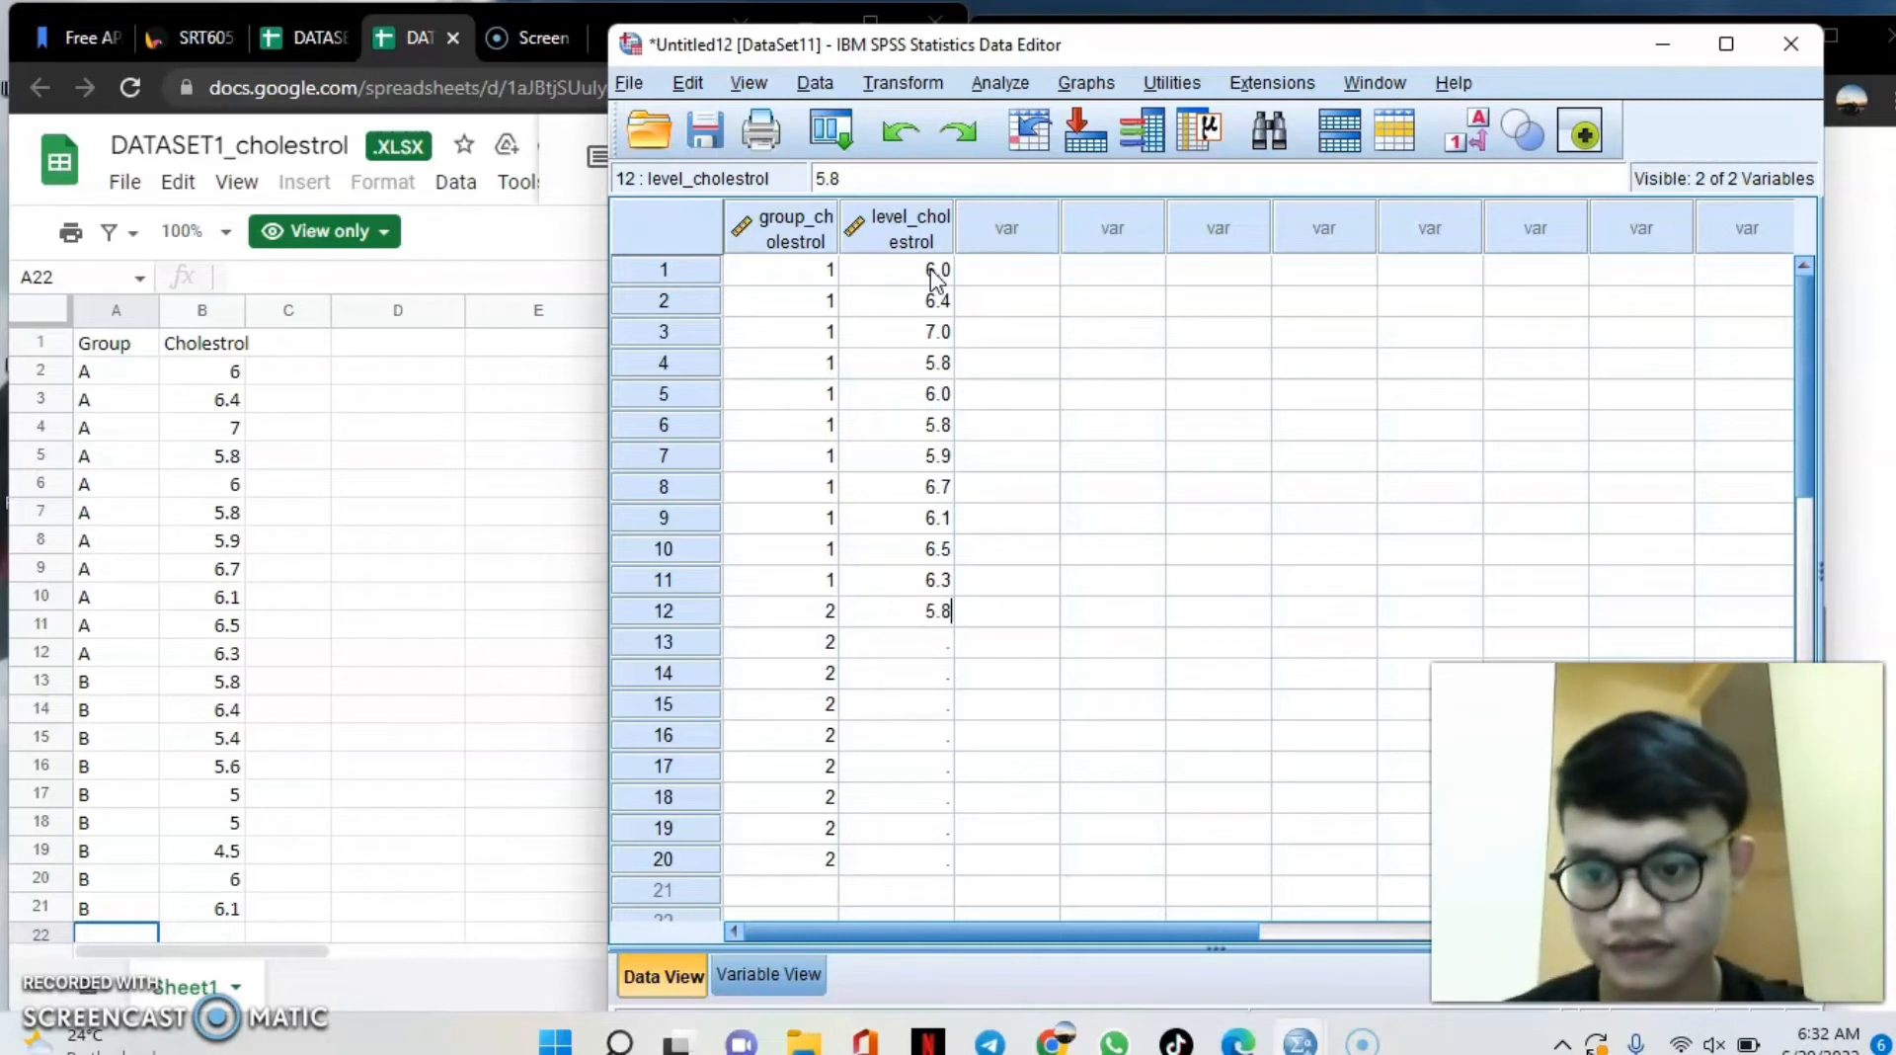
key("Return")
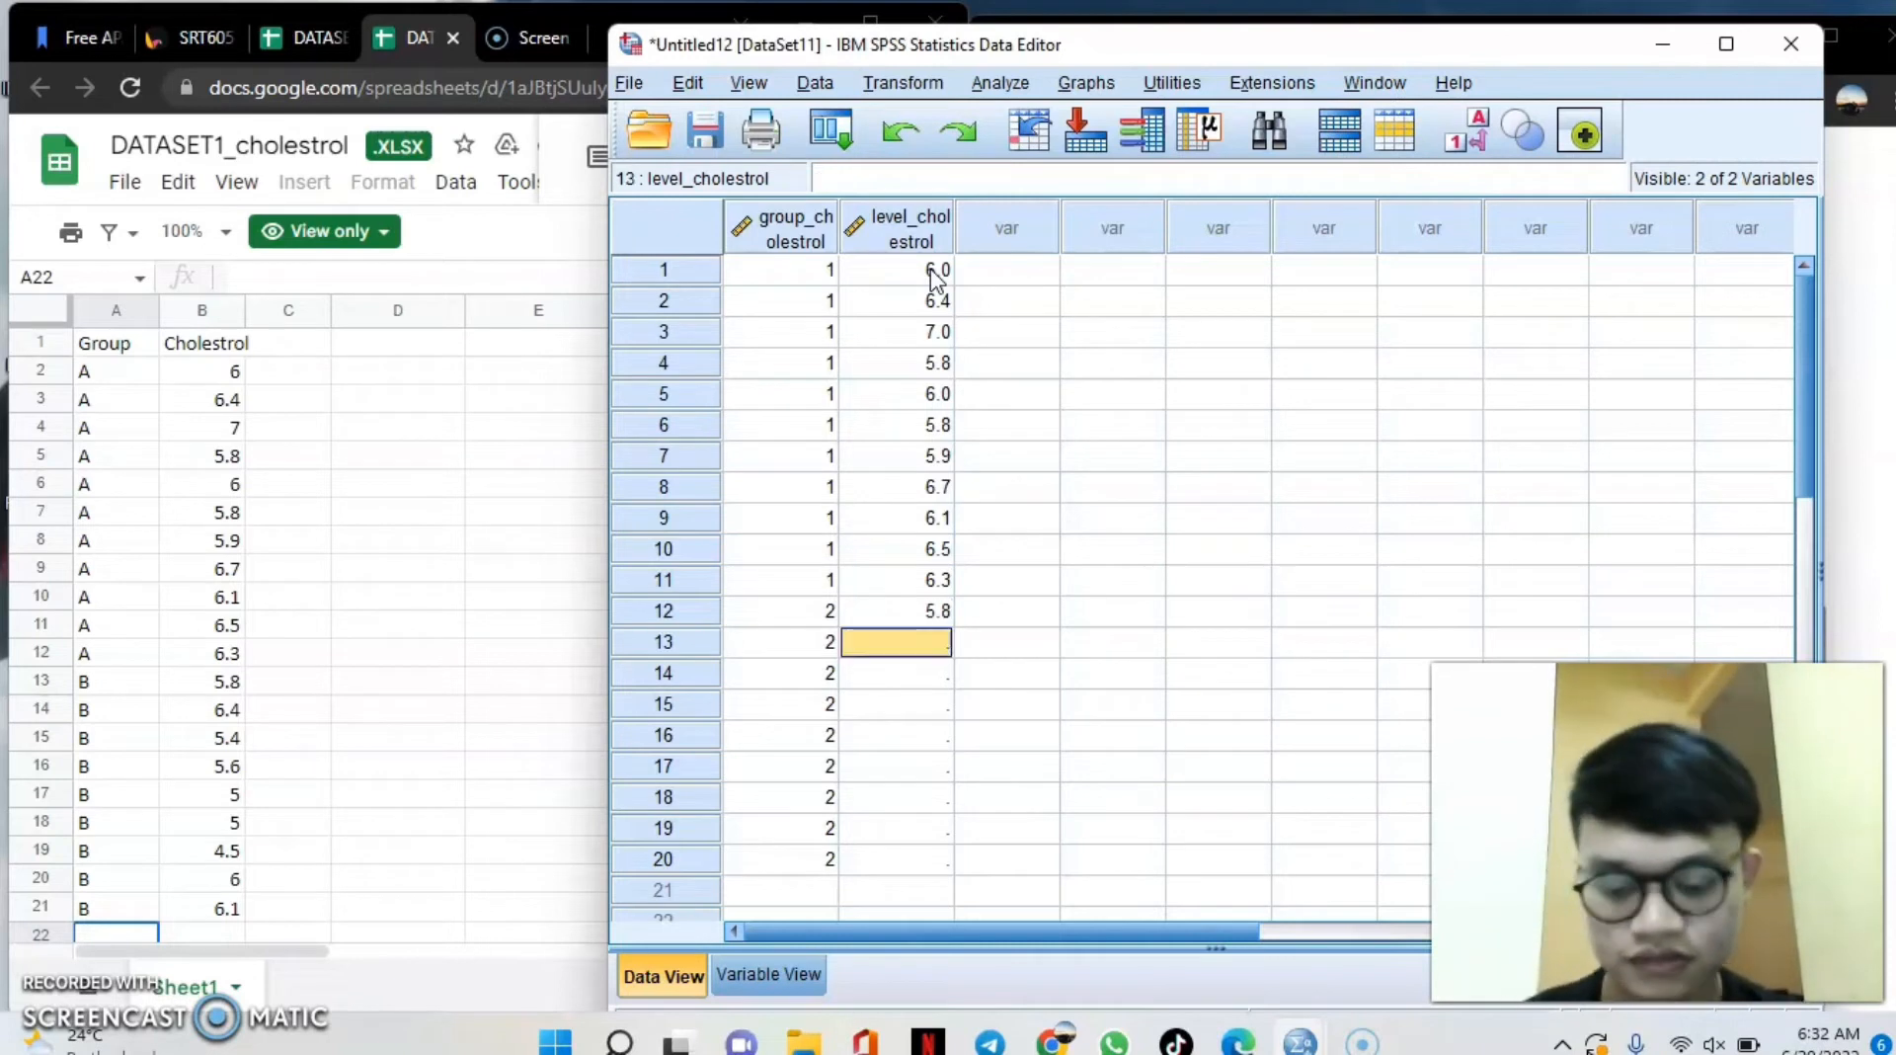
type("6.4")
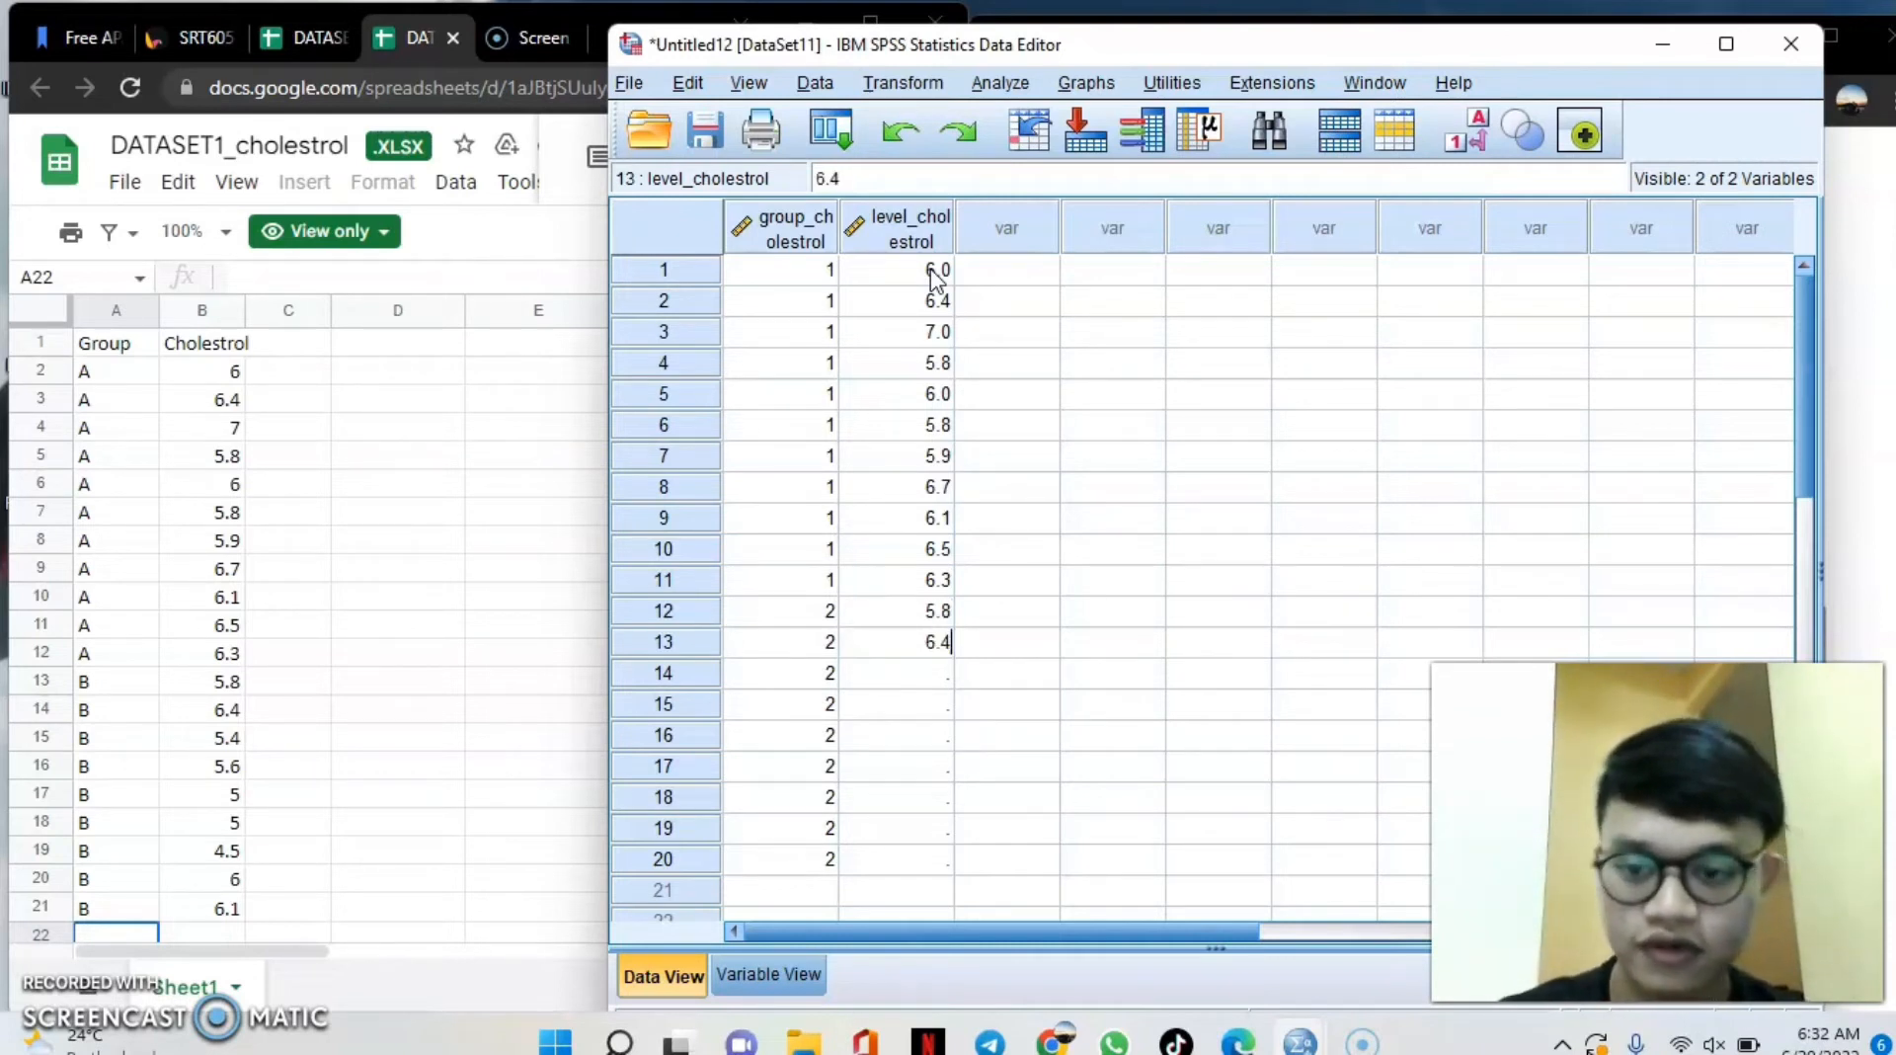
key("Return")
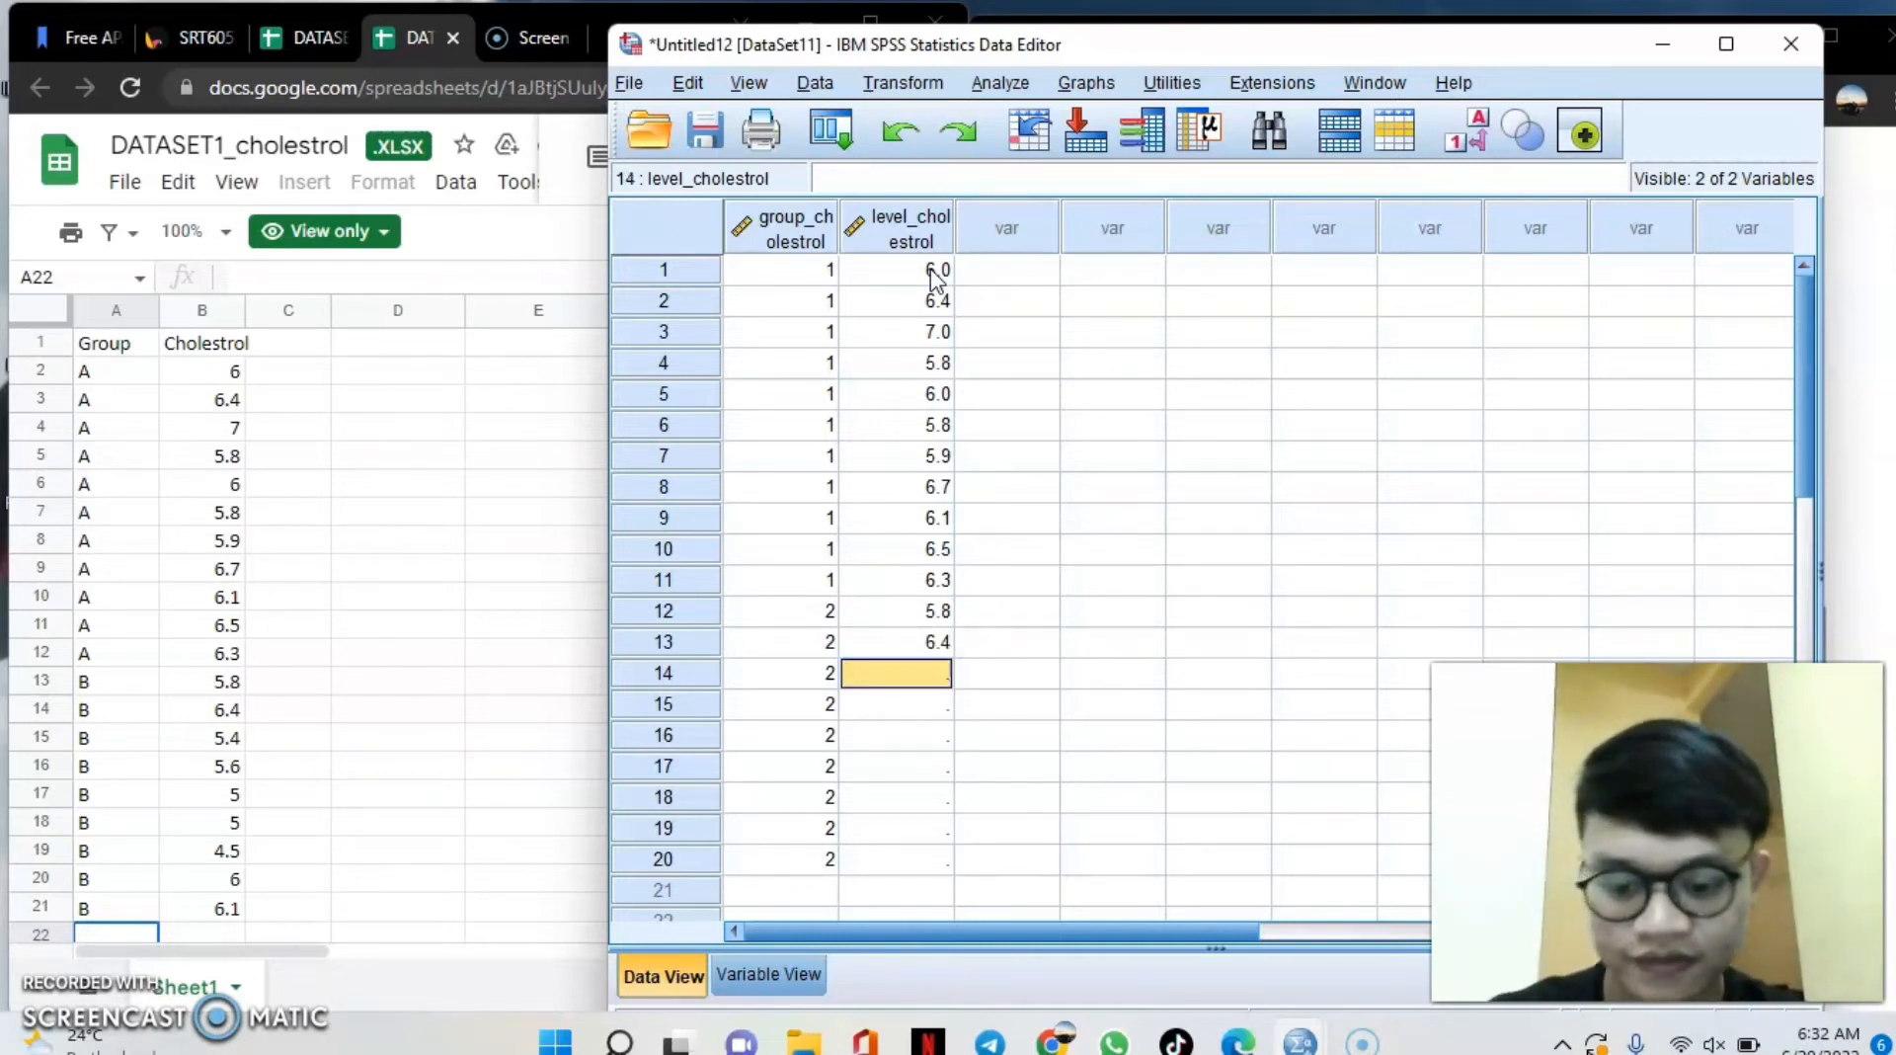
type("5.6")
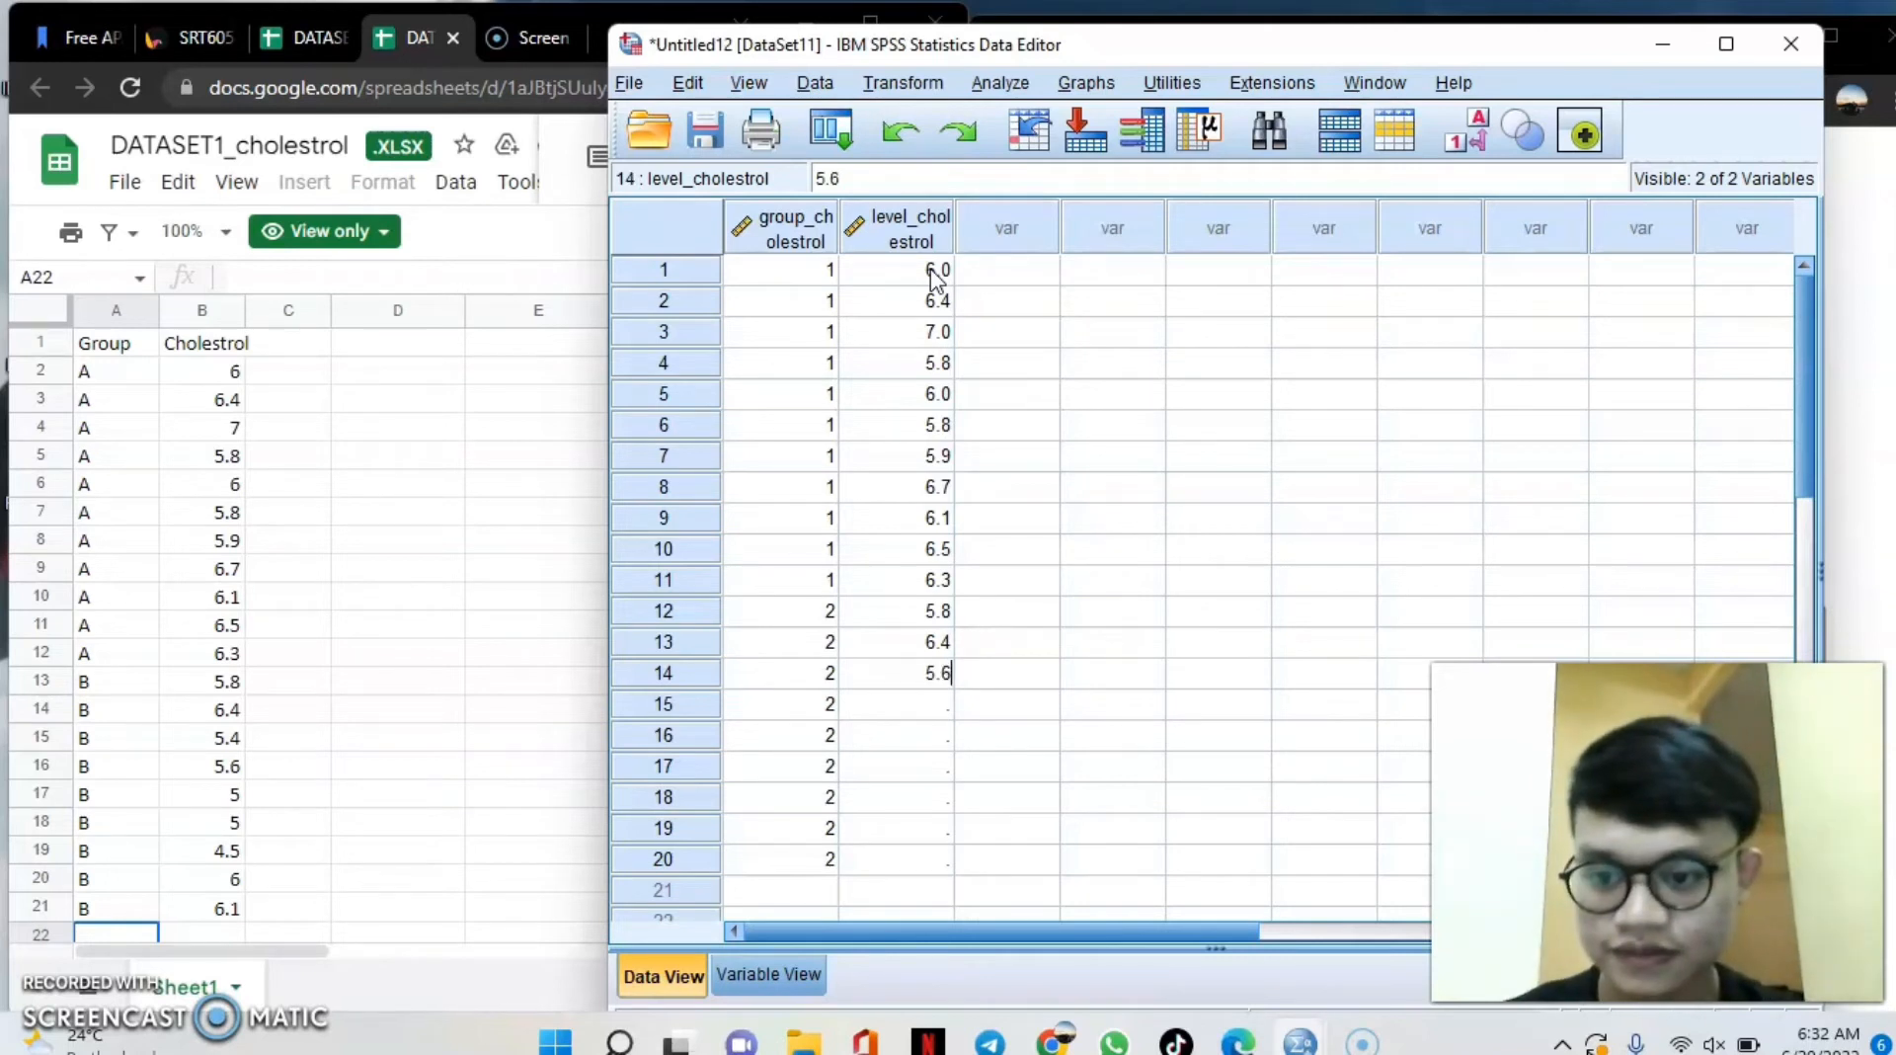
key("Return")
type("5")
key("Return")
type("5")
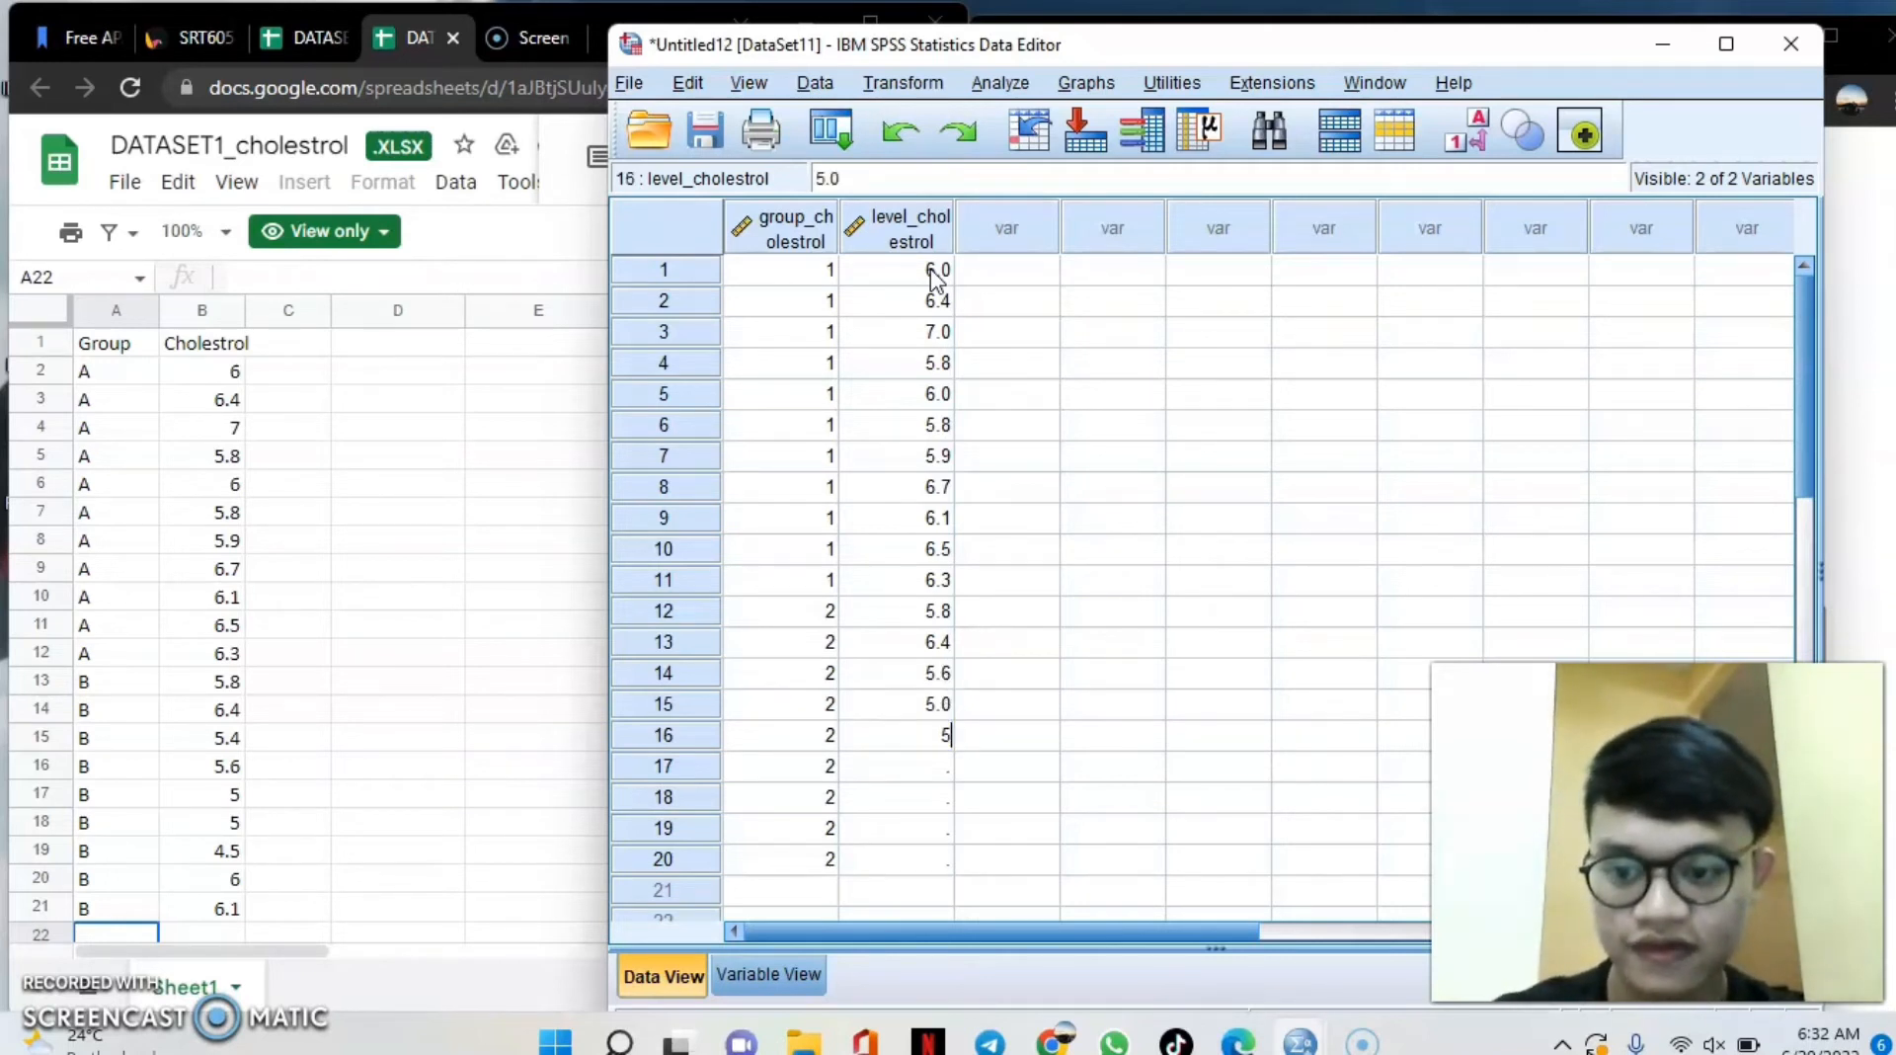
key("Return")
type("4.5")
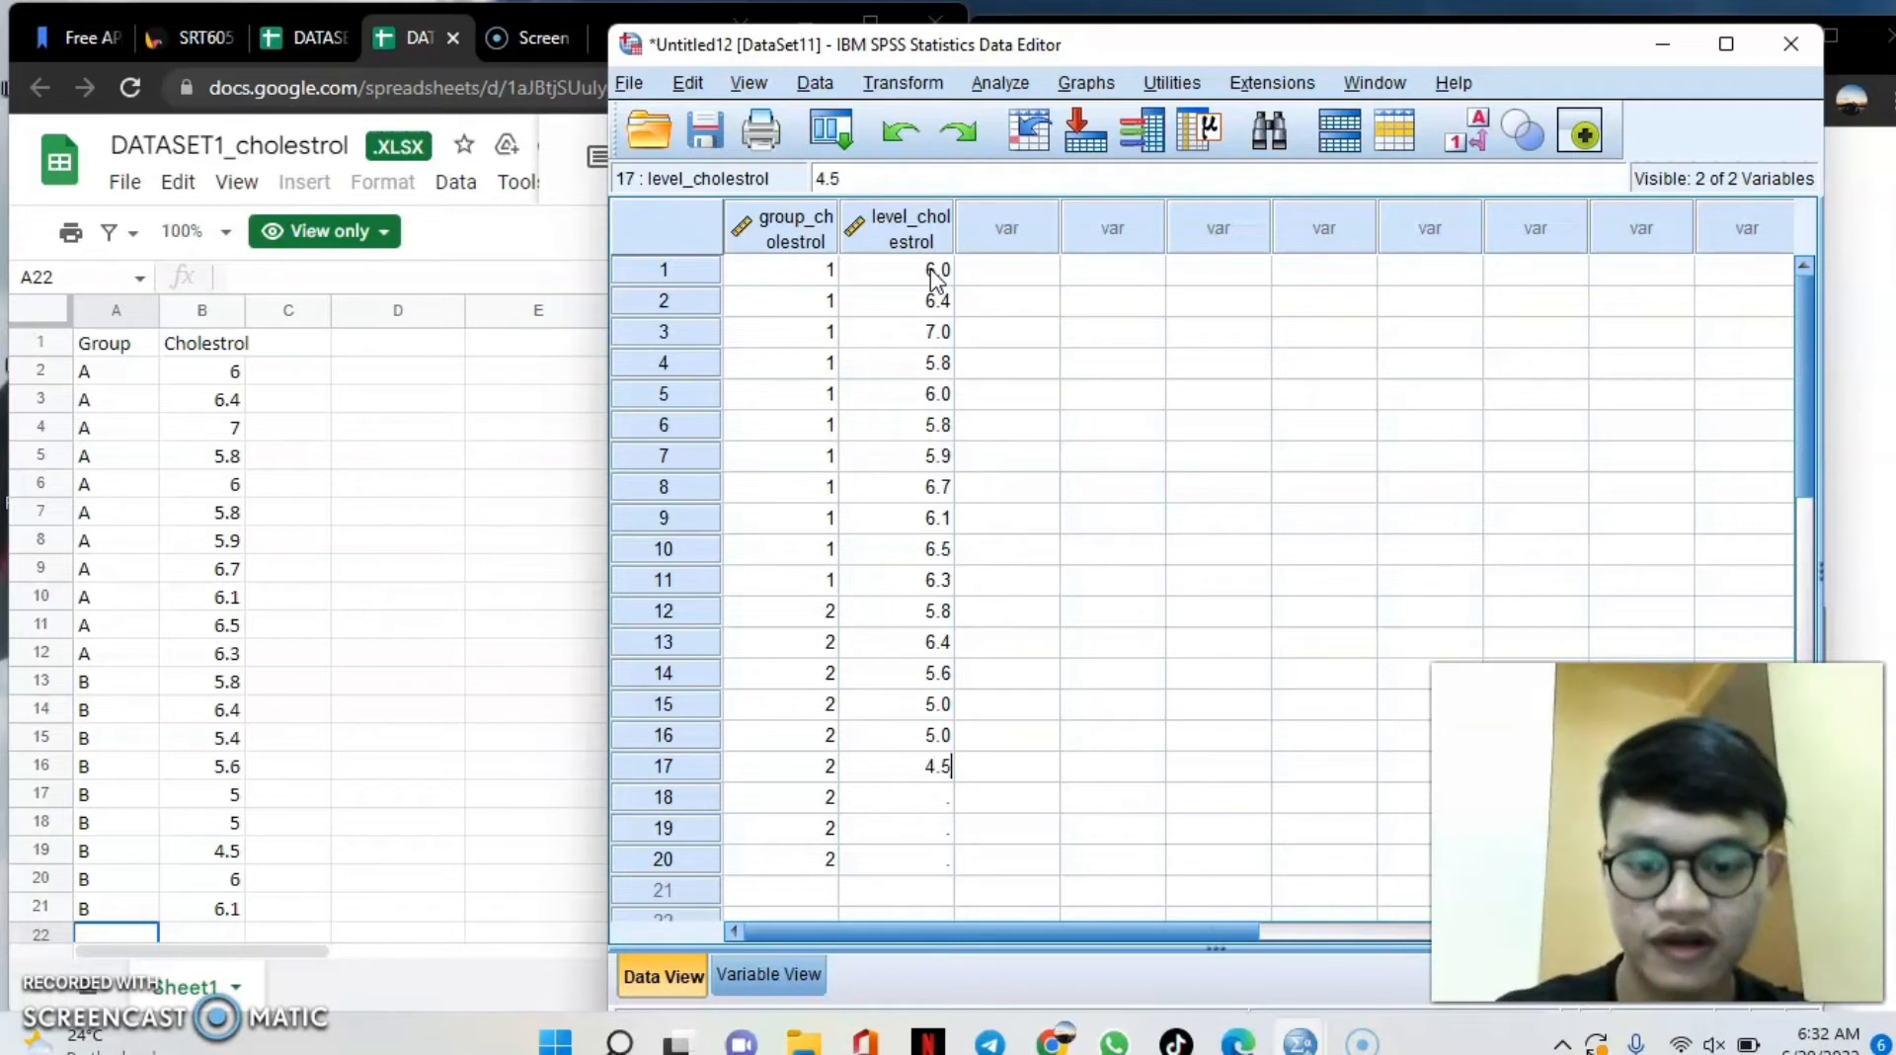
key("Return")
type("6")
key("Return")
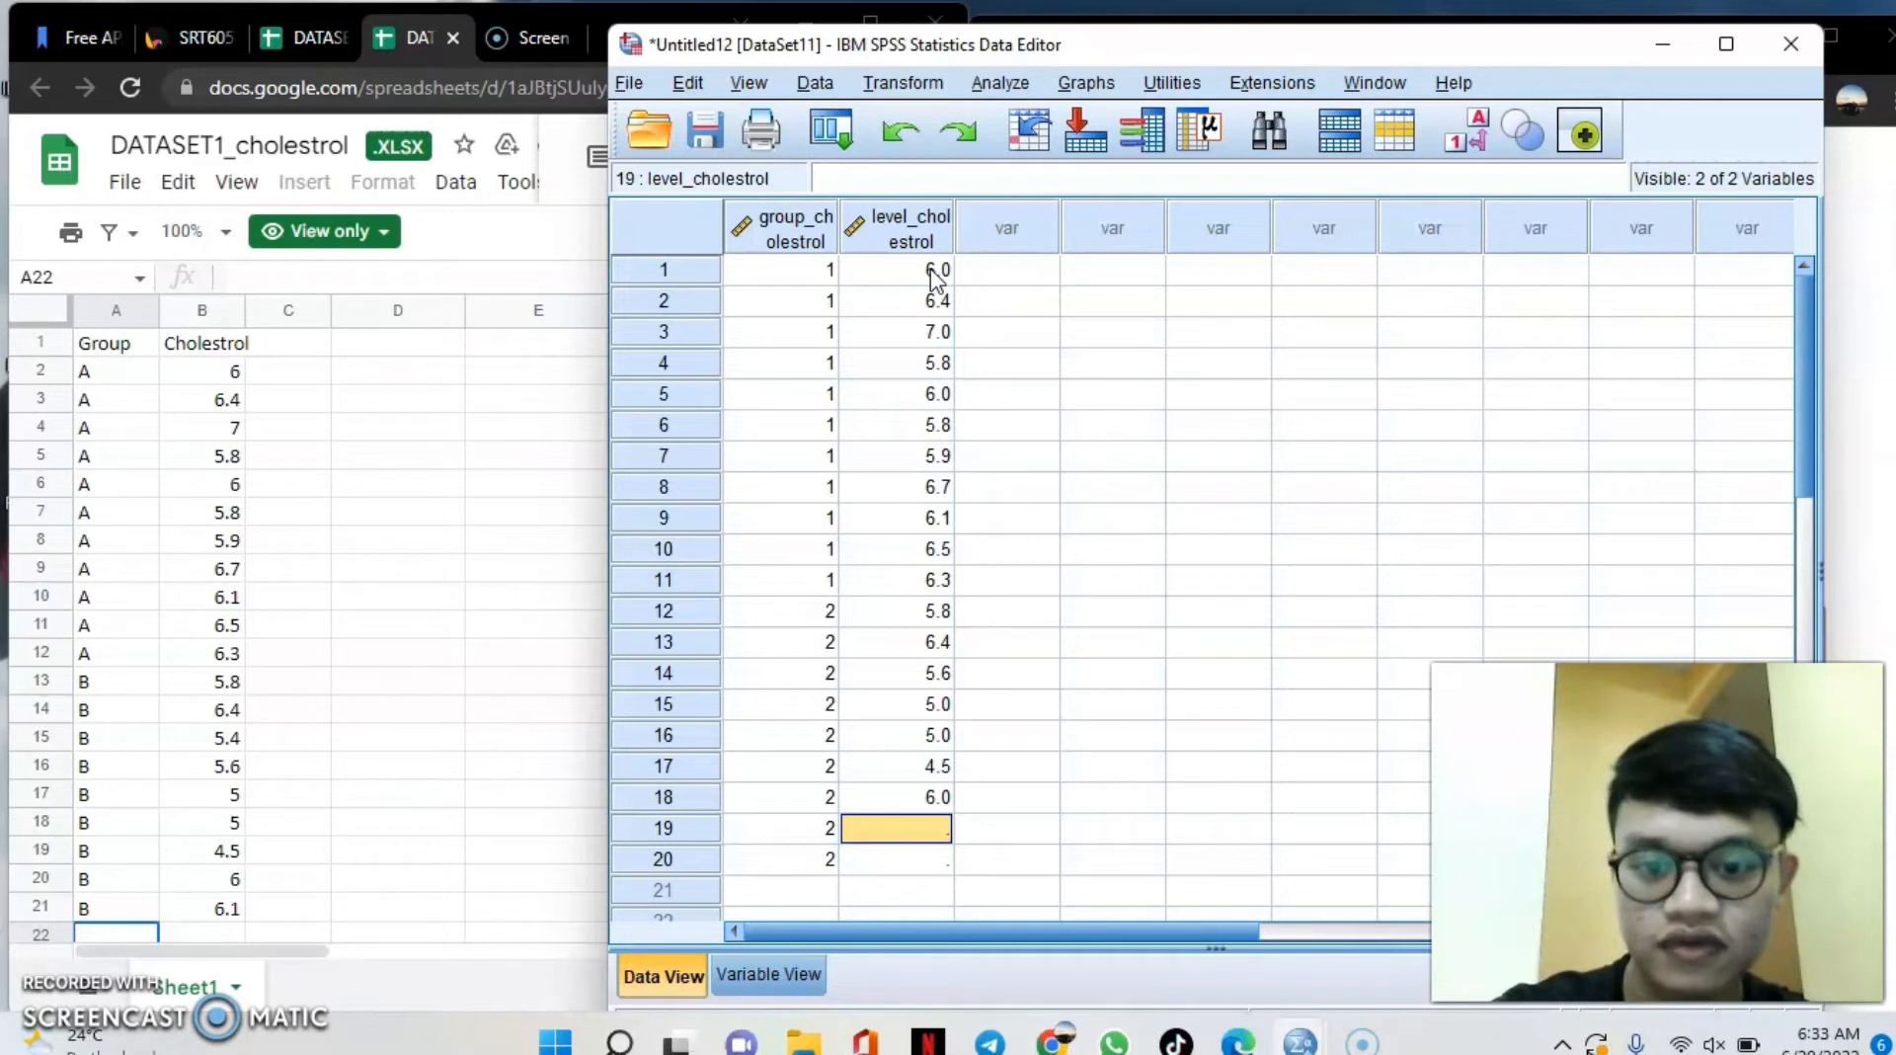
Correct the Group B level_cholestrol values in rows 14 through 17 to 5.4, 5.6, 5 and 5.
left_click(943, 681)
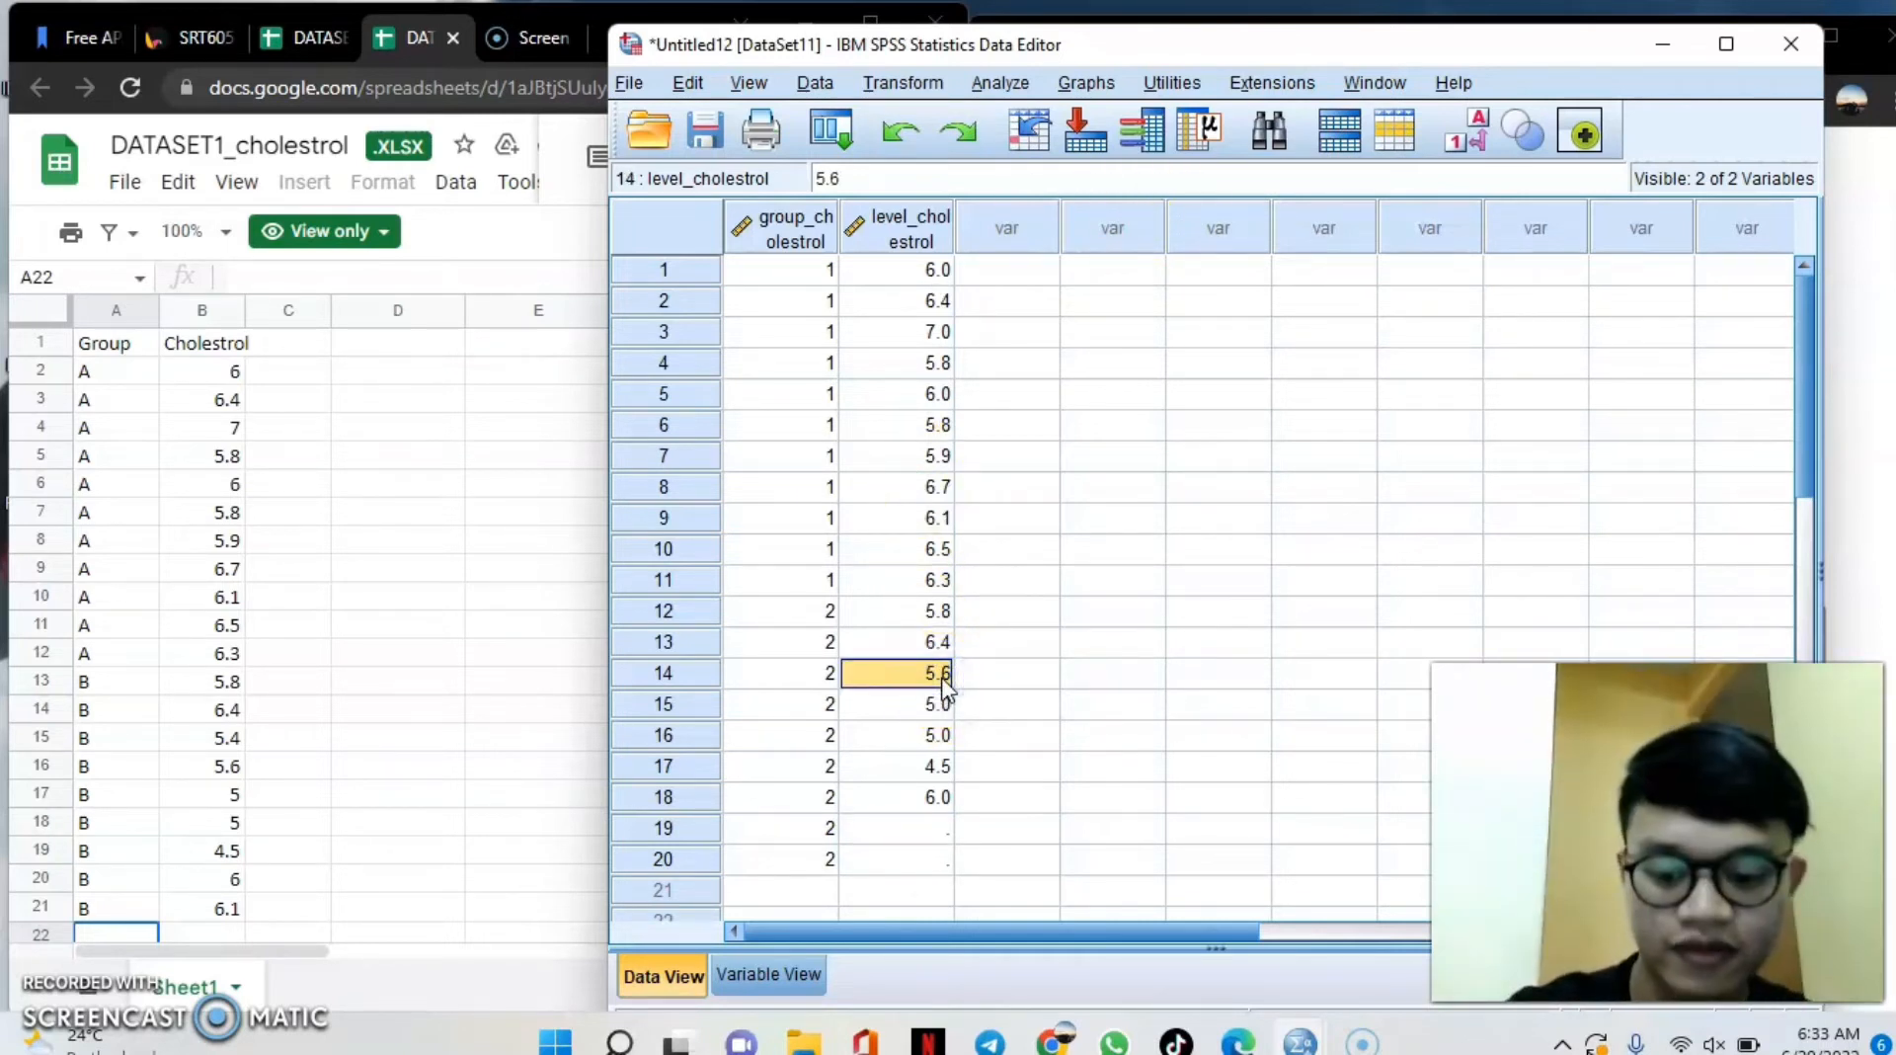
type("5.4")
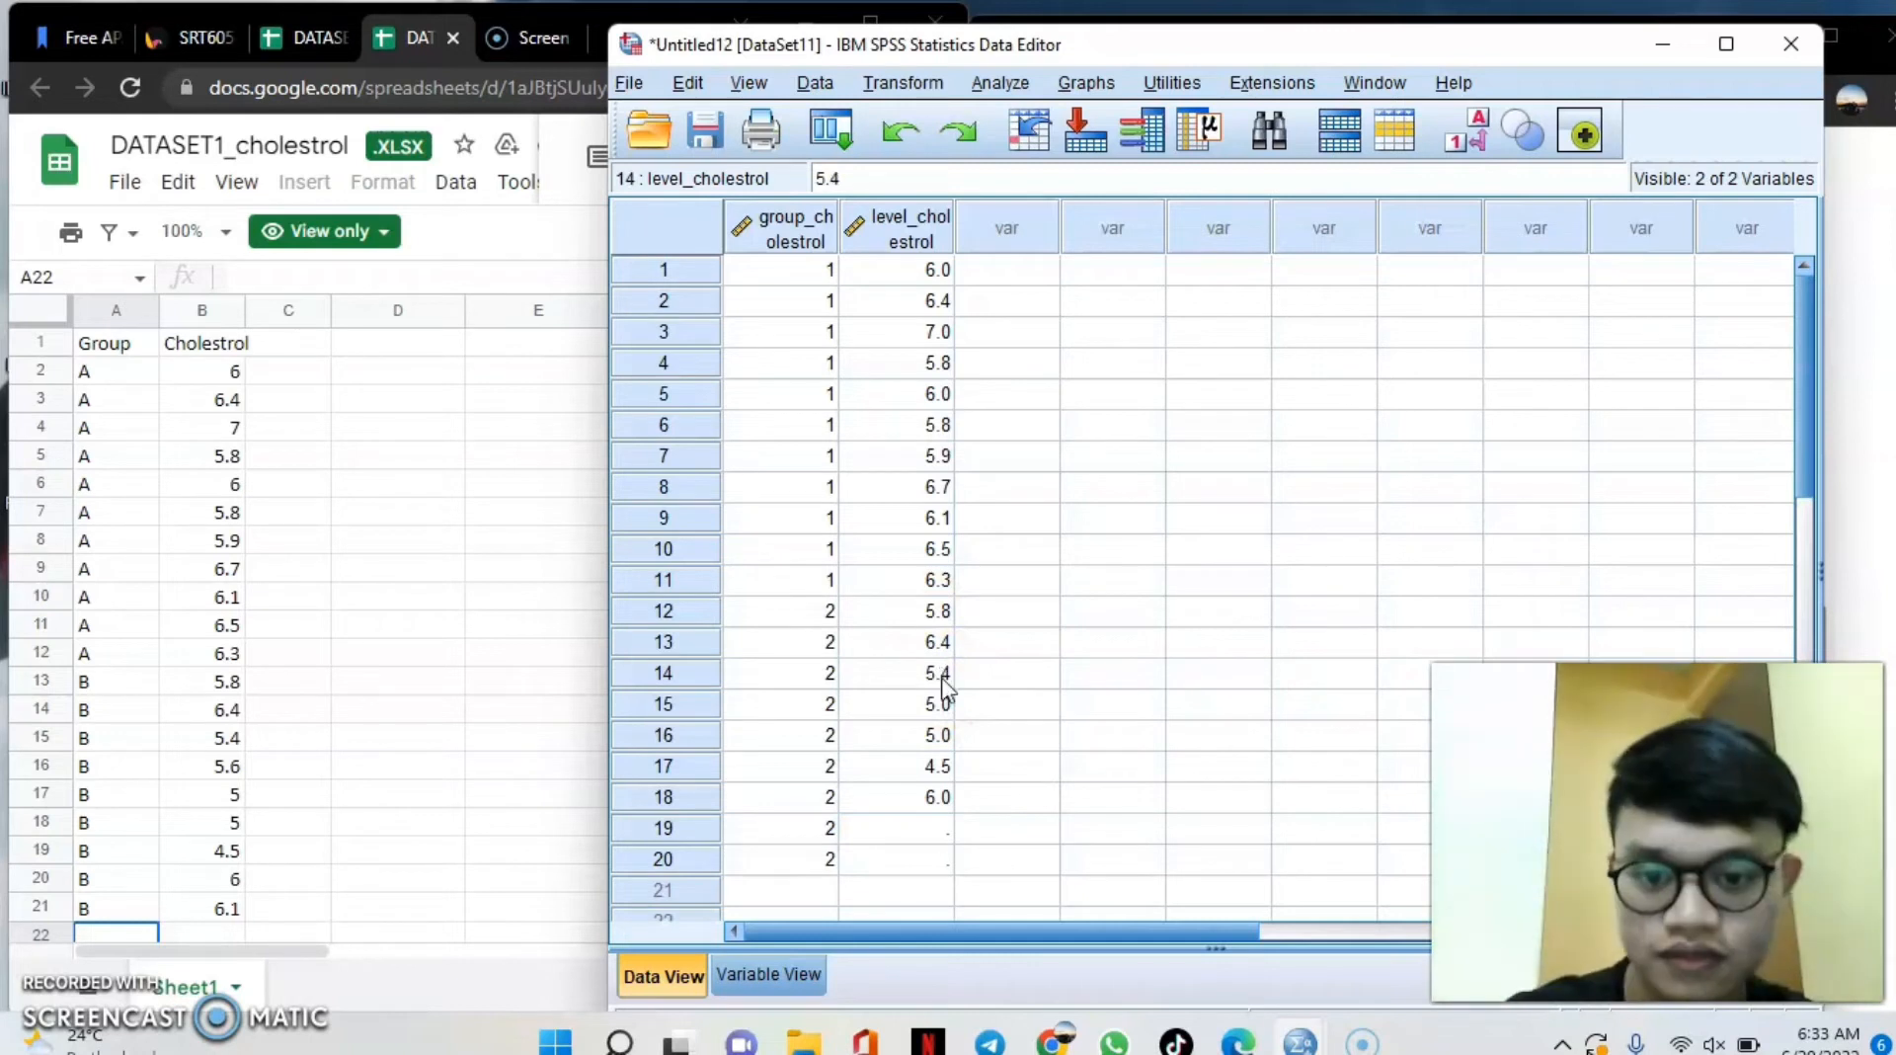
key("Return")
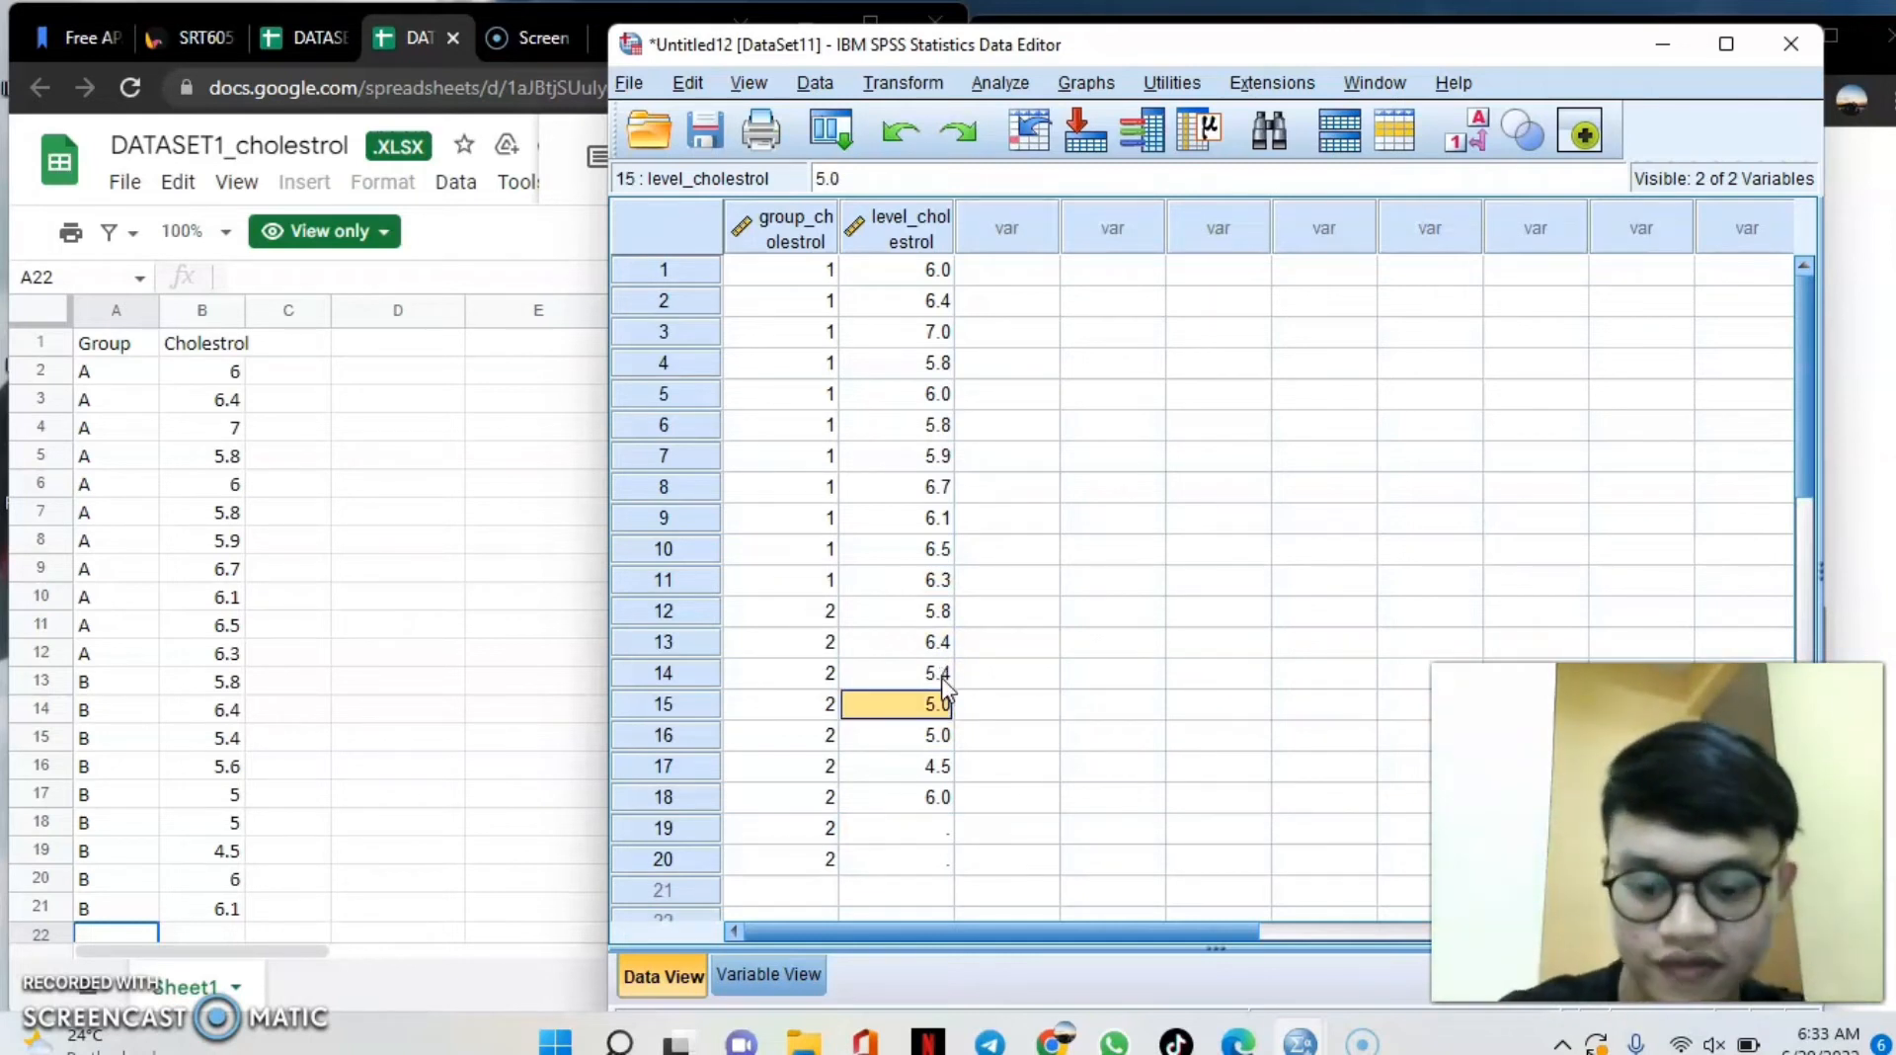
type("5.6")
key("Return")
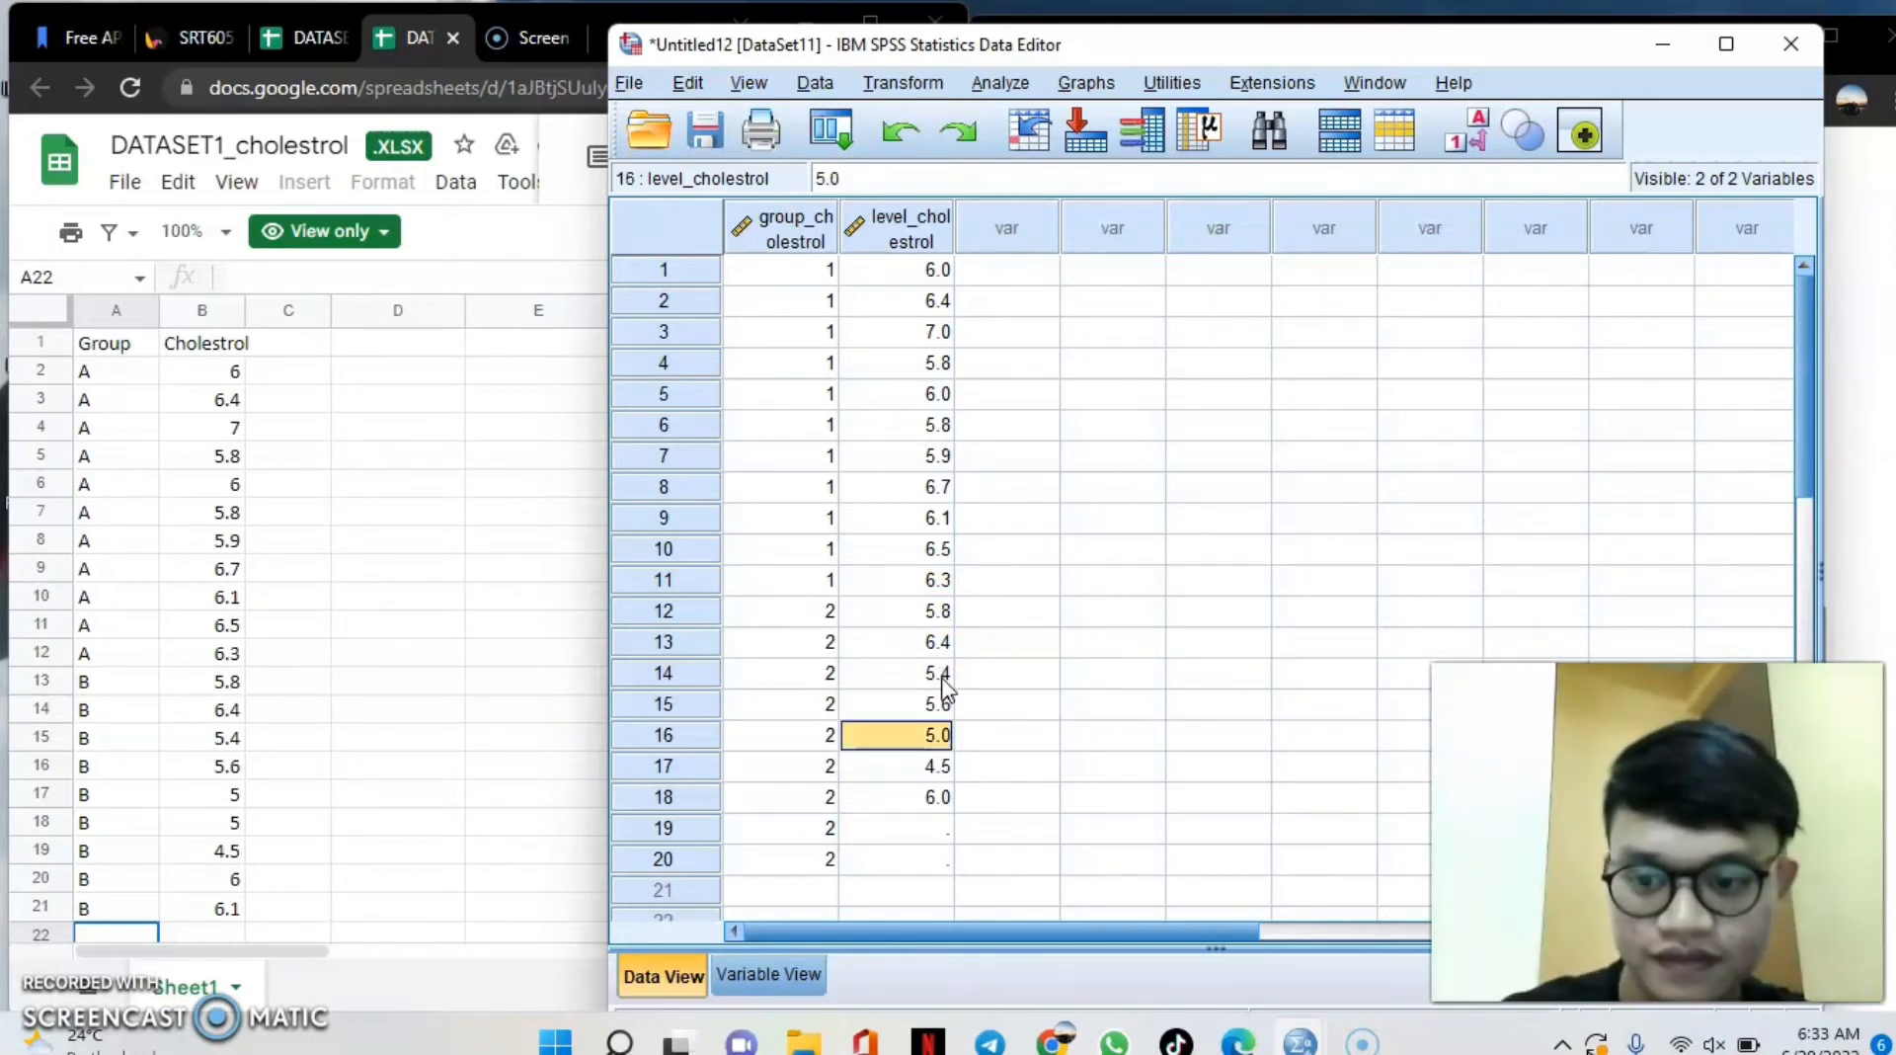
type("5")
key("Return")
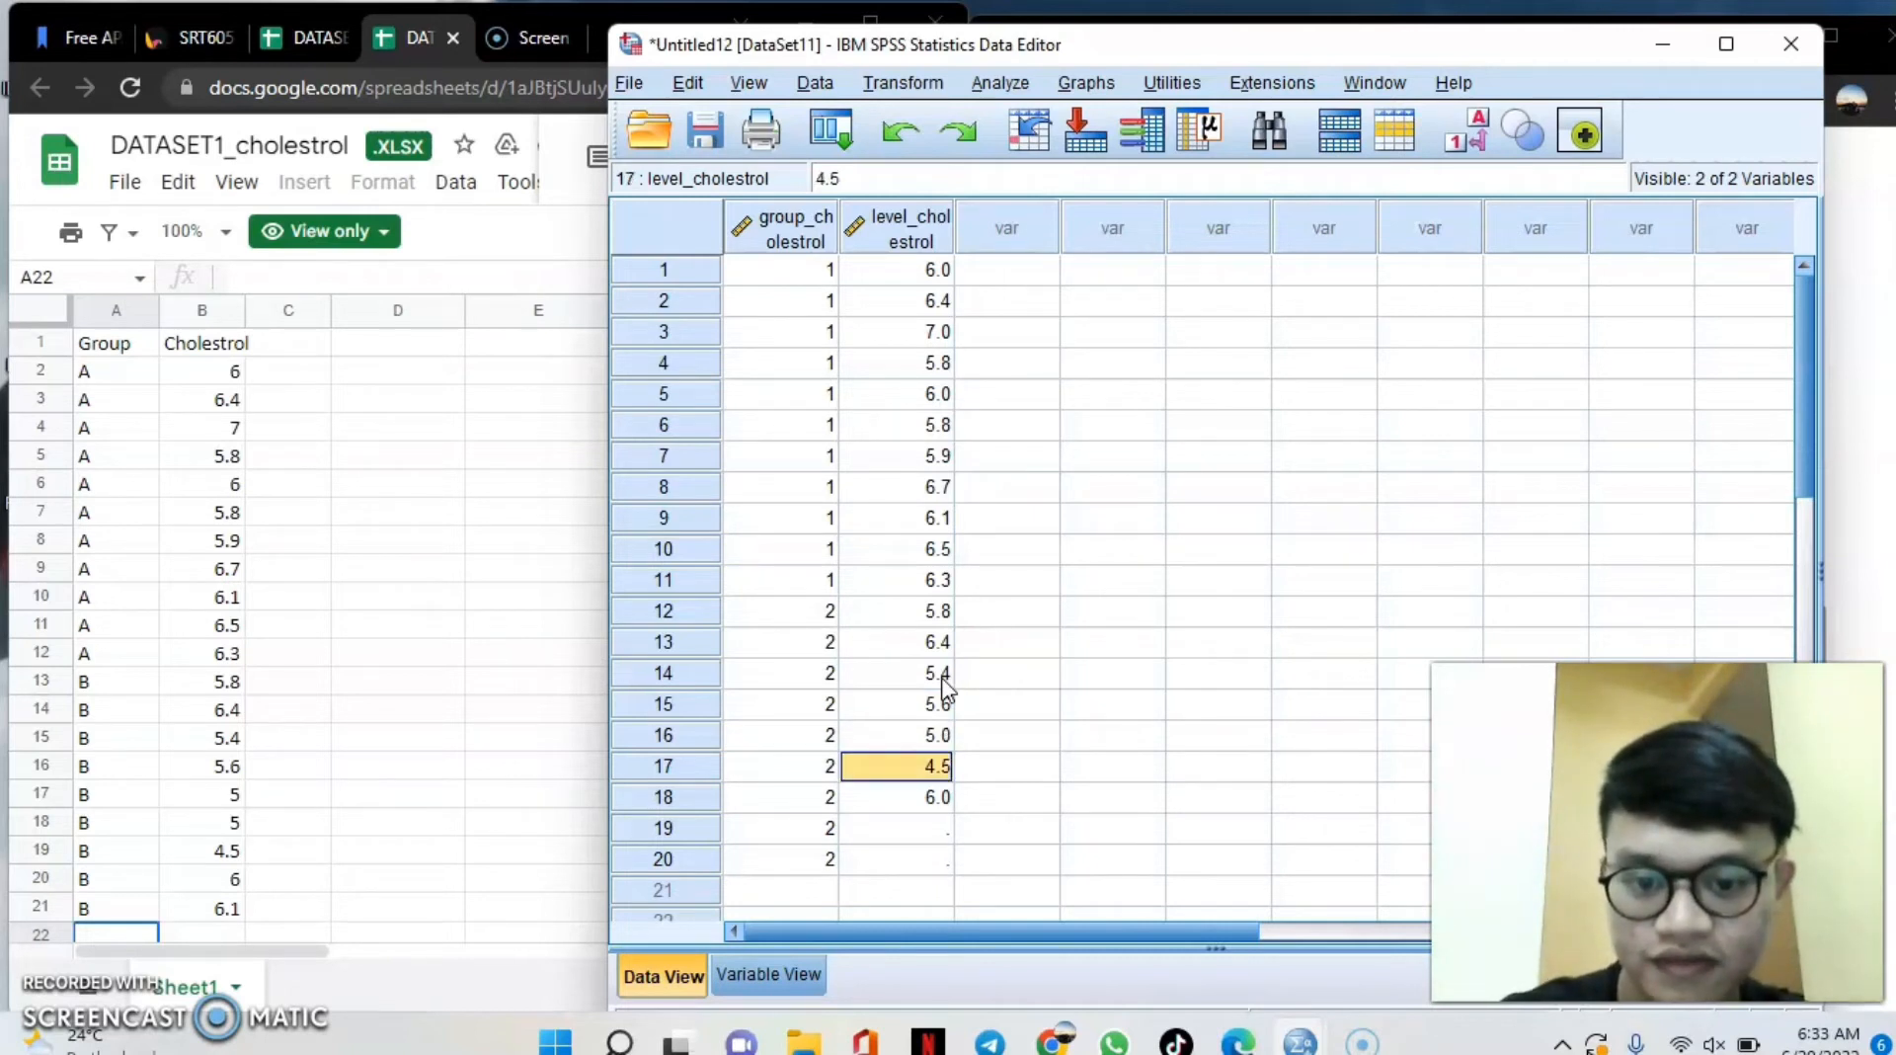
type("5")
key("Return")
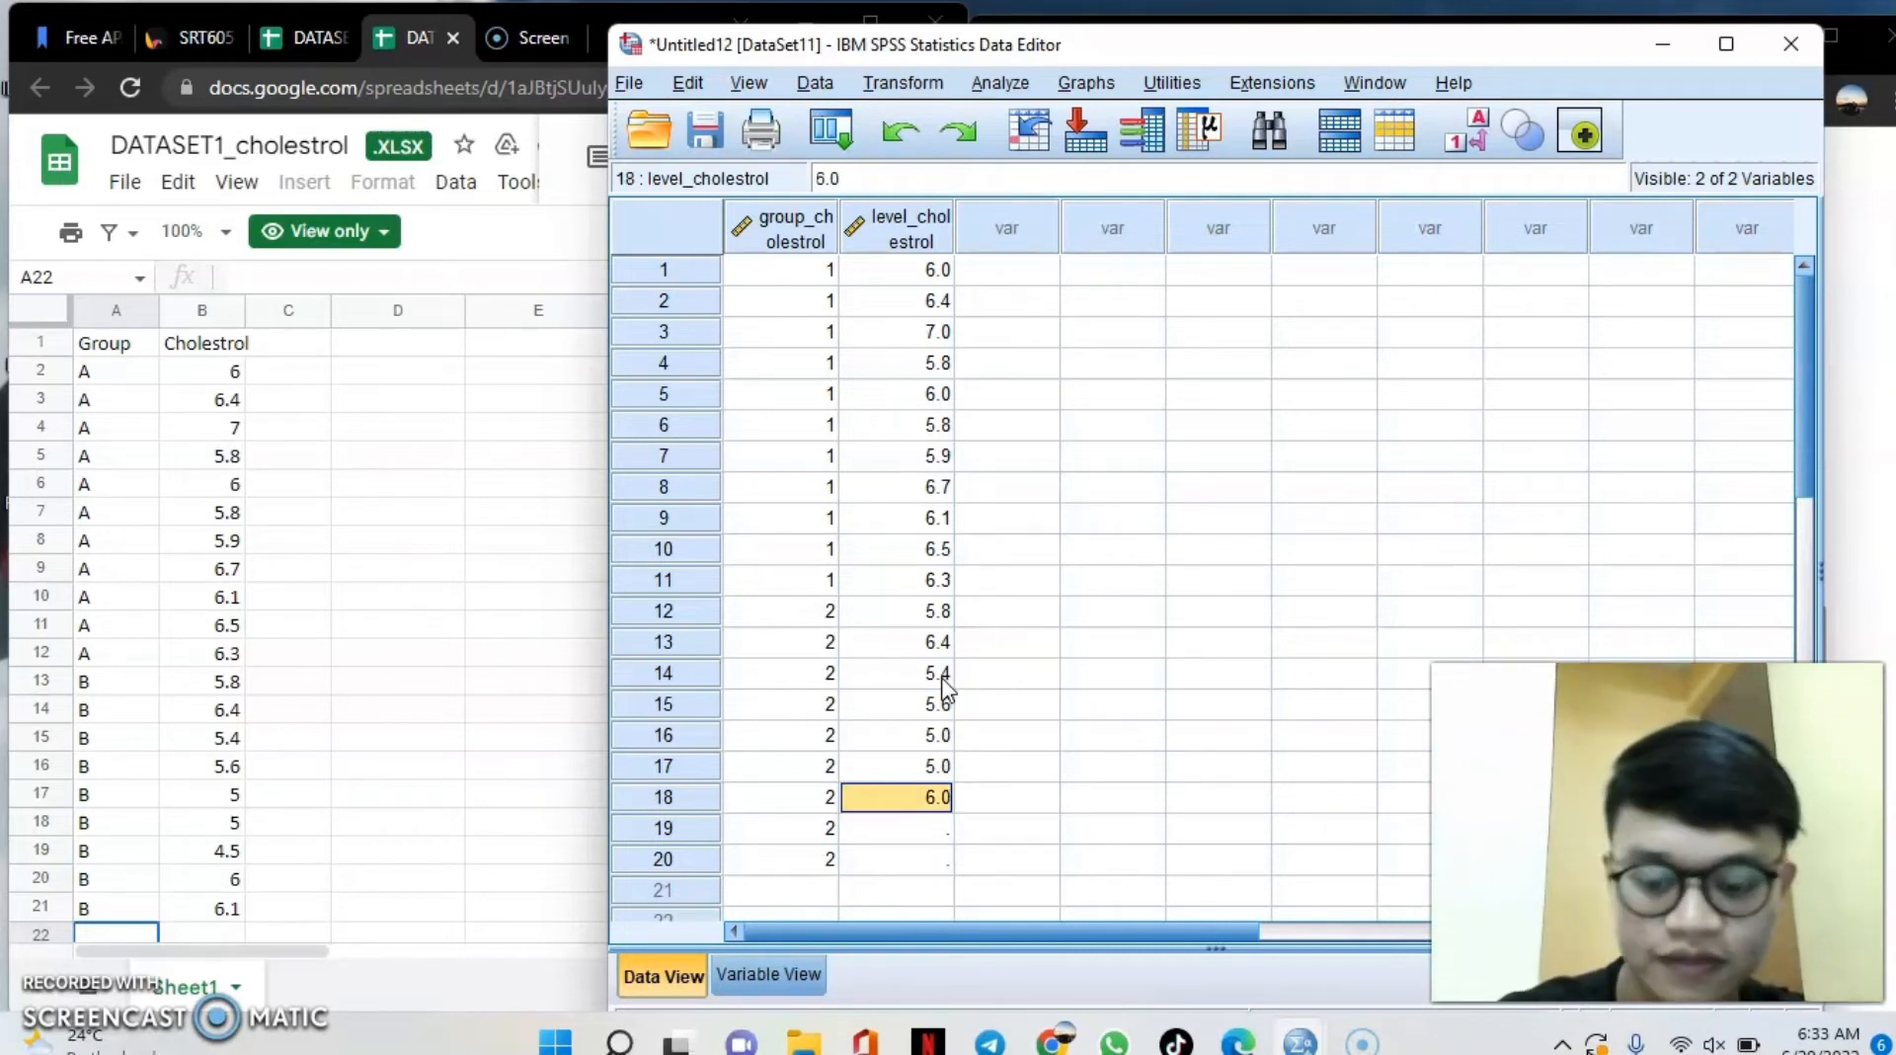
Enter the level_cholestrol values 4.5, 6 and 6.1 in rows 18 through 20.
type("4.5")
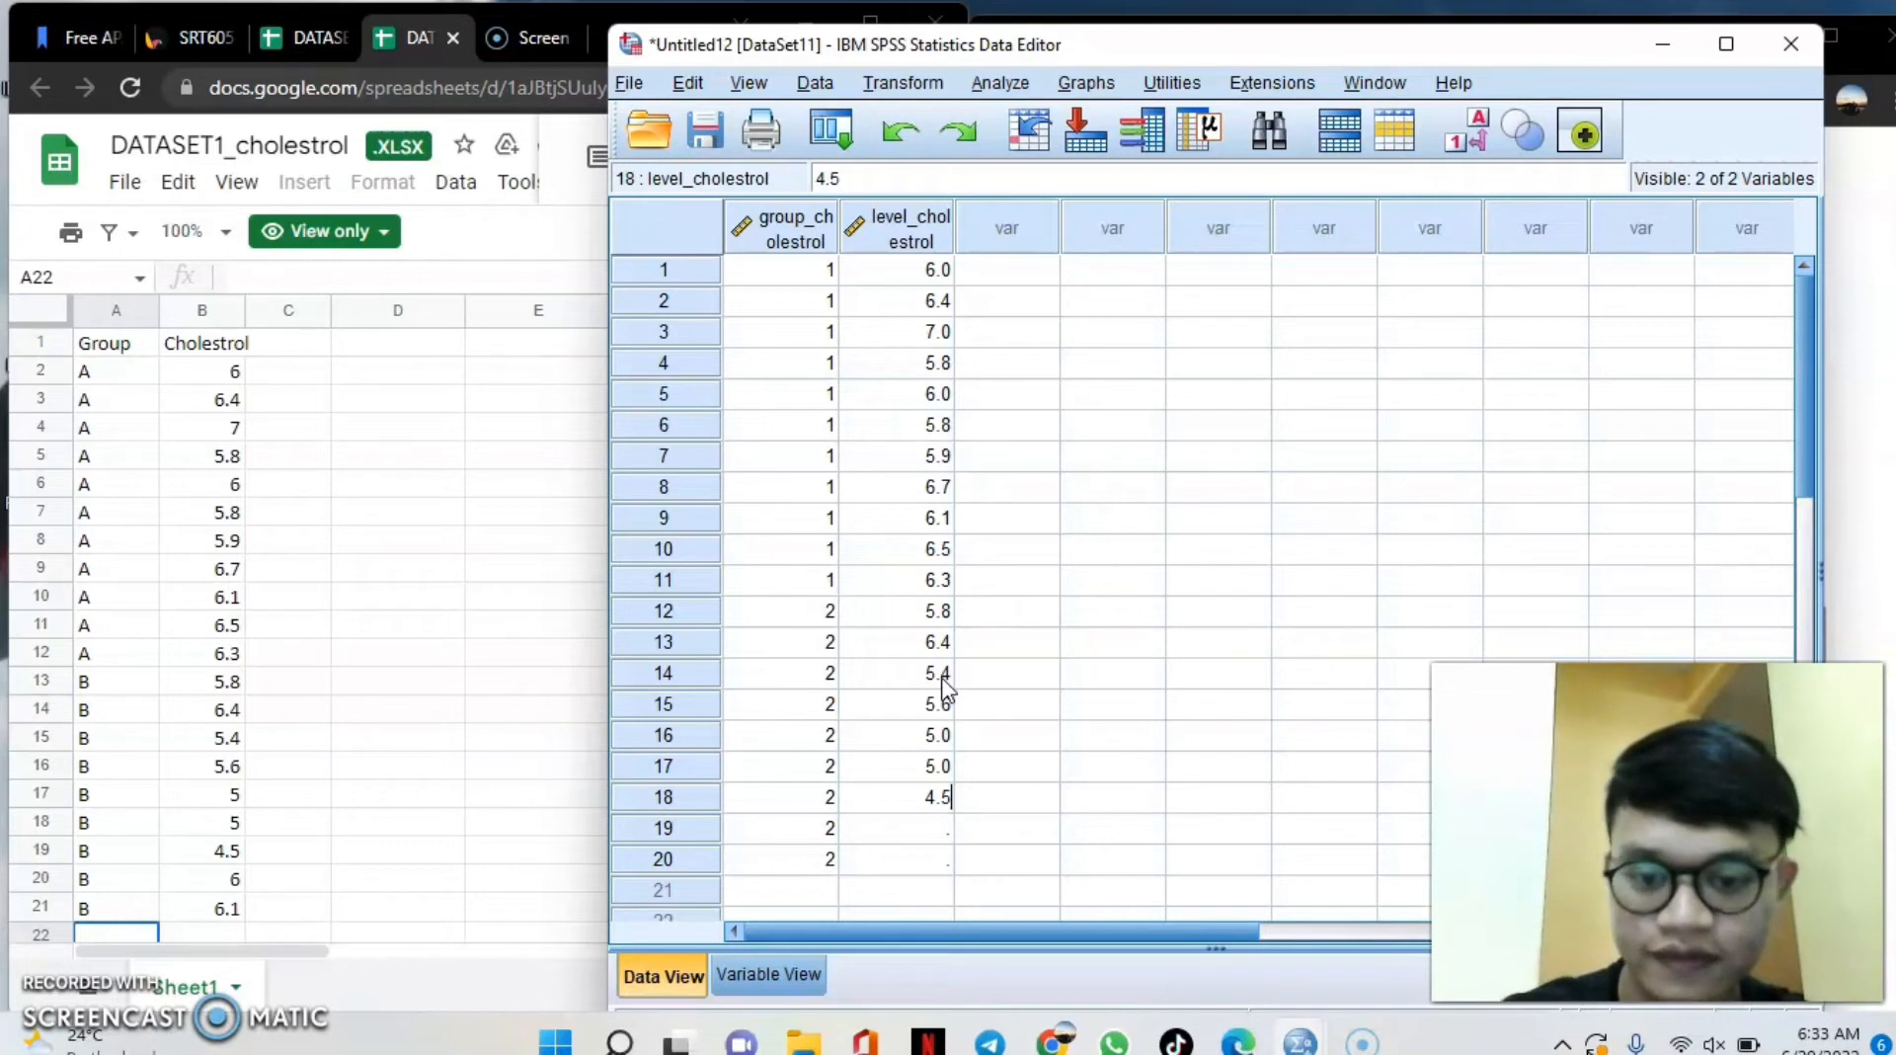
key("Return")
type("6")
key("Return")
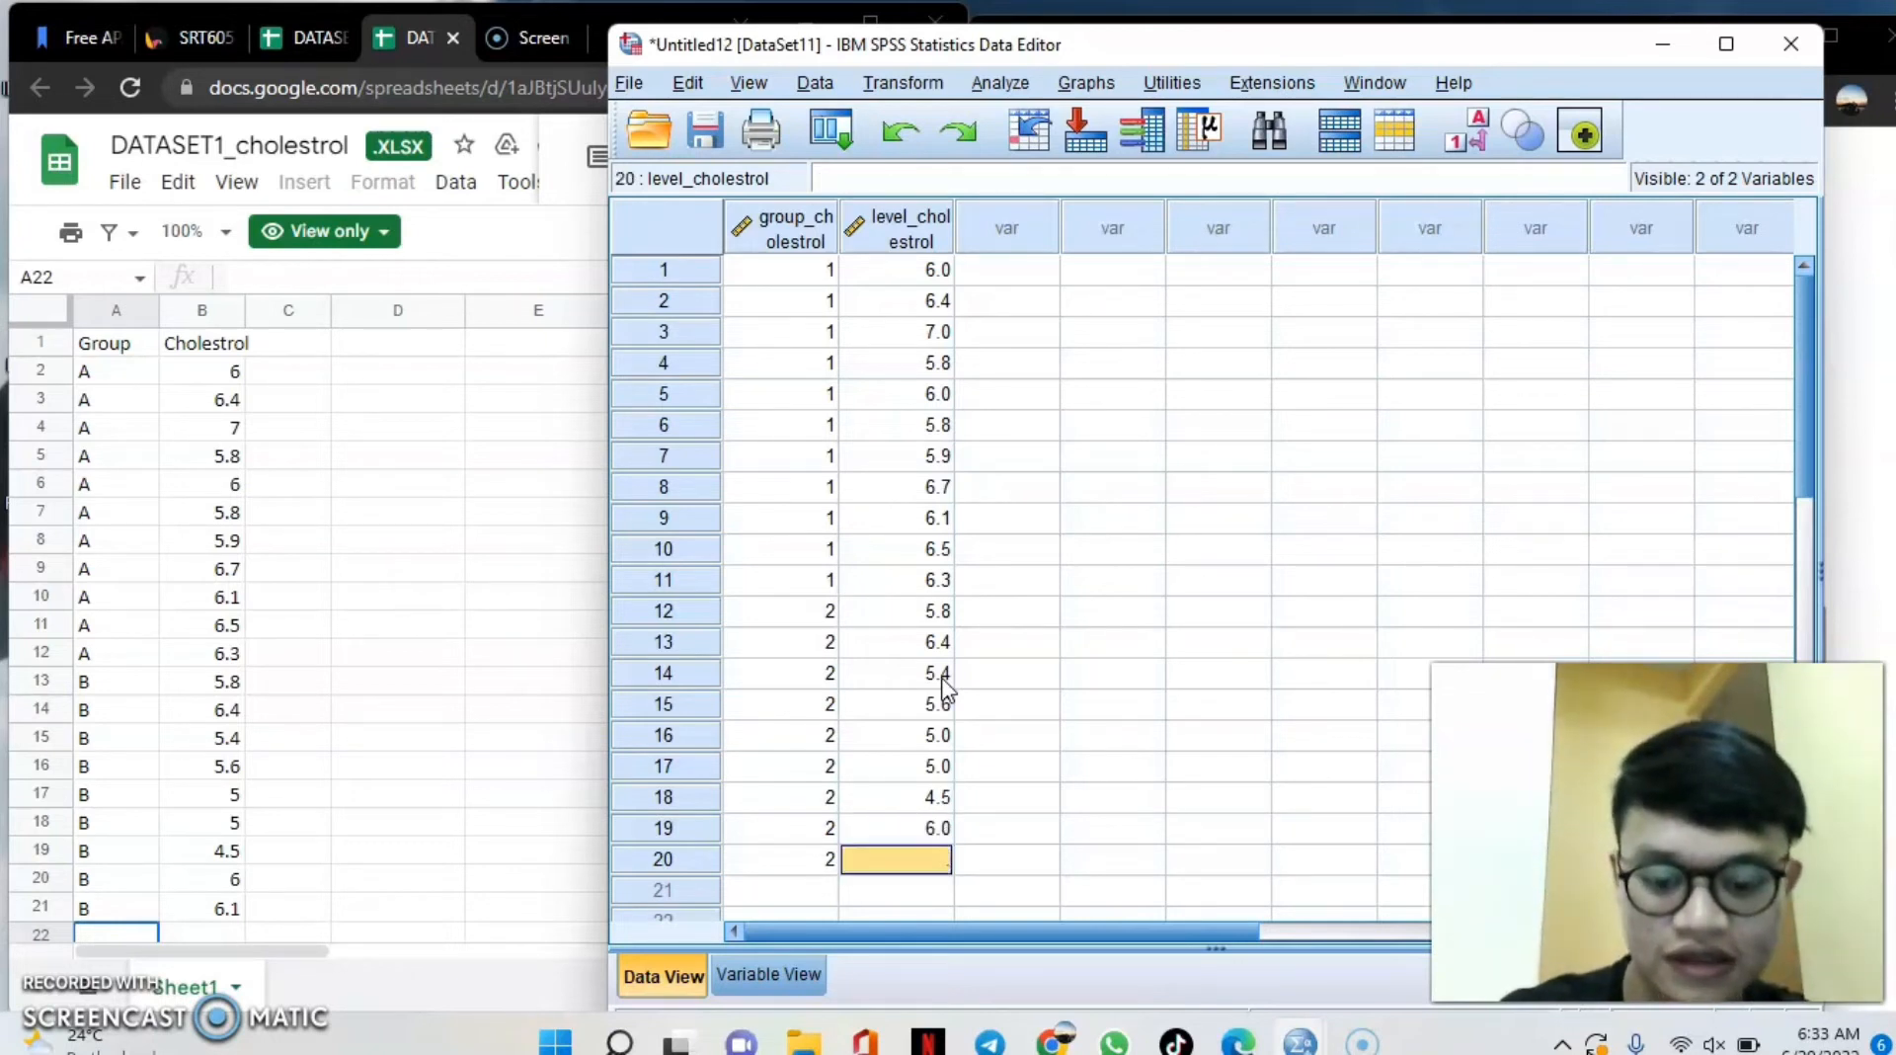
type("6.1")
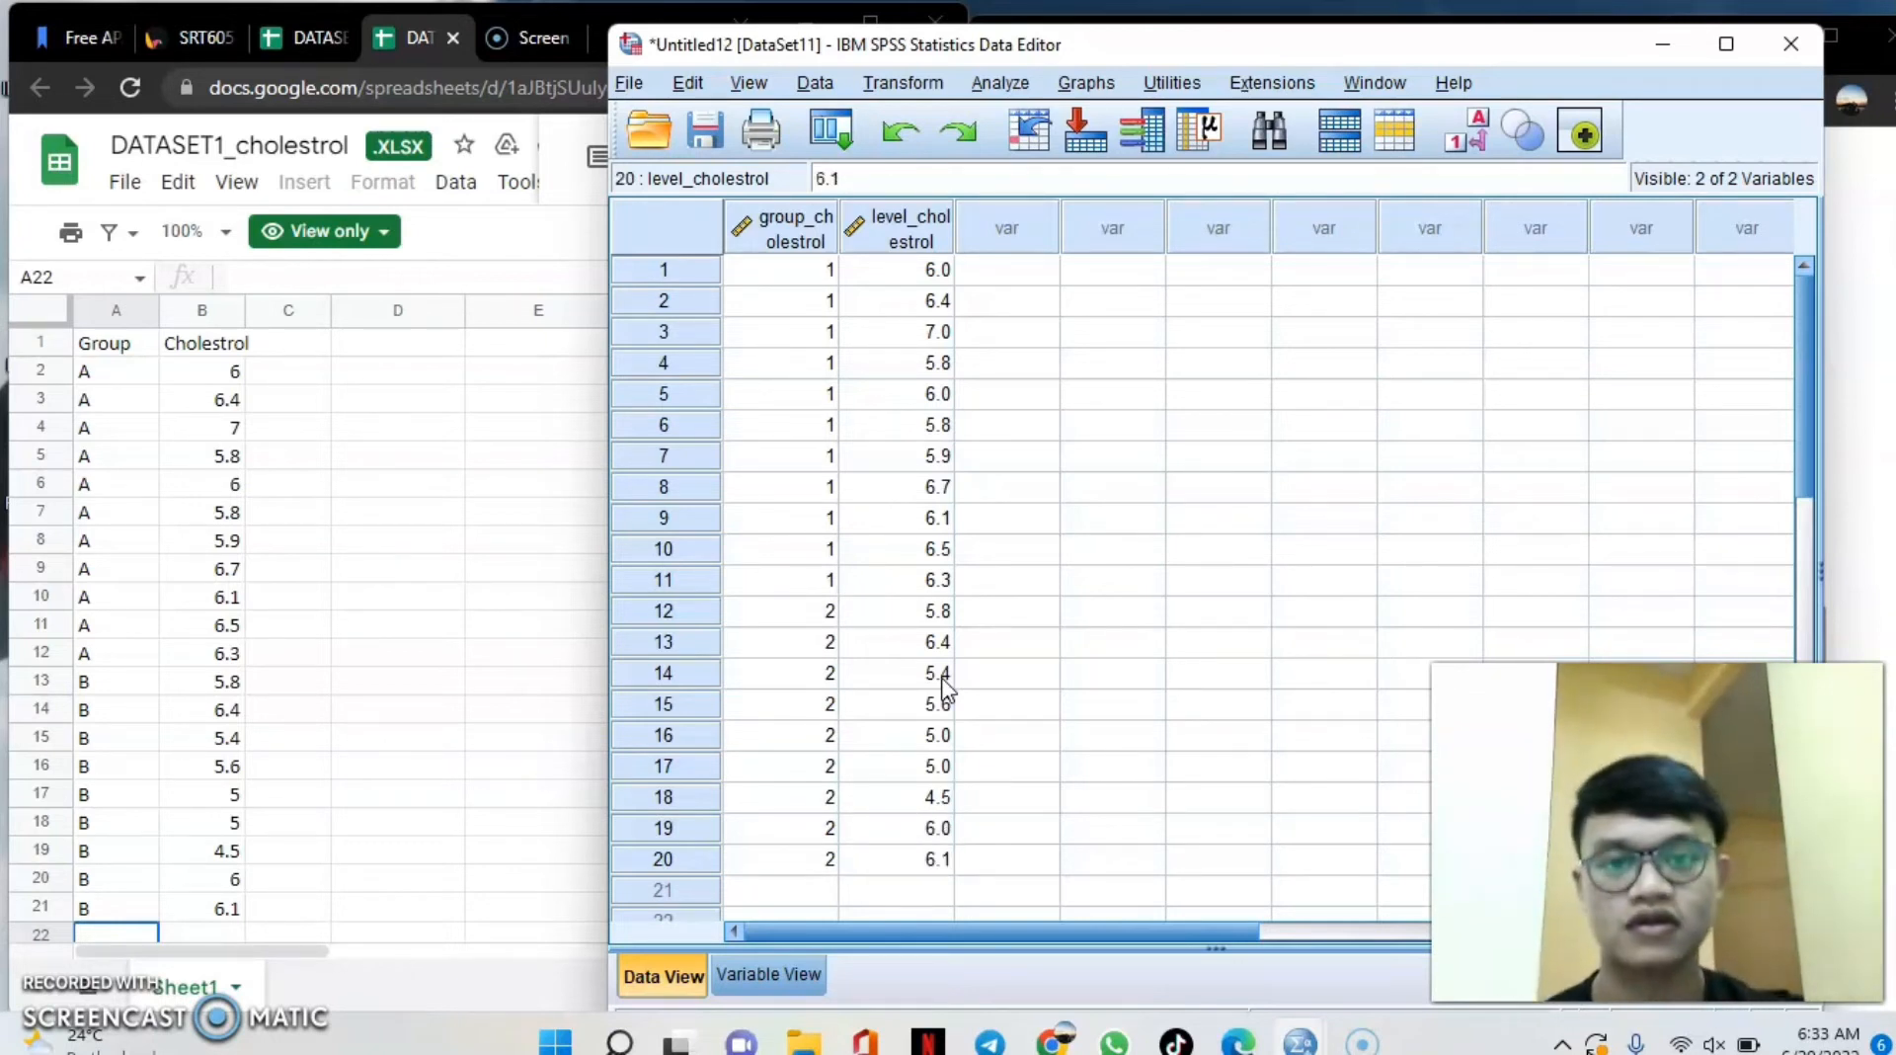
Set up an Explore analysis with level_cholestrol as the dependent variable and group_cholestrol as the factor.
left_click(1000, 83)
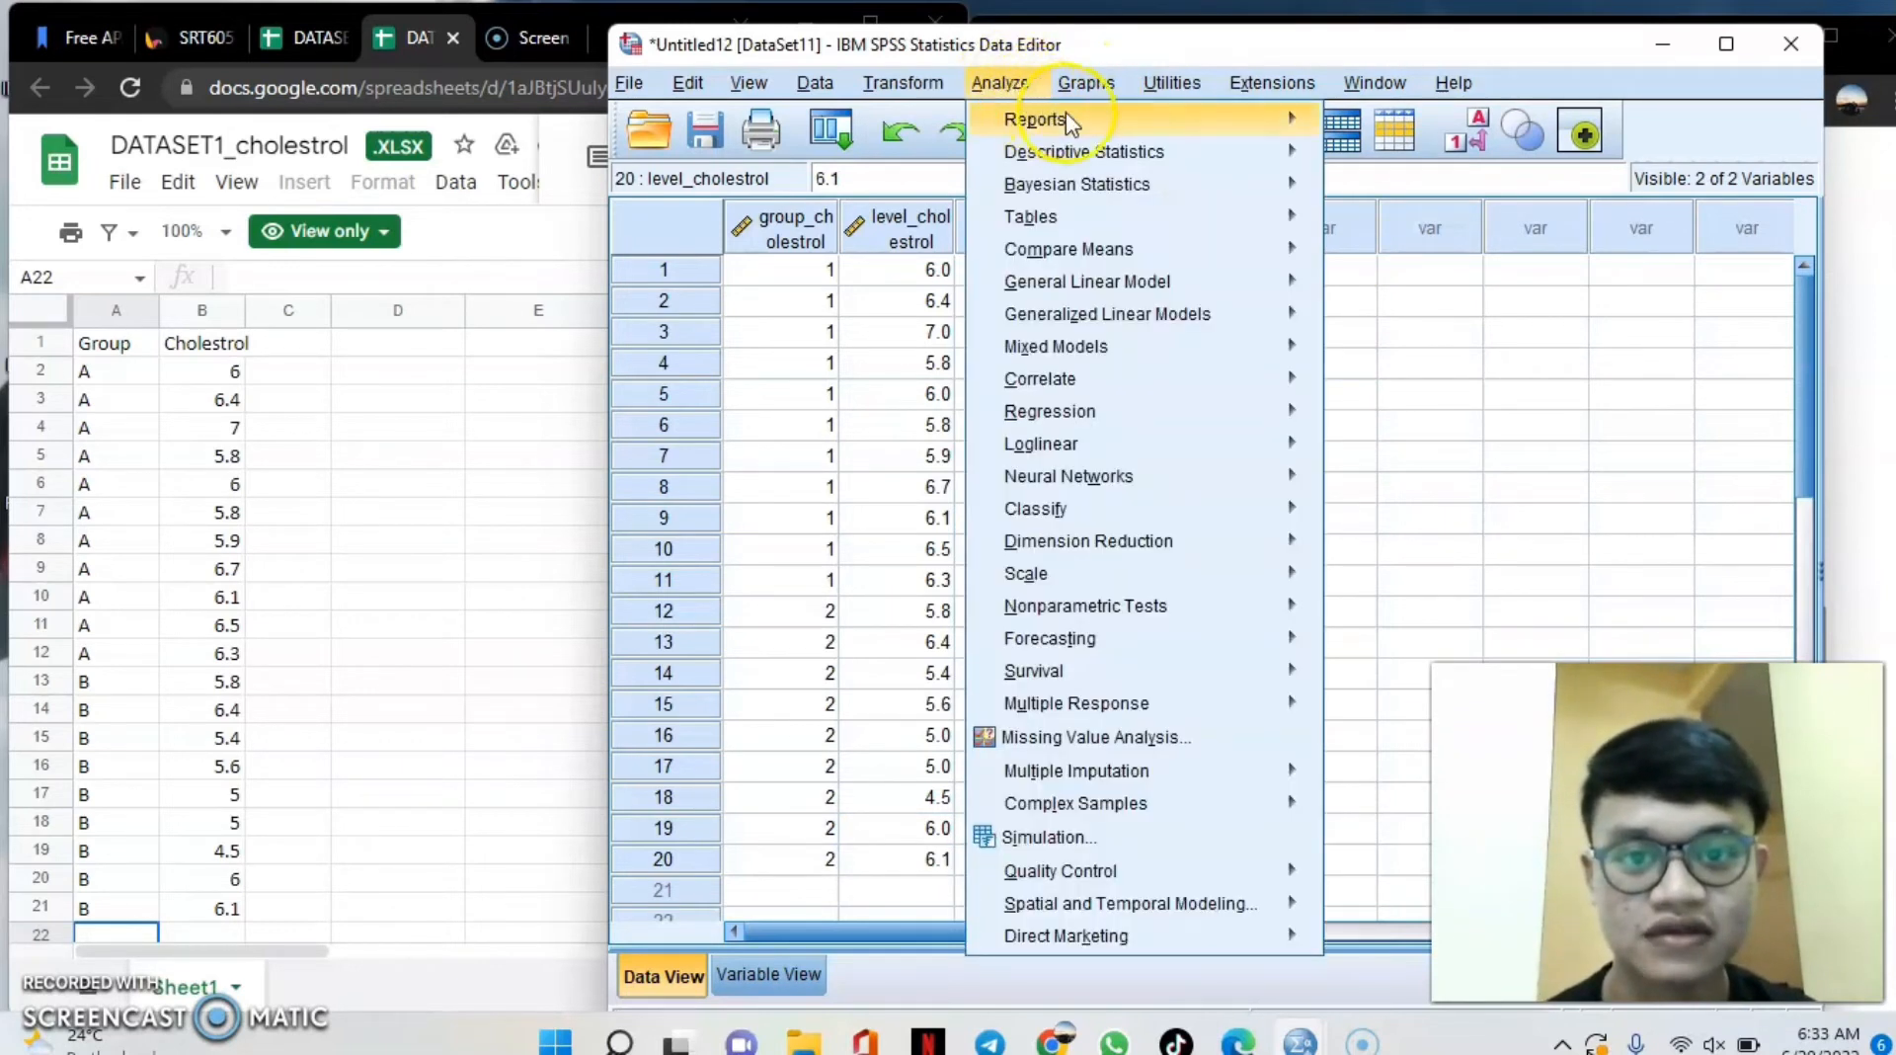
mouse_move(1150, 153)
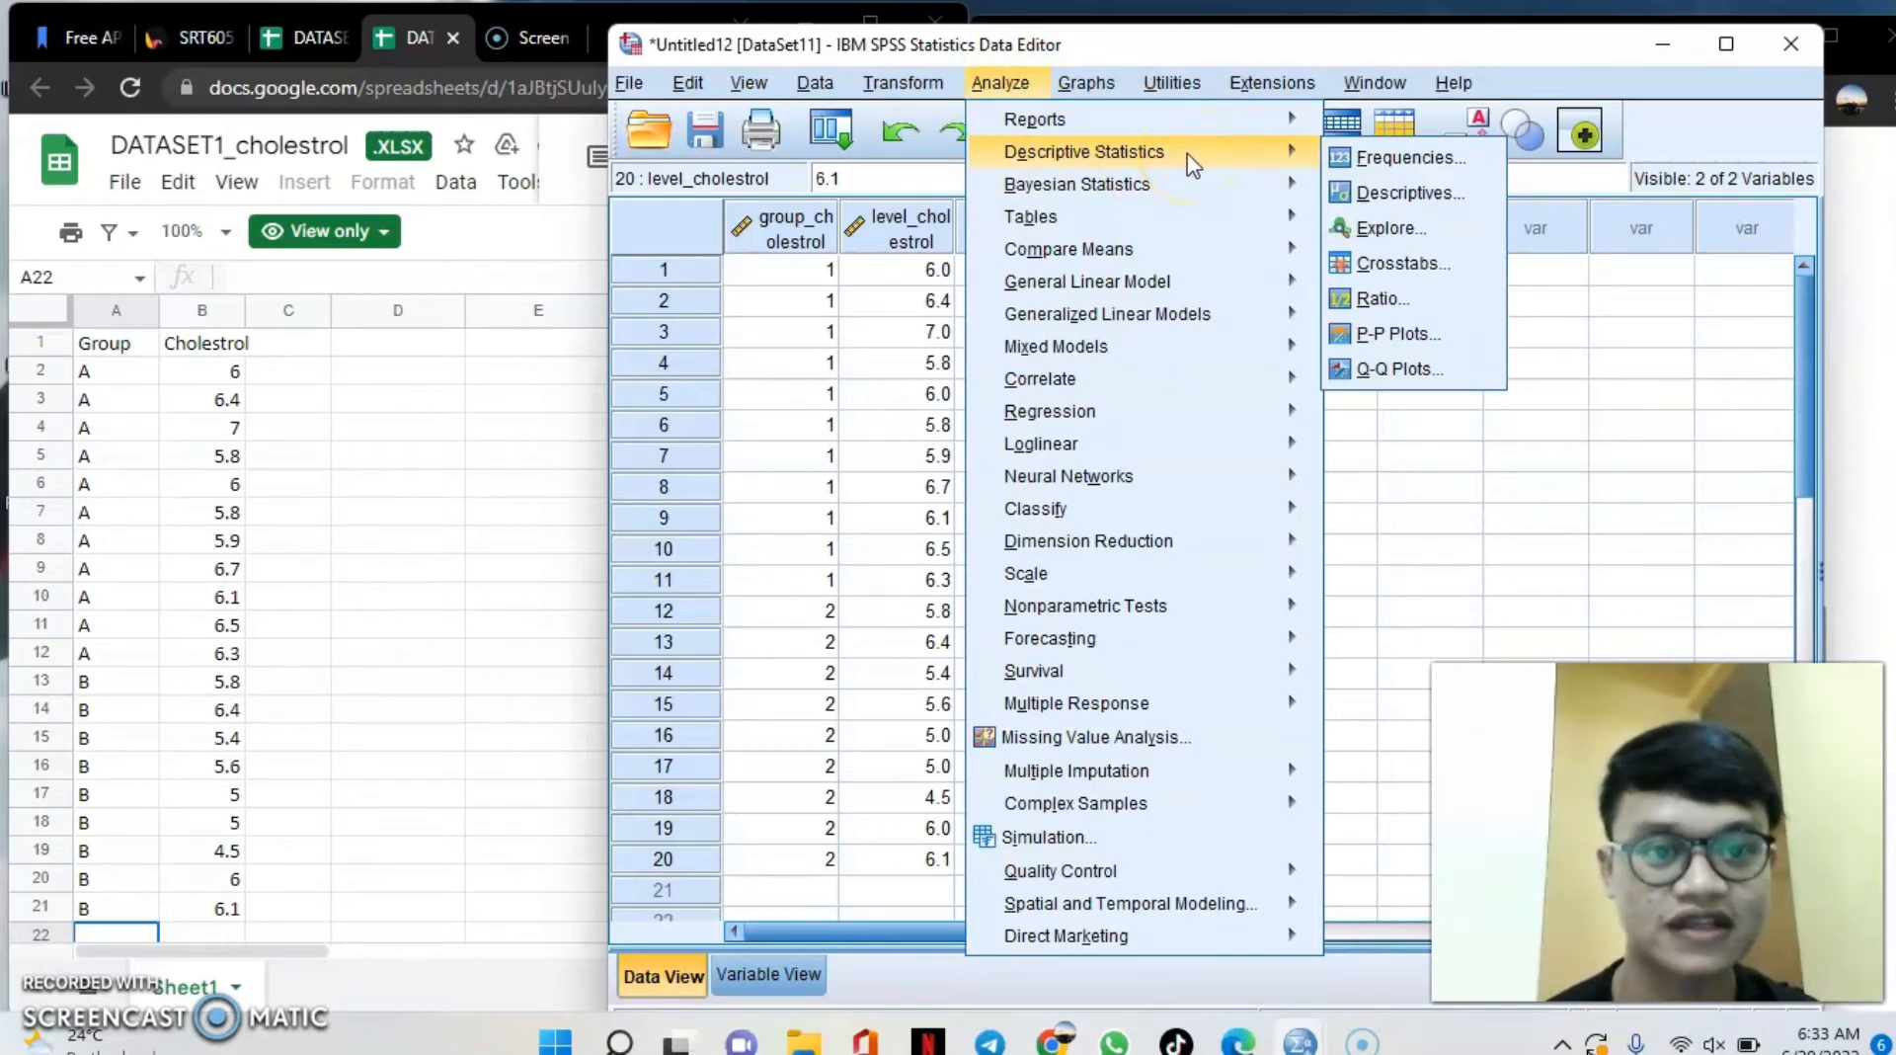
left_click(1403, 228)
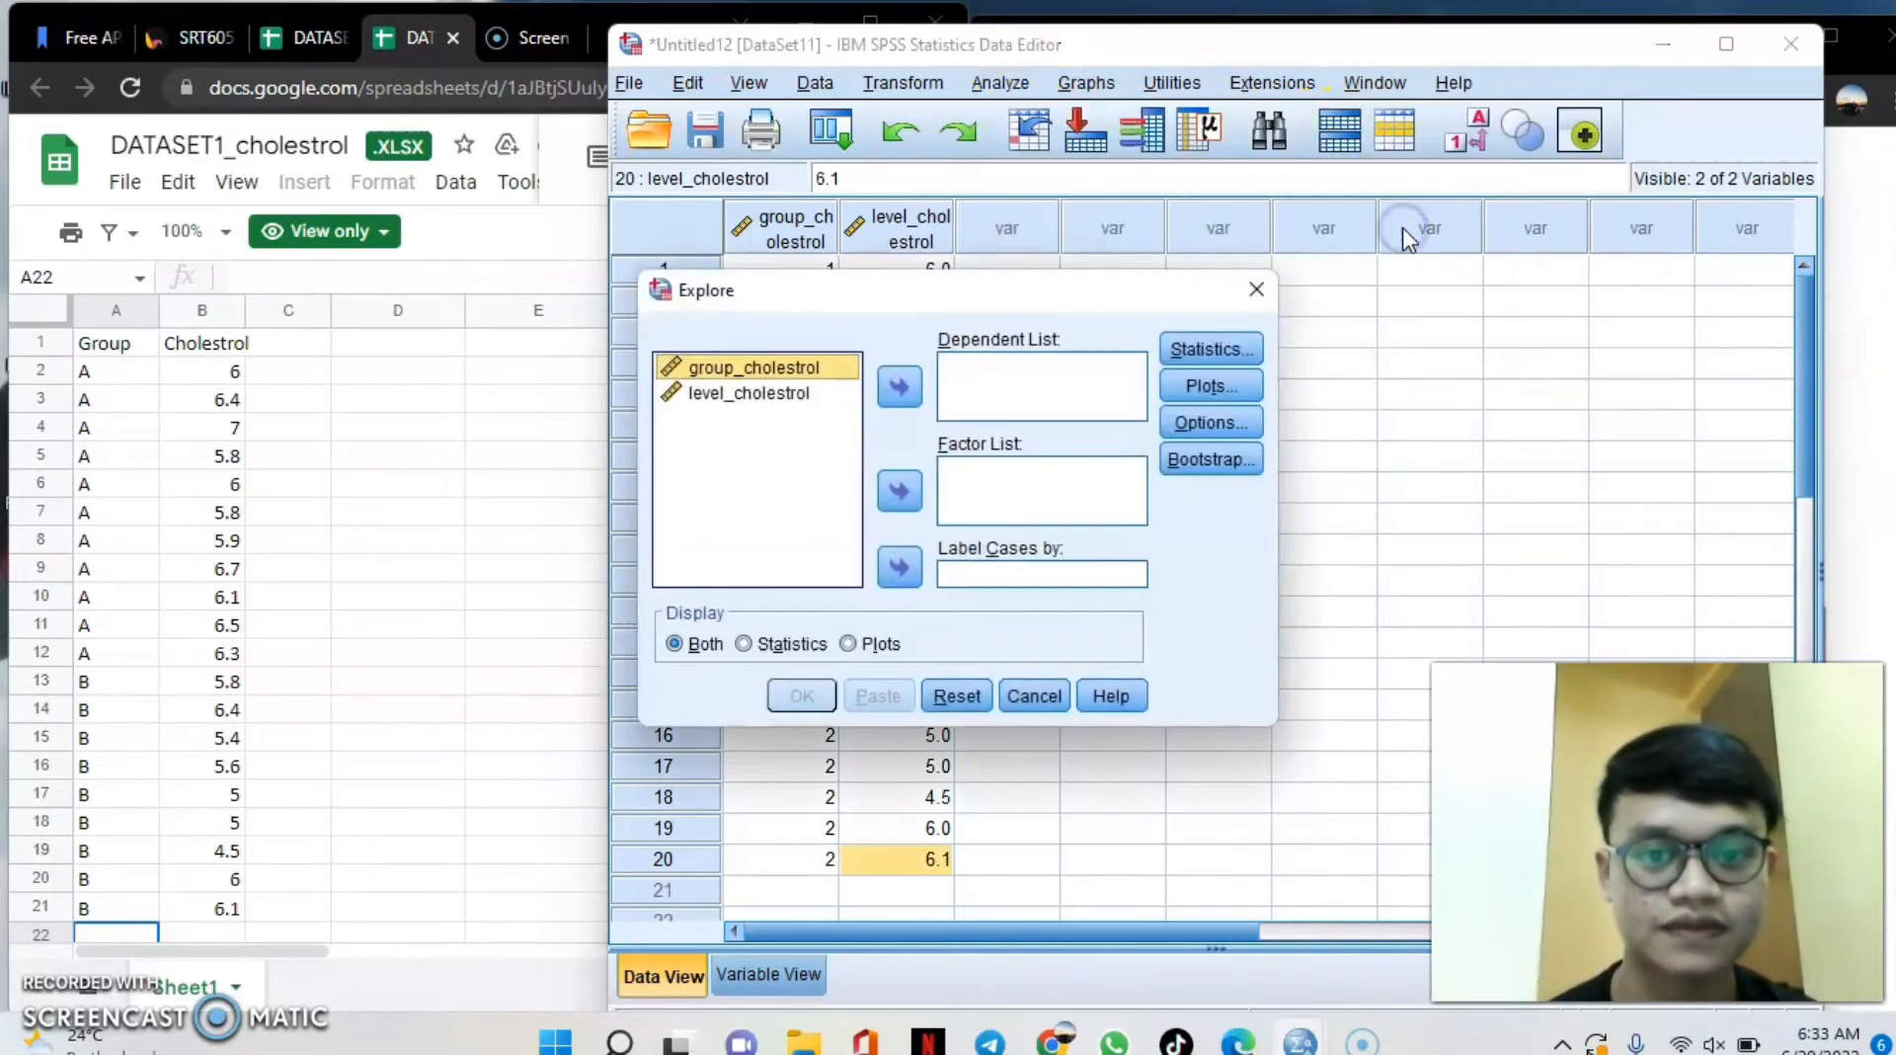
left_click(811, 394)
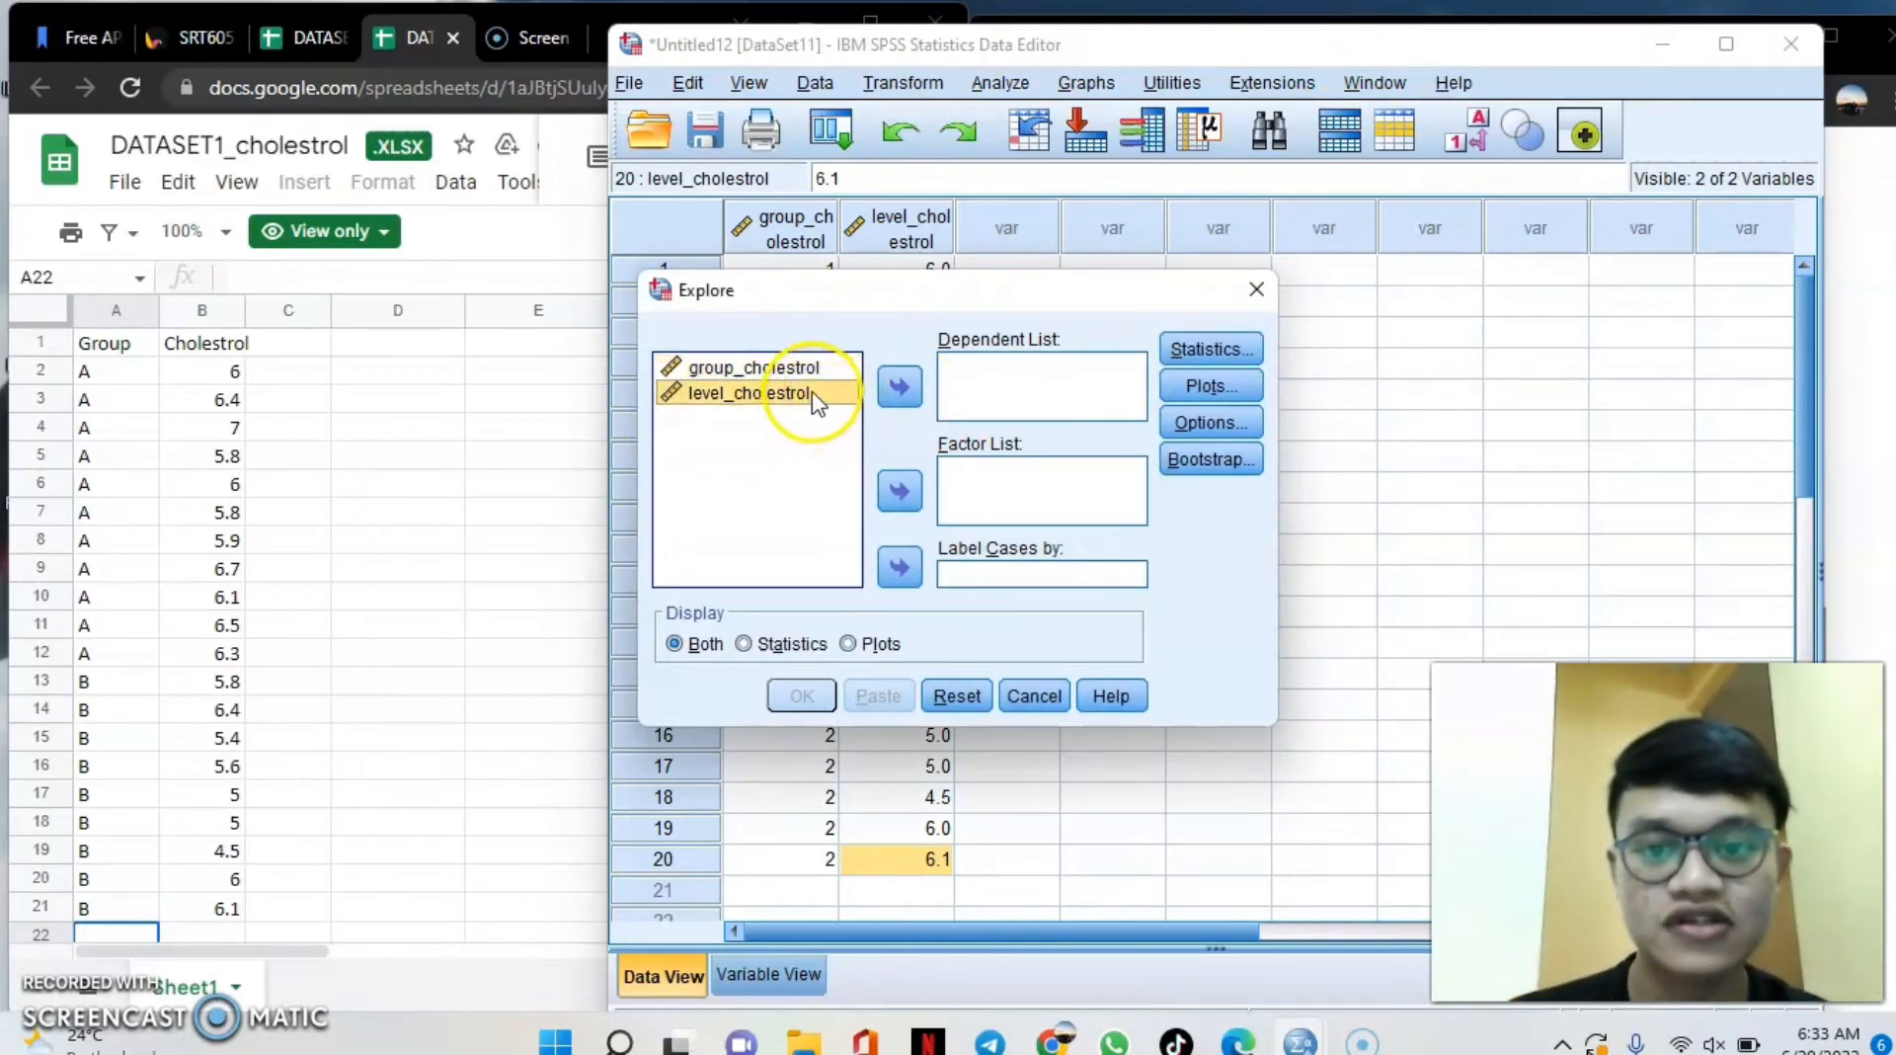
left_click(900, 390)
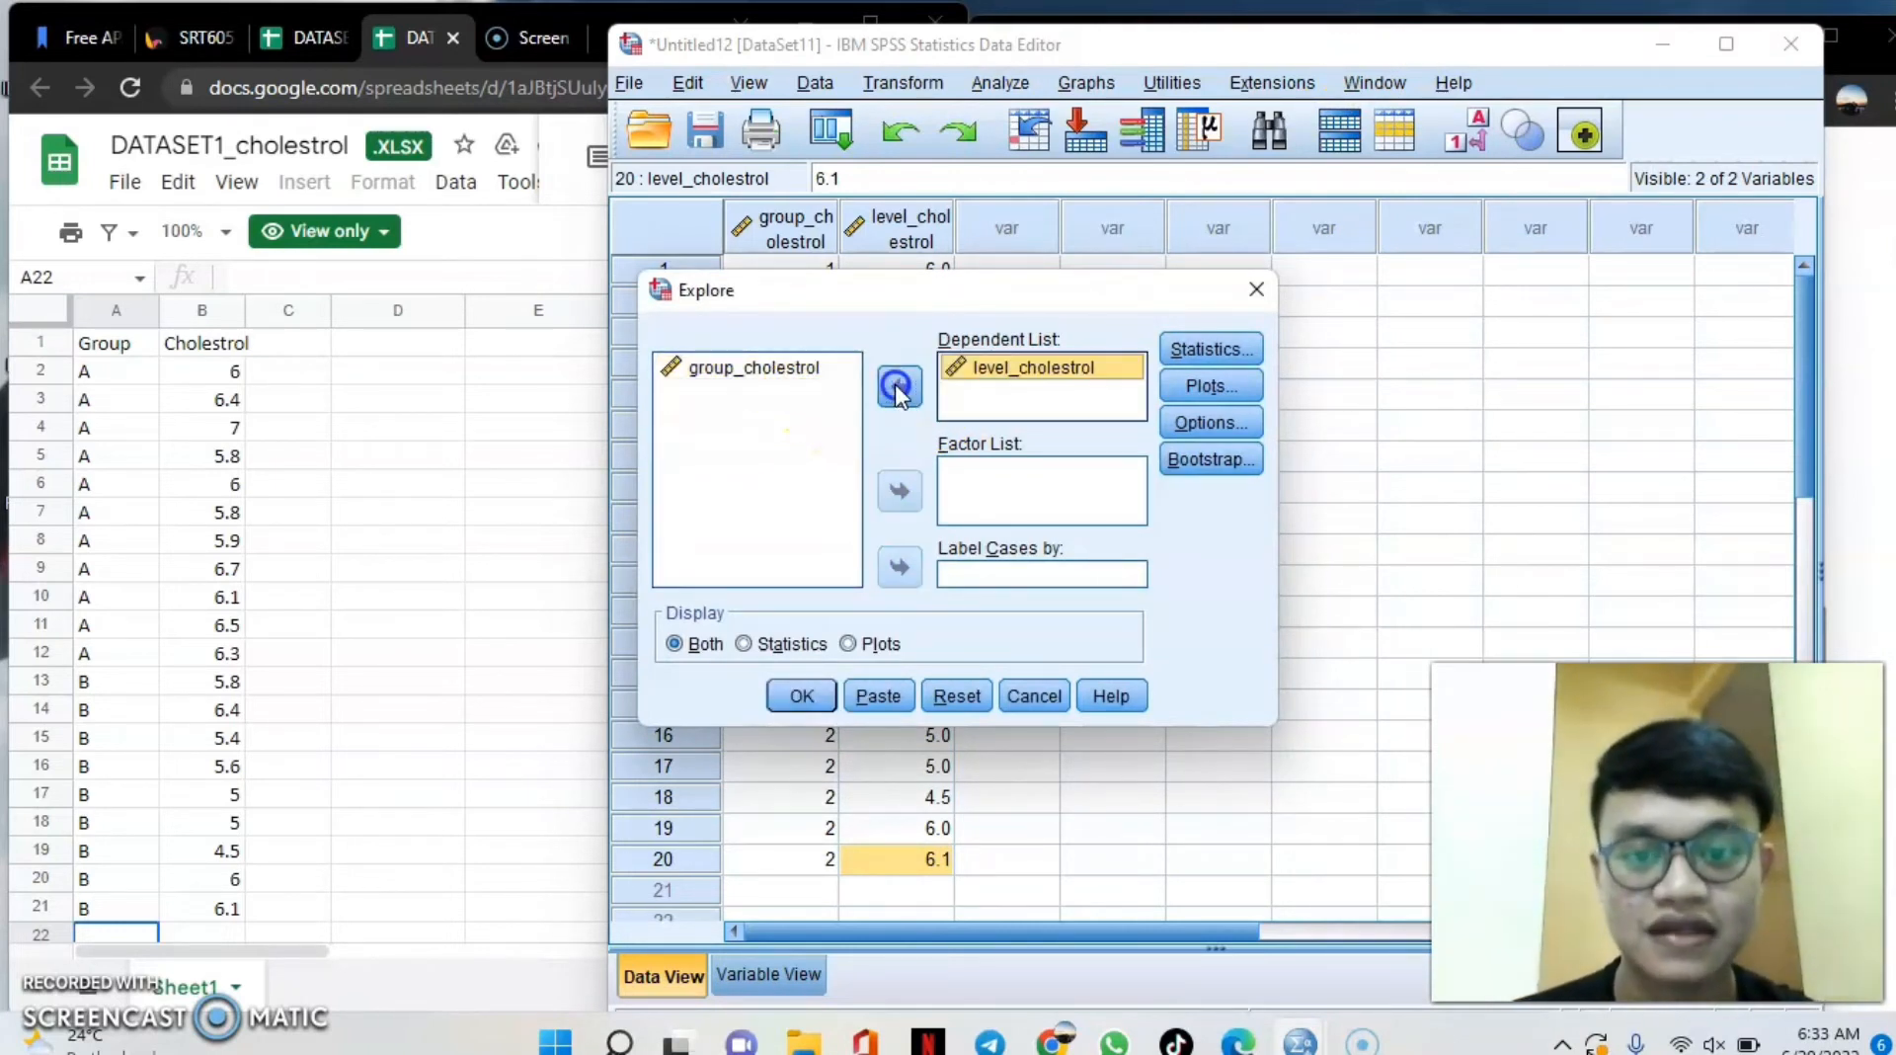
left_click(776, 369)
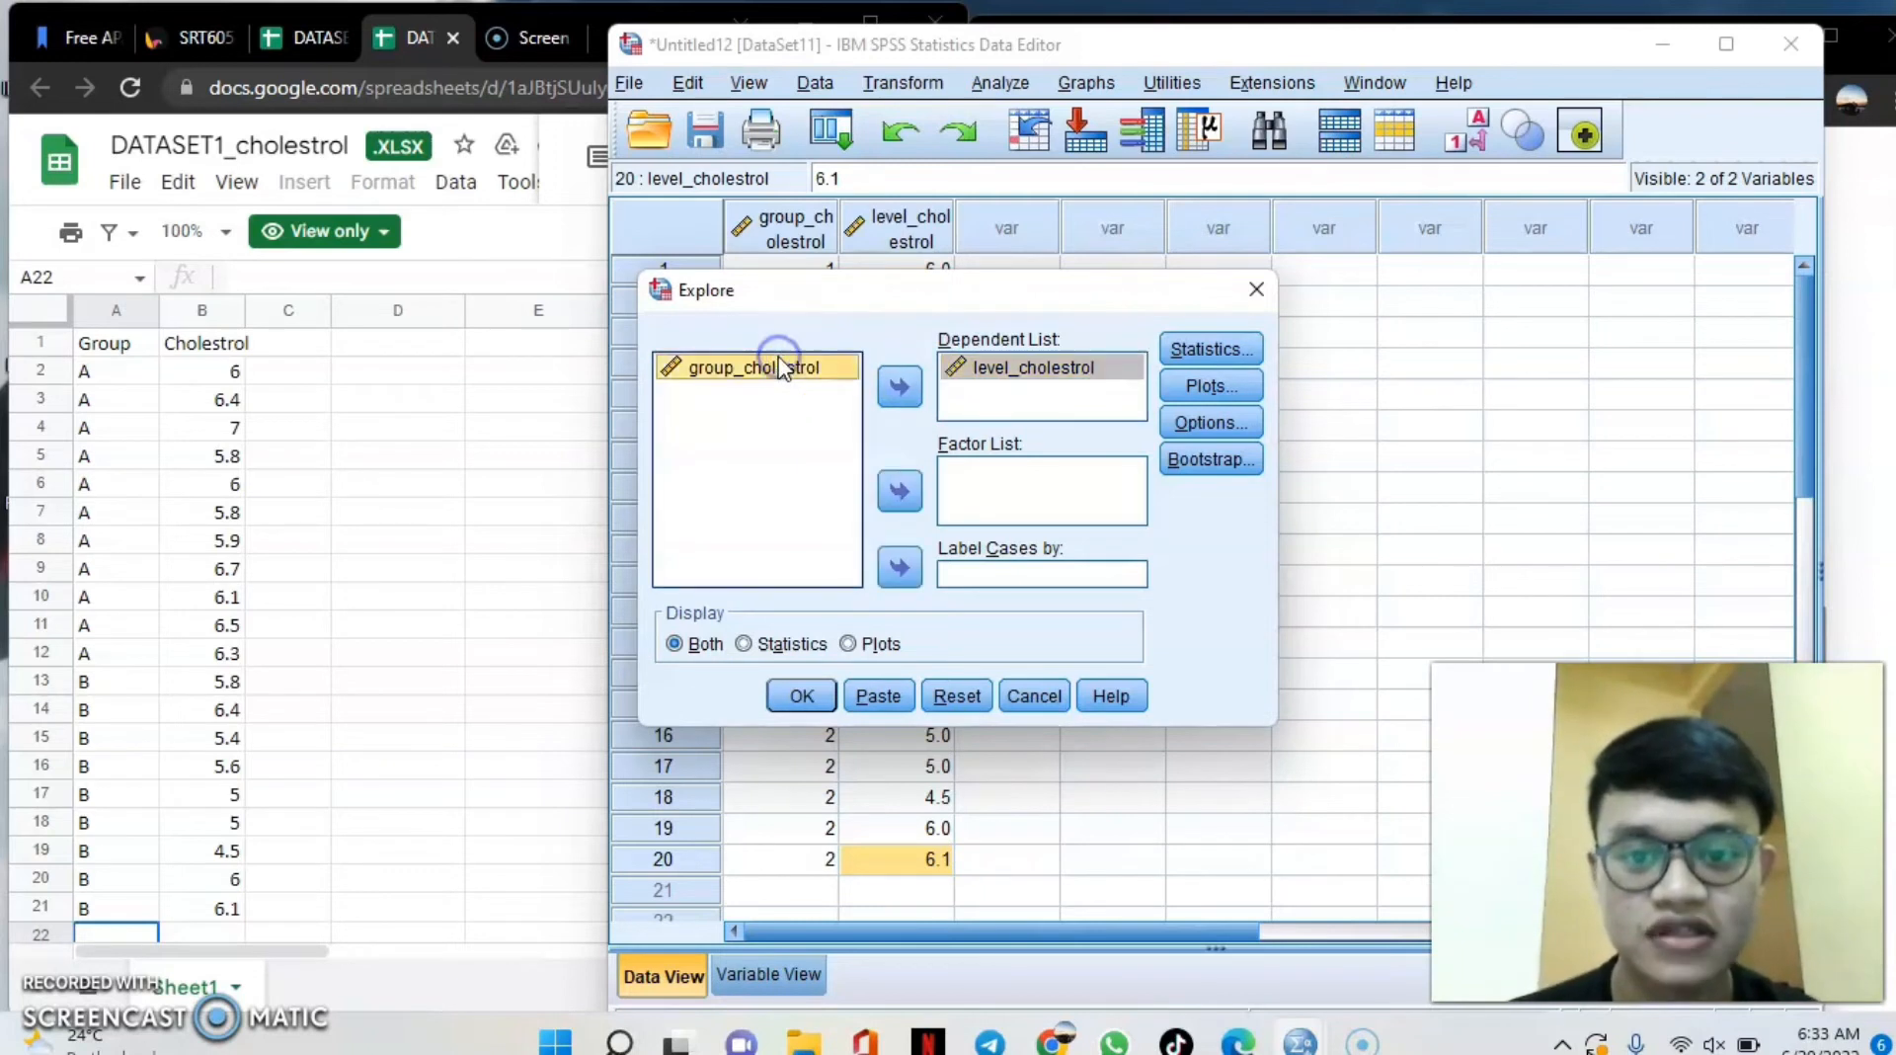
left_click(899, 490)
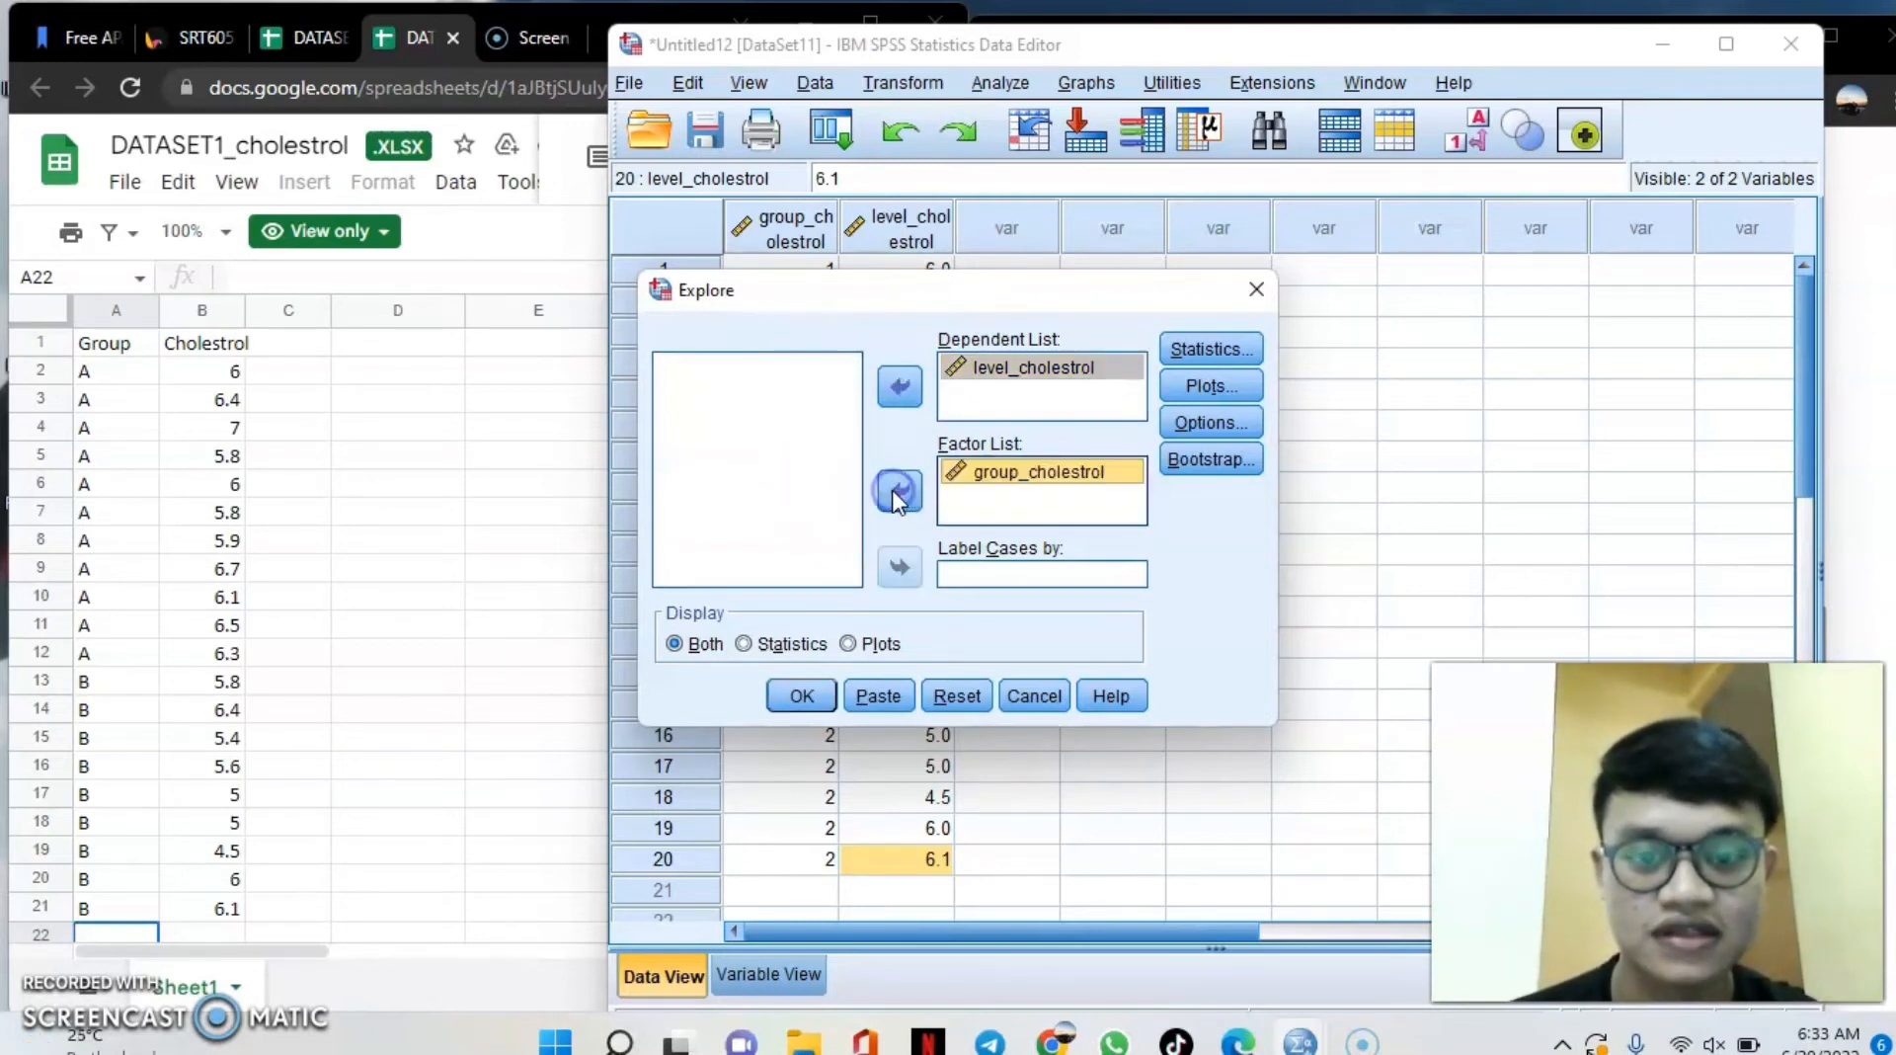
Run the Explore analysis with descriptives at a 95% confidence interval, stem-and-leaf plots, histograms, and normality plots with tests.
left_click(1205, 352)
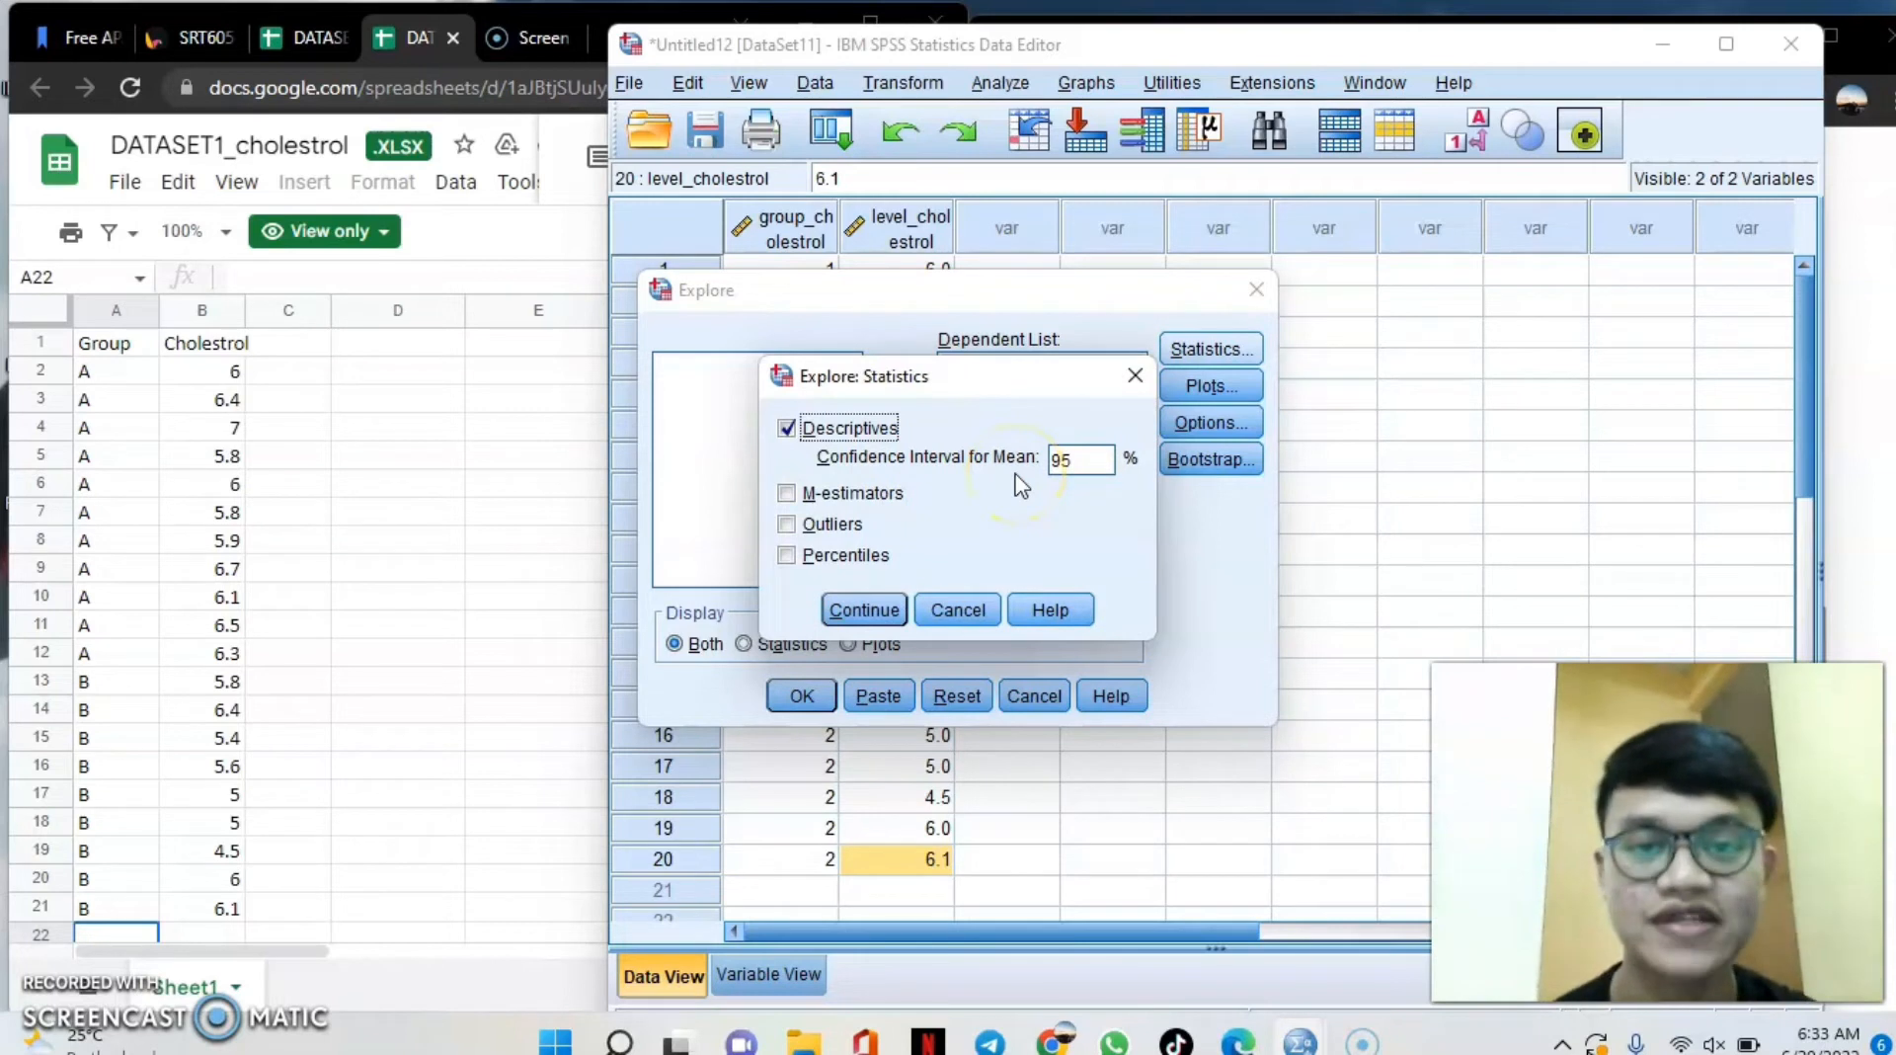
left_click(868, 610)
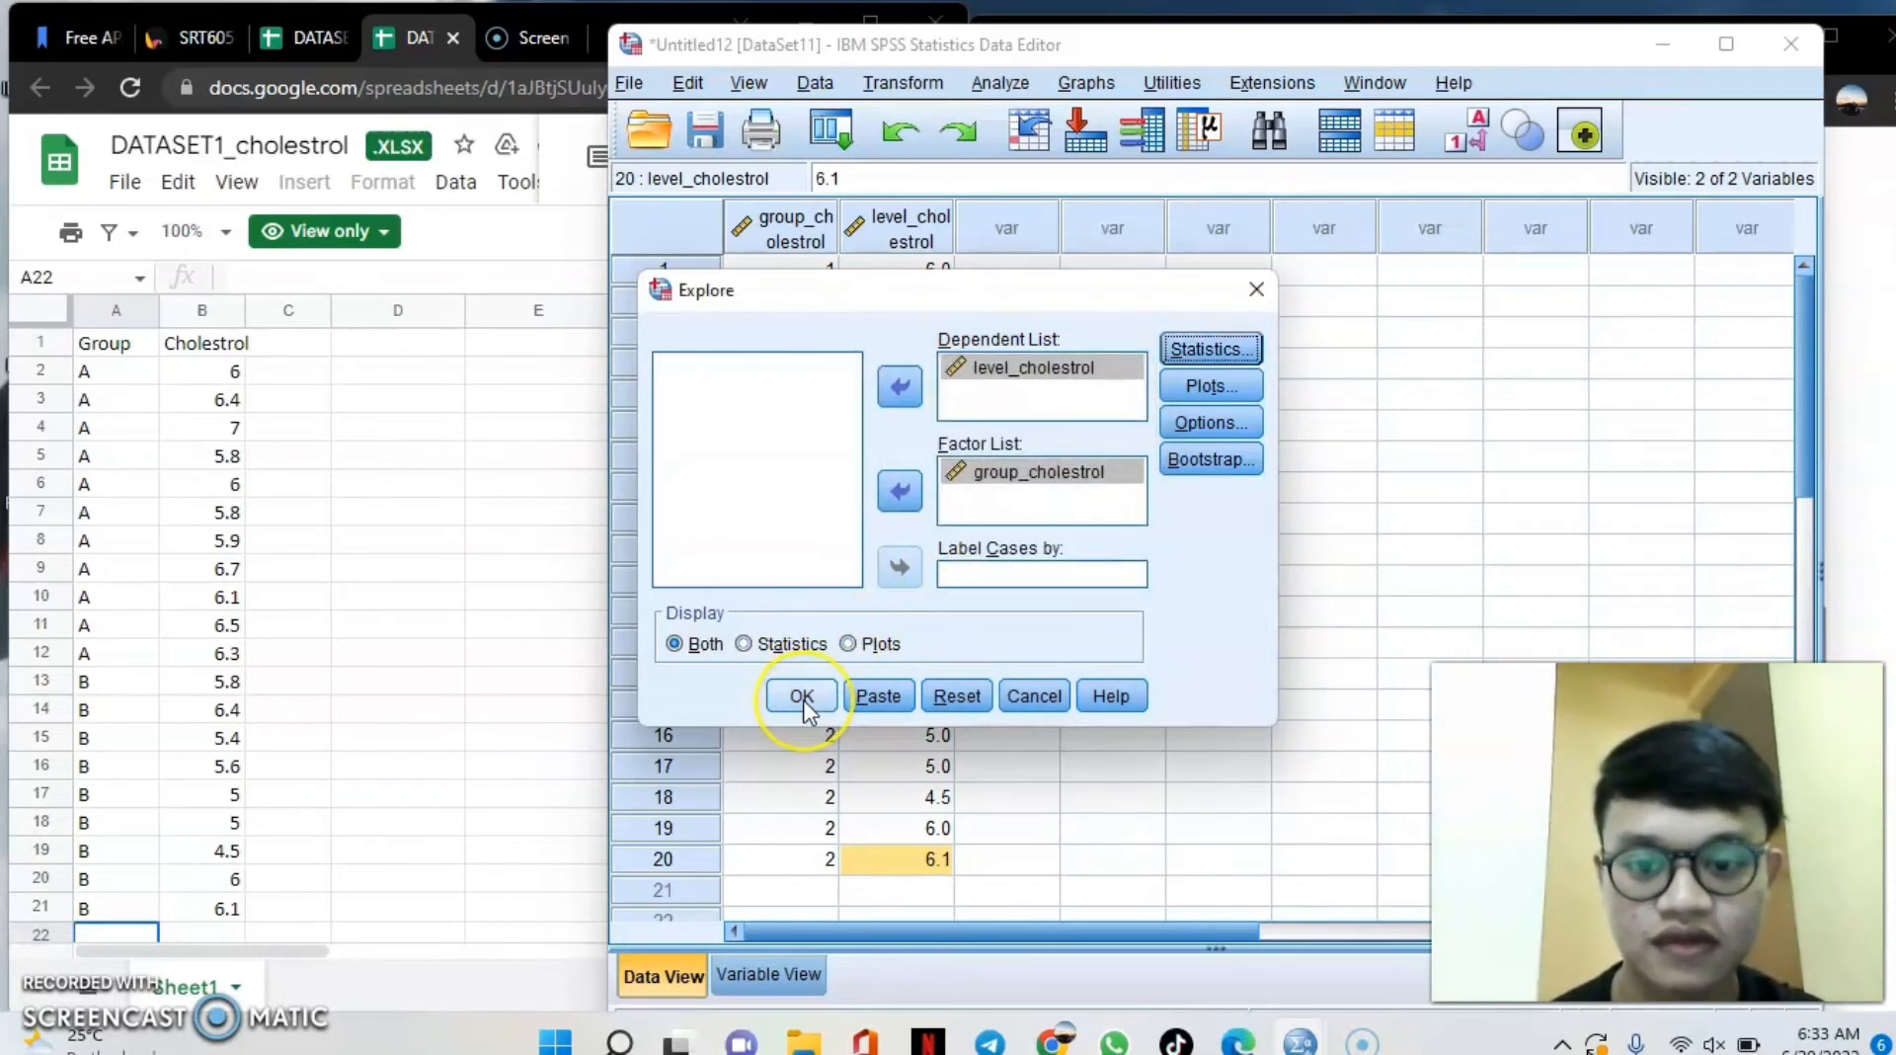
left_click(1203, 385)
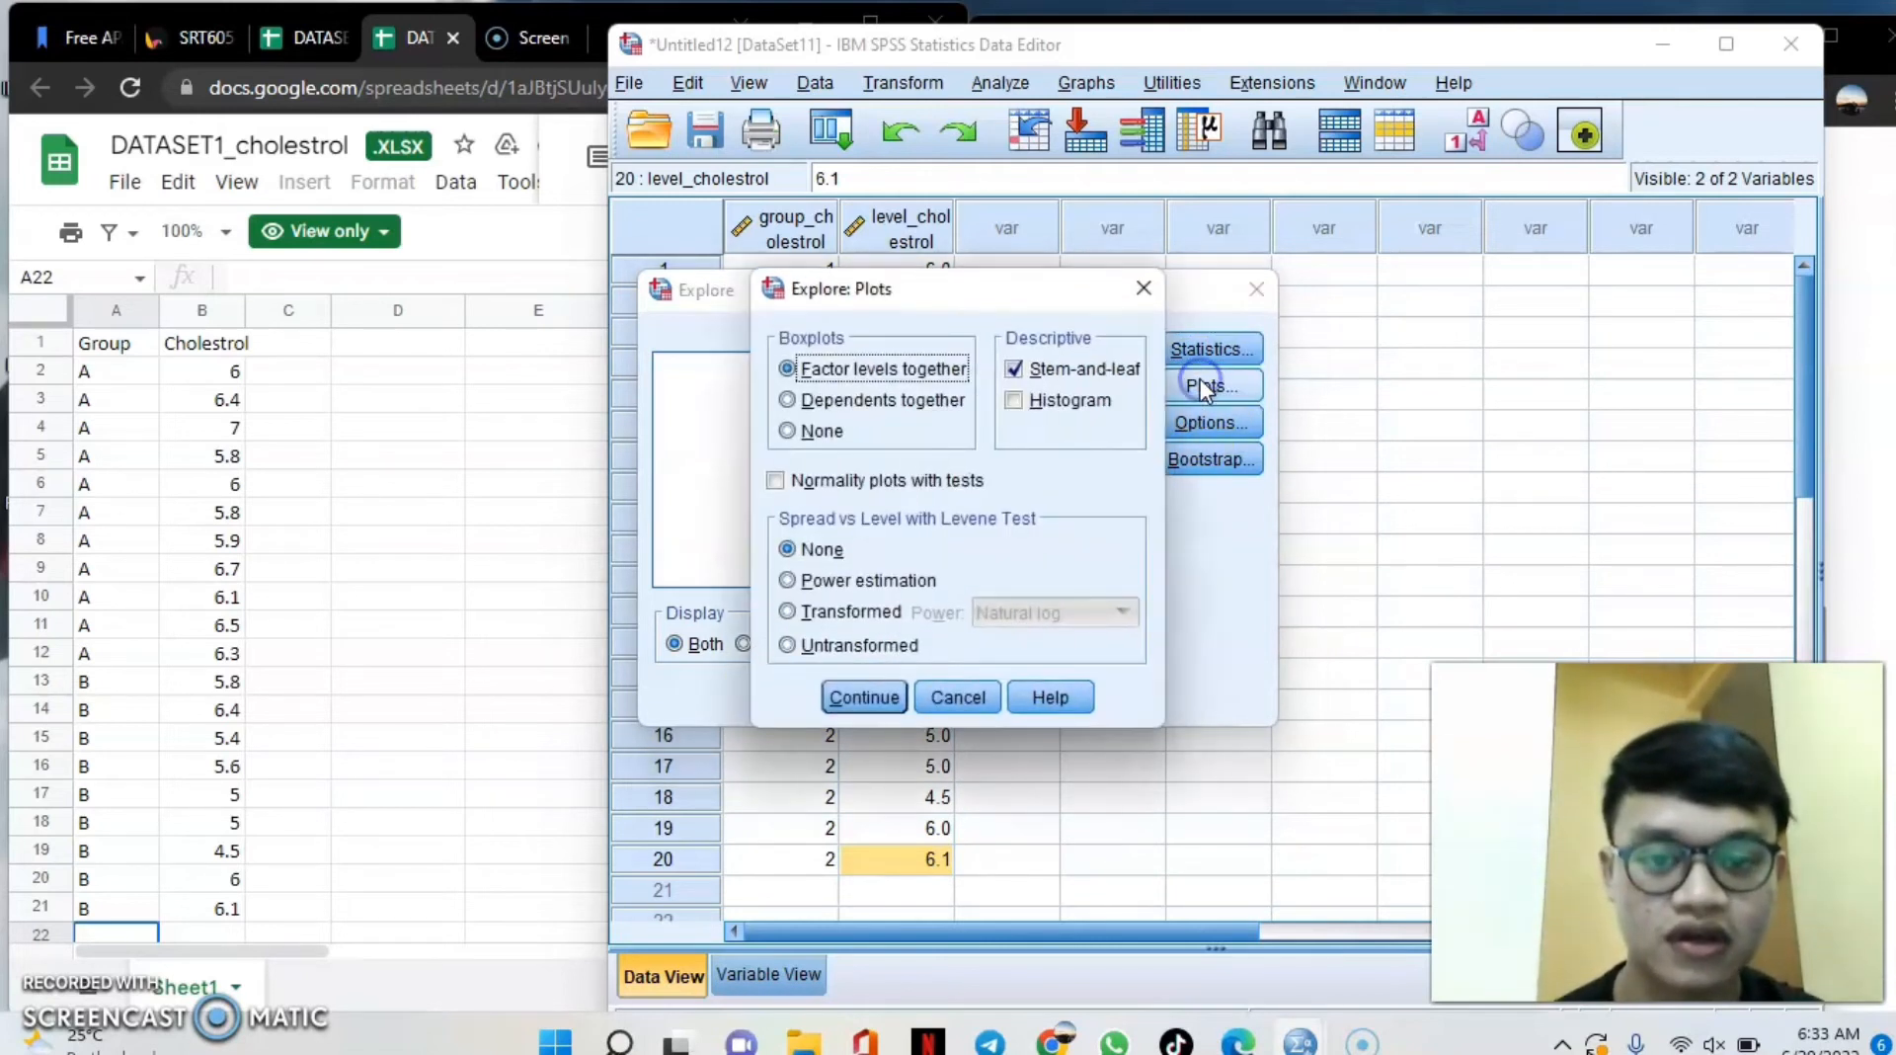
left_click(1017, 401)
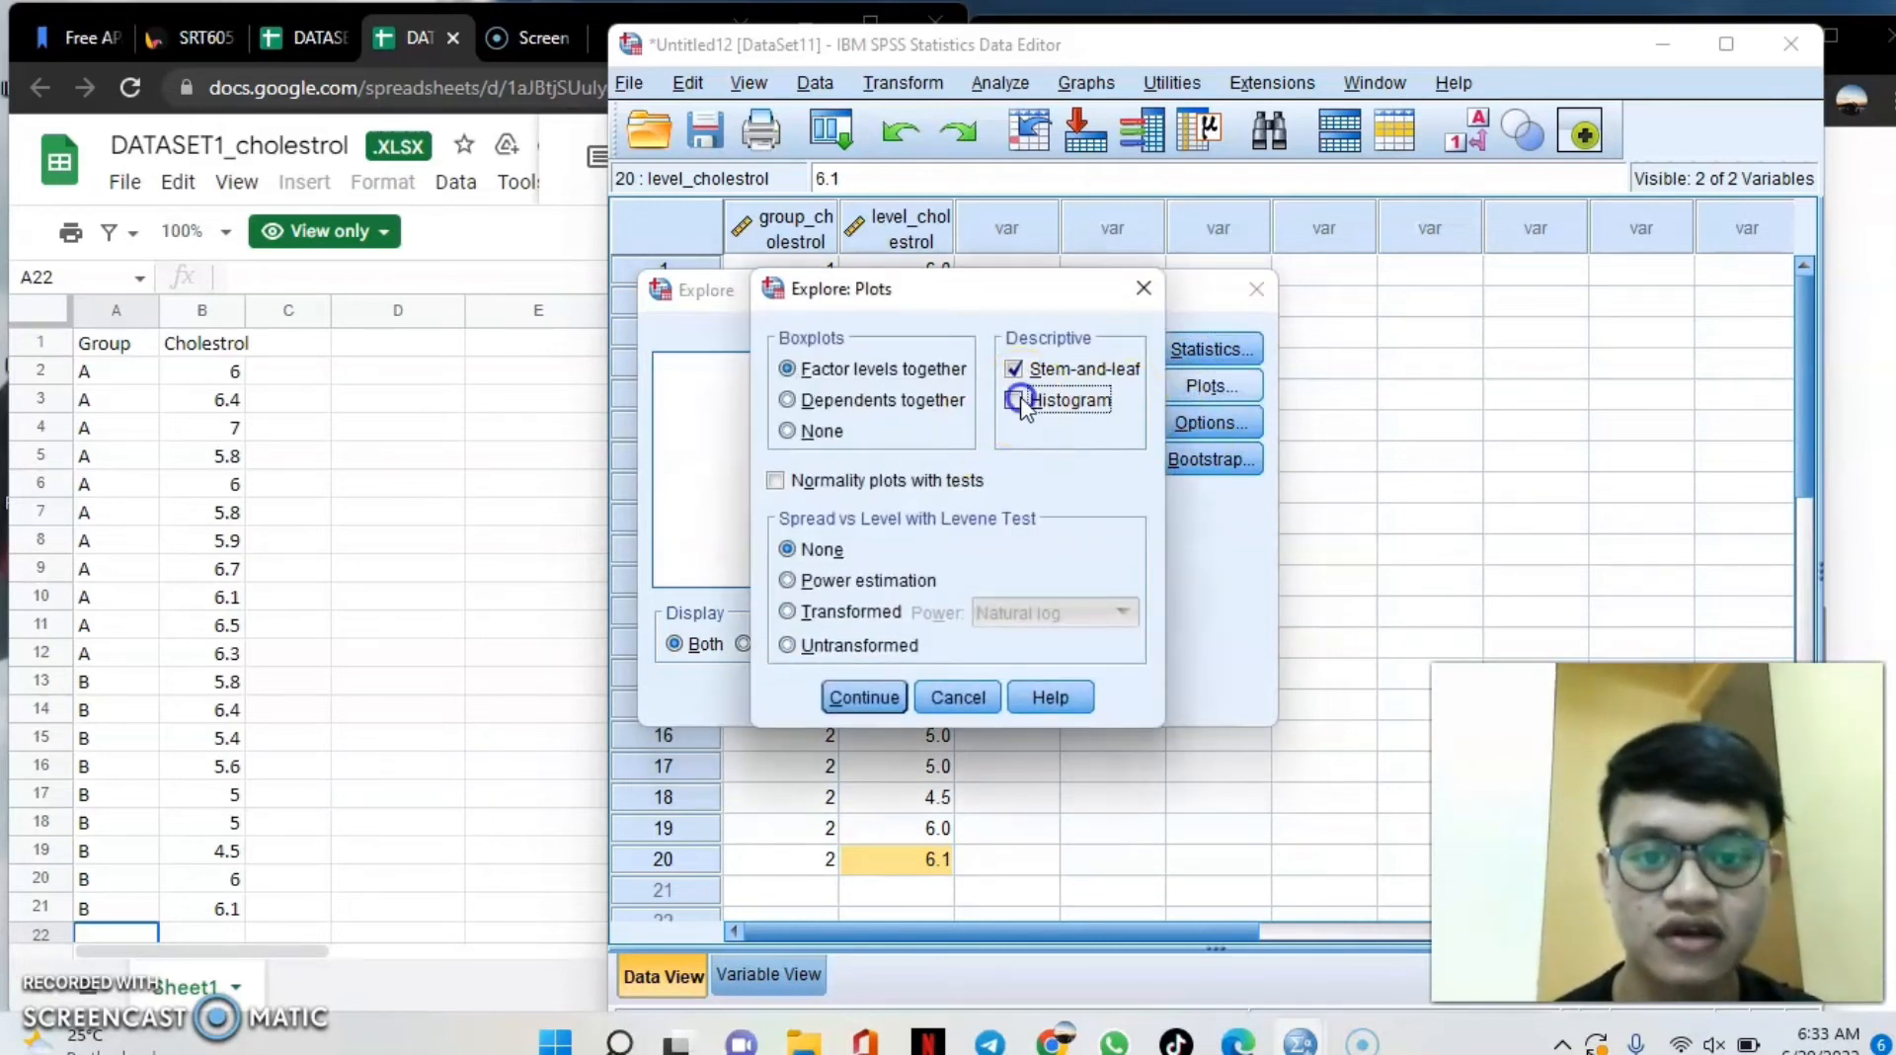
left_click(776, 482)
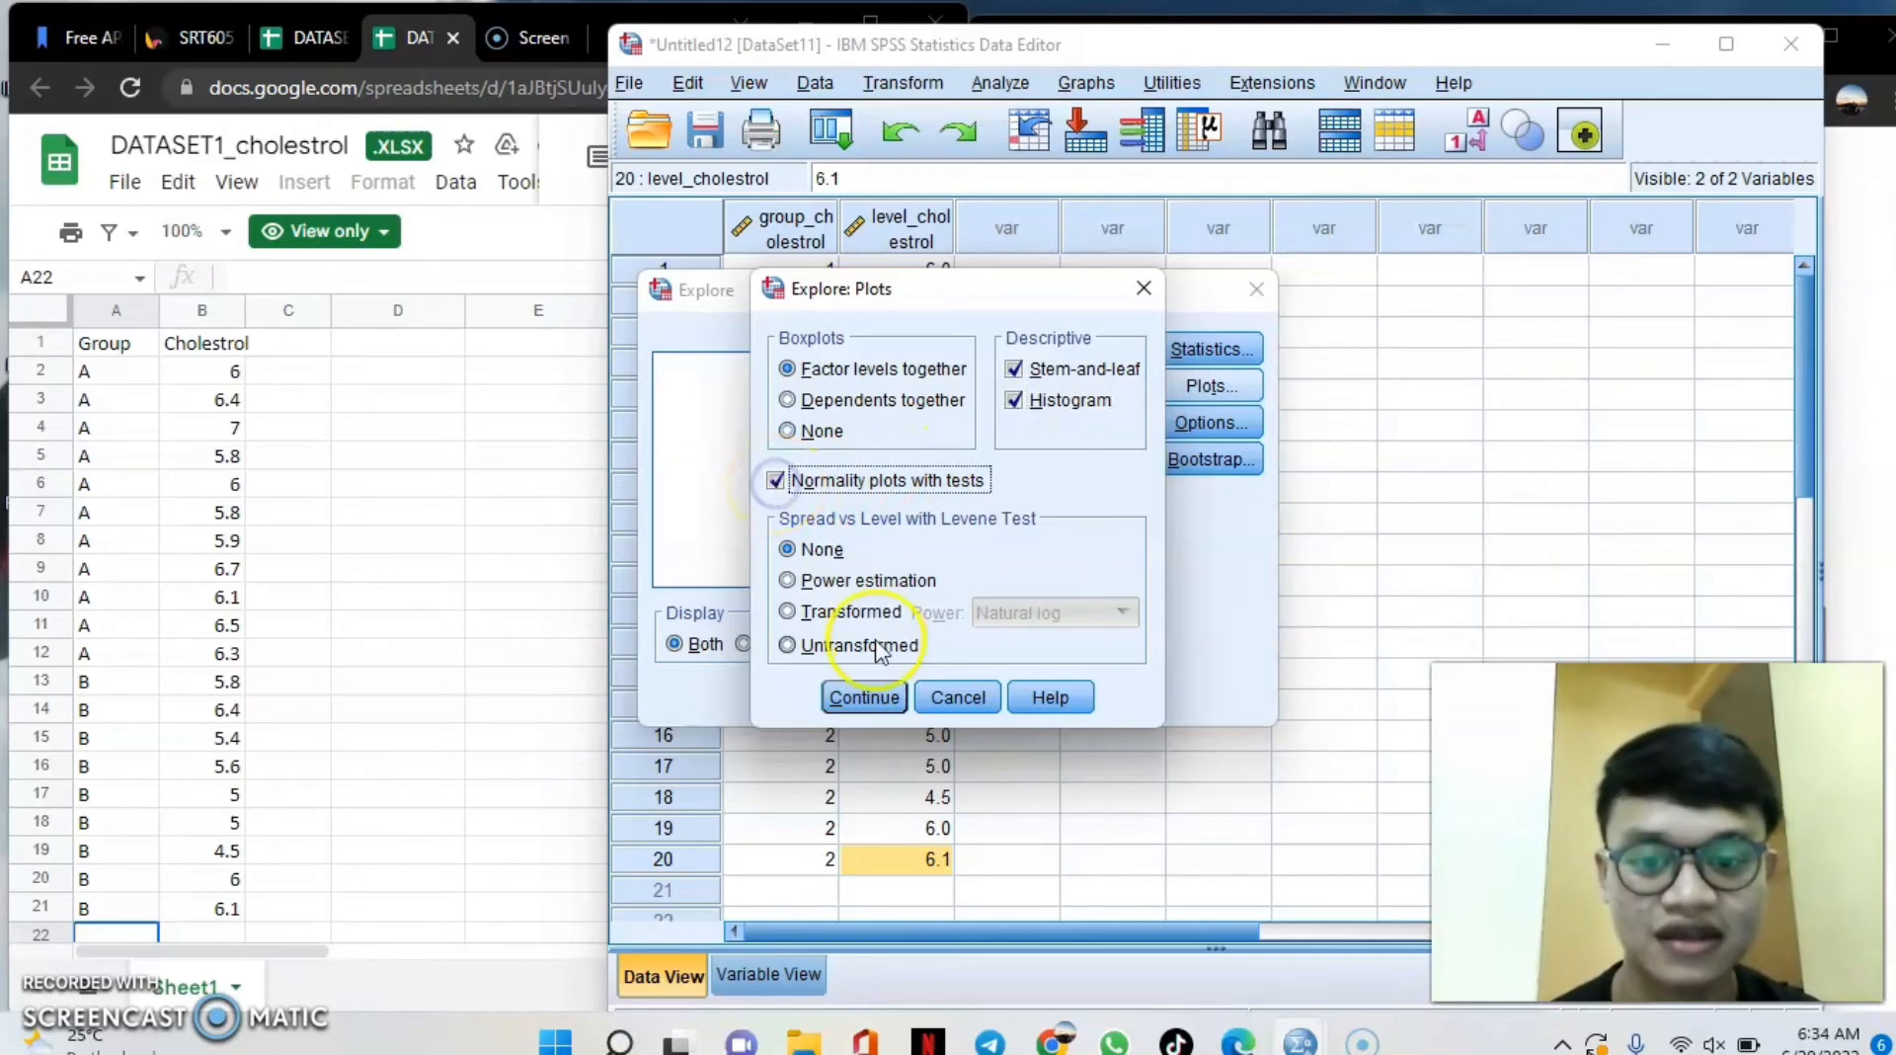
left_click(854, 701)
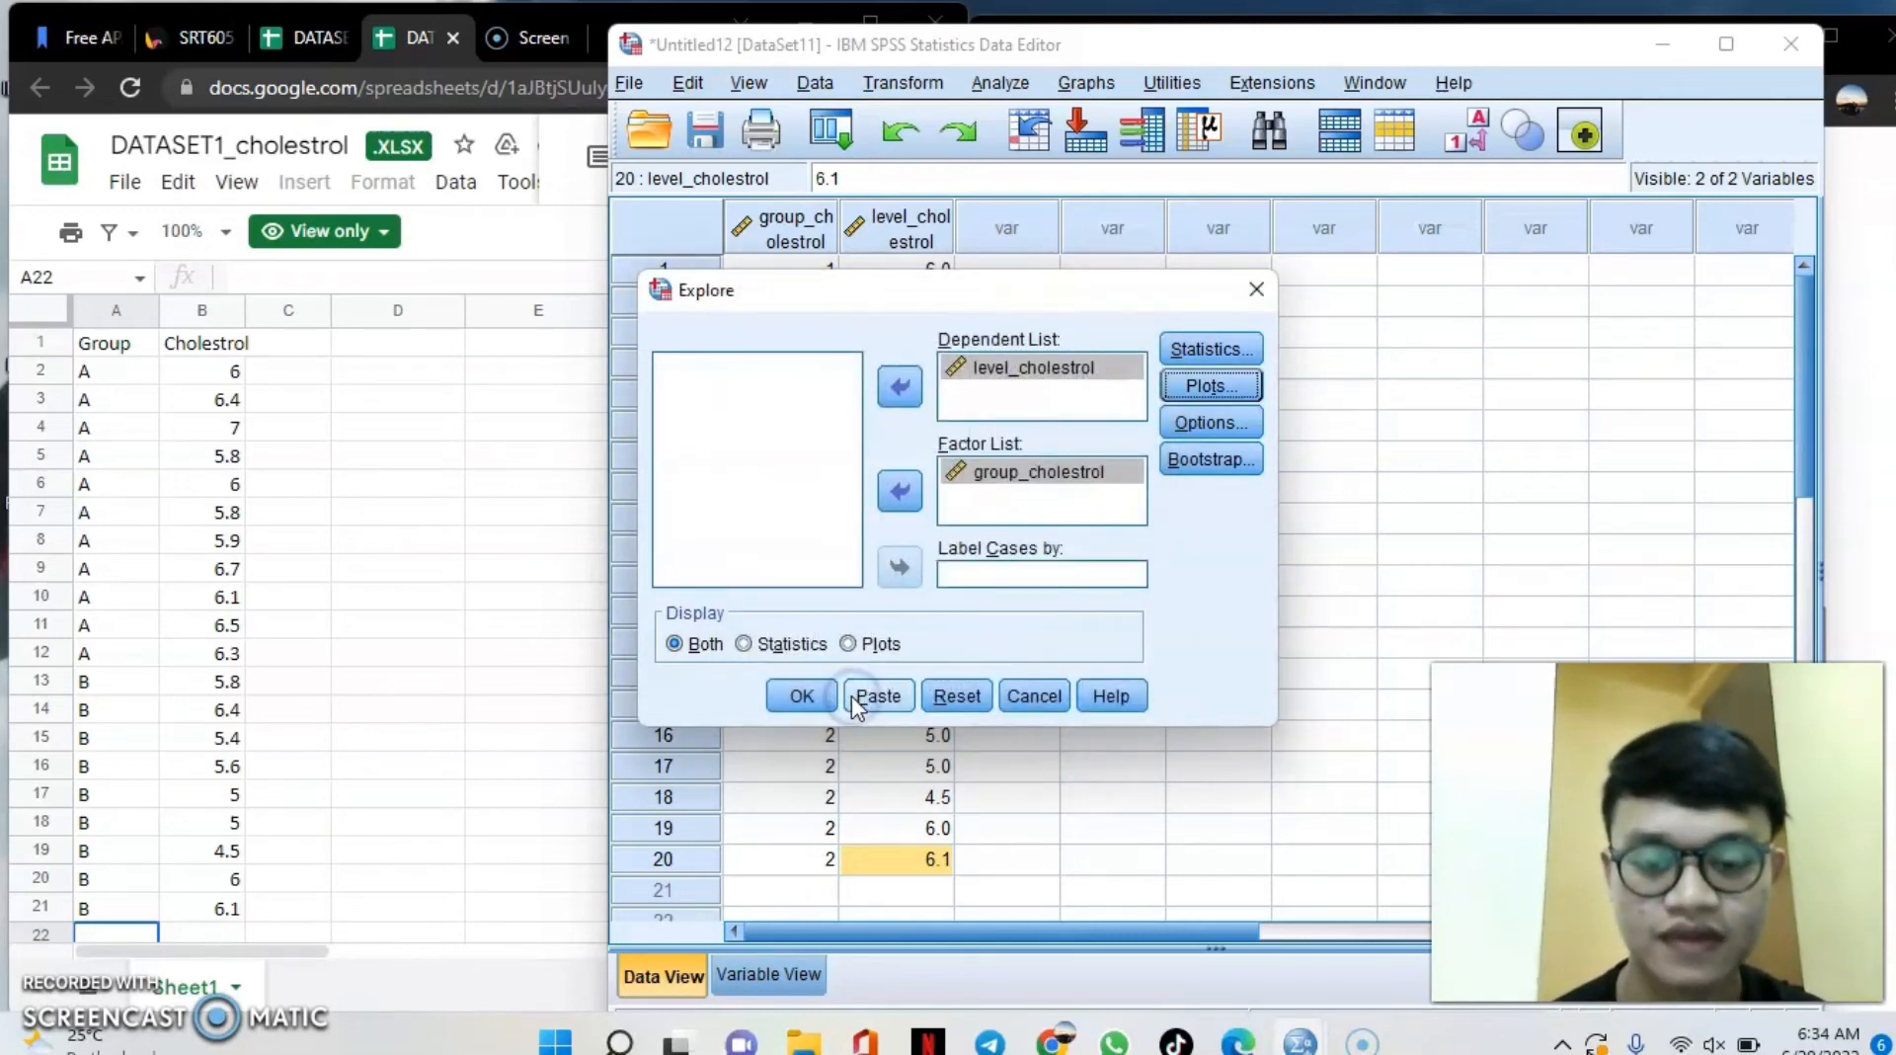
left_click(800, 696)
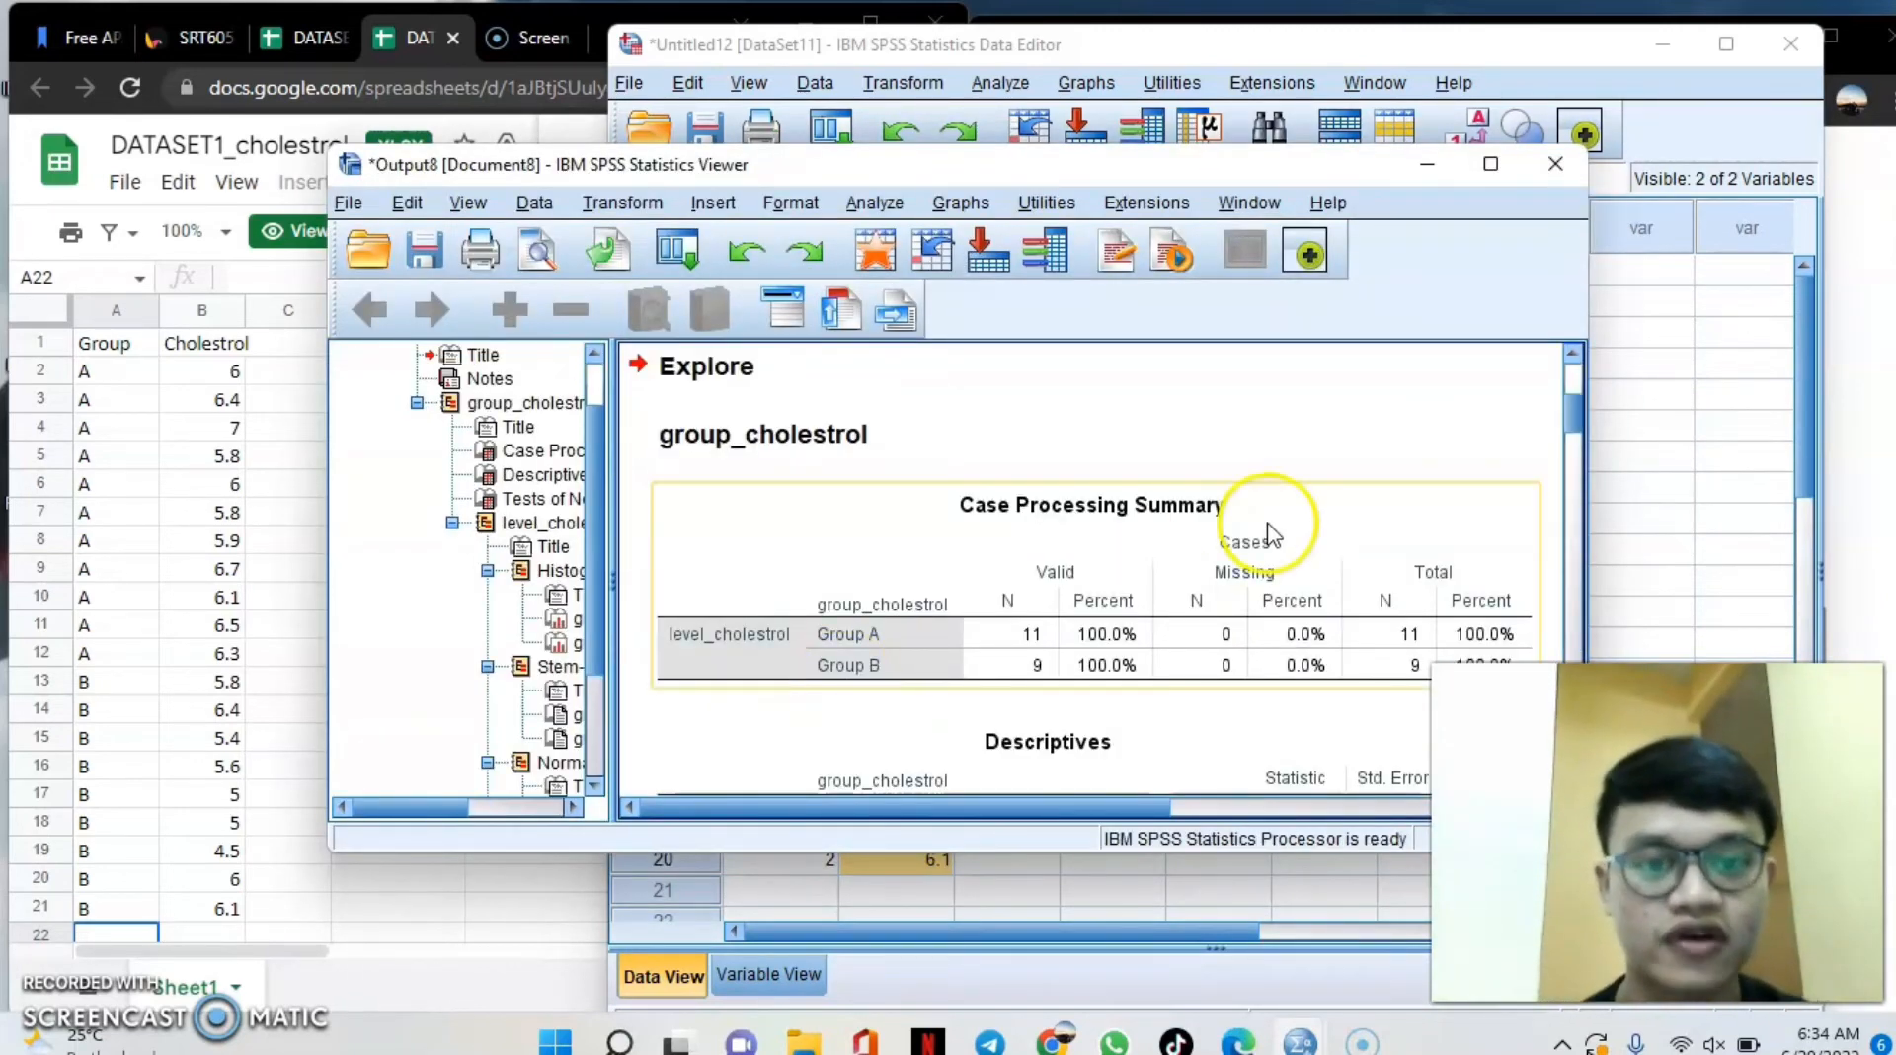
Examine the Tests of Normality table in the Explore output, including the Shapiro-Wilk significance for both groups.
left_click(1492, 171)
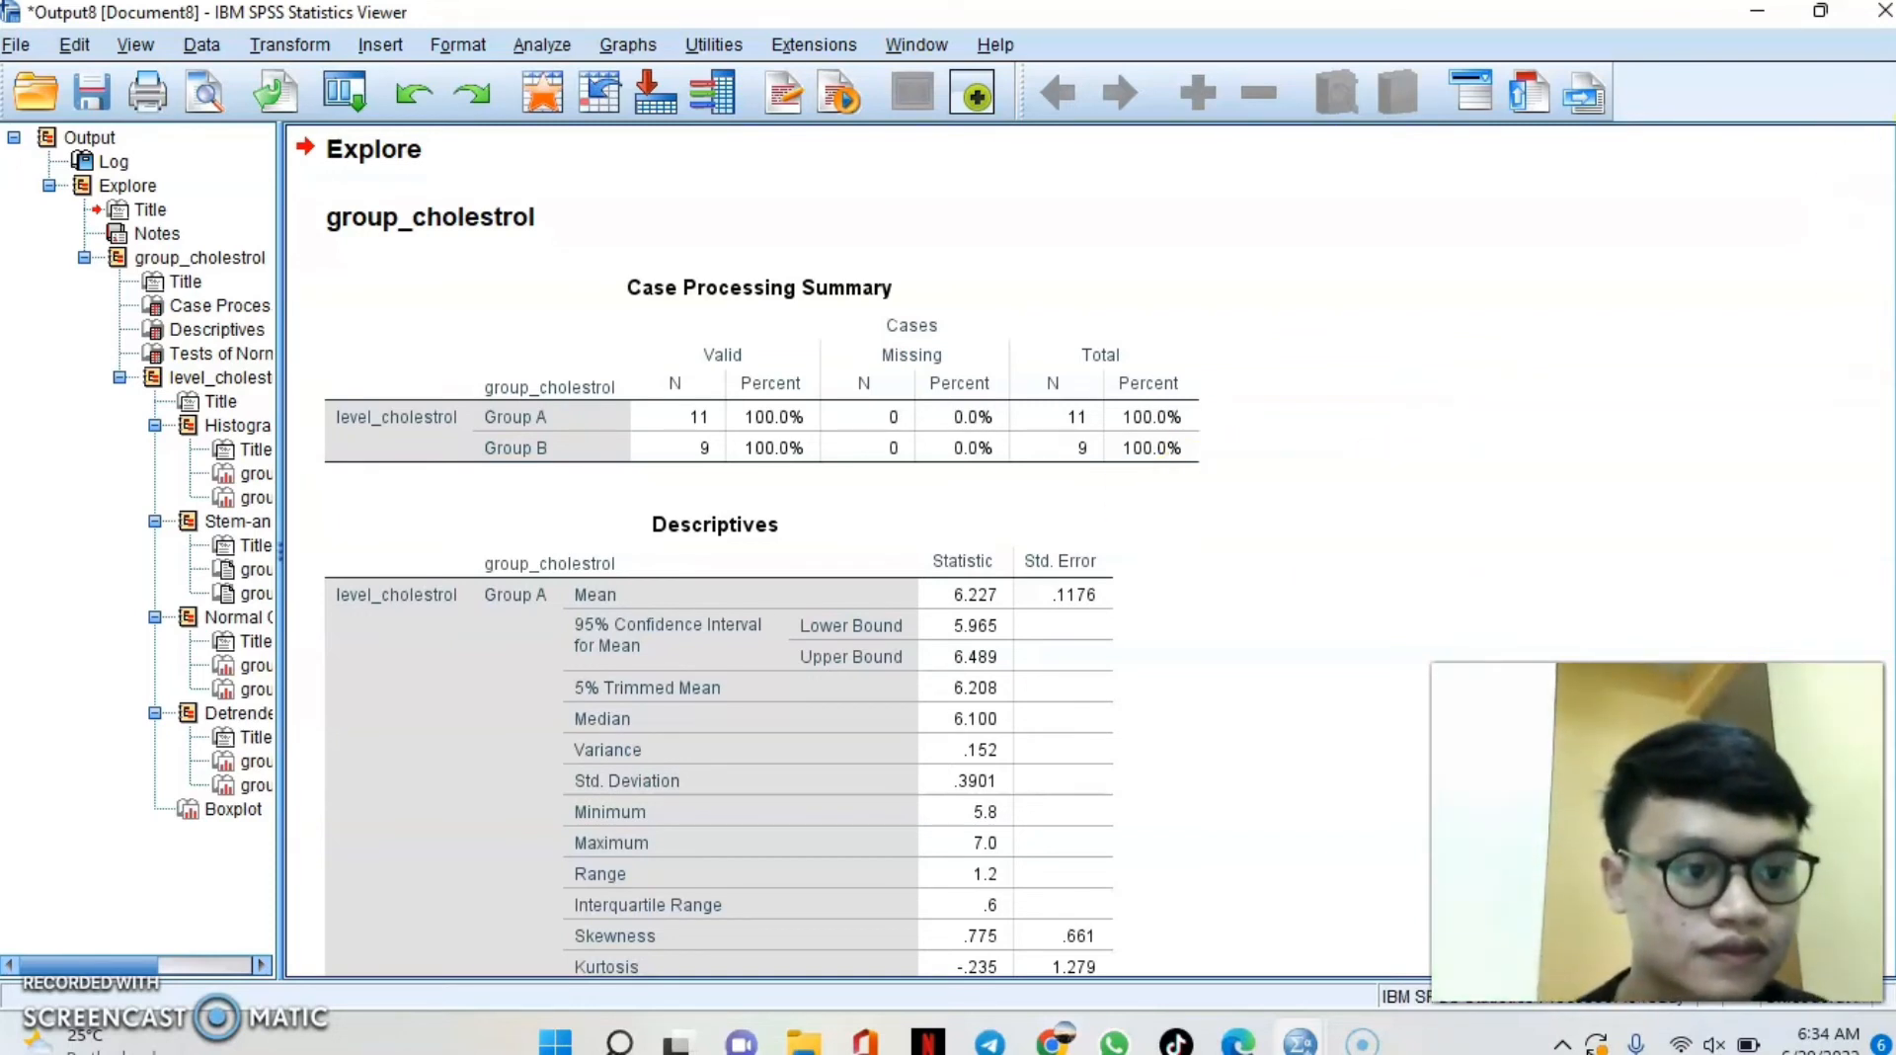
left_click(1820, 11)
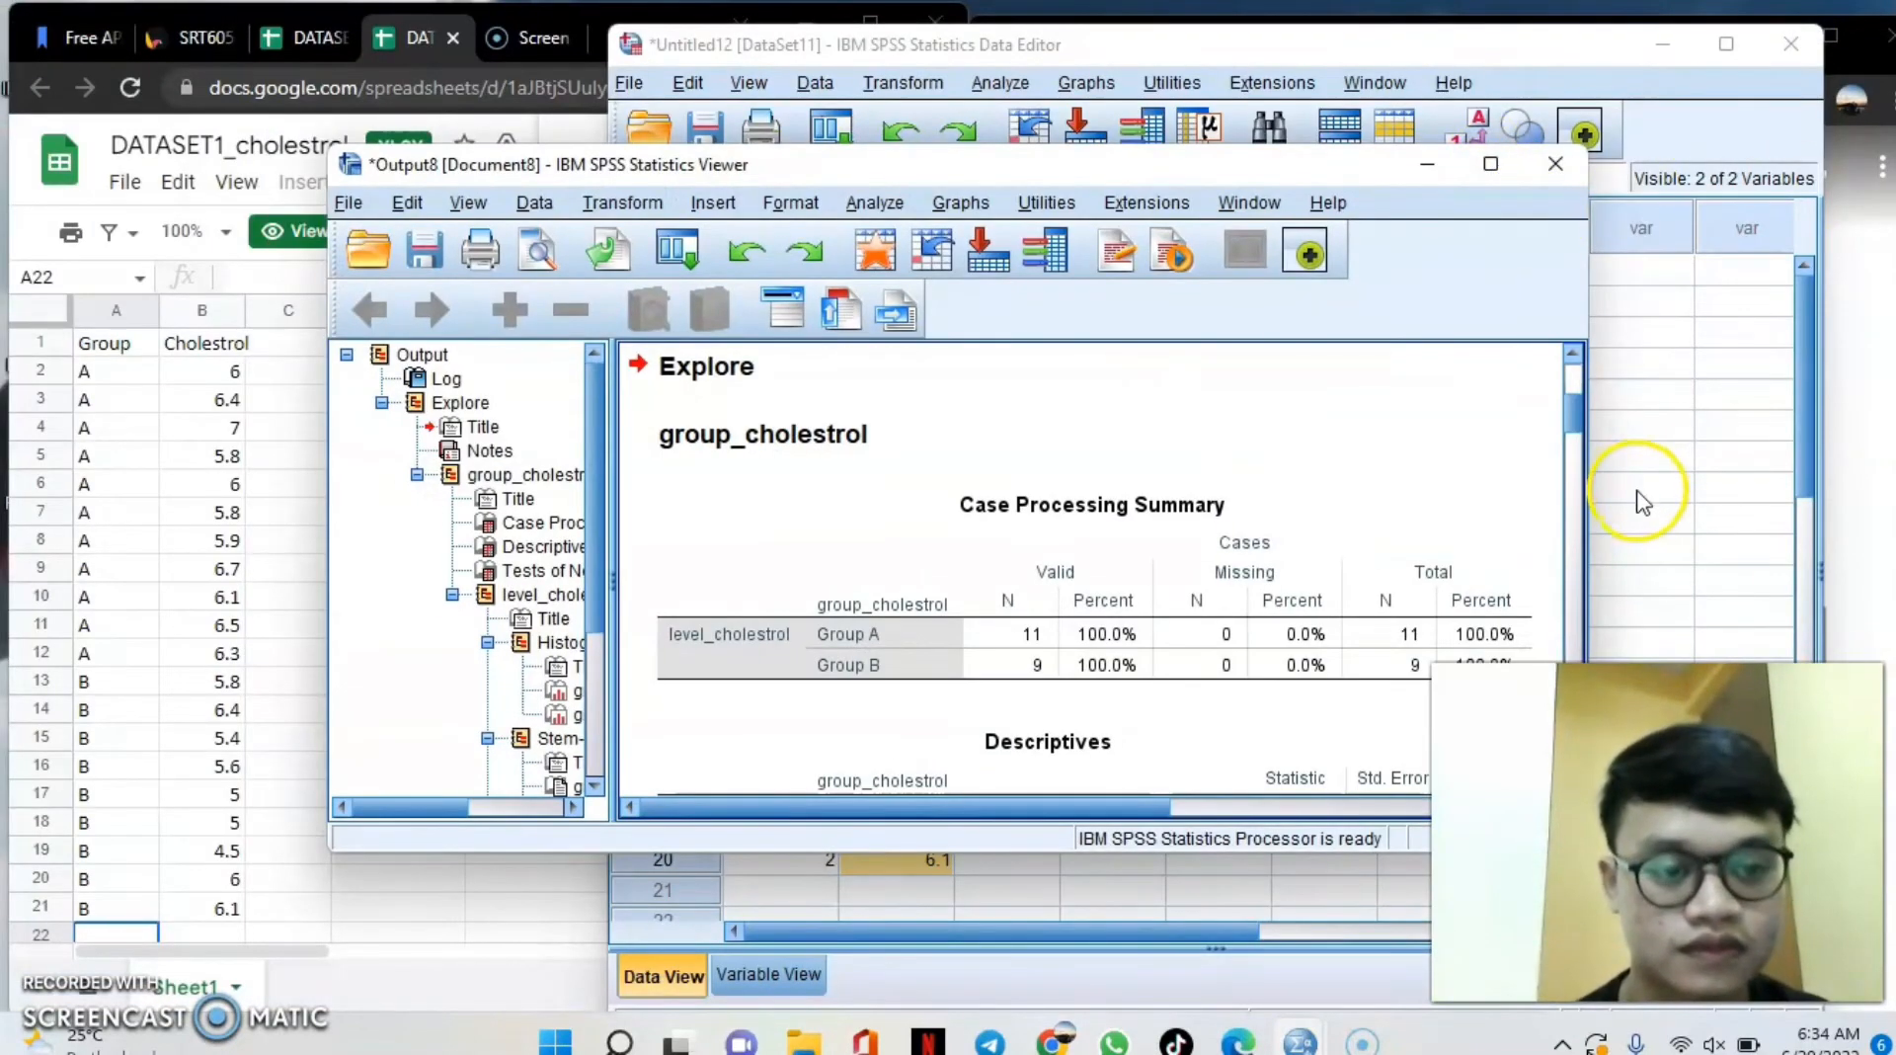
left_click_drag(1581, 414, 1575, 496)
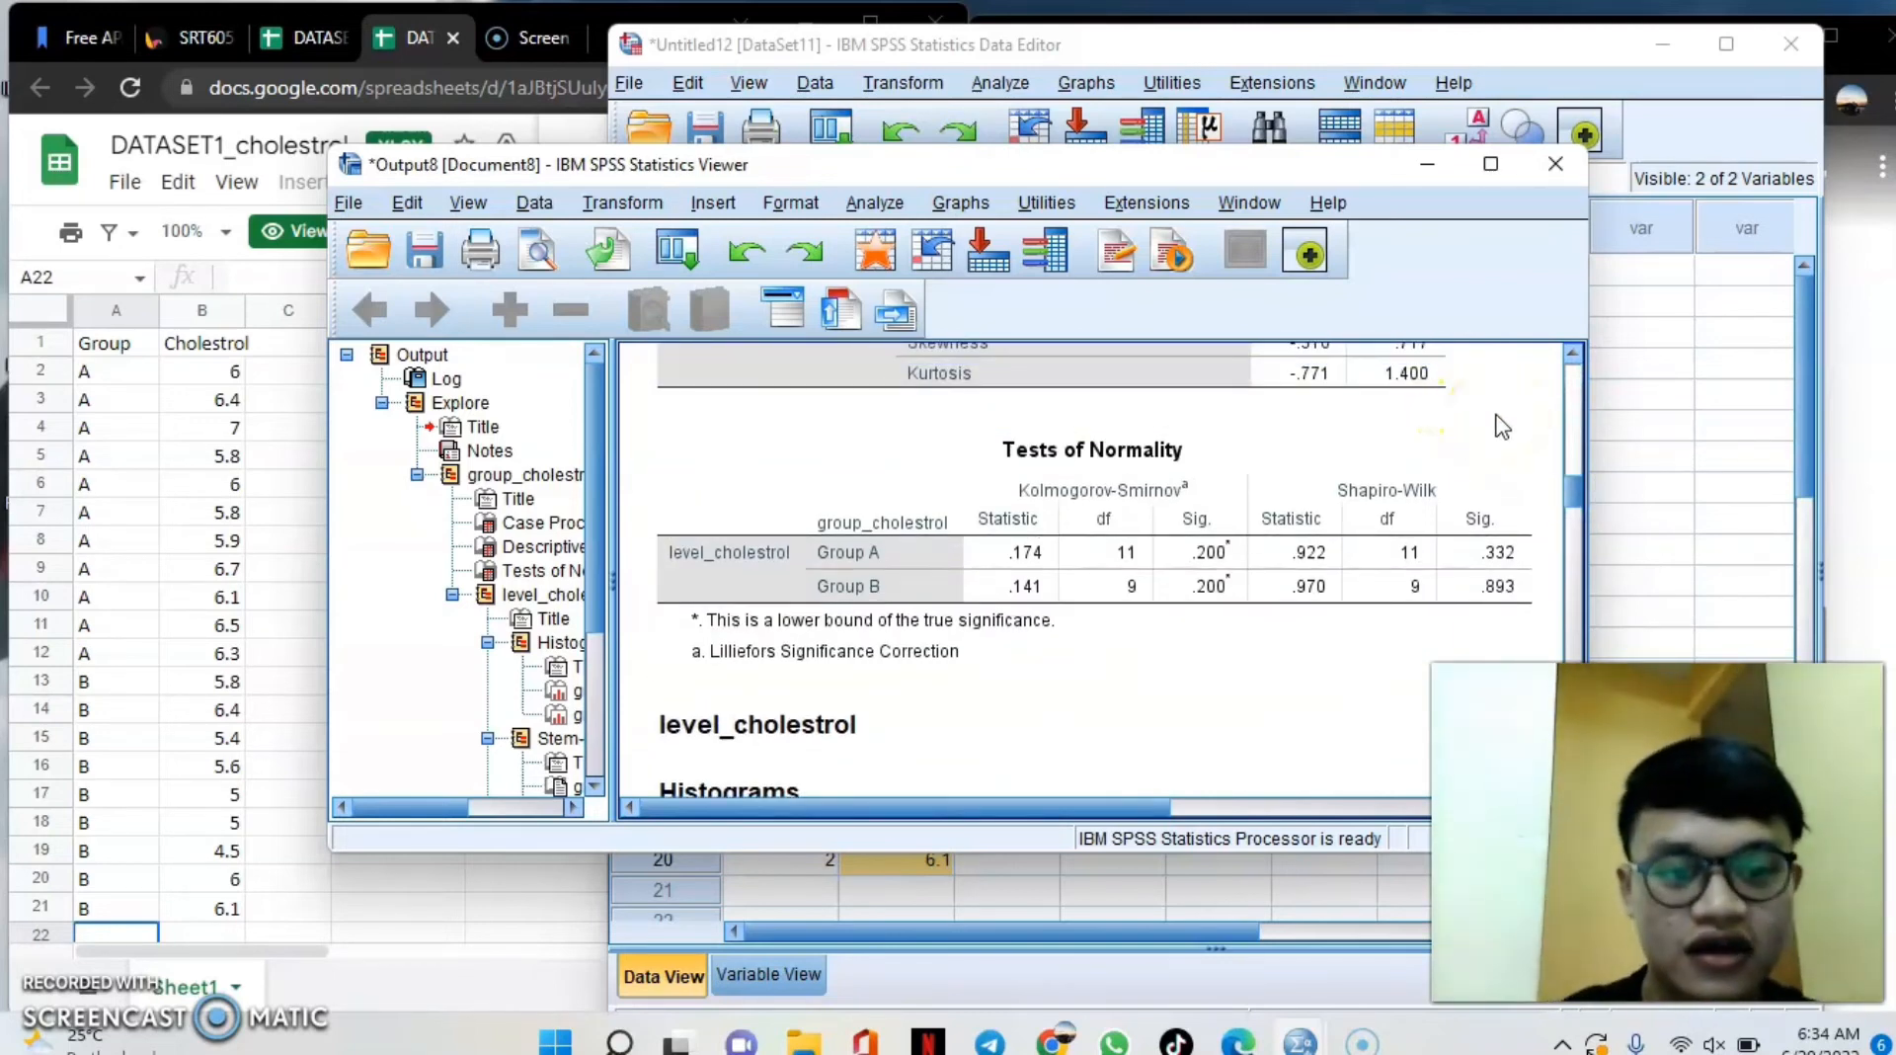
left_click(1394, 504)
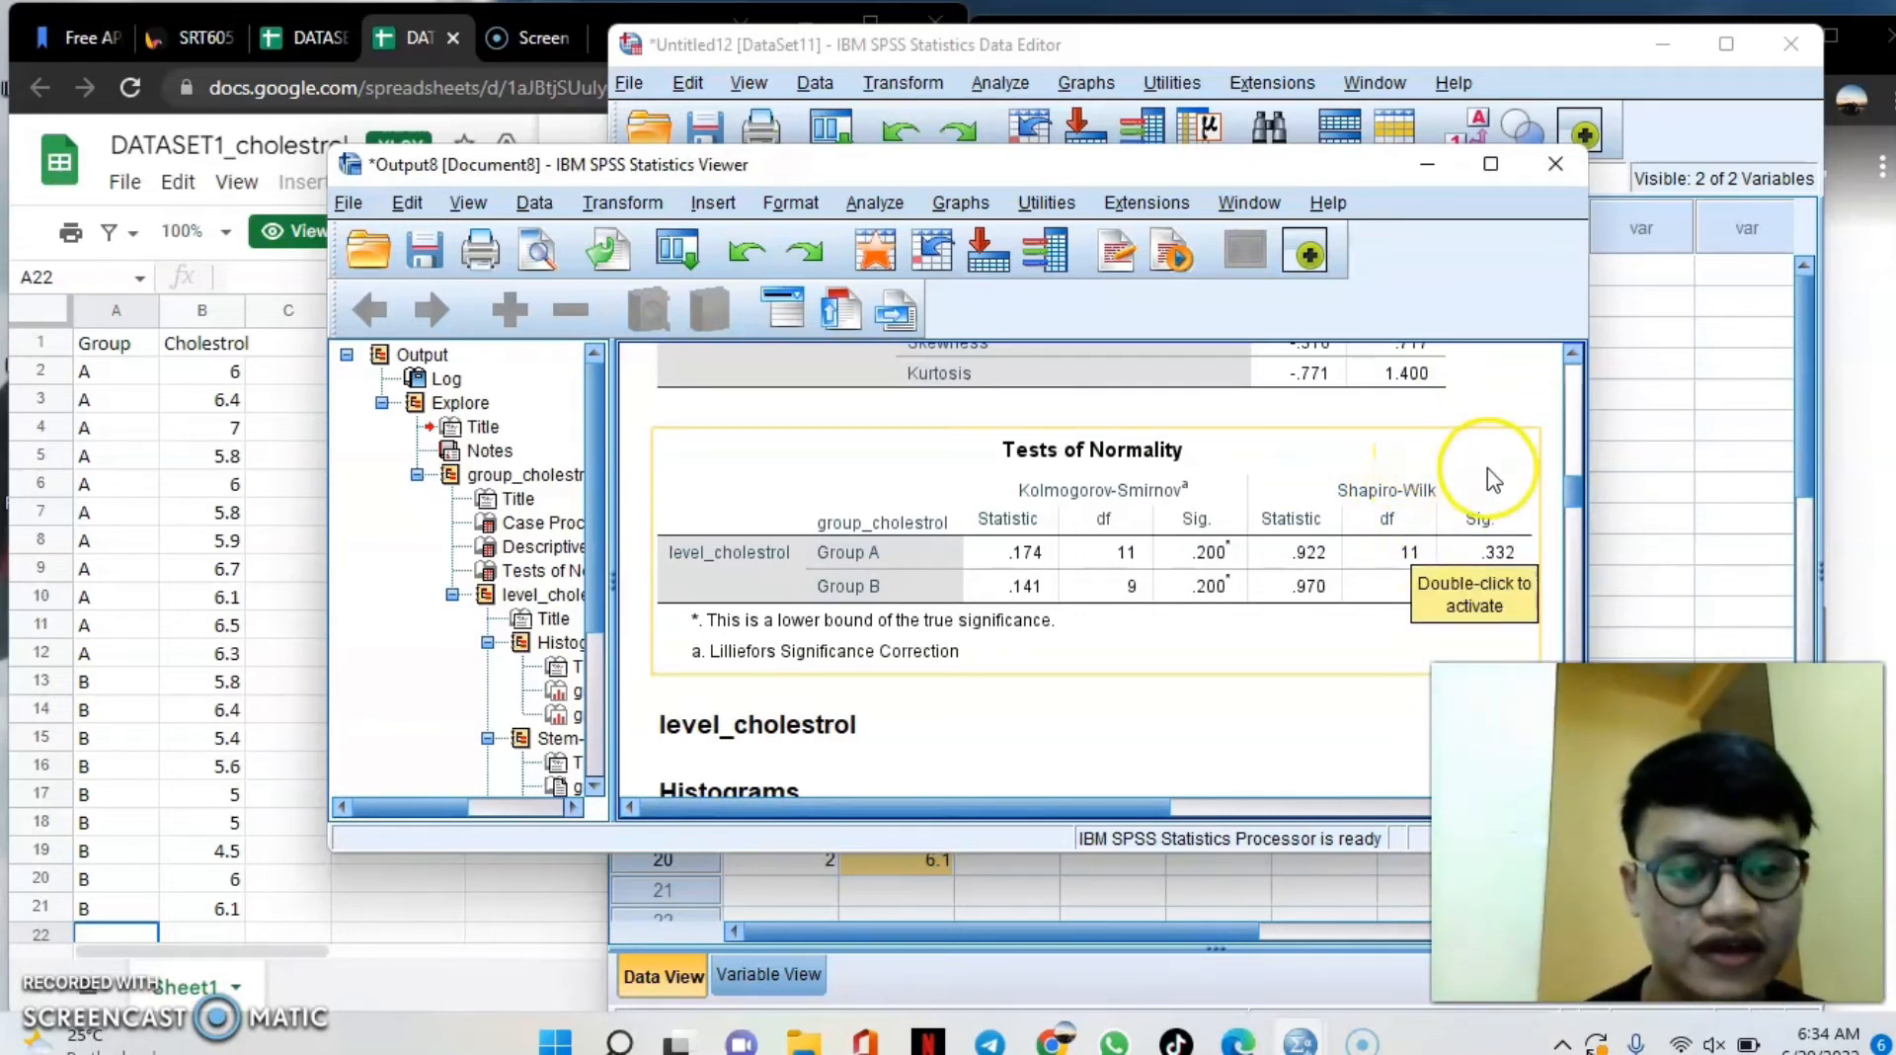
left_click(1283, 691)
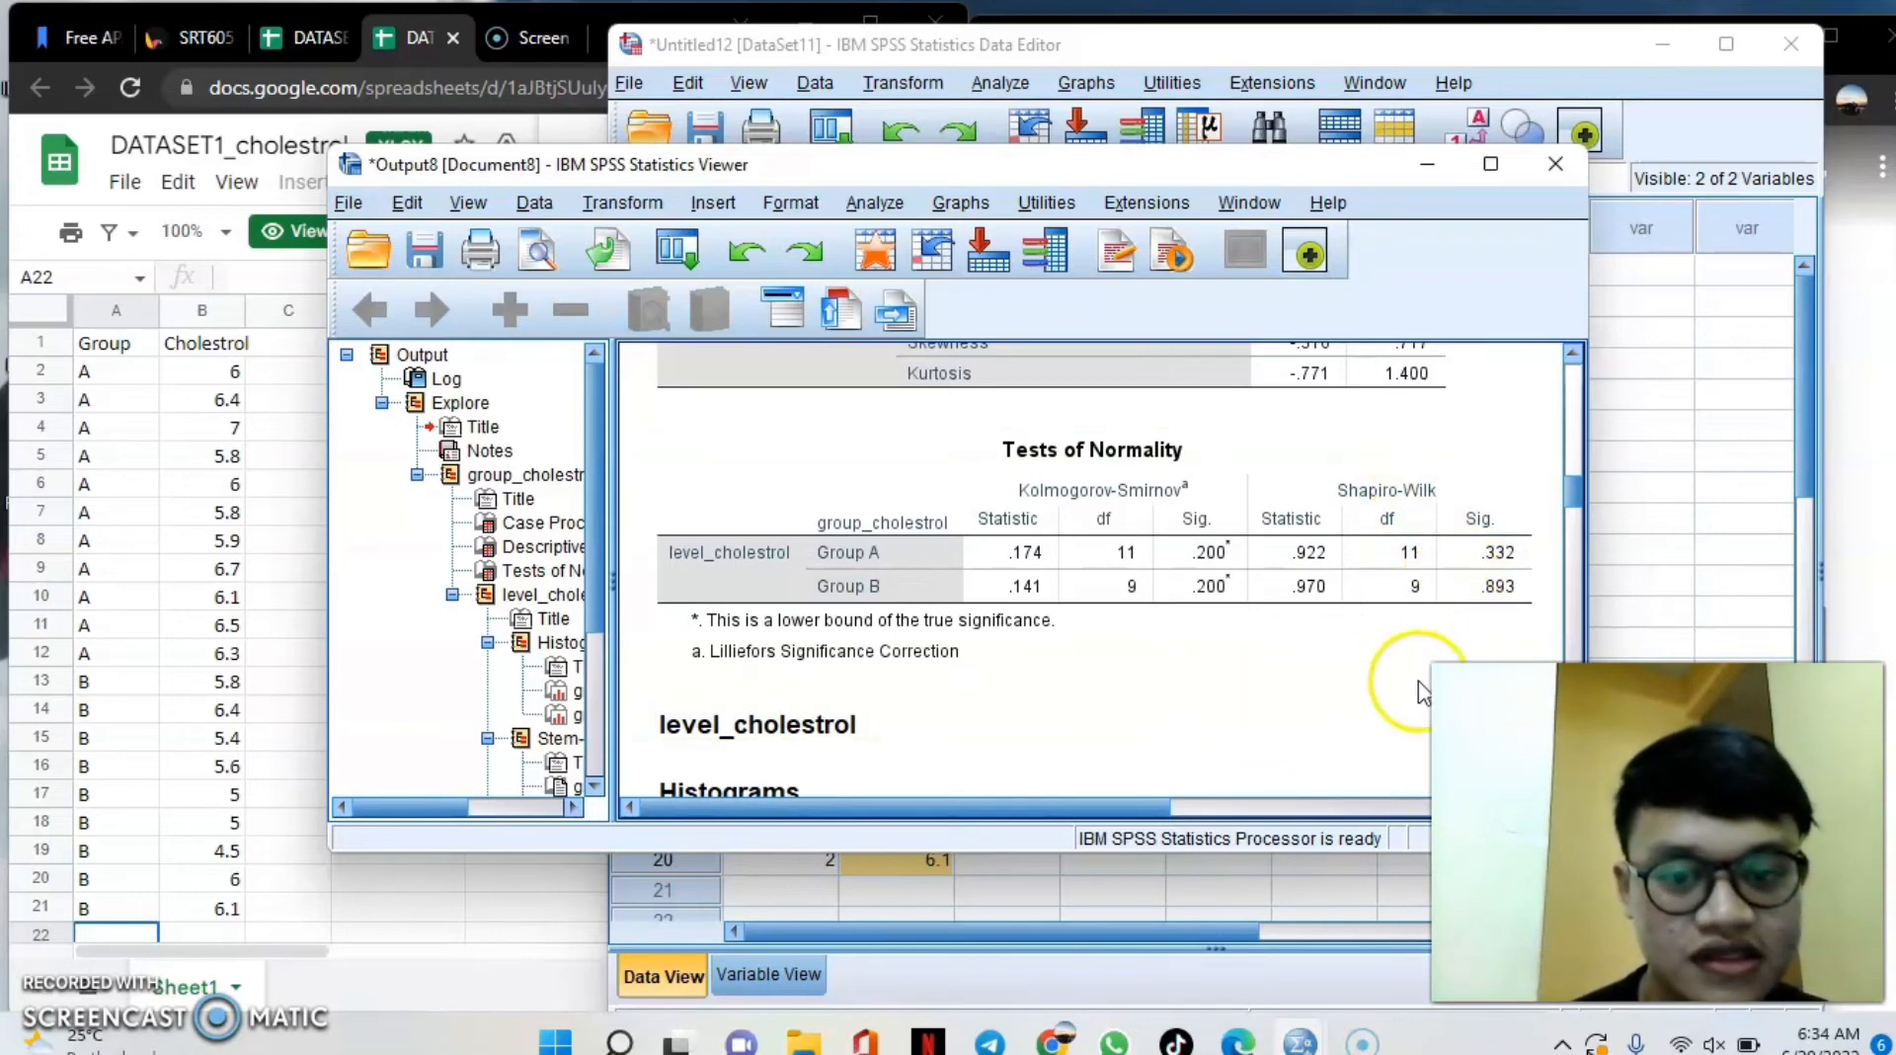
left_click(1395, 691)
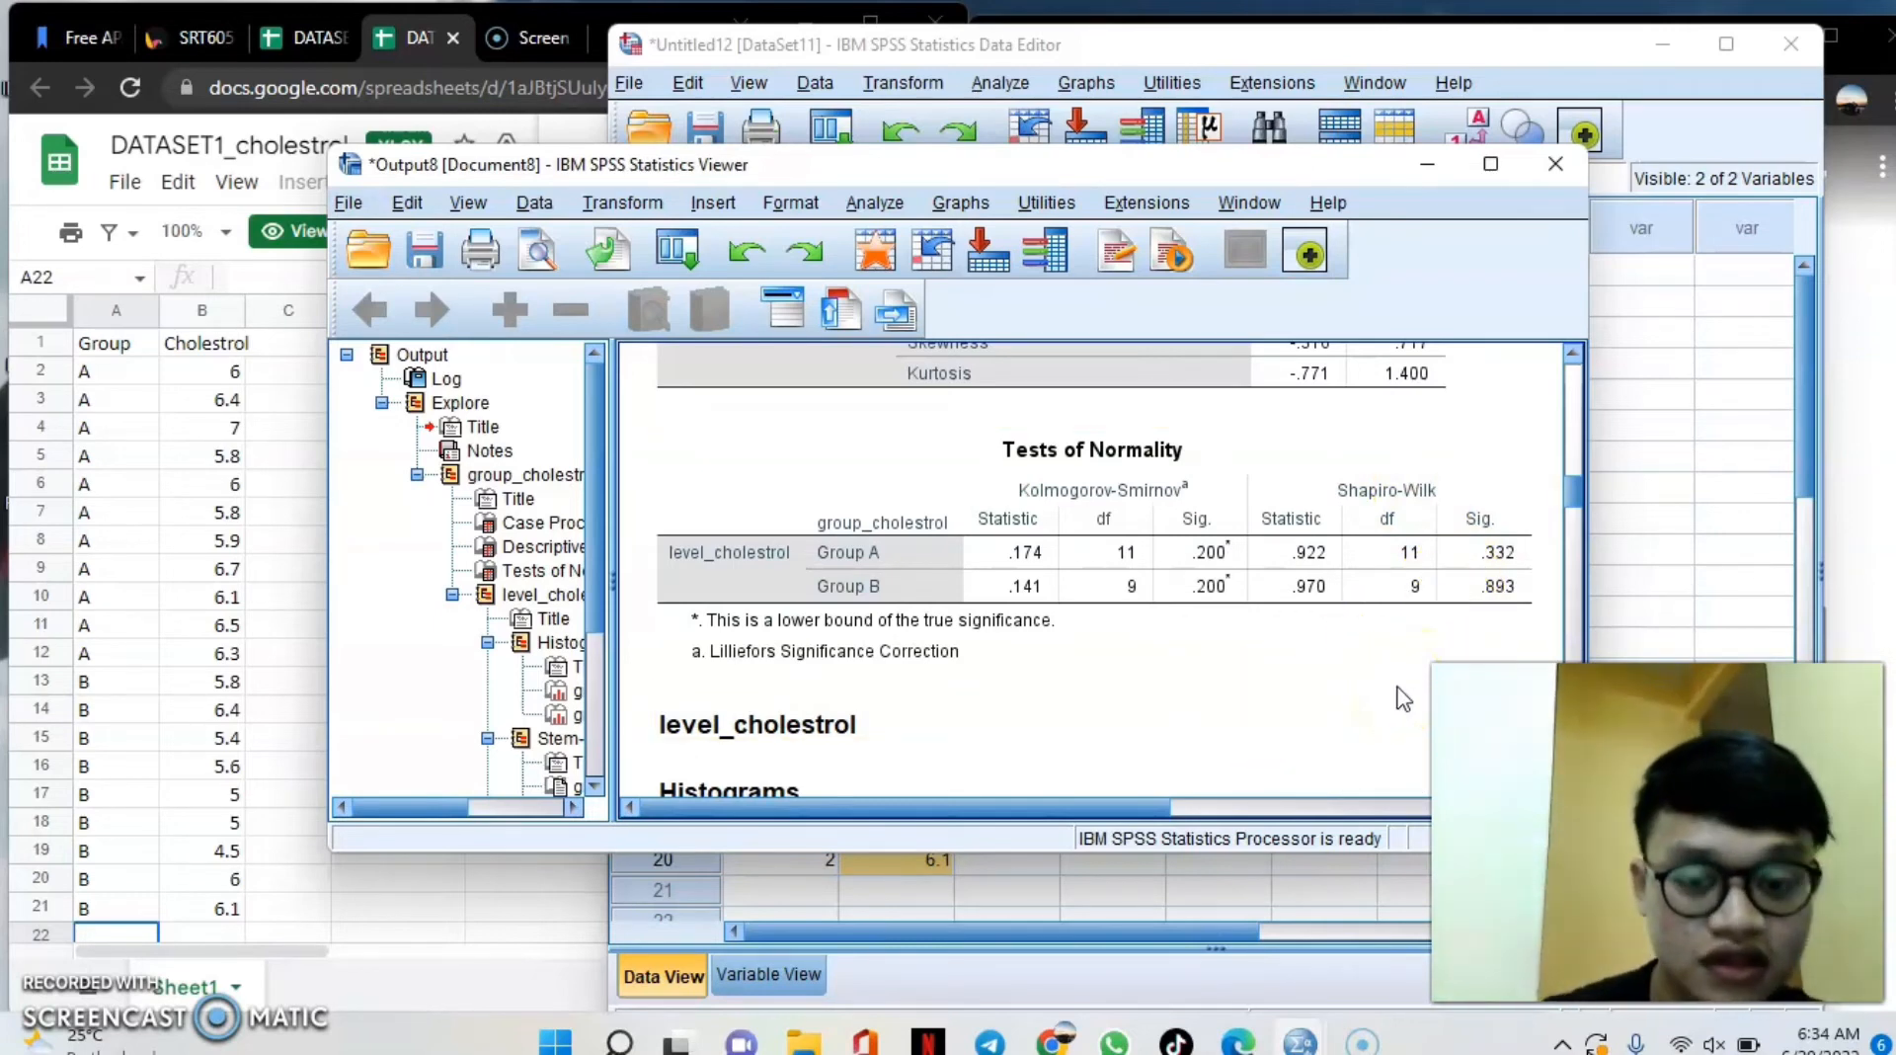
left_click(1472, 559)
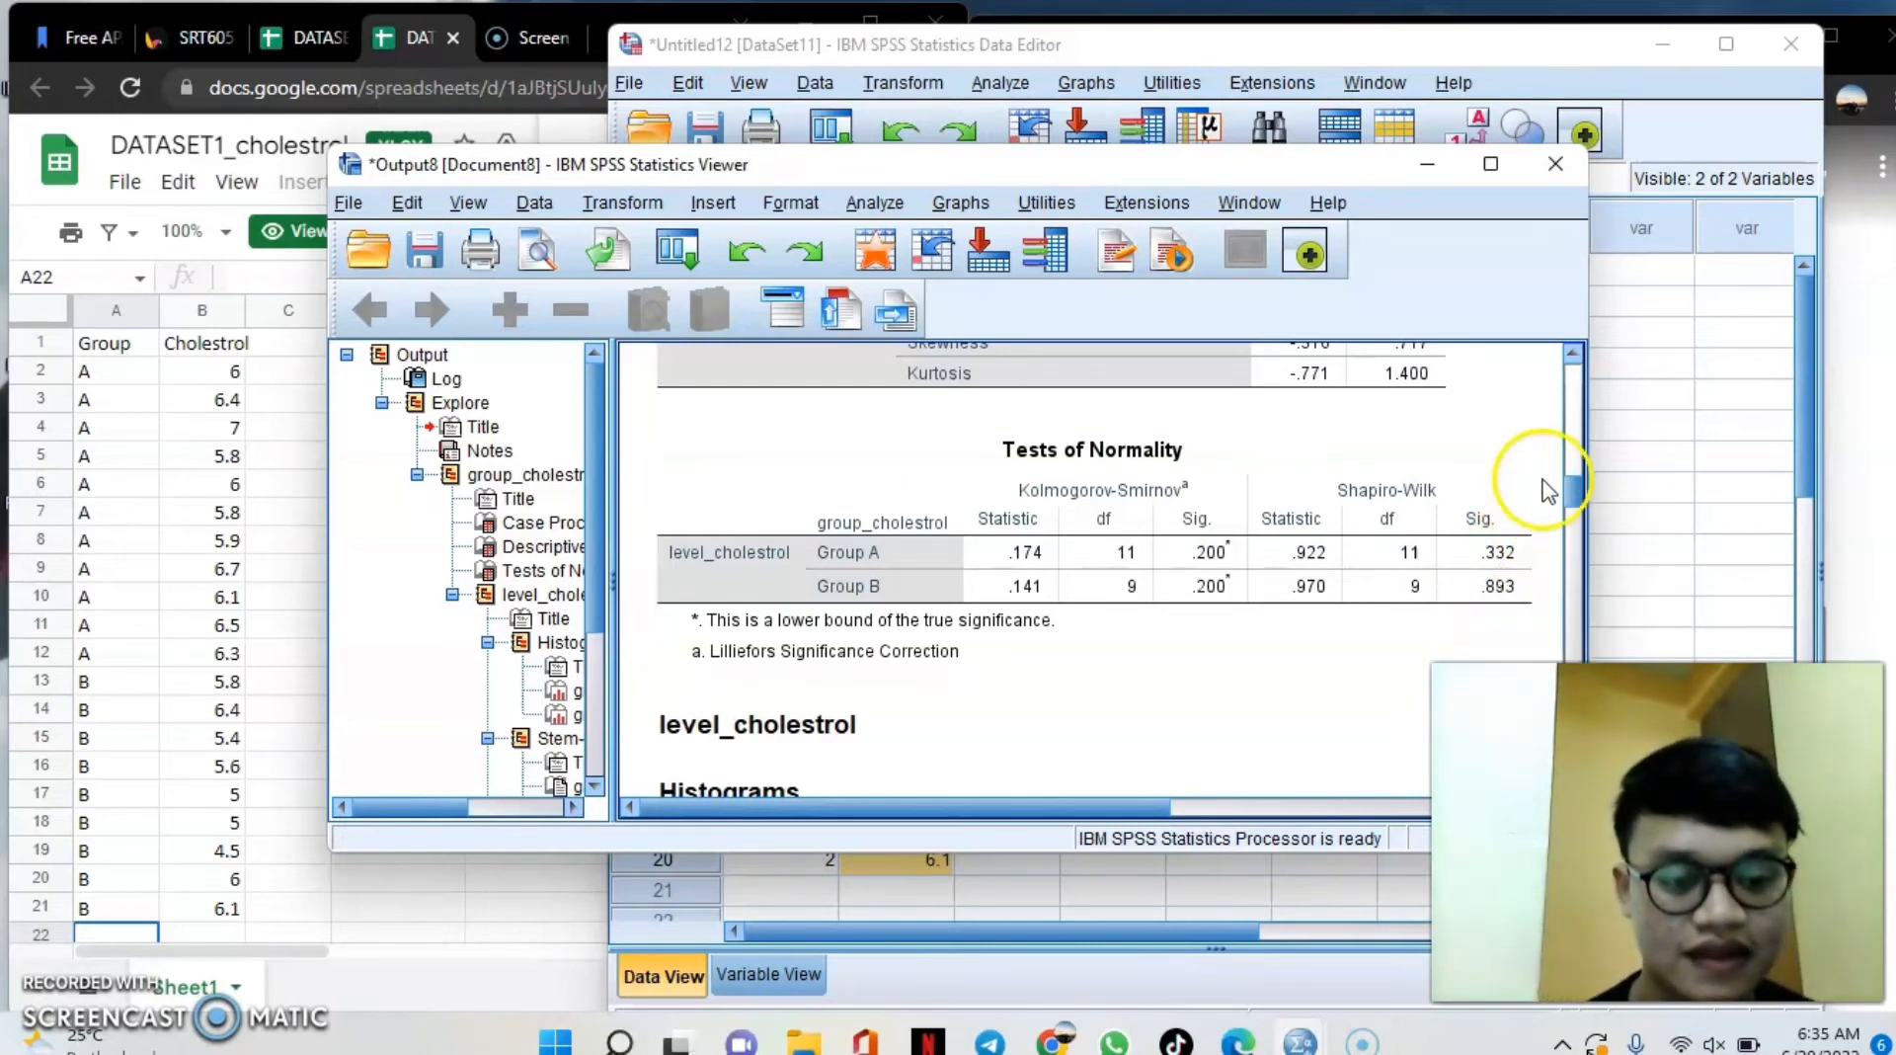
Examine the level_cholestrol histograms for Group A and Group B in the output.
left_click_drag(1571, 501, 1587, 558)
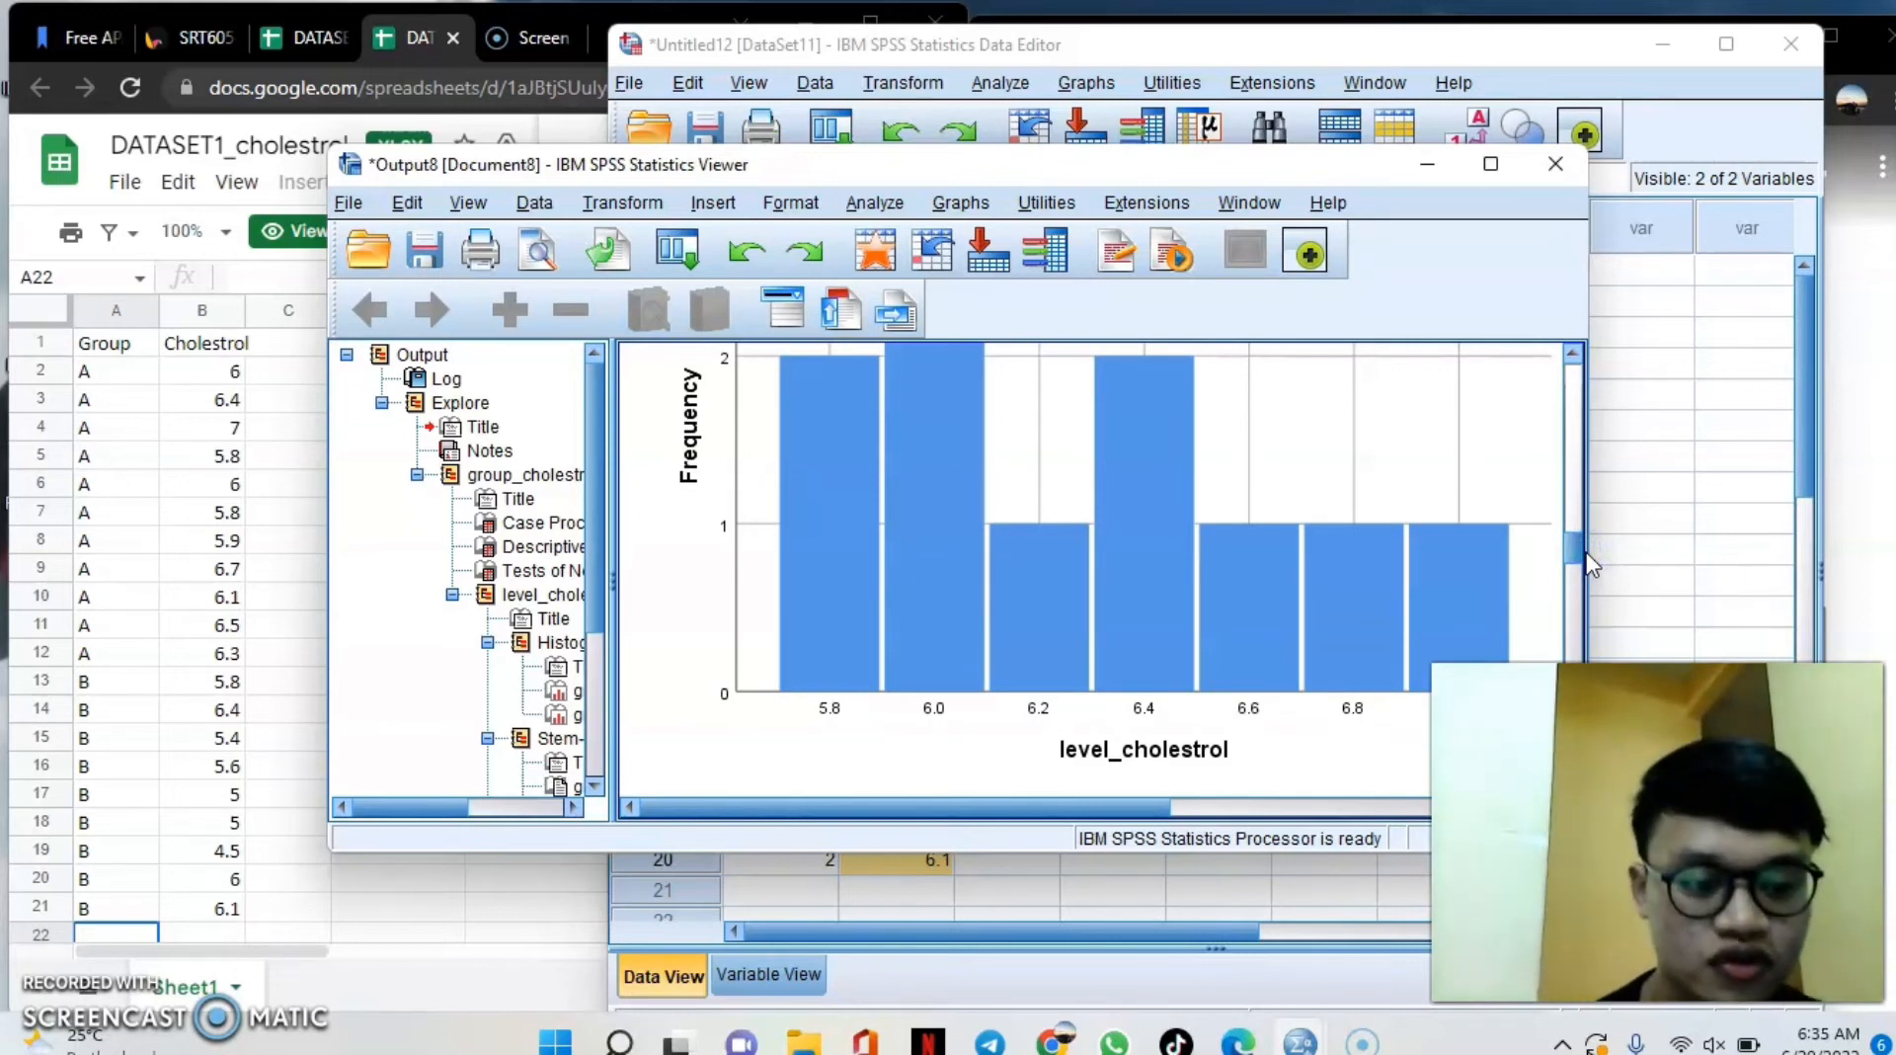
left_click(1586, 555)
left_click_drag(1584, 551, 1577, 585)
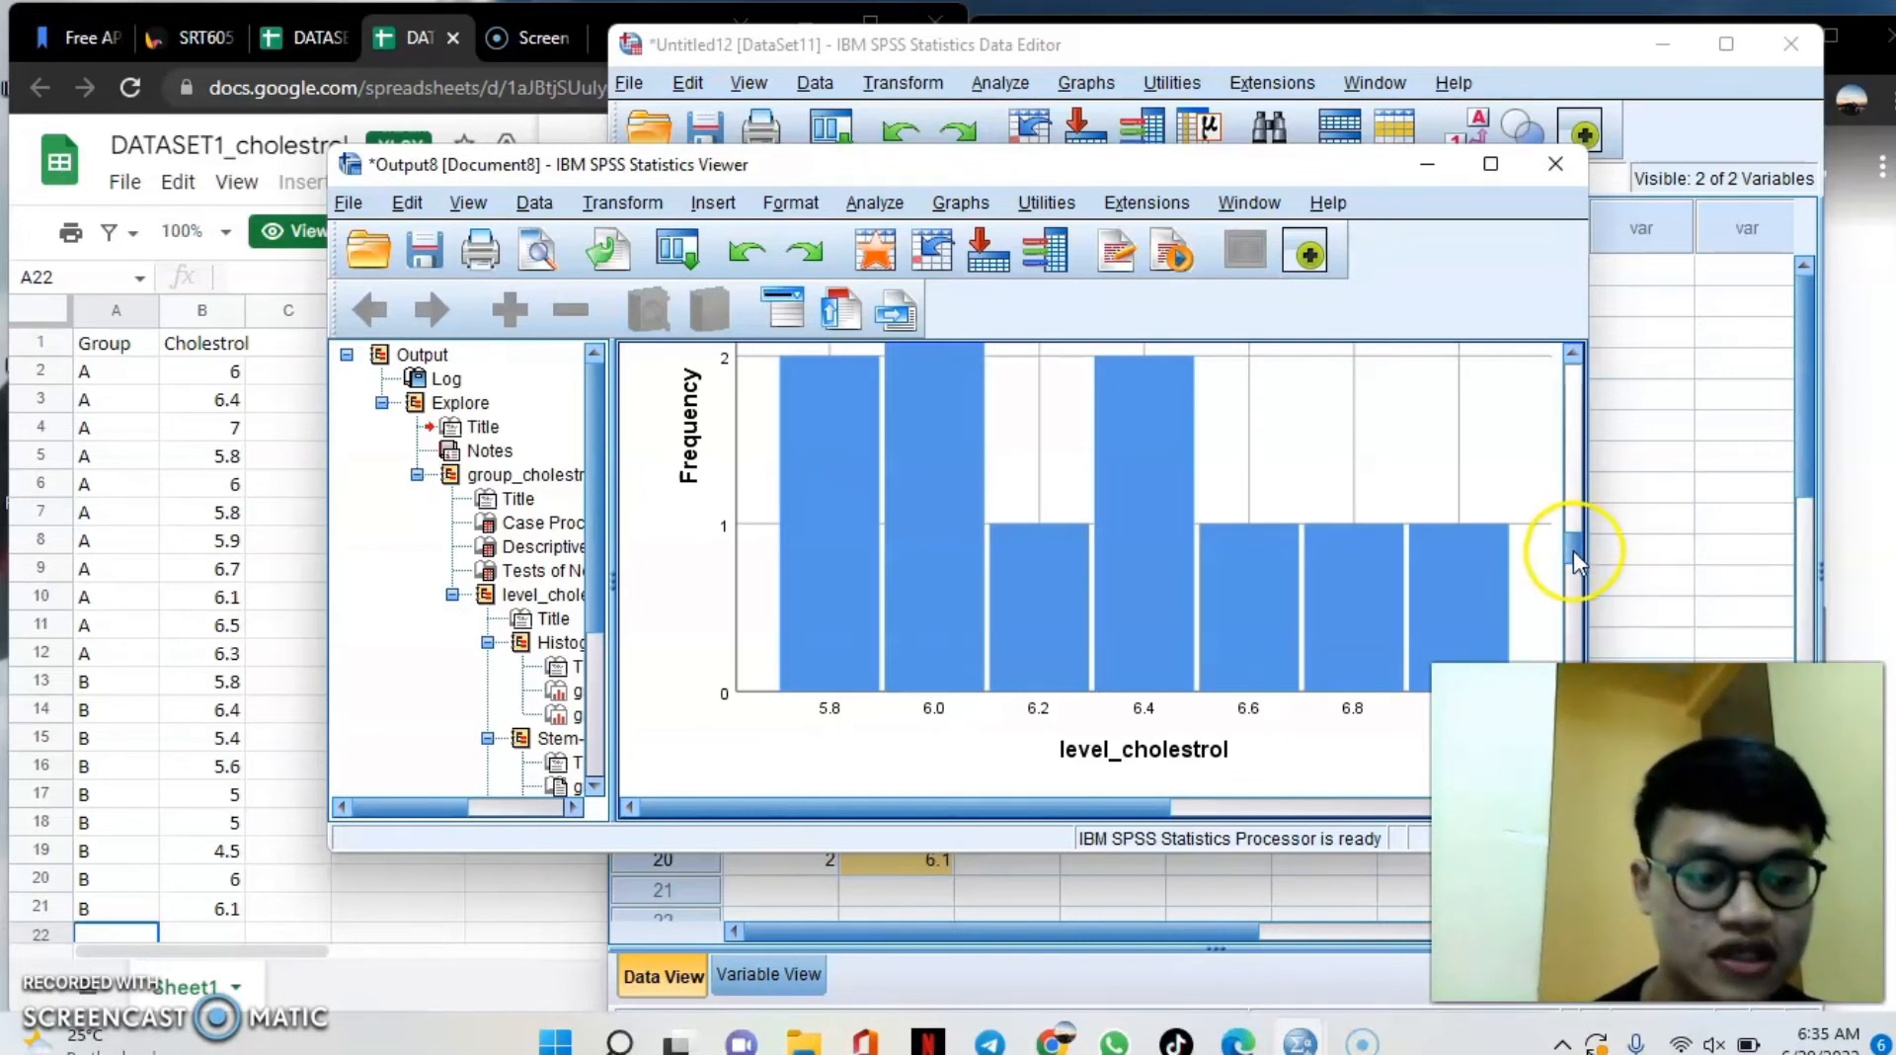
left_click_drag(1573, 549, 1573, 603)
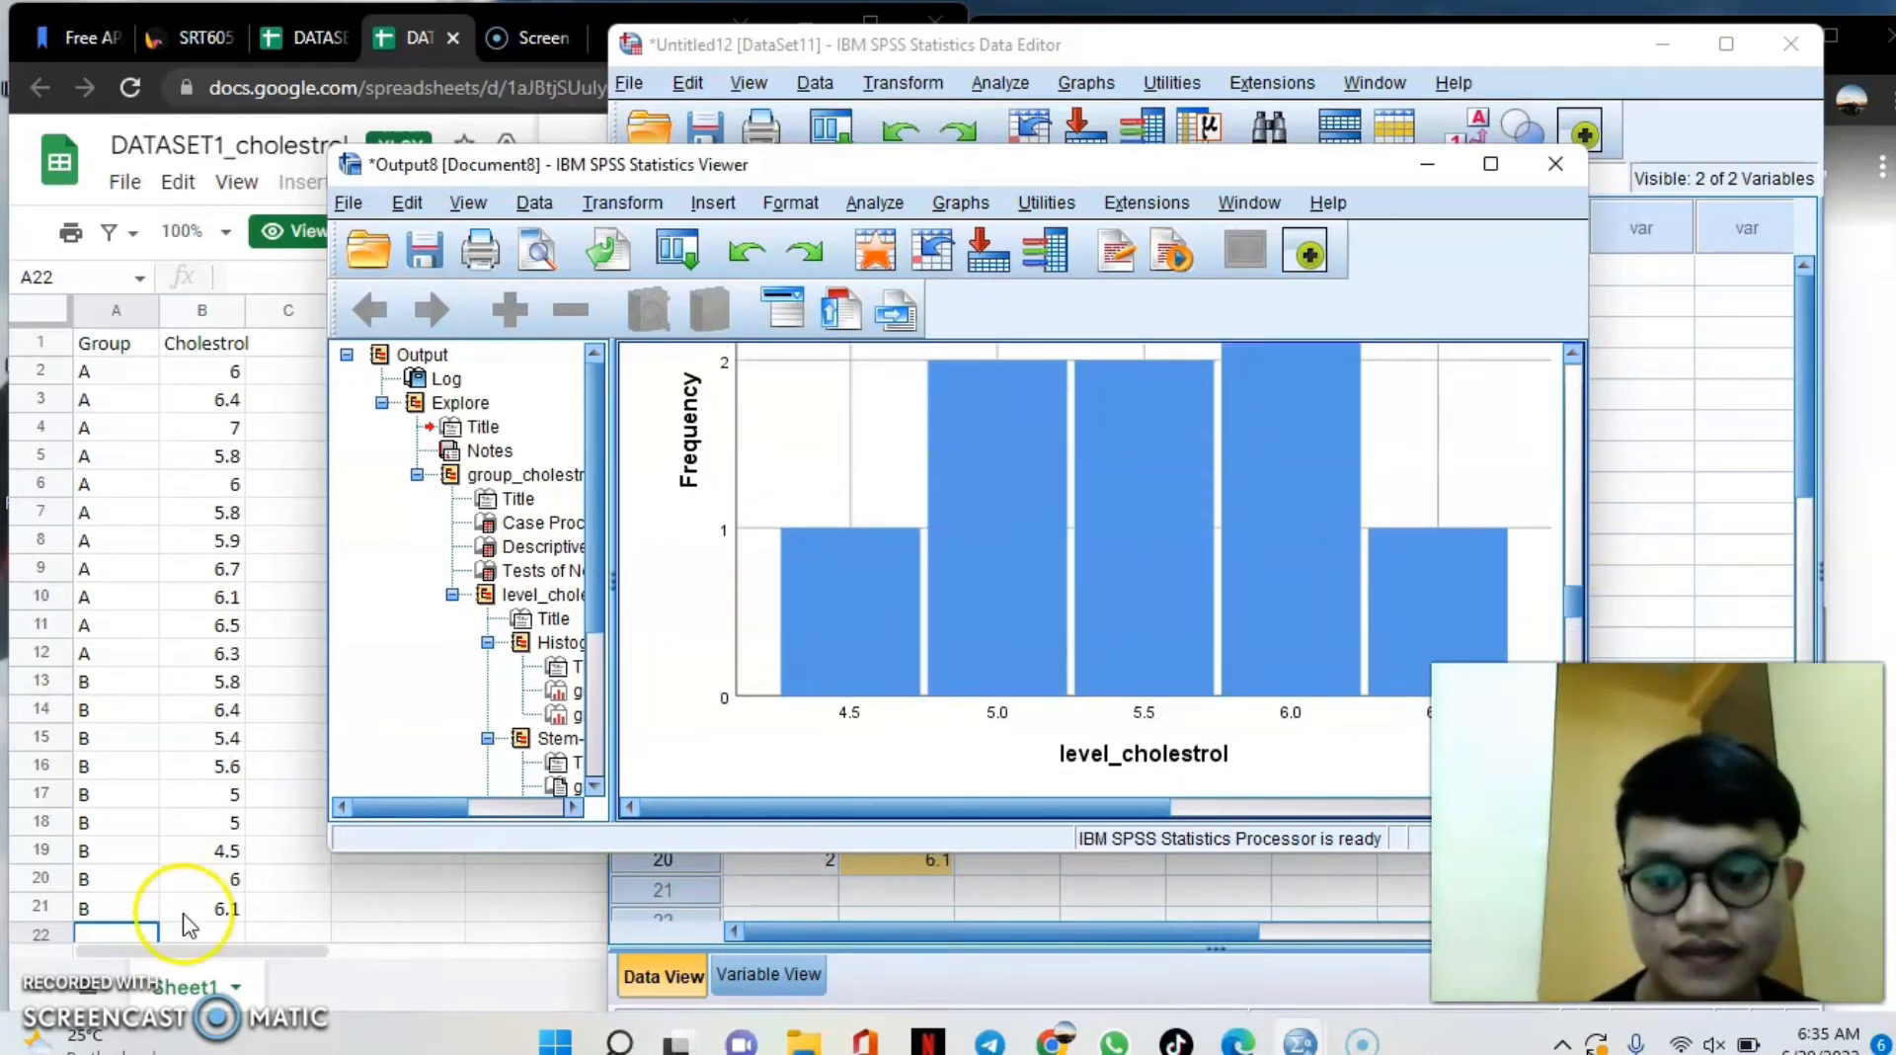
left_click(1278, 675)
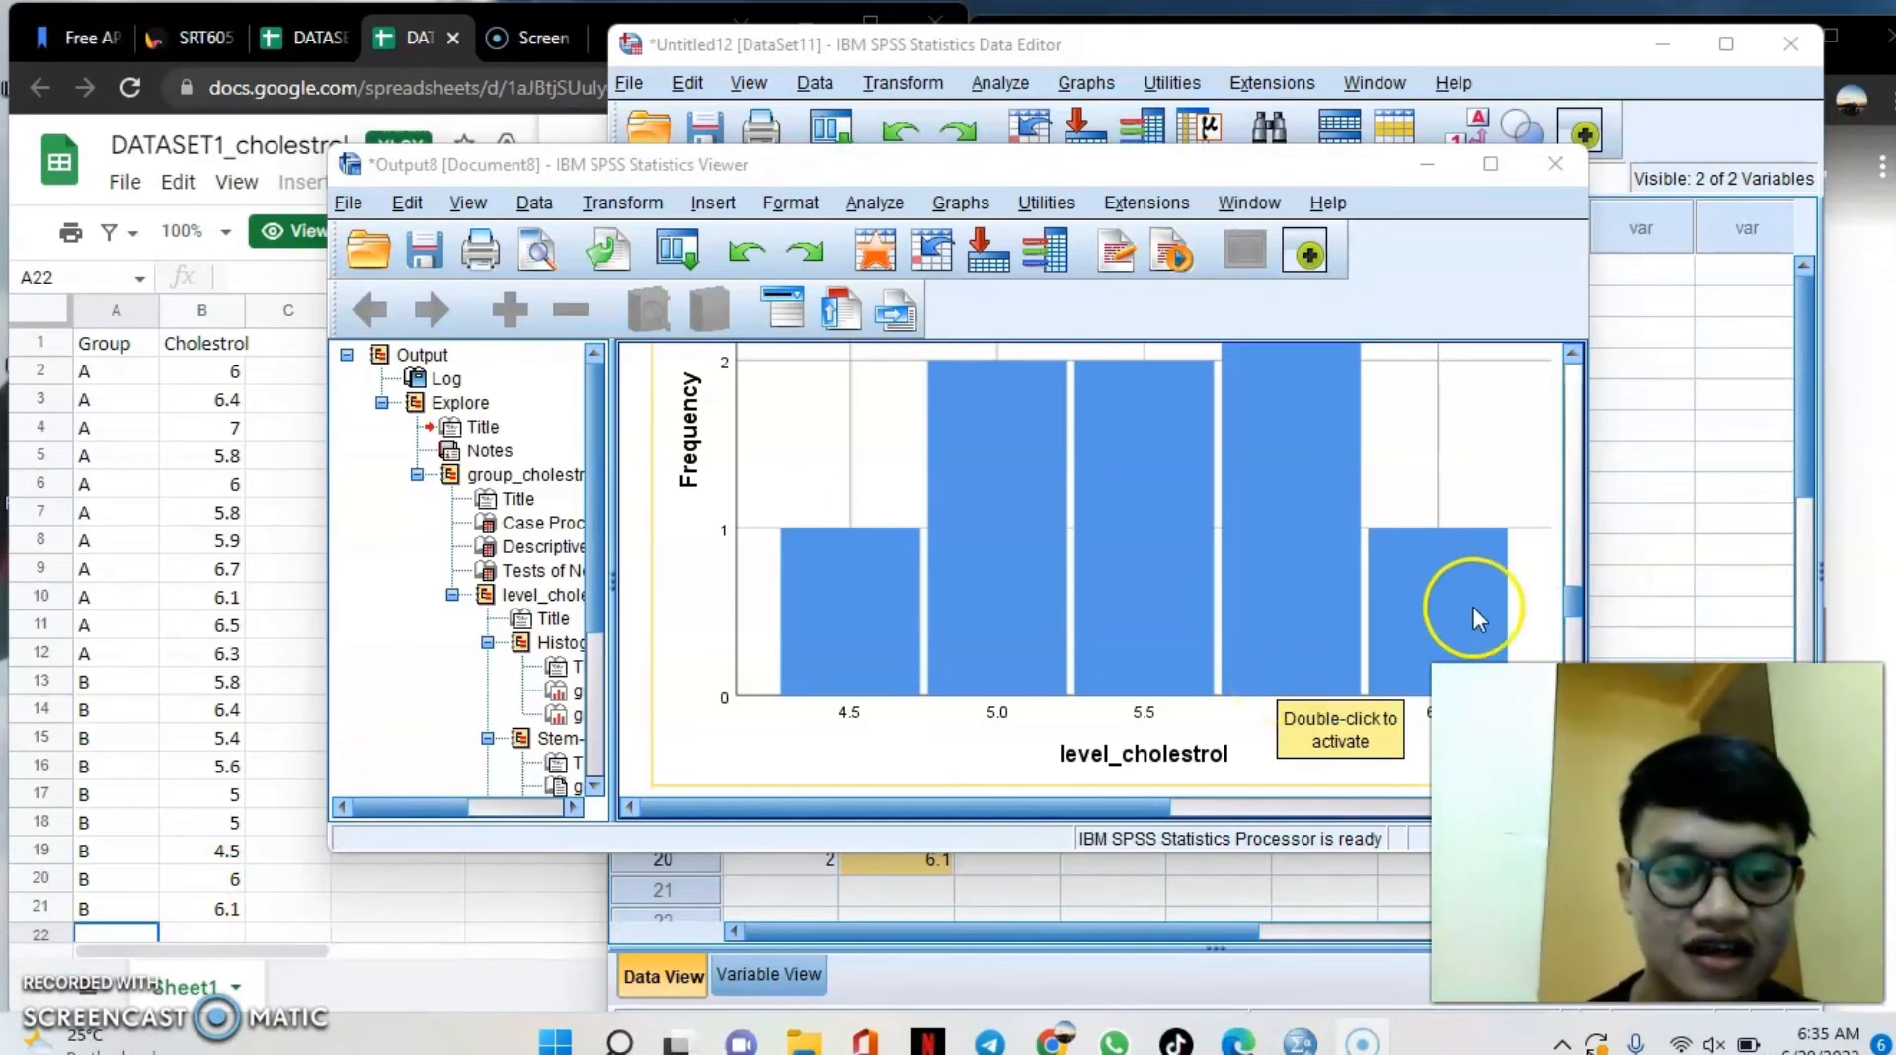
left_click(1573, 602)
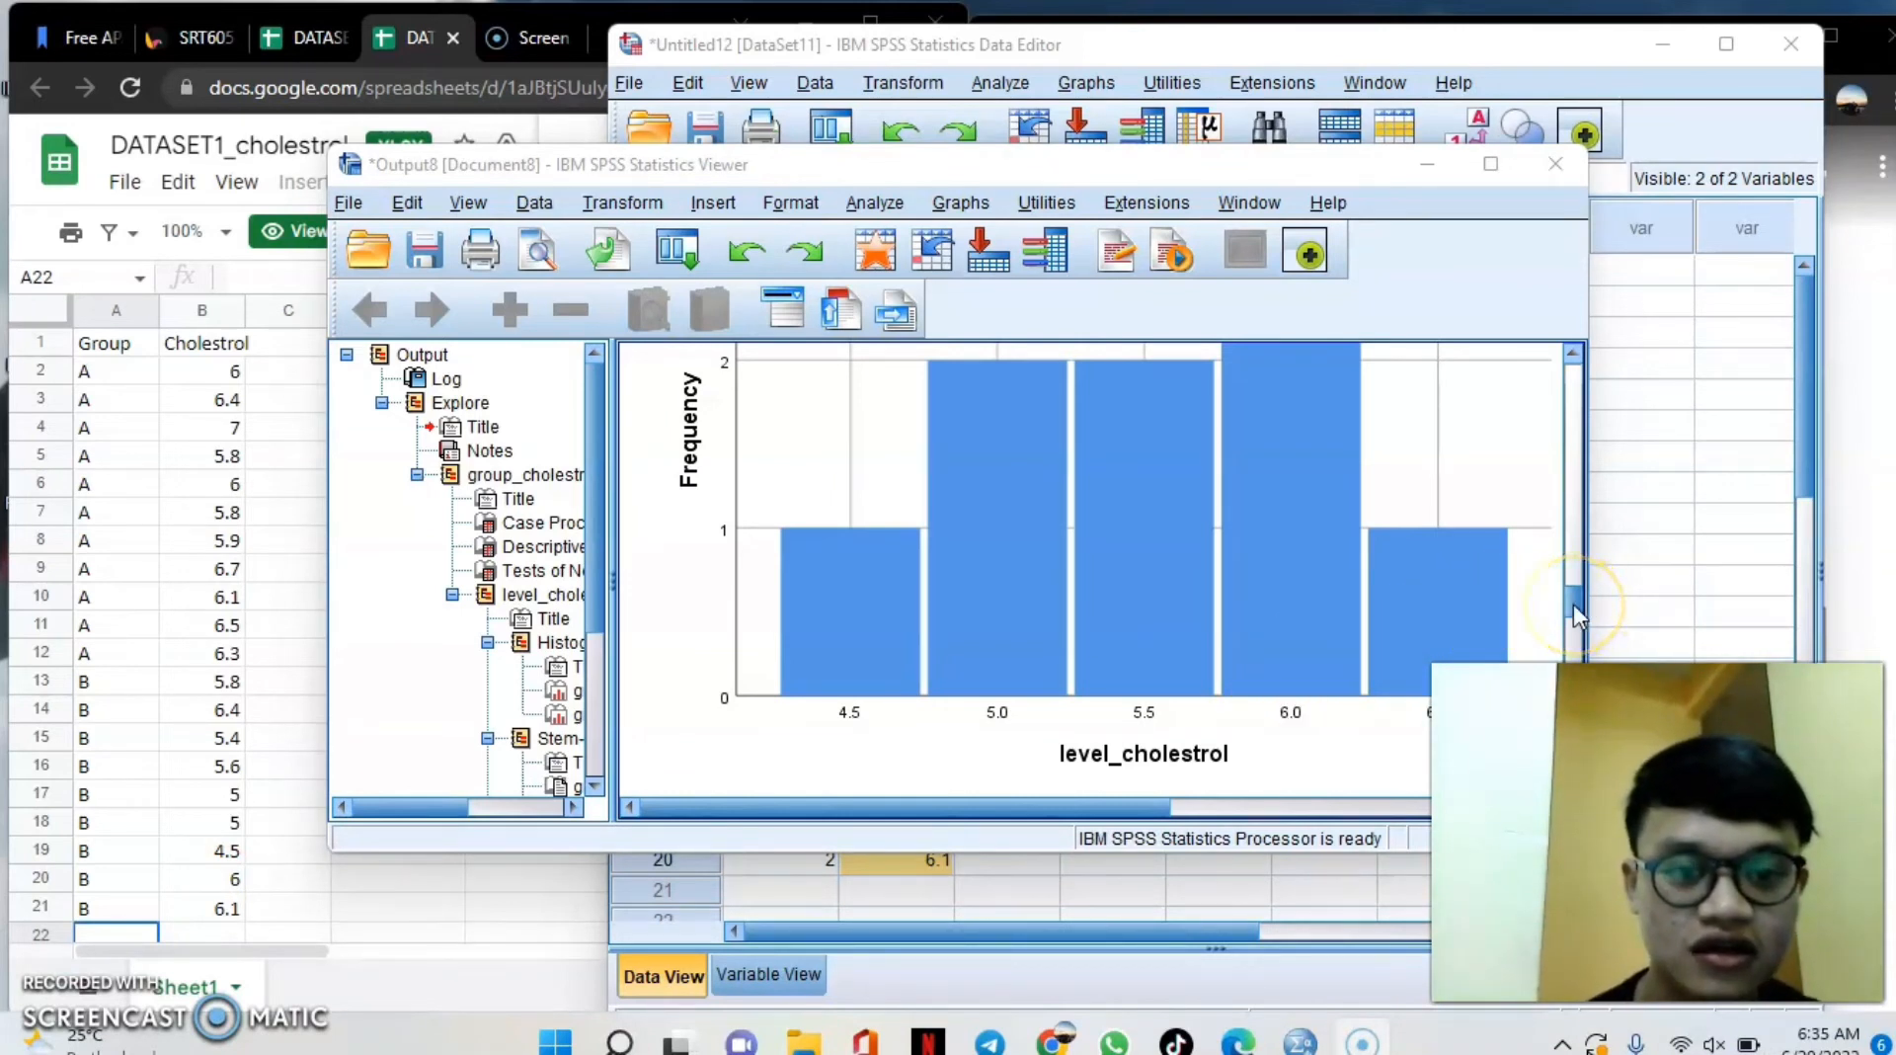
left_click(1548, 489)
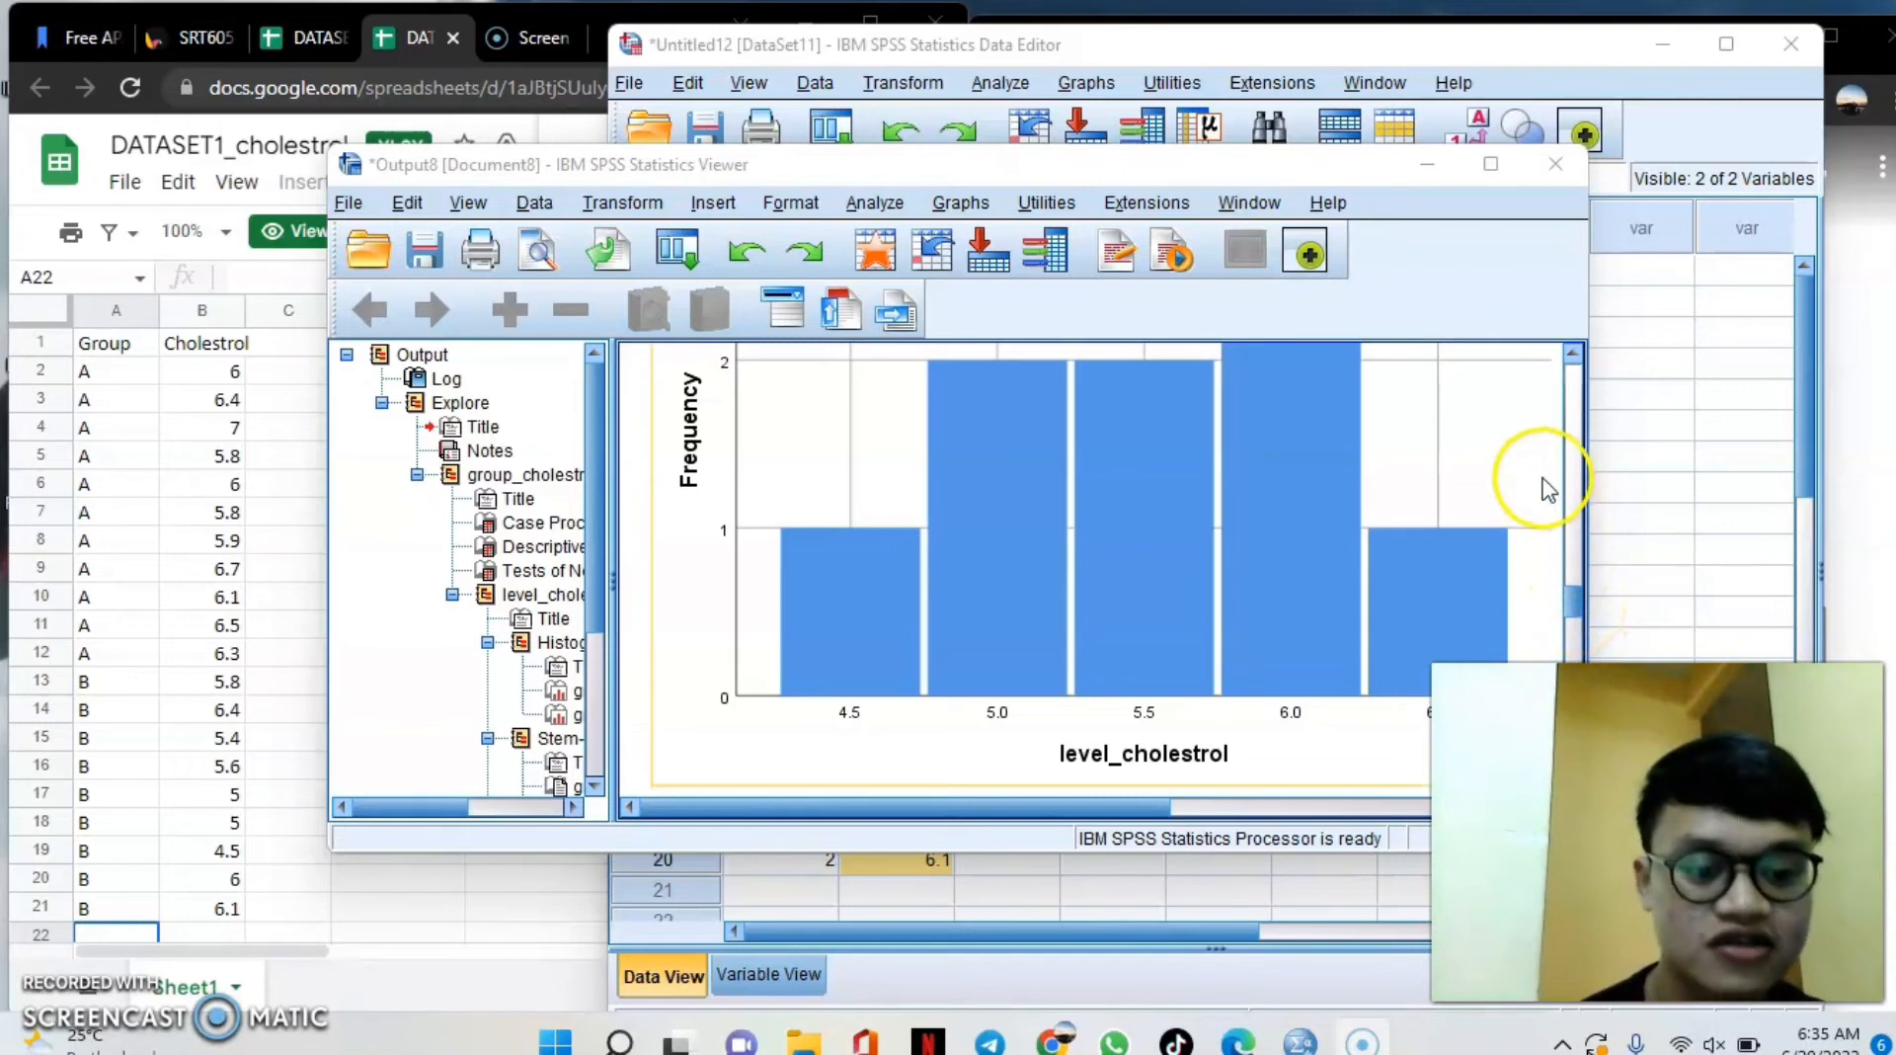
left_click(1485, 383)
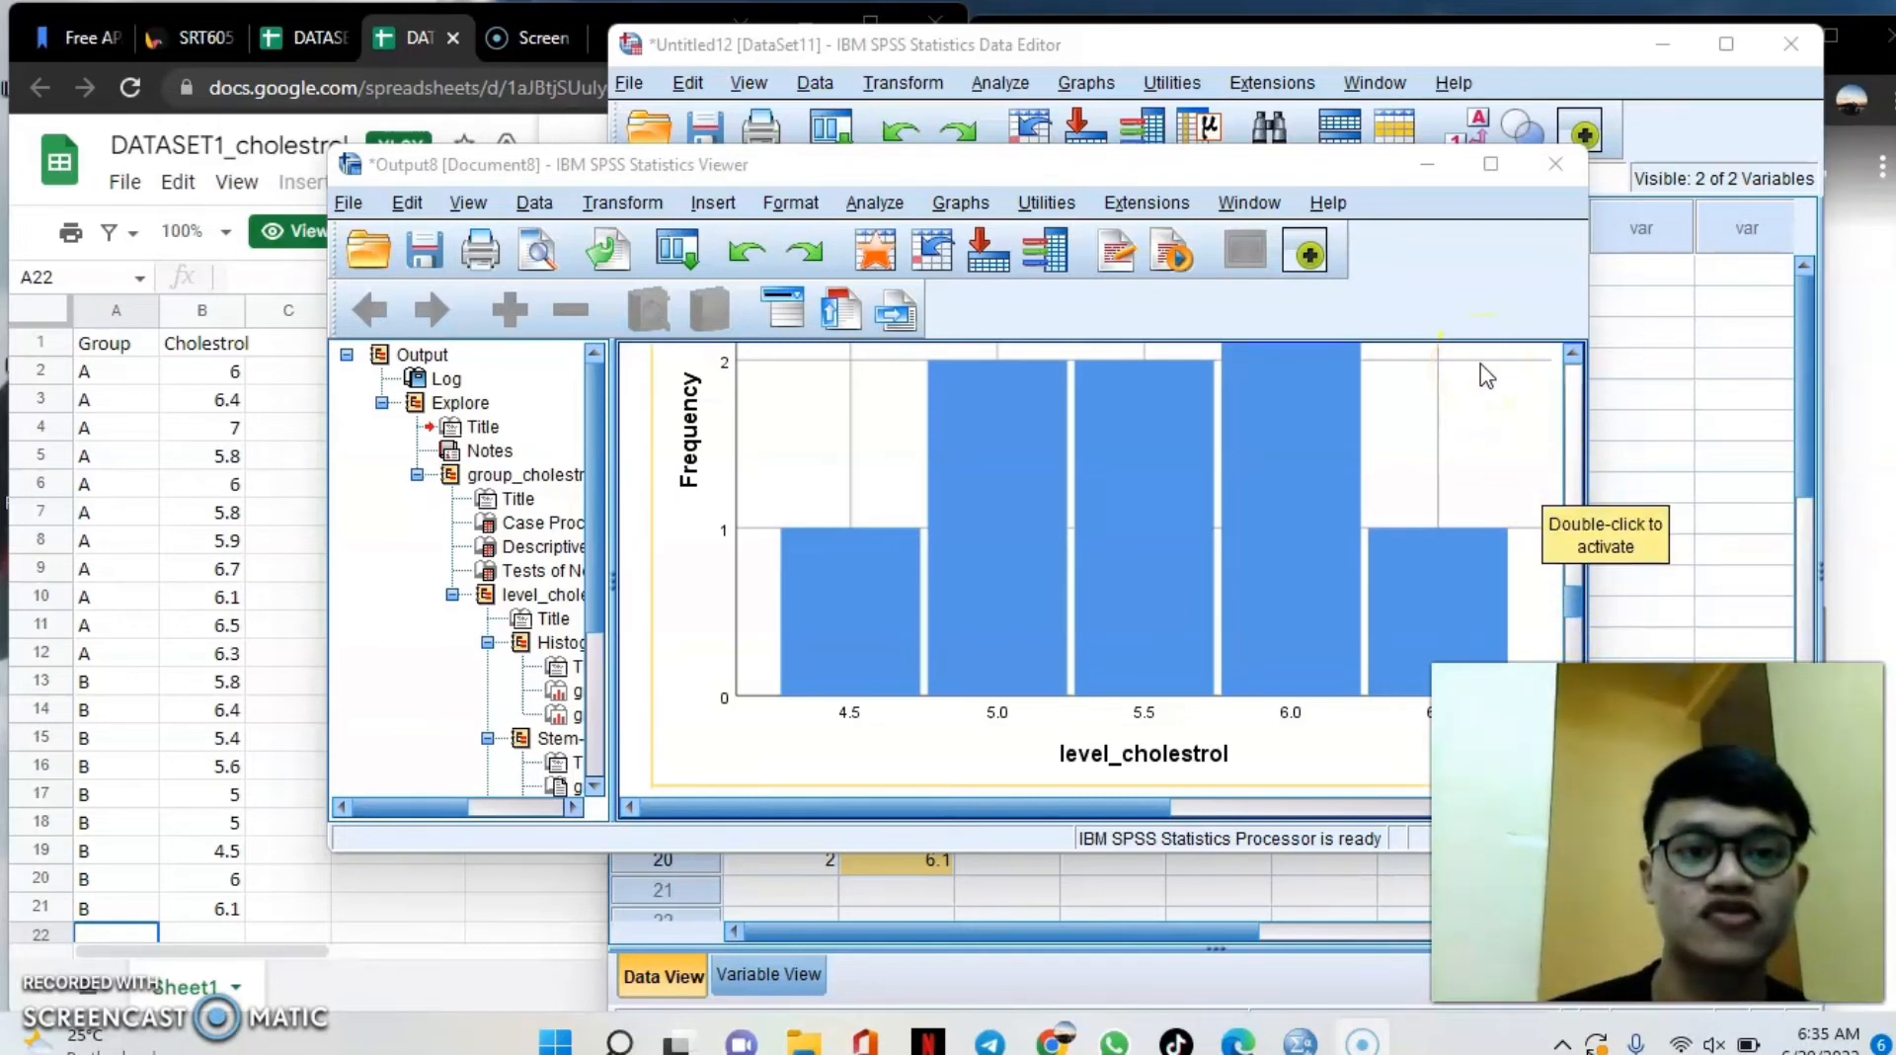
left_click(1452, 252)
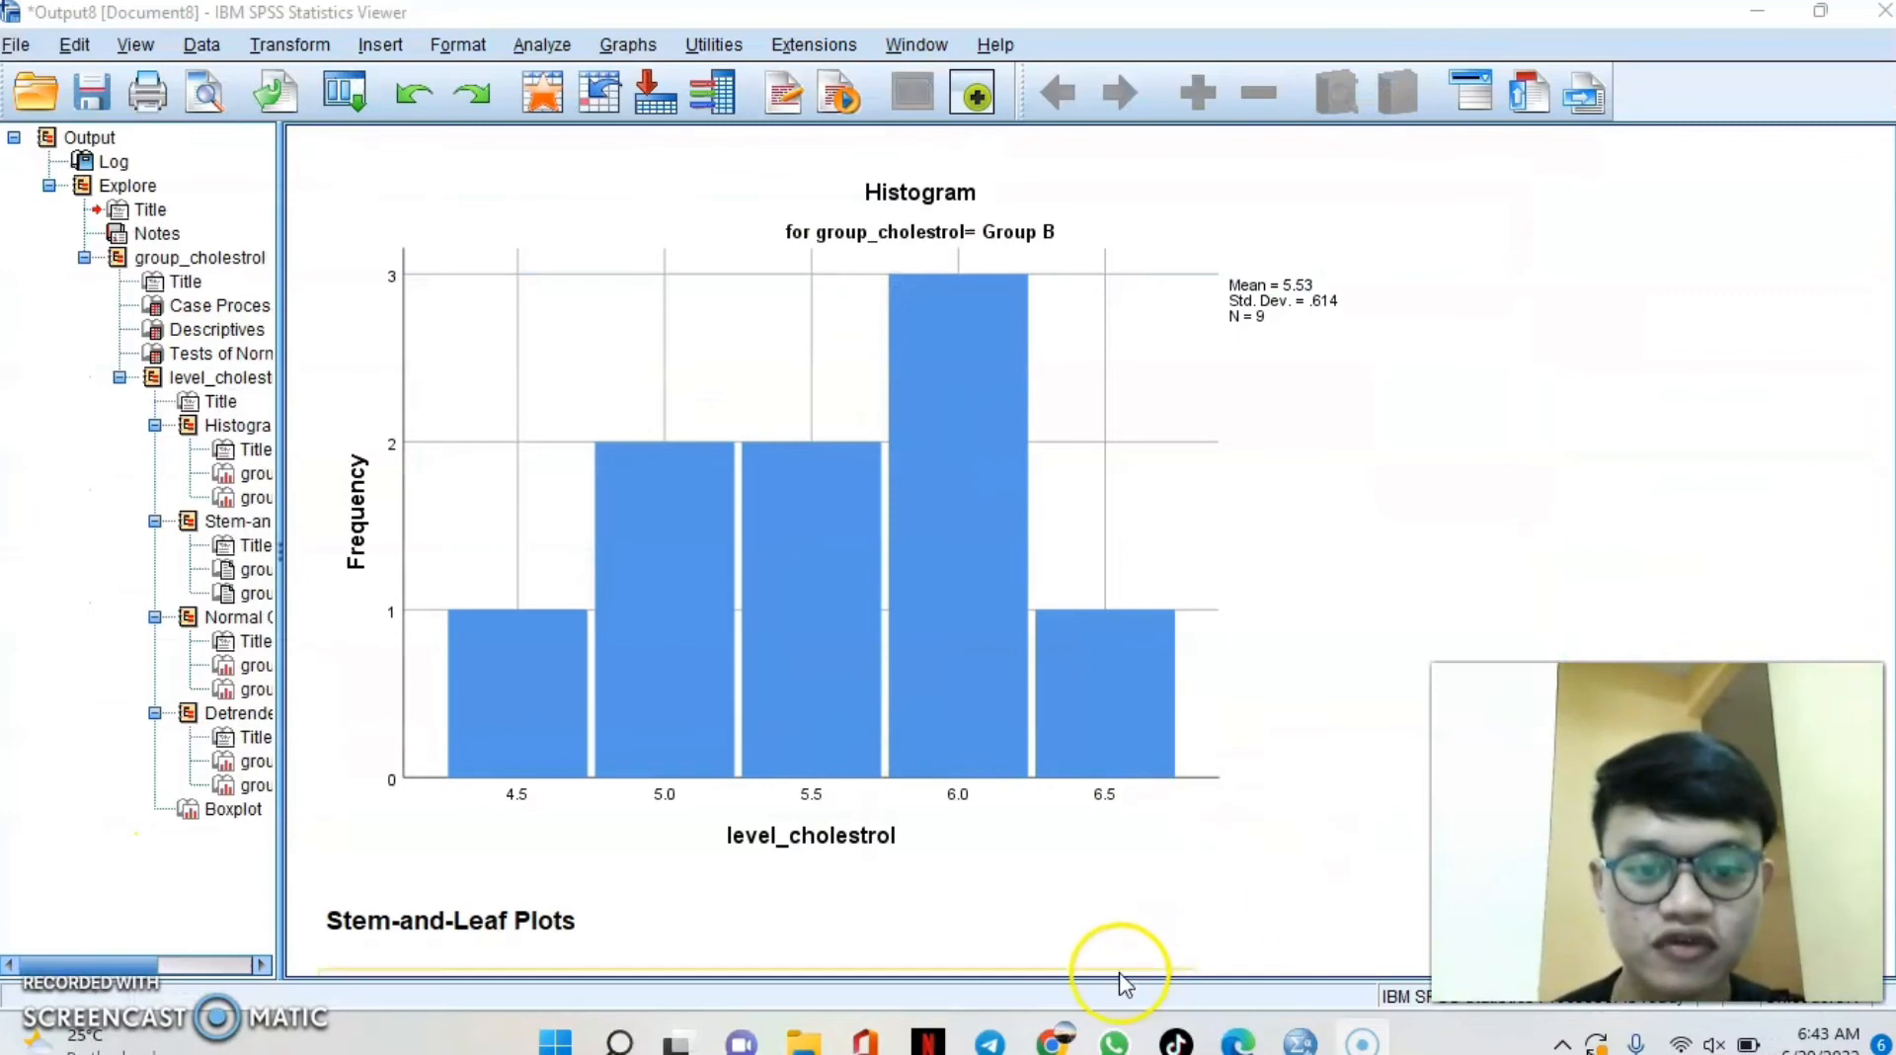
Set up an Independent-Samples T Test with level_cholestrol as the test variable and group_cholestrol as the grouping variable.
mouse_move(1299, 1037)
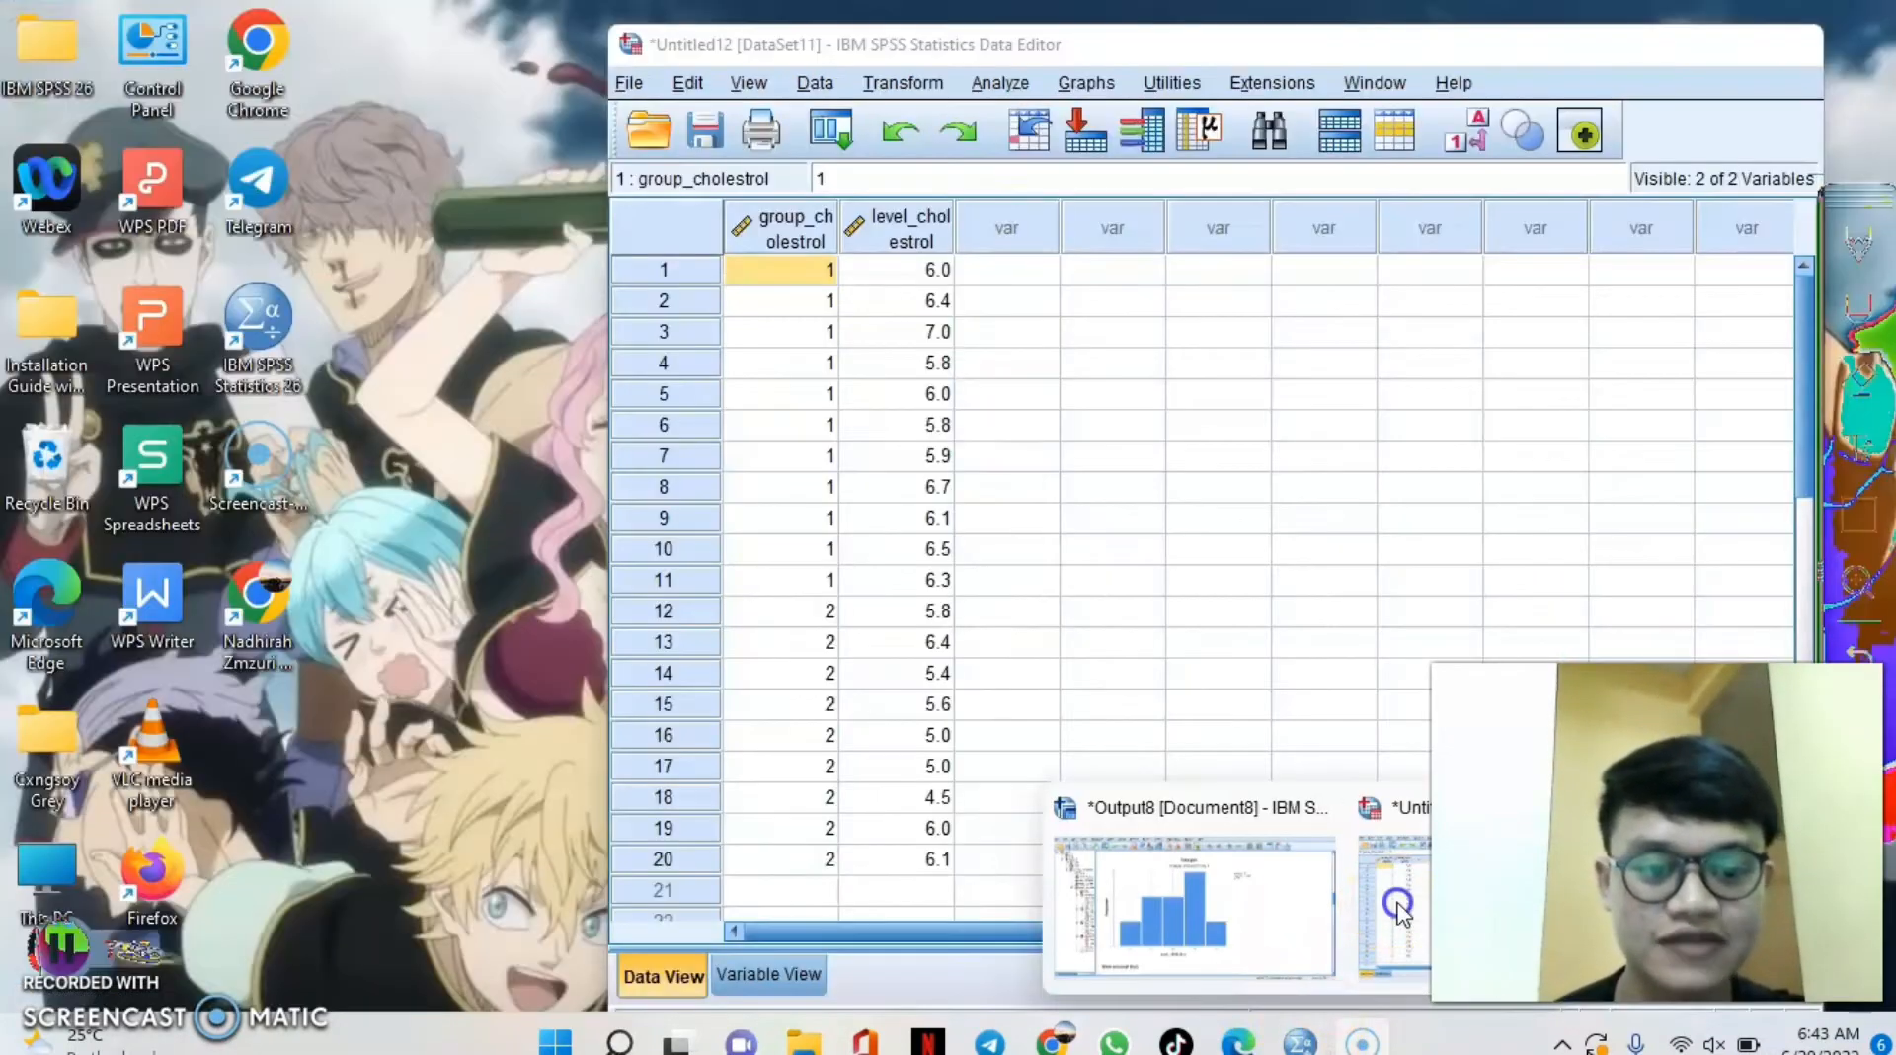
left_click(1400, 914)
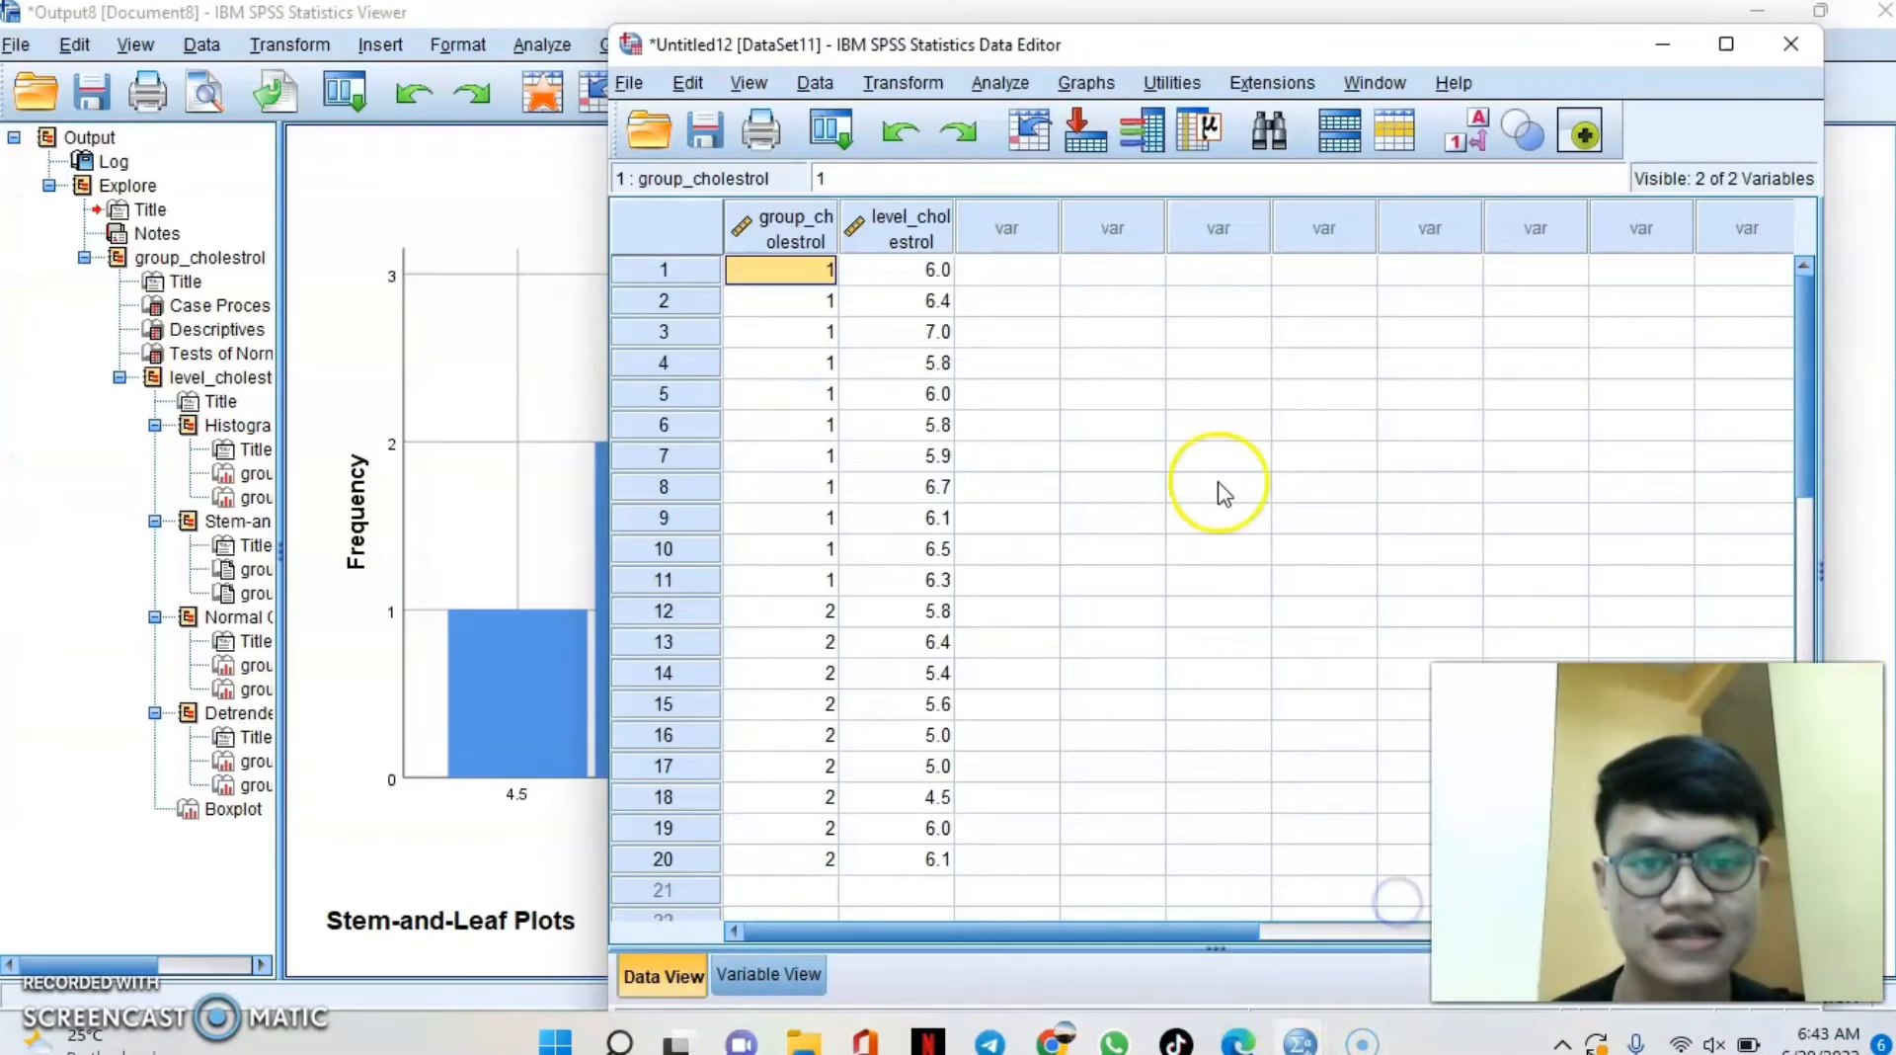
left_click(998, 82)
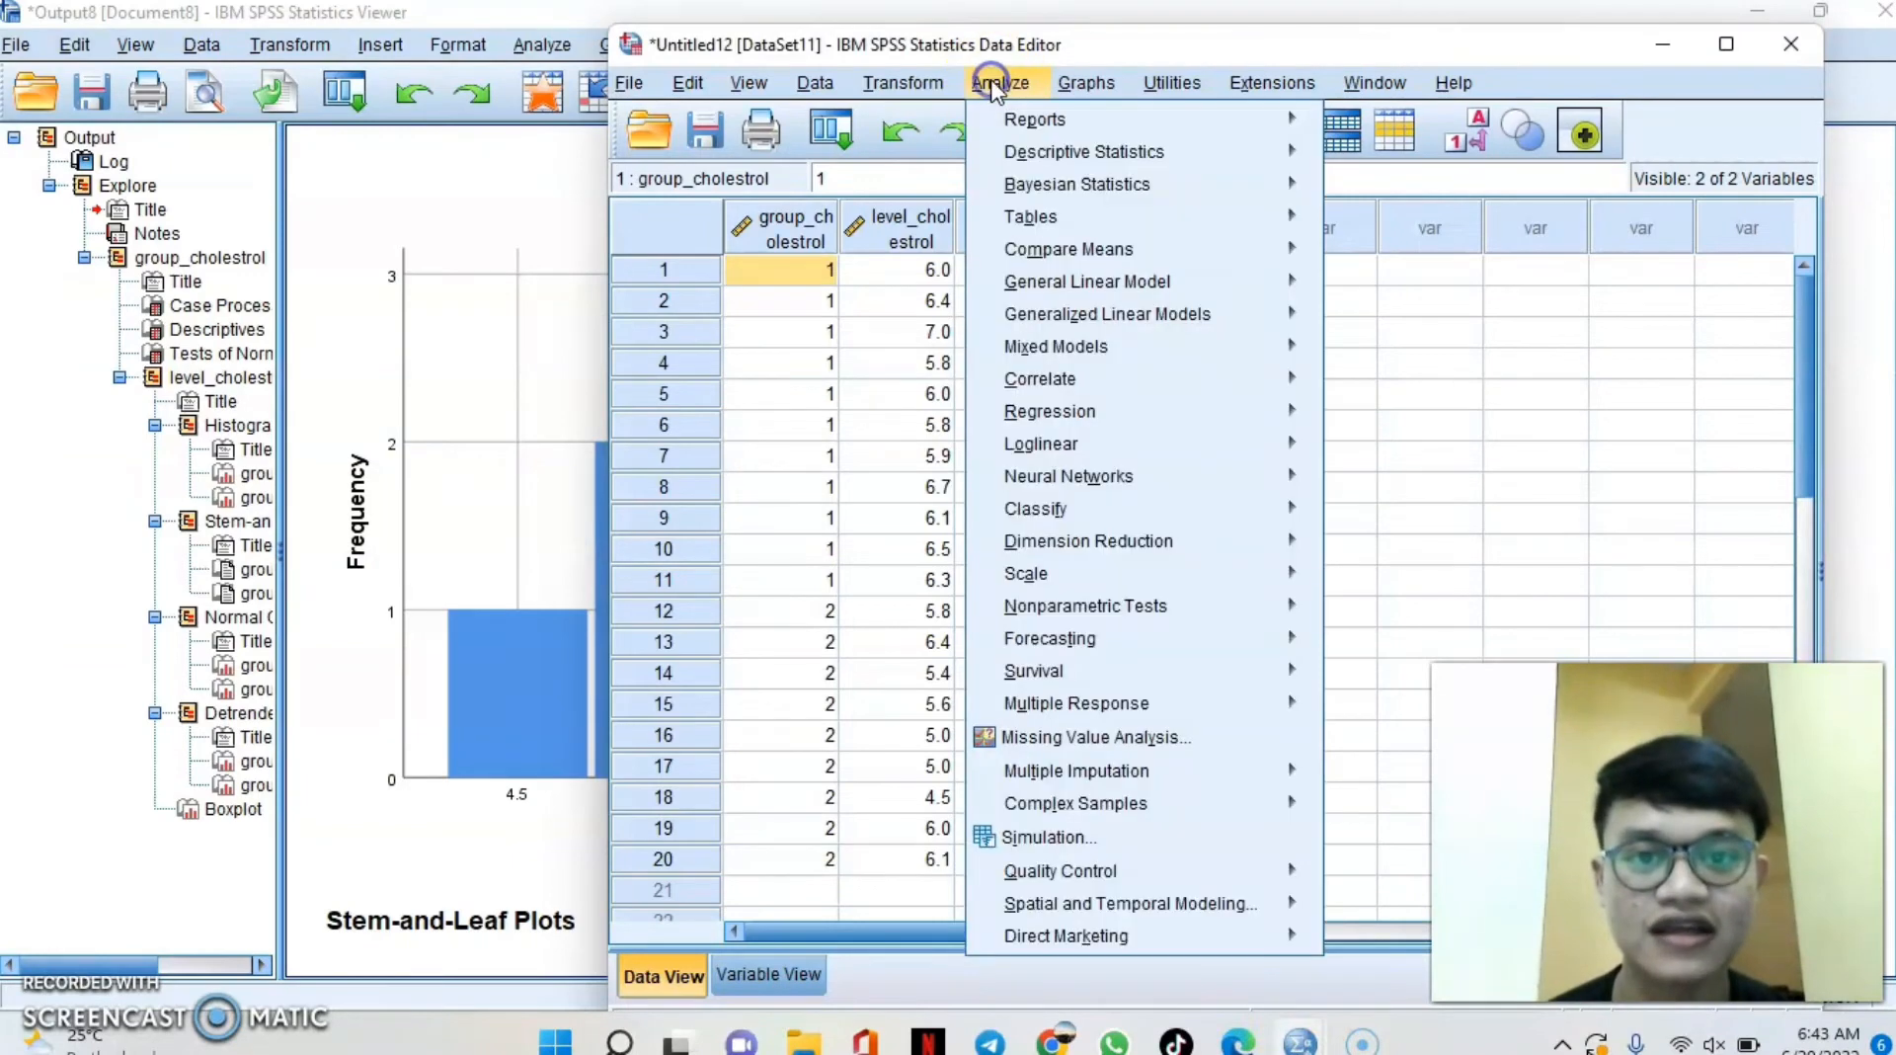
mouse_move(1086, 83)
mouse_move(1000, 82)
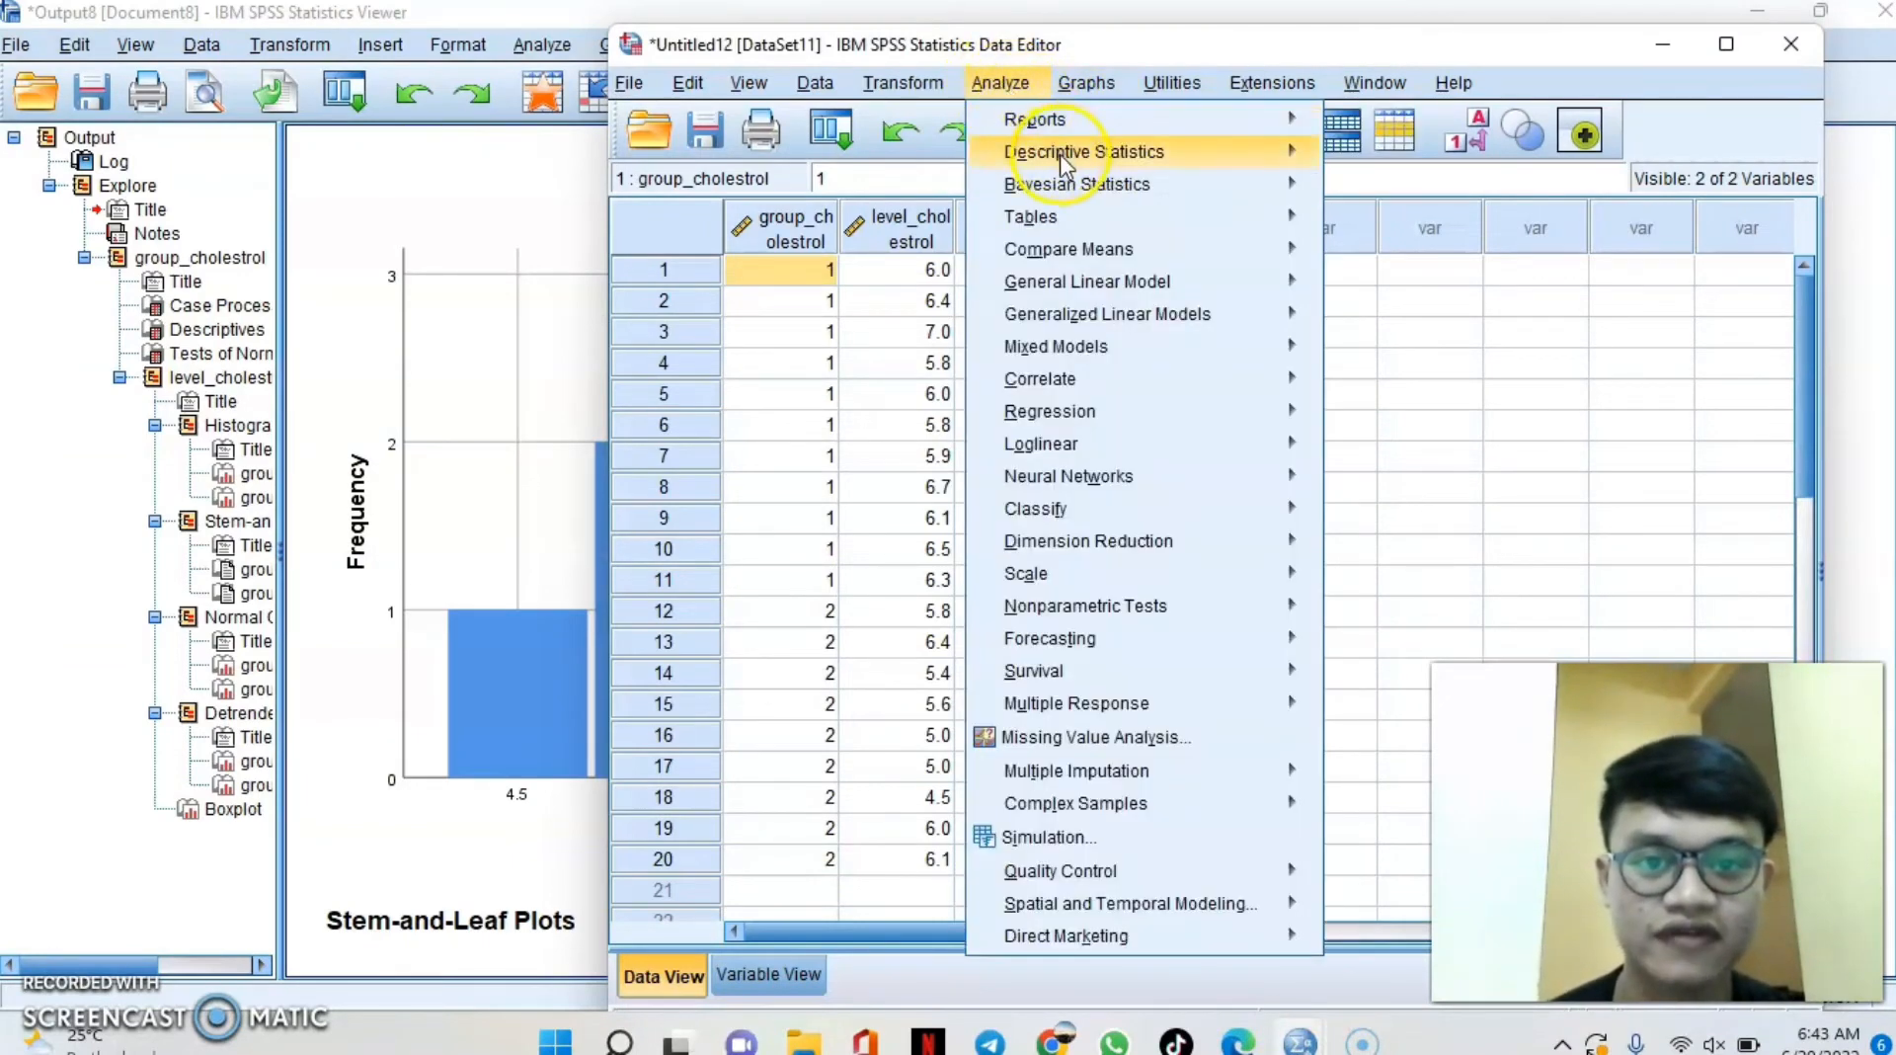
mouse_move(1059, 157)
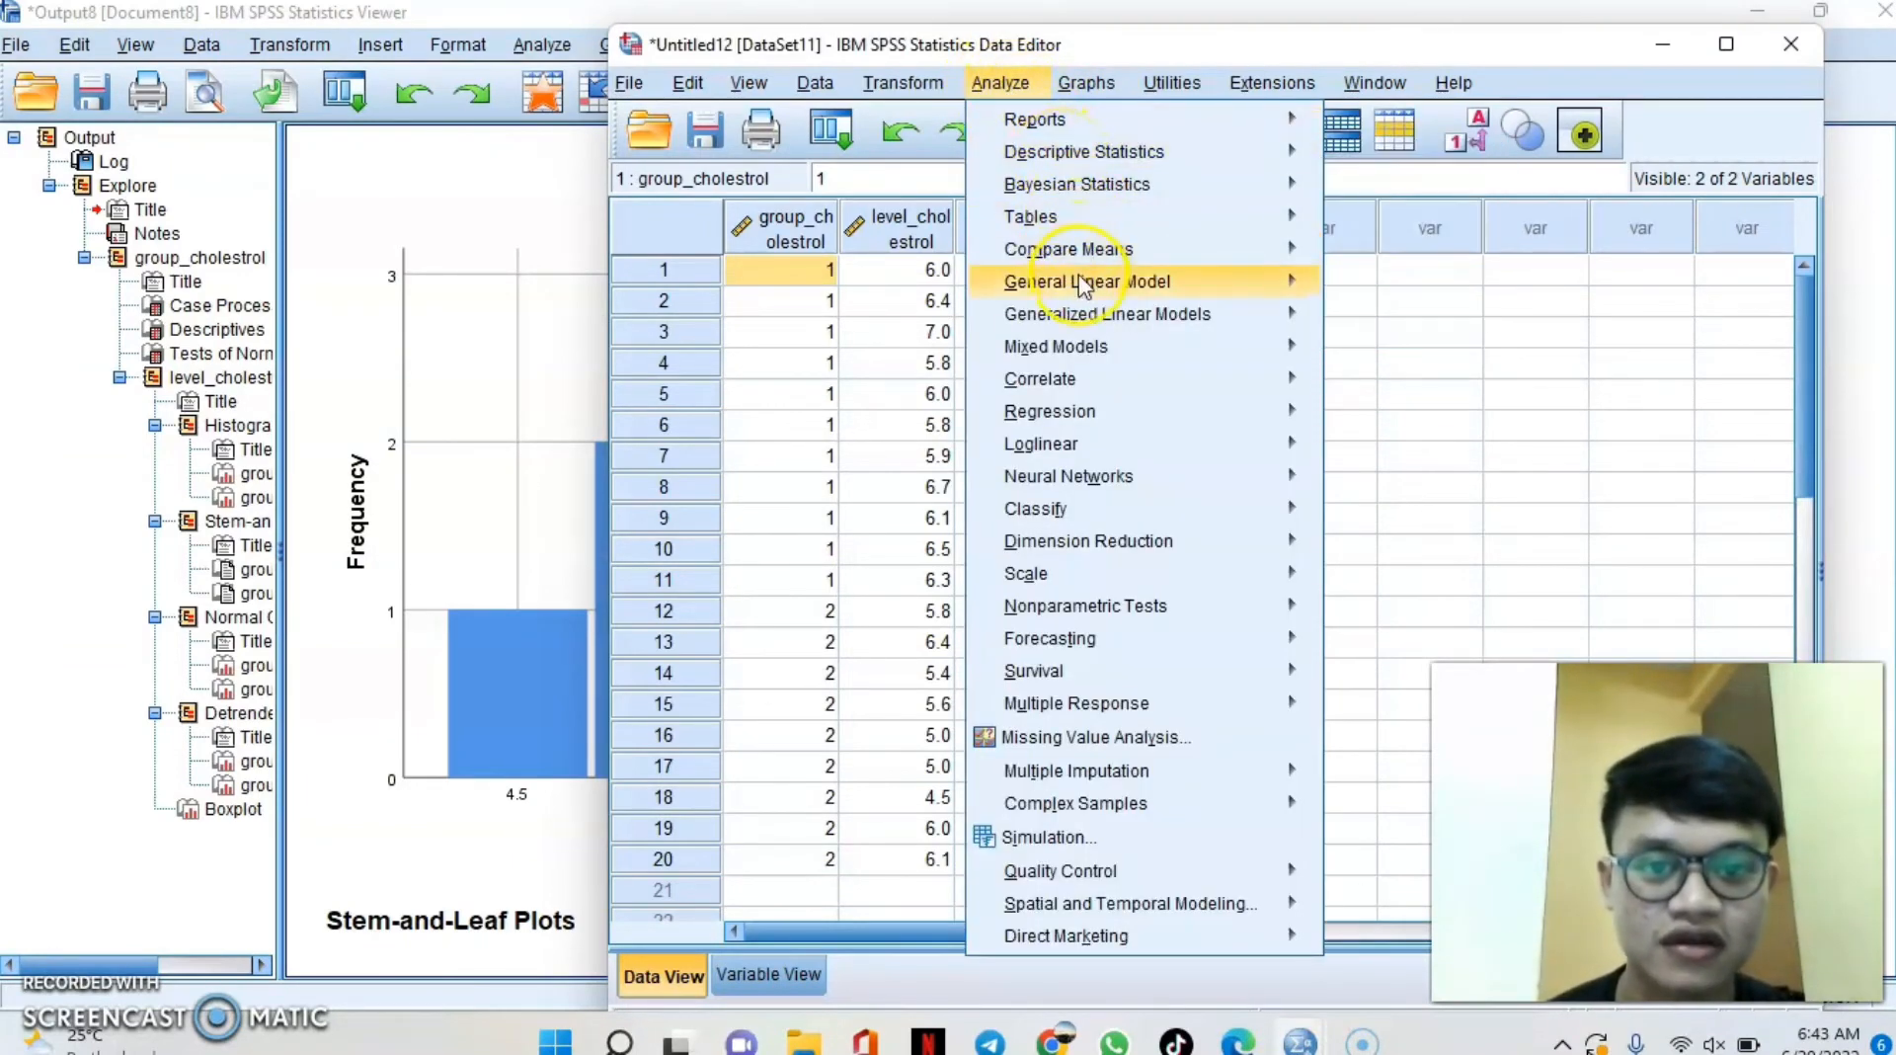
mouse_move(1088, 259)
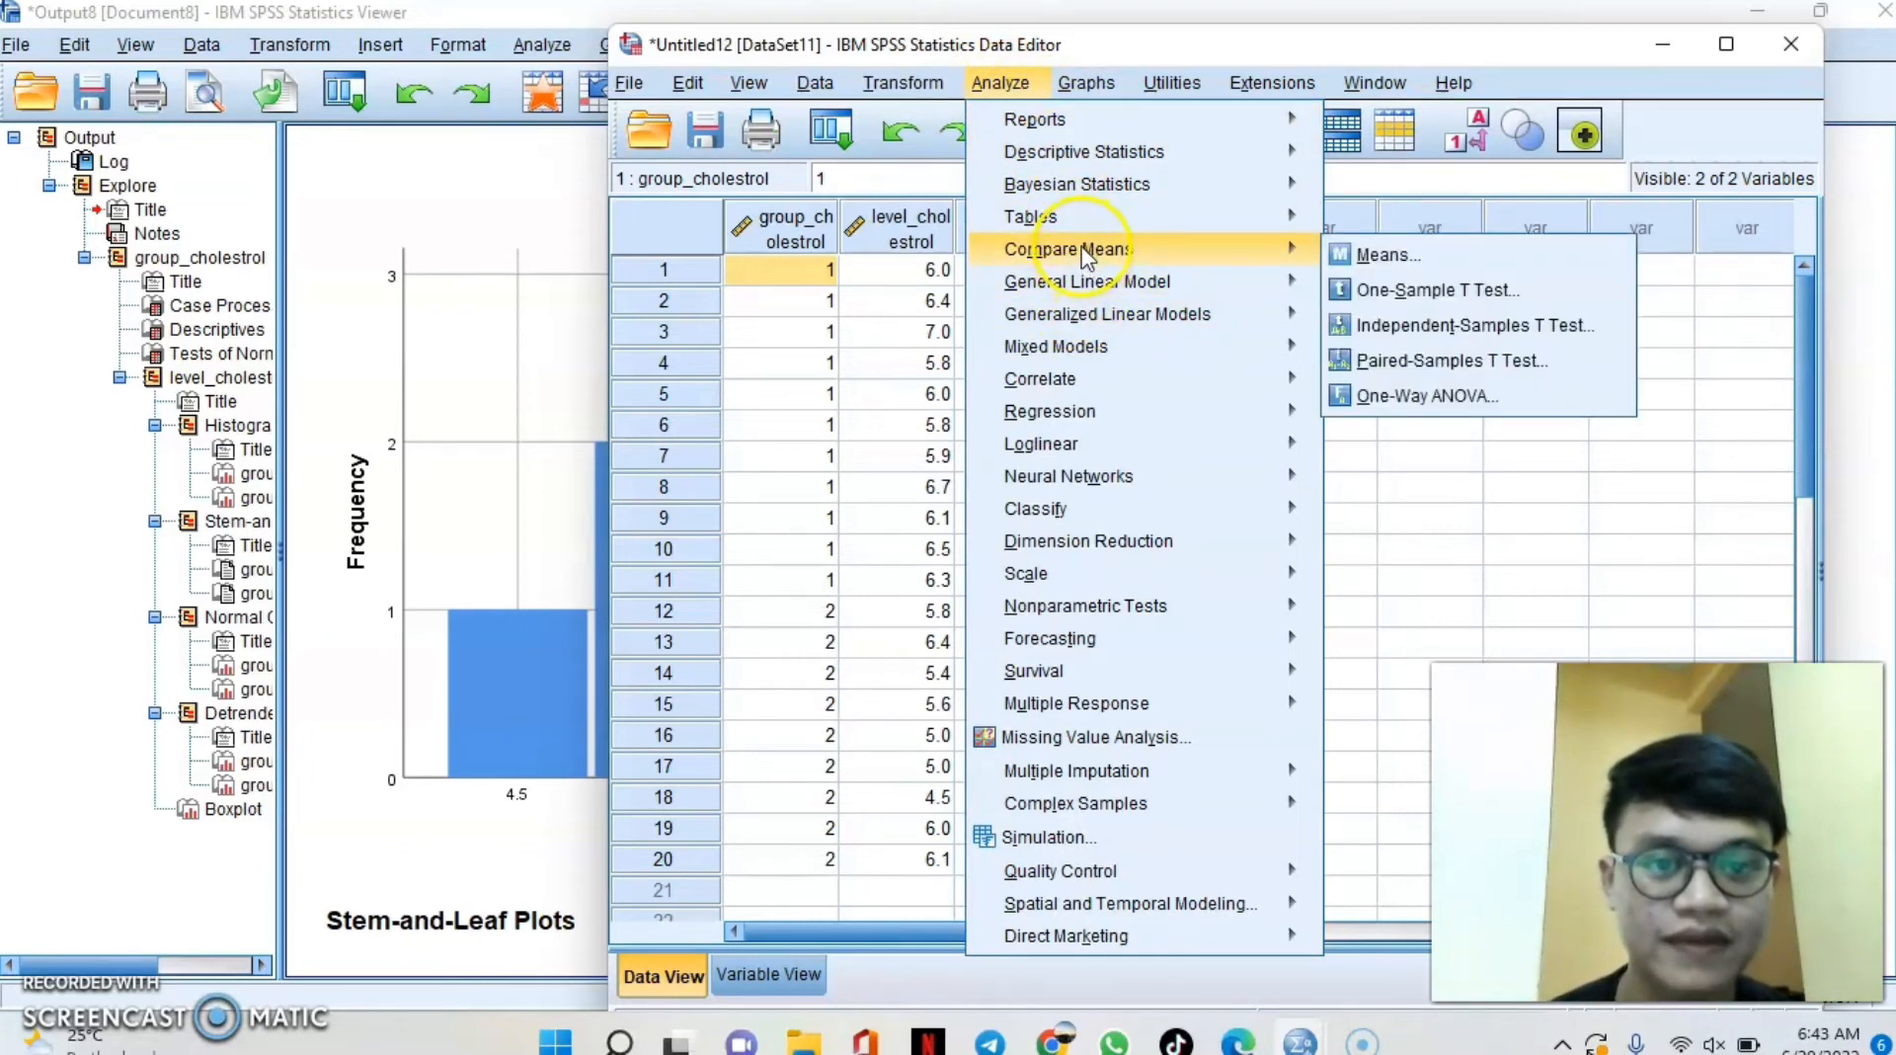
left_click(1410, 337)
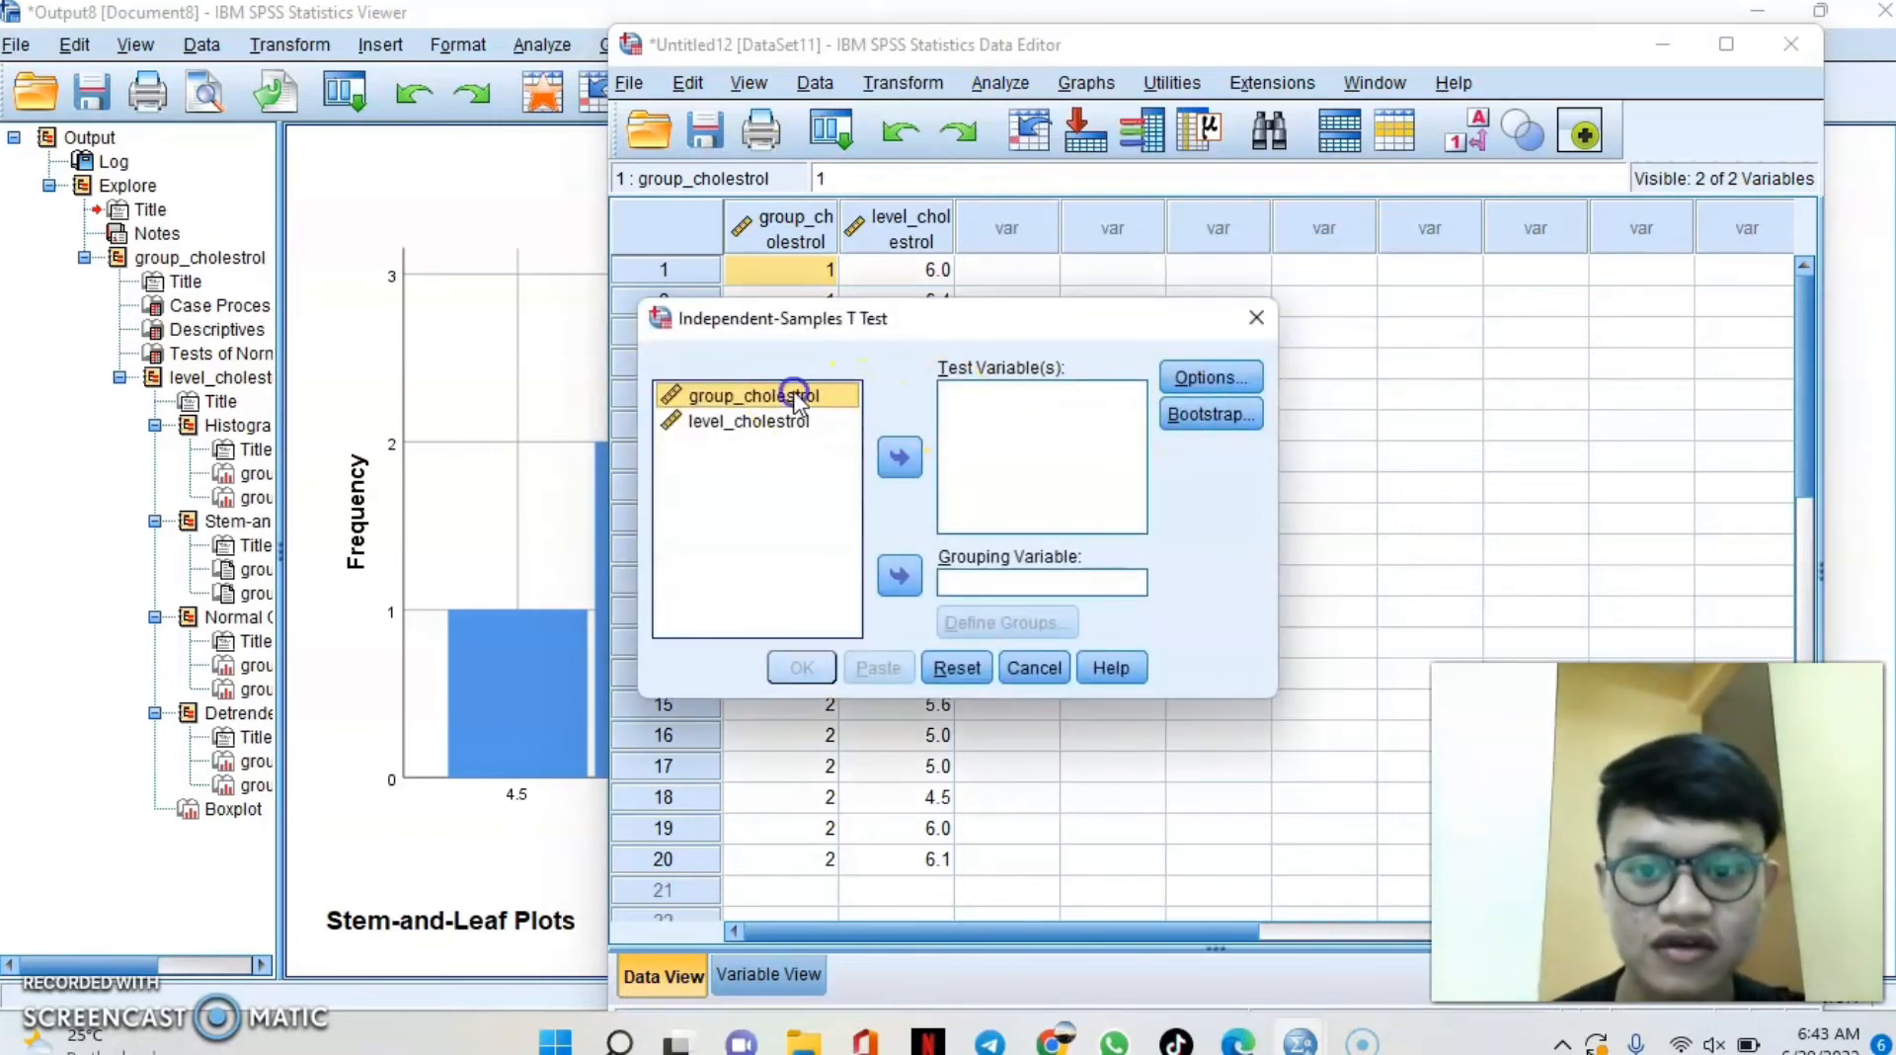
left_click(775, 433)
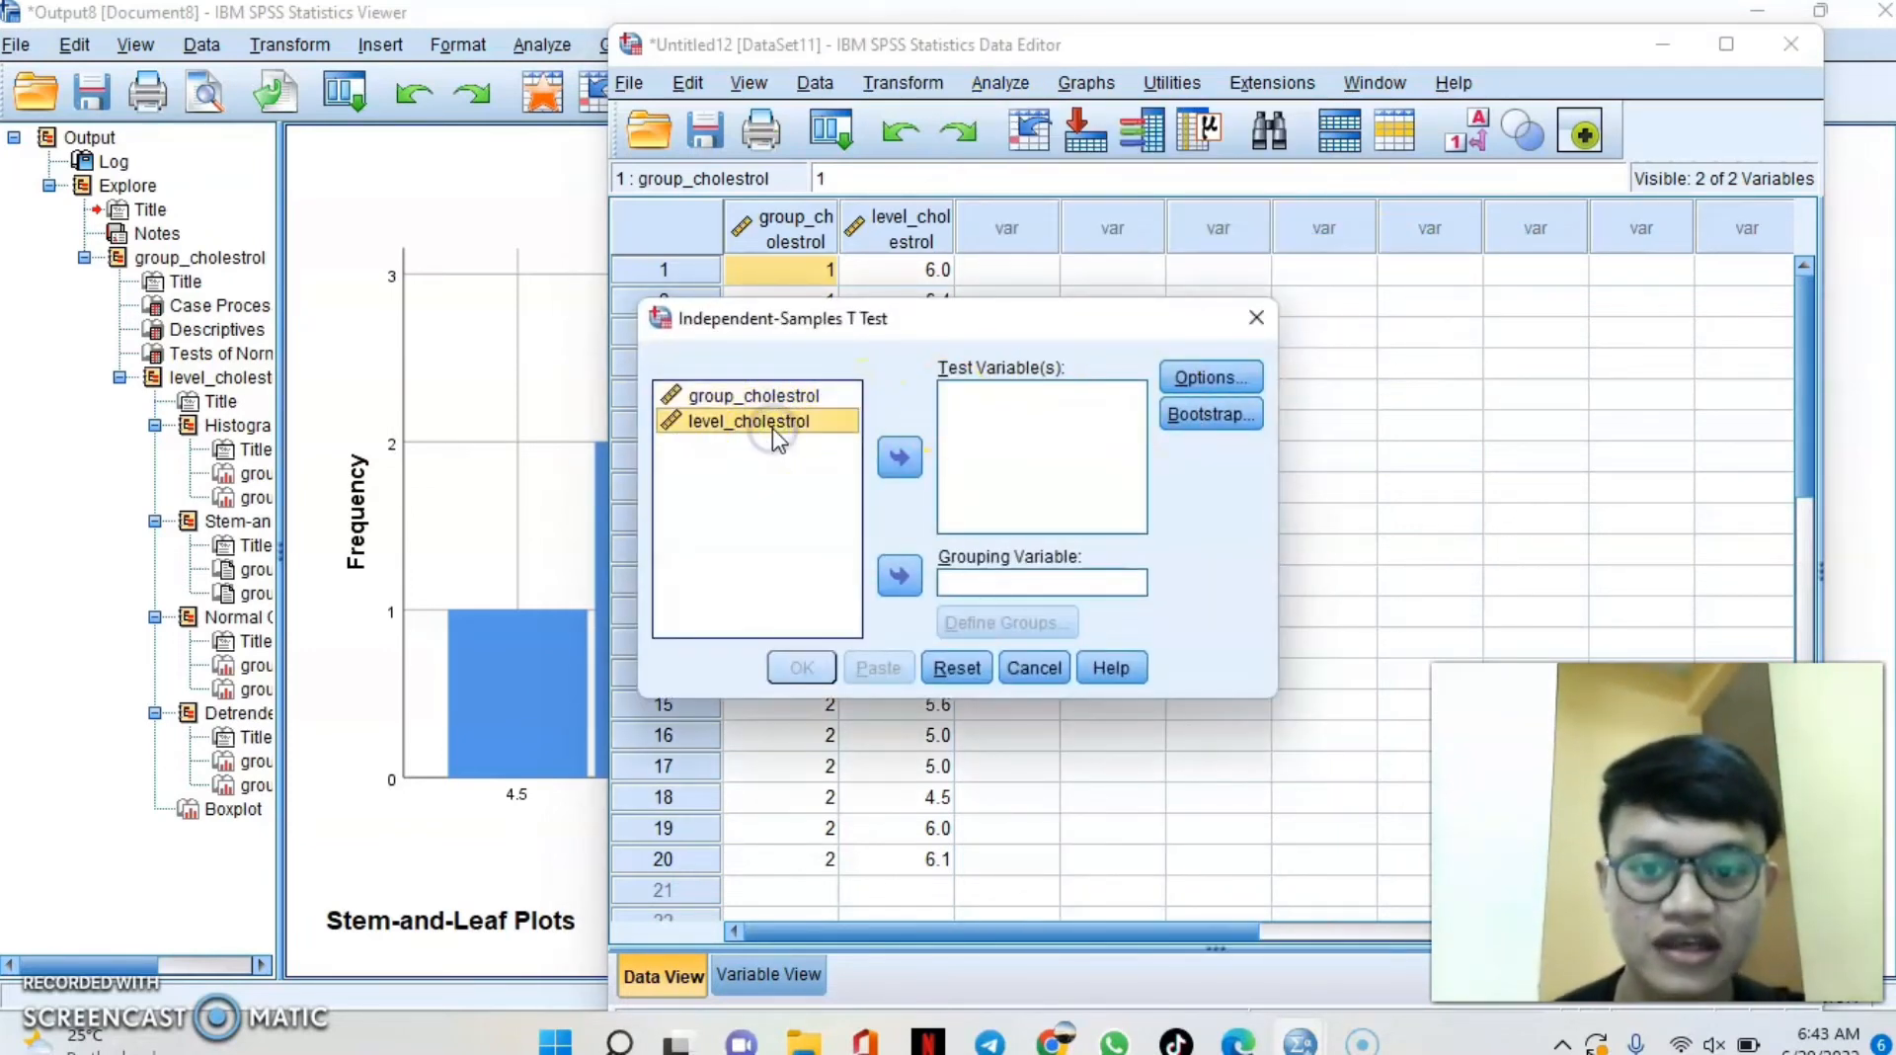
left_click(899, 460)
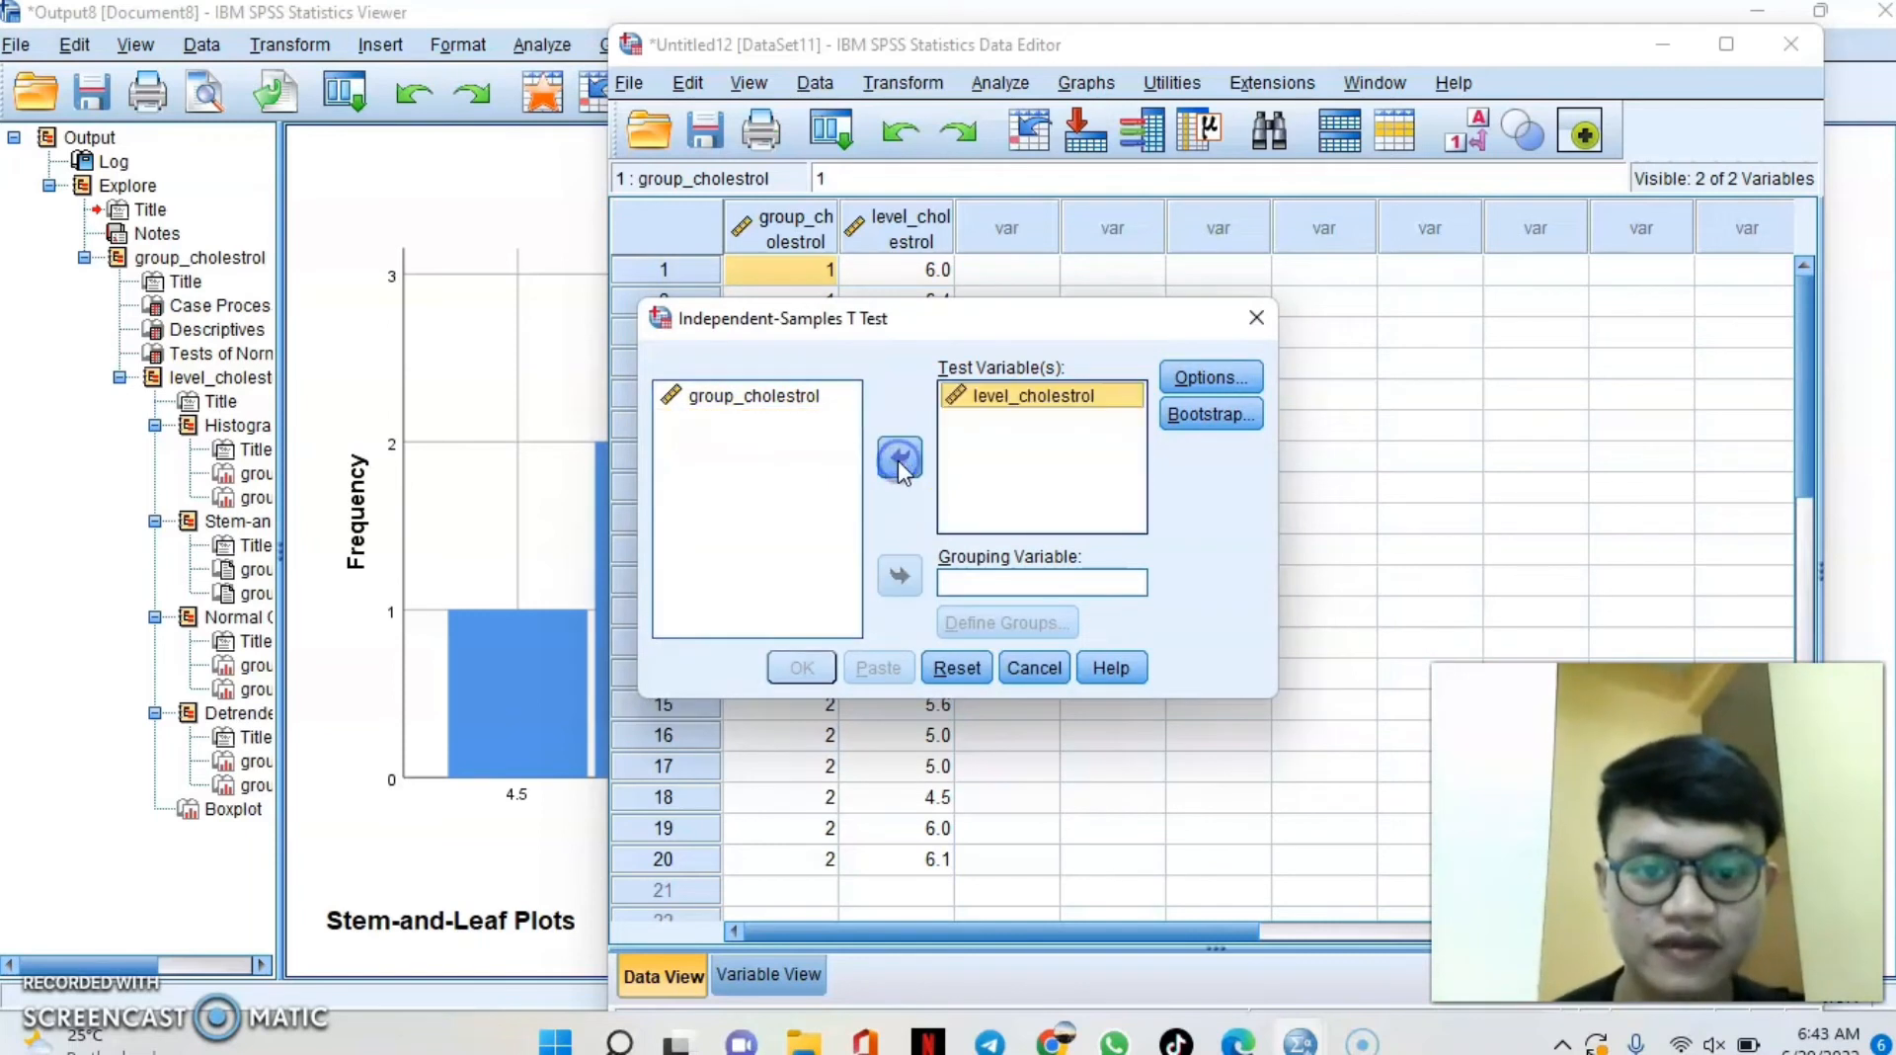
left_click(775, 398)
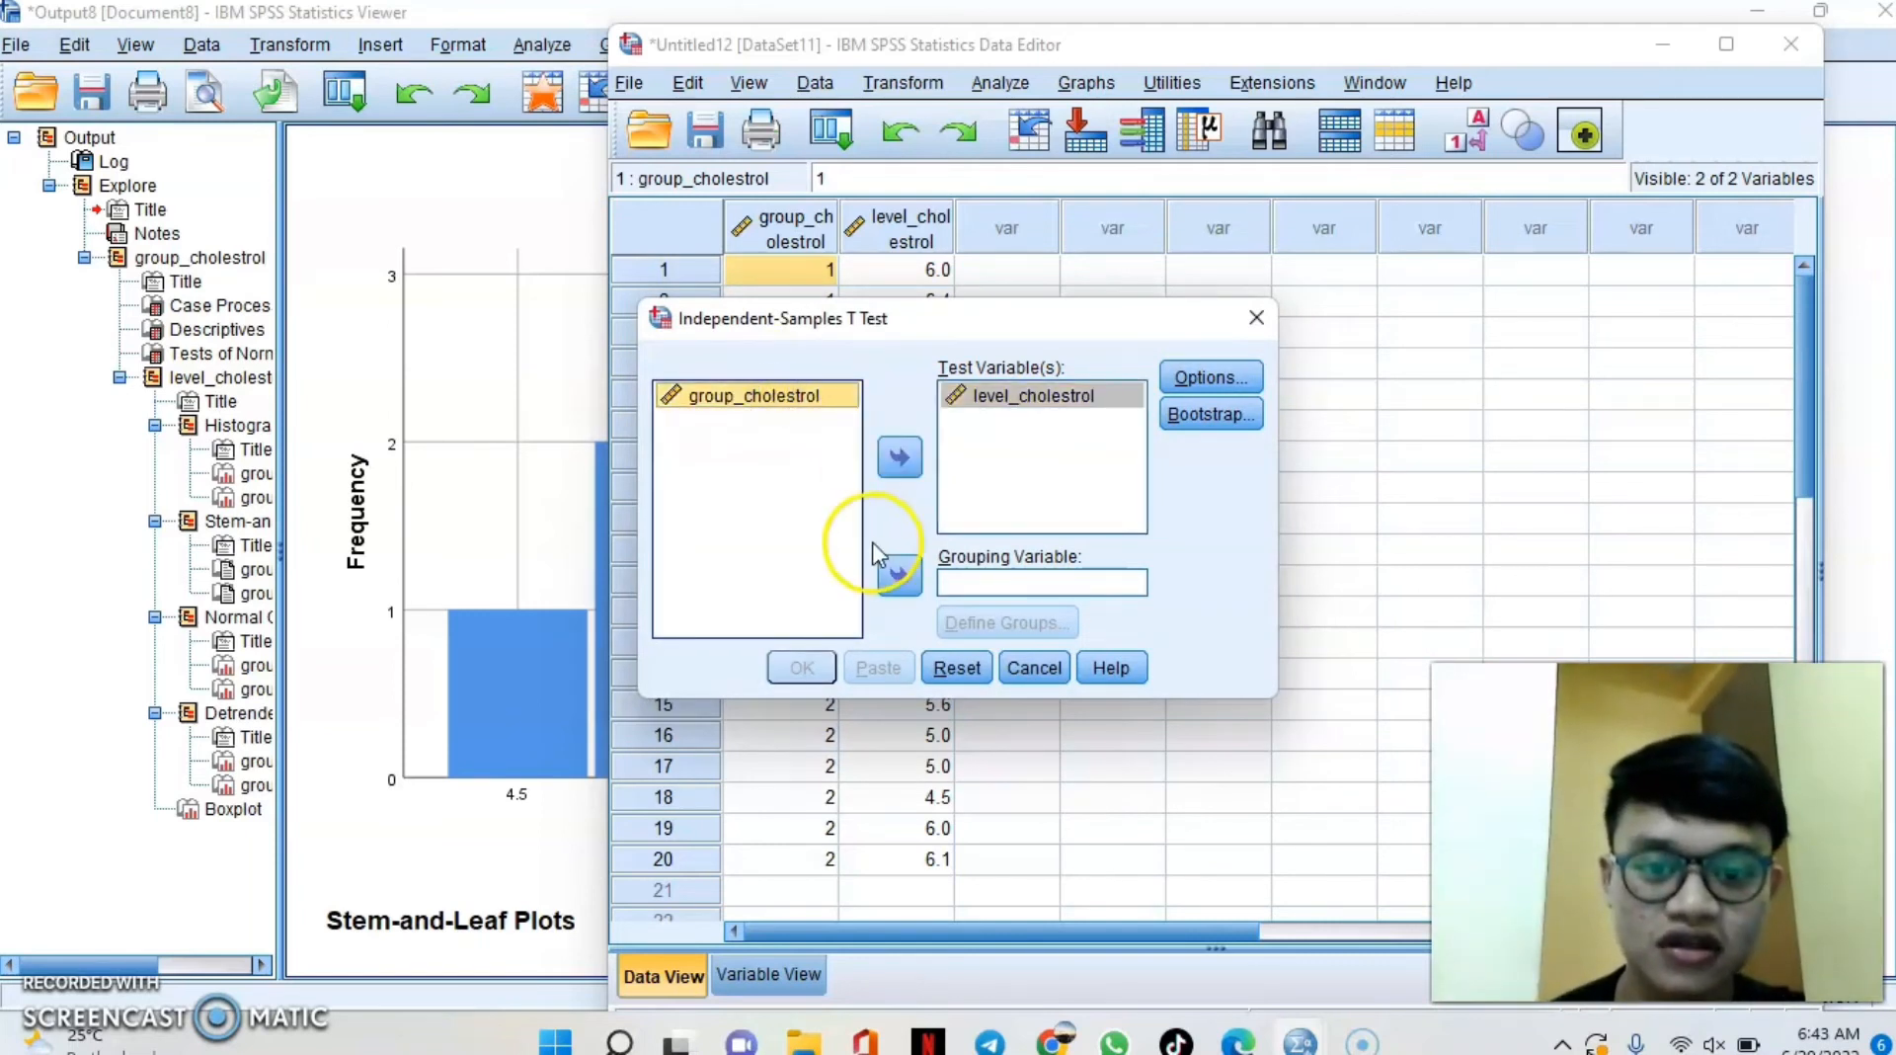
left_click(899, 575)
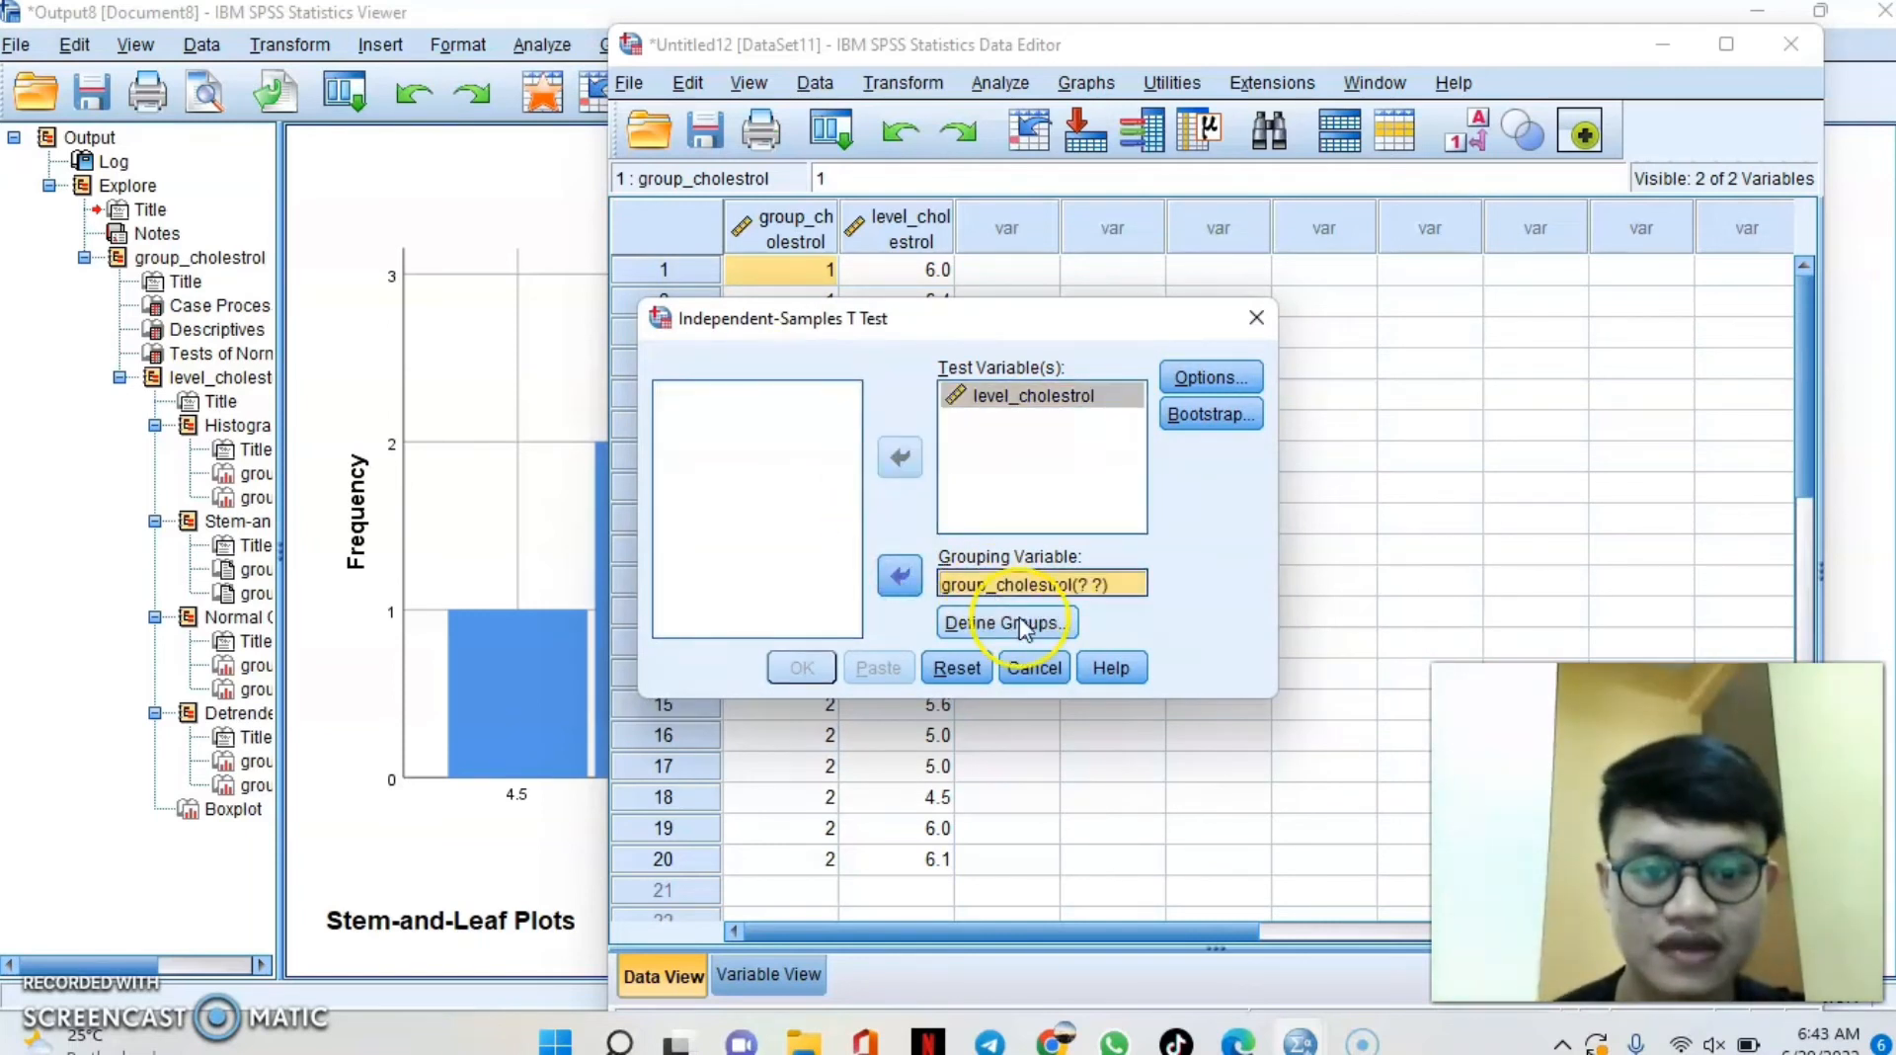
Run the t test at a 95% confidence interval with group 1 defined as value 1 and group 2 as value 2.
left_click(1188, 382)
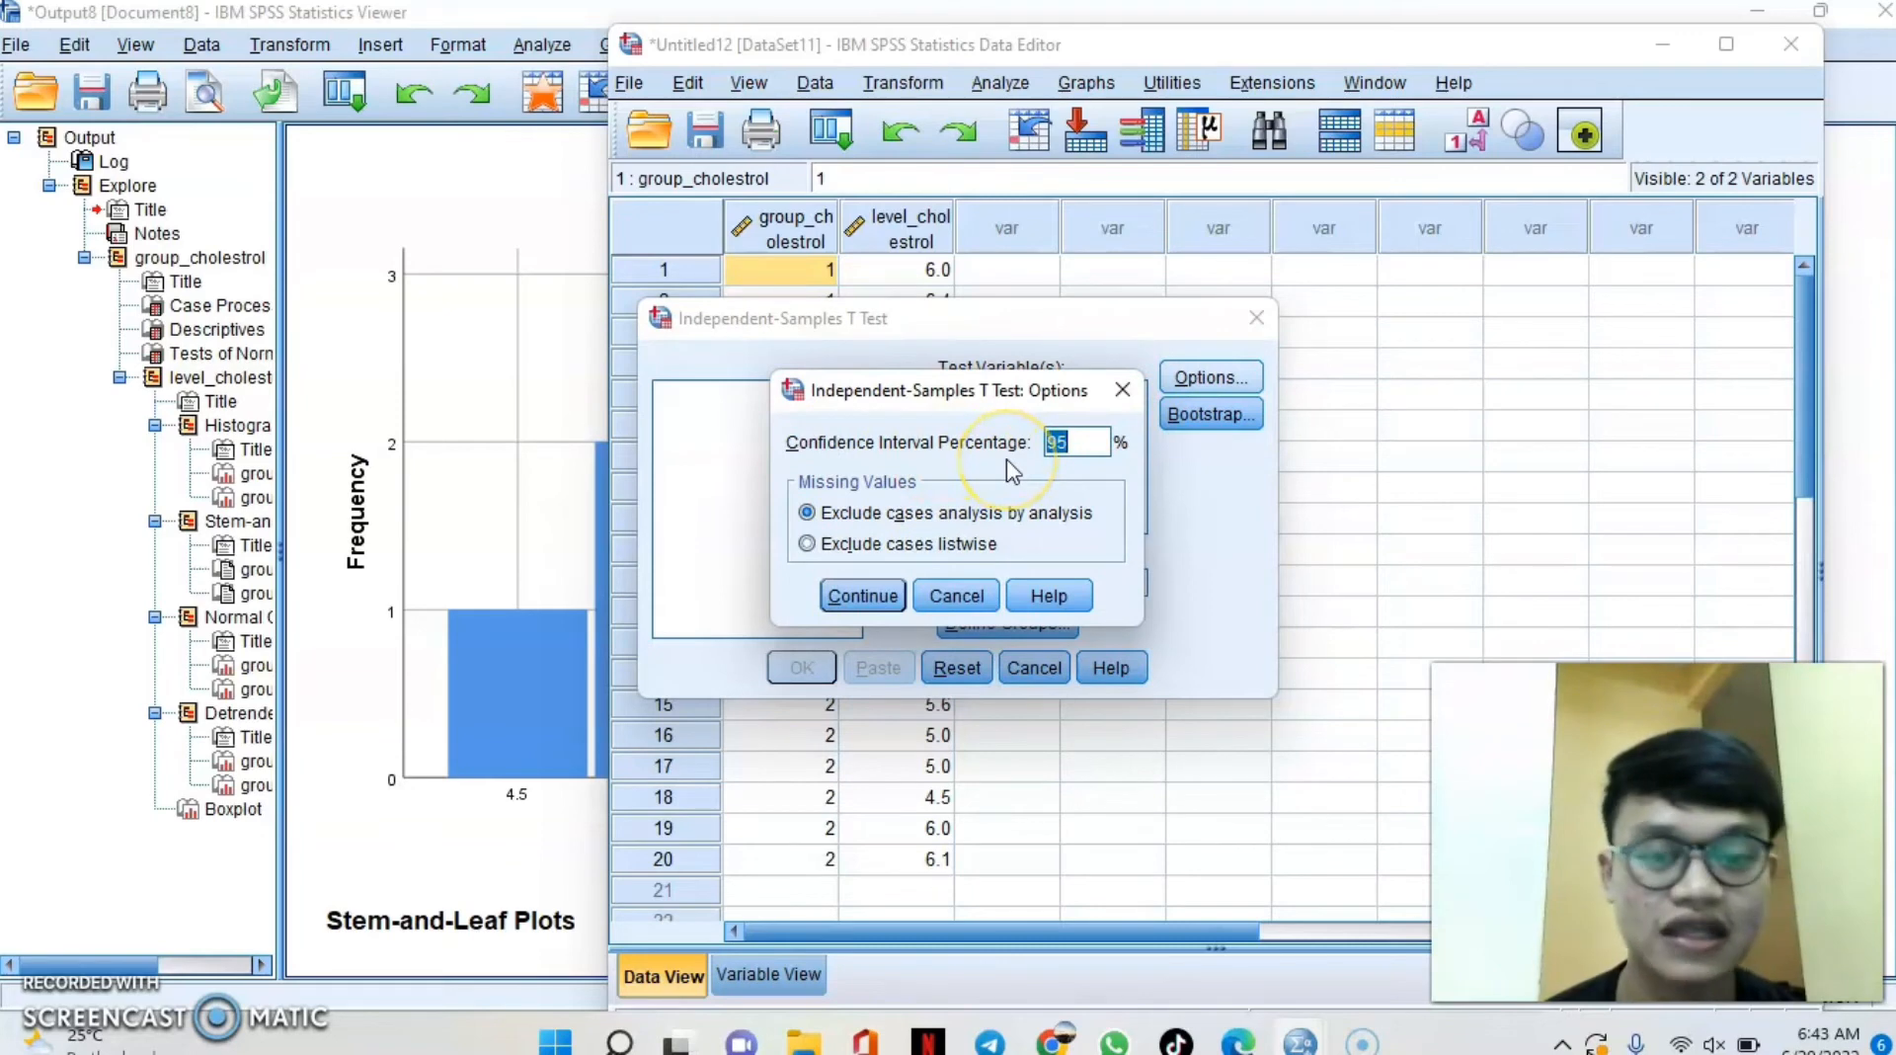
left_click(863, 597)
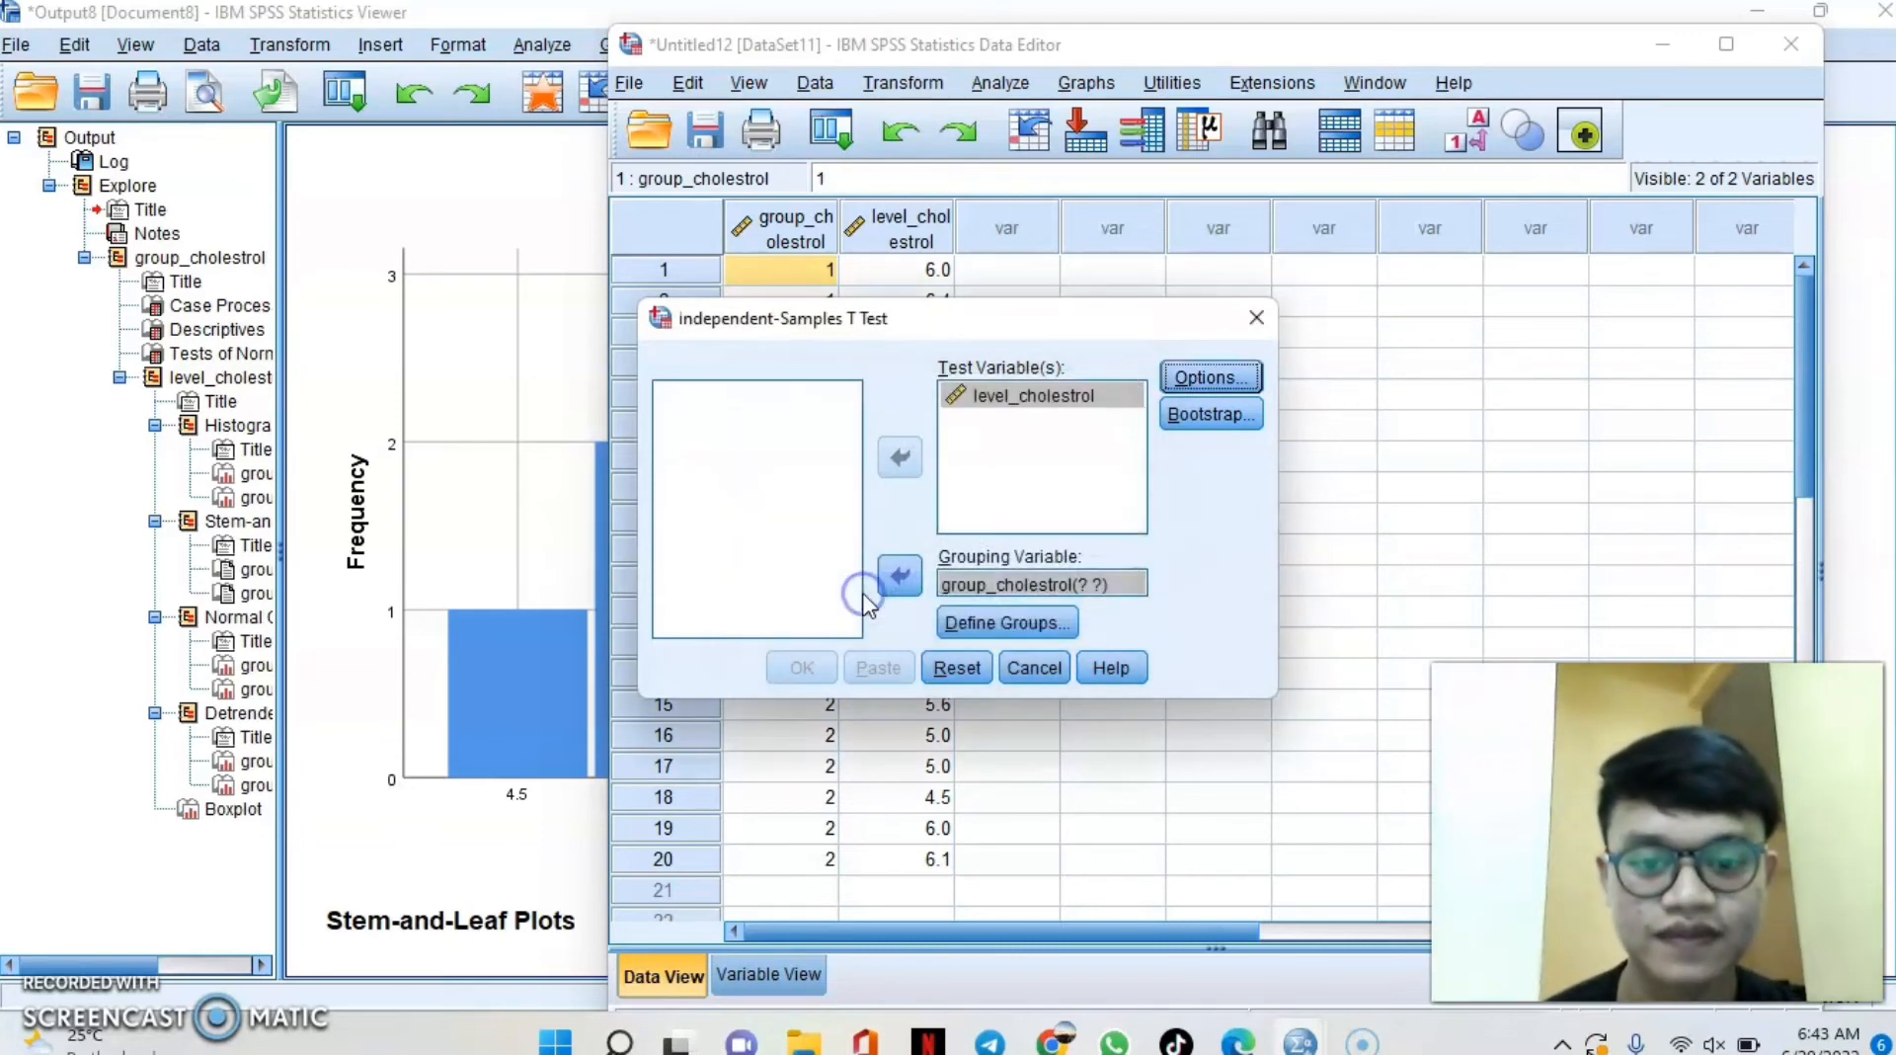
left_click(981, 630)
left_click(969, 469)
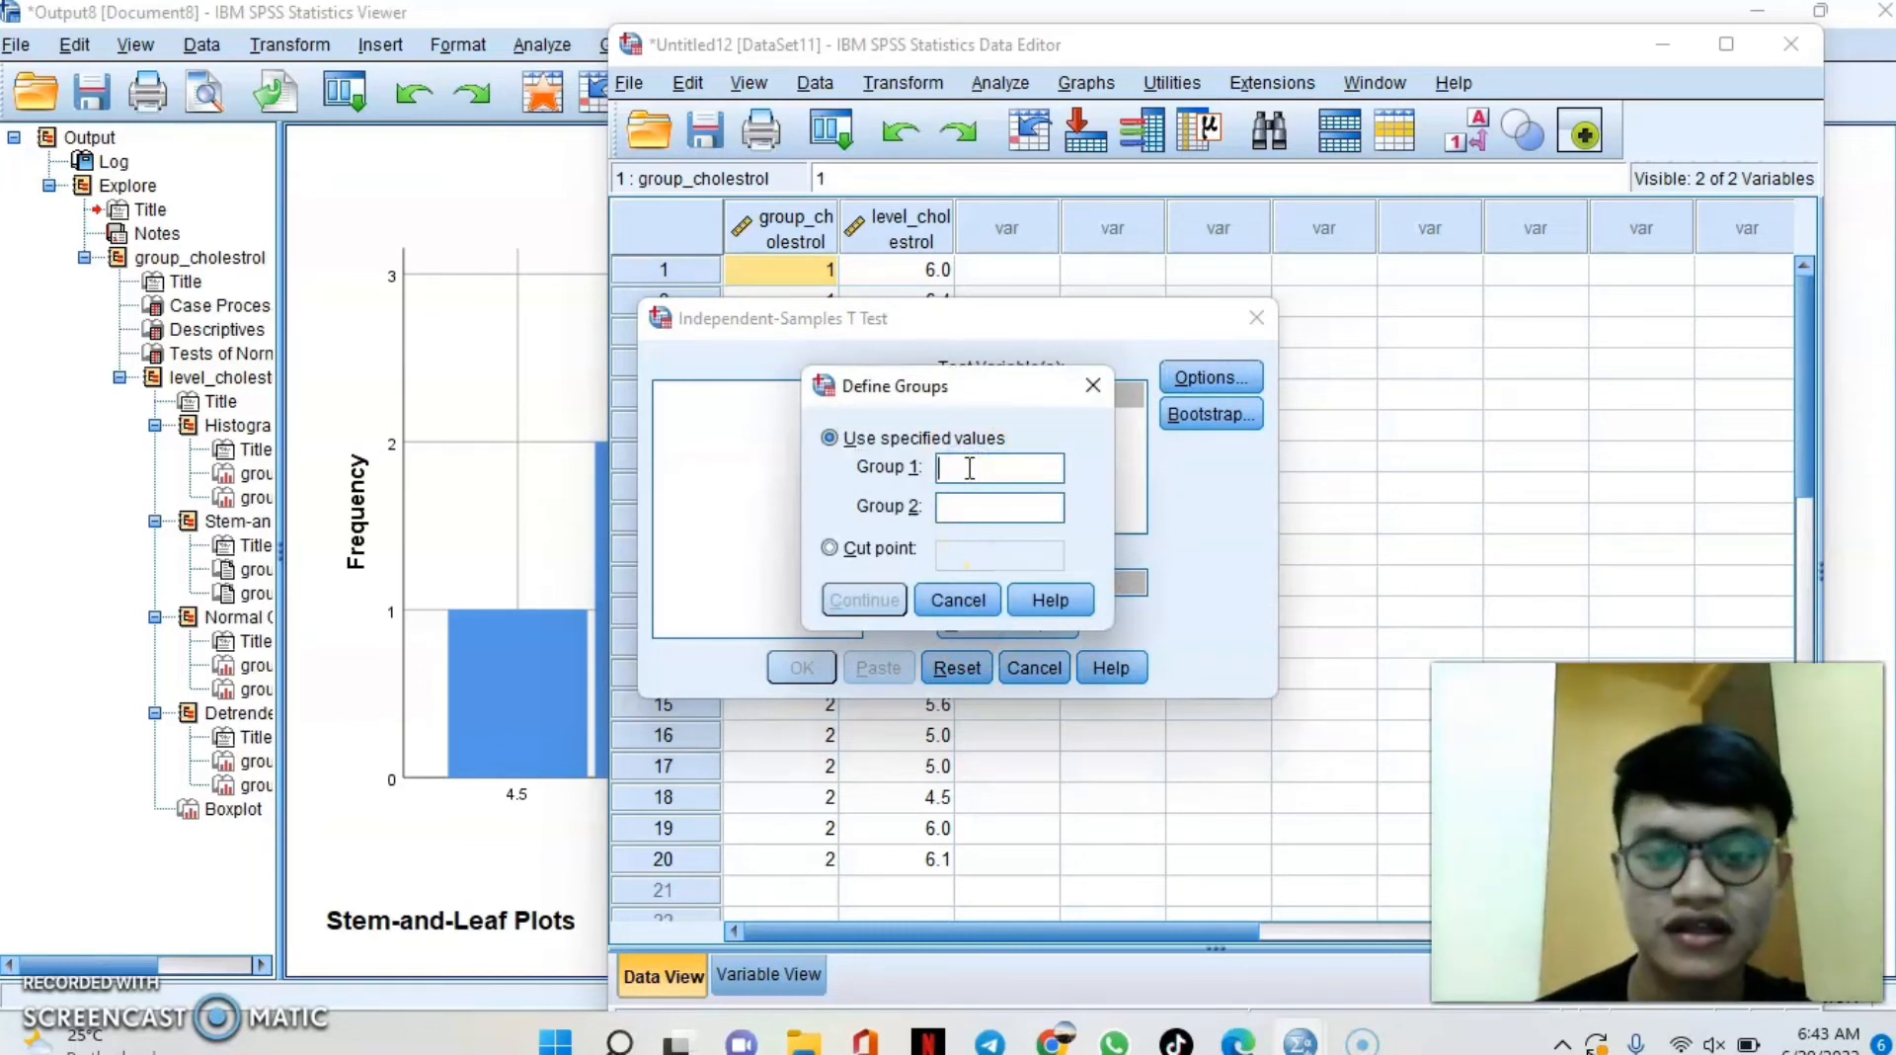
type("1")
left_click(963, 506)
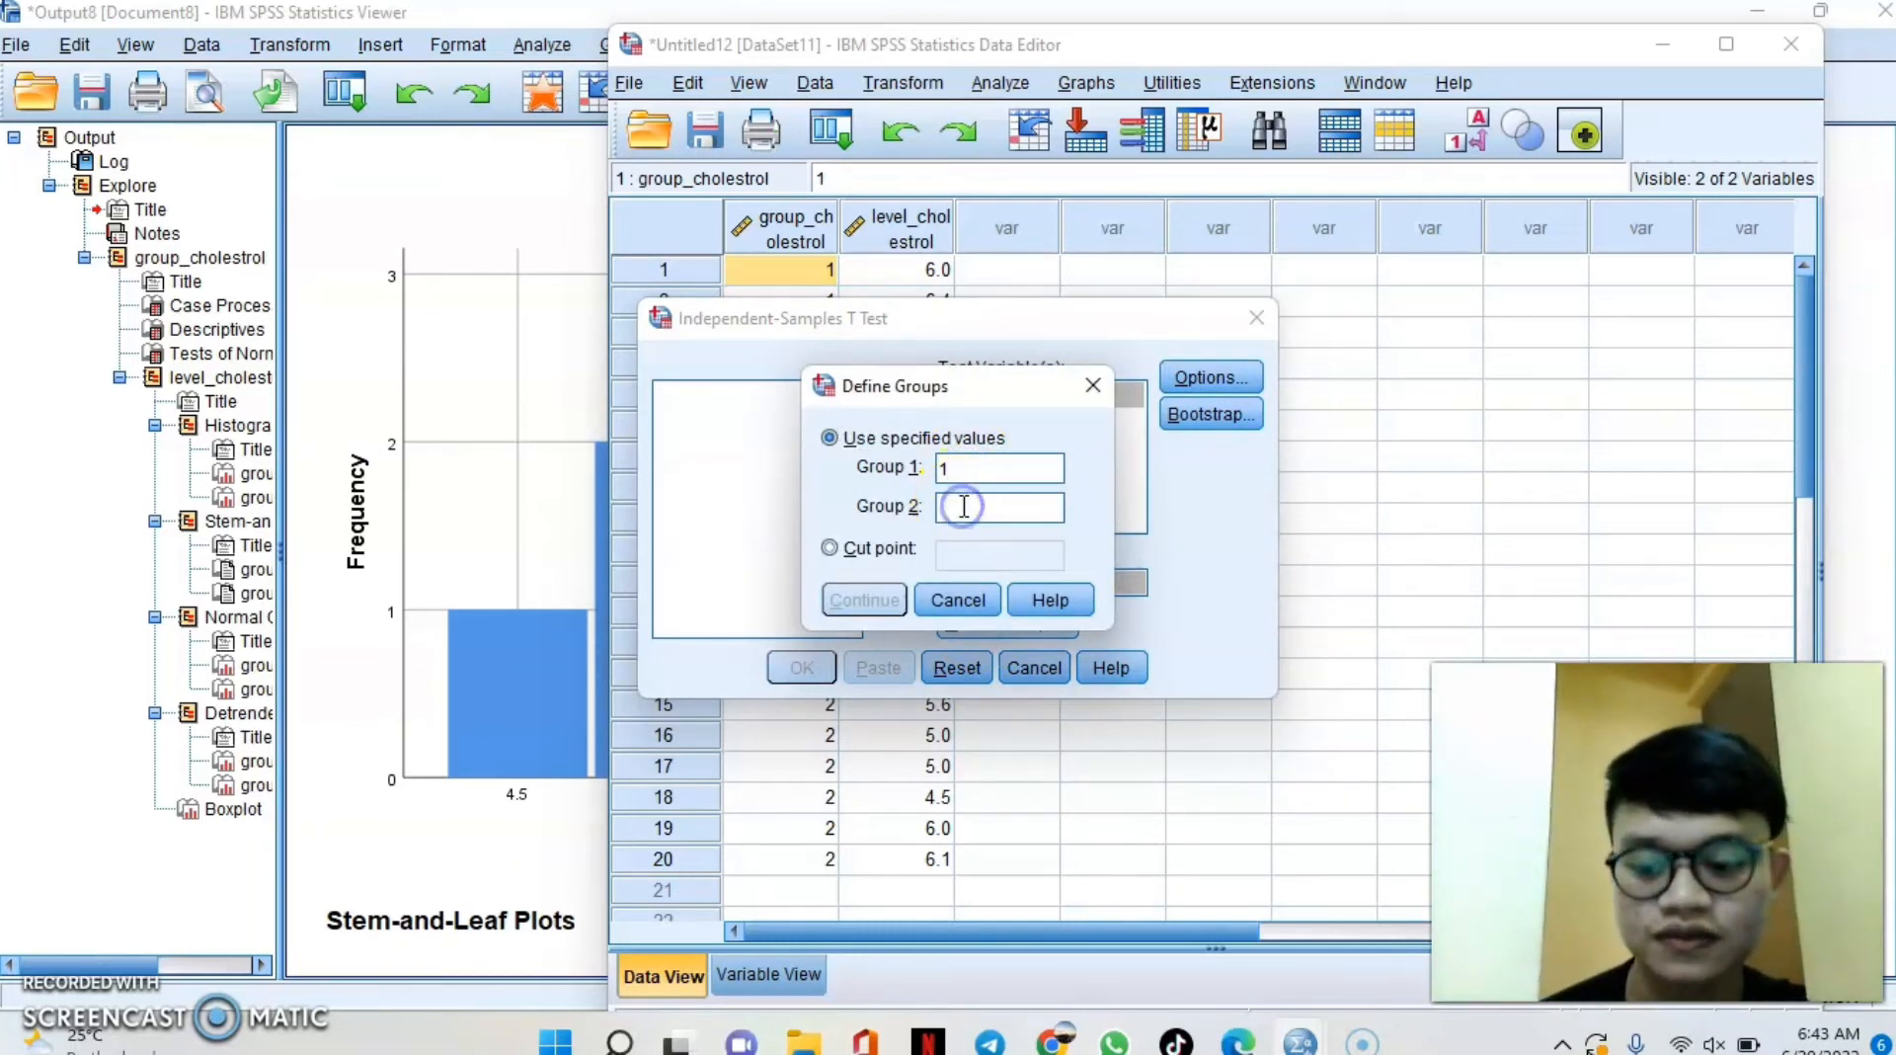
type("2")
left_click(874, 600)
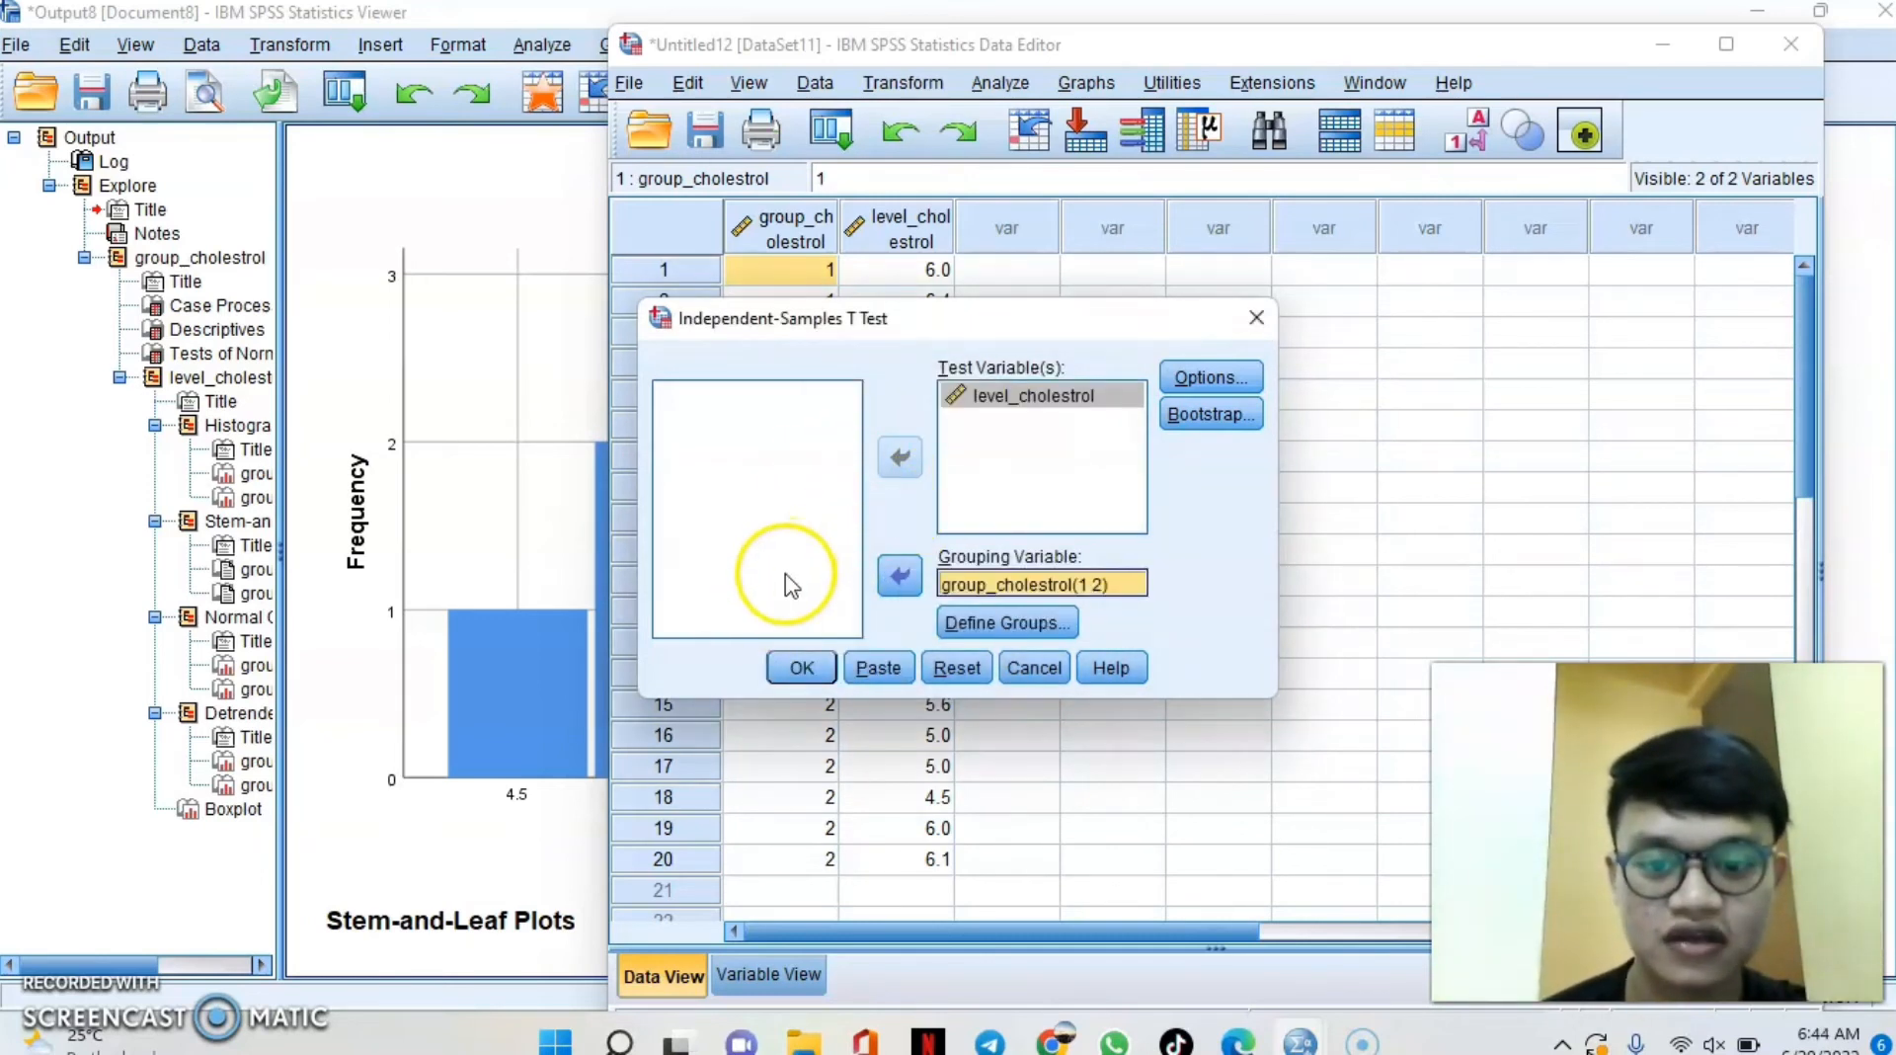
left_click(801, 672)
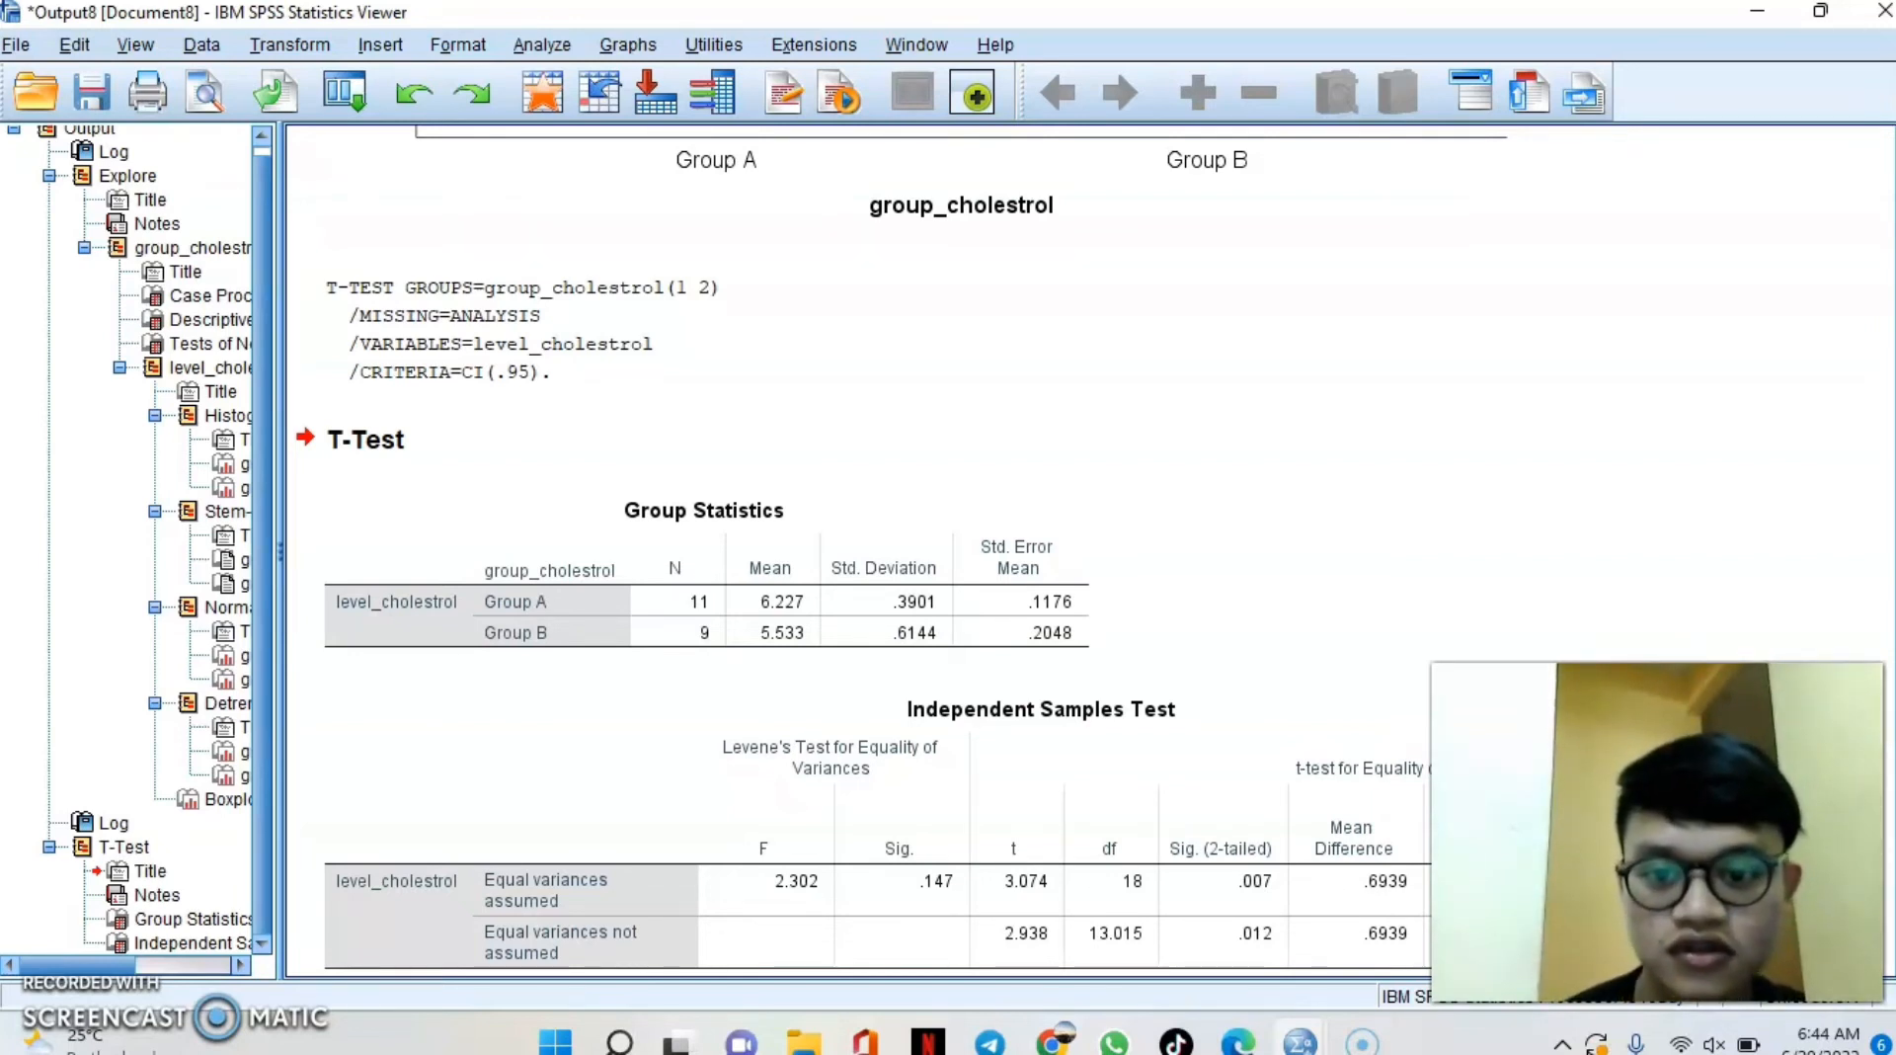
Examine the Group Statistics and Independent Samples Test tables in the T-Test output.
left_click(903, 597)
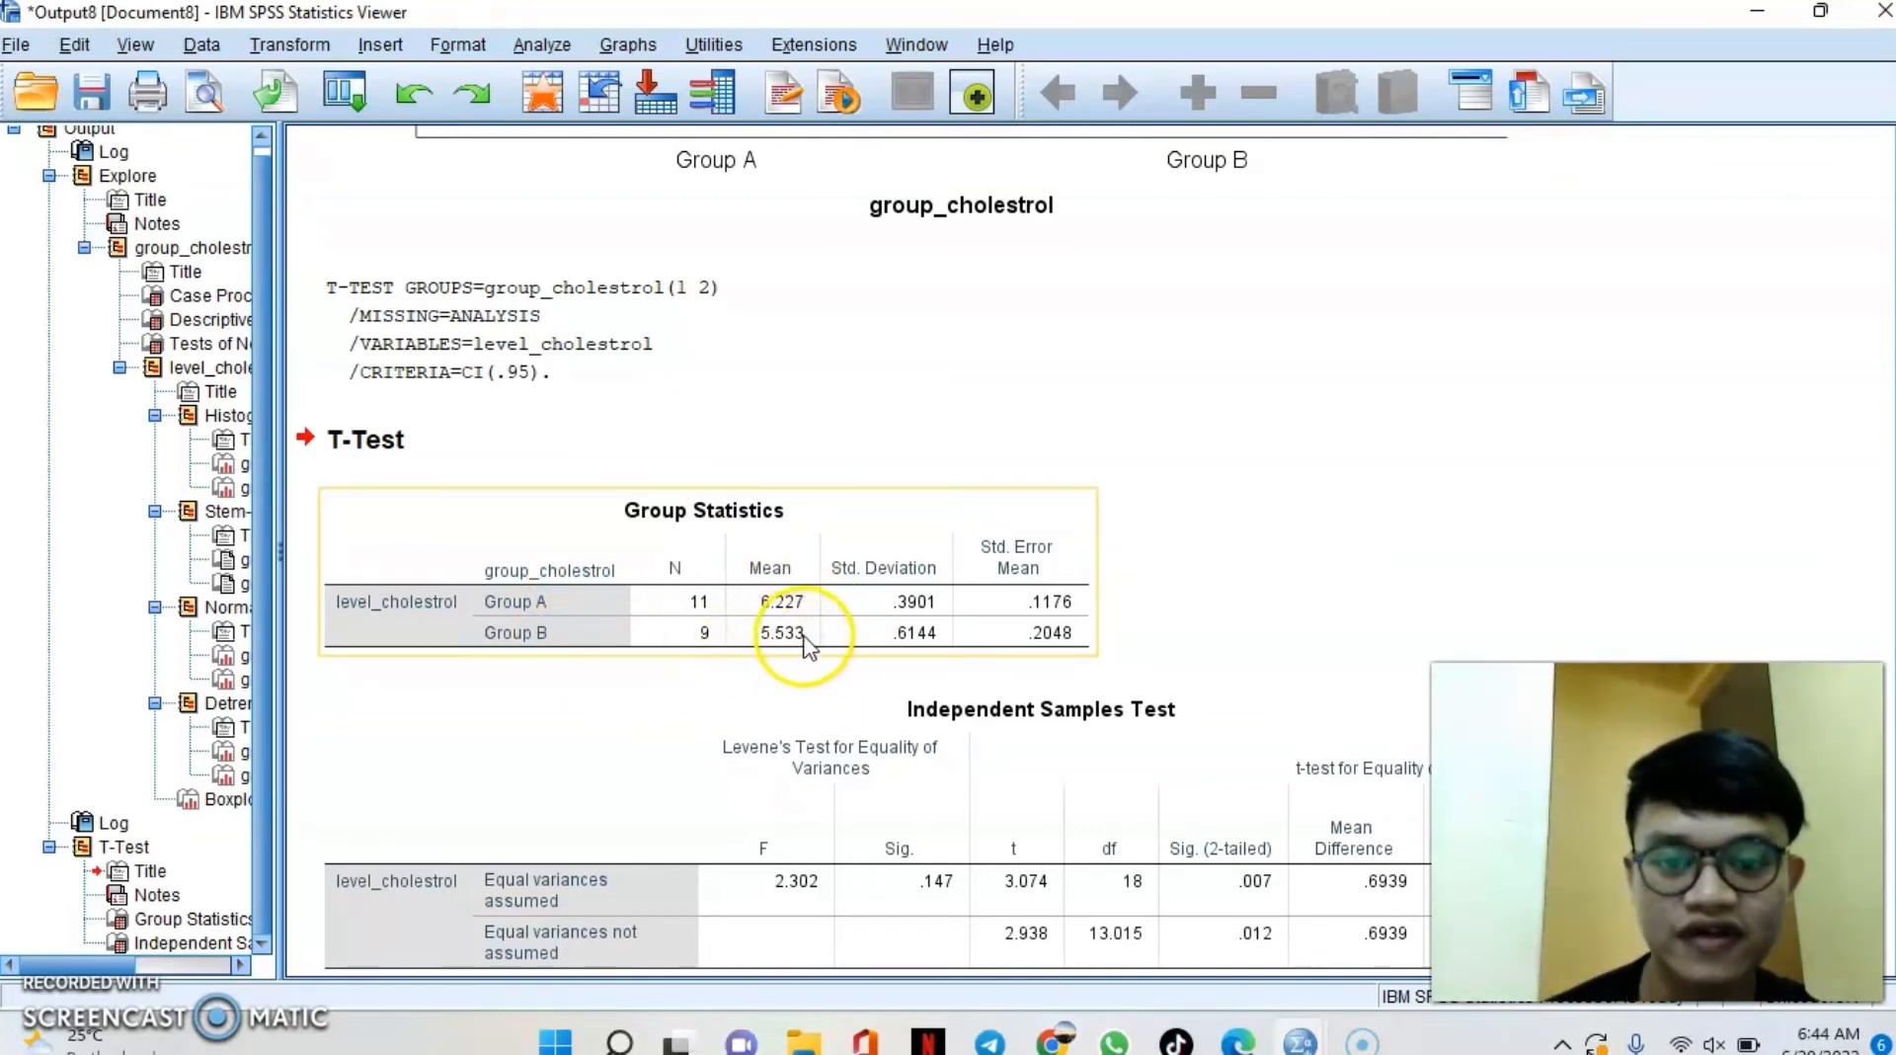
left_click(845, 667)
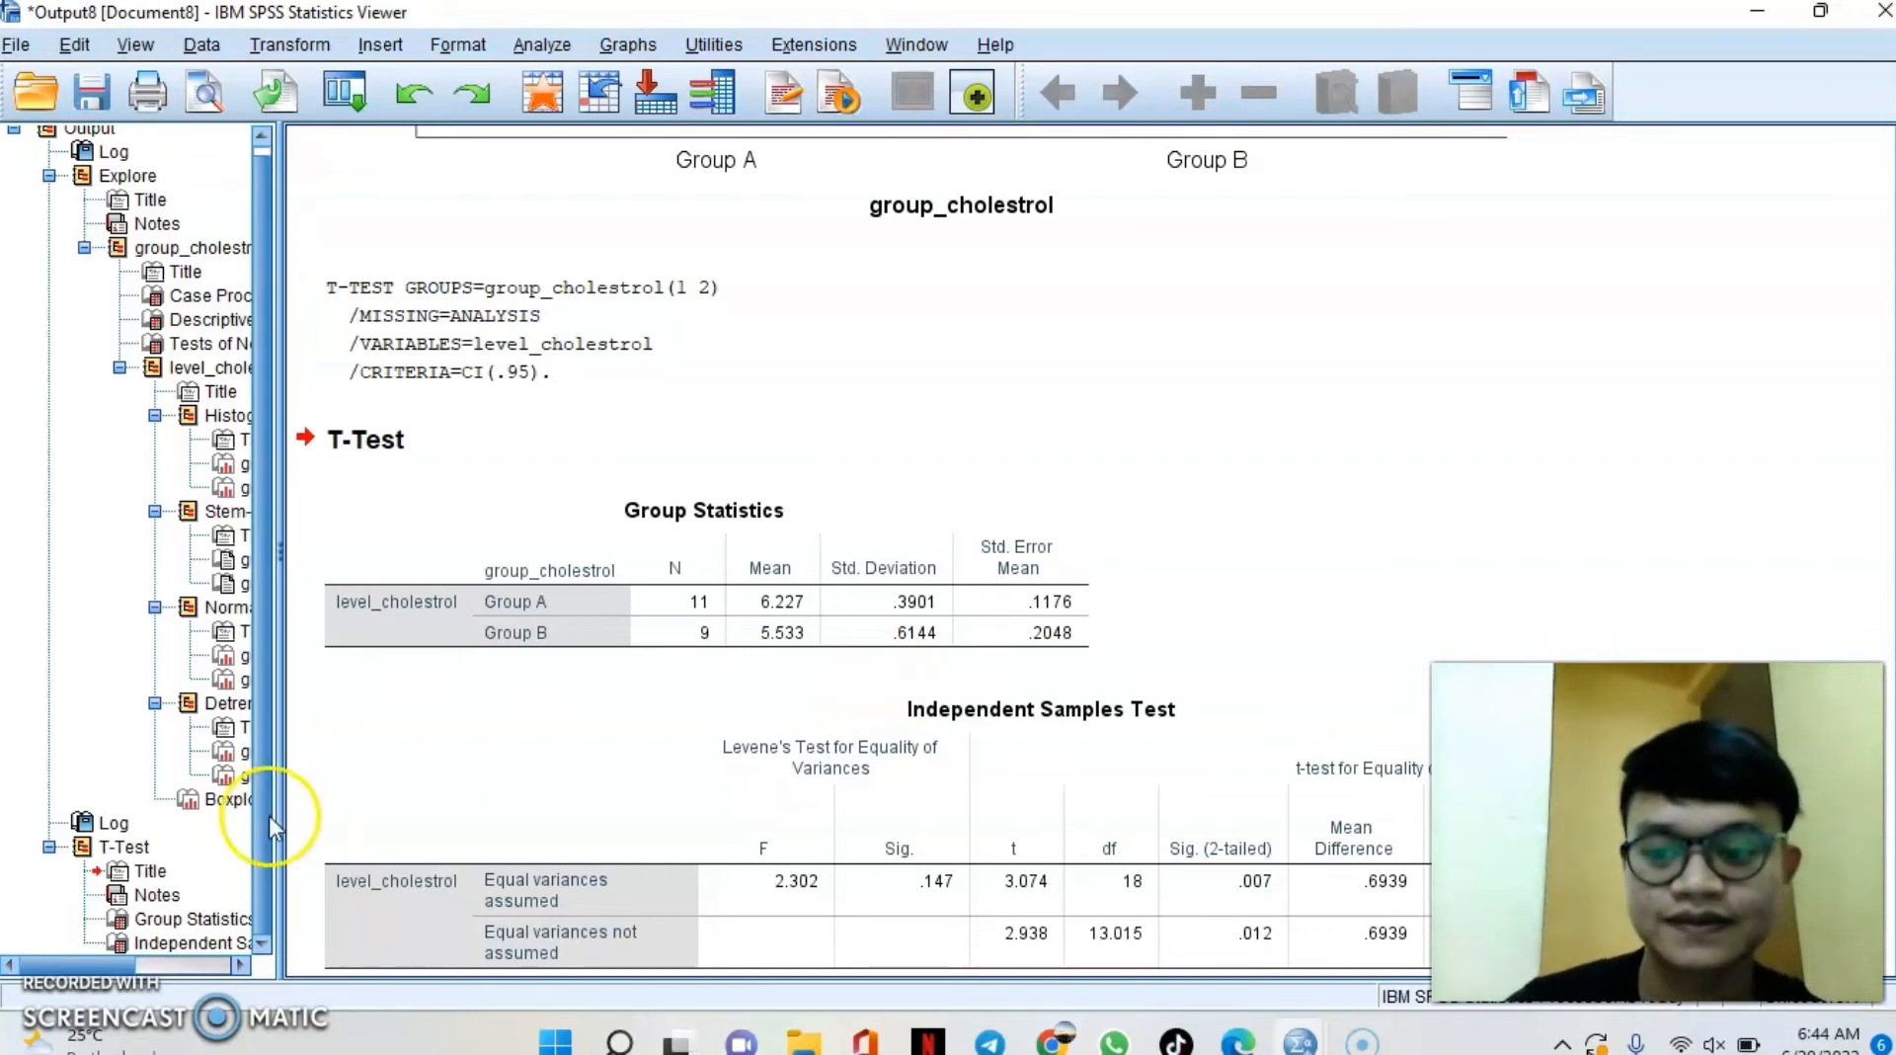
left_click(610, 768)
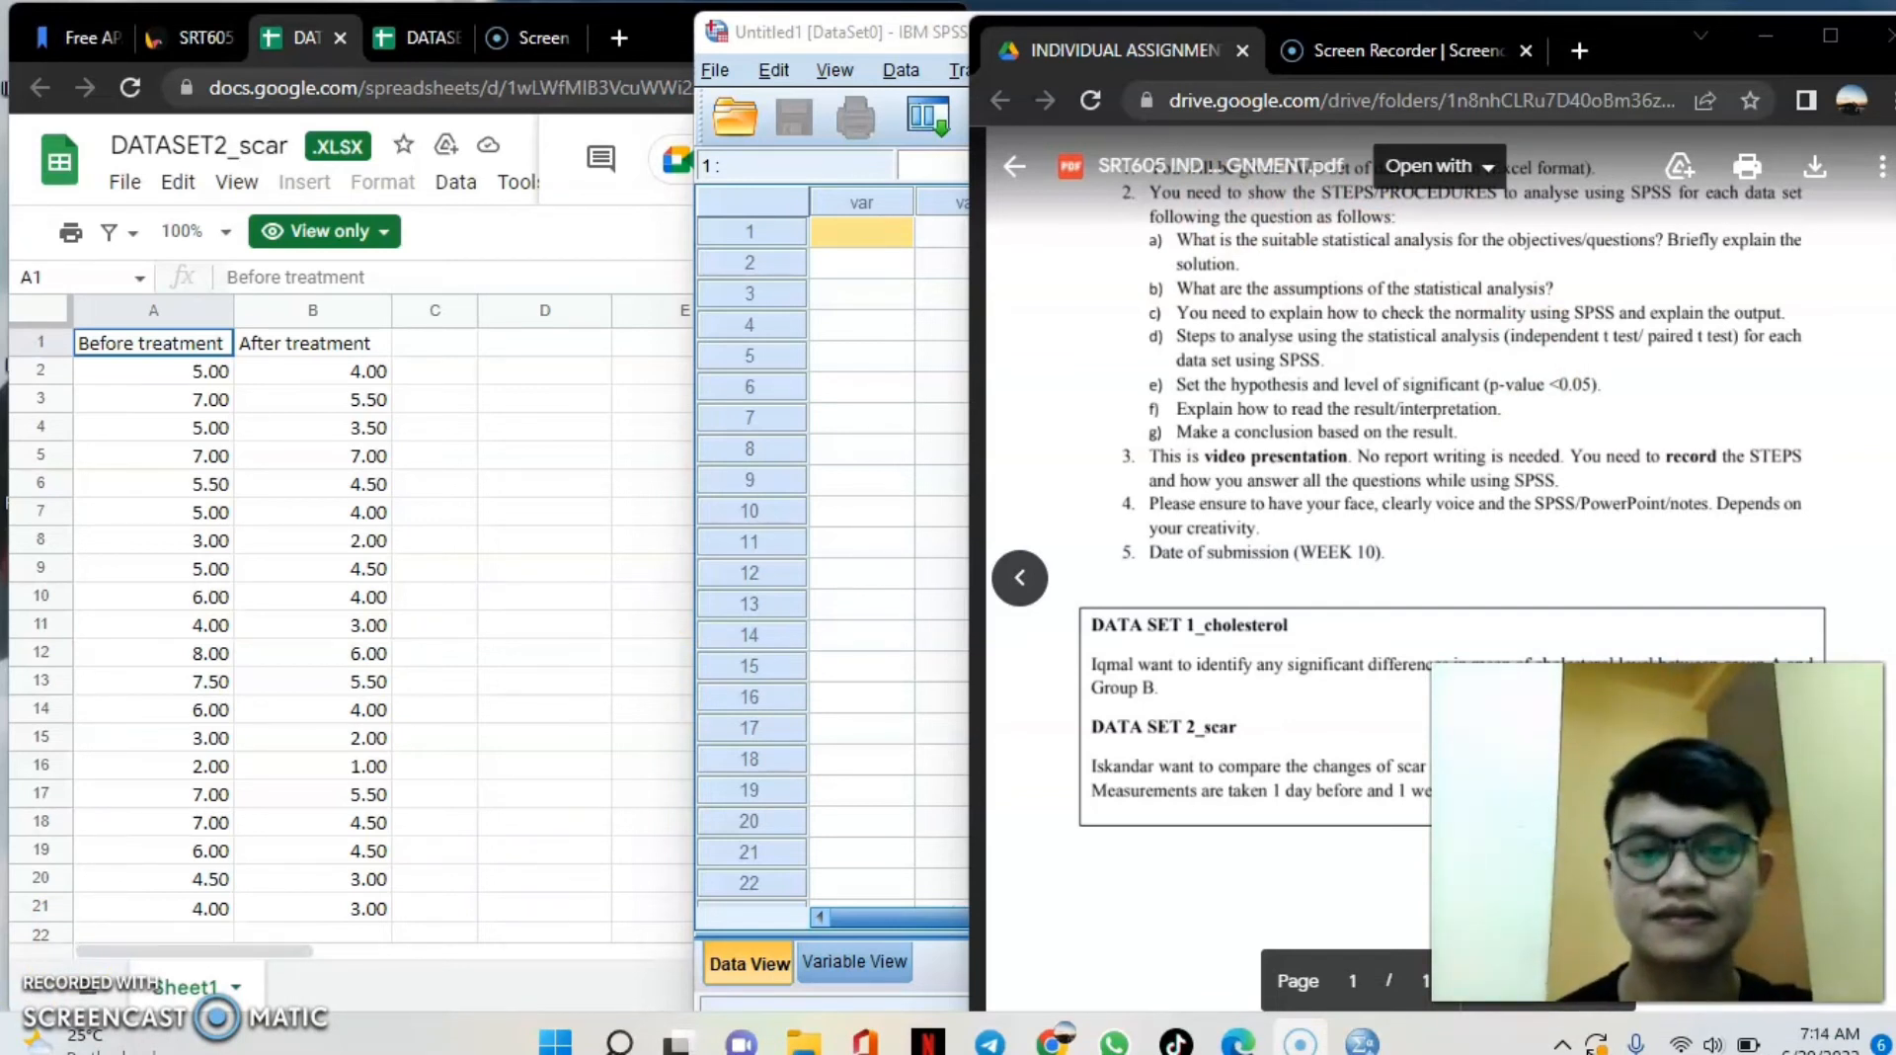
Switch to the empty SPSS dataset and name its first variable before_treatment.
left_click(851, 162)
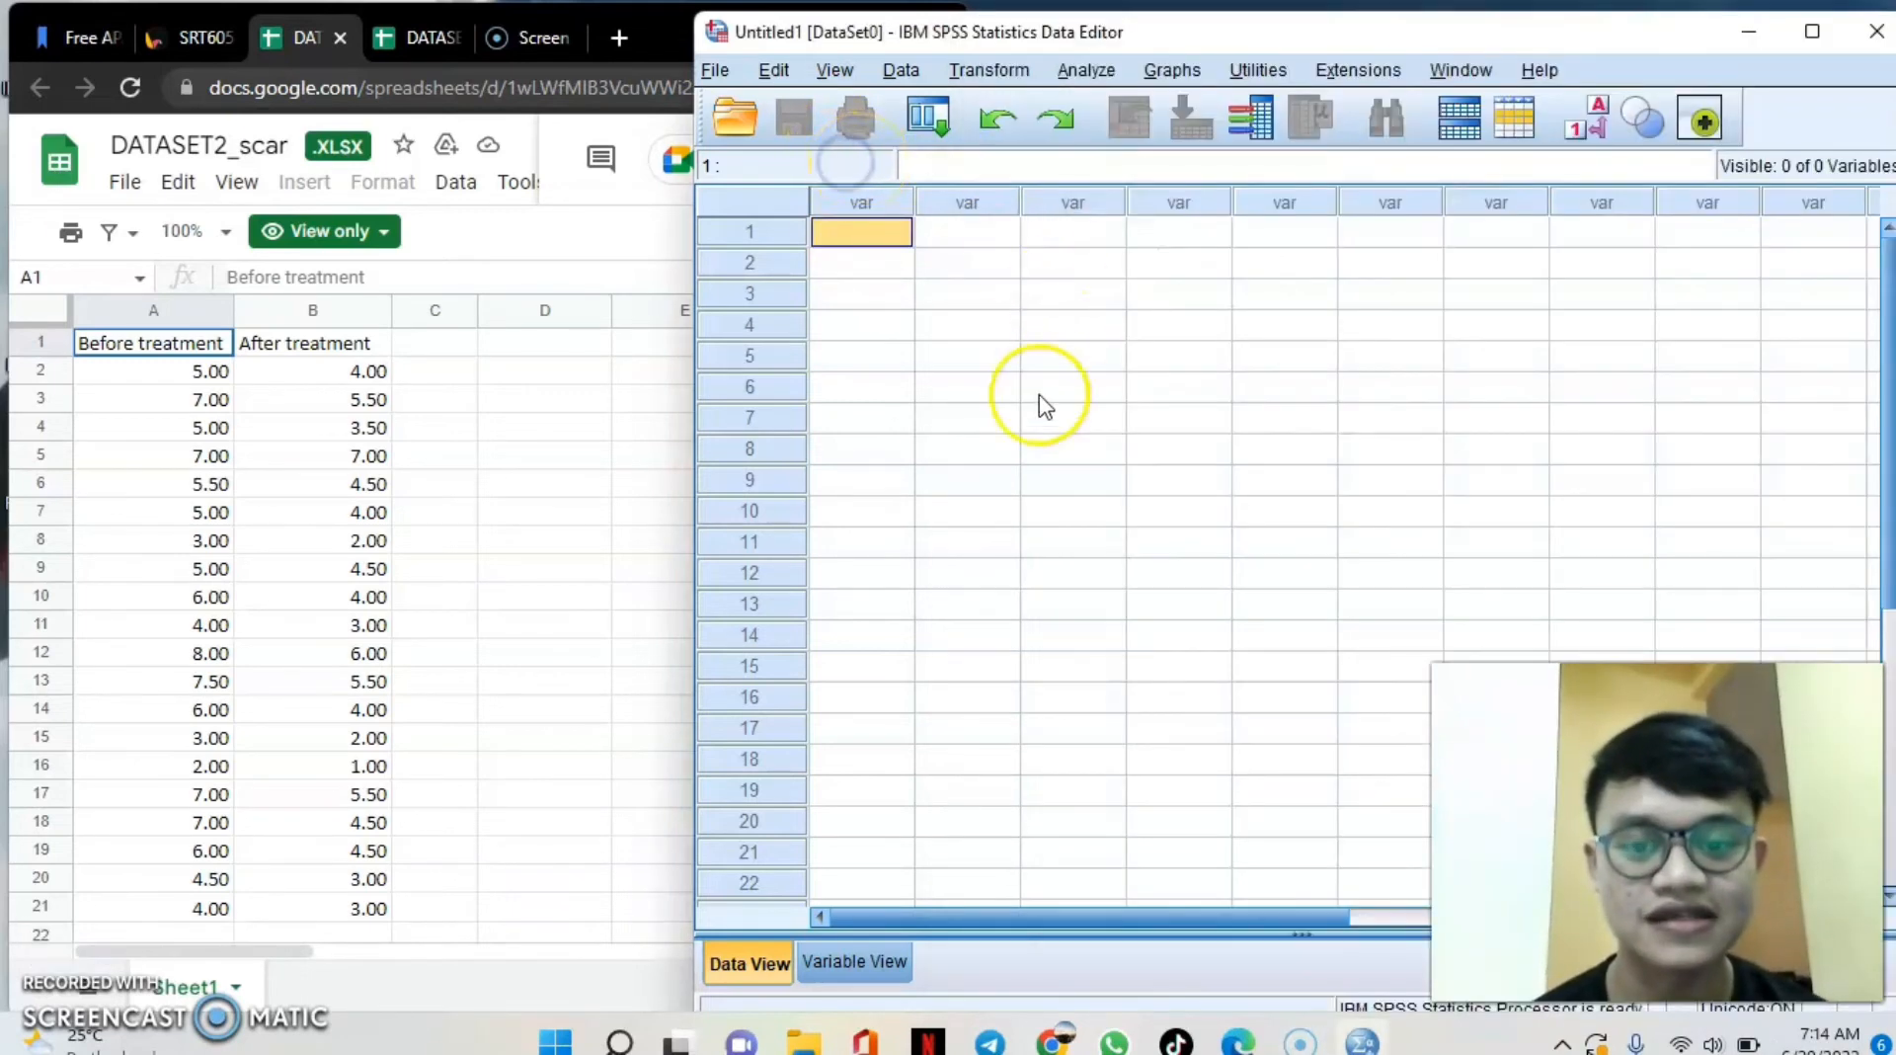
left_click(873, 965)
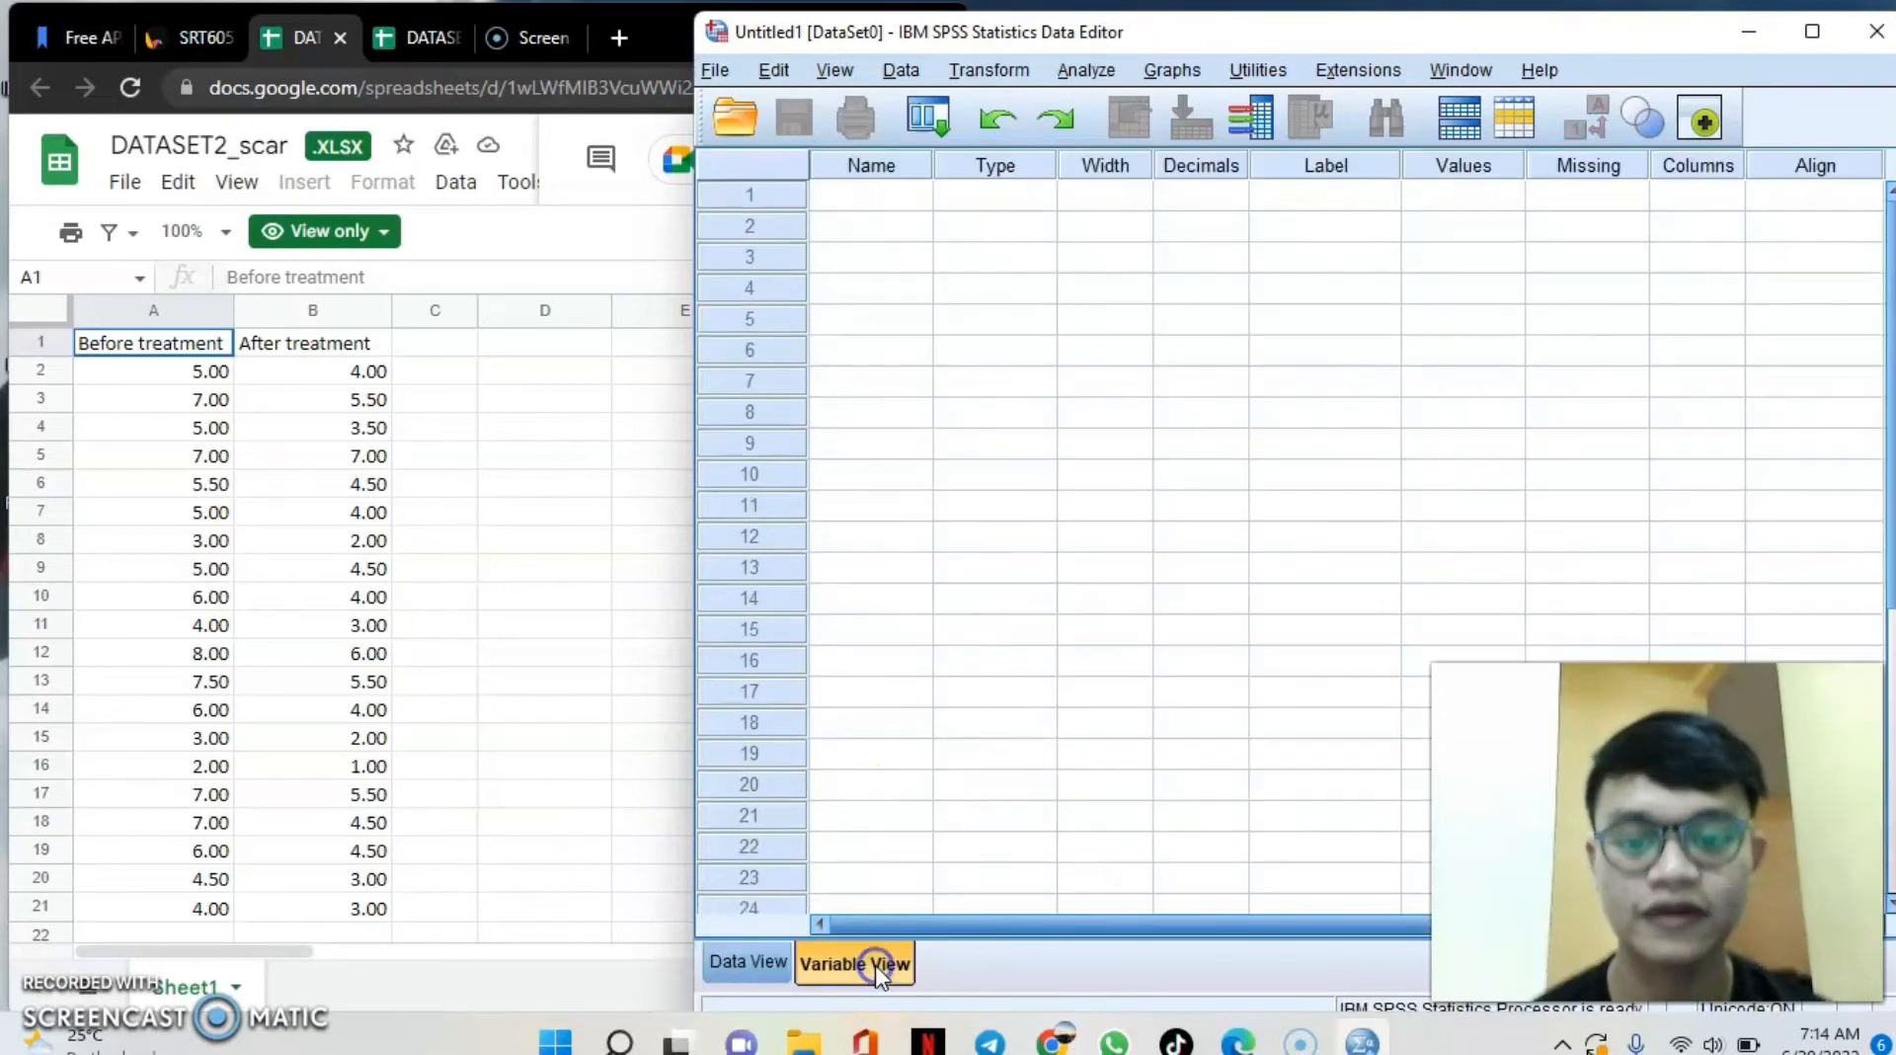
left_click(868, 197)
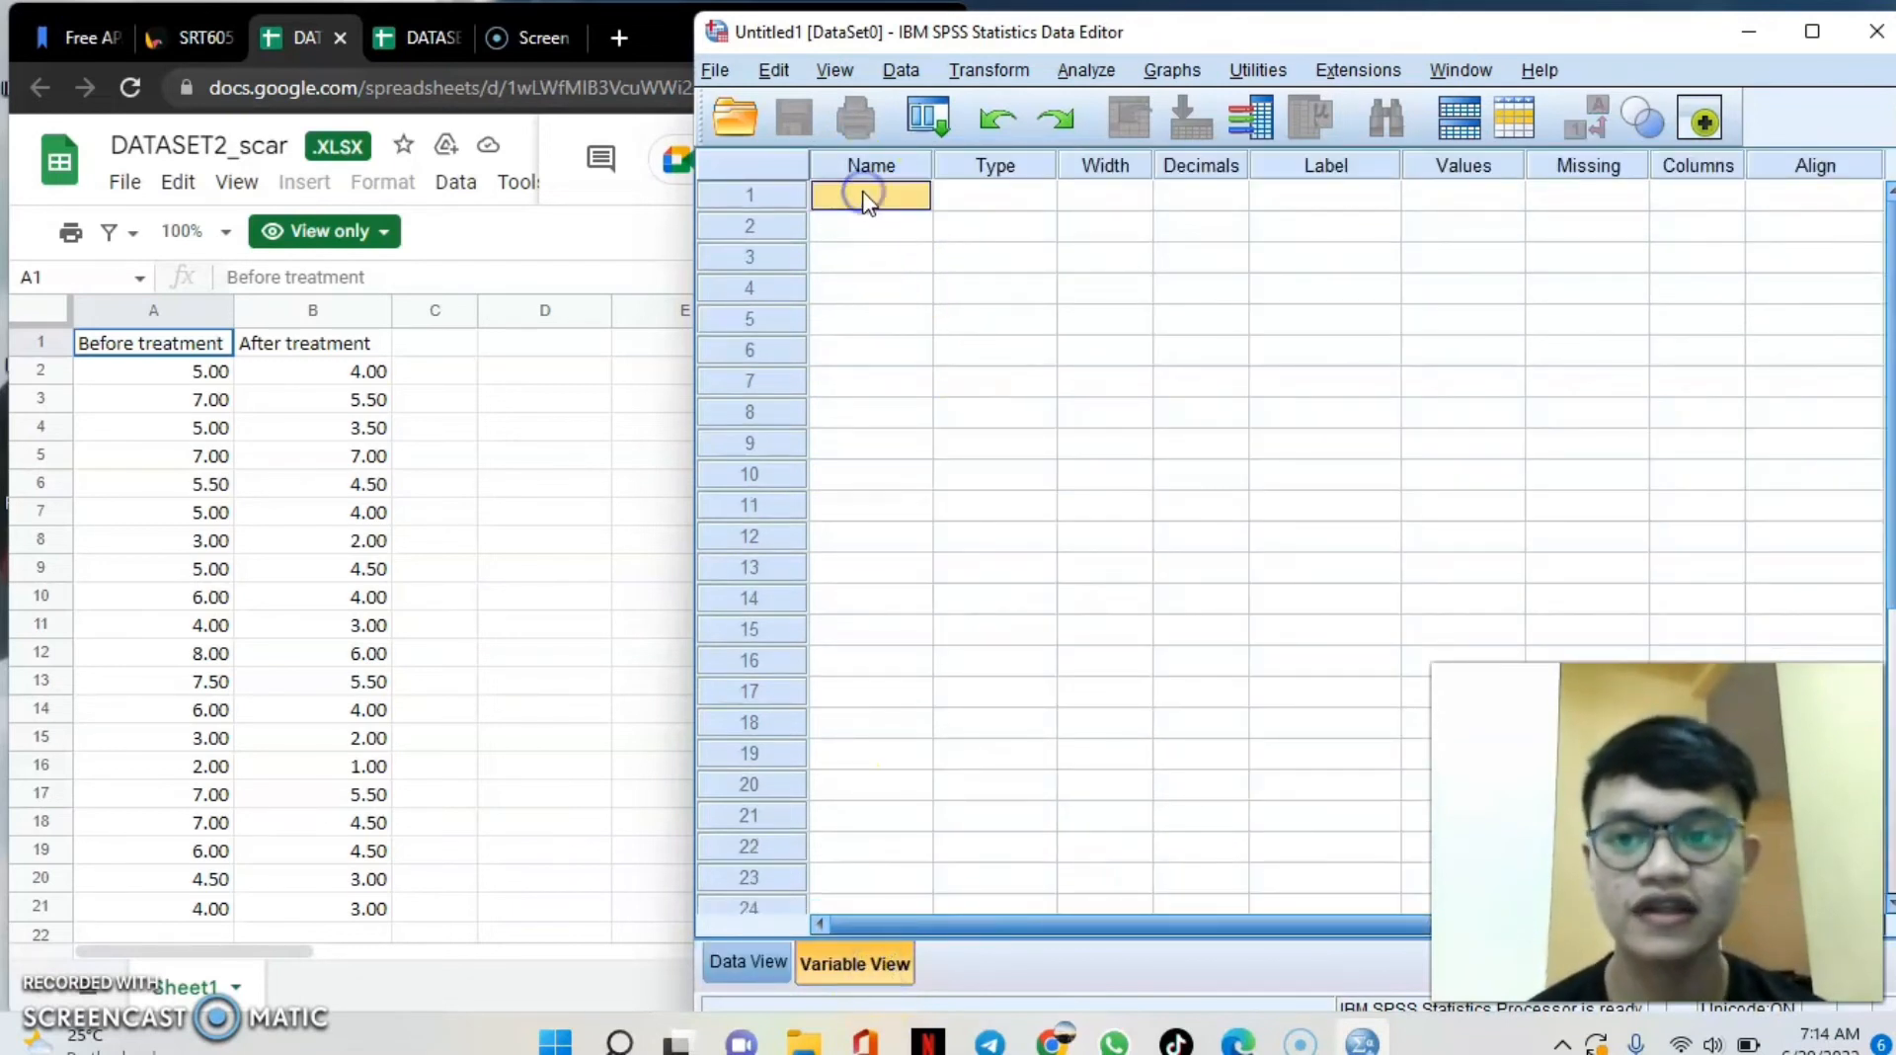
type("be")
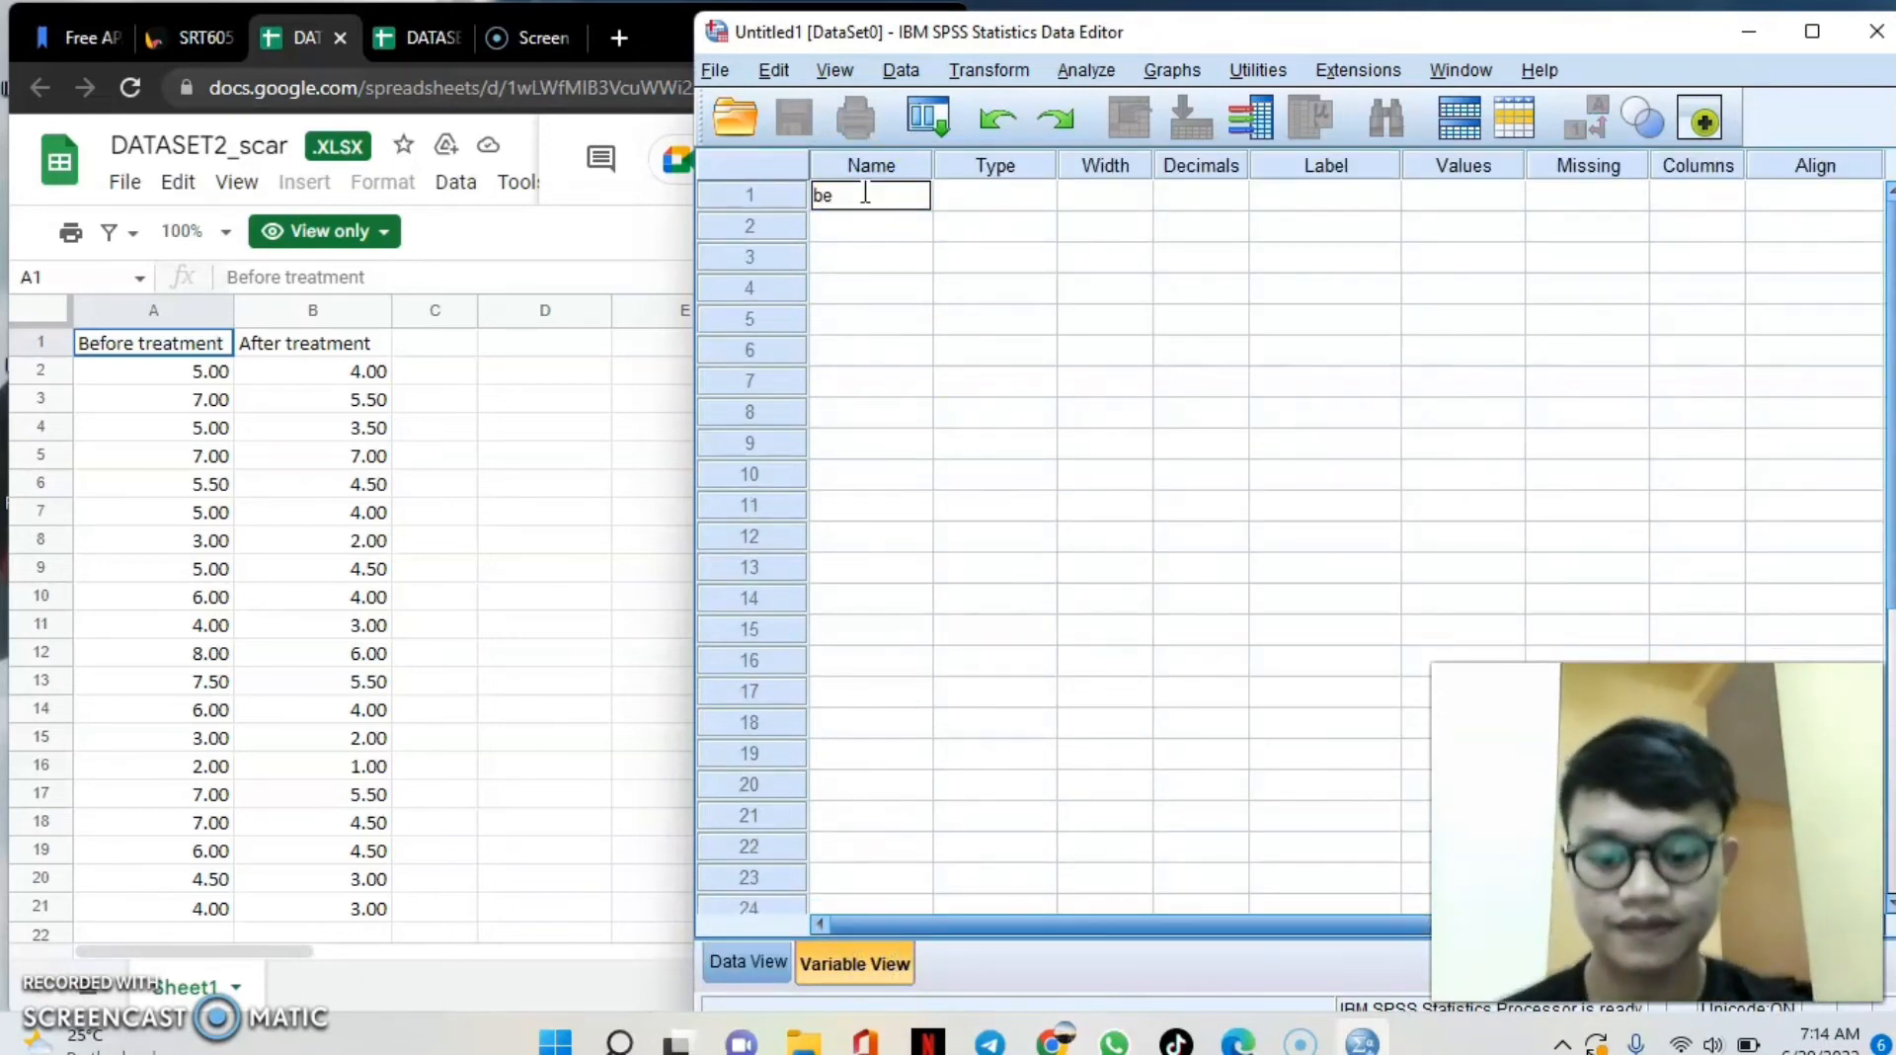
type("fore_")
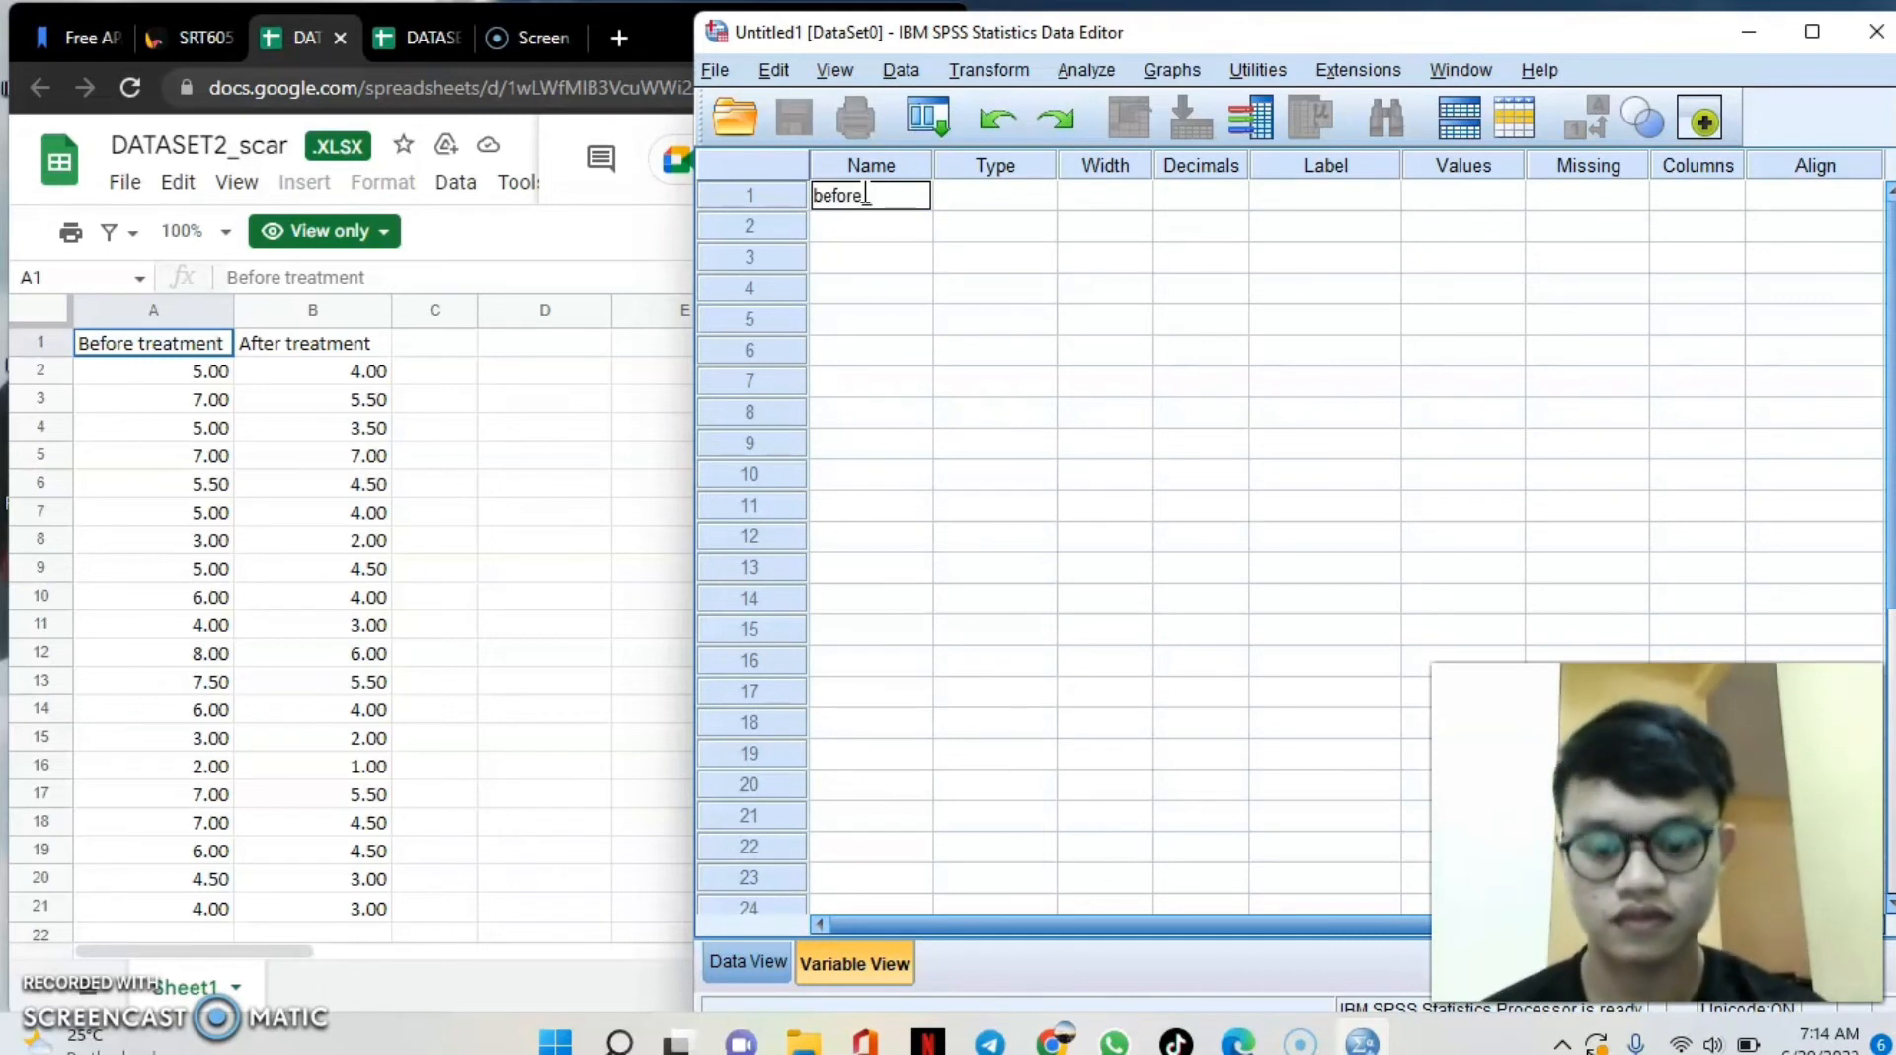
type("treatmen")
type("t")
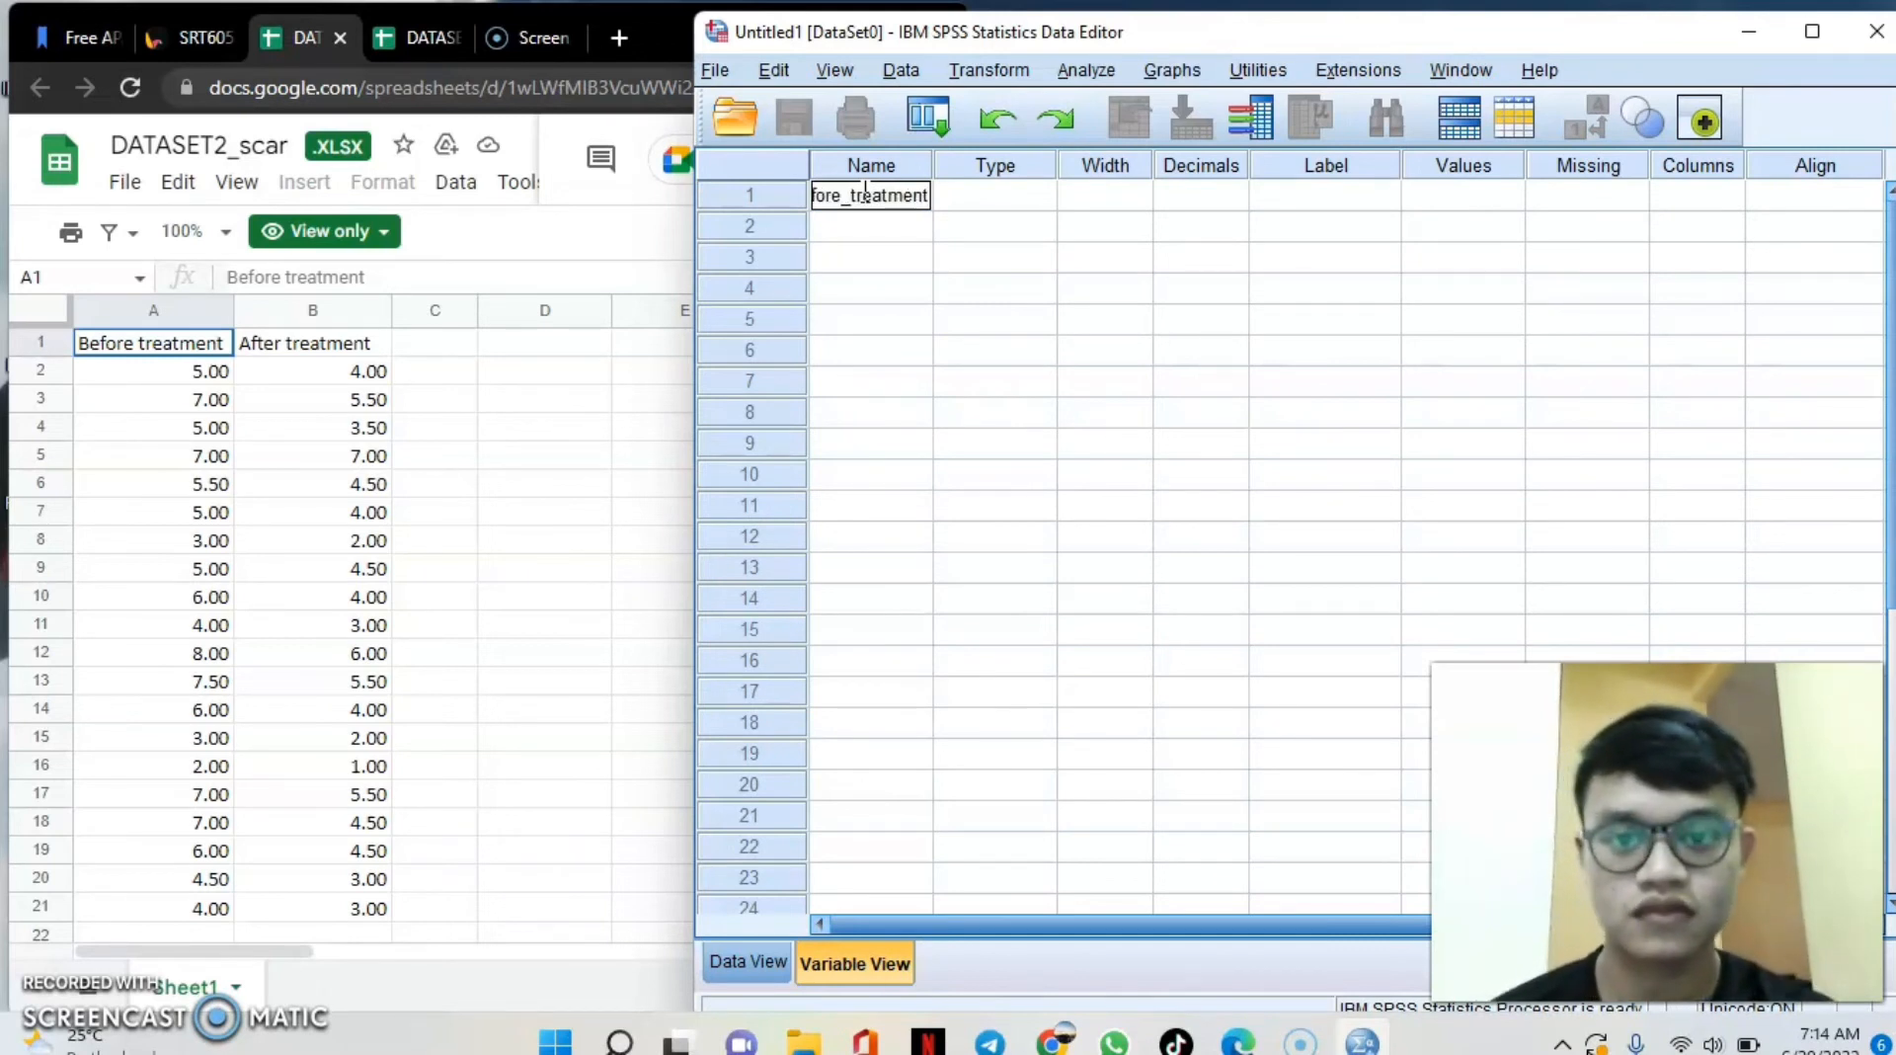
Add a second variable named after_treatment below before_treatment.
left_click(873, 226)
type("fter_t")
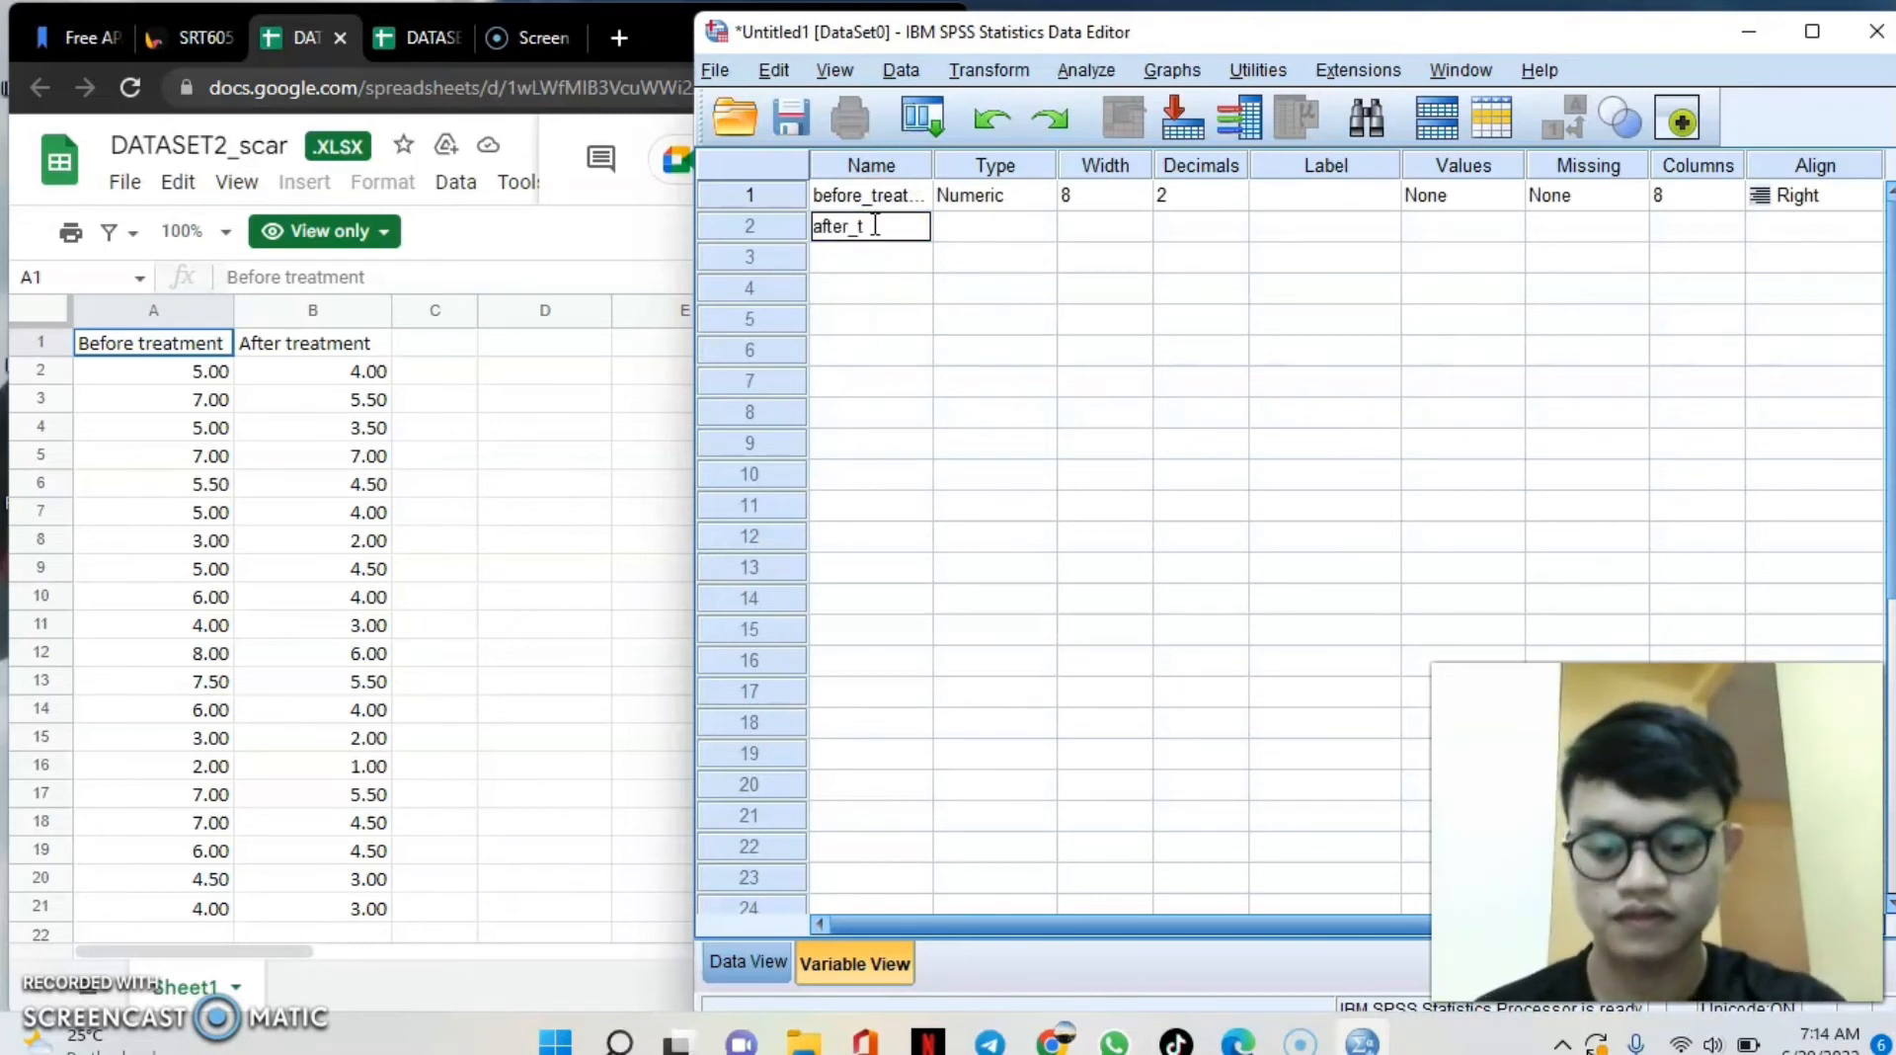
type("reatm")
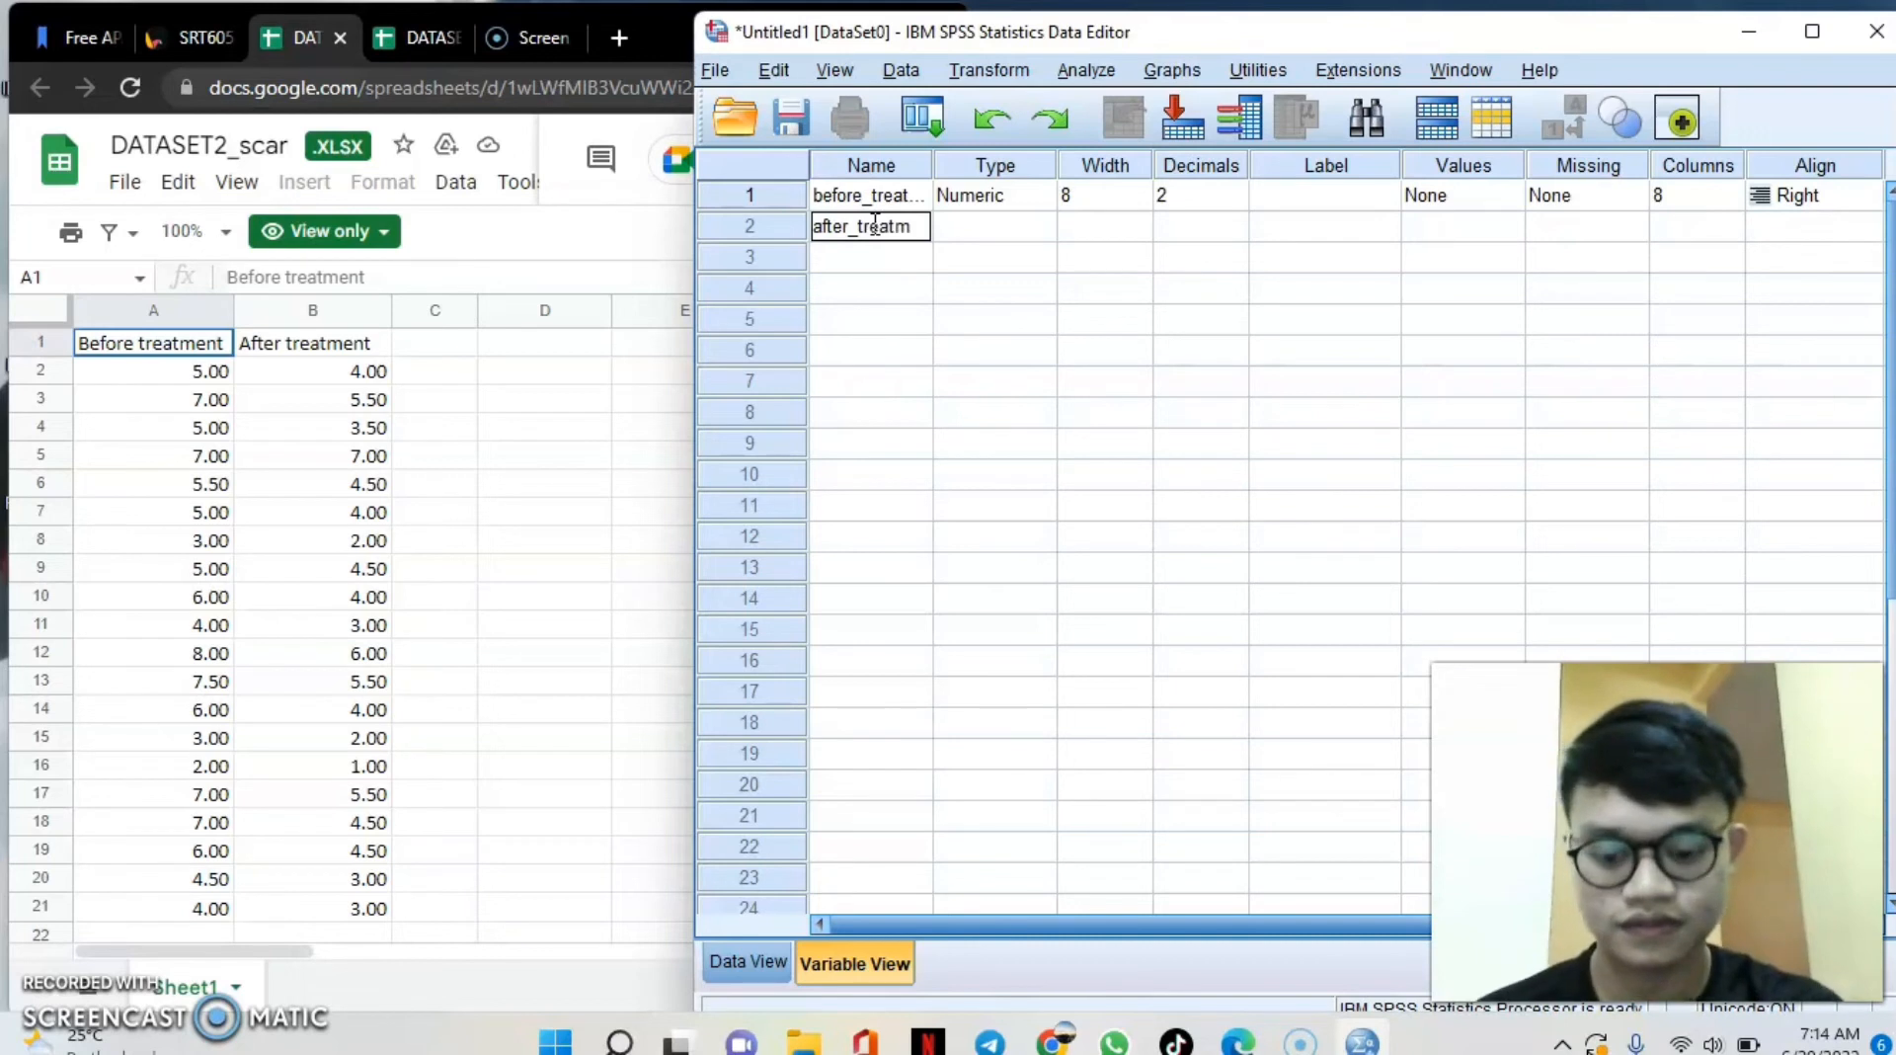
type("ent")
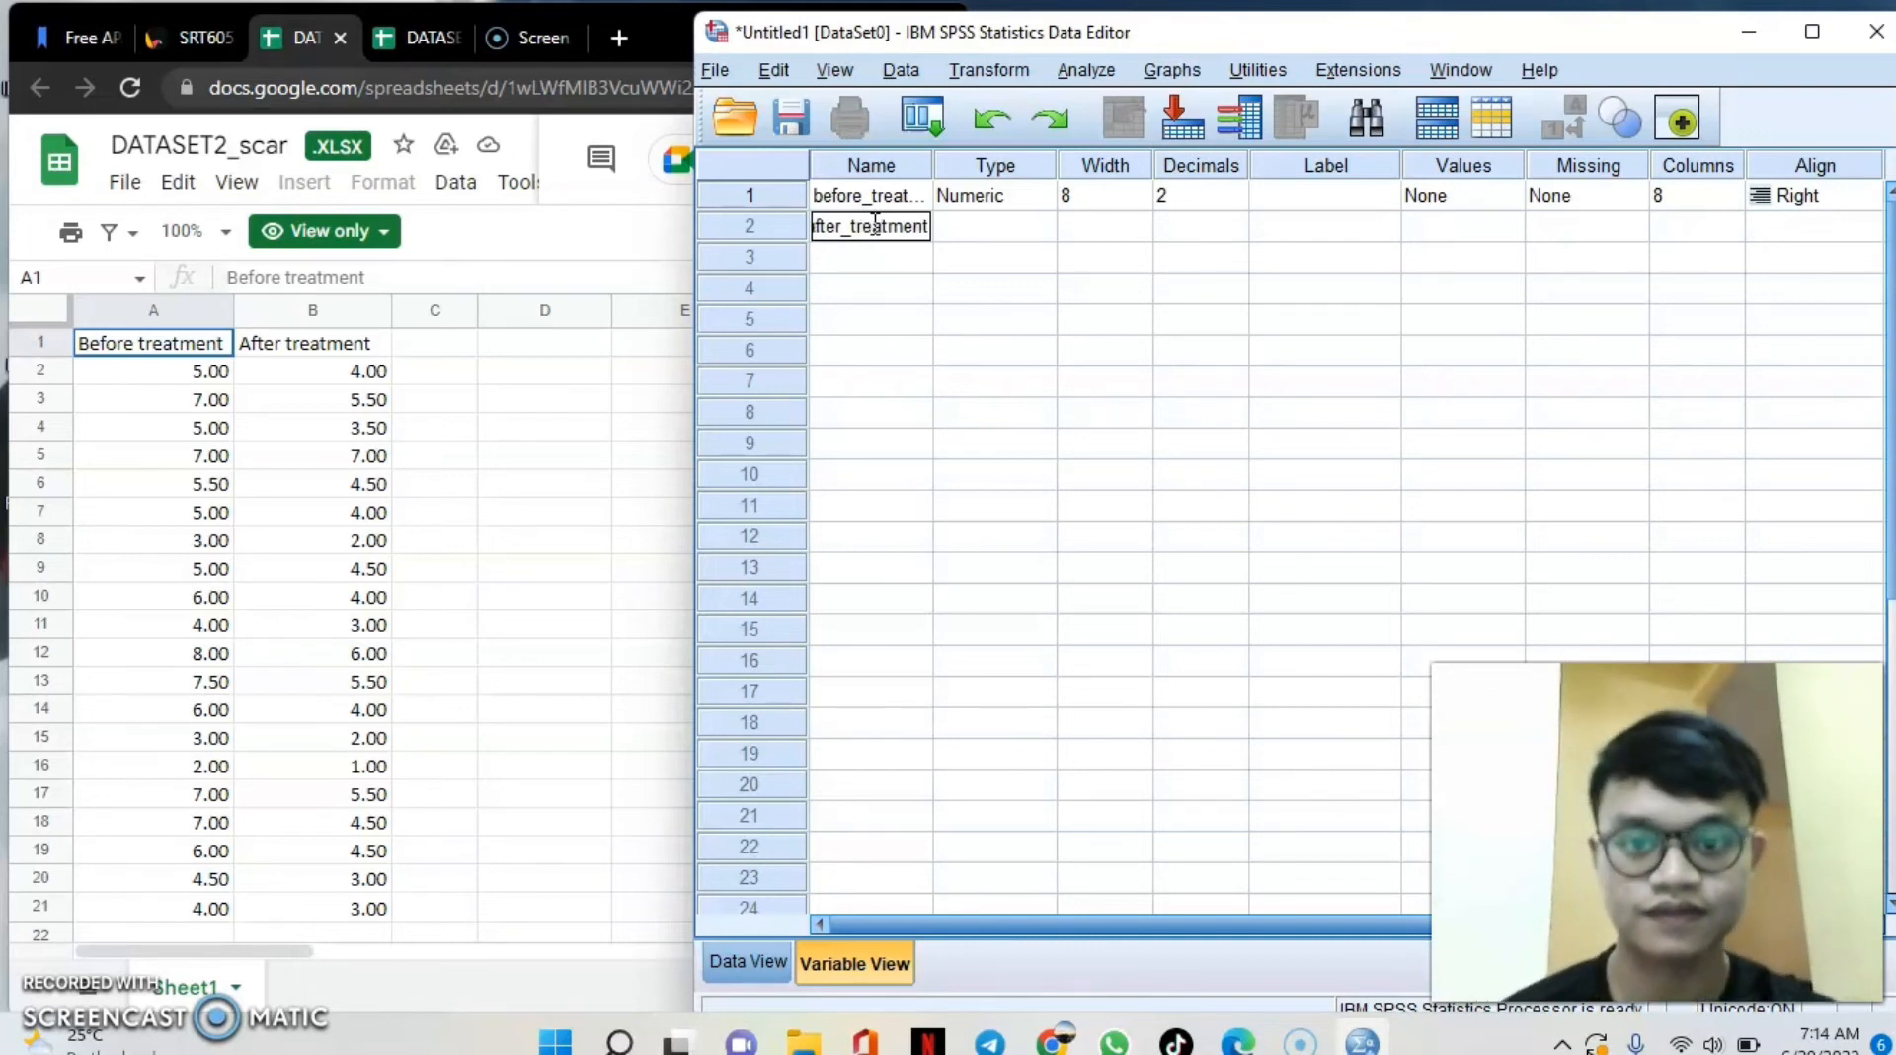
Set the measurement level of both before_treatment and after_treatment to Scale.
left_click(1191, 192)
left_click(1194, 203)
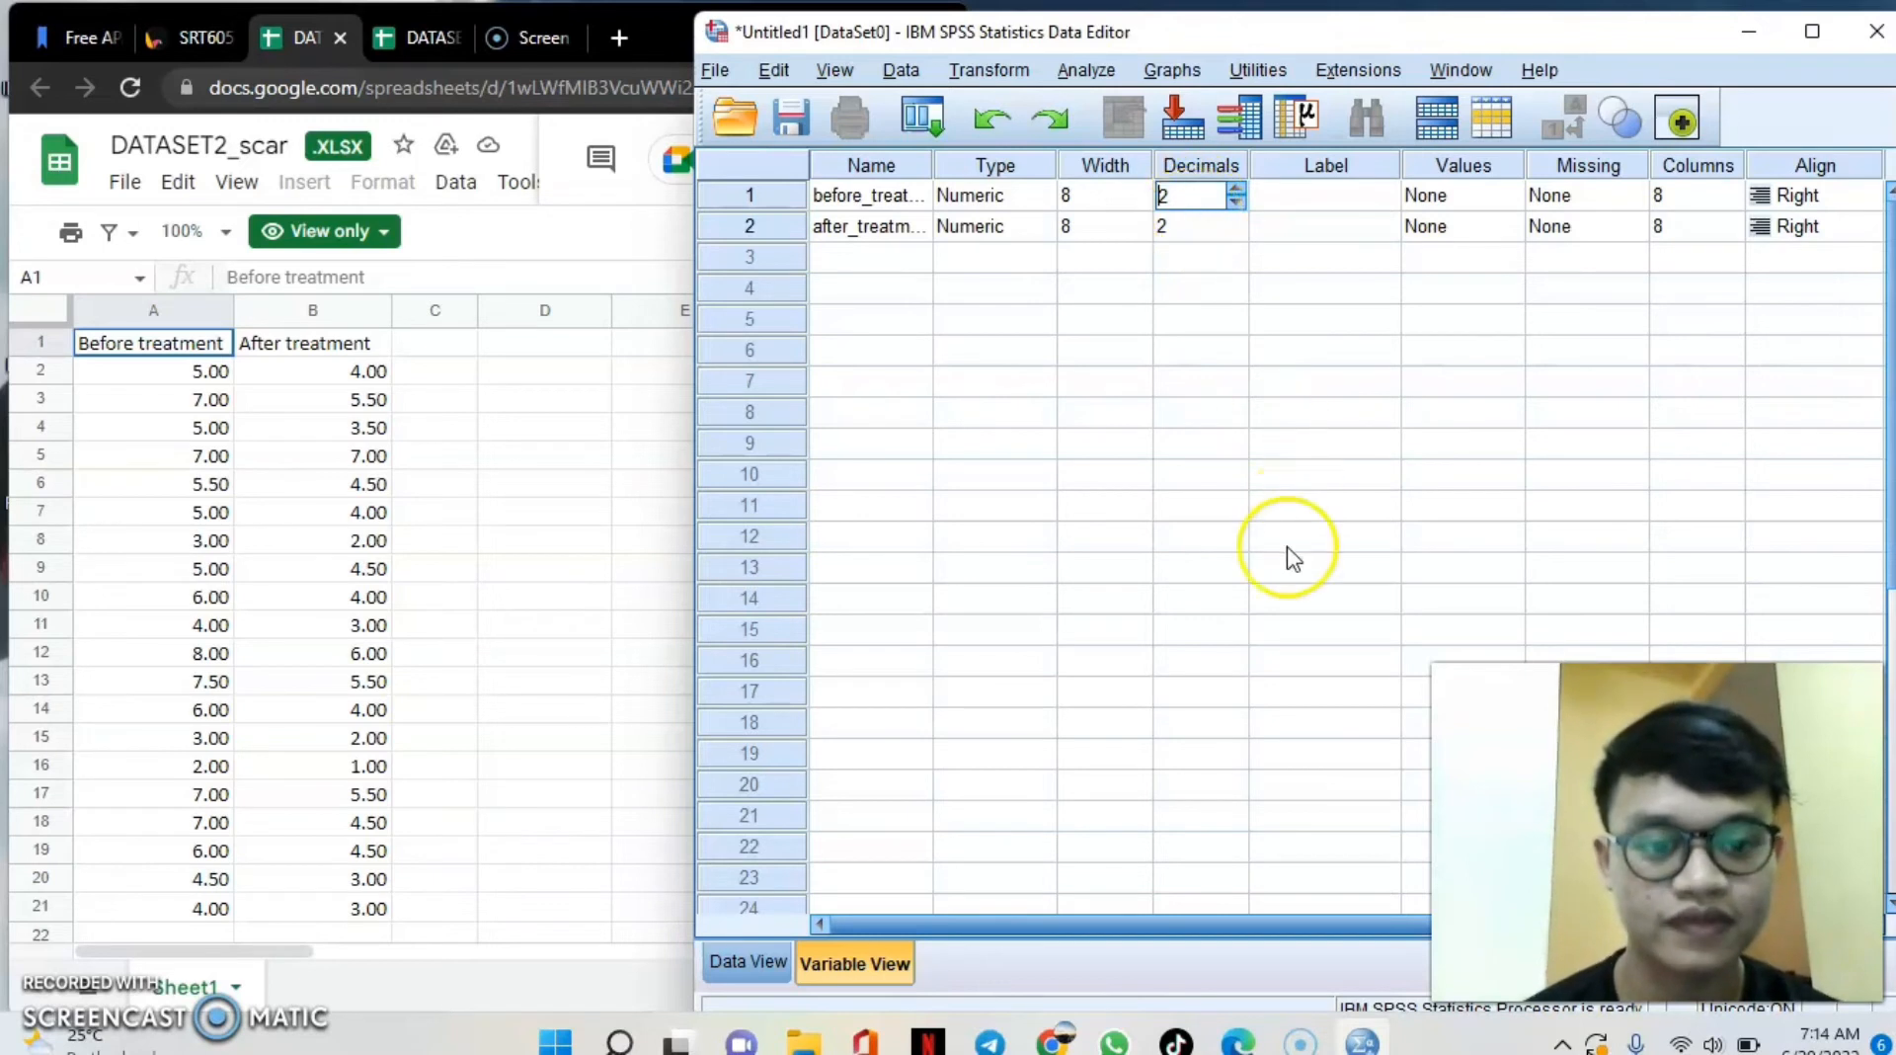
left_click_drag(1147, 923, 1410, 915)
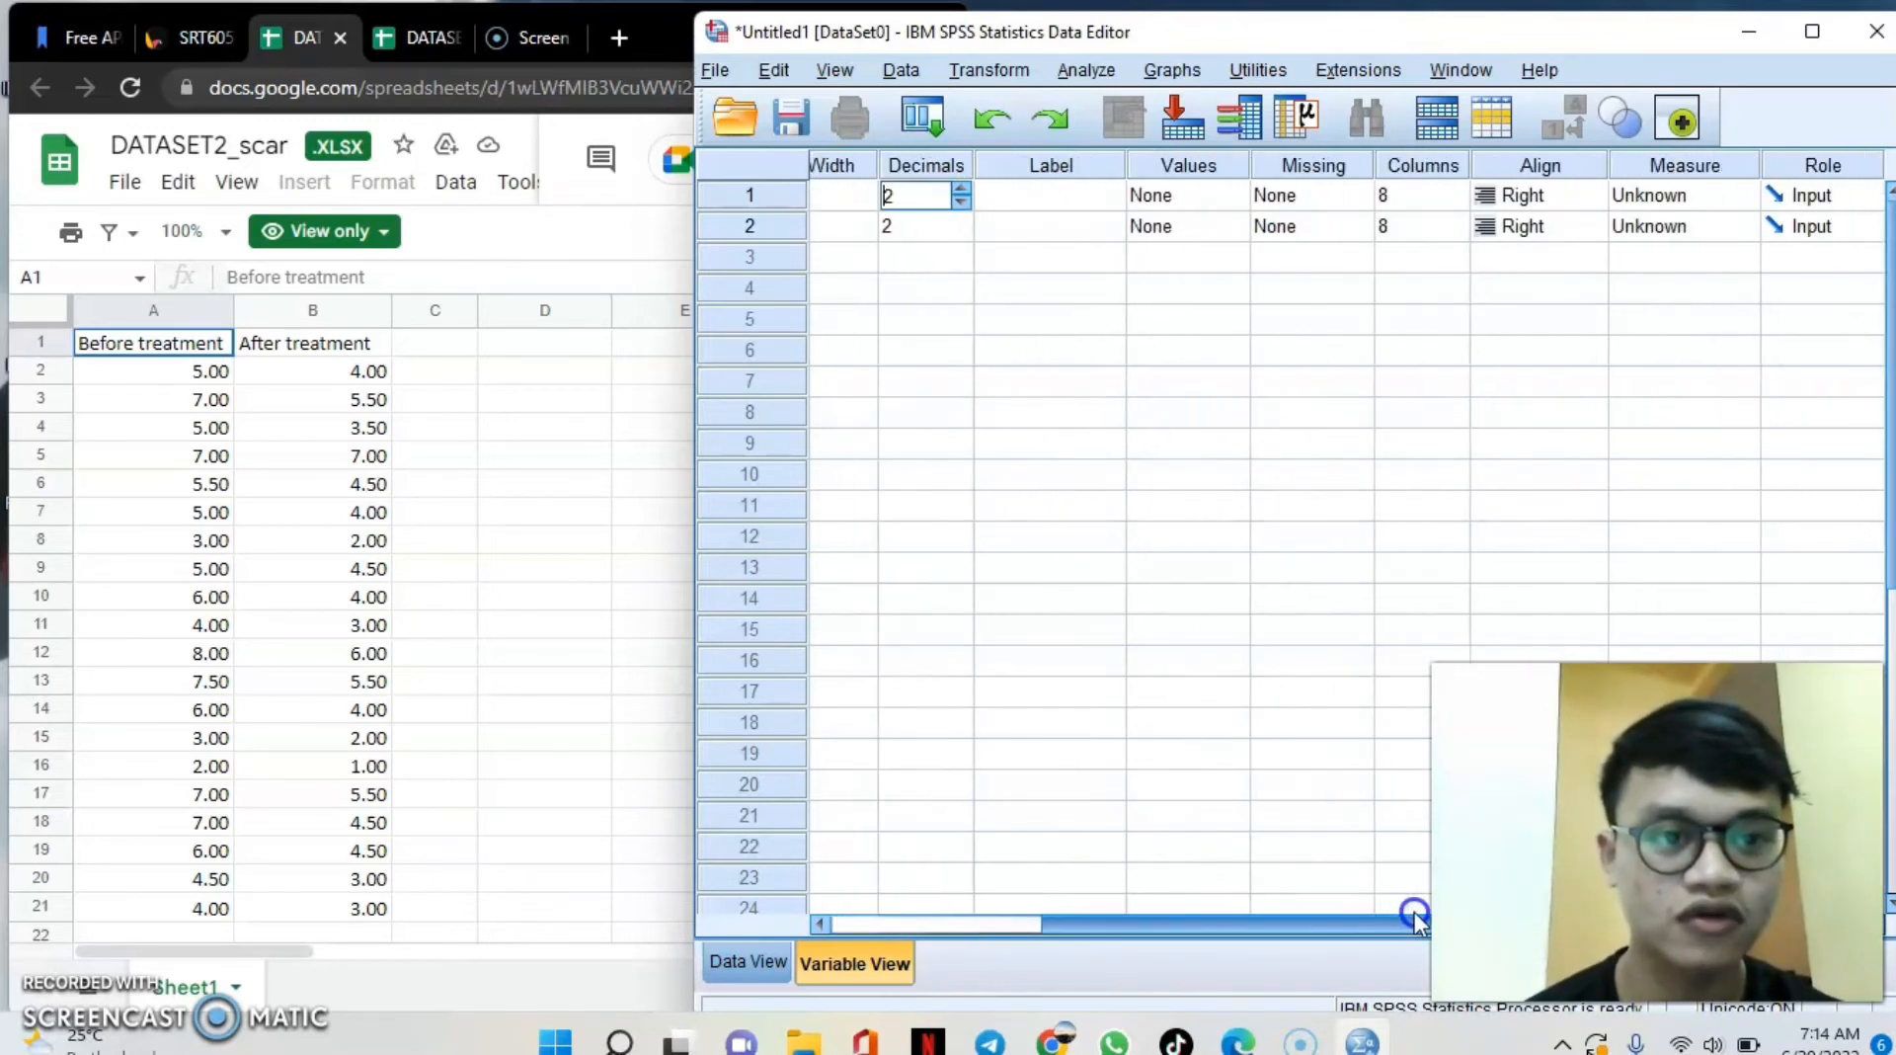
left_click(1654, 196)
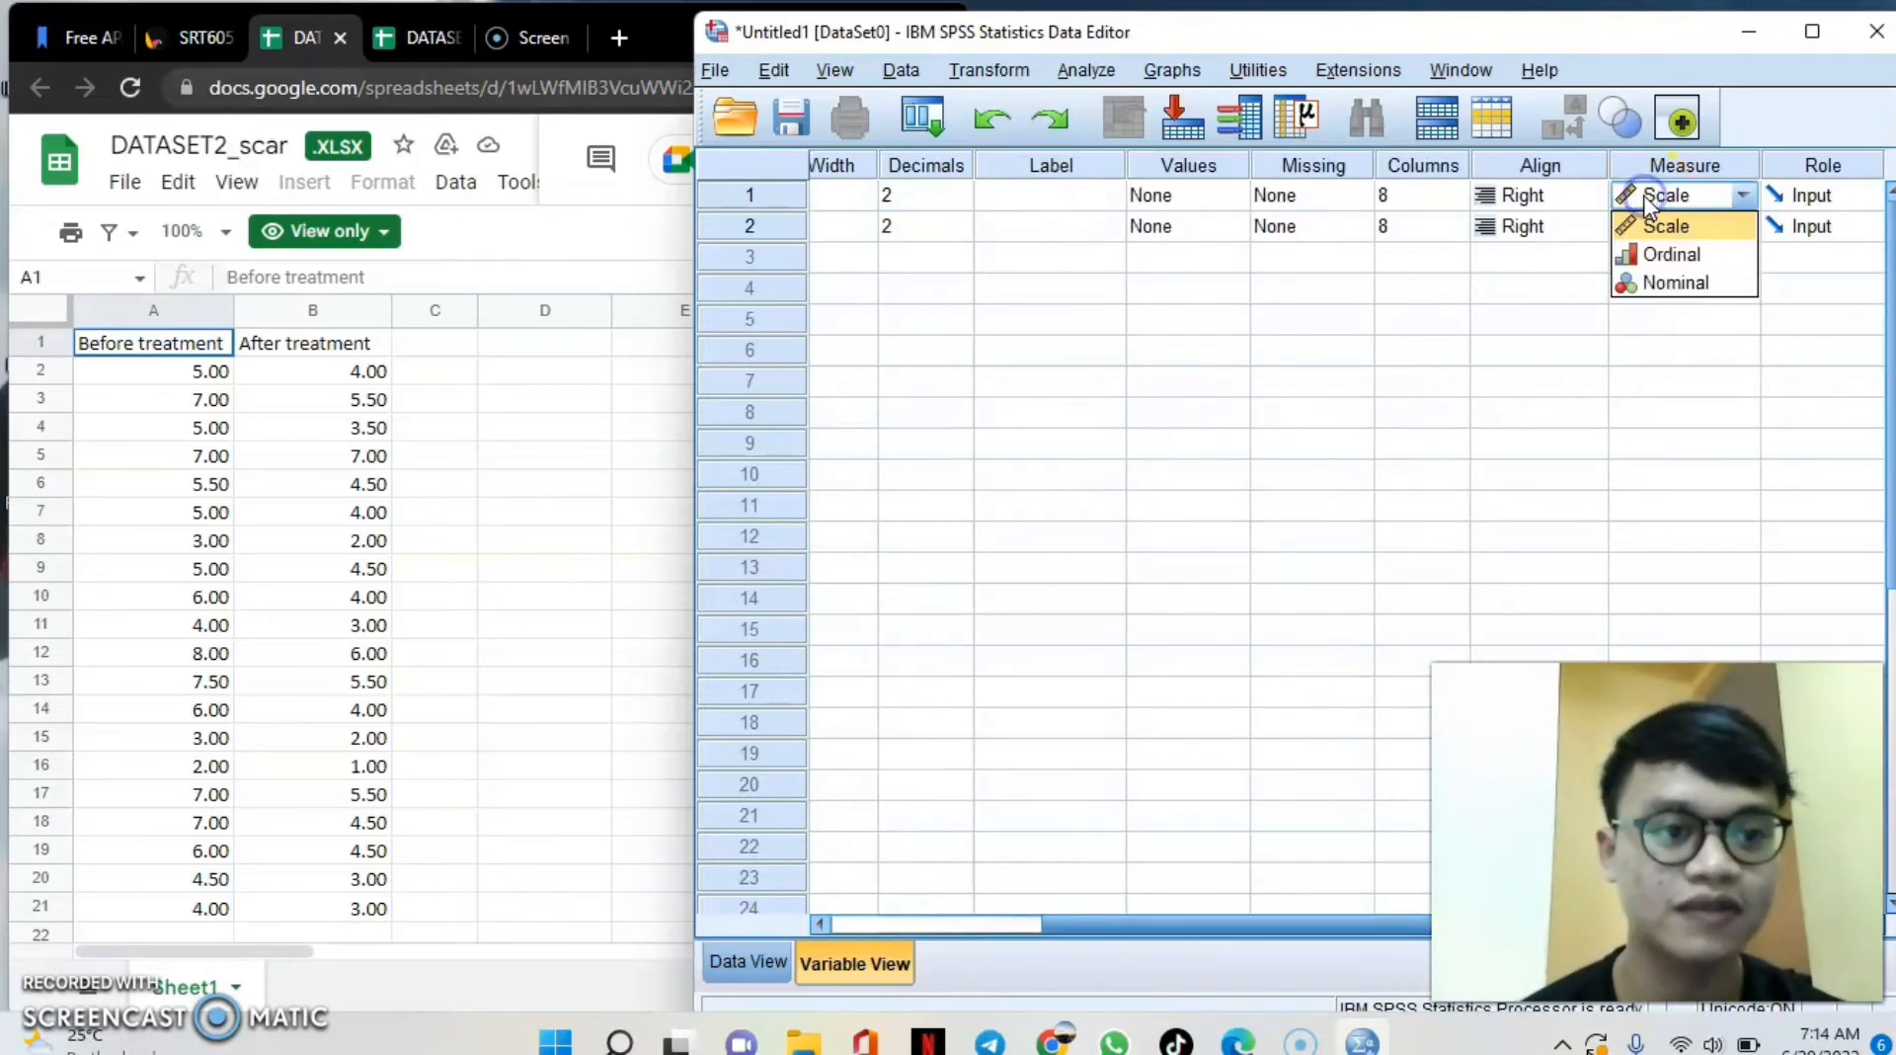
left_click(1648, 225)
left_click(1645, 227)
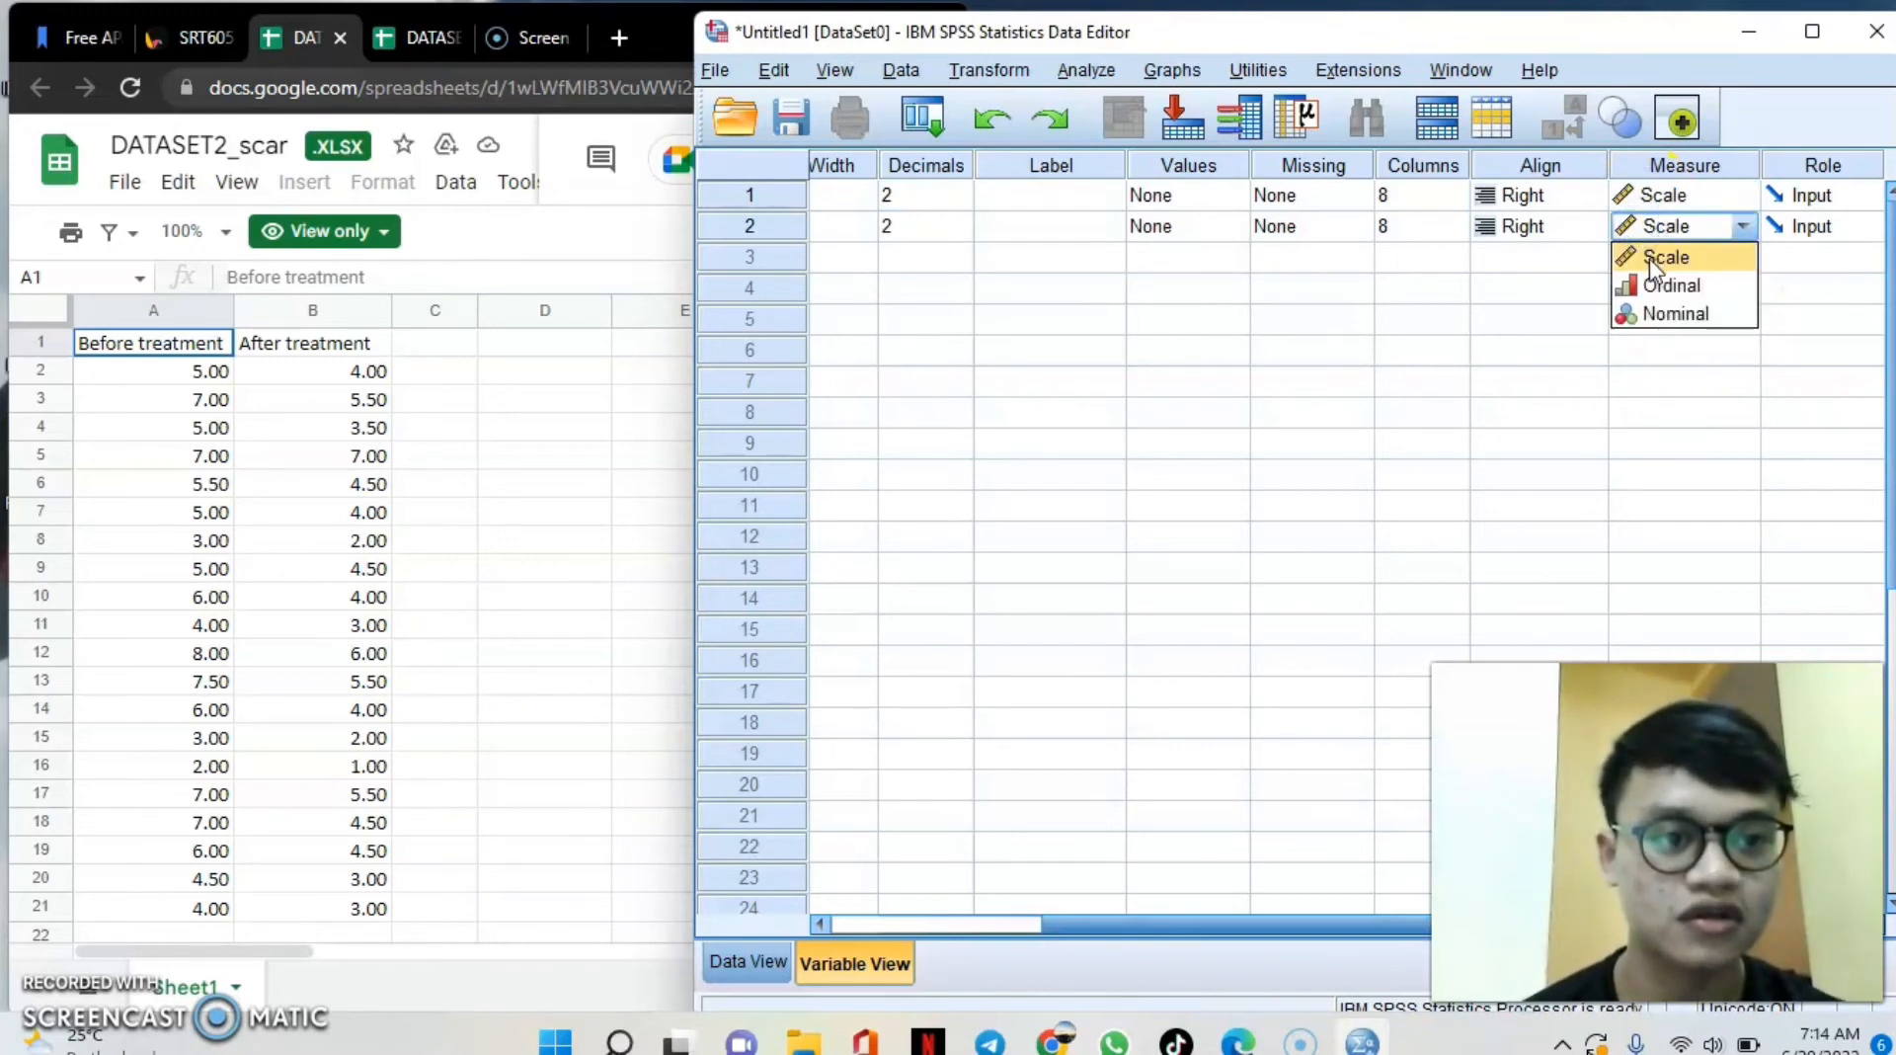
left_click(1655, 255)
left_click_drag(1028, 925, 834, 925)
In the data grid, enter the before_treatment values 5, 7, 5, 7 and 5.5 in rows 1 to 5.
left_click(737, 964)
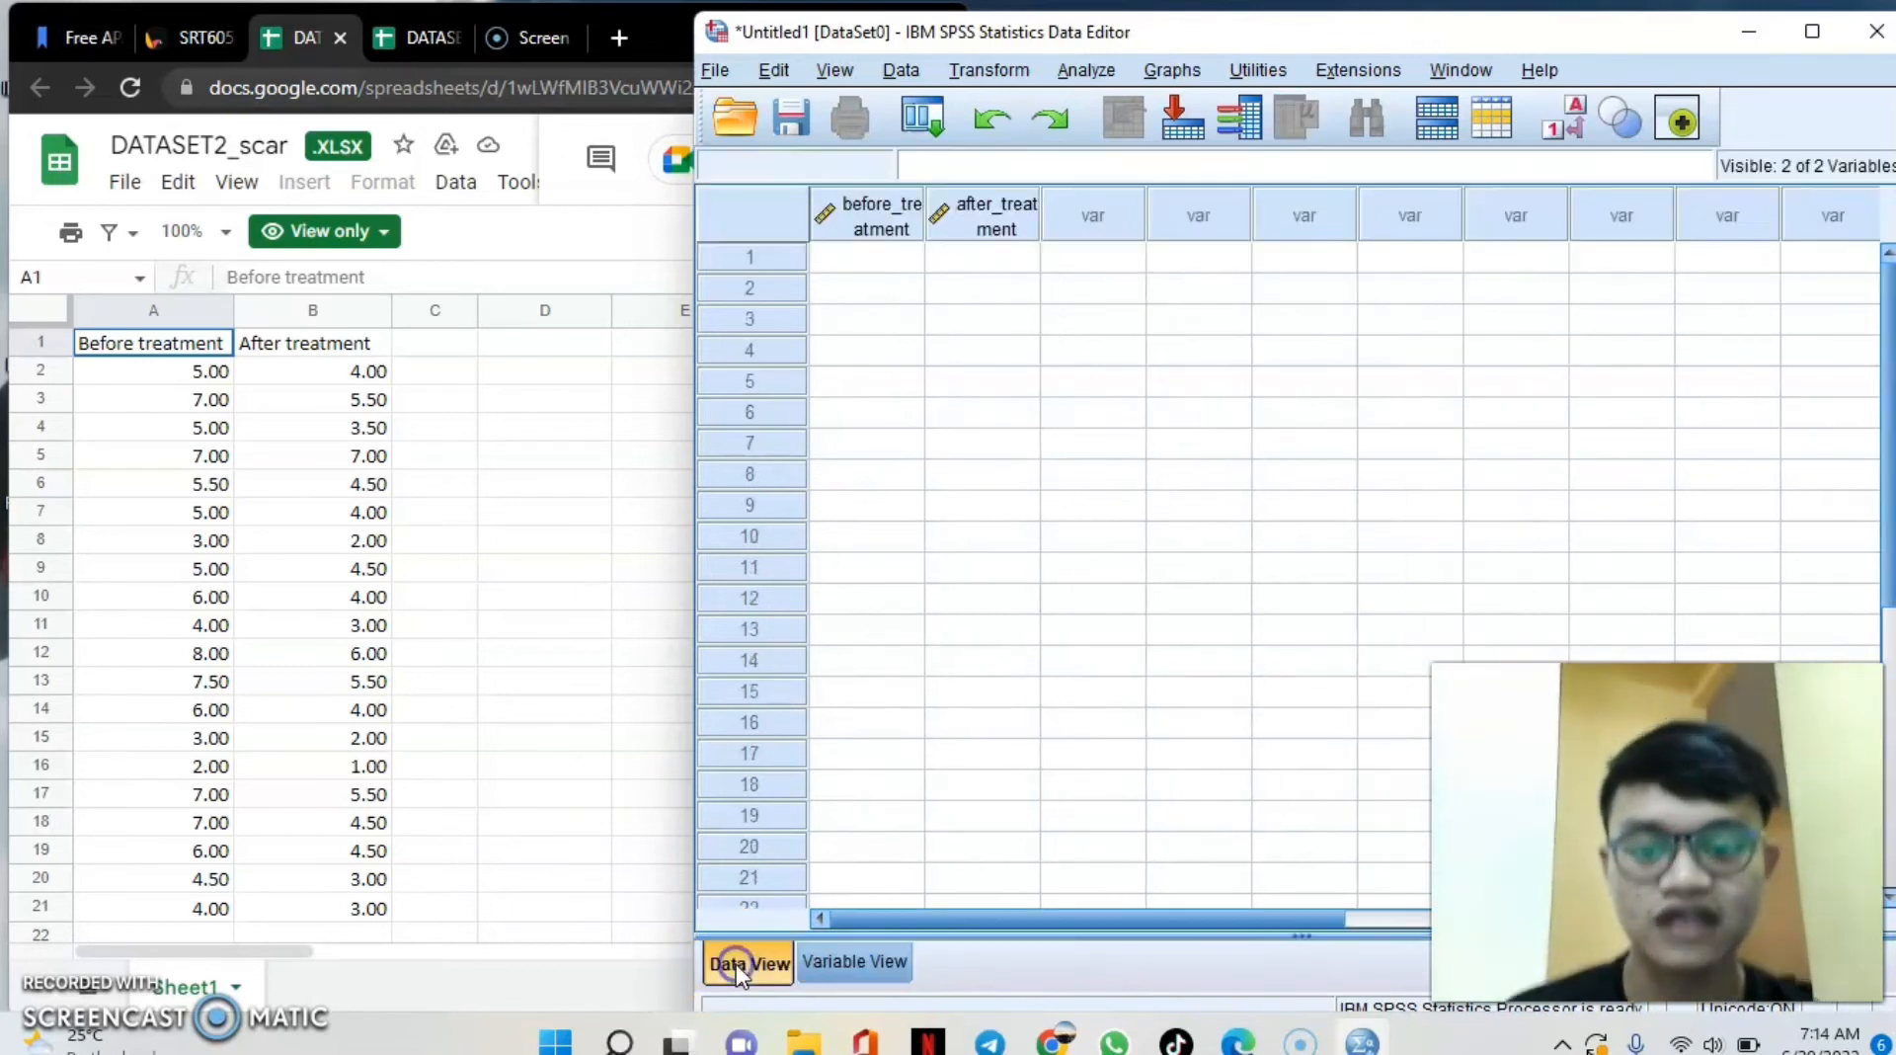
left_click(867, 260)
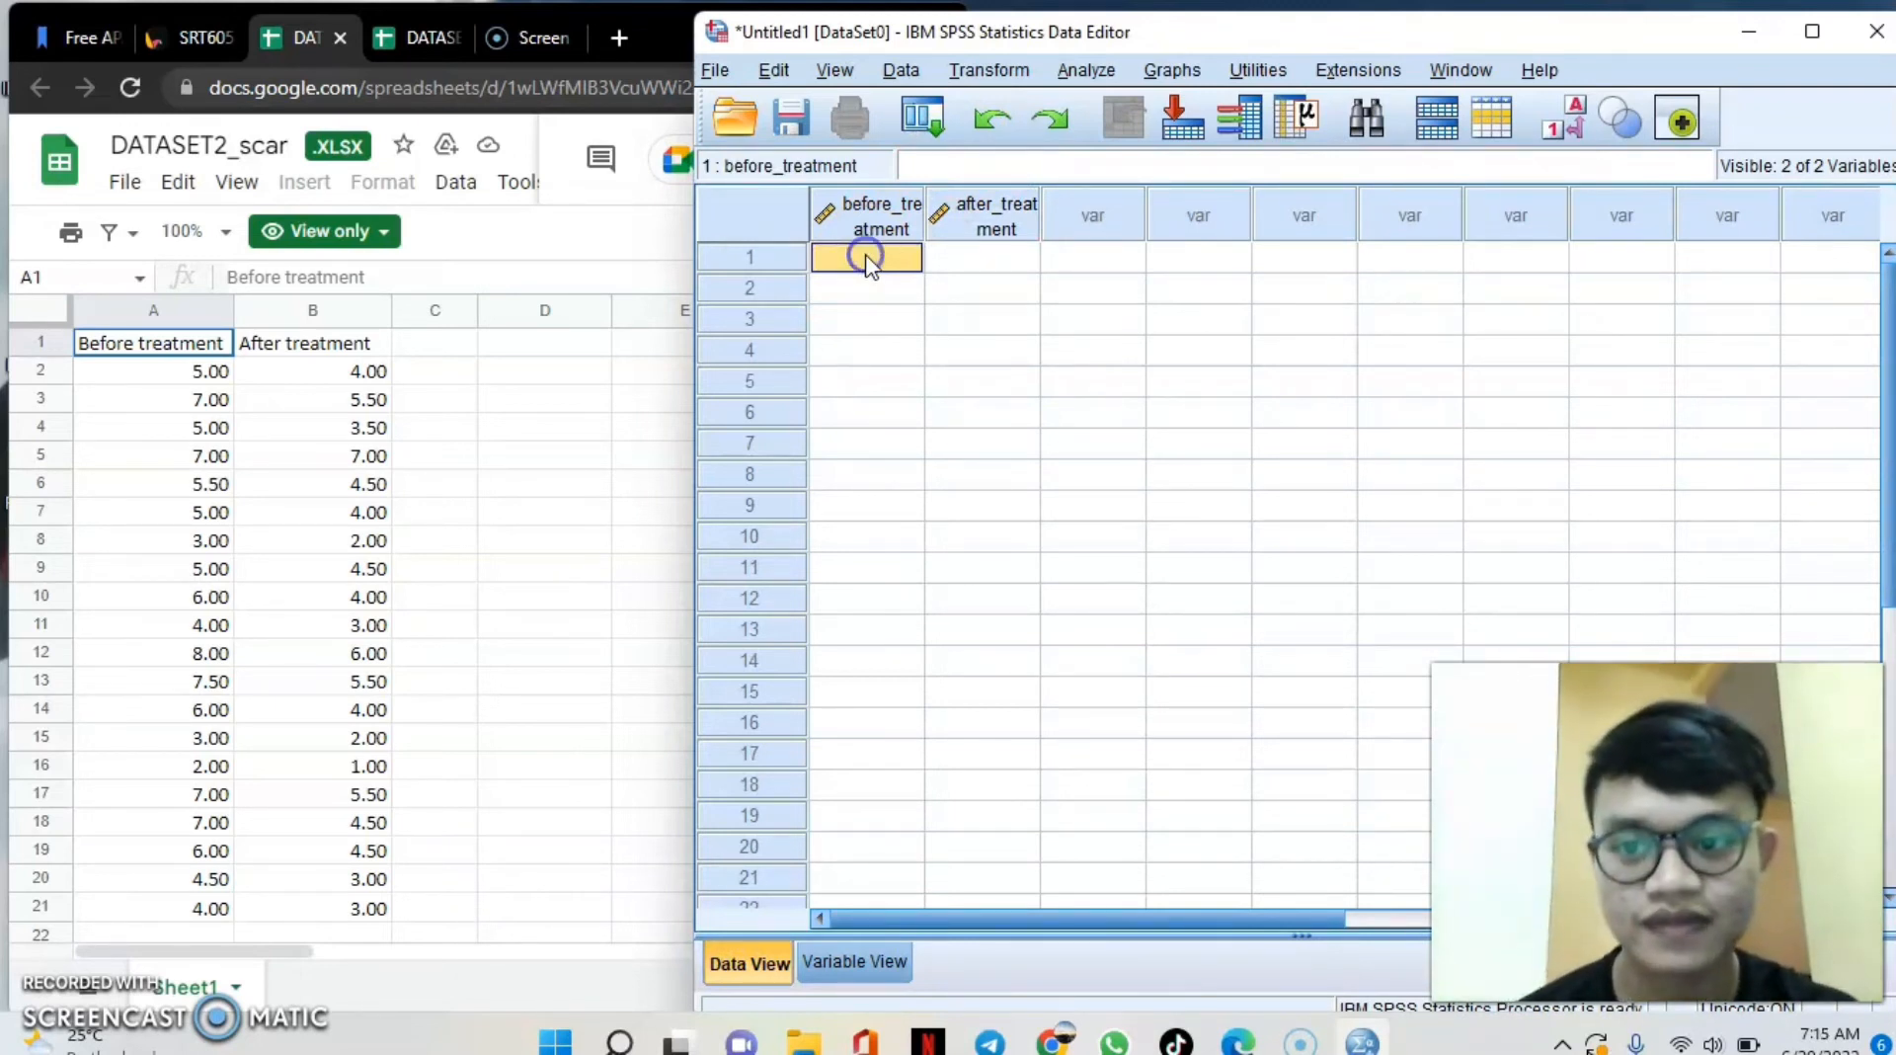
type("5")
key("Return")
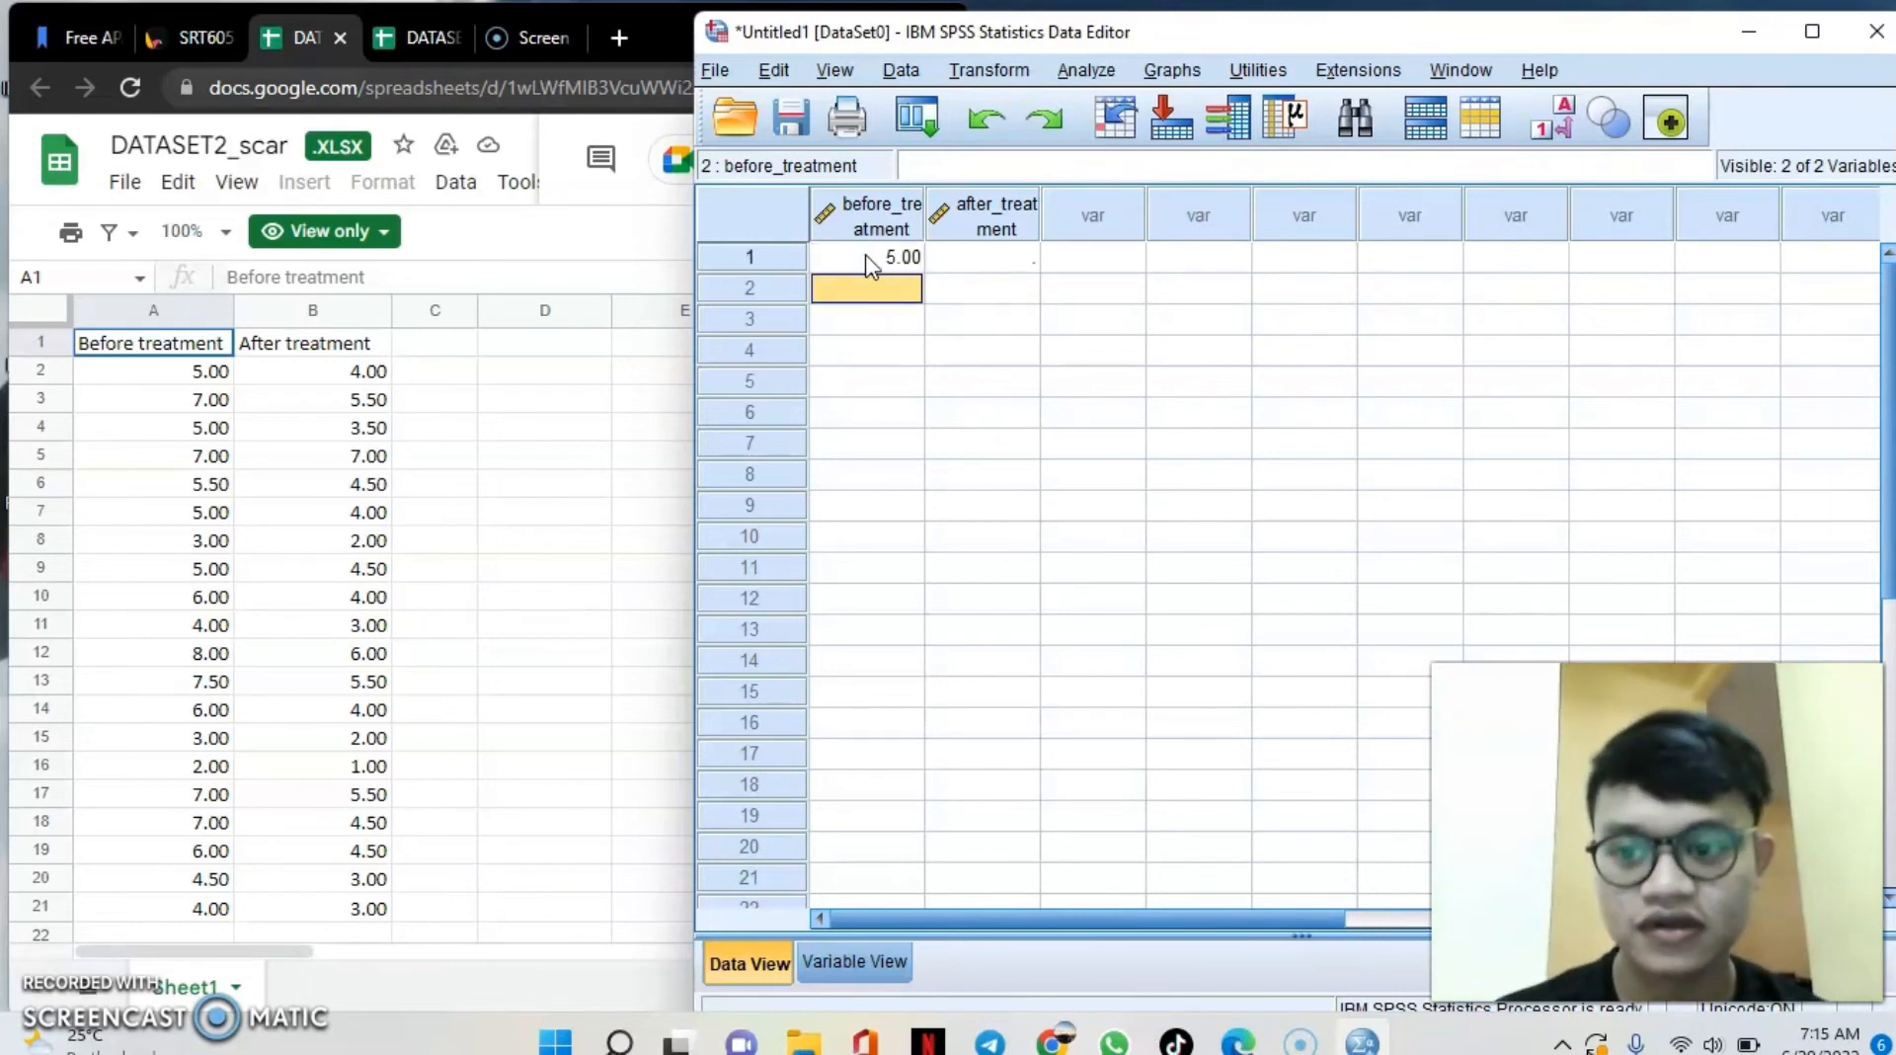
type("7")
key("Return")
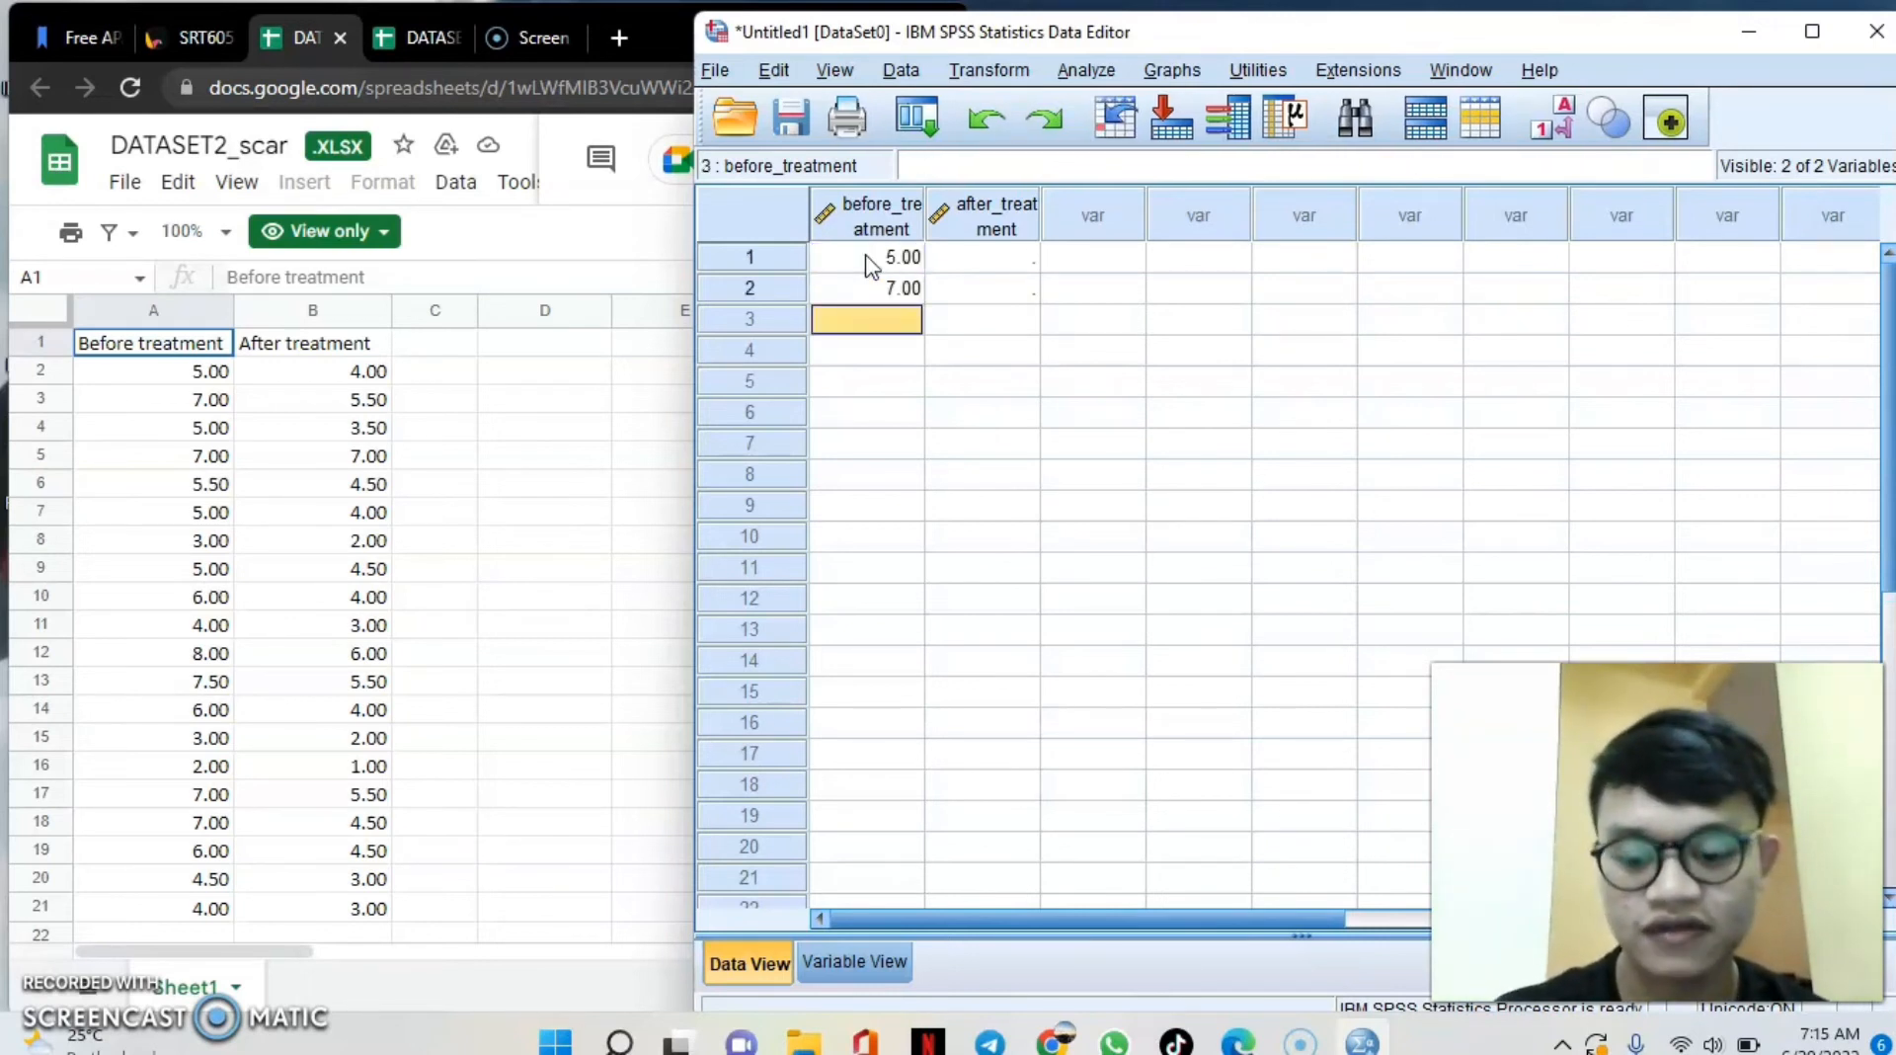
type("5")
key("Return")
type("7")
key("Return")
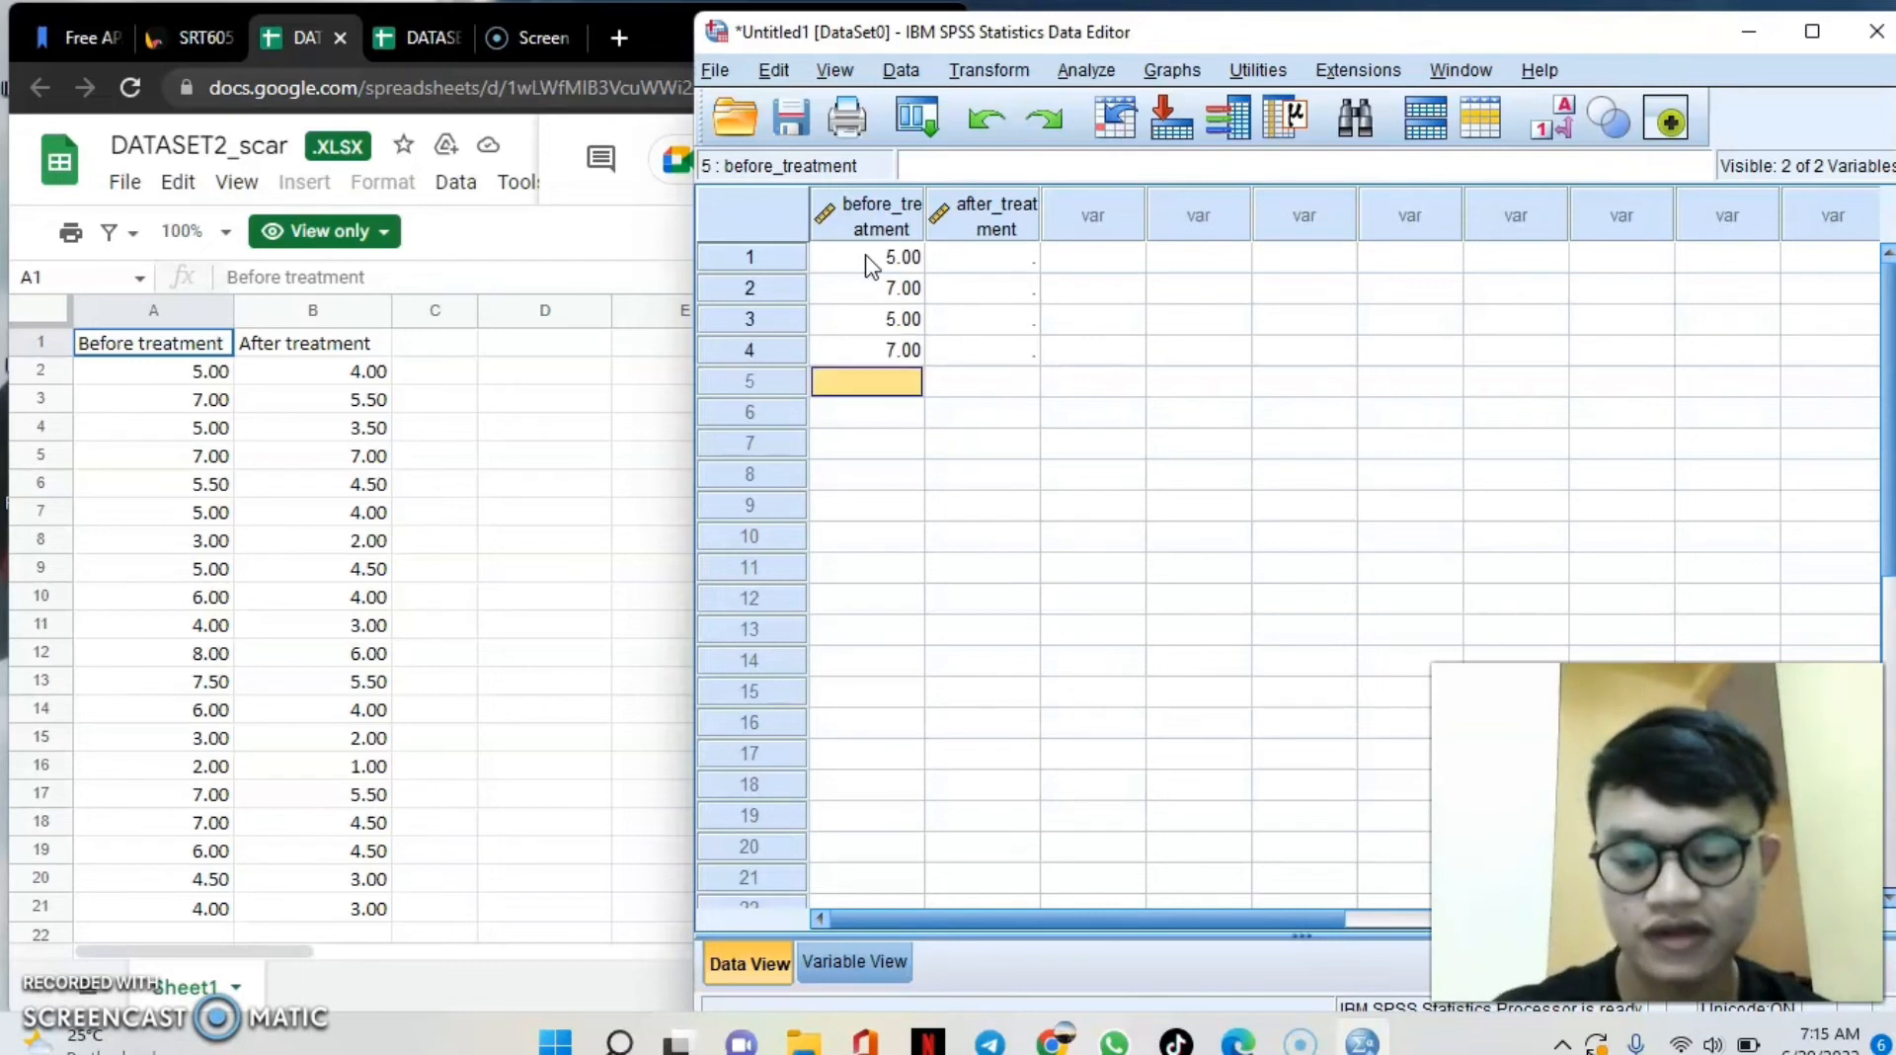
type("5.5")
key("Return")
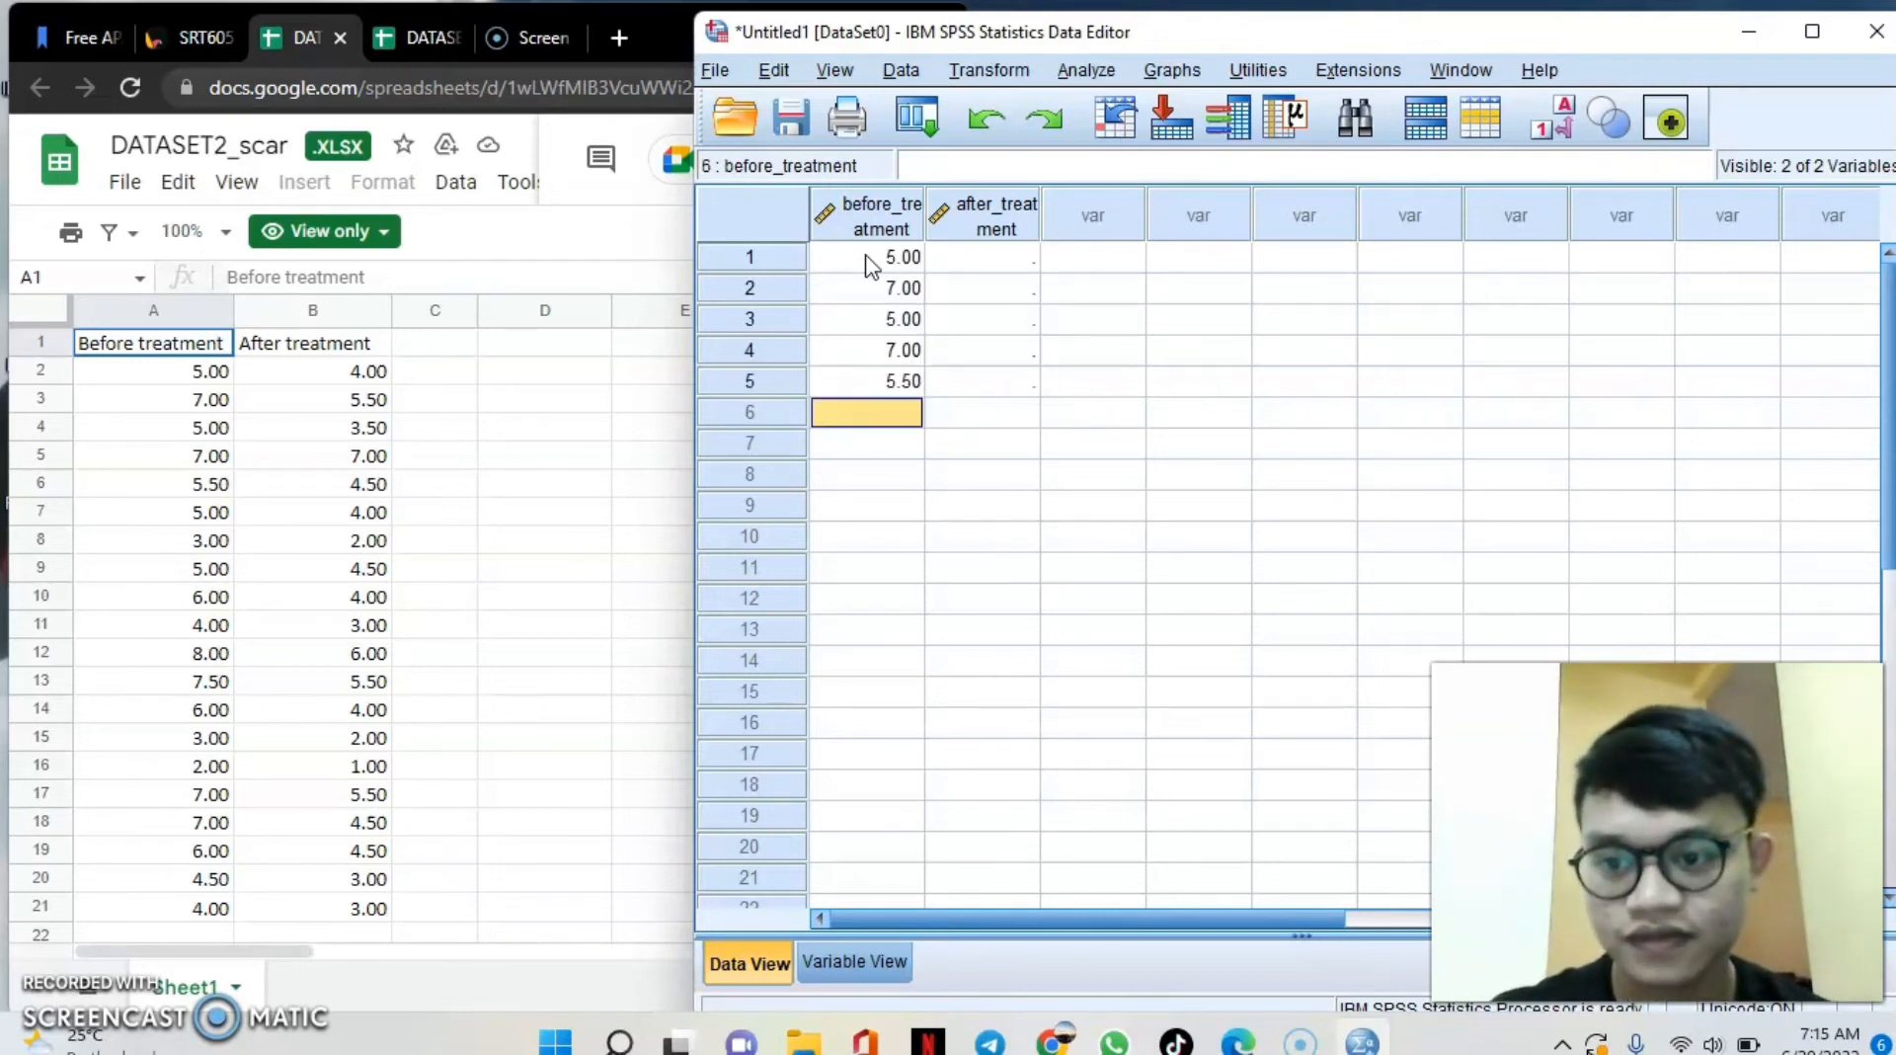
Enter the before_treatment values 5, 3, 5, 6, 4 and 8 in rows 6 to 11.
type("5")
key("Return")
type("3")
key("Return")
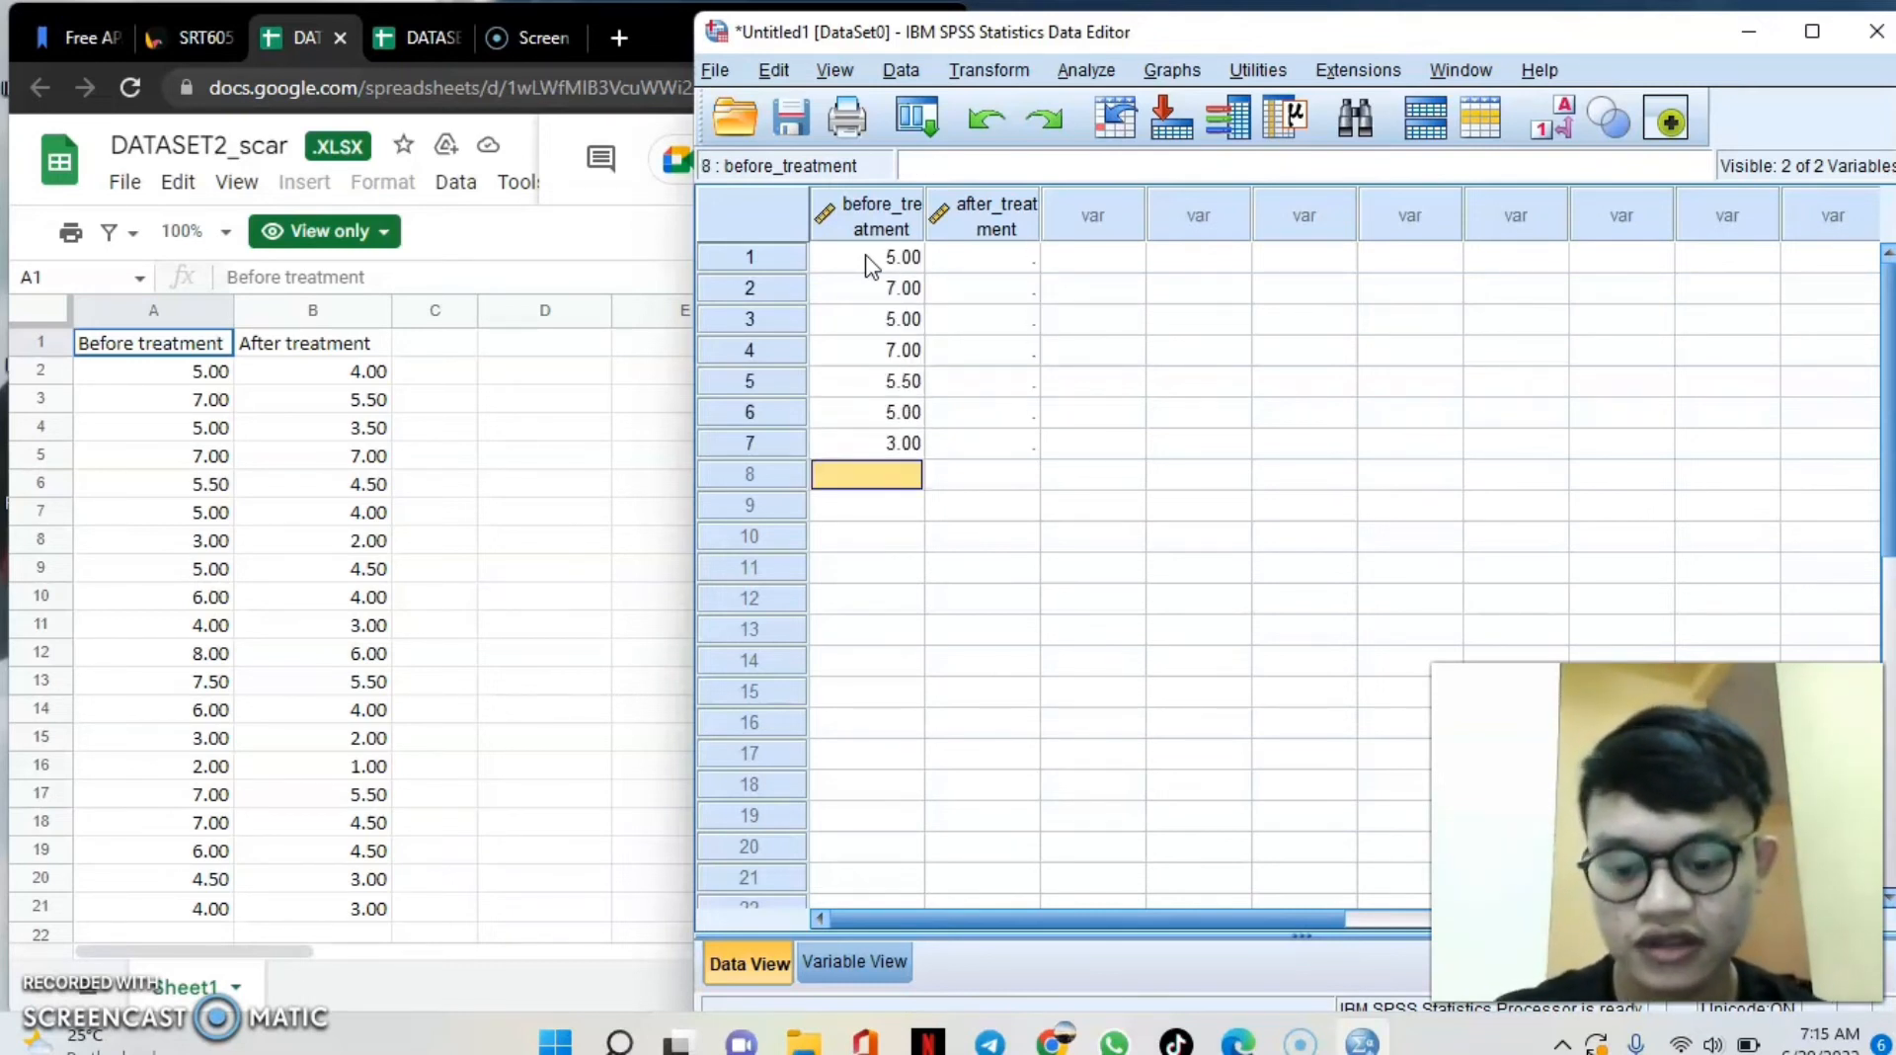
type("5")
key("Return")
type("6")
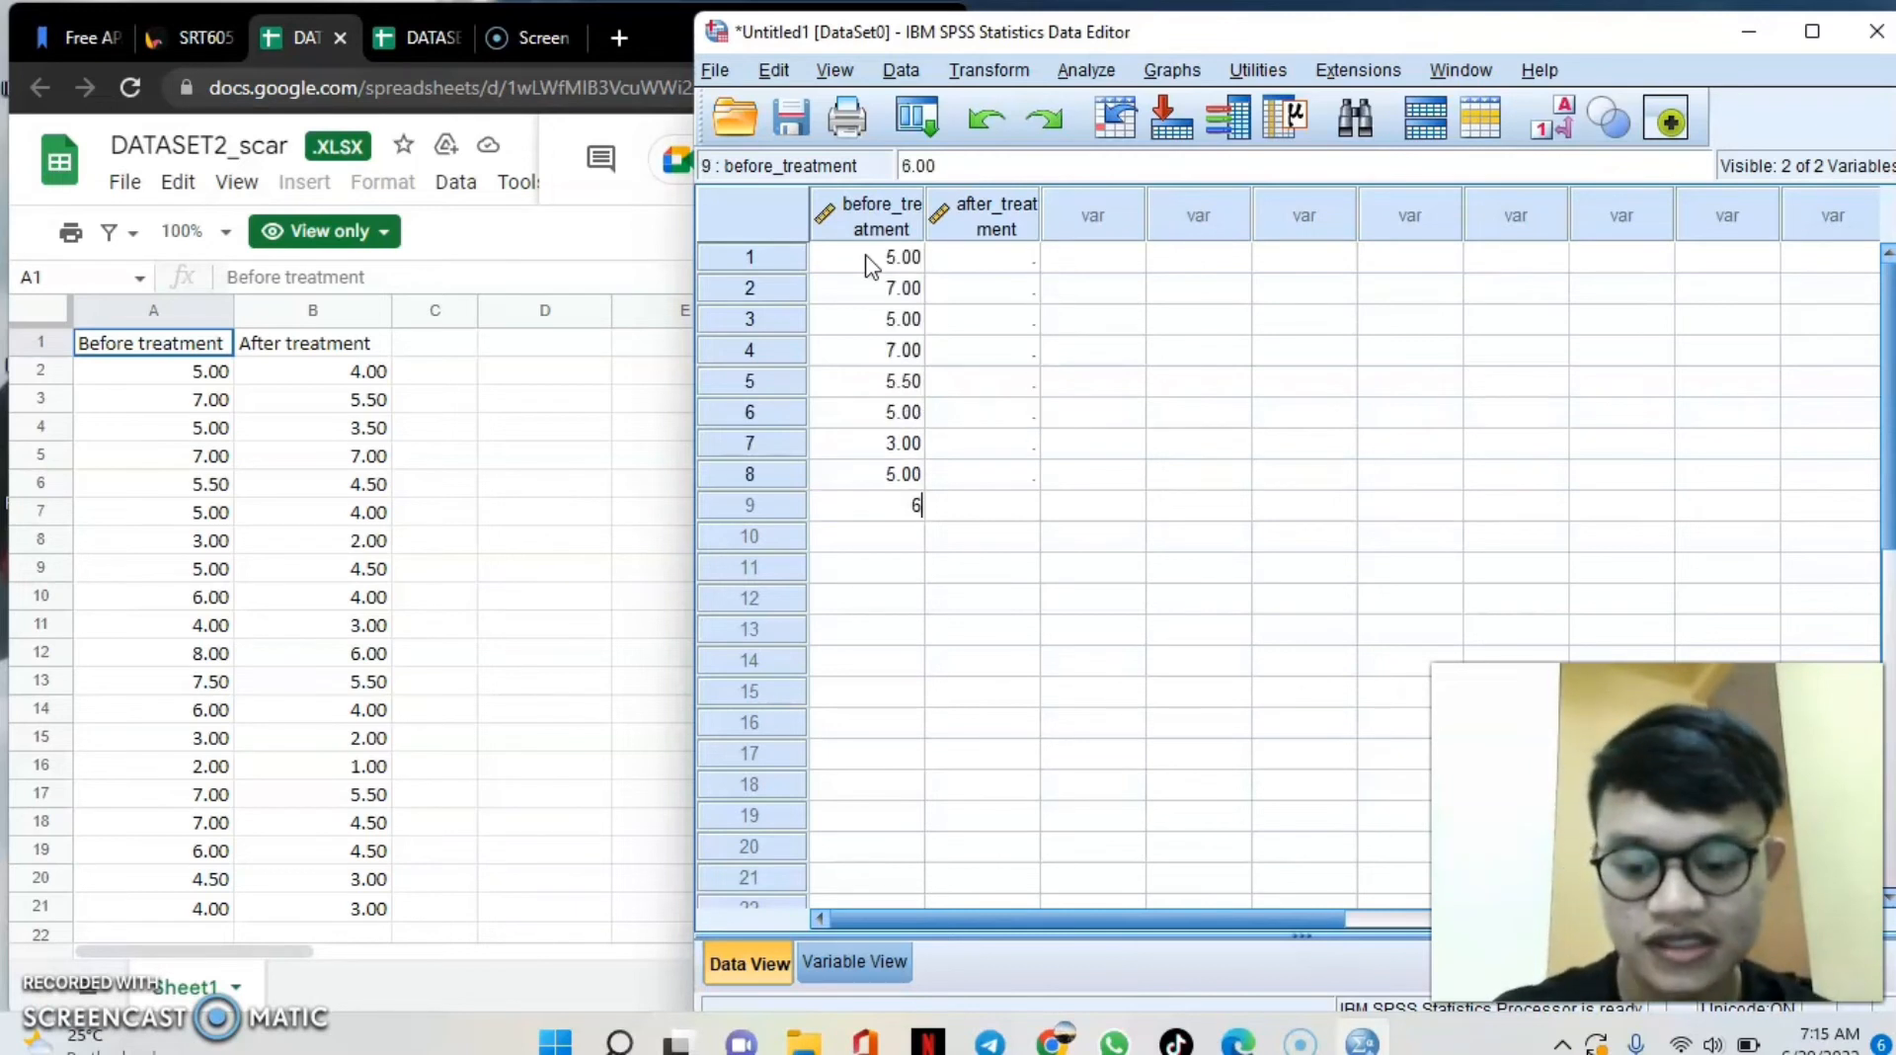
key("Return")
type("4")
key("Return")
type("8")
key("Return")
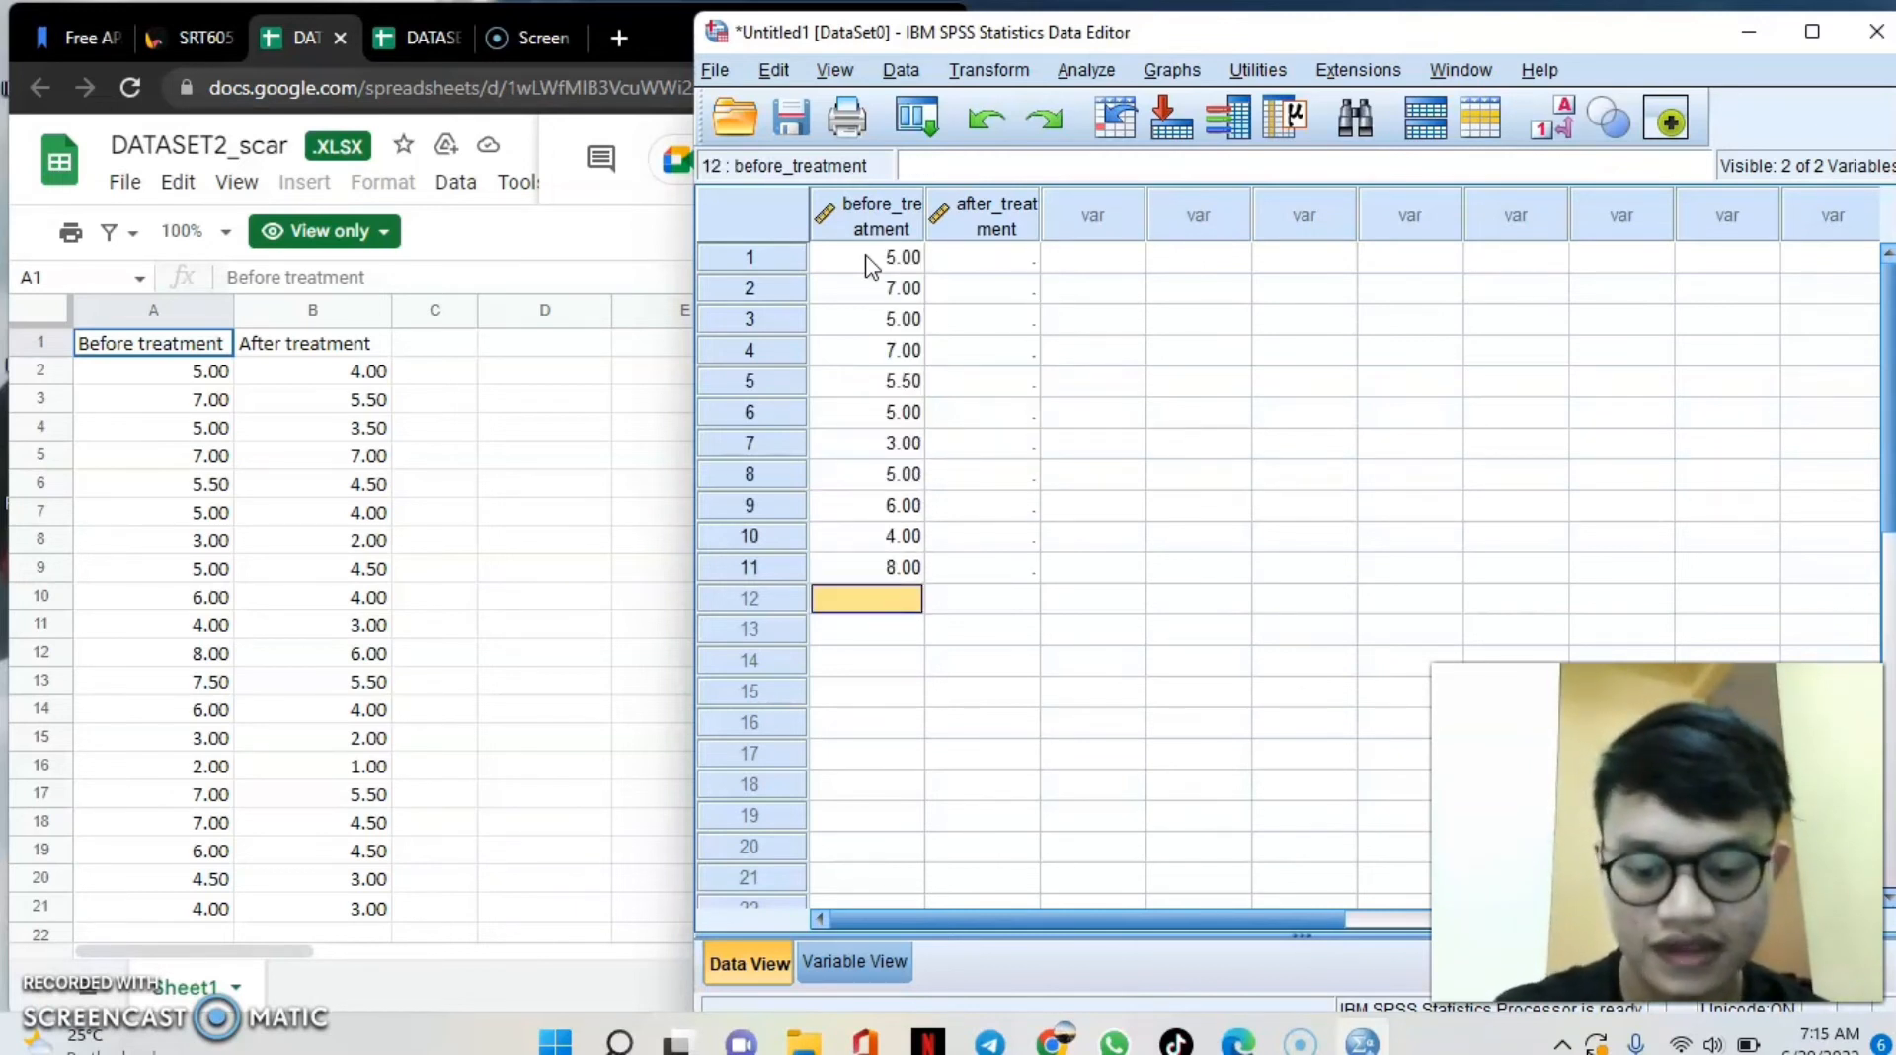
Enter the before_treatment values 7.5, 6, 3, 2 and 7 in rows 12 to 16.
type("7.5")
key("Return")
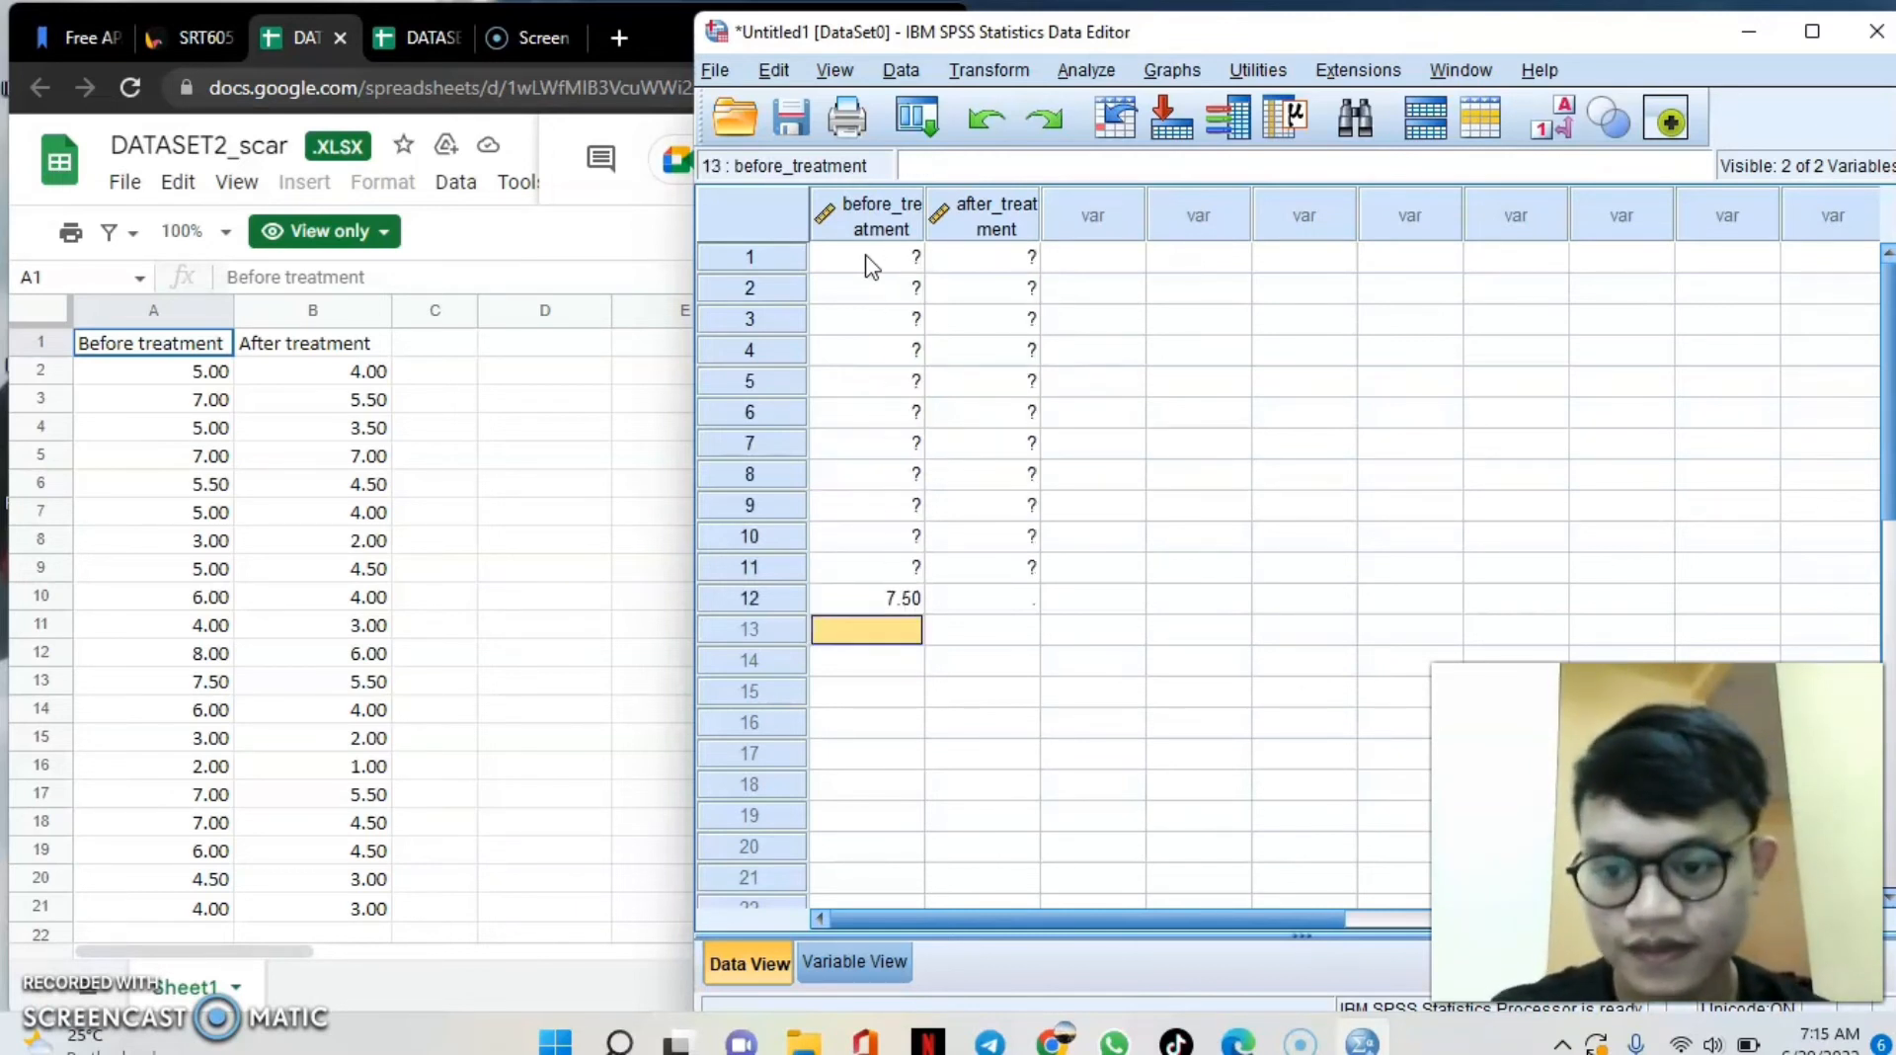
type("6")
key("Return")
type("3")
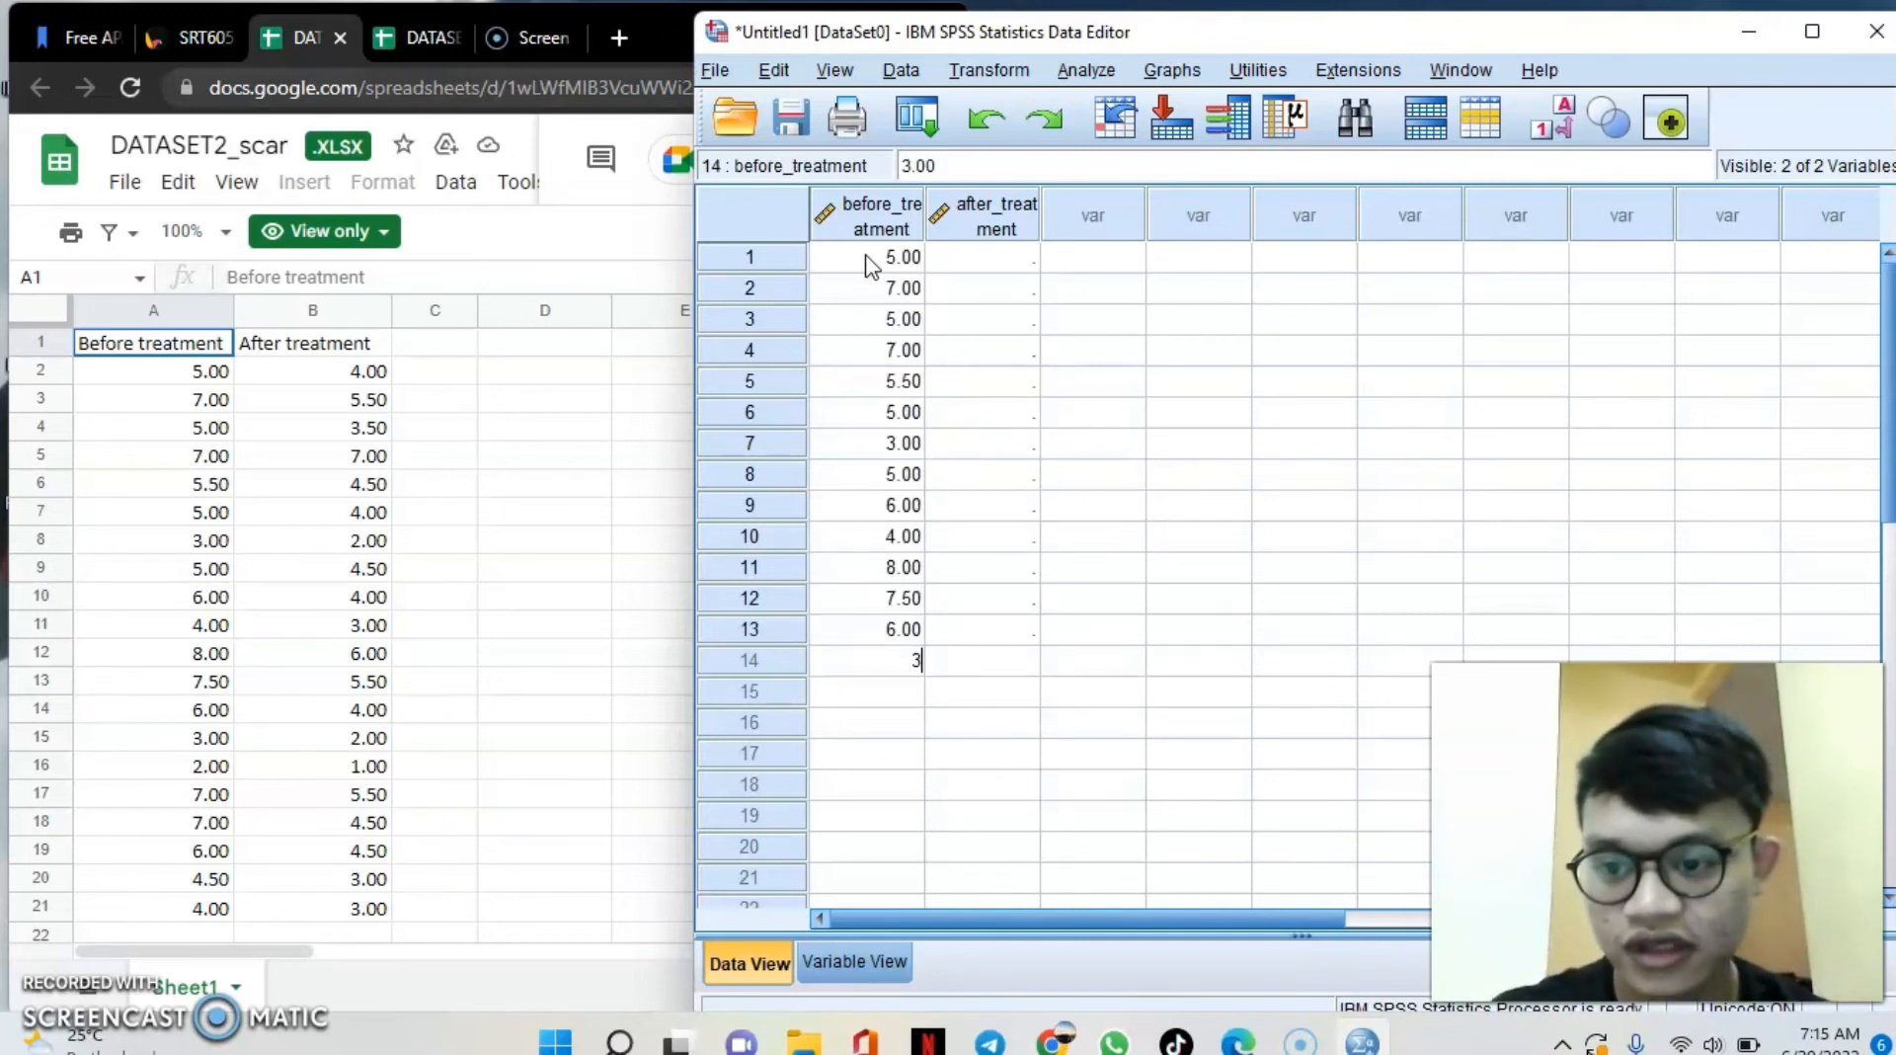
key("Return")
type("2")
key("Return")
type("7")
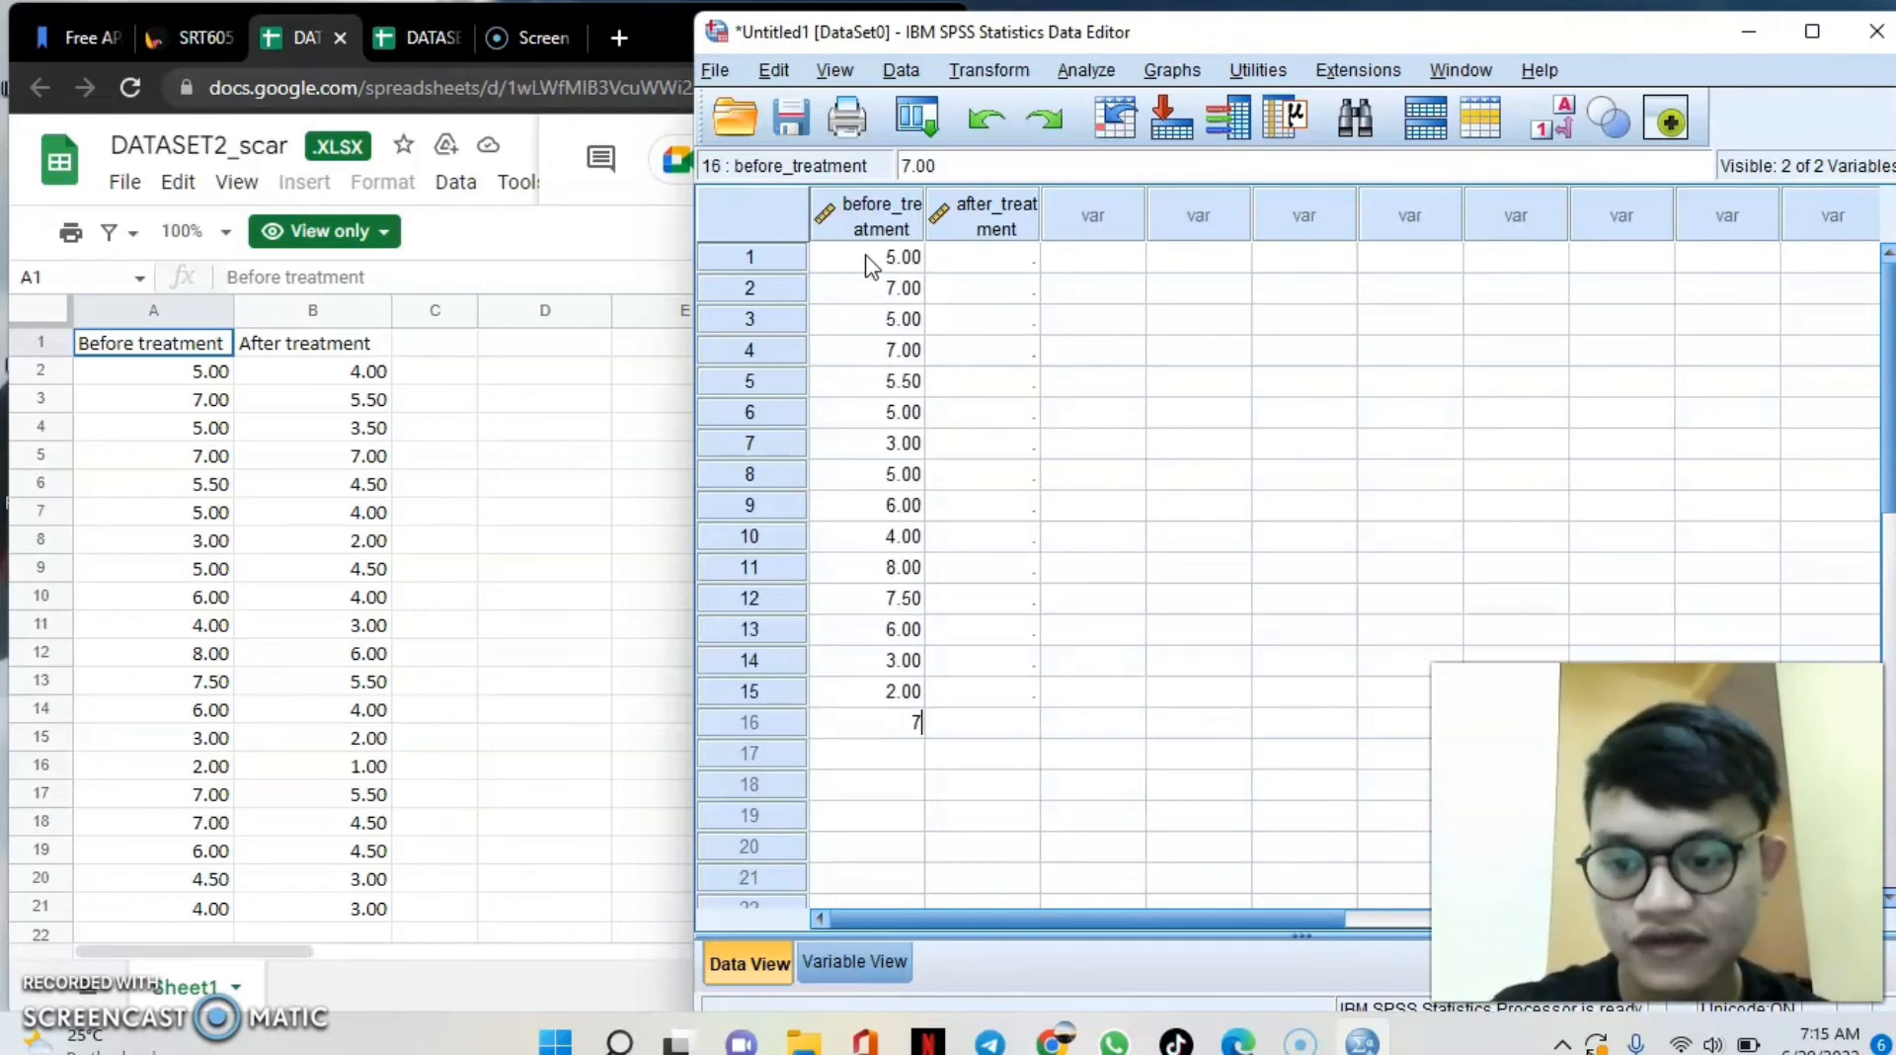
key("Return")
Complete the before_treatment column with 7, 6, 4.5 and 4 in rows 17 to 20.
type("7")
key("Return")
type("6")
key("Return")
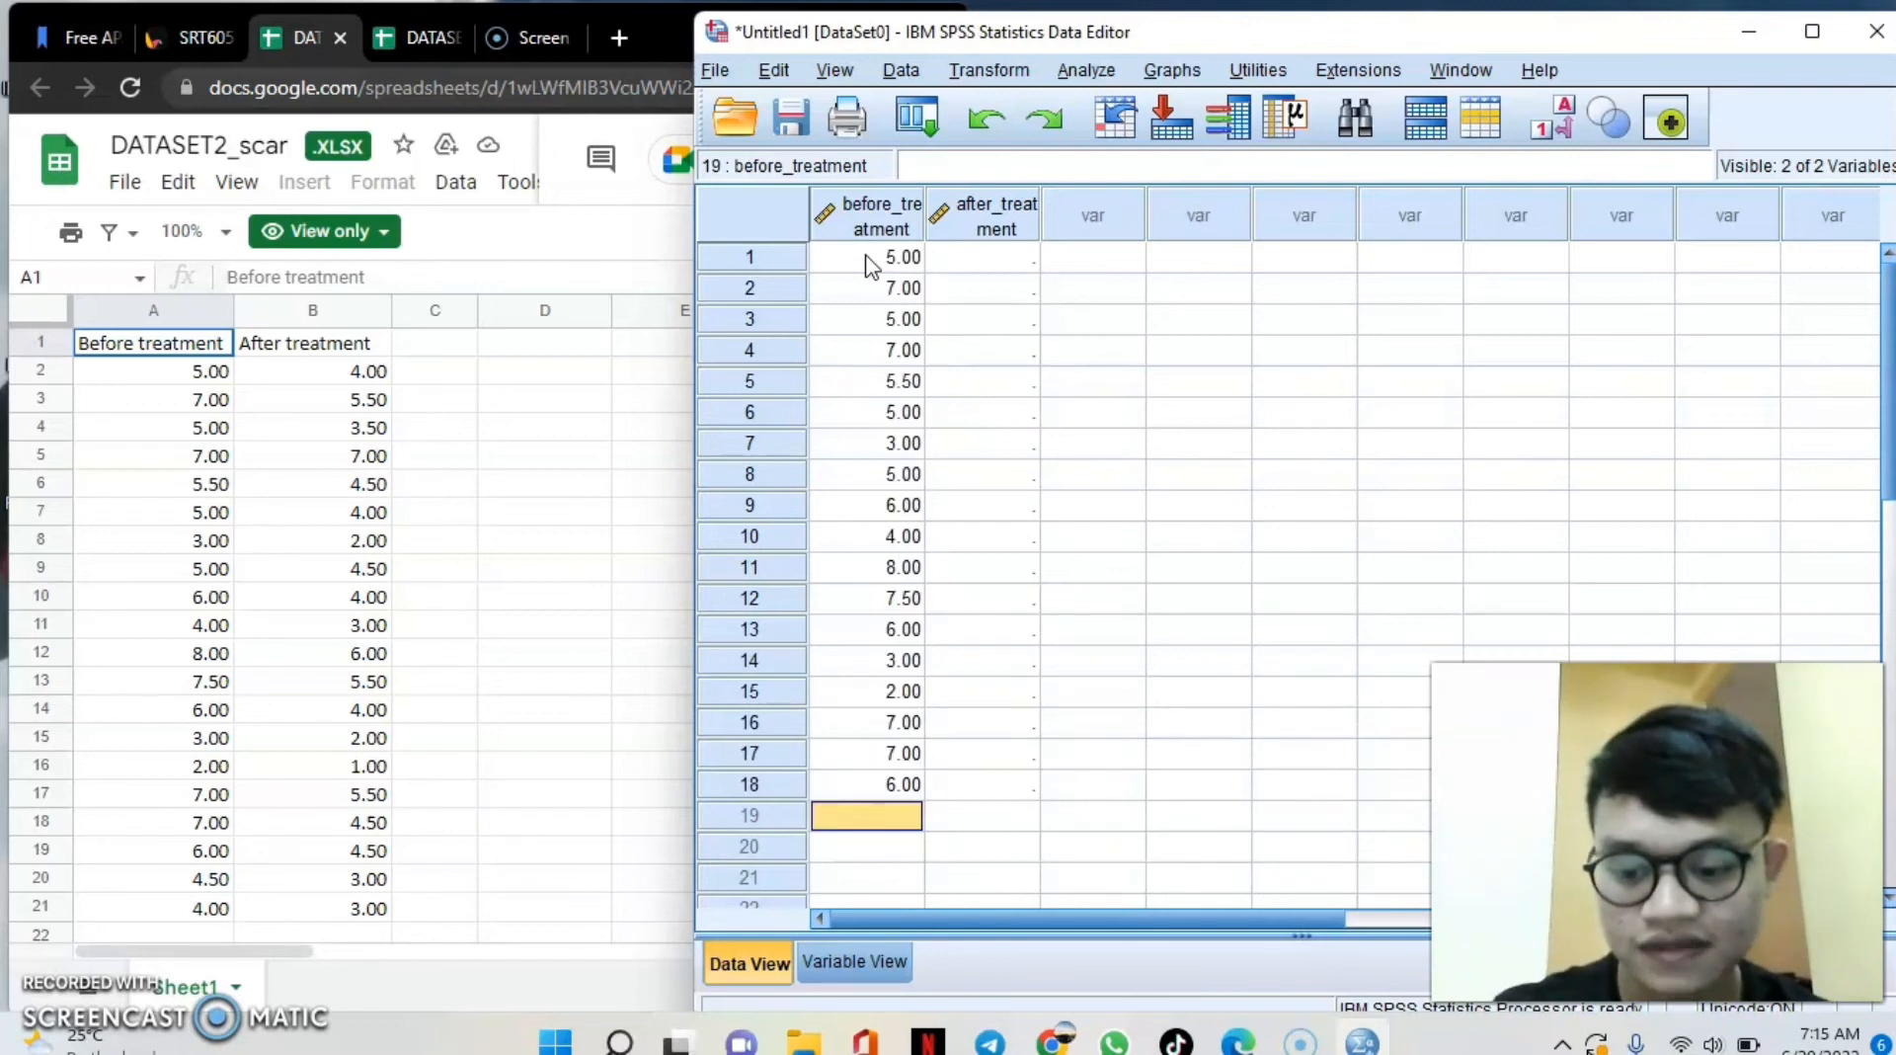
type("4")
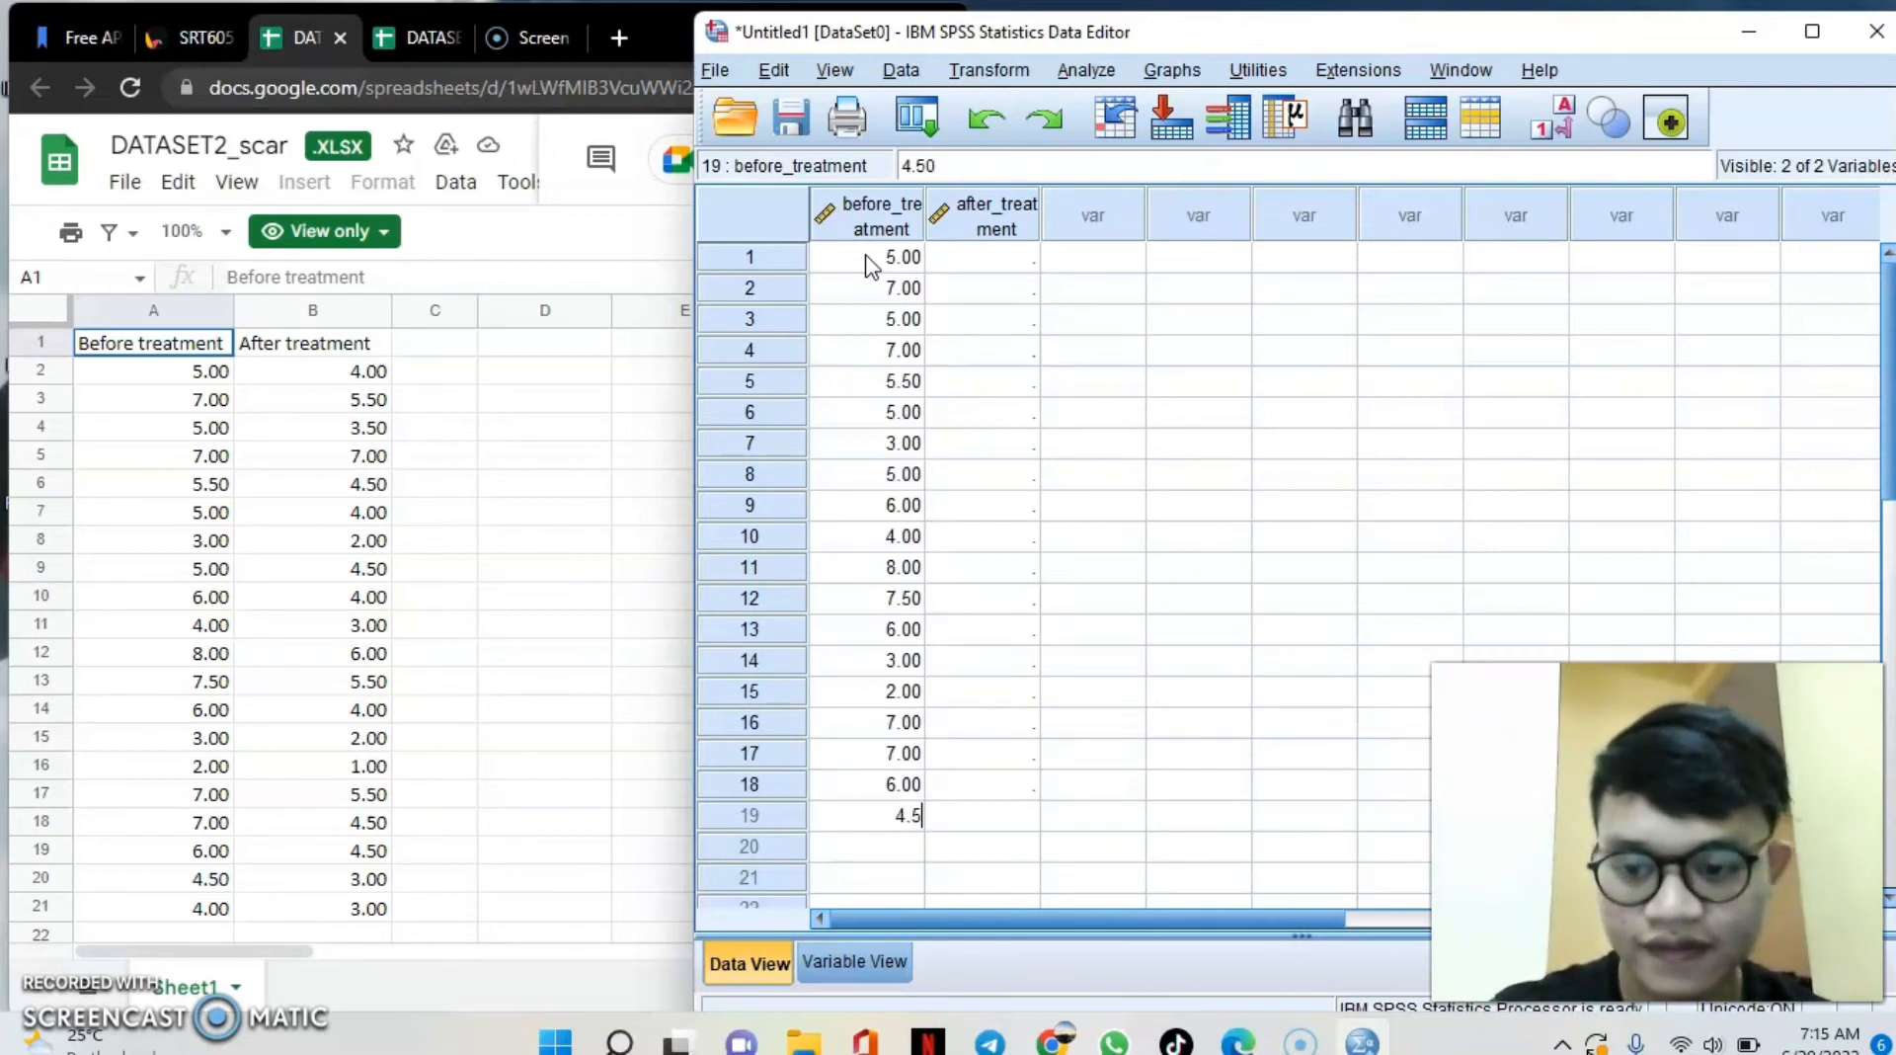
type(".5")
key("Return")
type("4")
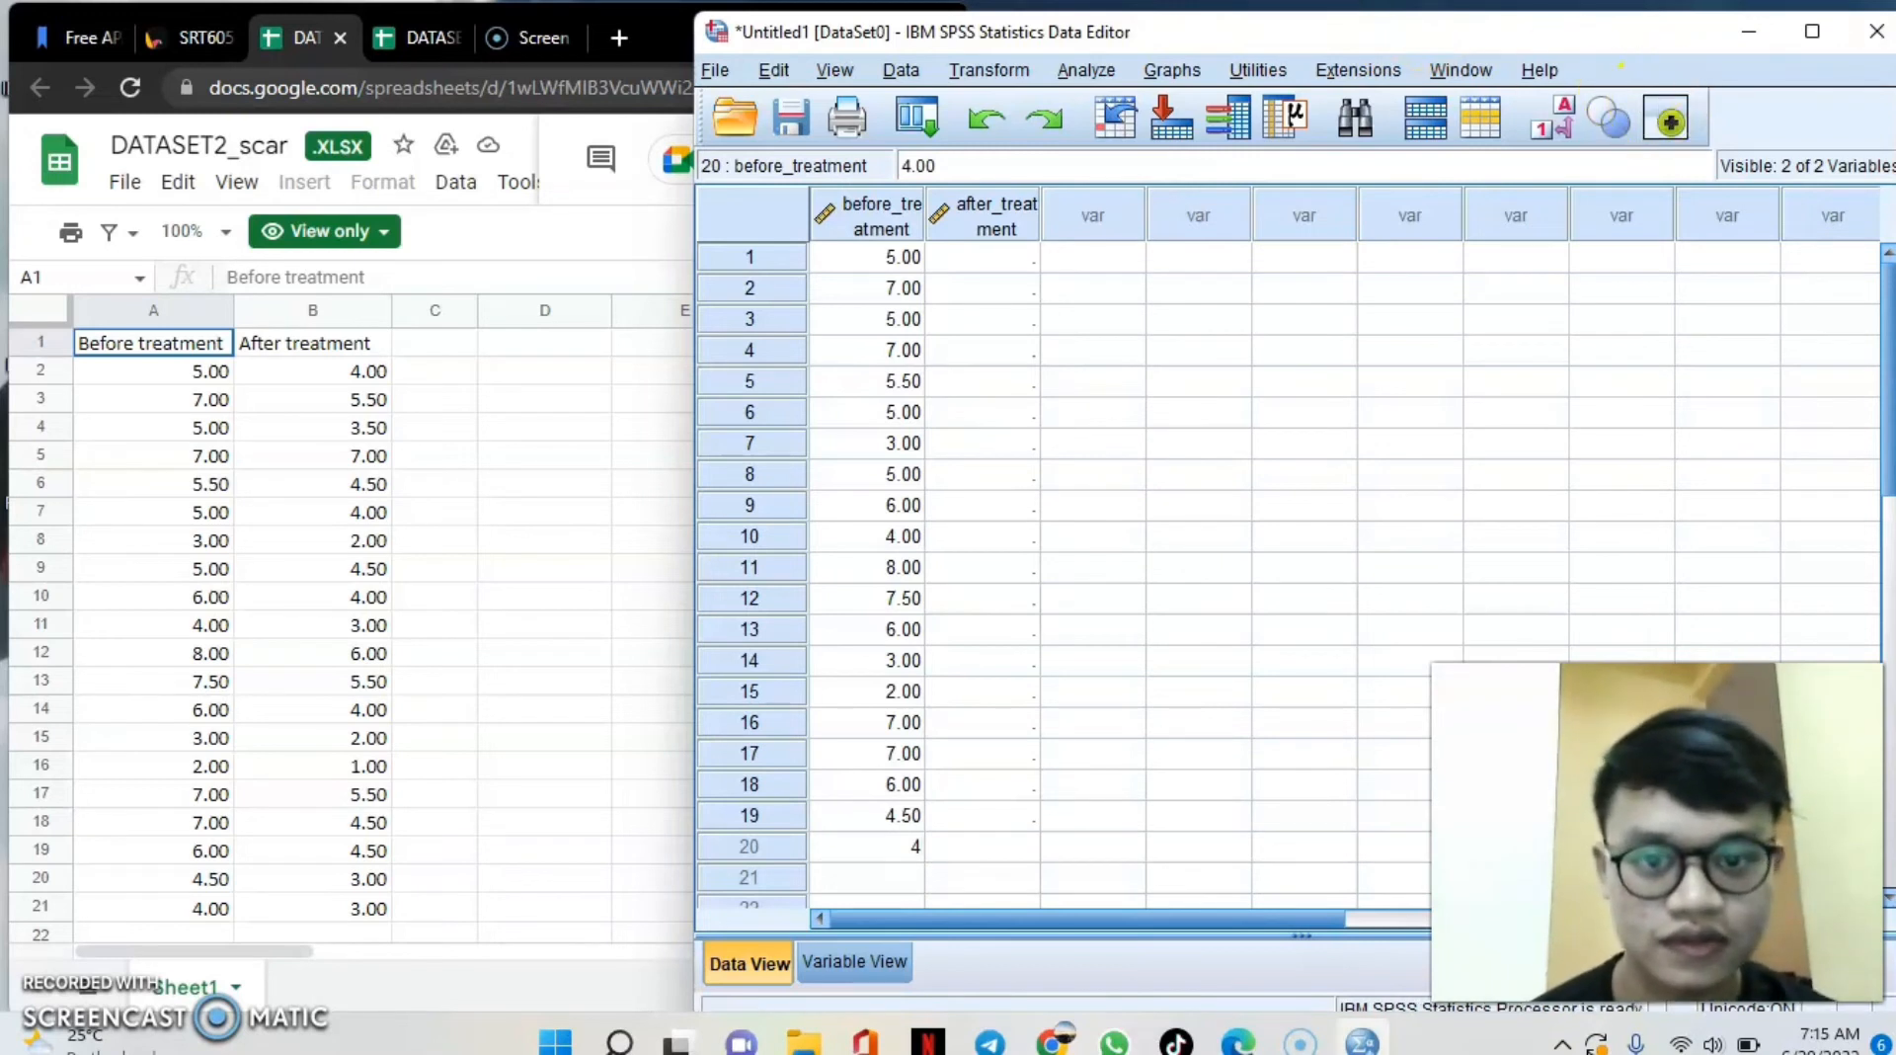
Enter the after_treatment values 4, 5.5, 3.5, 7 and 4.5 in rows 1 to 5.
left_click(999, 265)
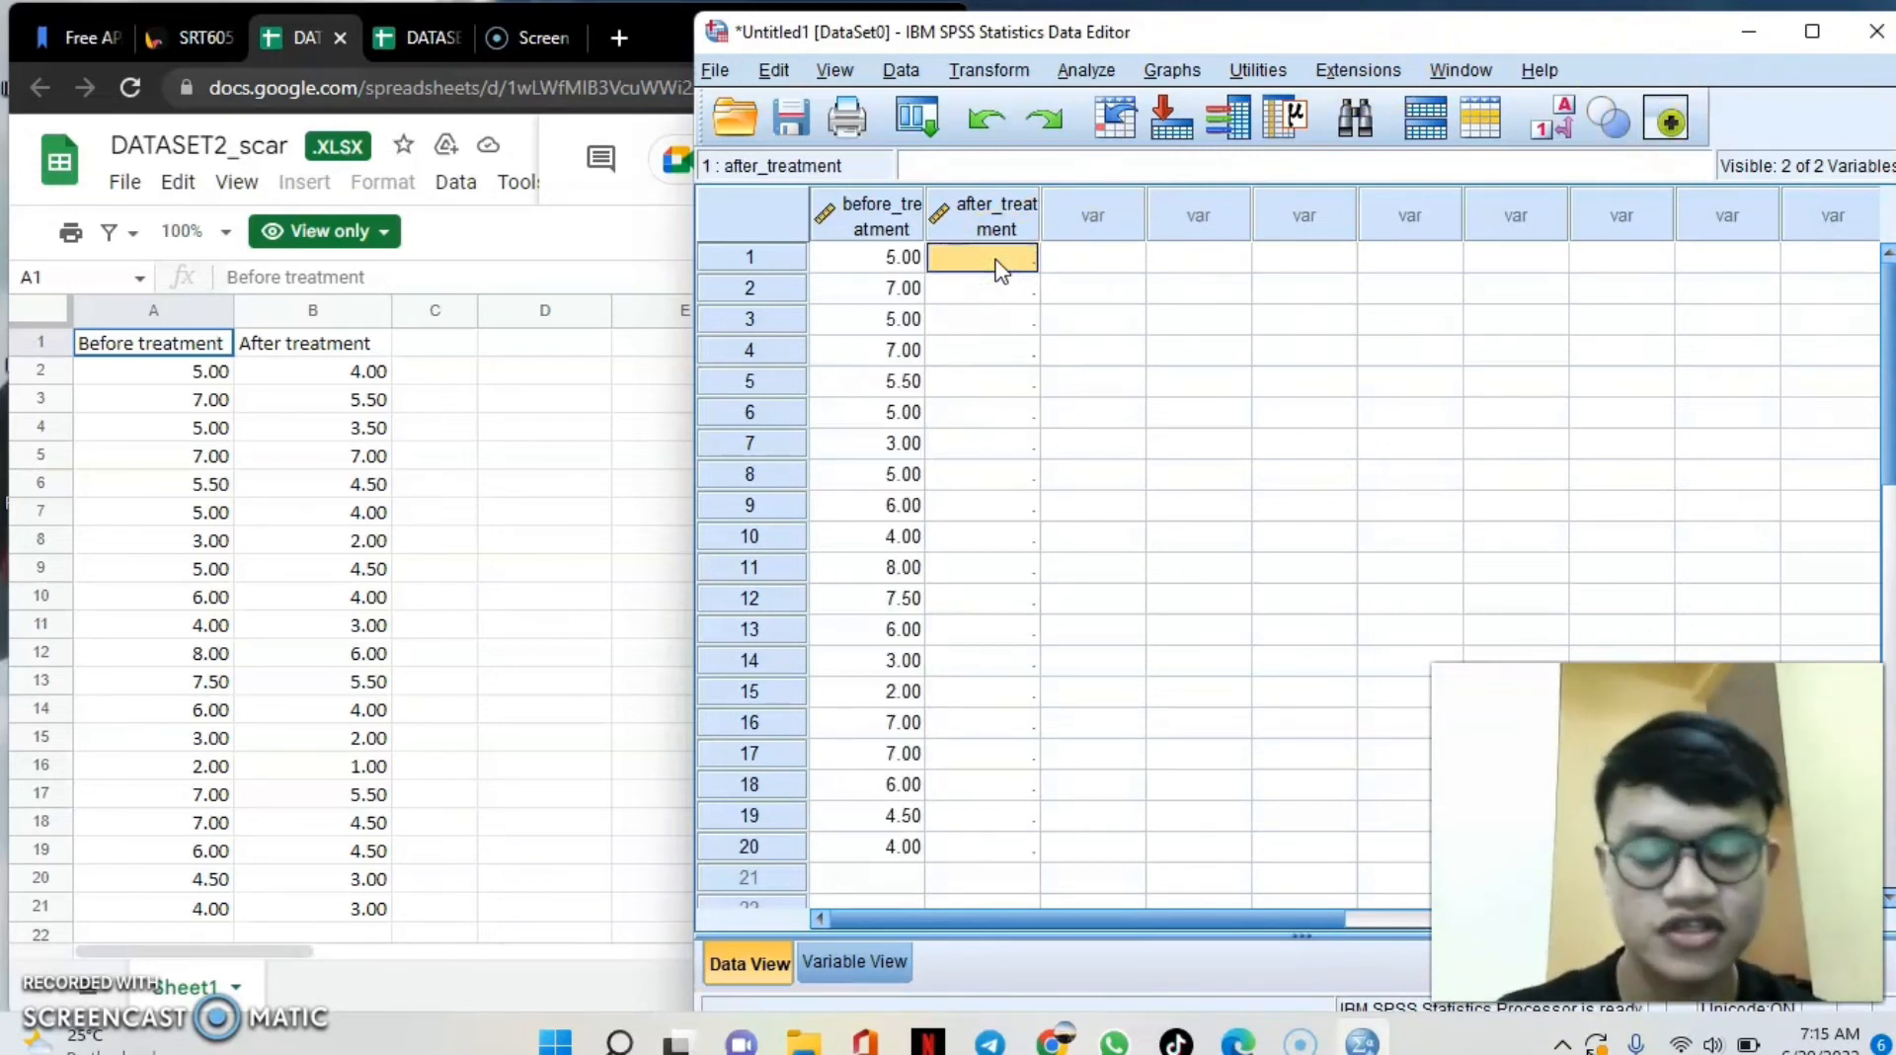
type("4")
key("Return")
type("5.")
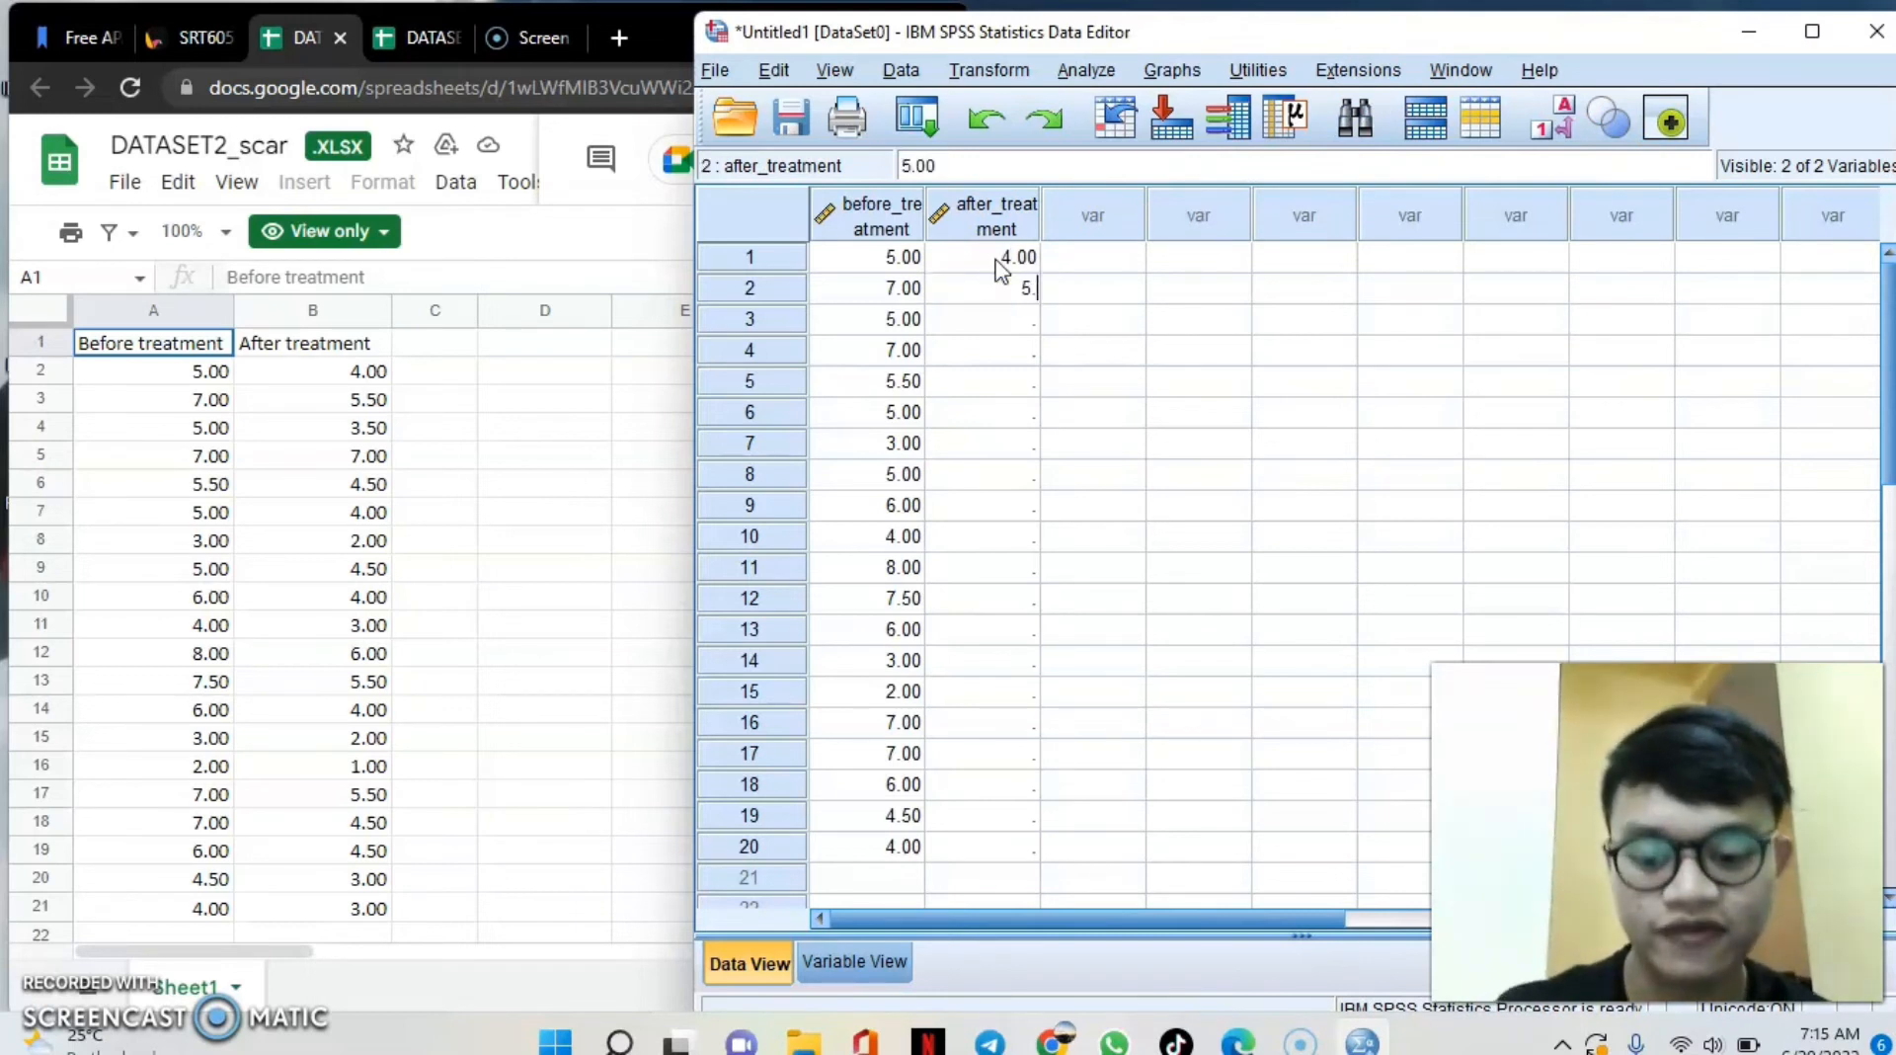
type("5")
key("Return")
type("3")
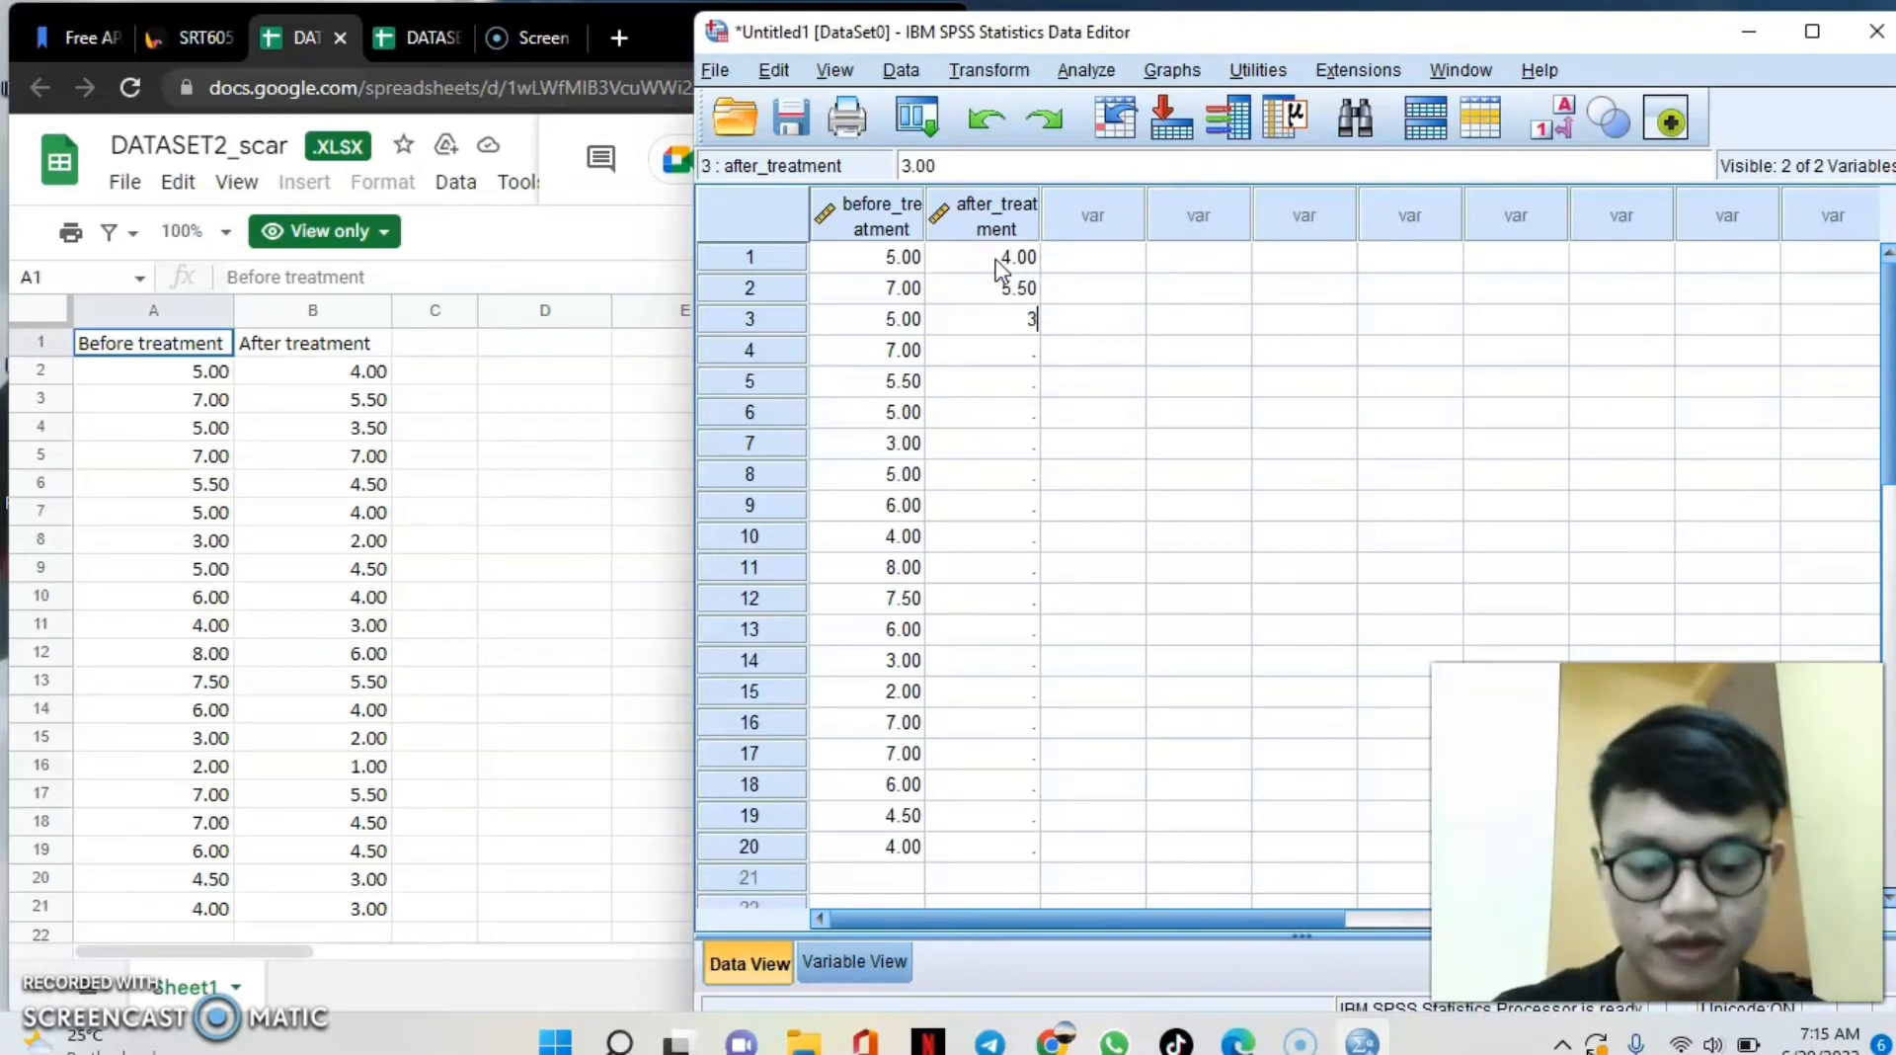
type(".5")
key("Return")
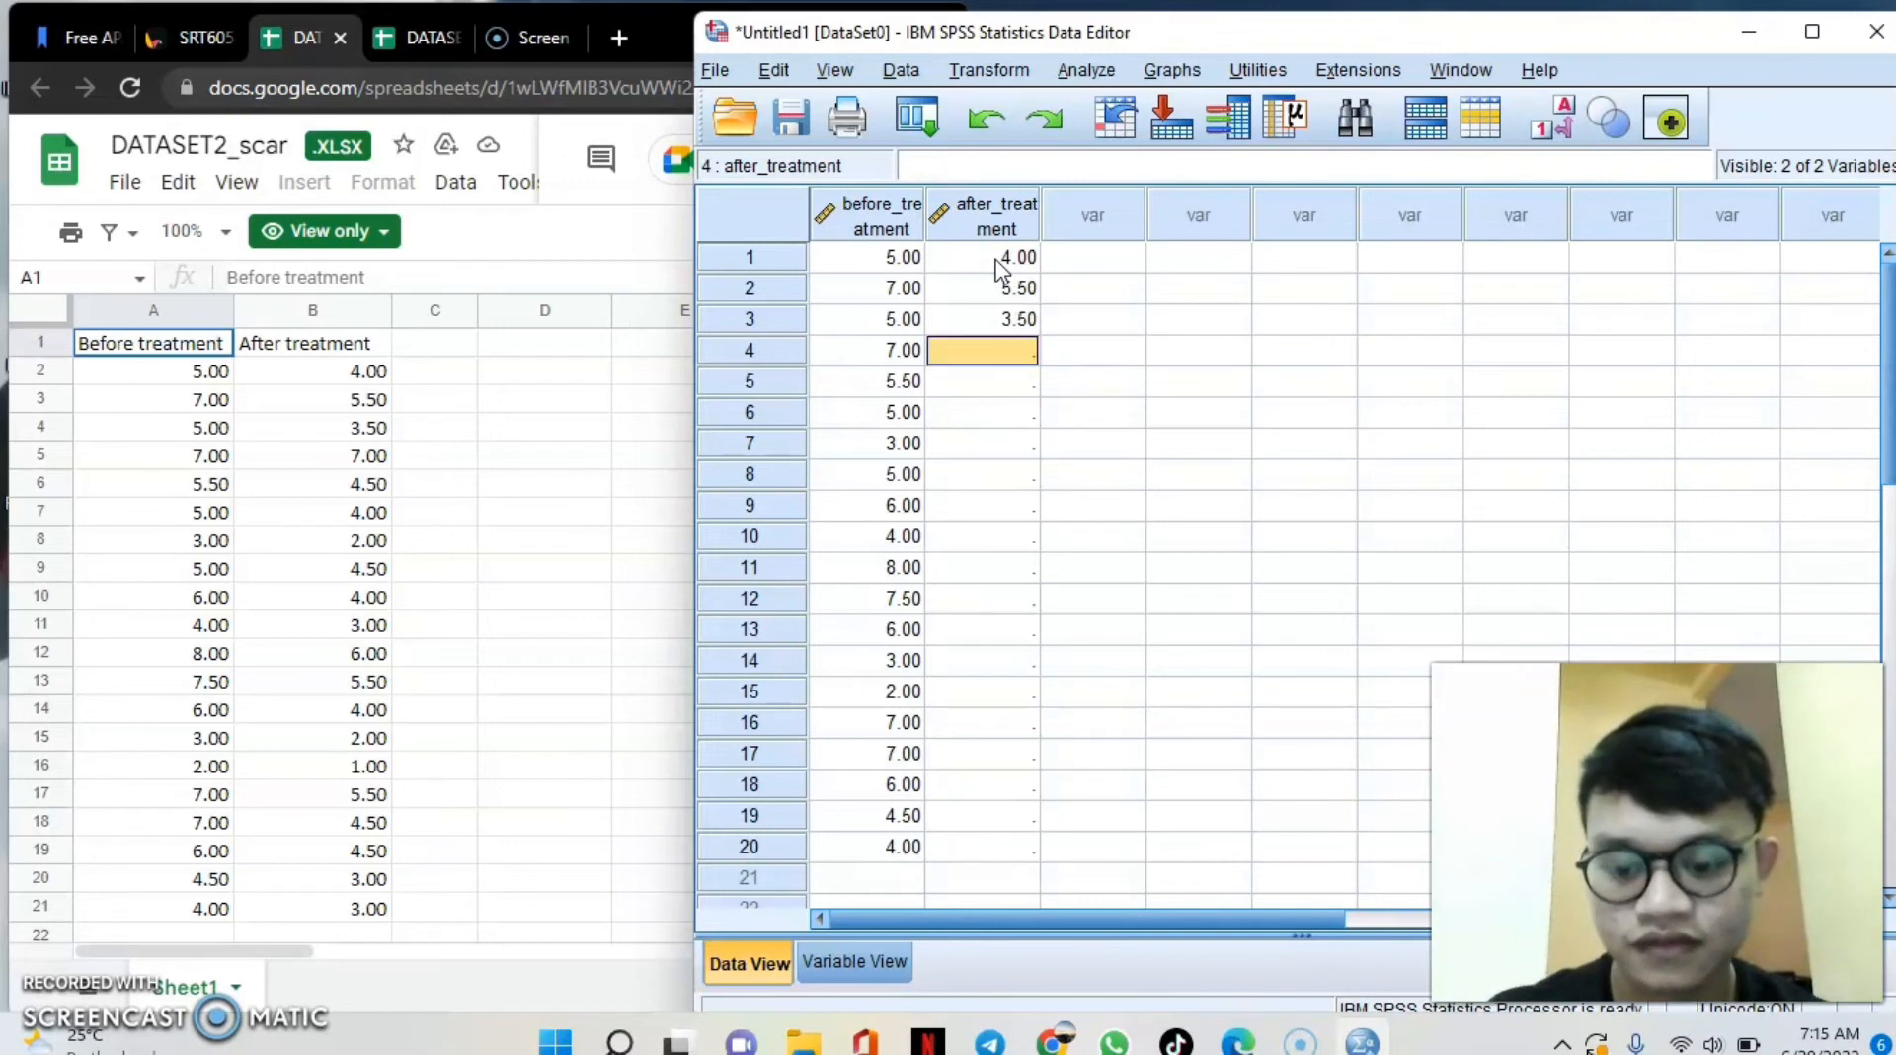
type("7")
key("Return")
type("4.5")
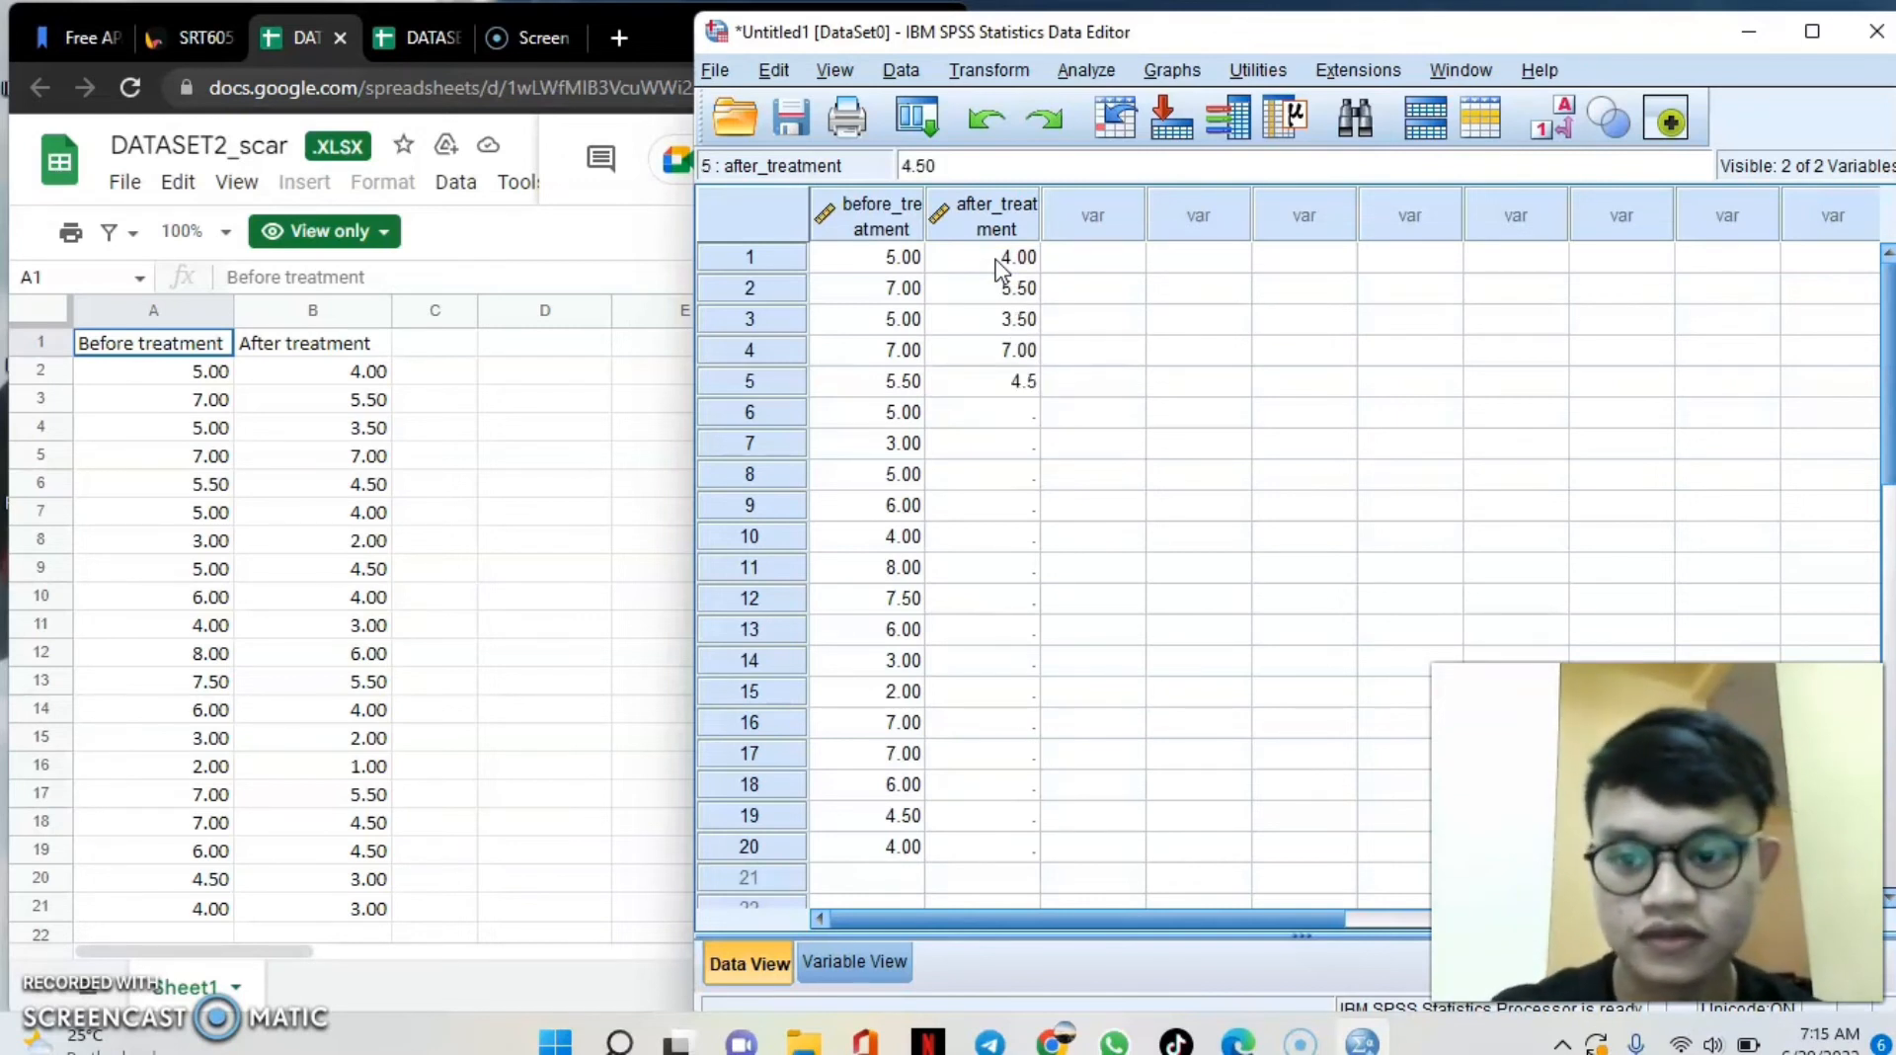
key("Return")
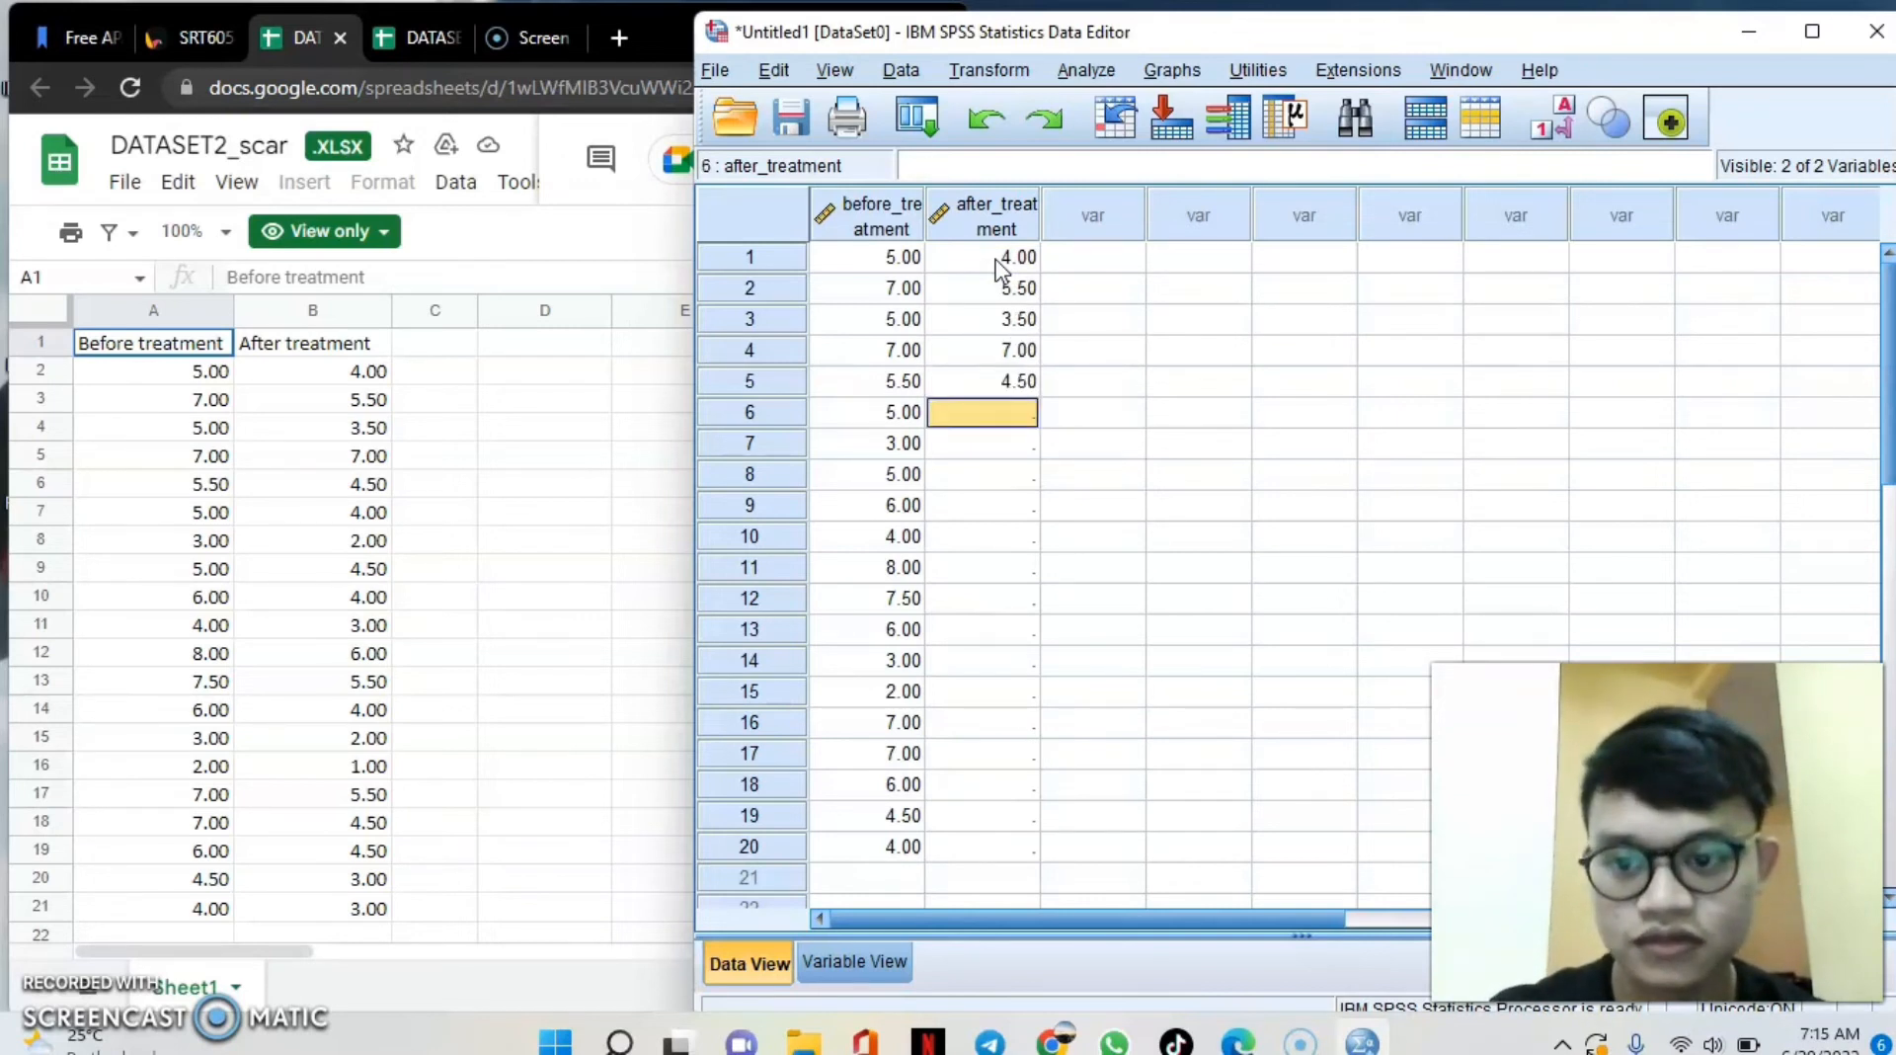
Enter the after_treatment values 4, 2, 4.5, 4 and 3 in rows 6 to 10.
type("4")
key("Return")
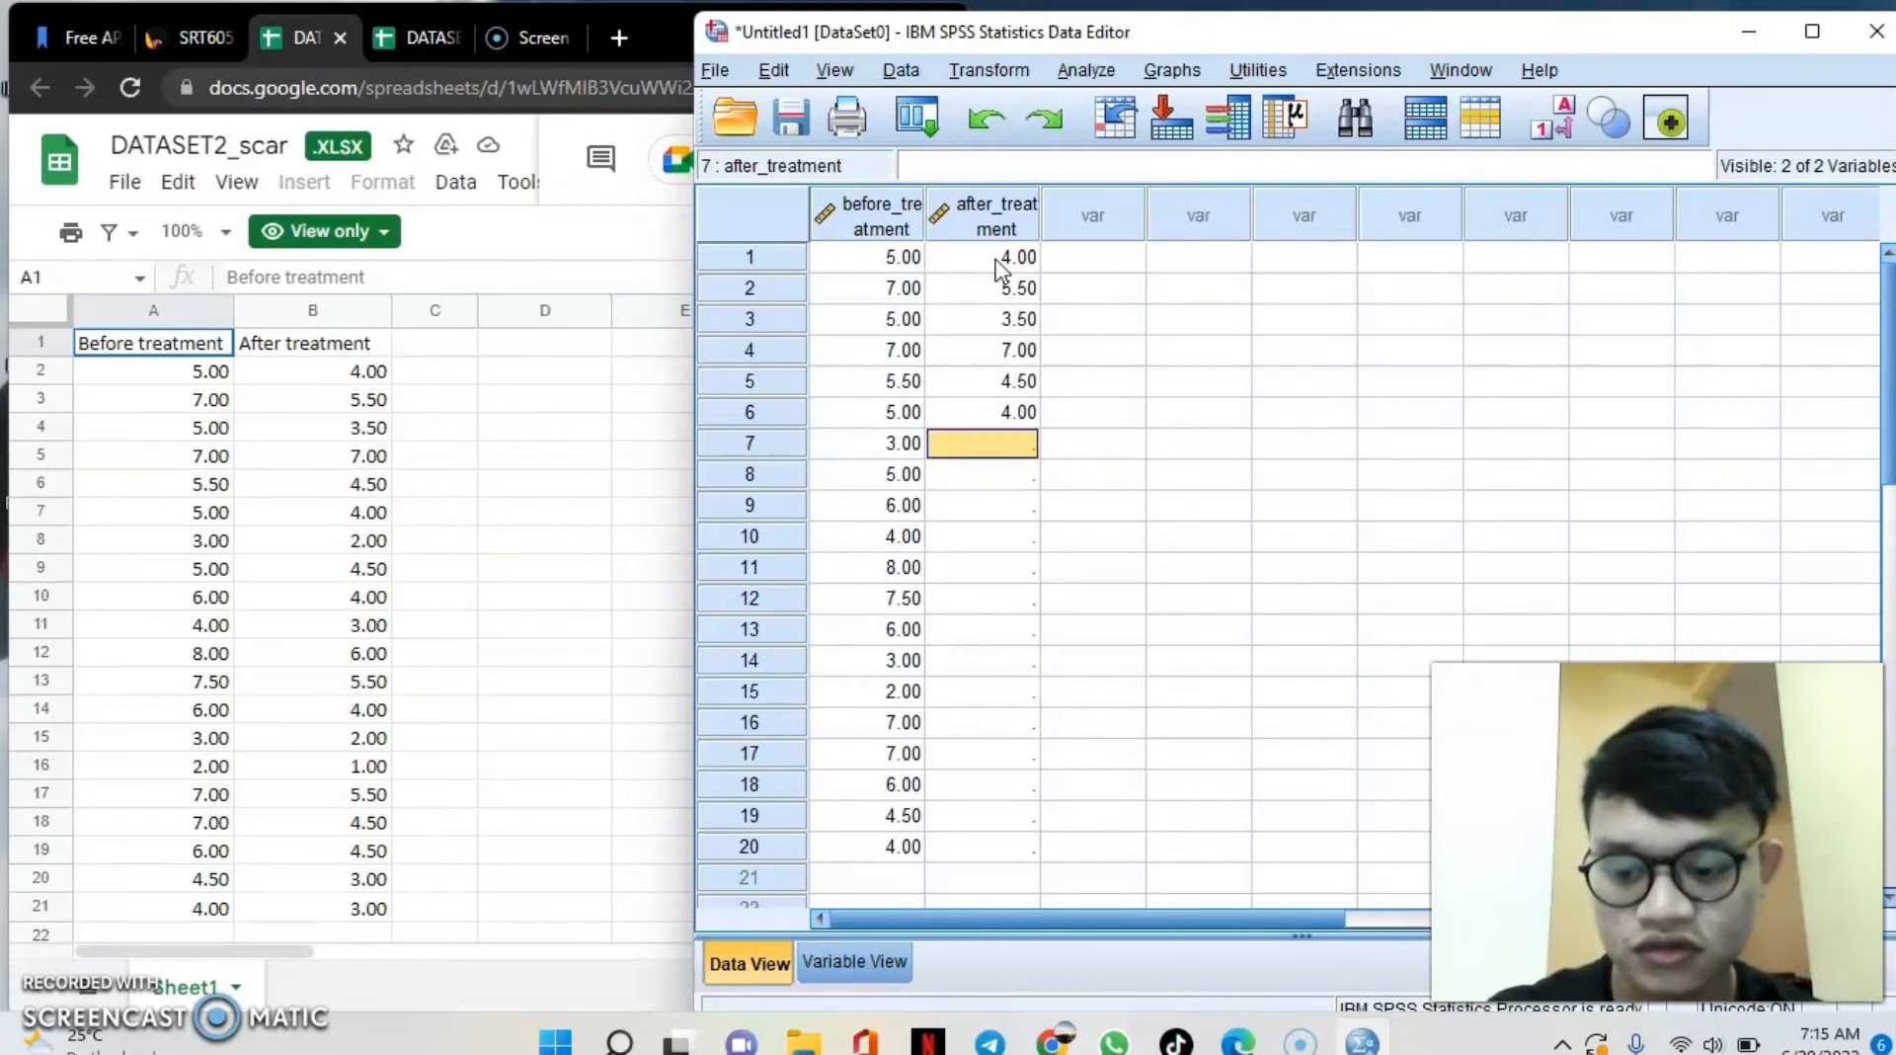
type("2")
key("Return")
type("4.5")
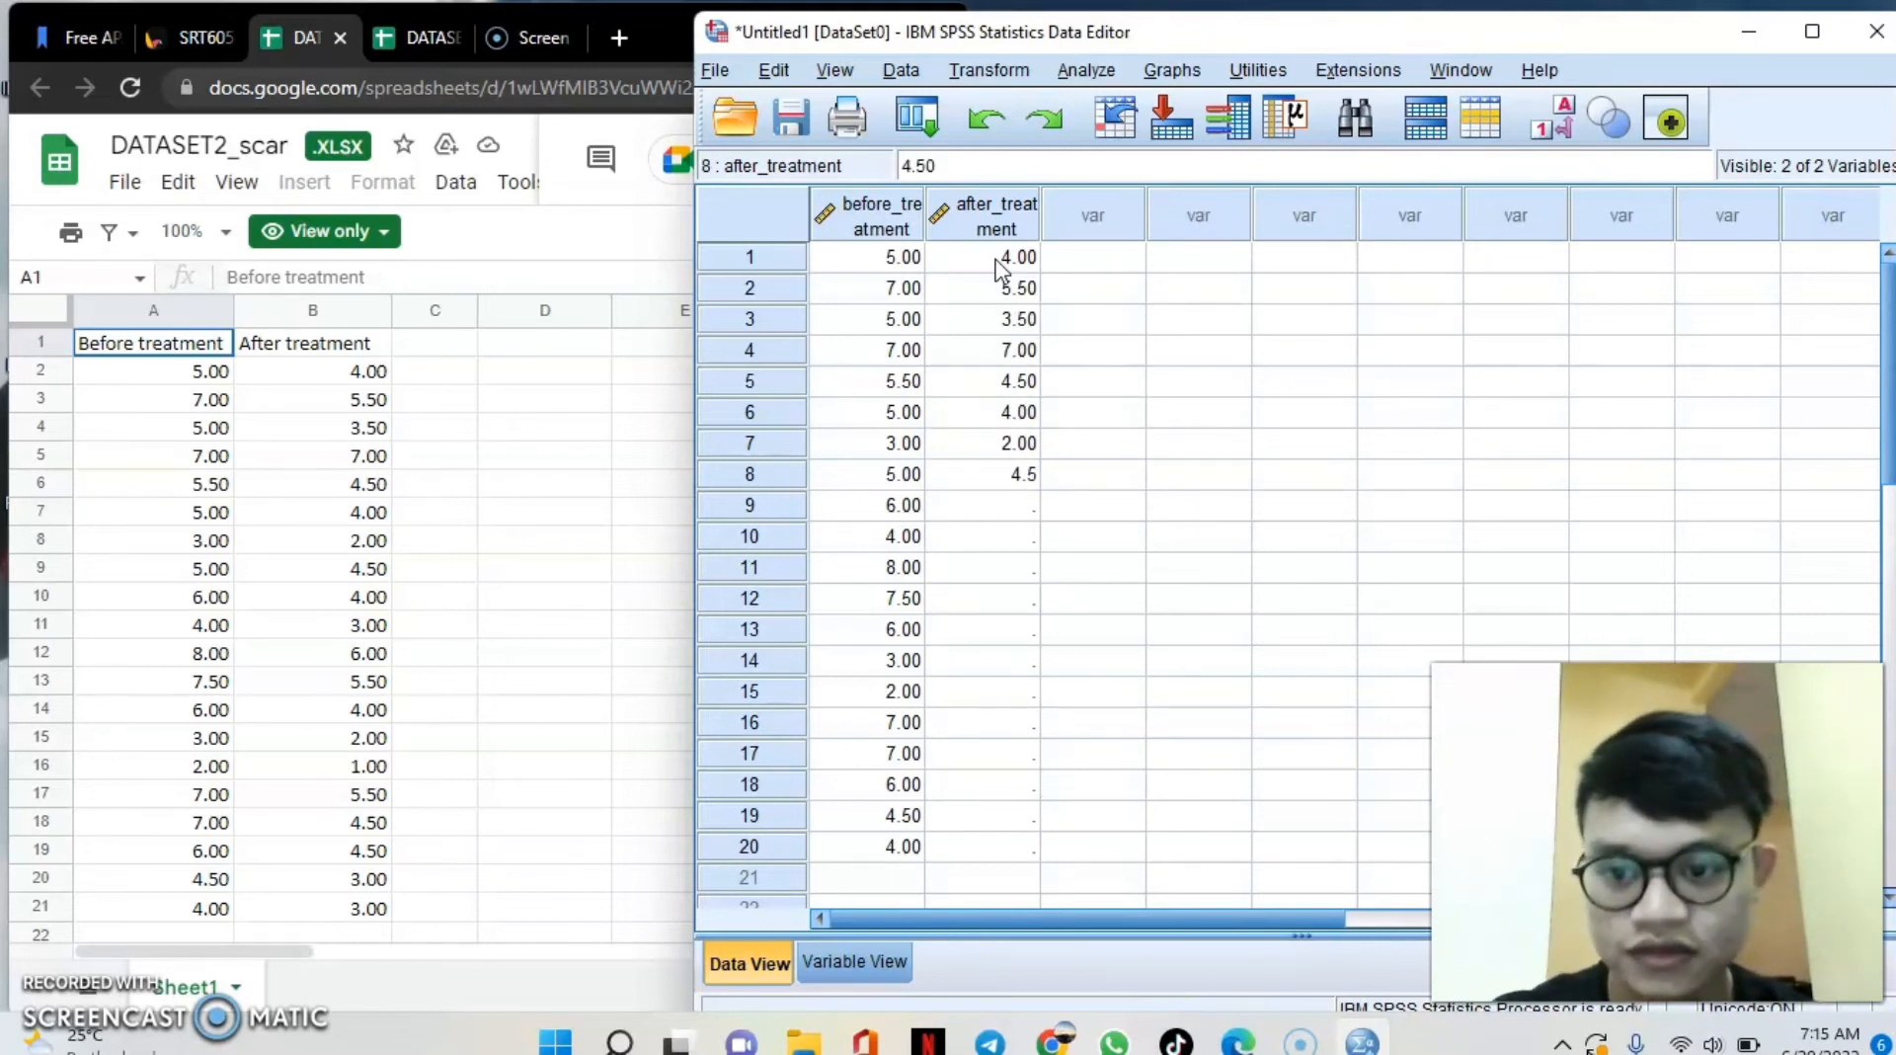
key("Return")
type("4")
key("Return")
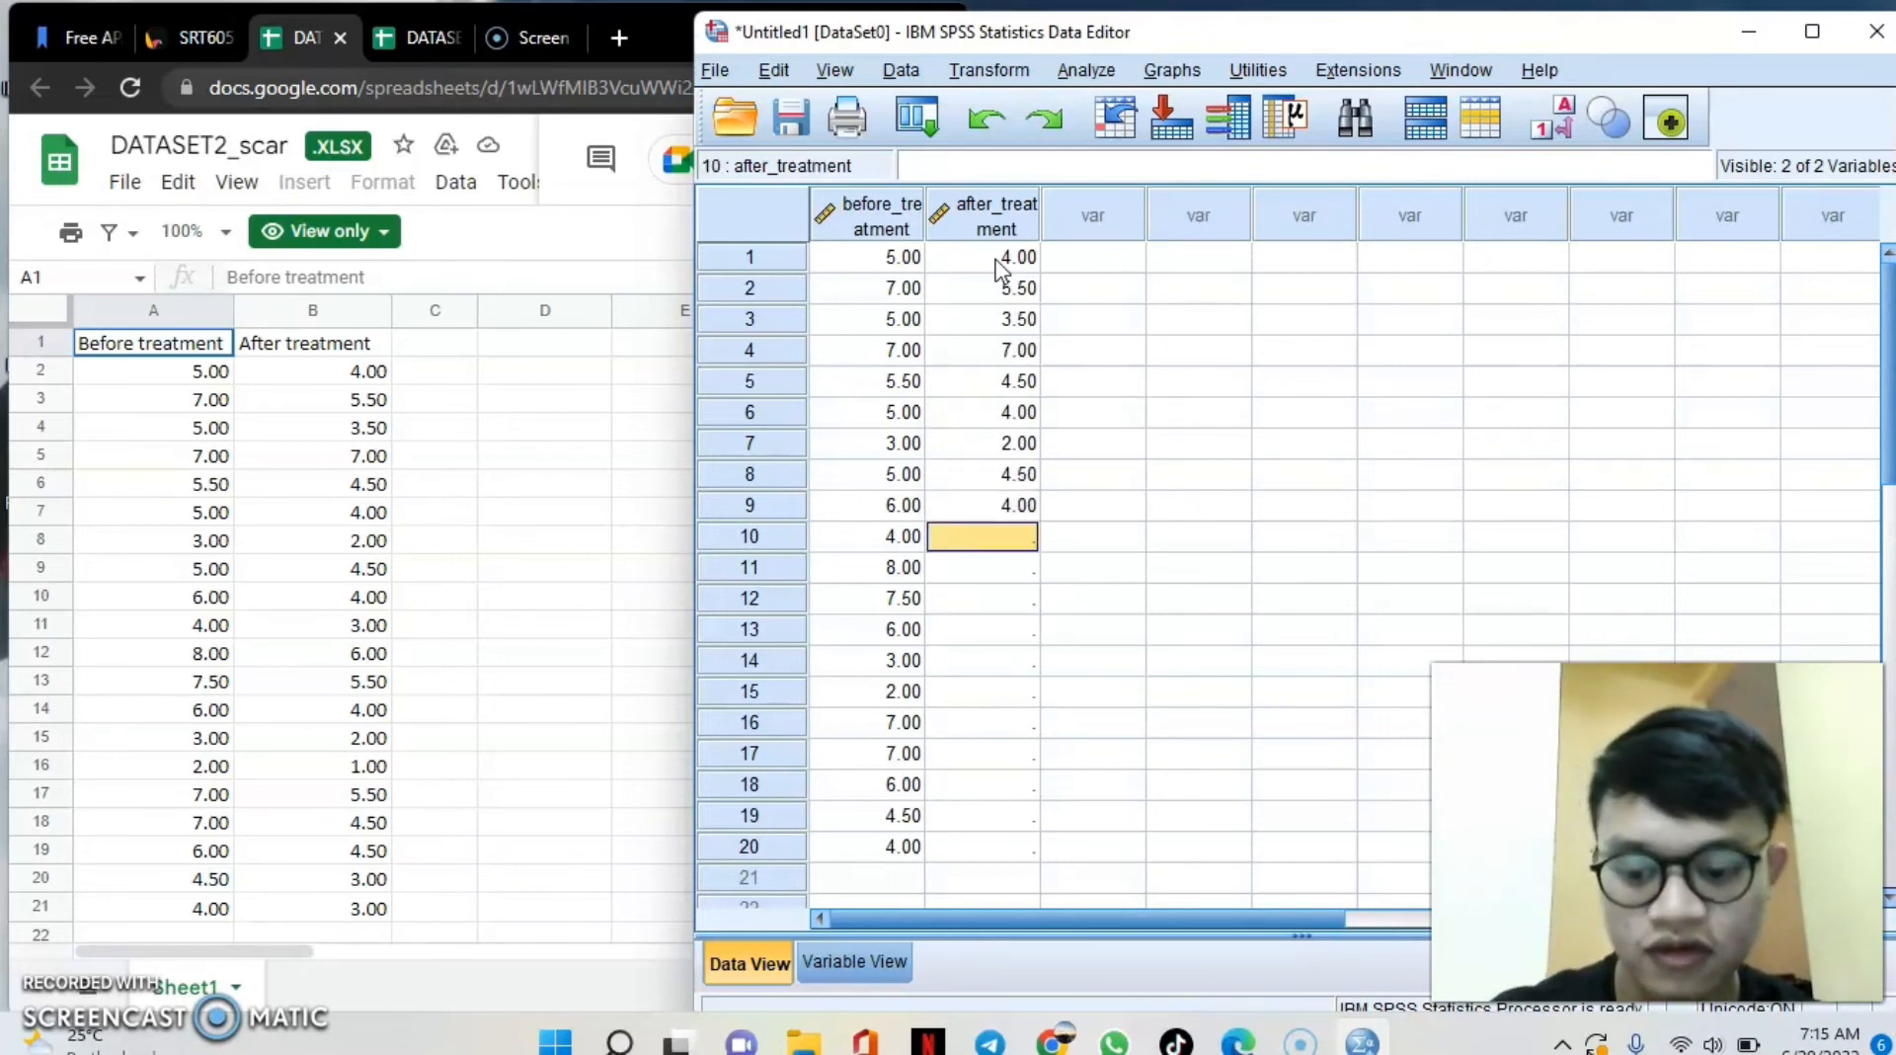
type("3")
key("Return")
Enter the after_treatment values 6, 5.5, 4, 2 and 1 in rows 11 to 15.
type("6")
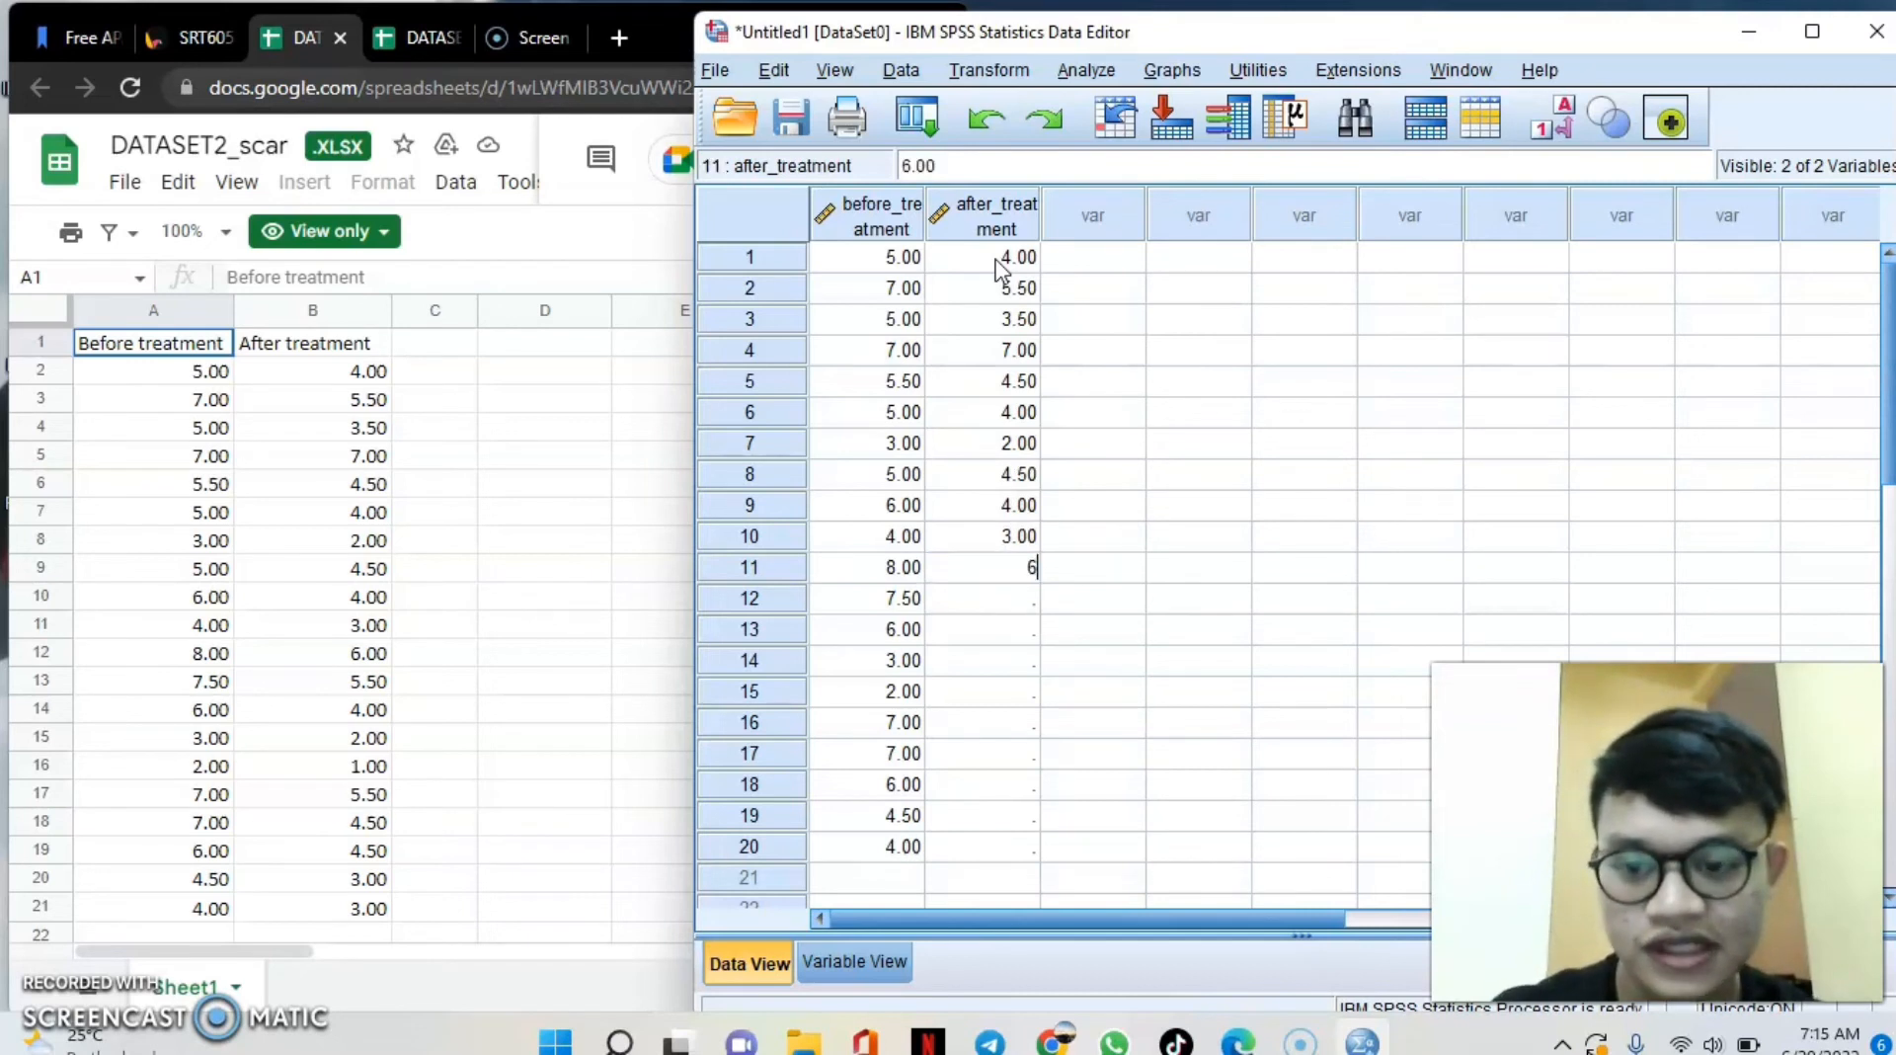
key("Return")
type("5")
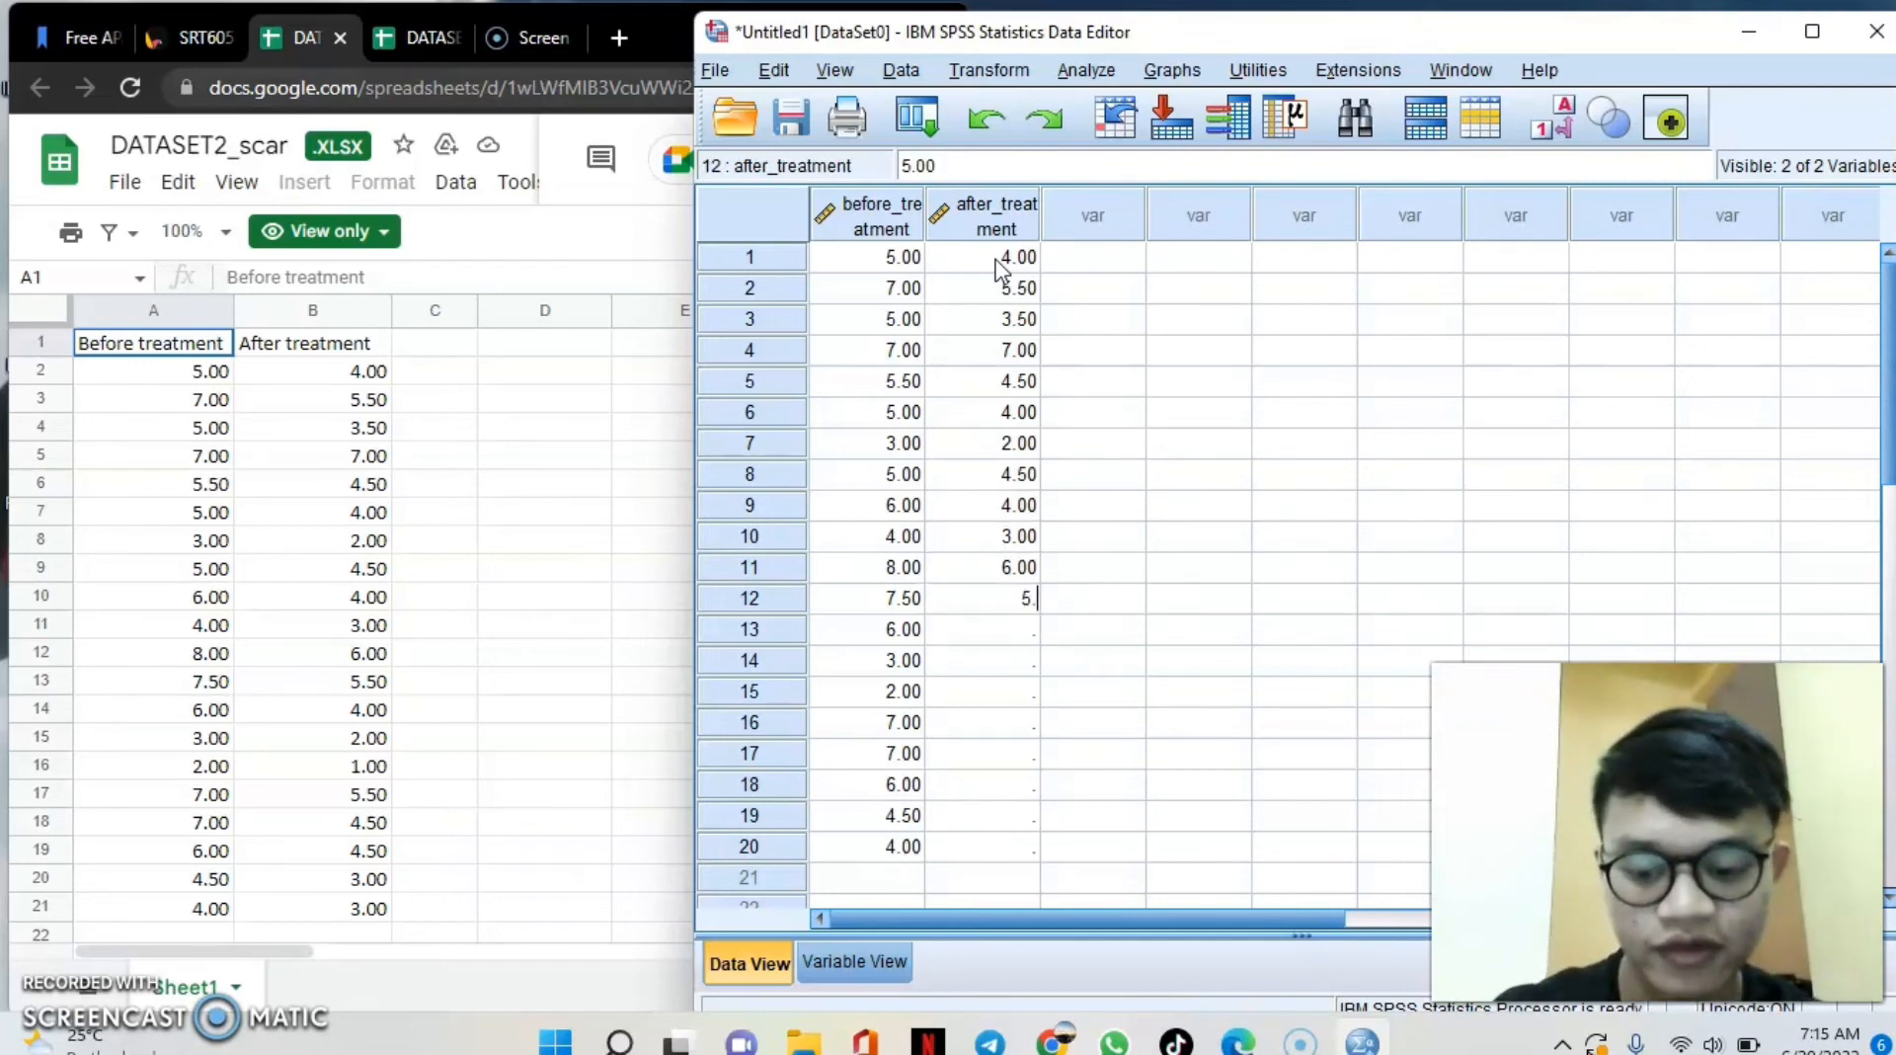
type(".5")
key("Return")
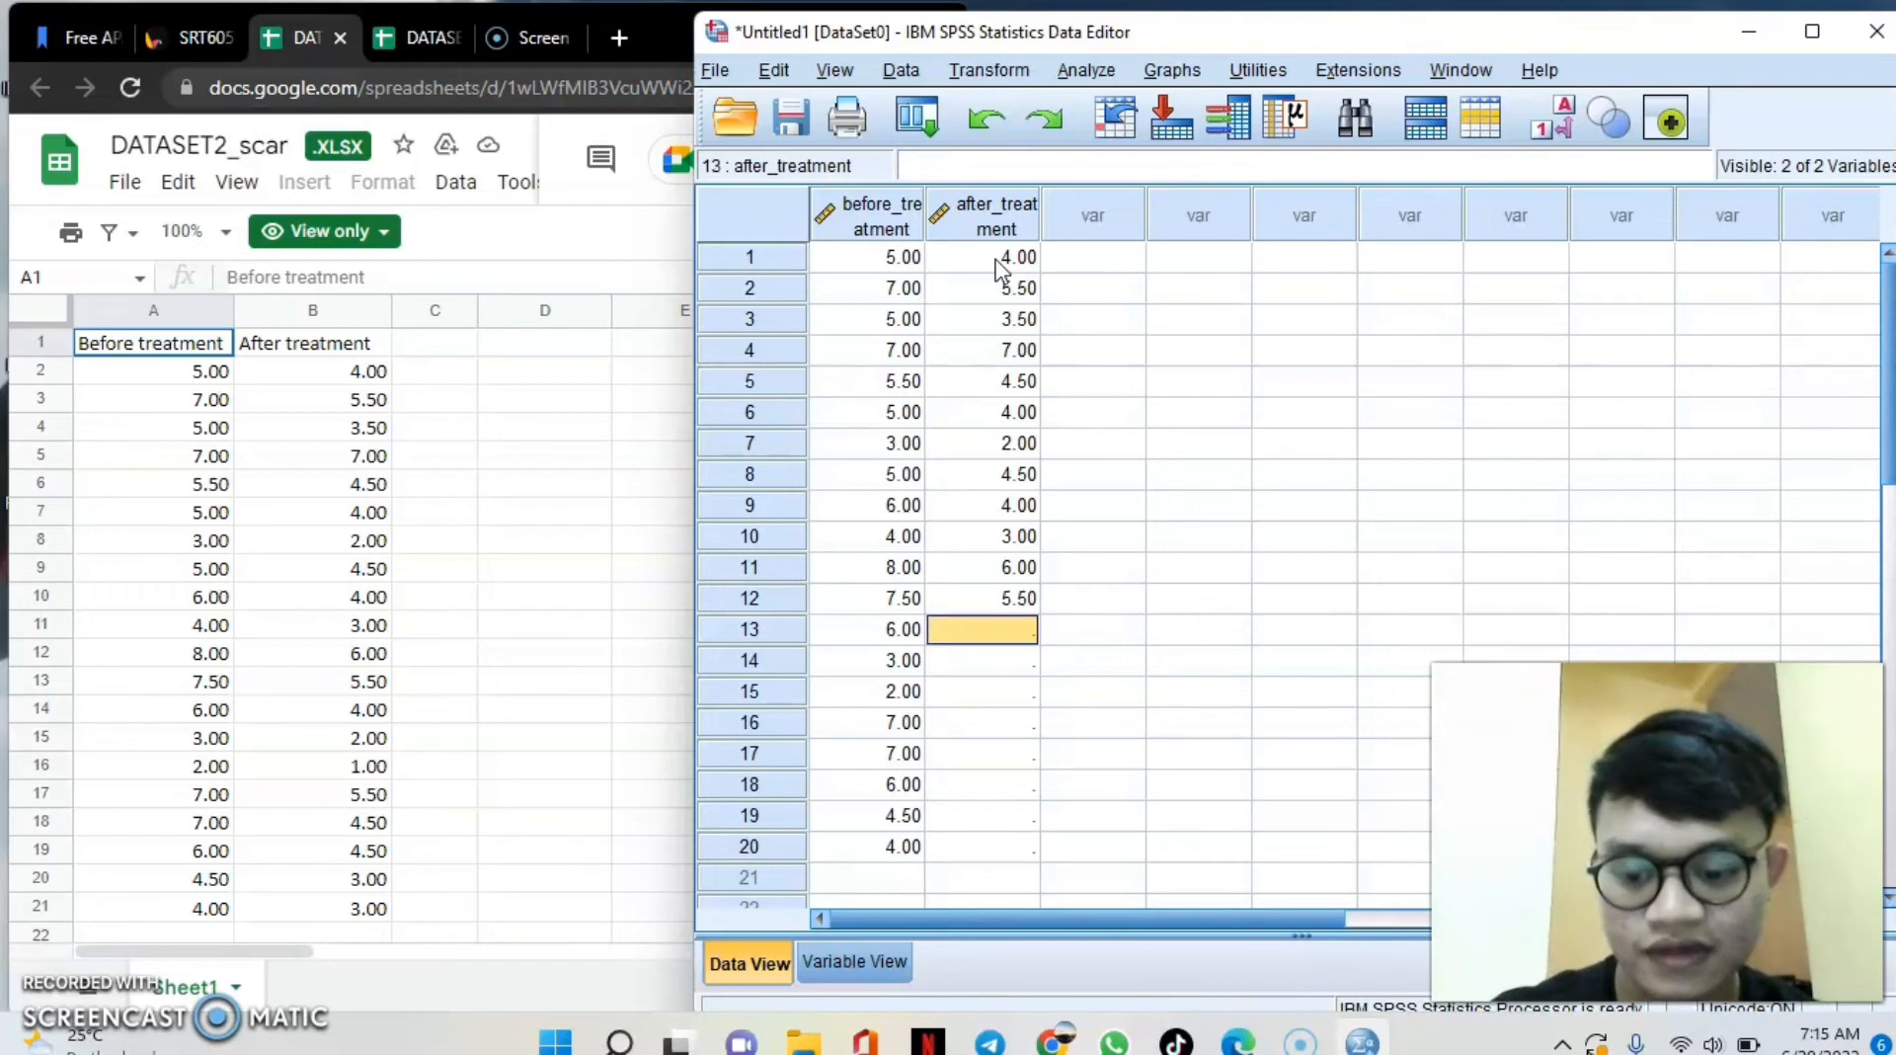
type("4")
key("Return")
type("2")
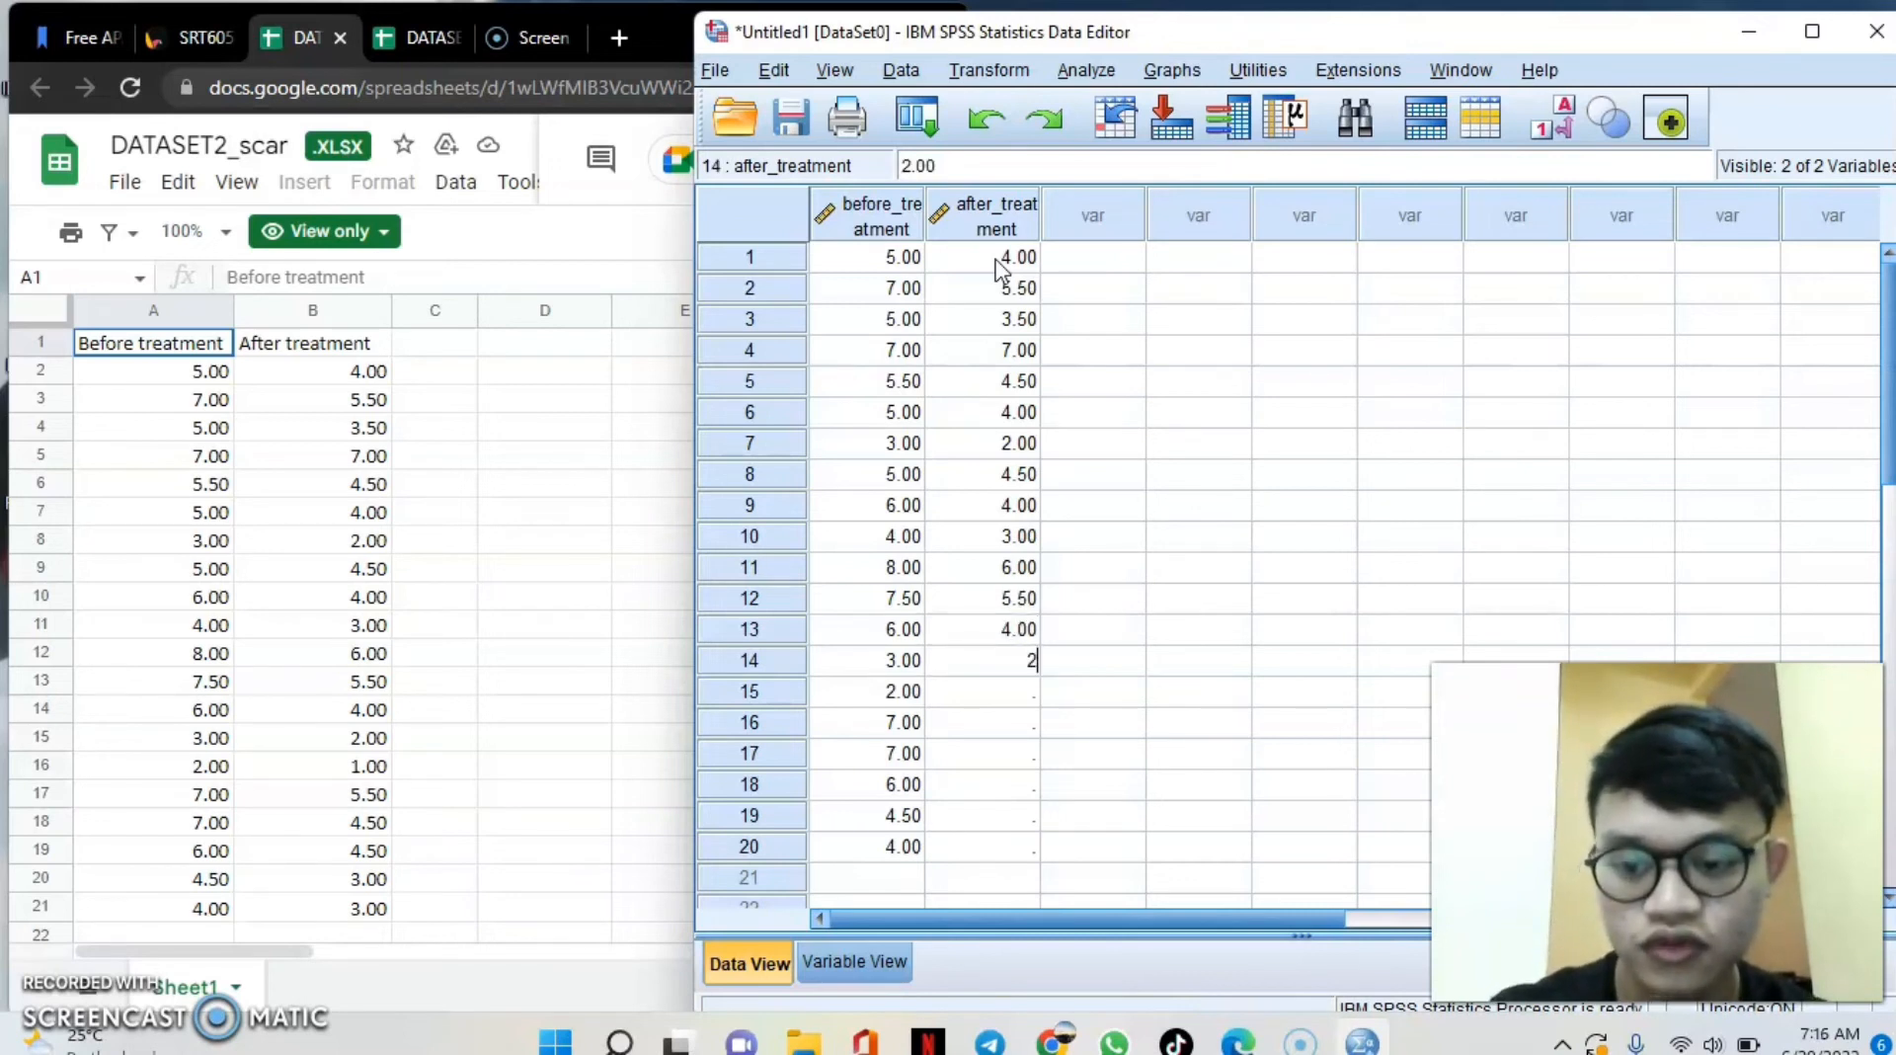
key("Return")
type("1")
key("Return")
Enter the after_treatment values 5.5, 4.5, 3 and 3 in rows 16 to 19.
type("5.")
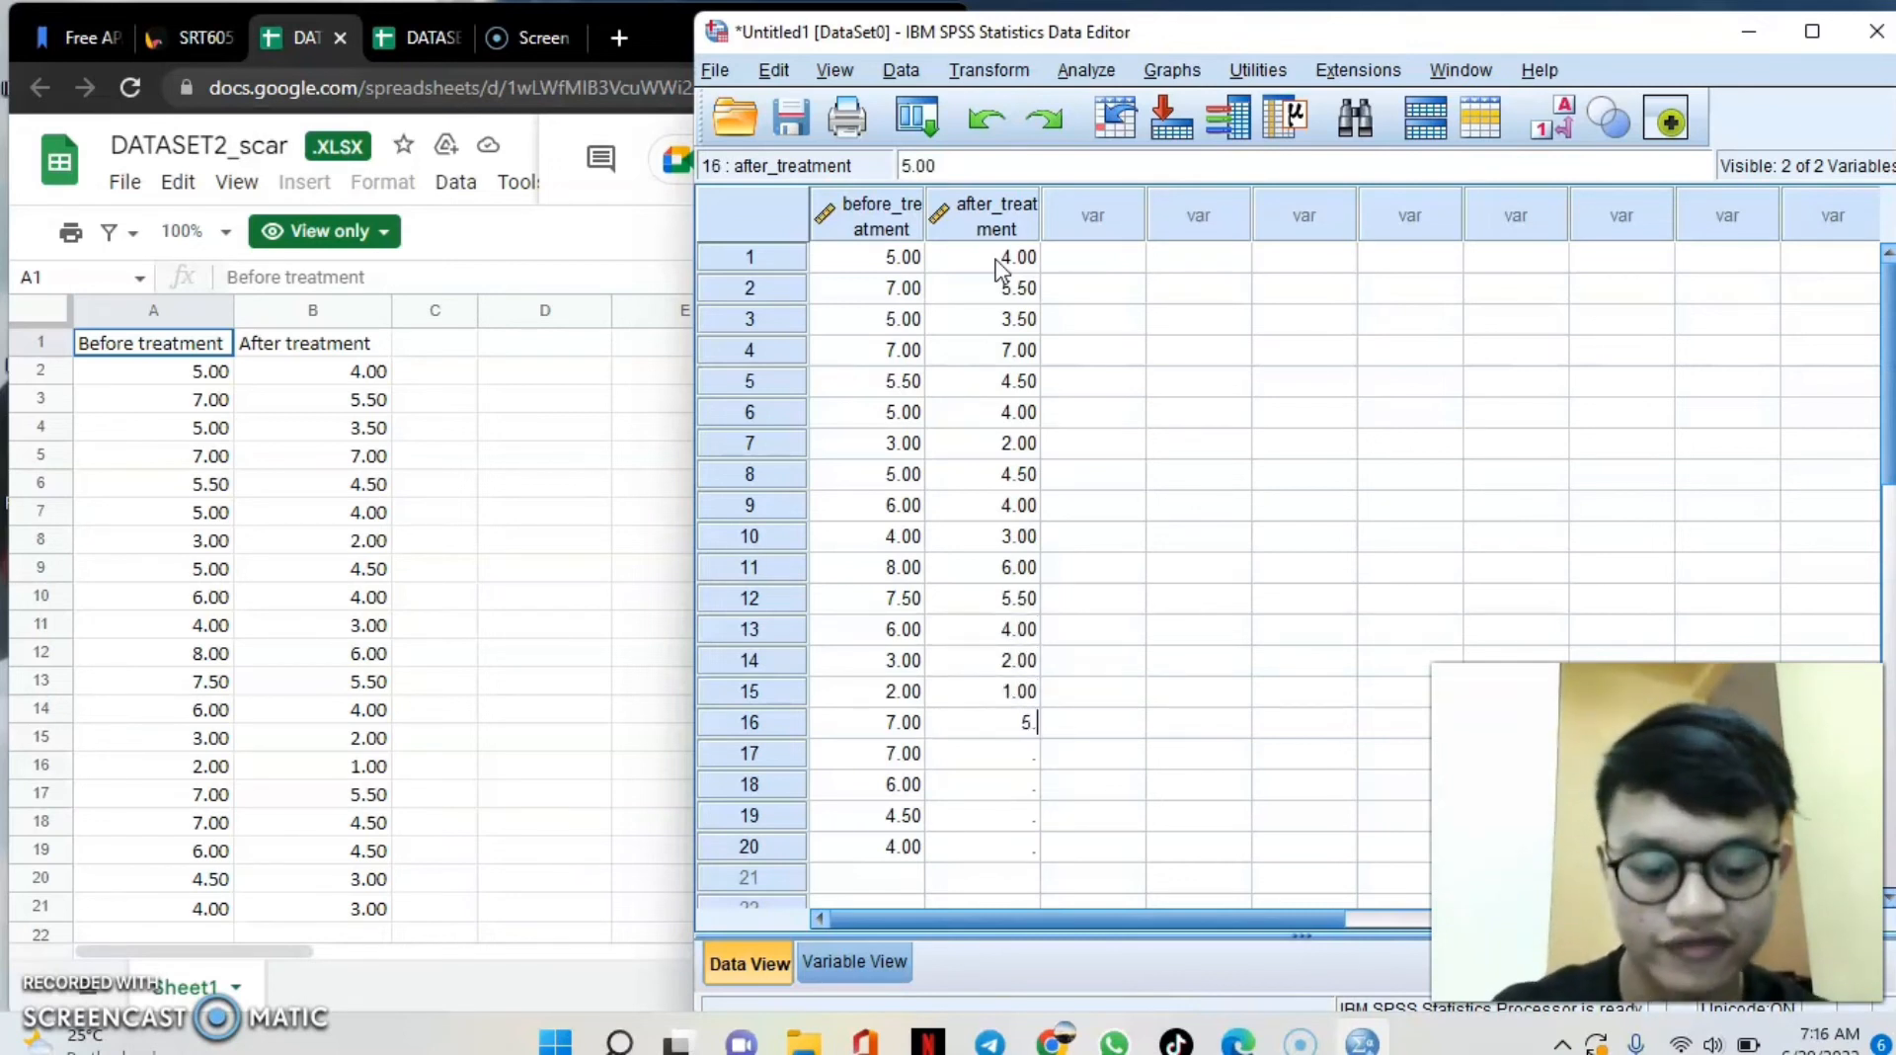
type("5")
key("Return")
type("4")
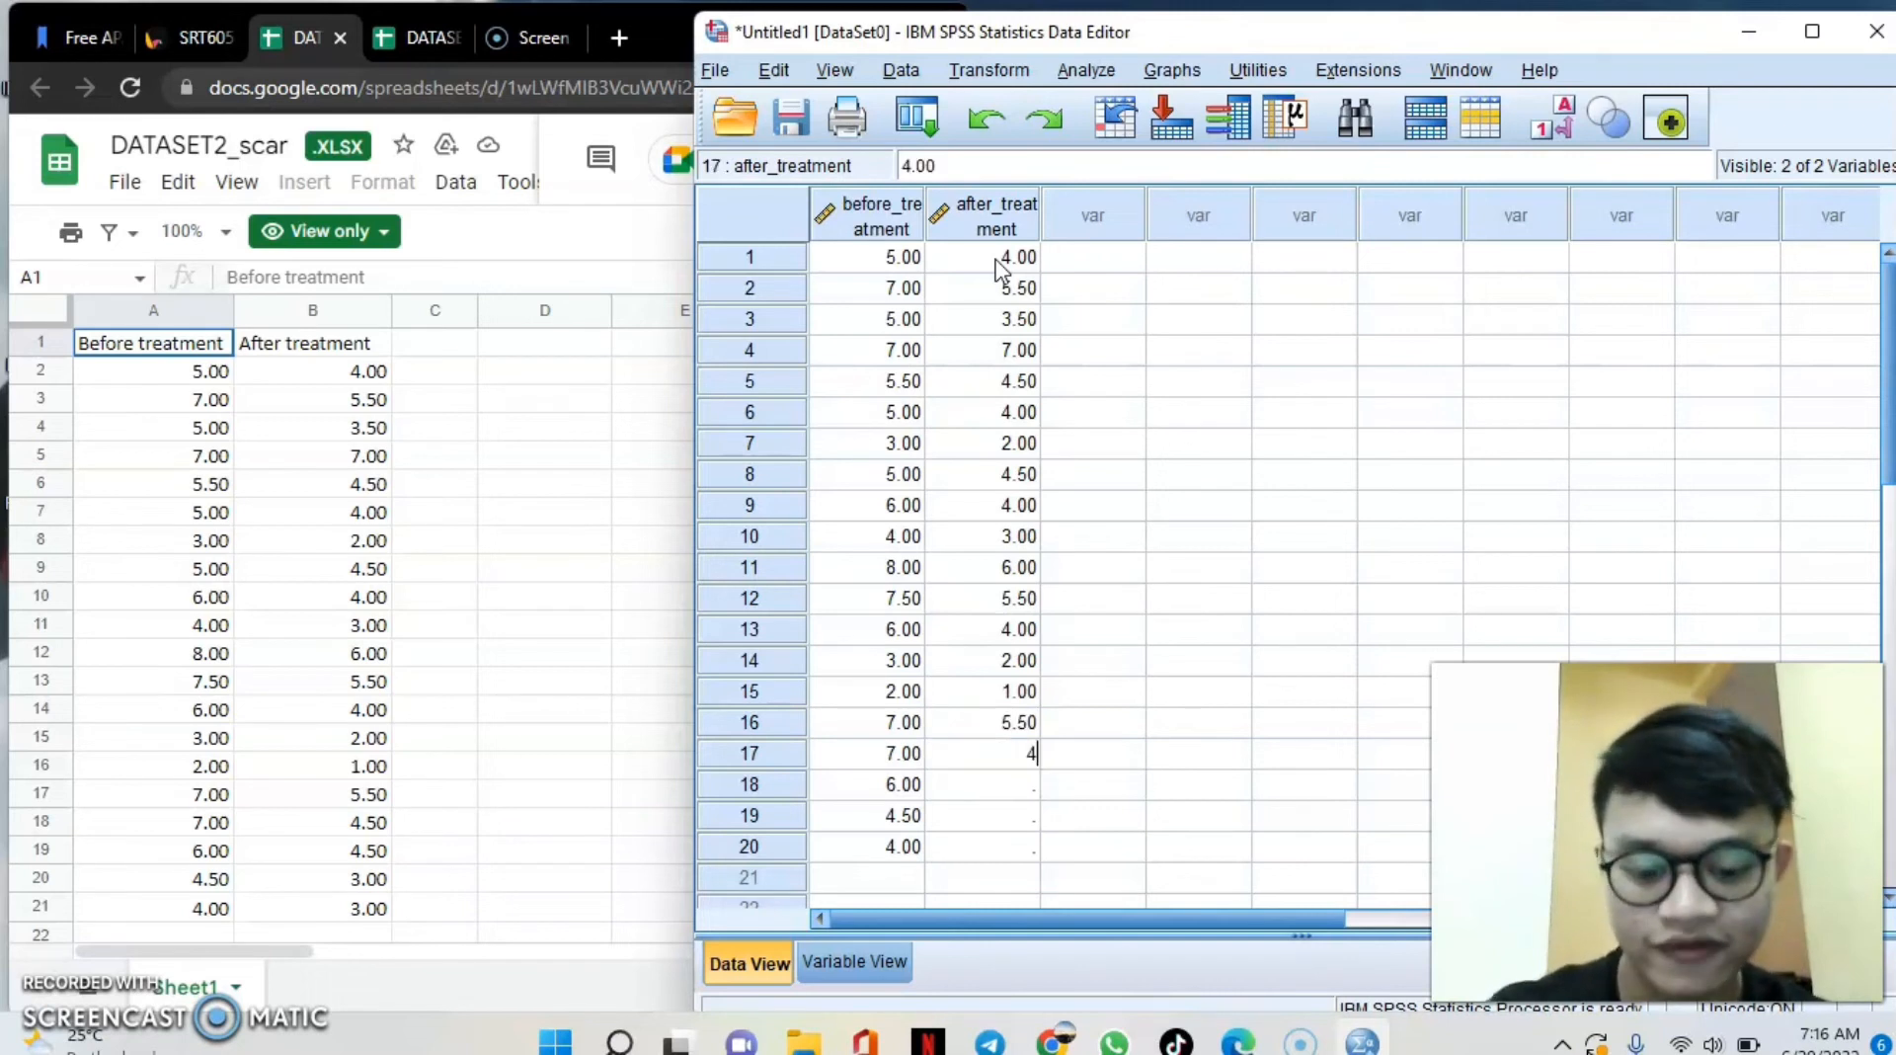
type(".5")
key("Return")
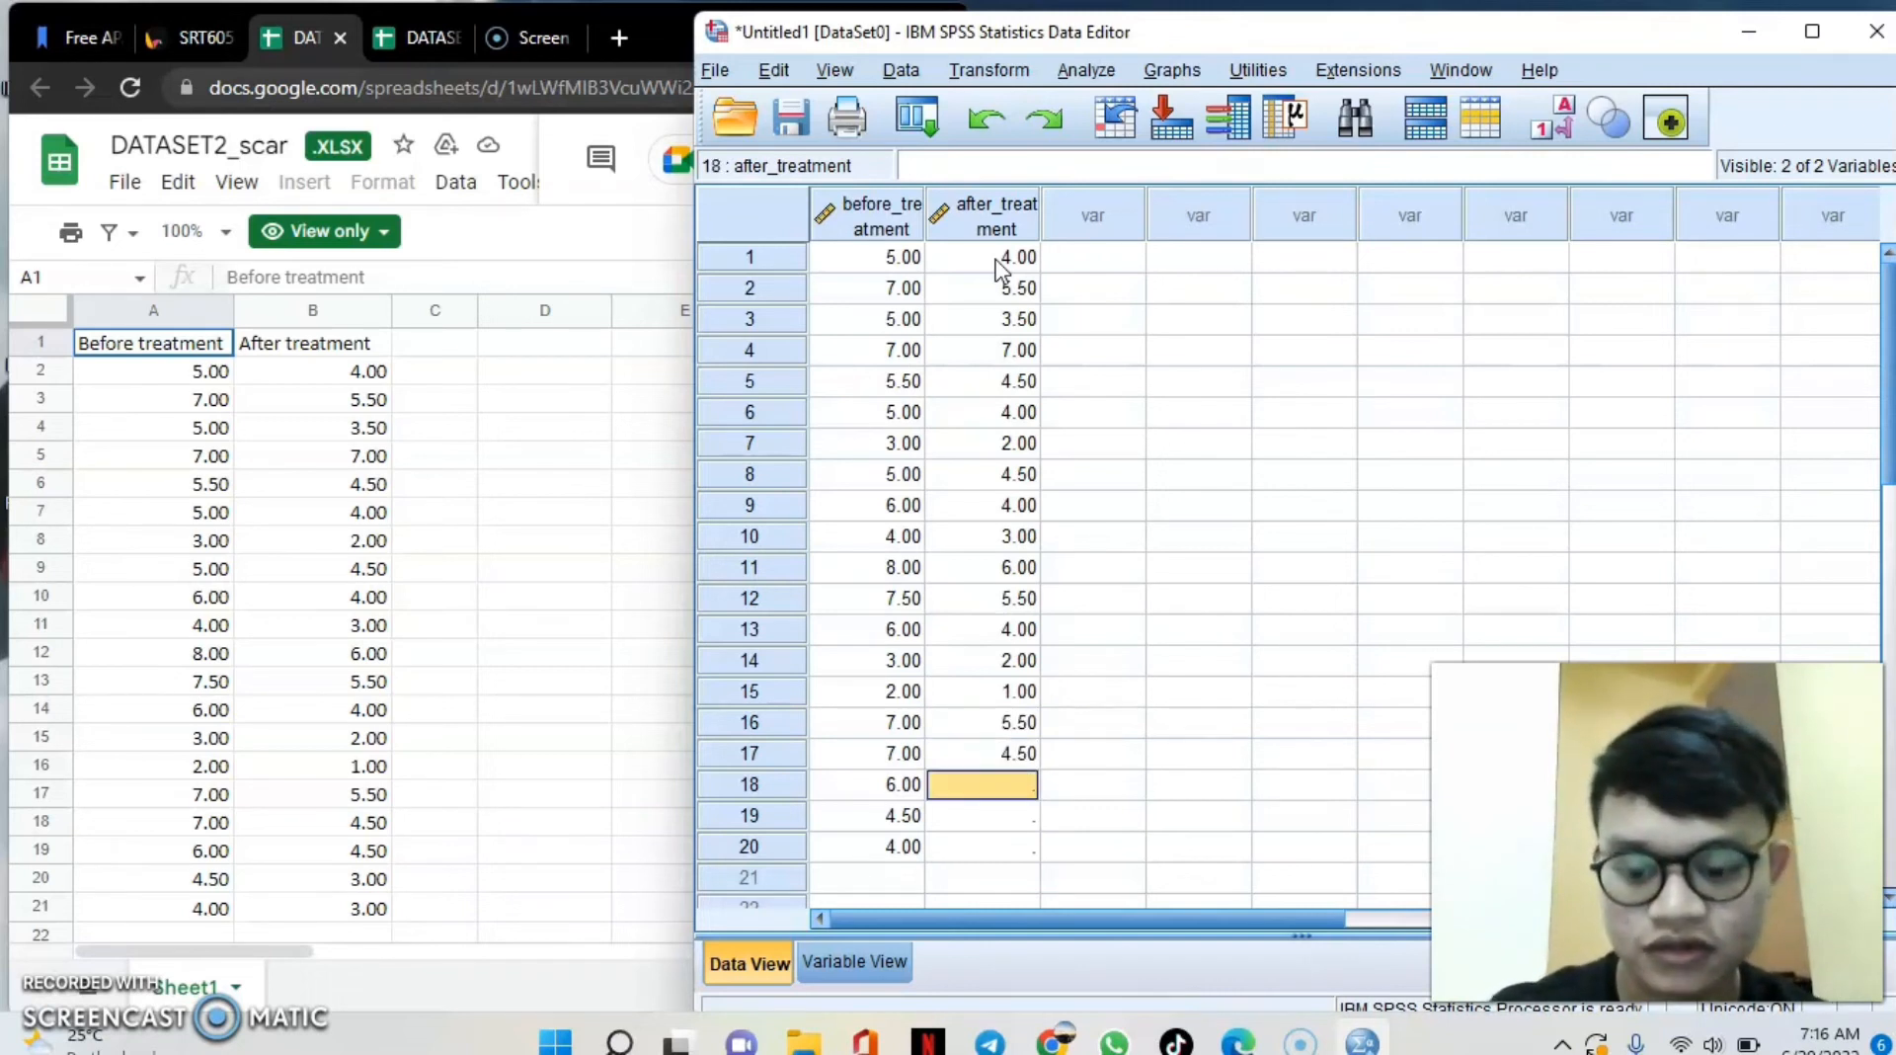
type("3")
key("Return")
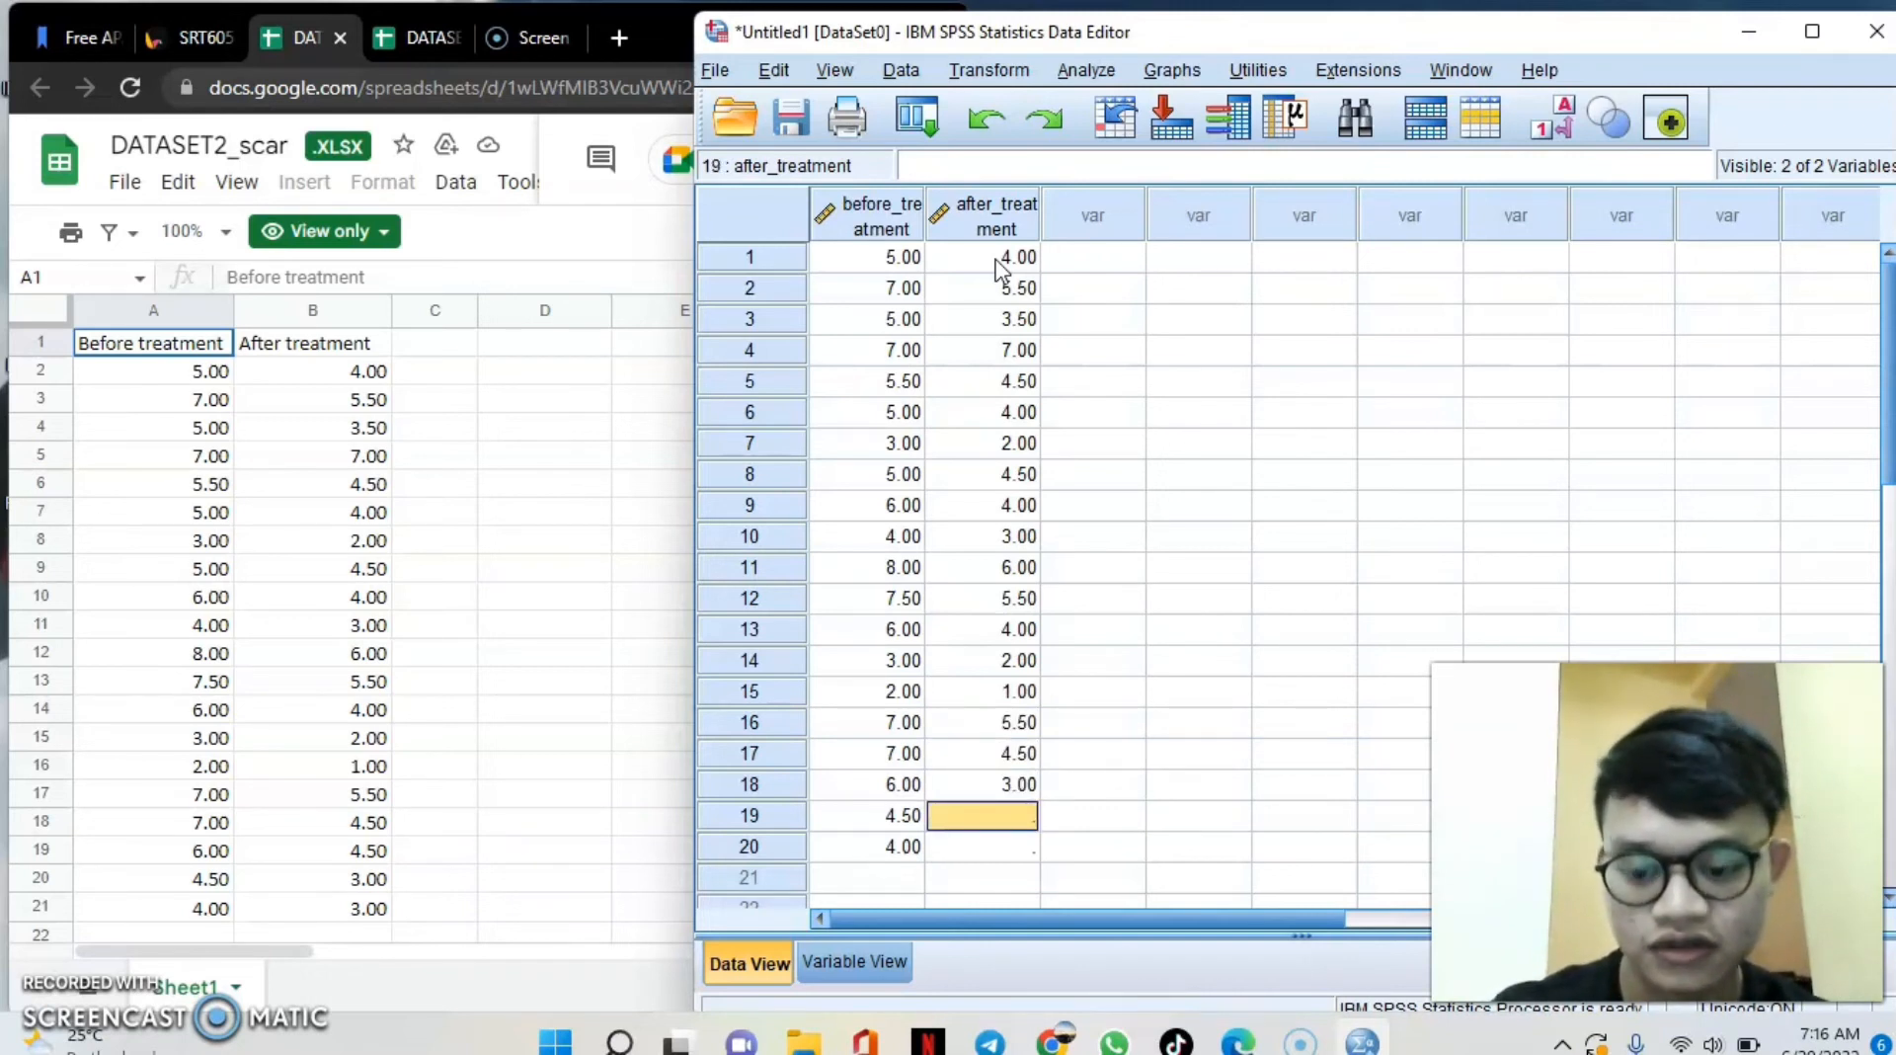
type("3")
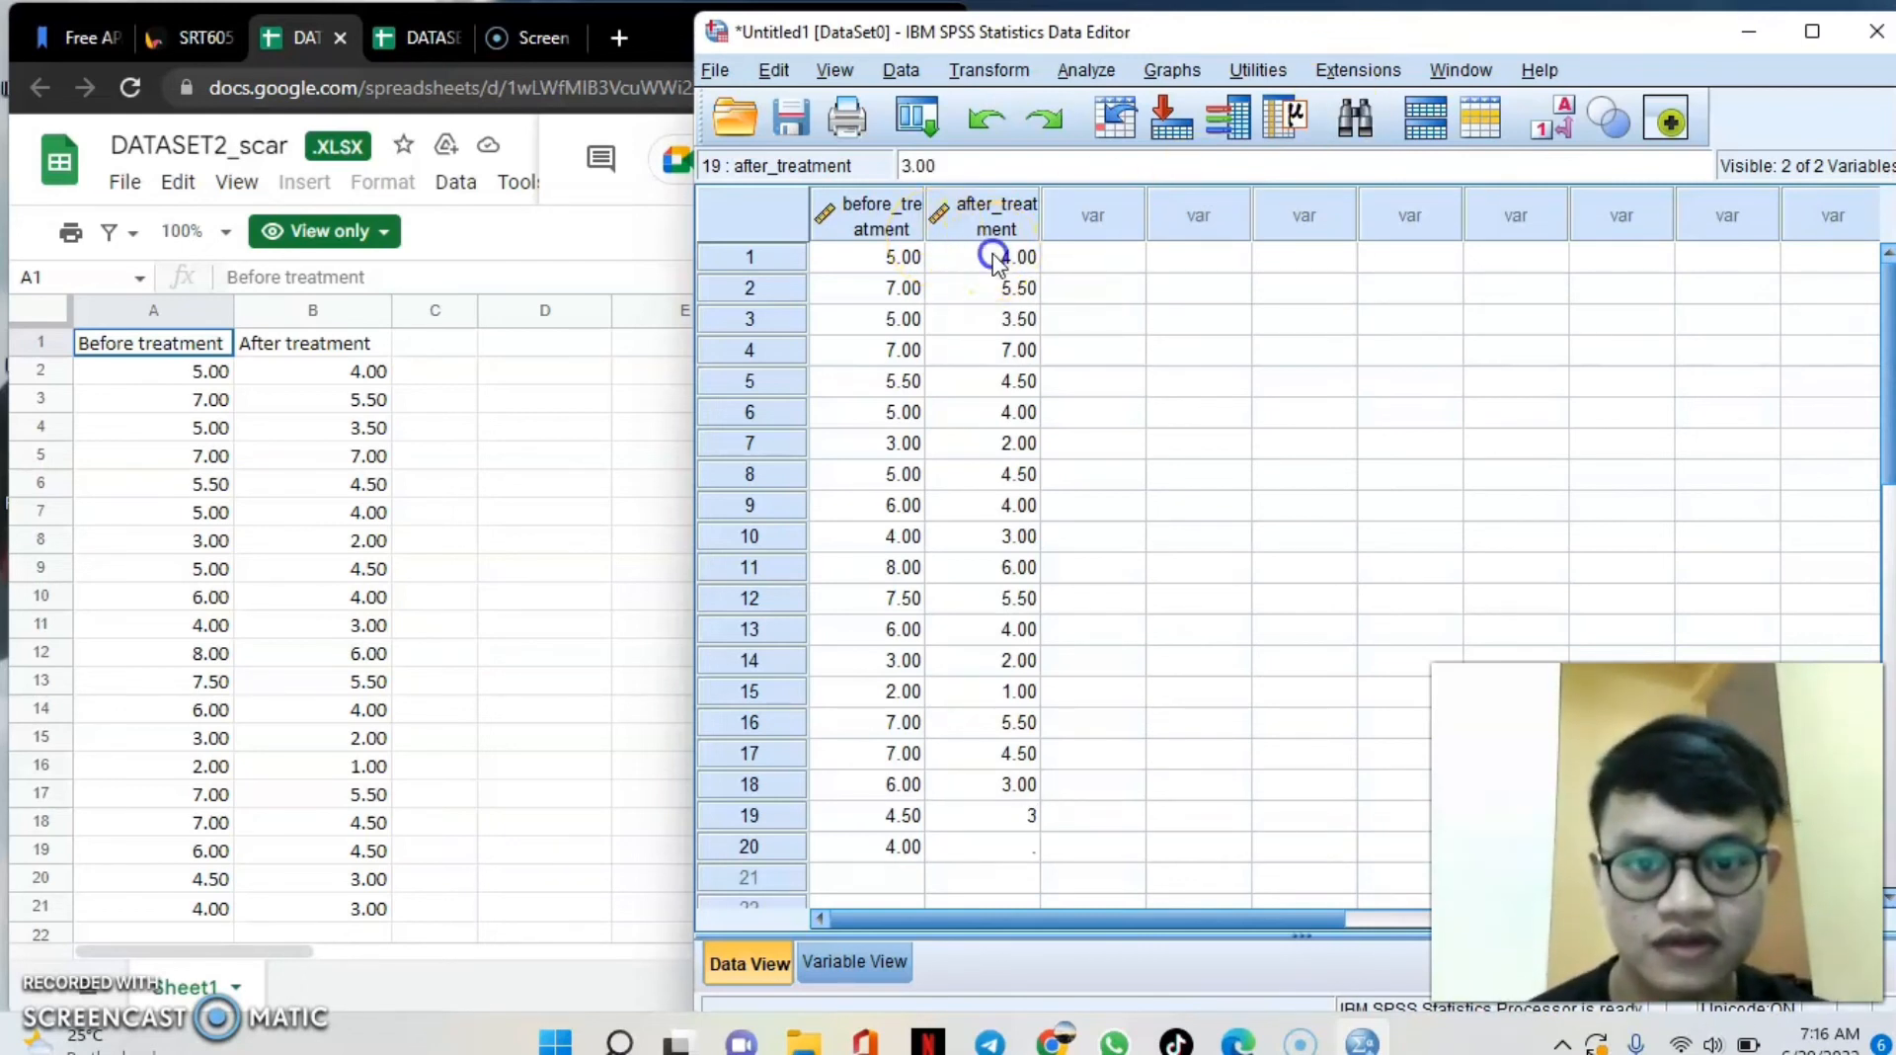
left_click(988, 259)
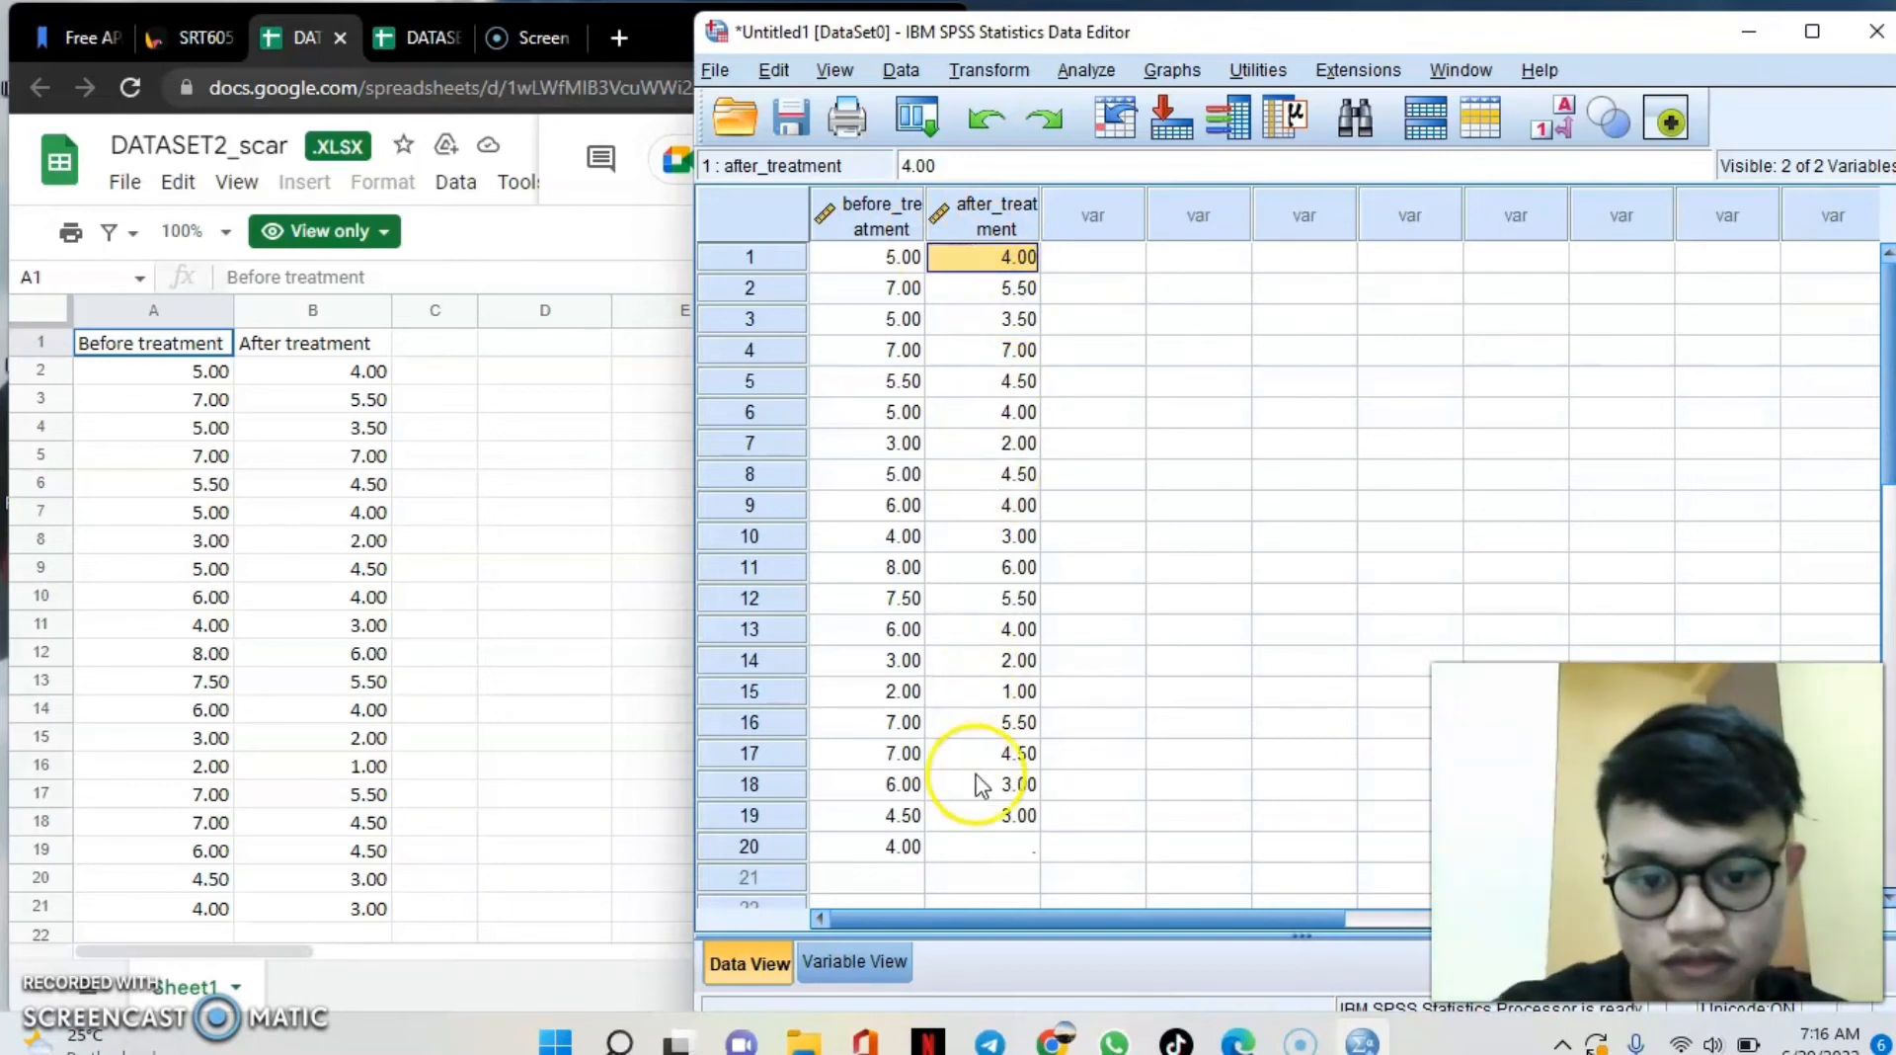
Correct the after_treatment value in row 18 to 4.5 and enter 3 in row 20.
left_click(1023, 786)
type("4.5")
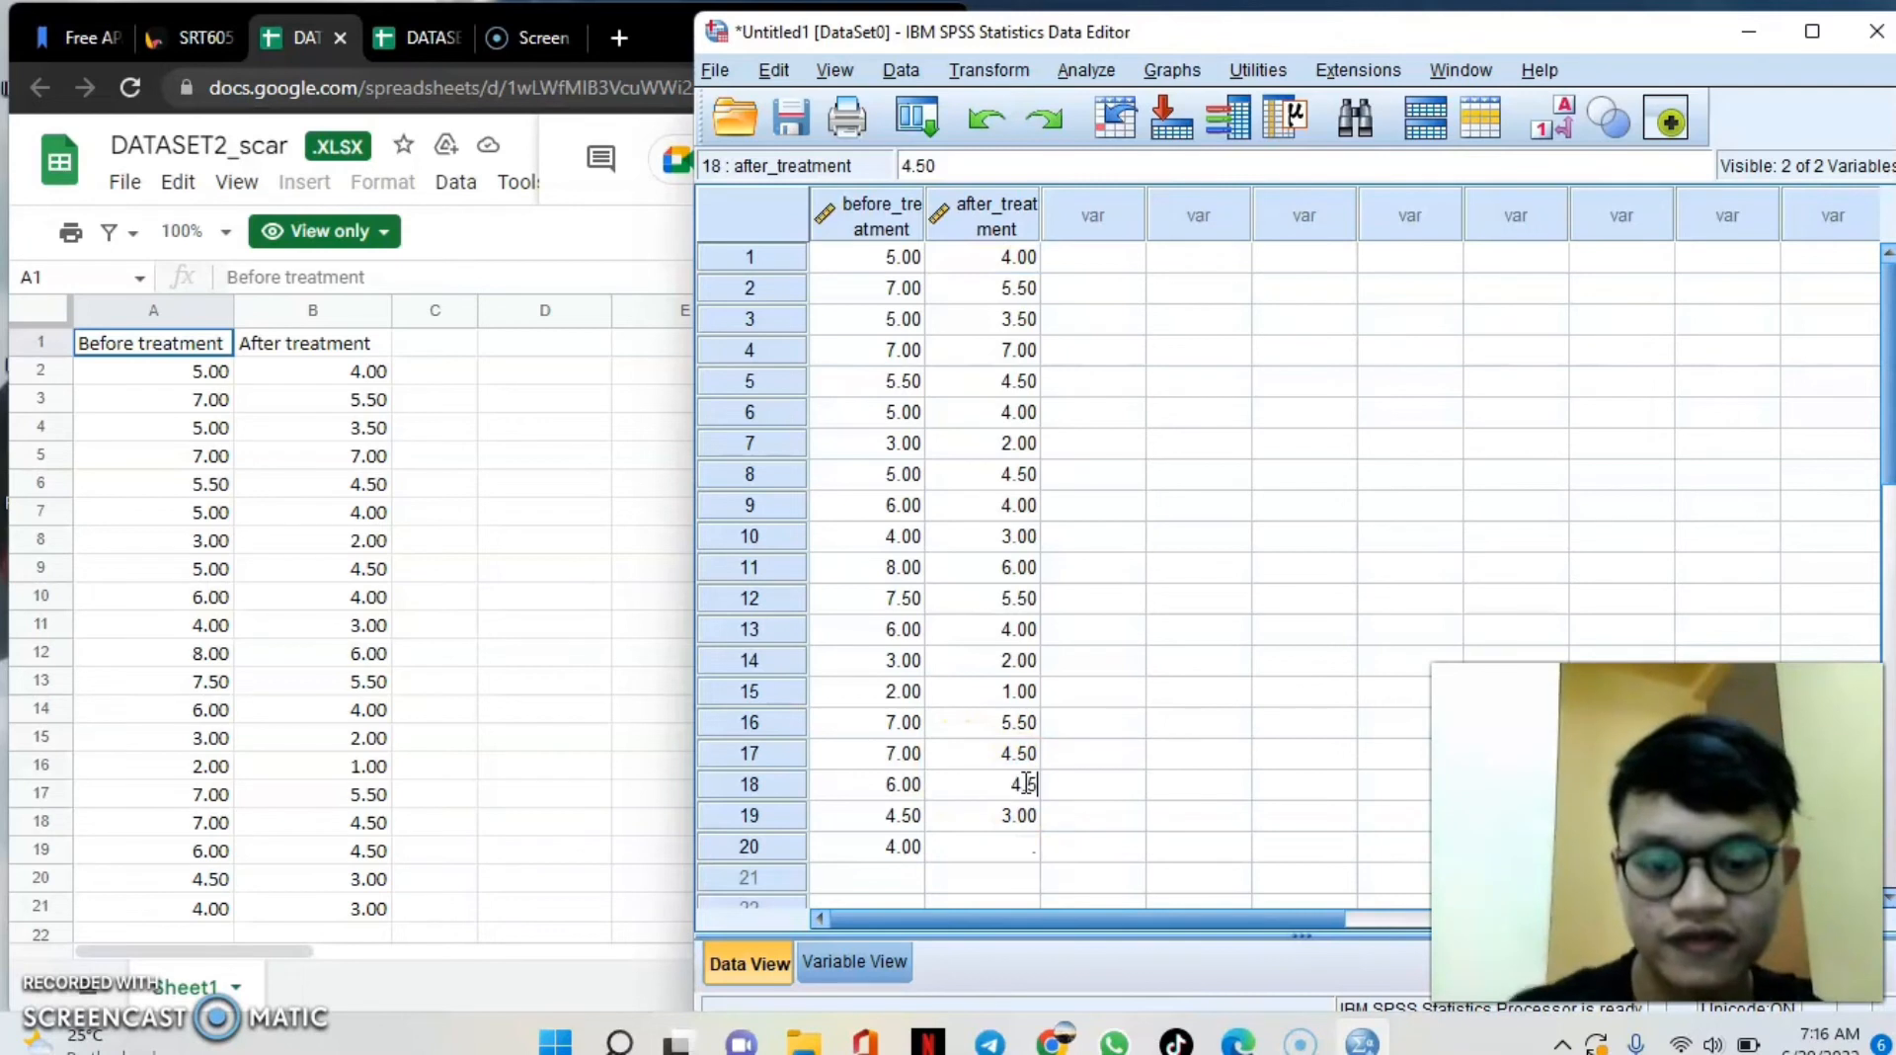
left_click(1023, 845)
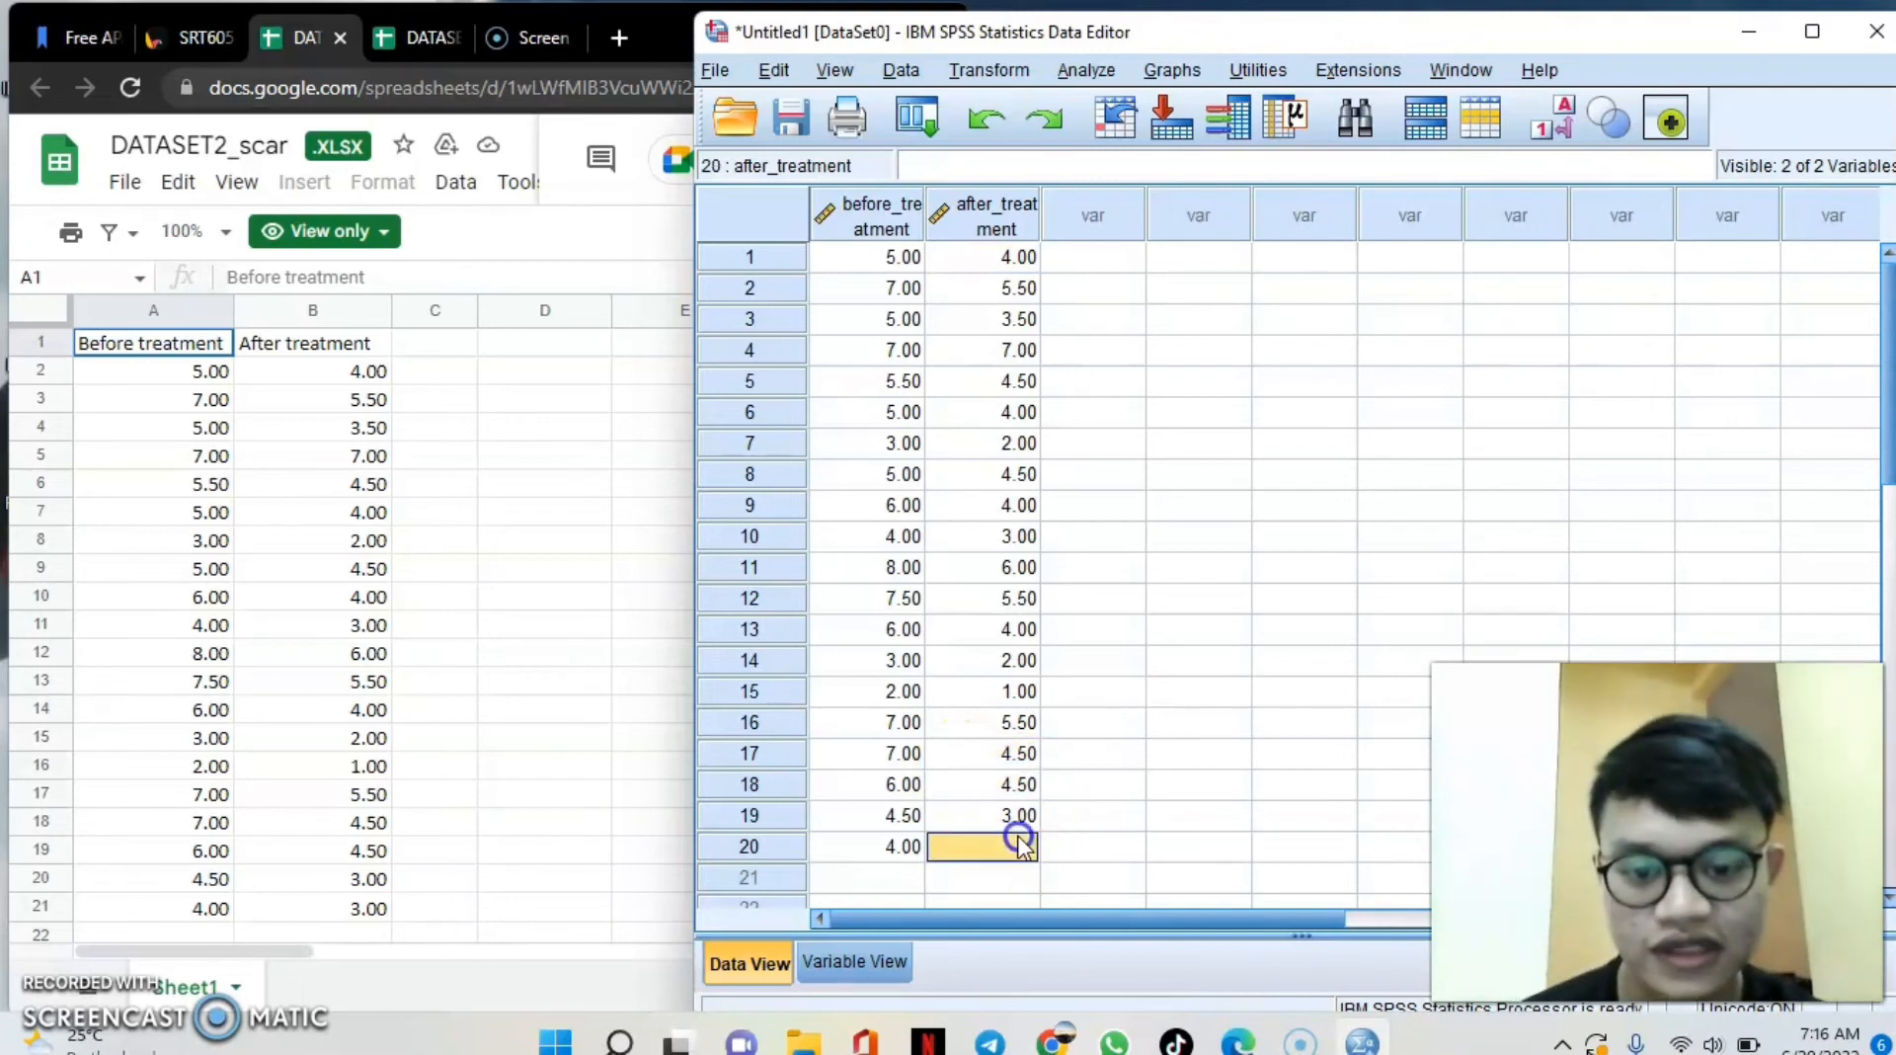
type("3")
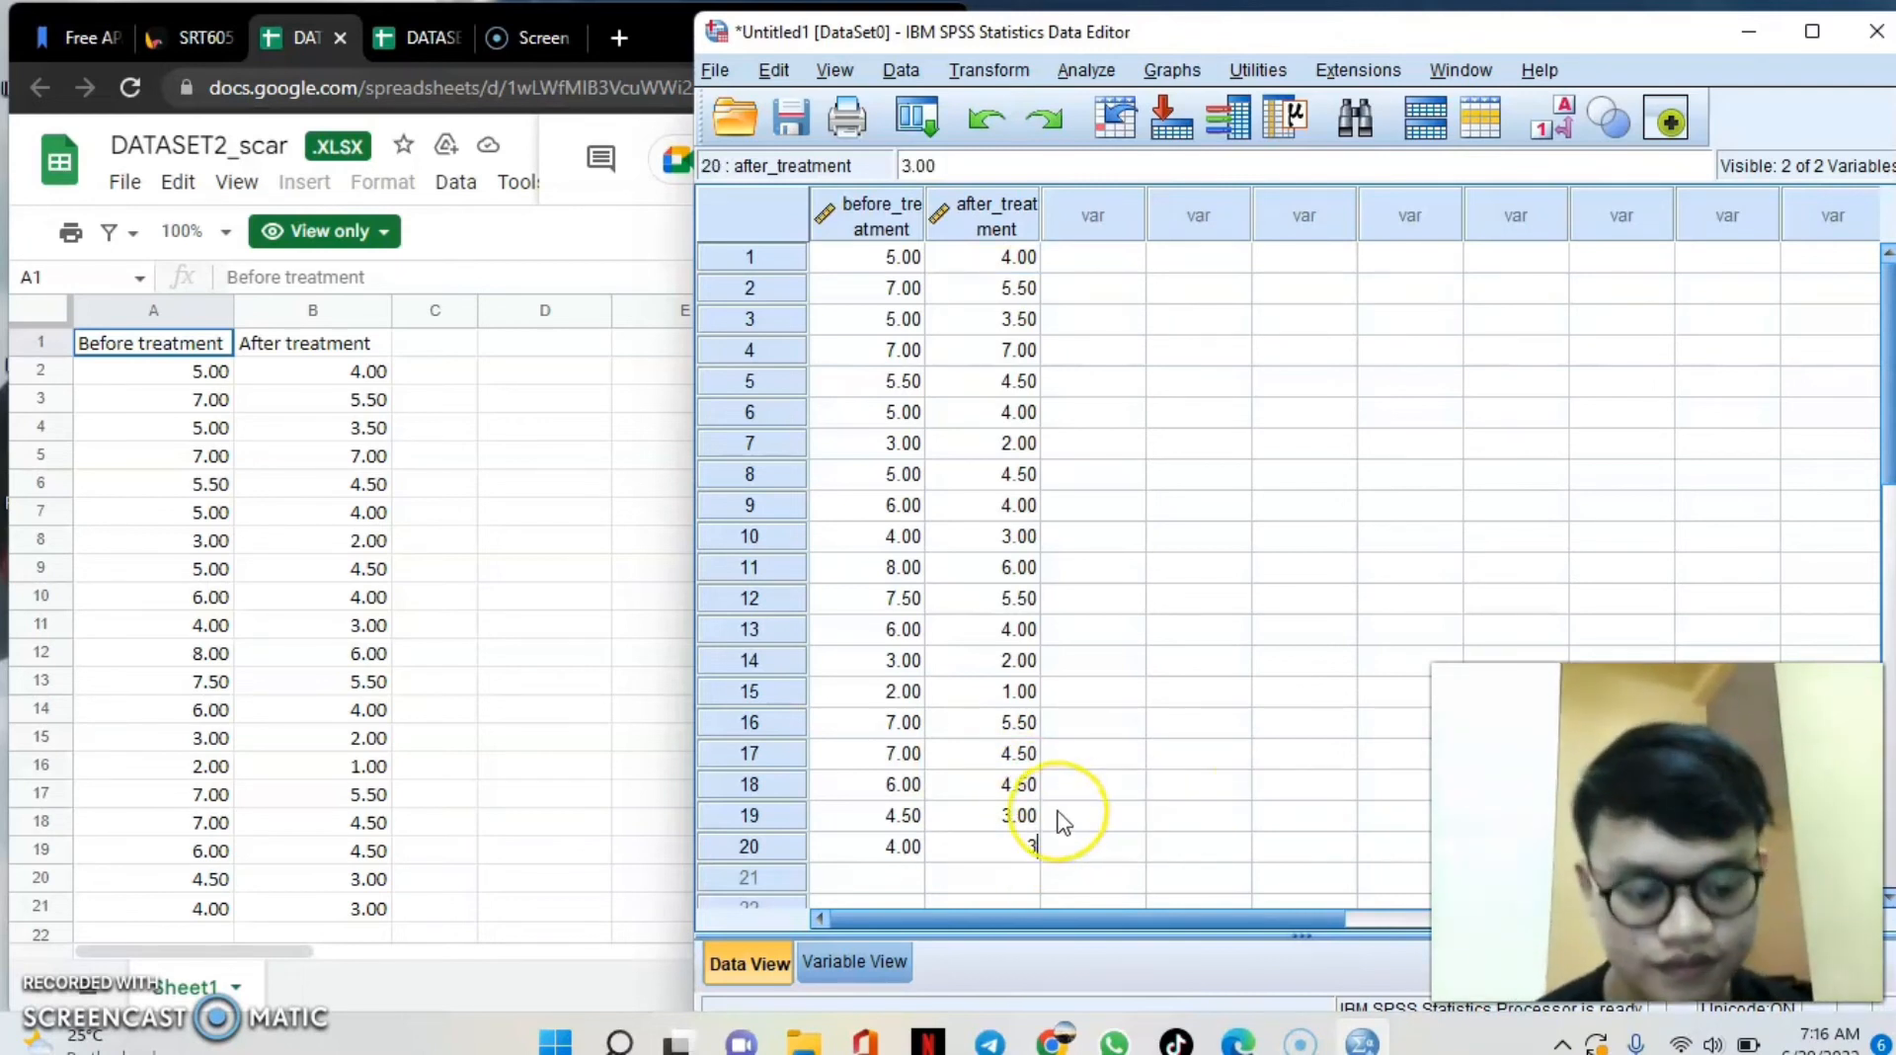
key("Return")
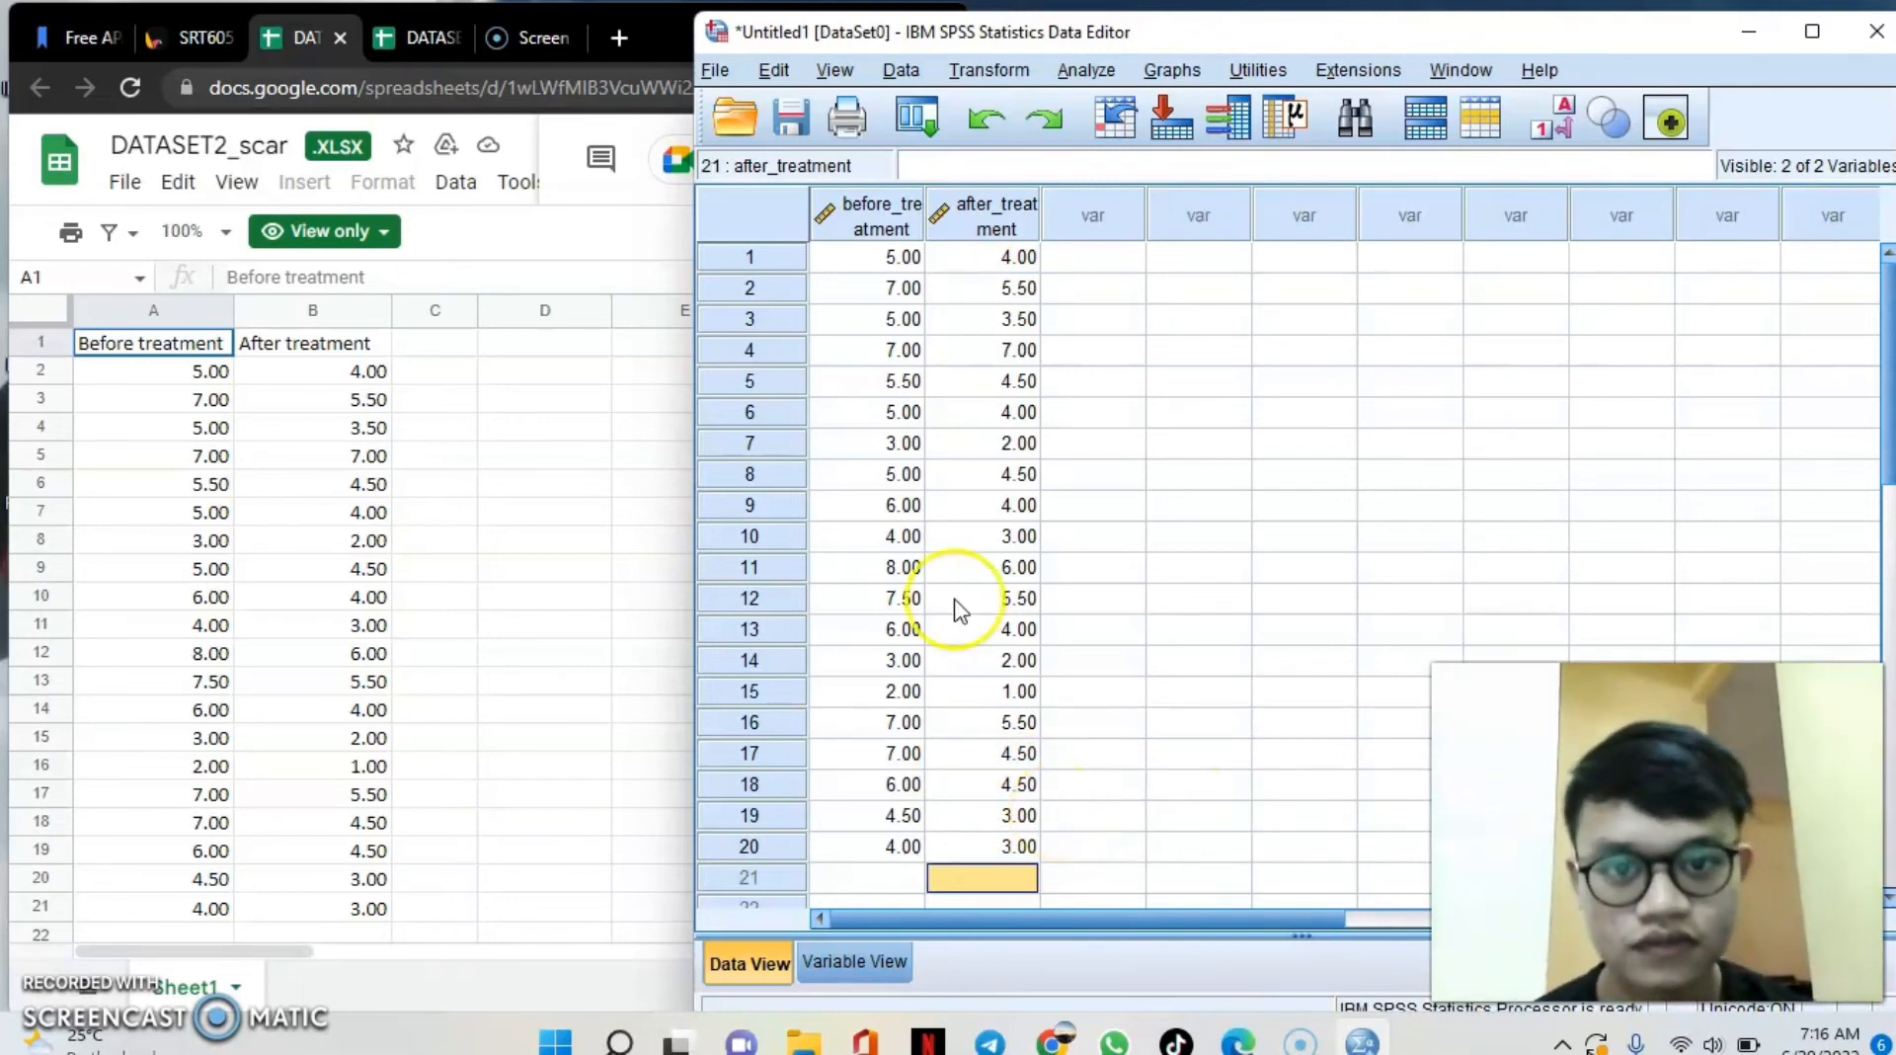
Compute a new variable named Differences as before_treatment - after_treatment and return to the data.
left_click(988, 71)
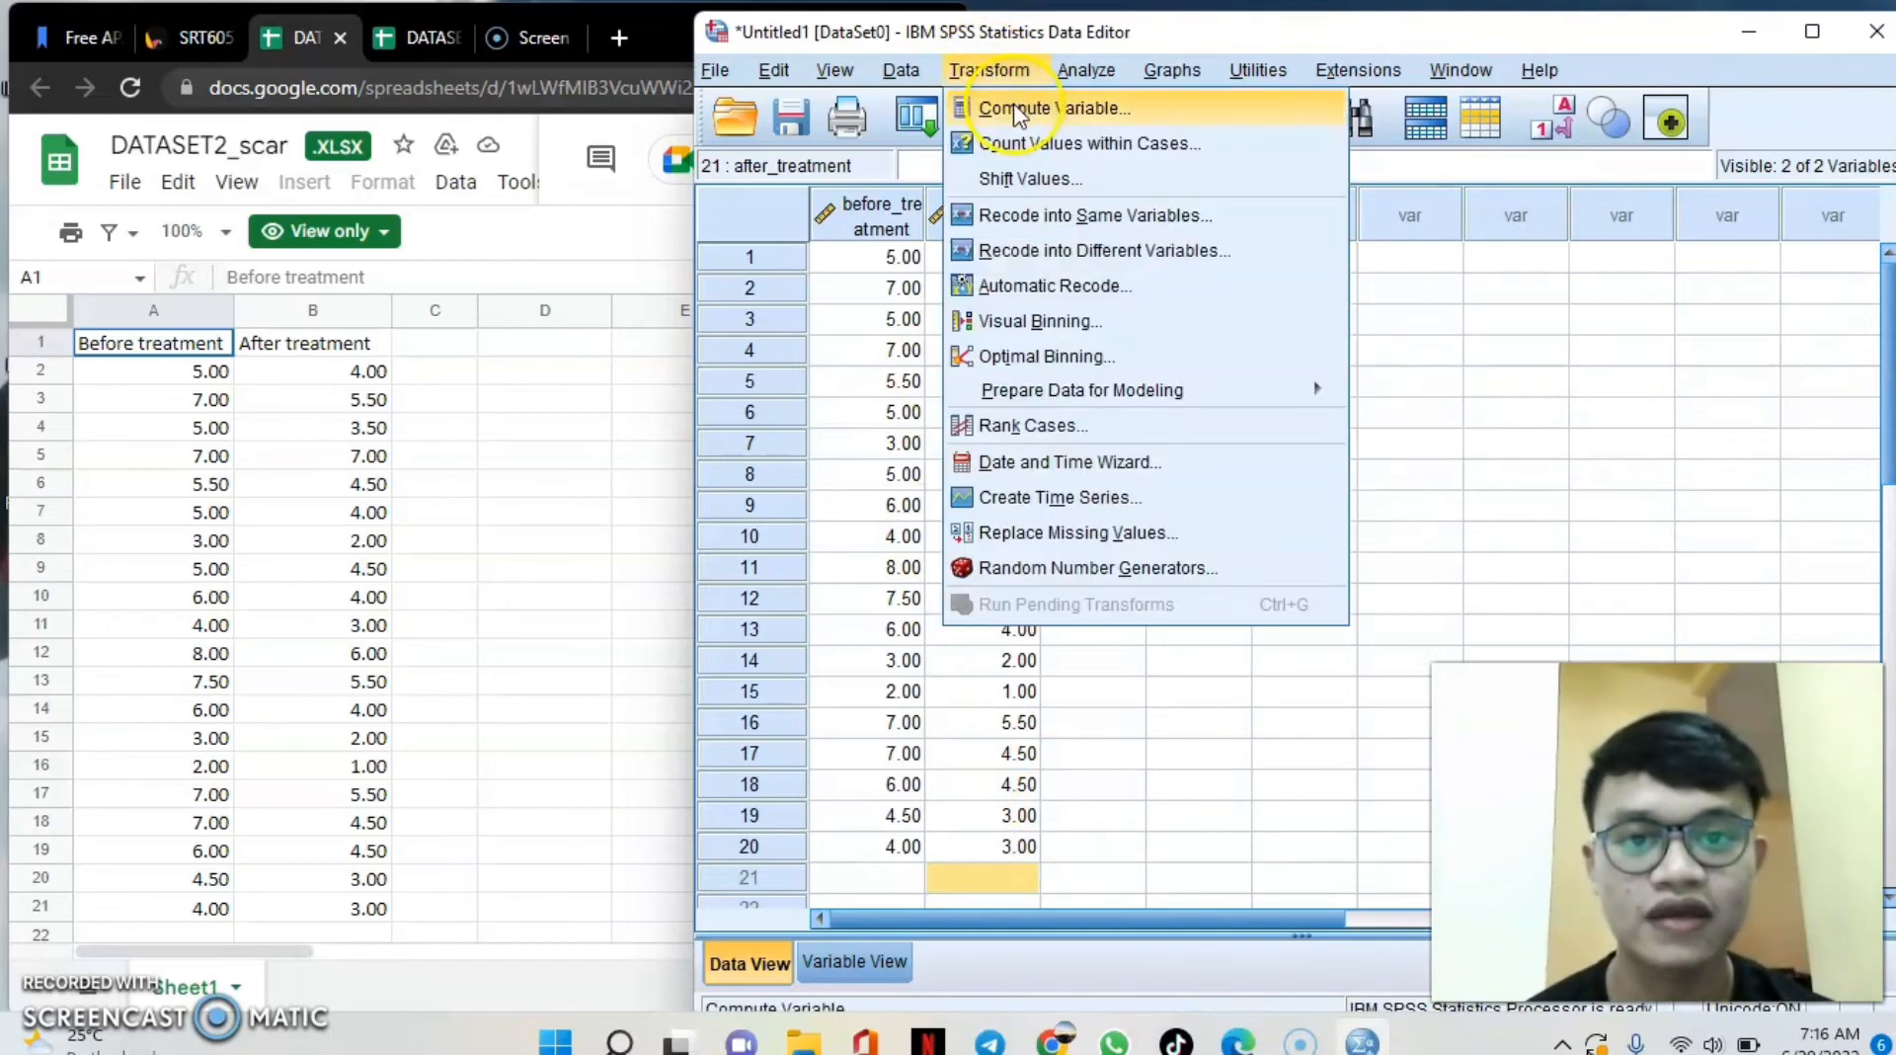
left_click(1132, 107)
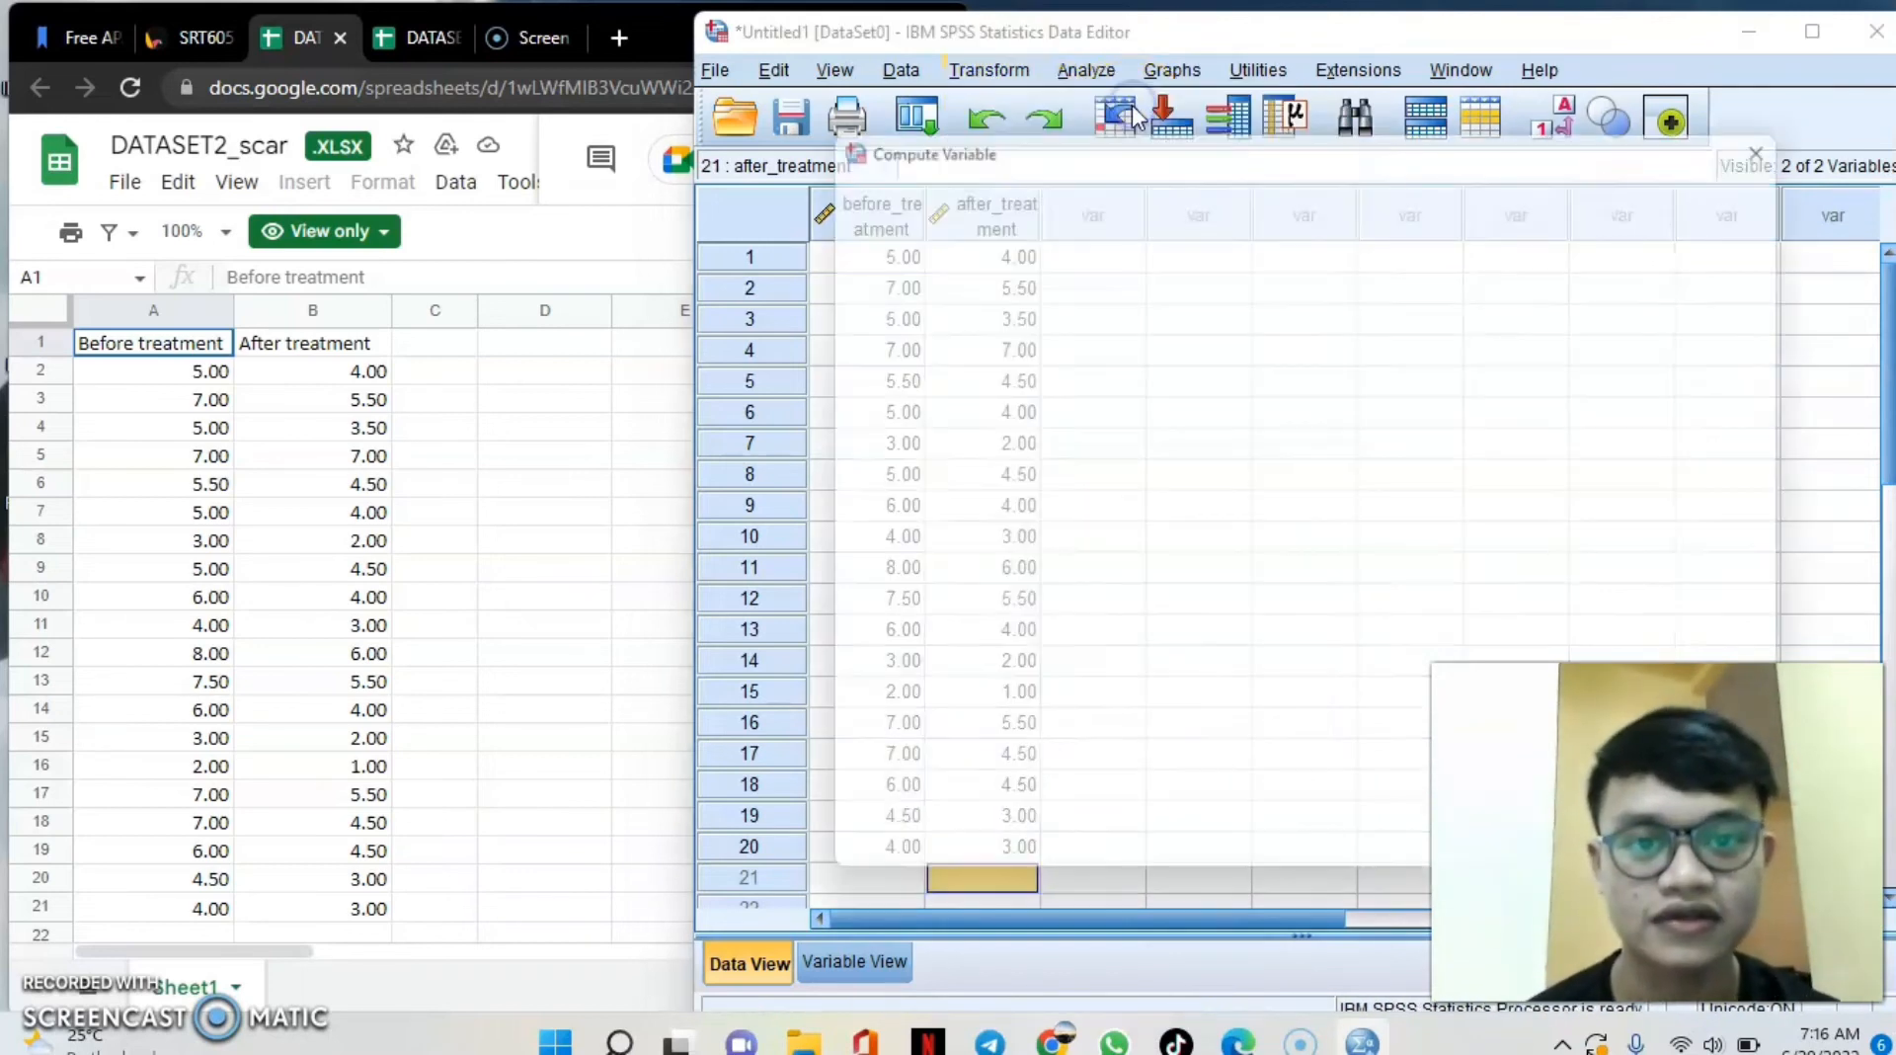
left_click(985, 223)
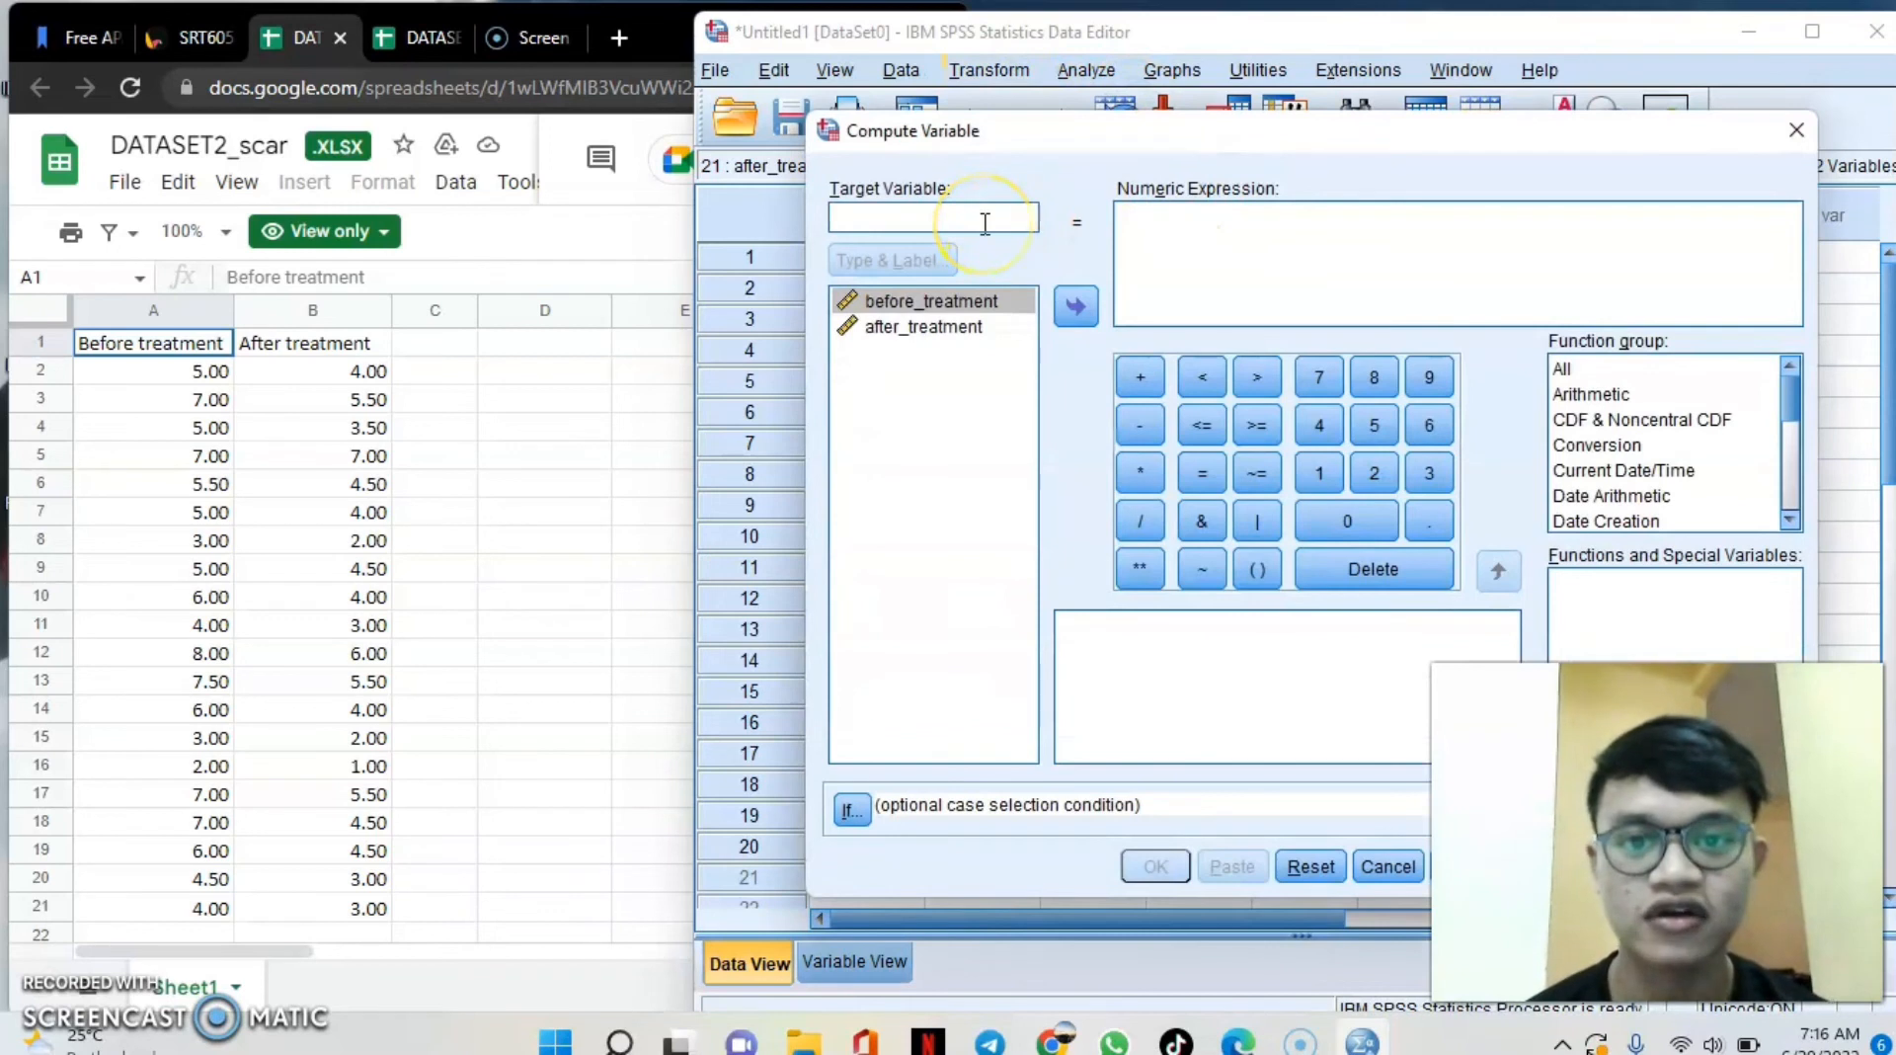
type("Differences")
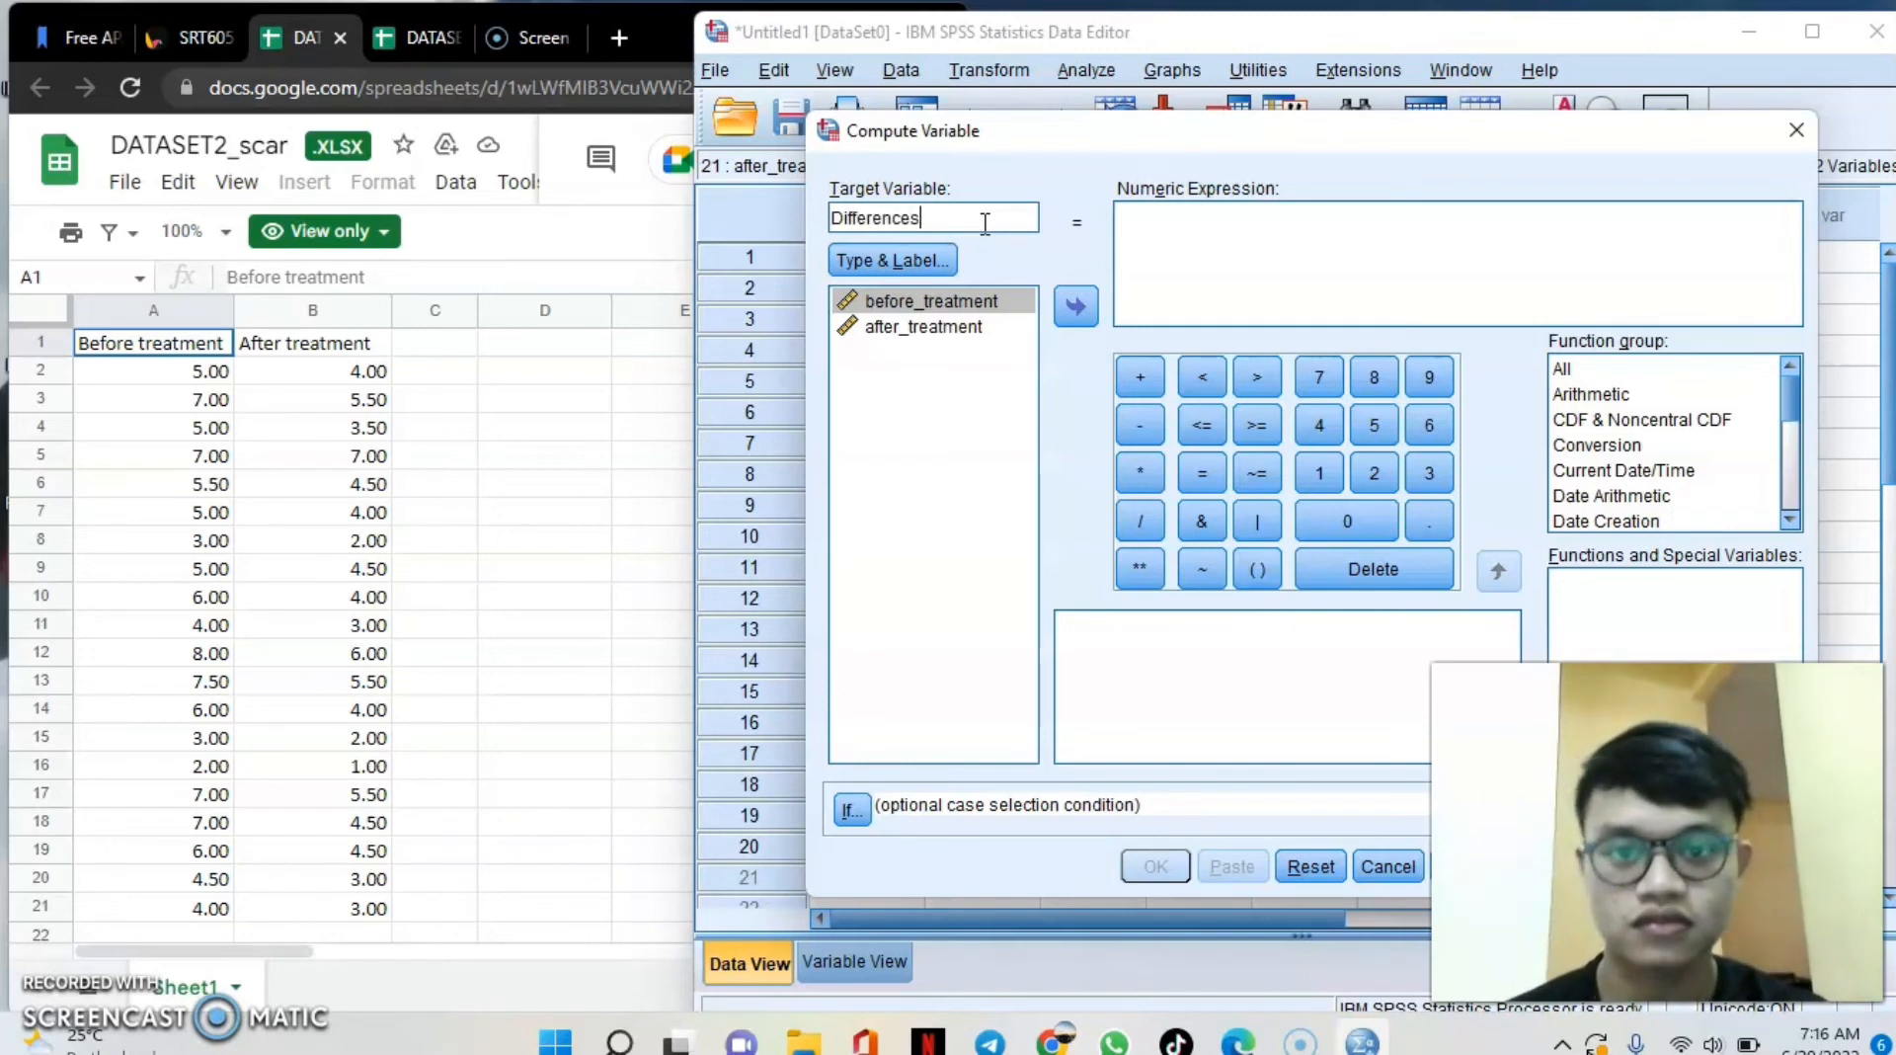
left_click(978, 306)
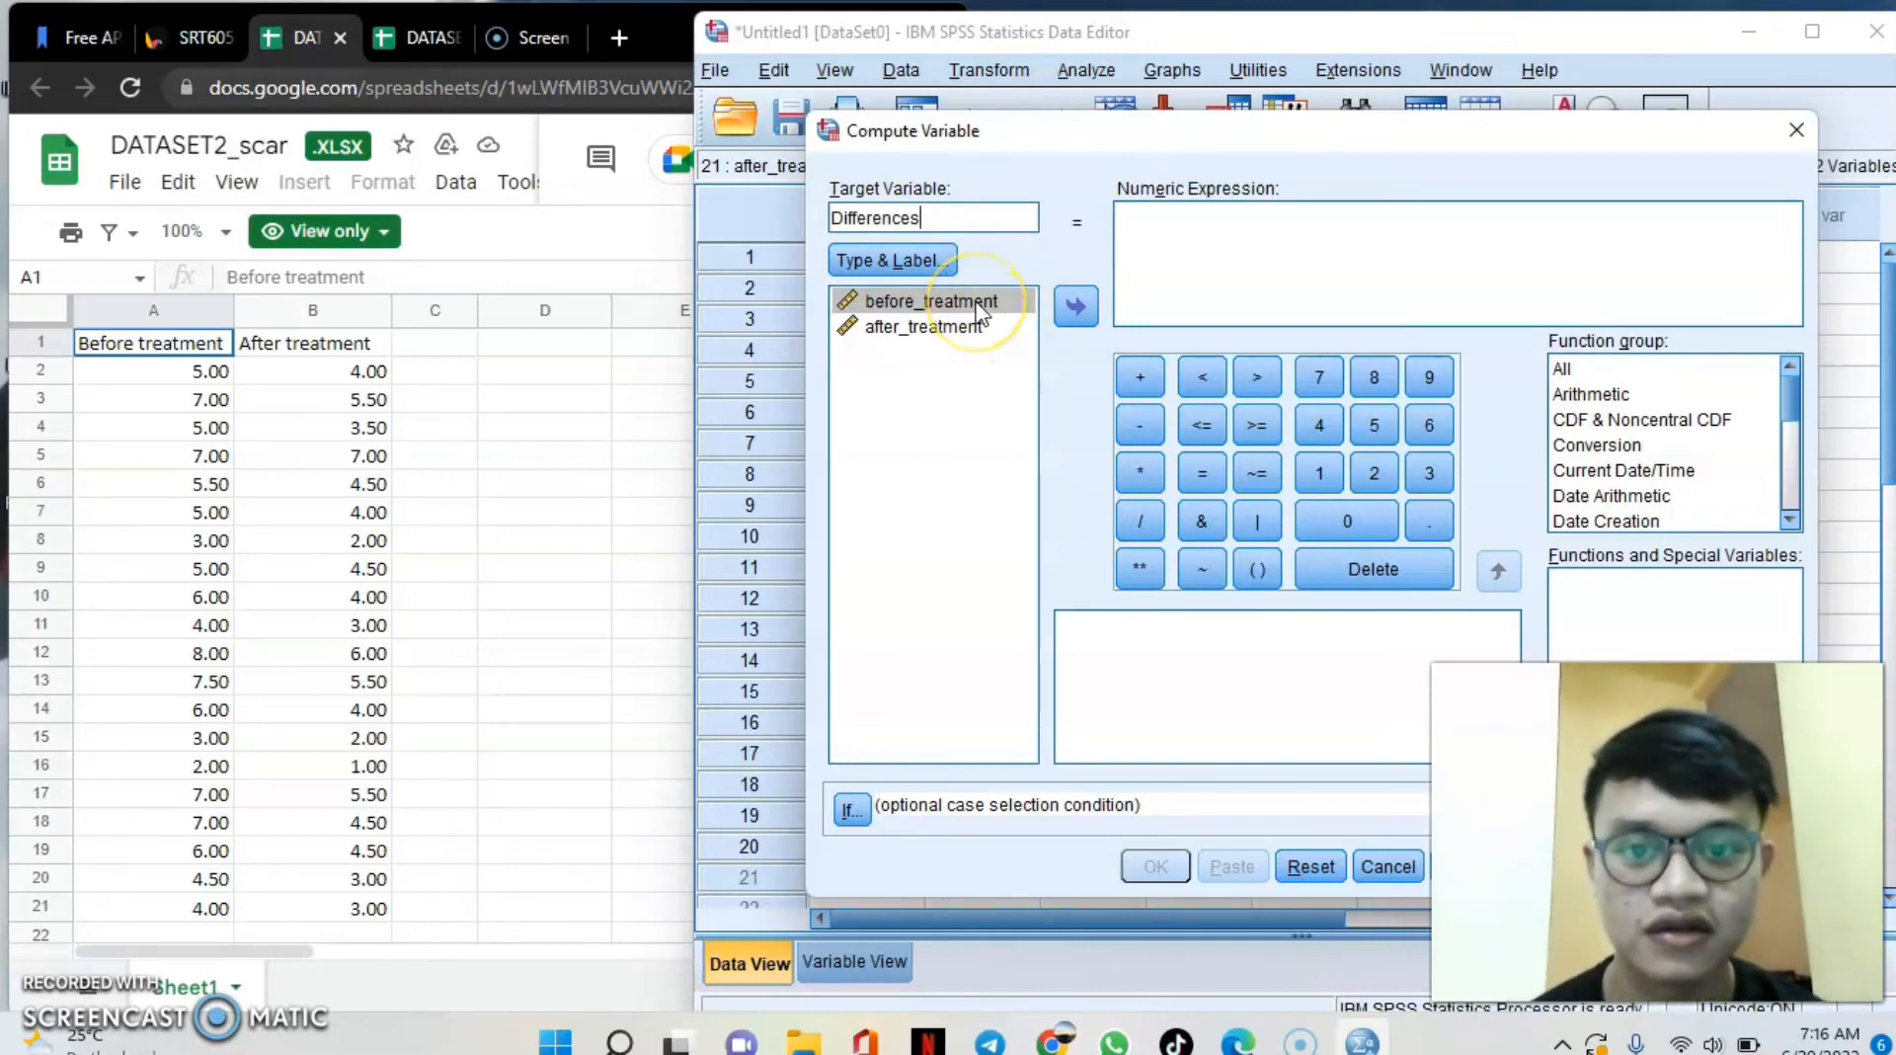
left_click(1079, 307)
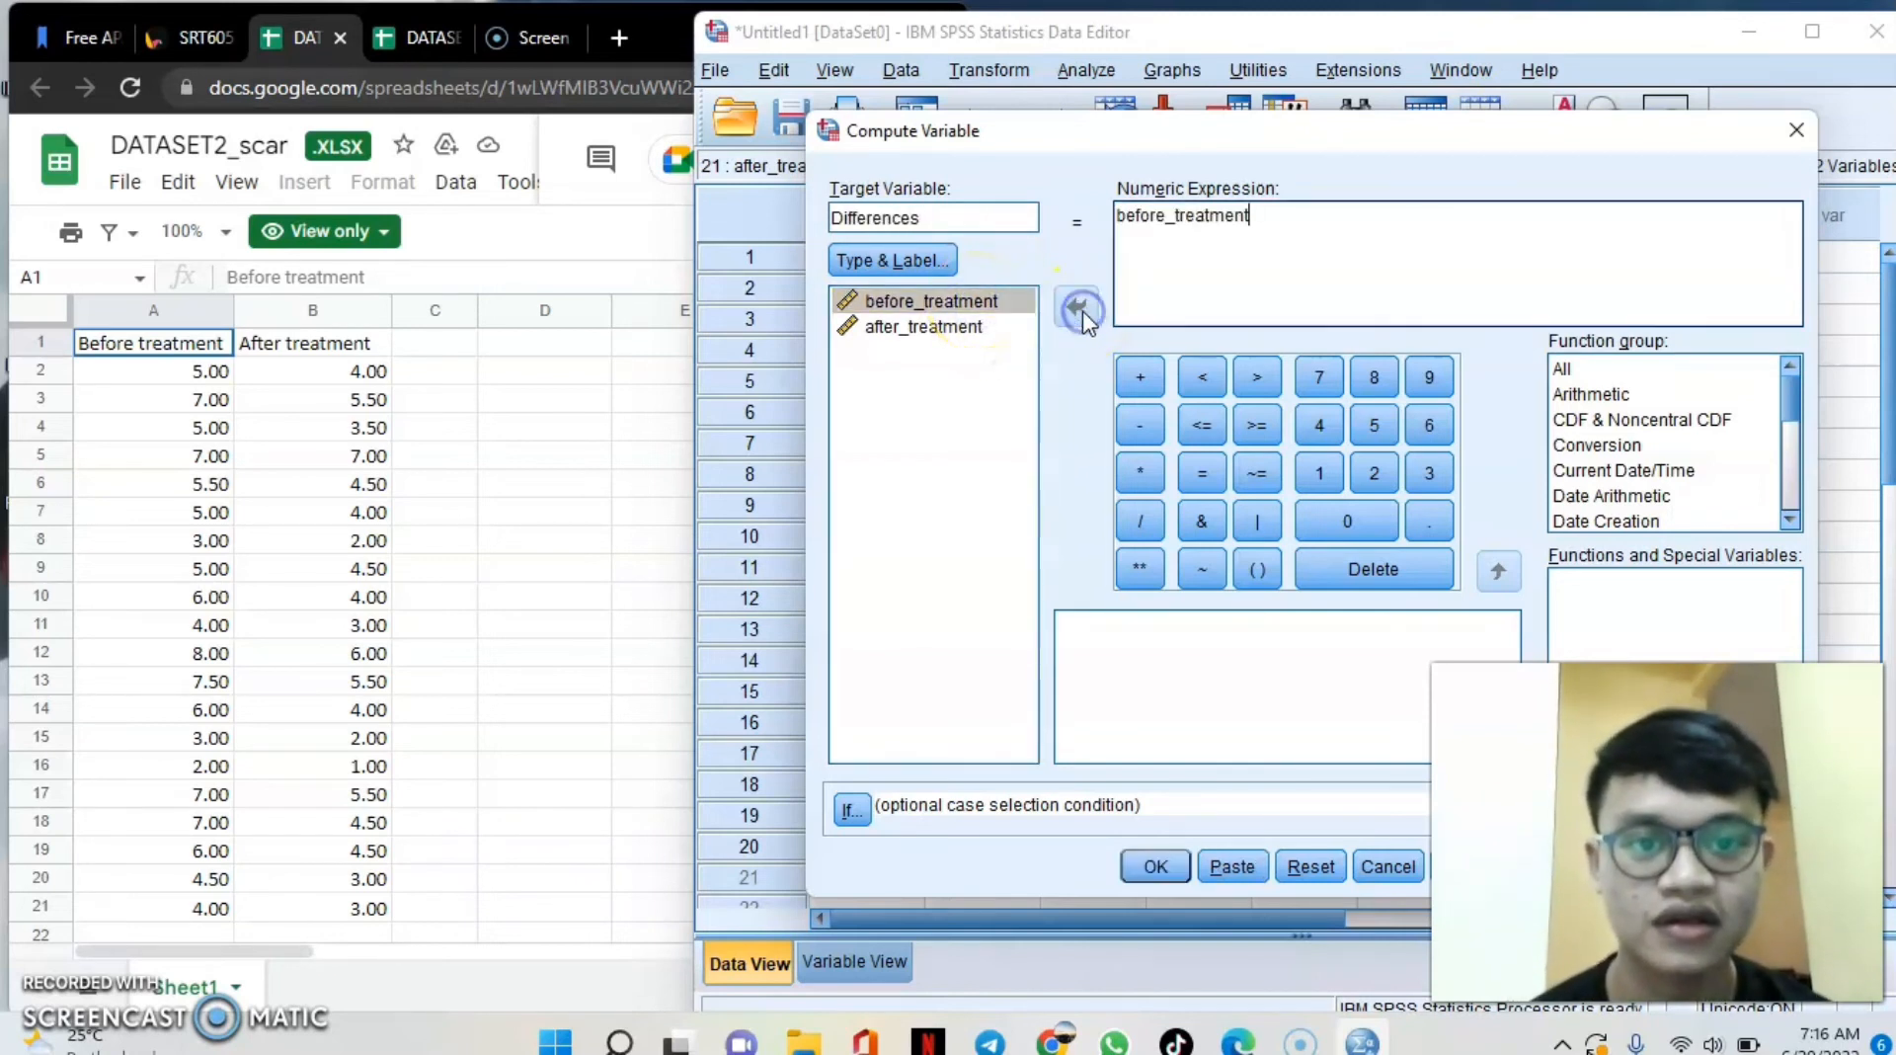
left_click(1140, 425)
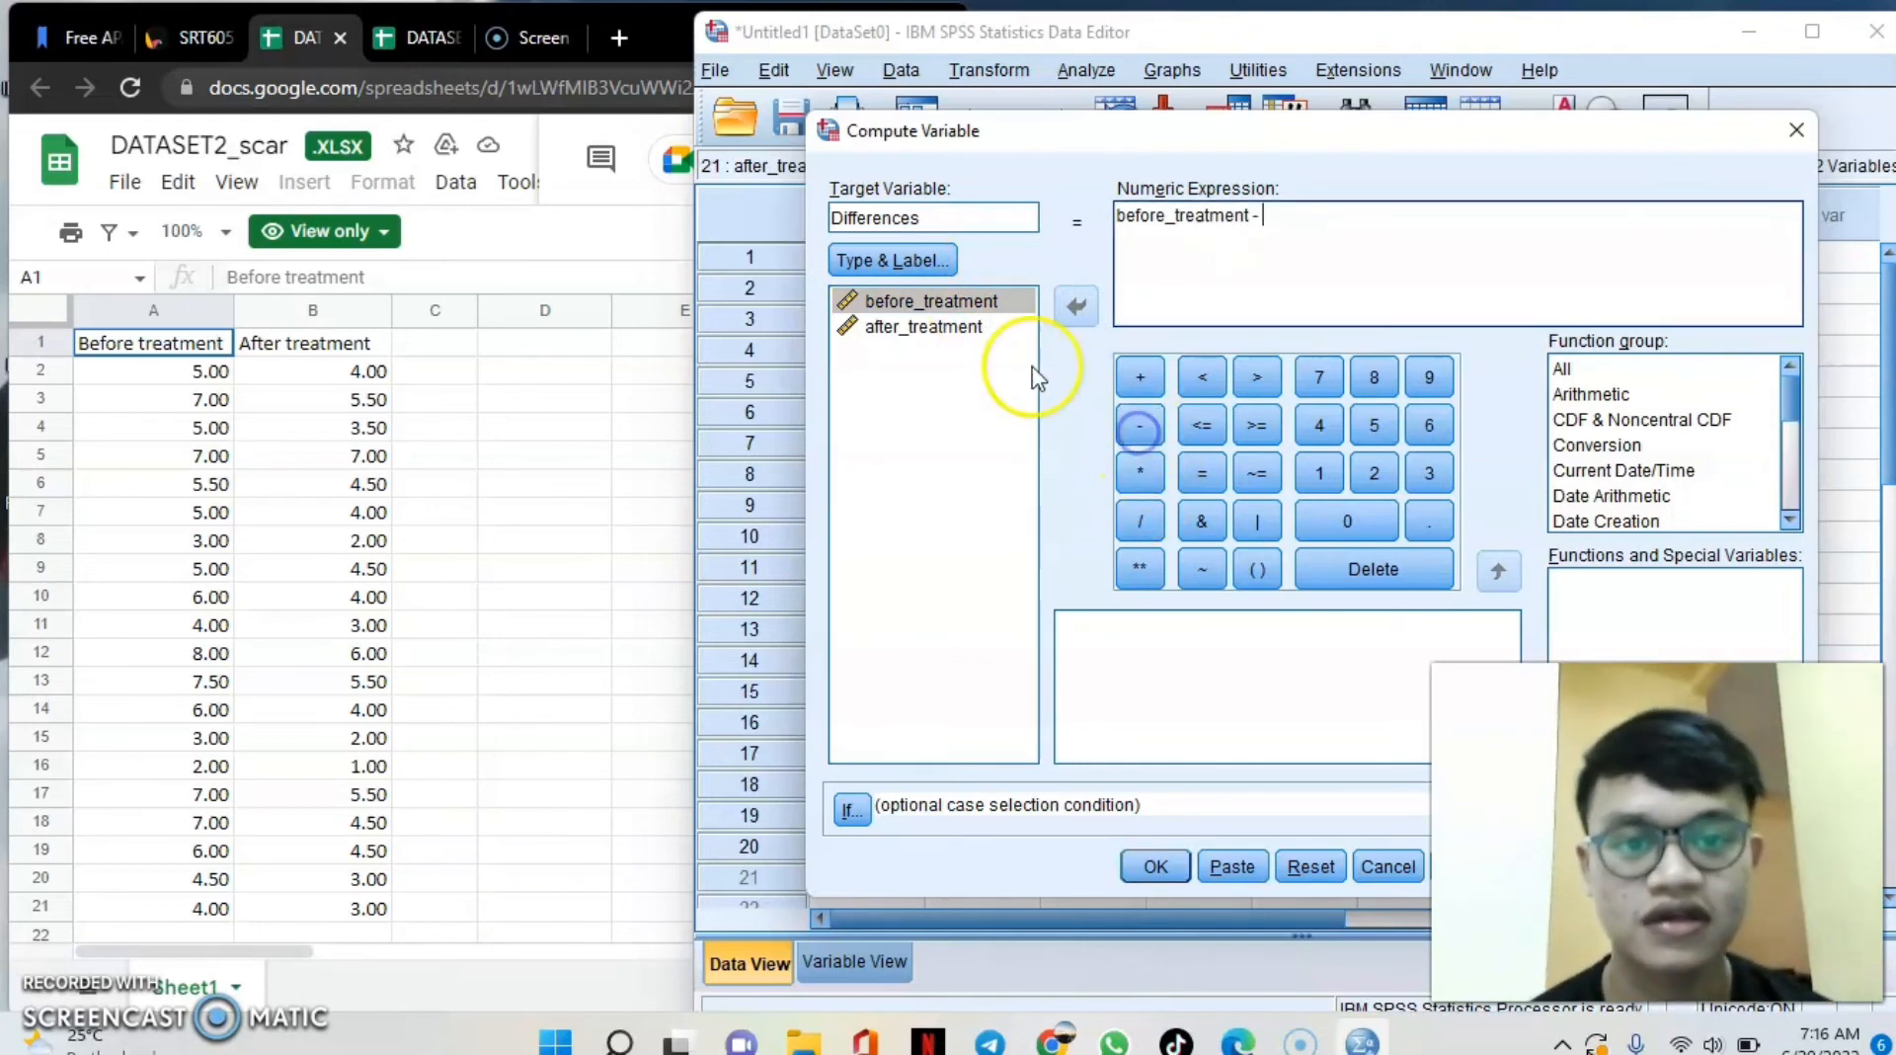
left_click(929, 327)
left_click(1076, 302)
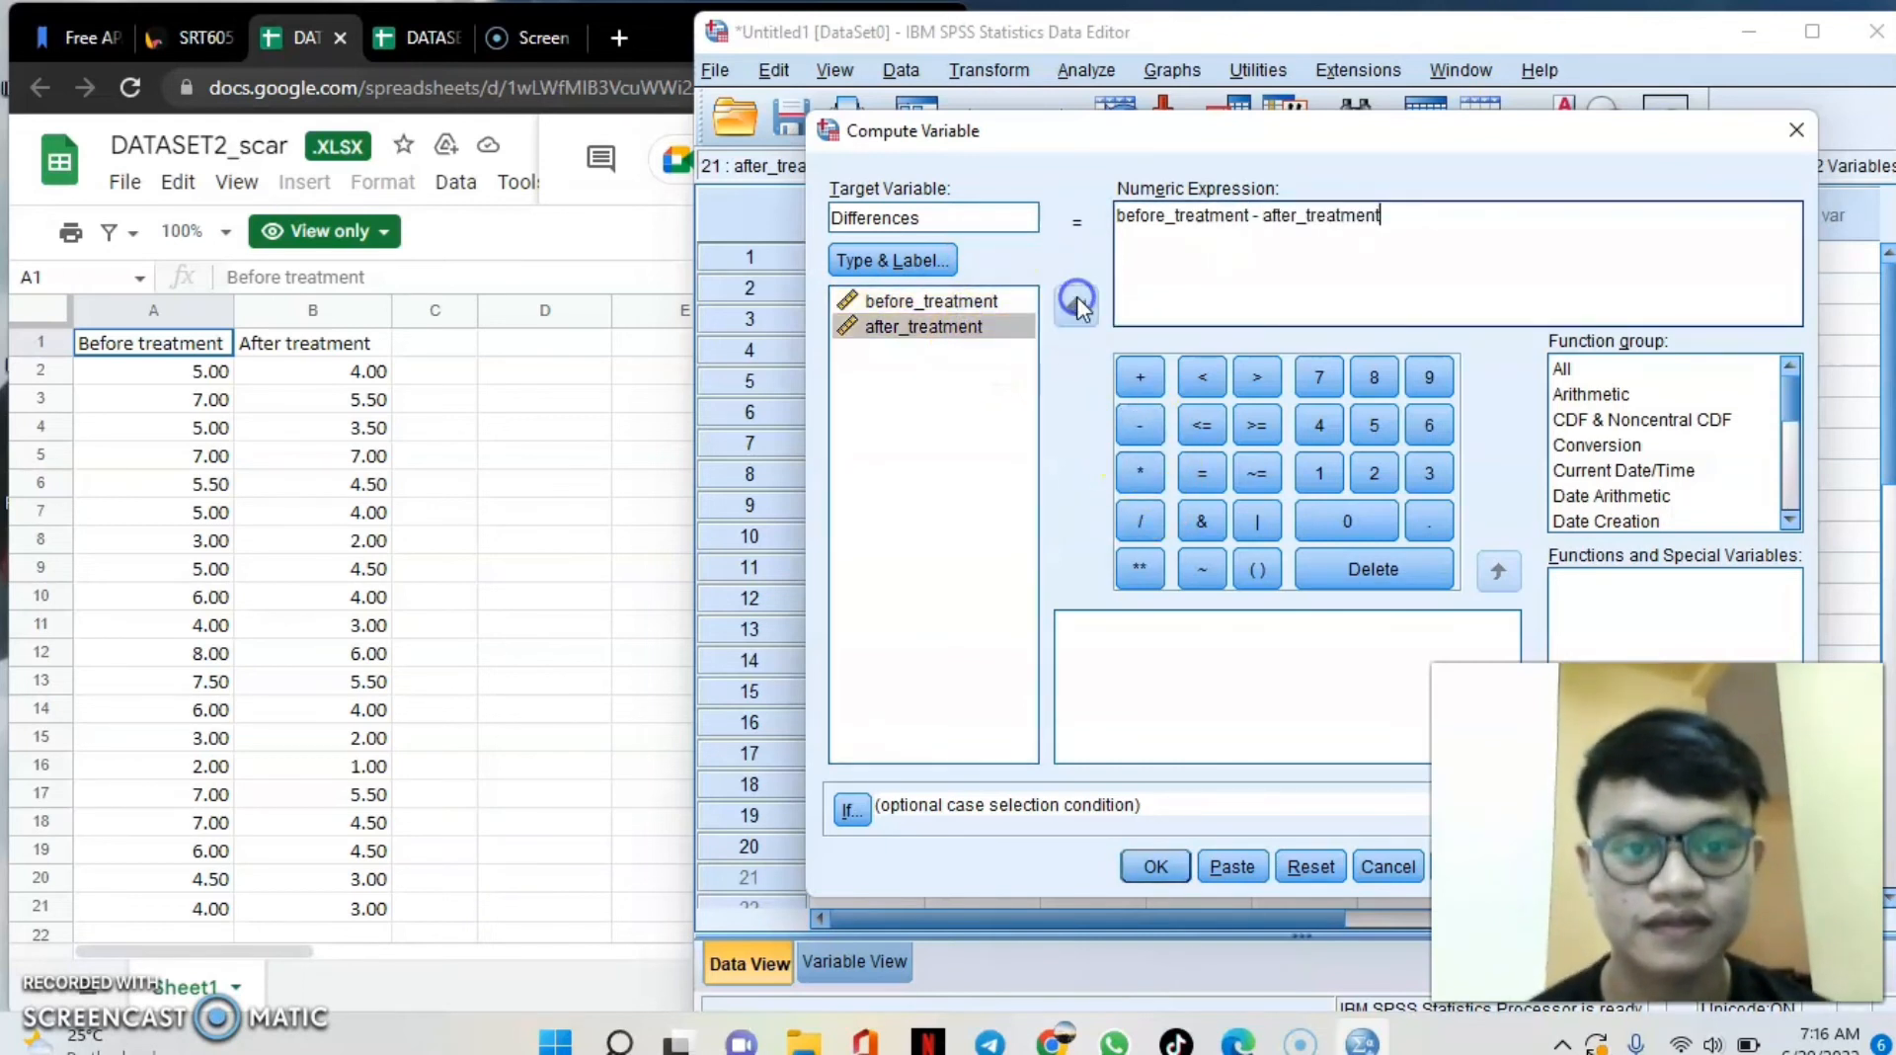
left_click(1148, 870)
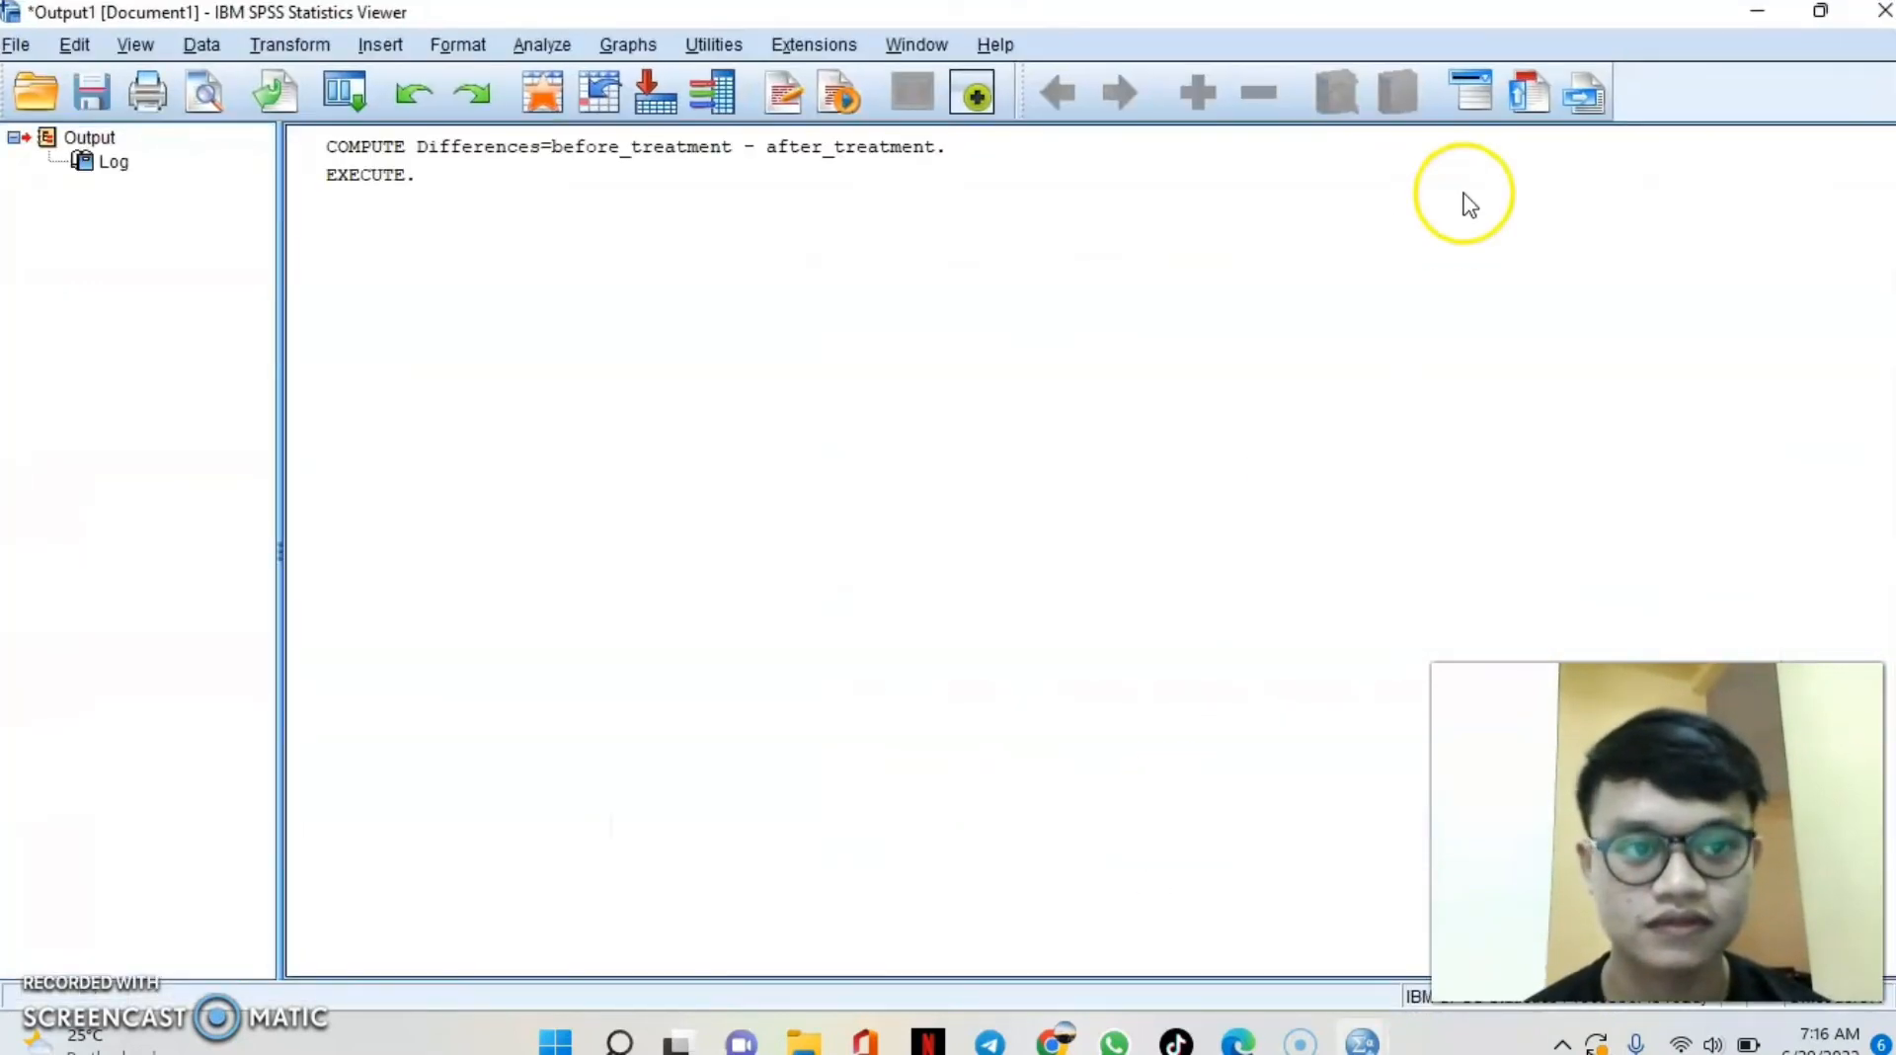
left_click(1759, 13)
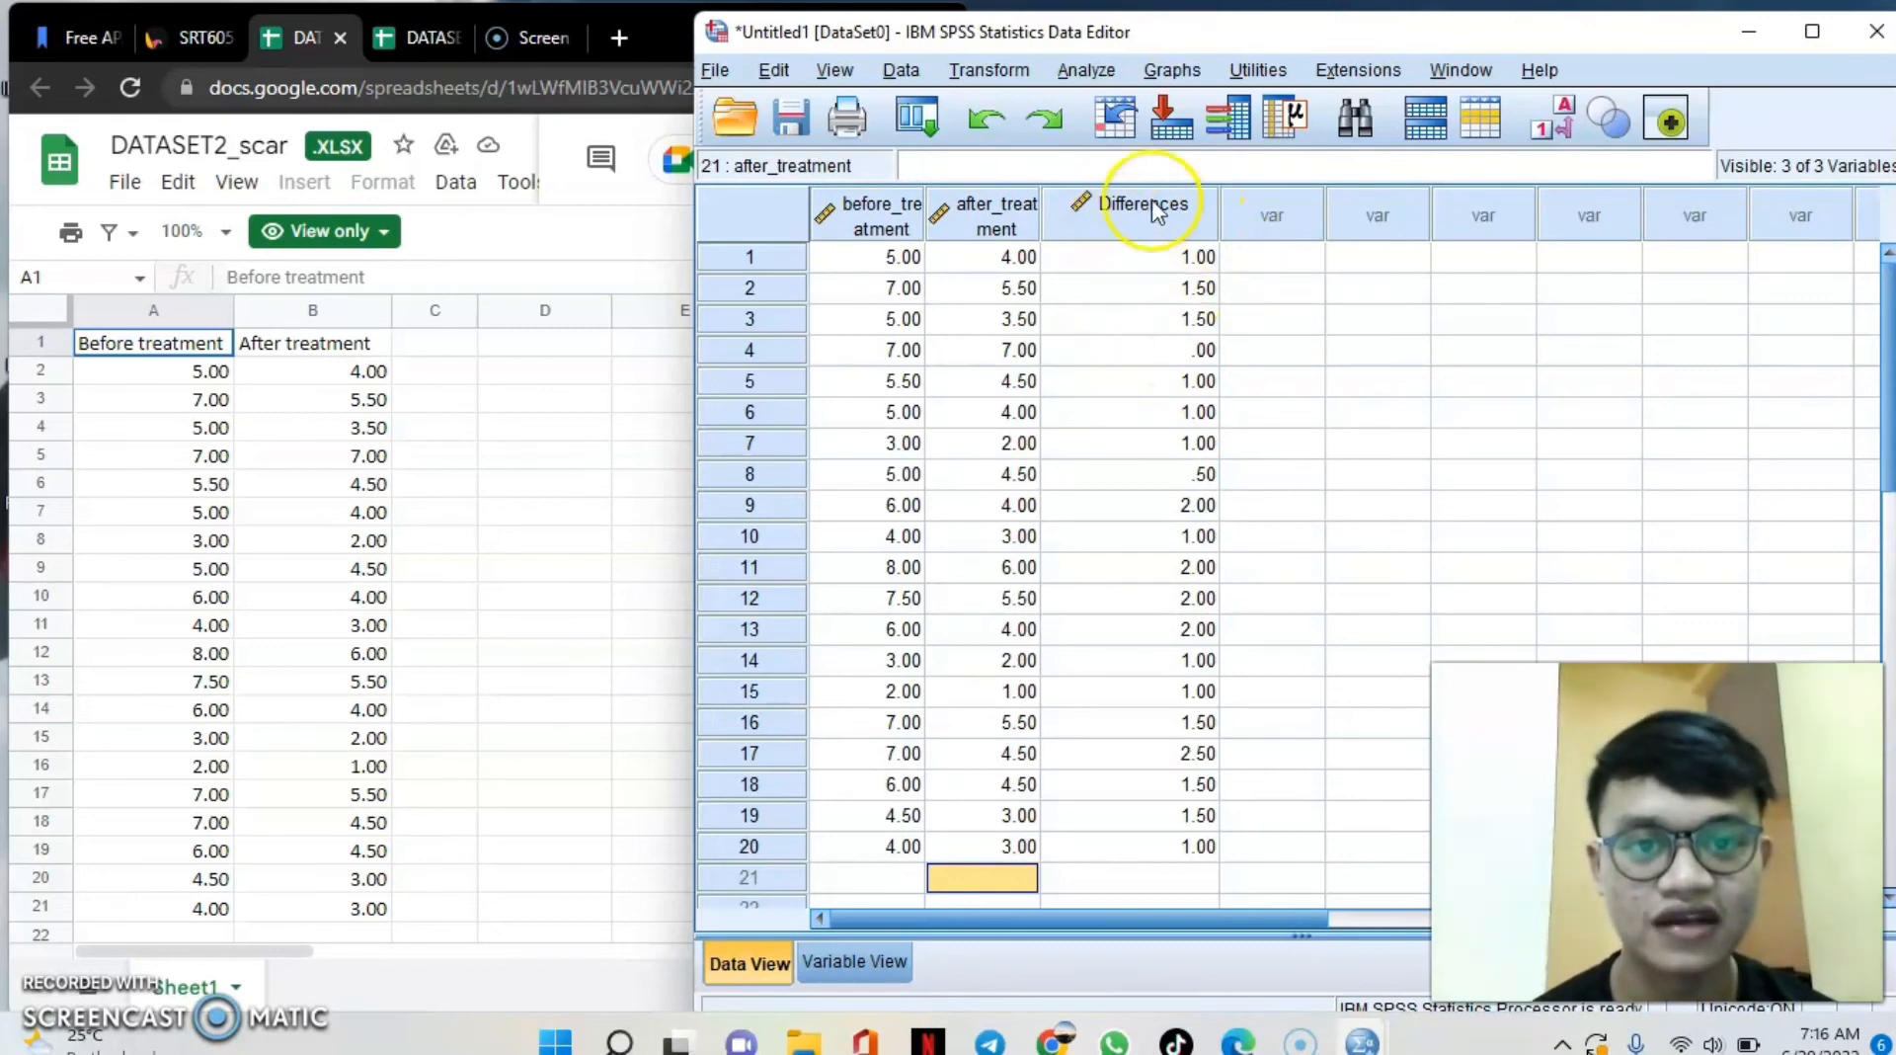
Set up an Explore analysis of descriptive statistics with Differences as the dependent variable.
left_click(1085, 71)
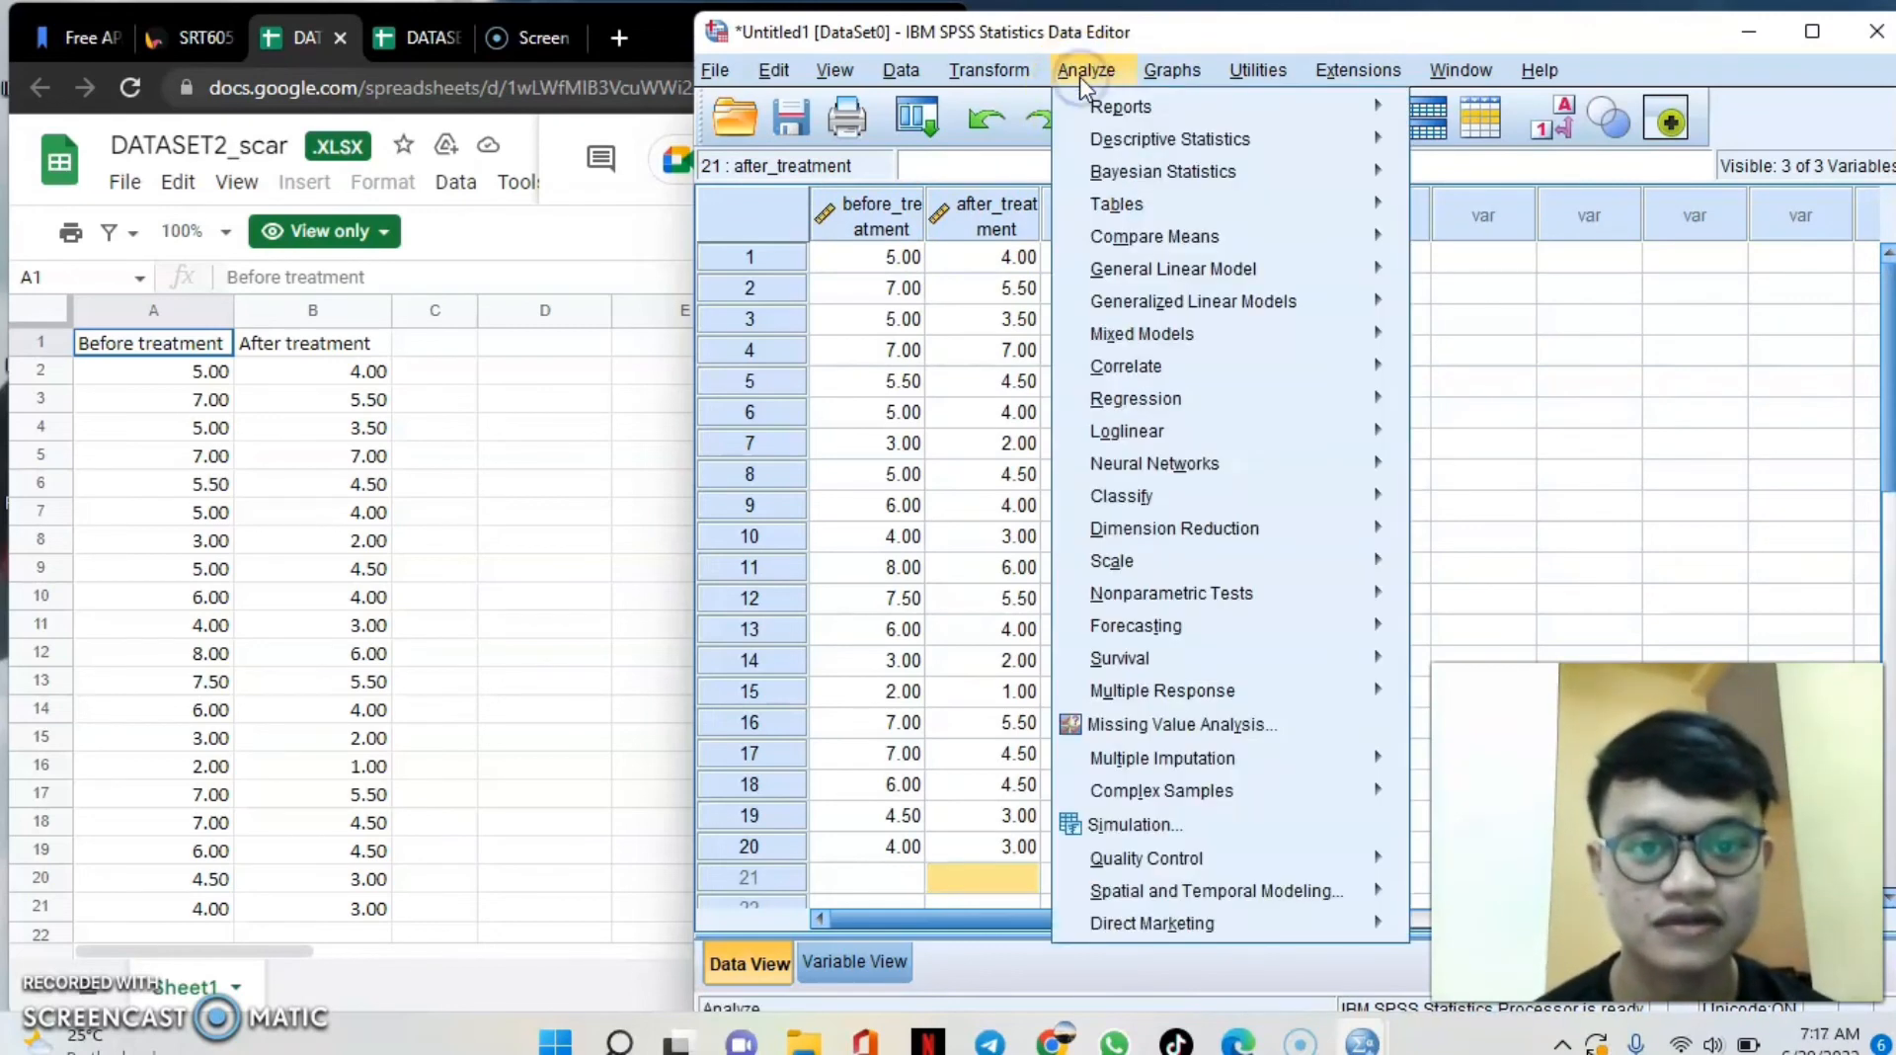
mouse_move(1168, 249)
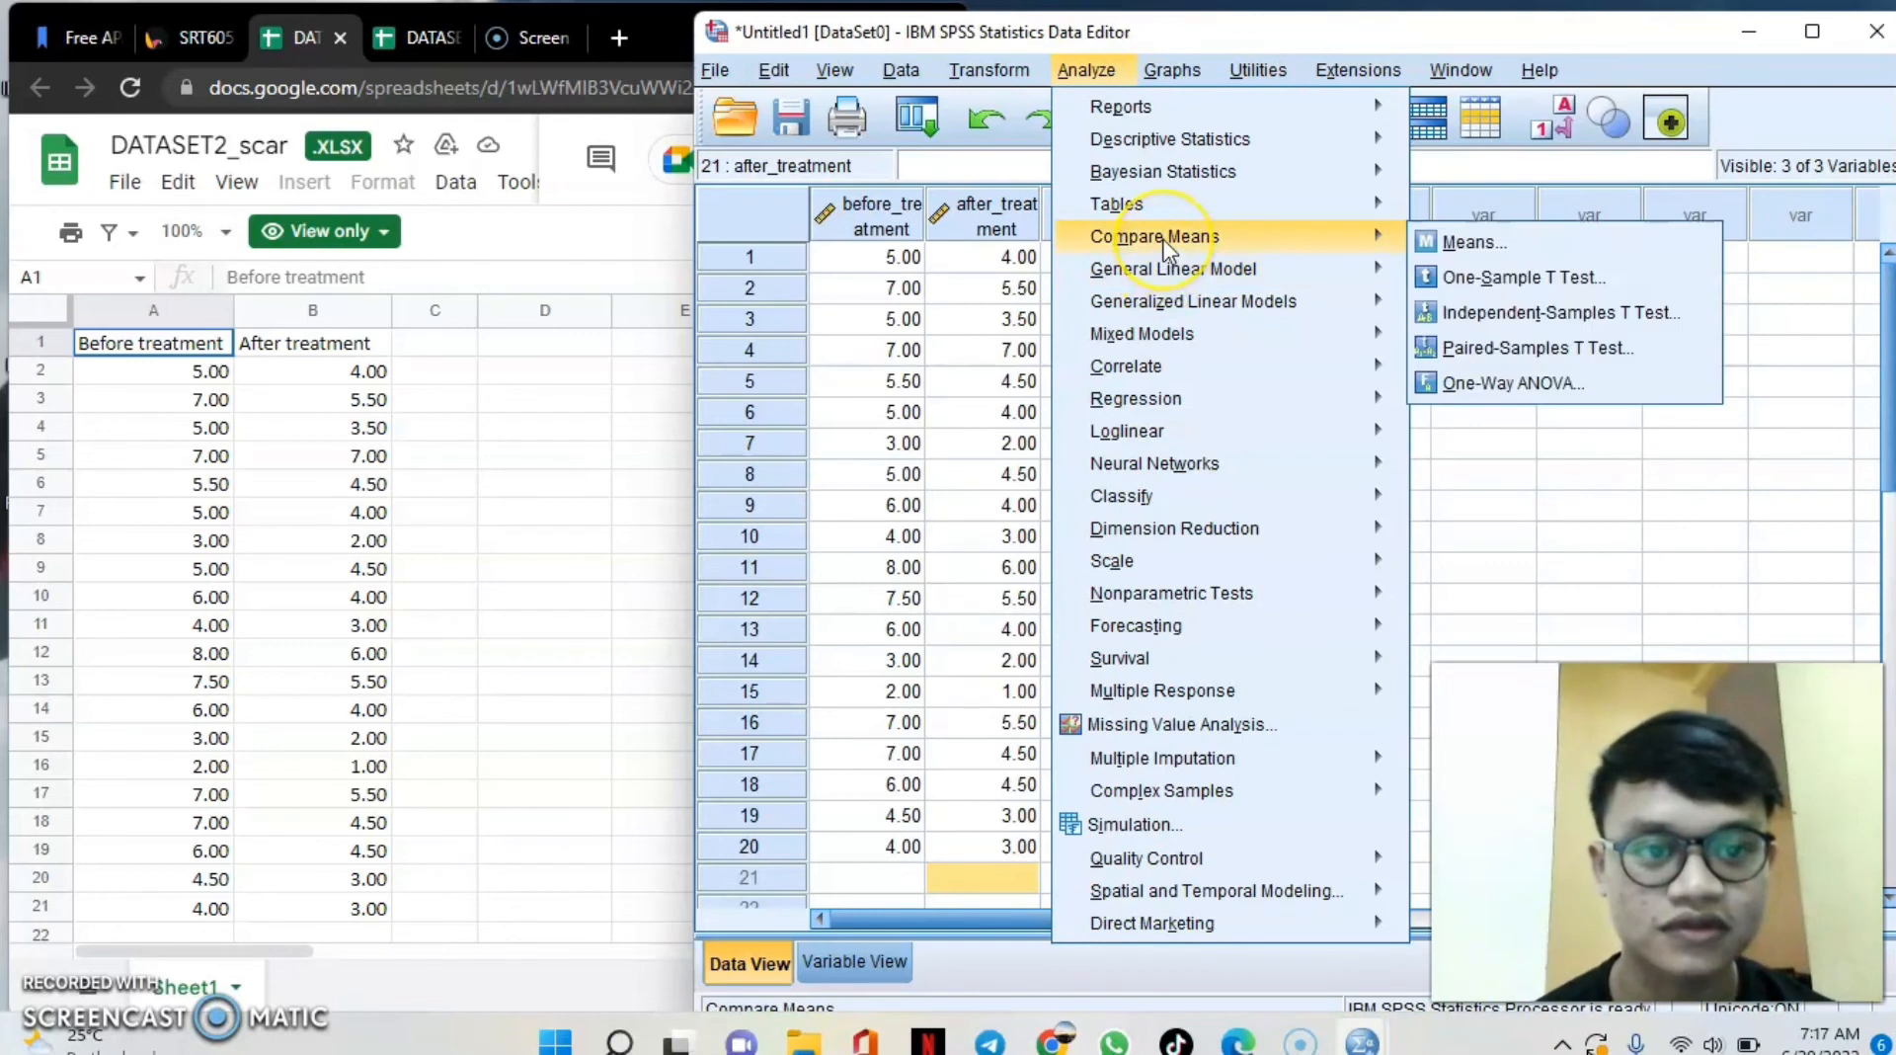
mouse_move(1180, 143)
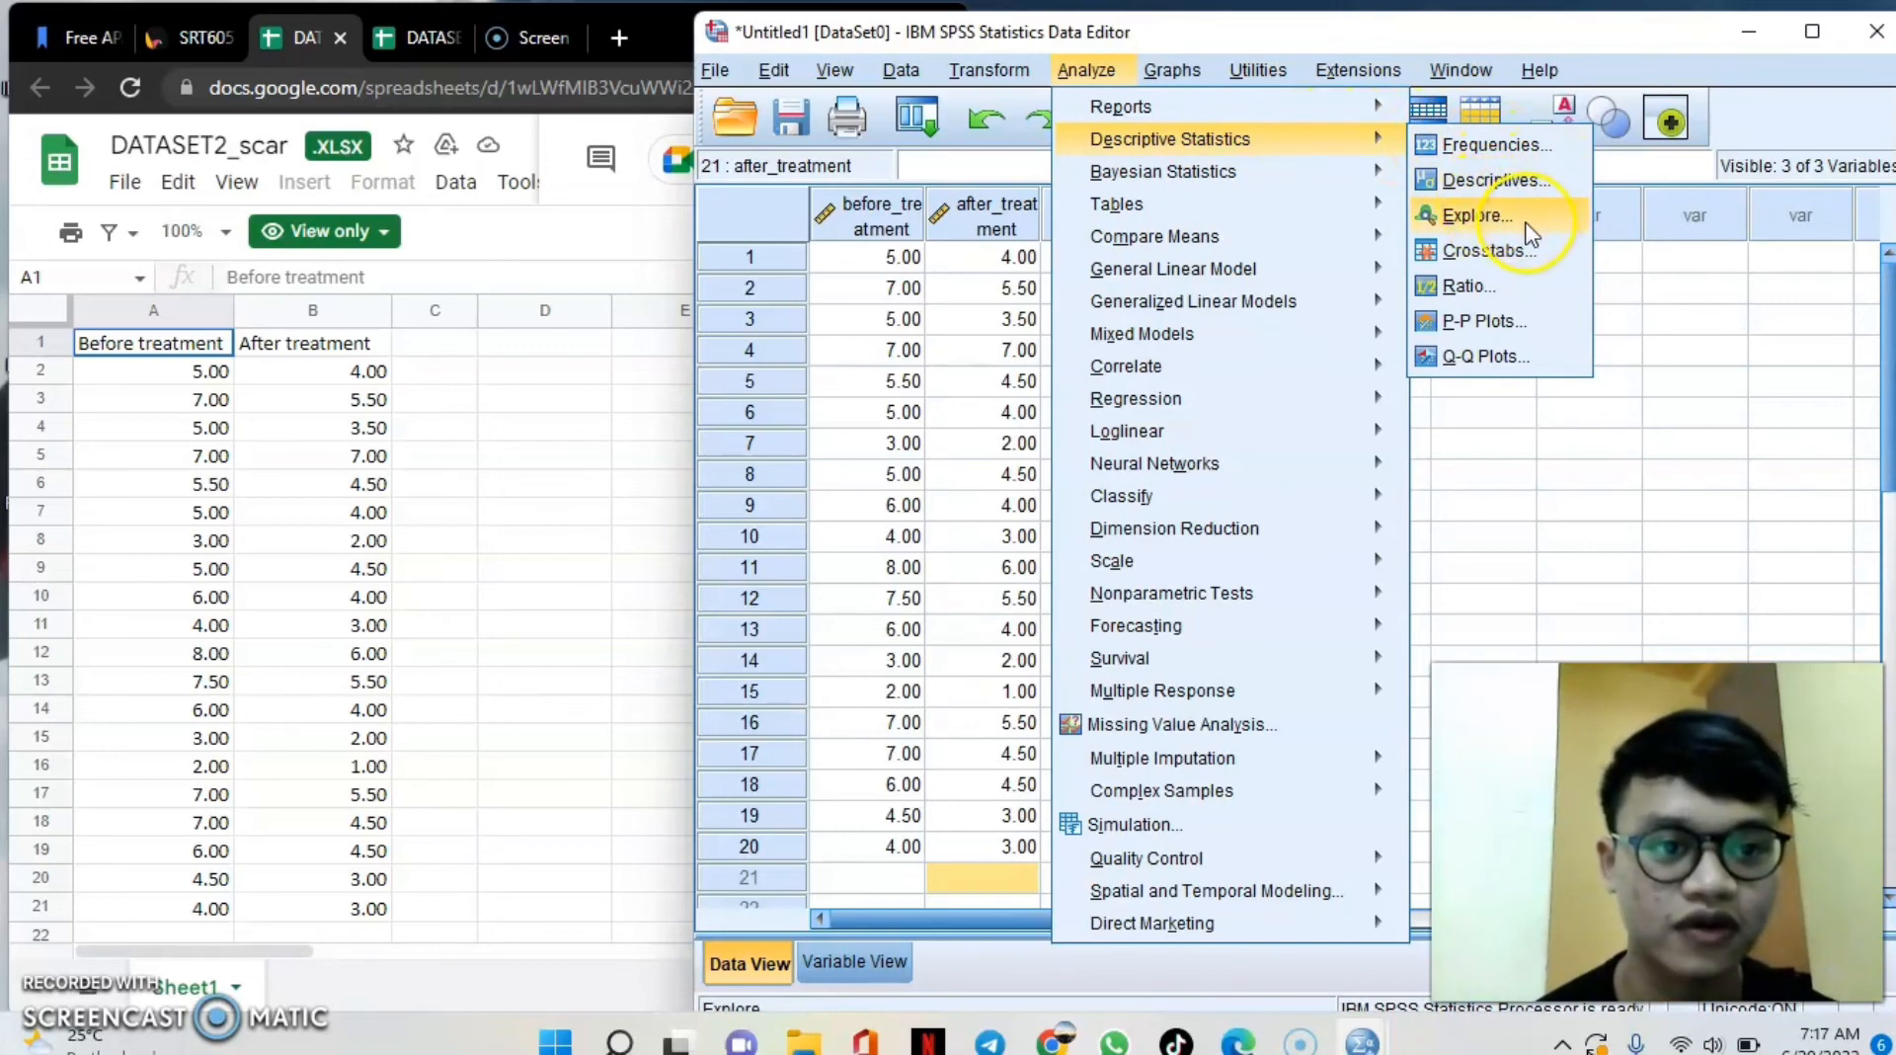
left_click(1496, 223)
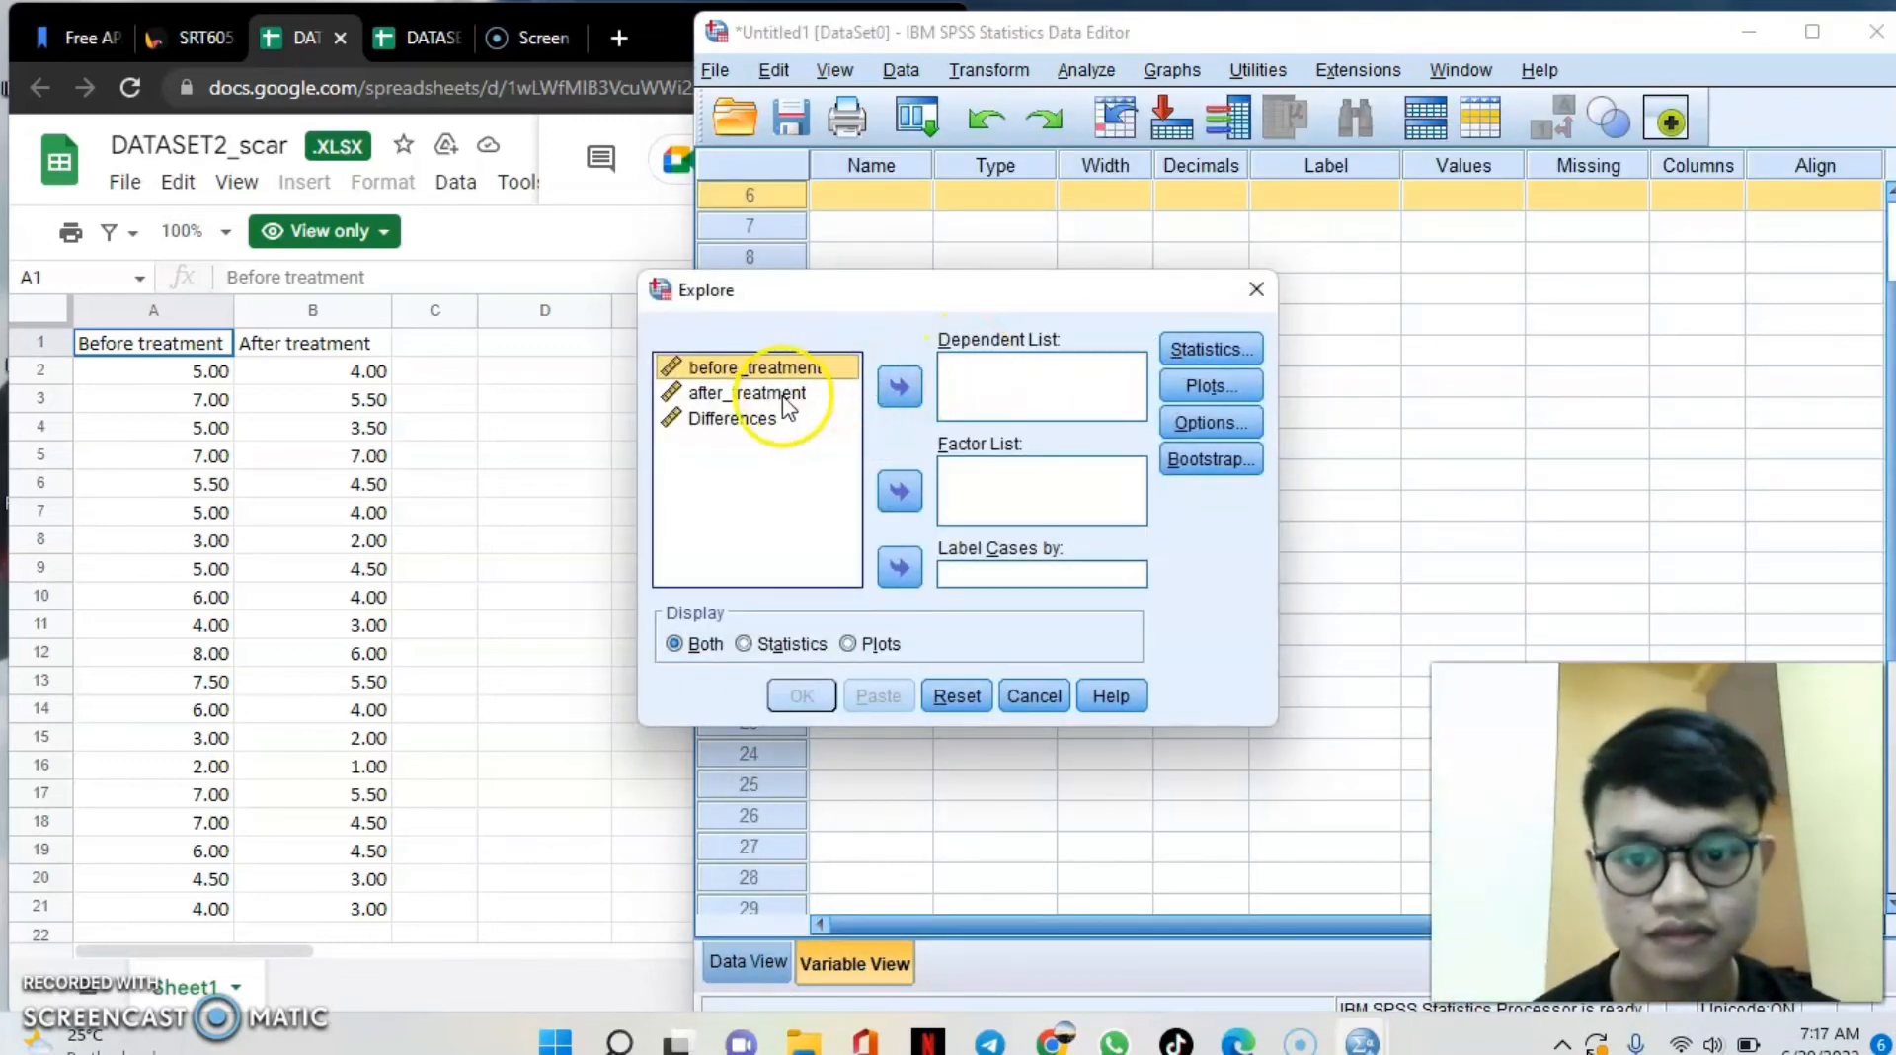
left_click(764, 421)
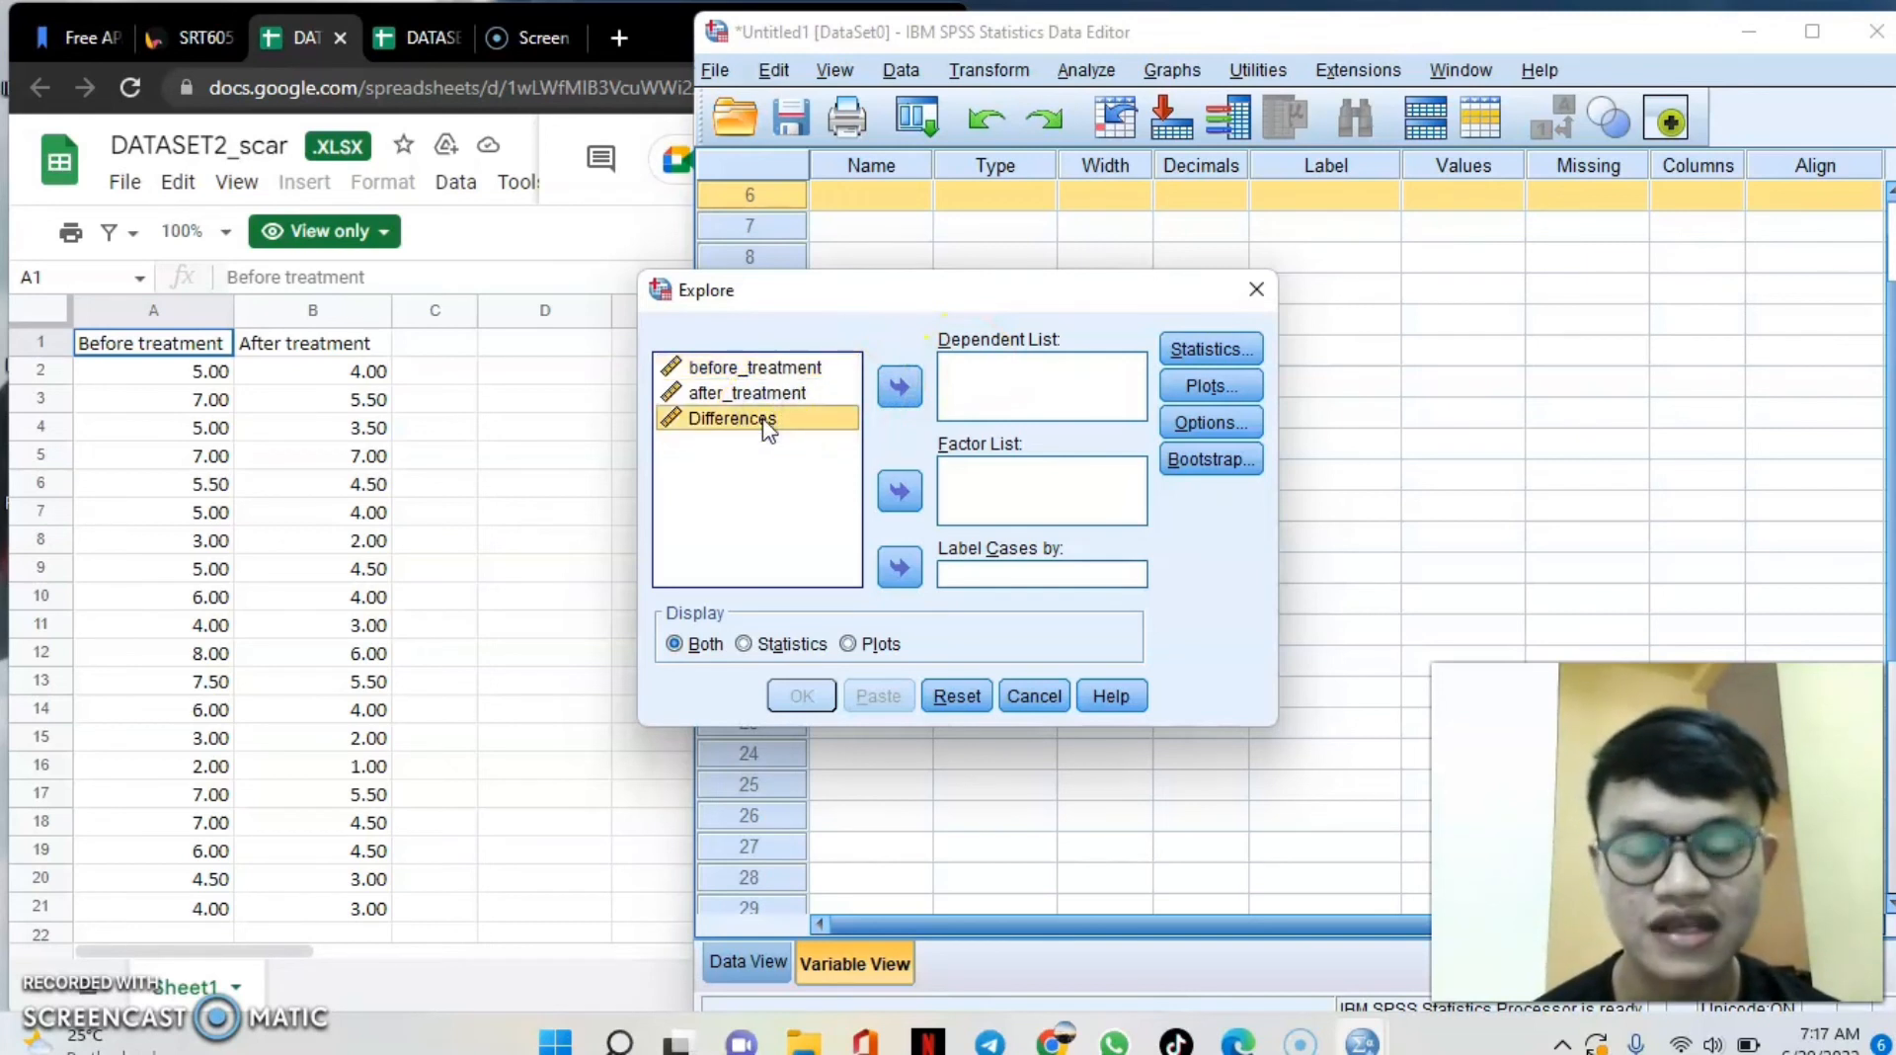
left_click(899, 389)
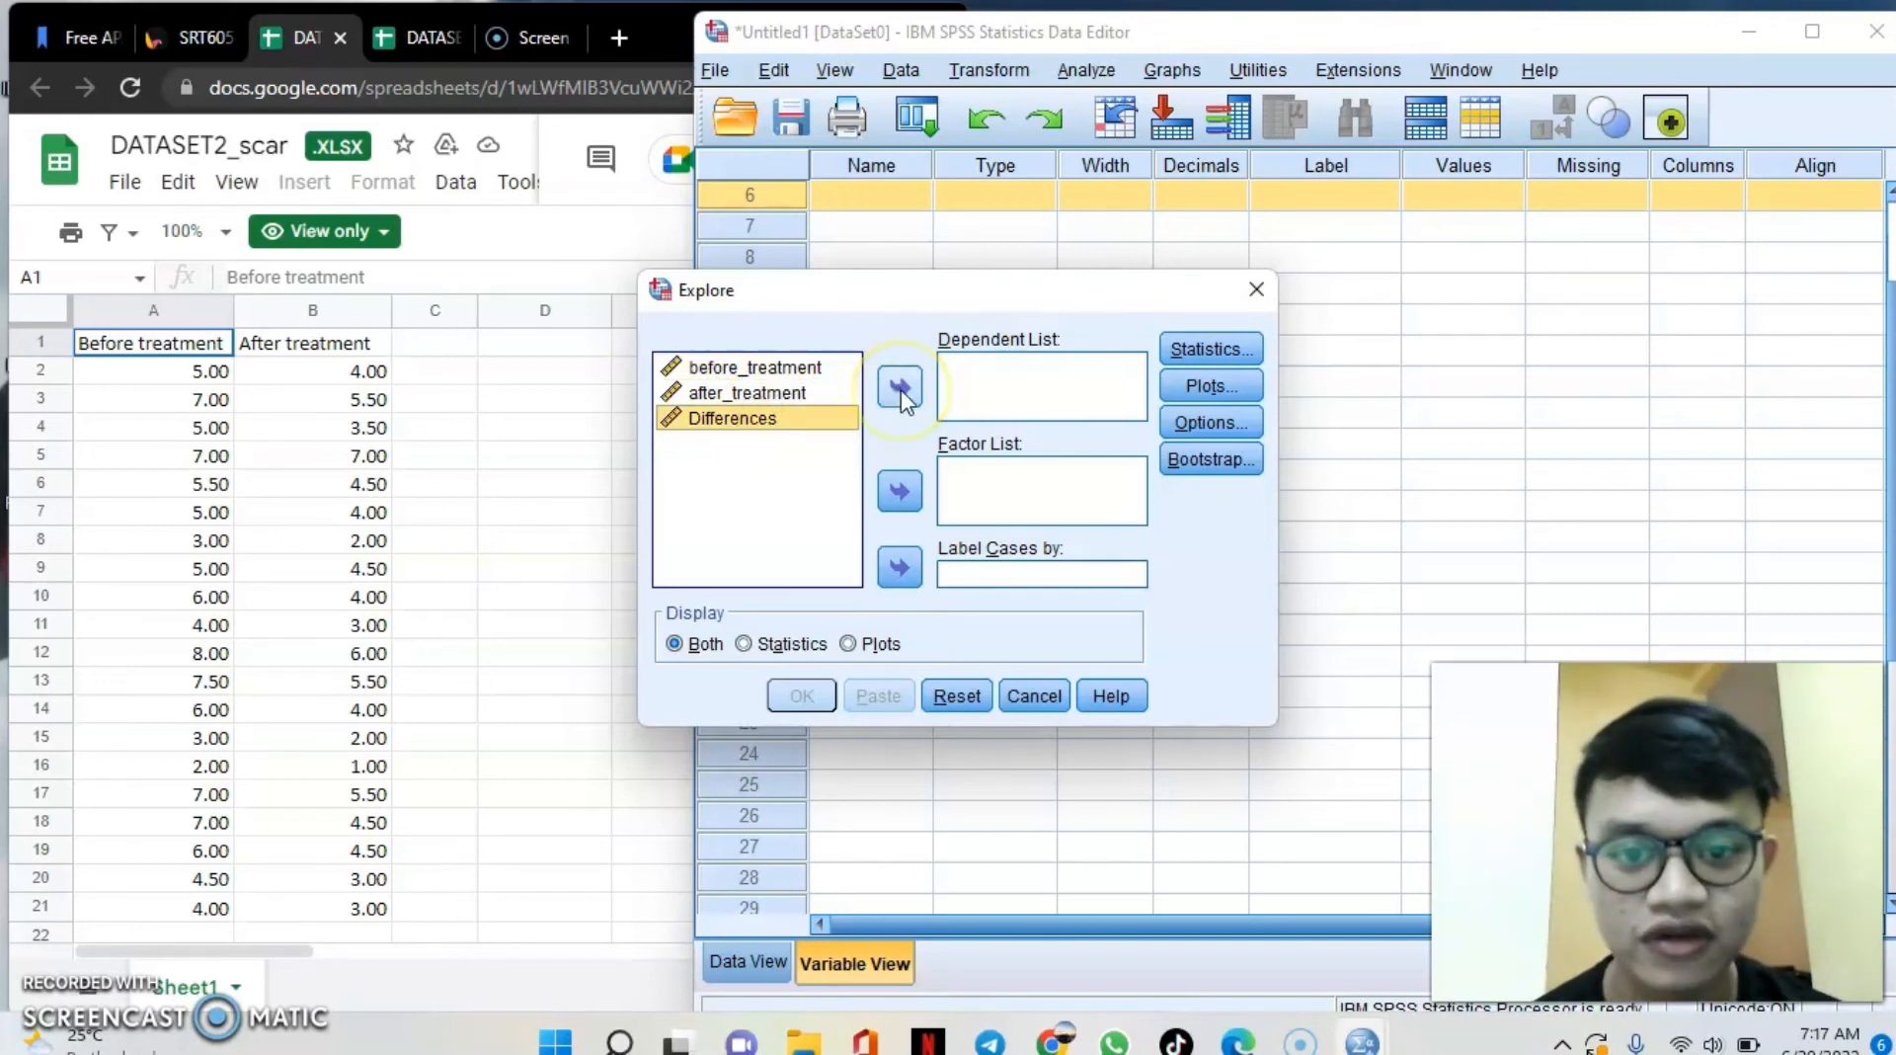
left_click(901, 389)
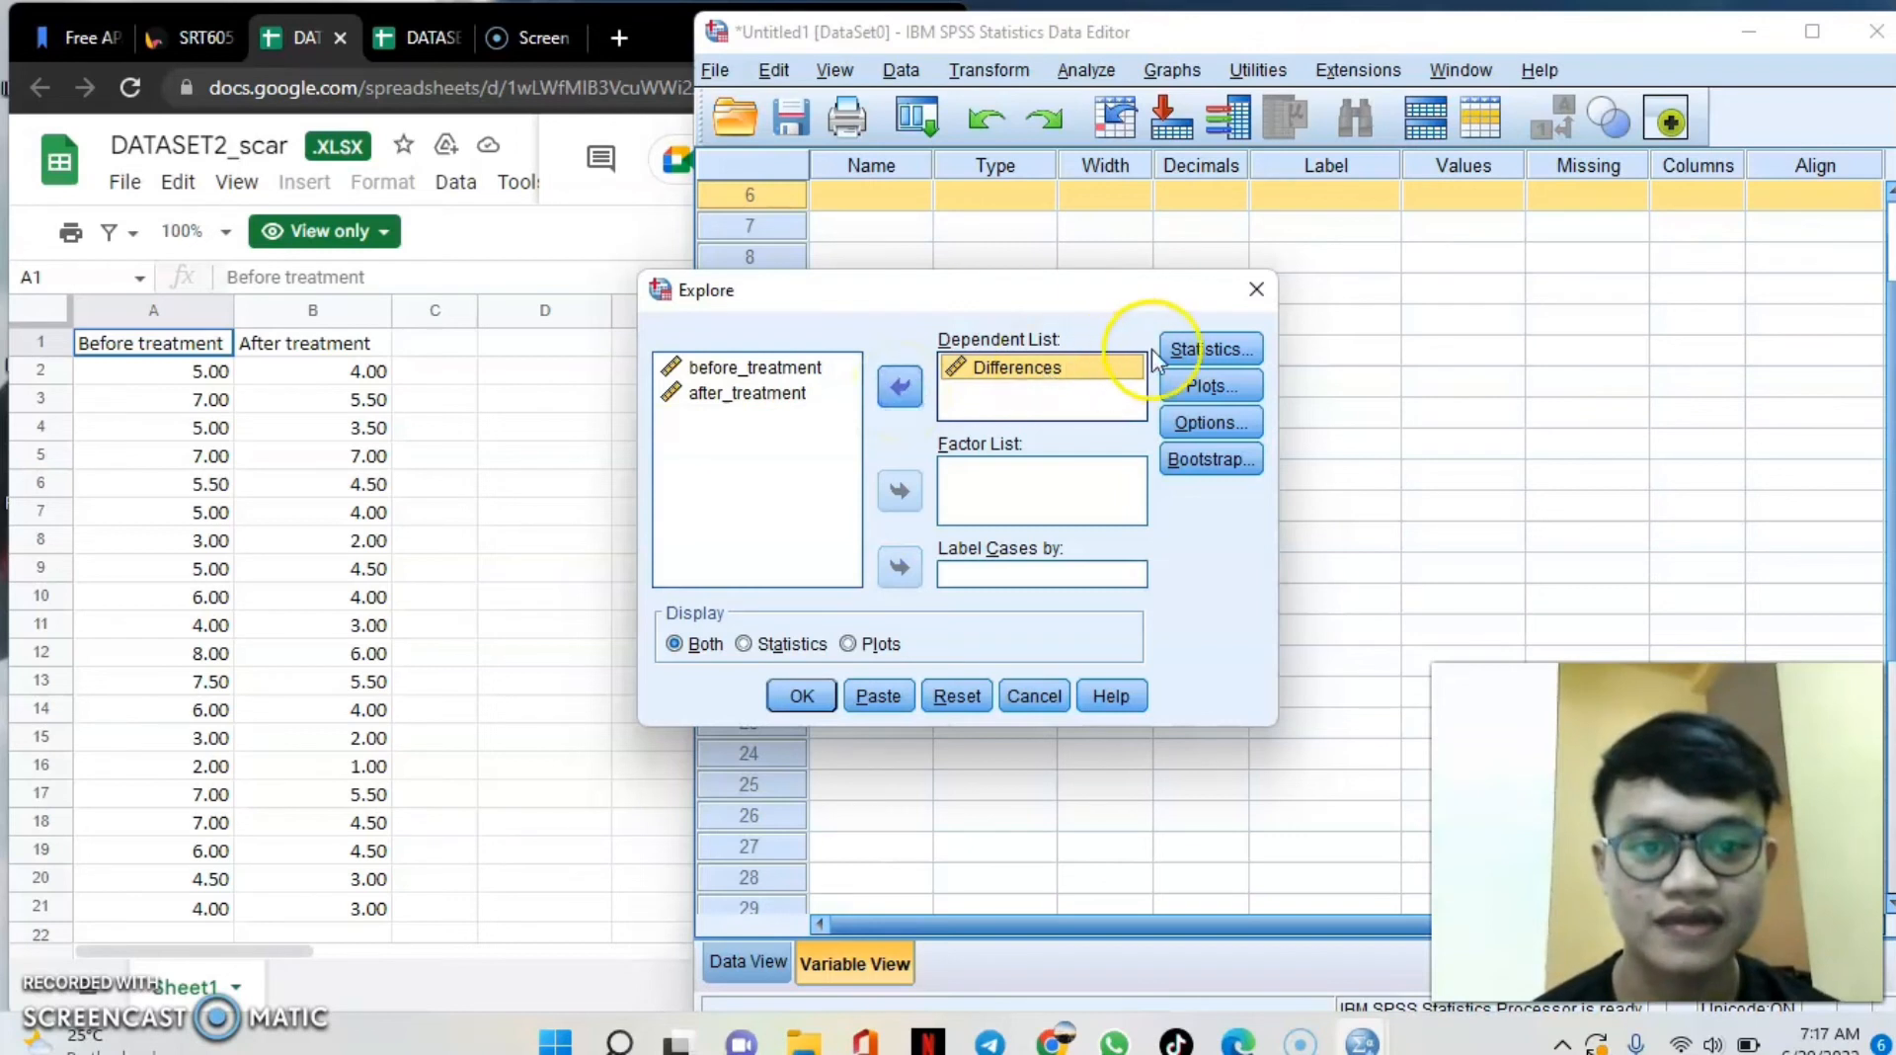
Keep descriptives with a 95% confidence interval, add a histogram and normality plots with tests, and run the Explore analysis.
left_click(1210, 351)
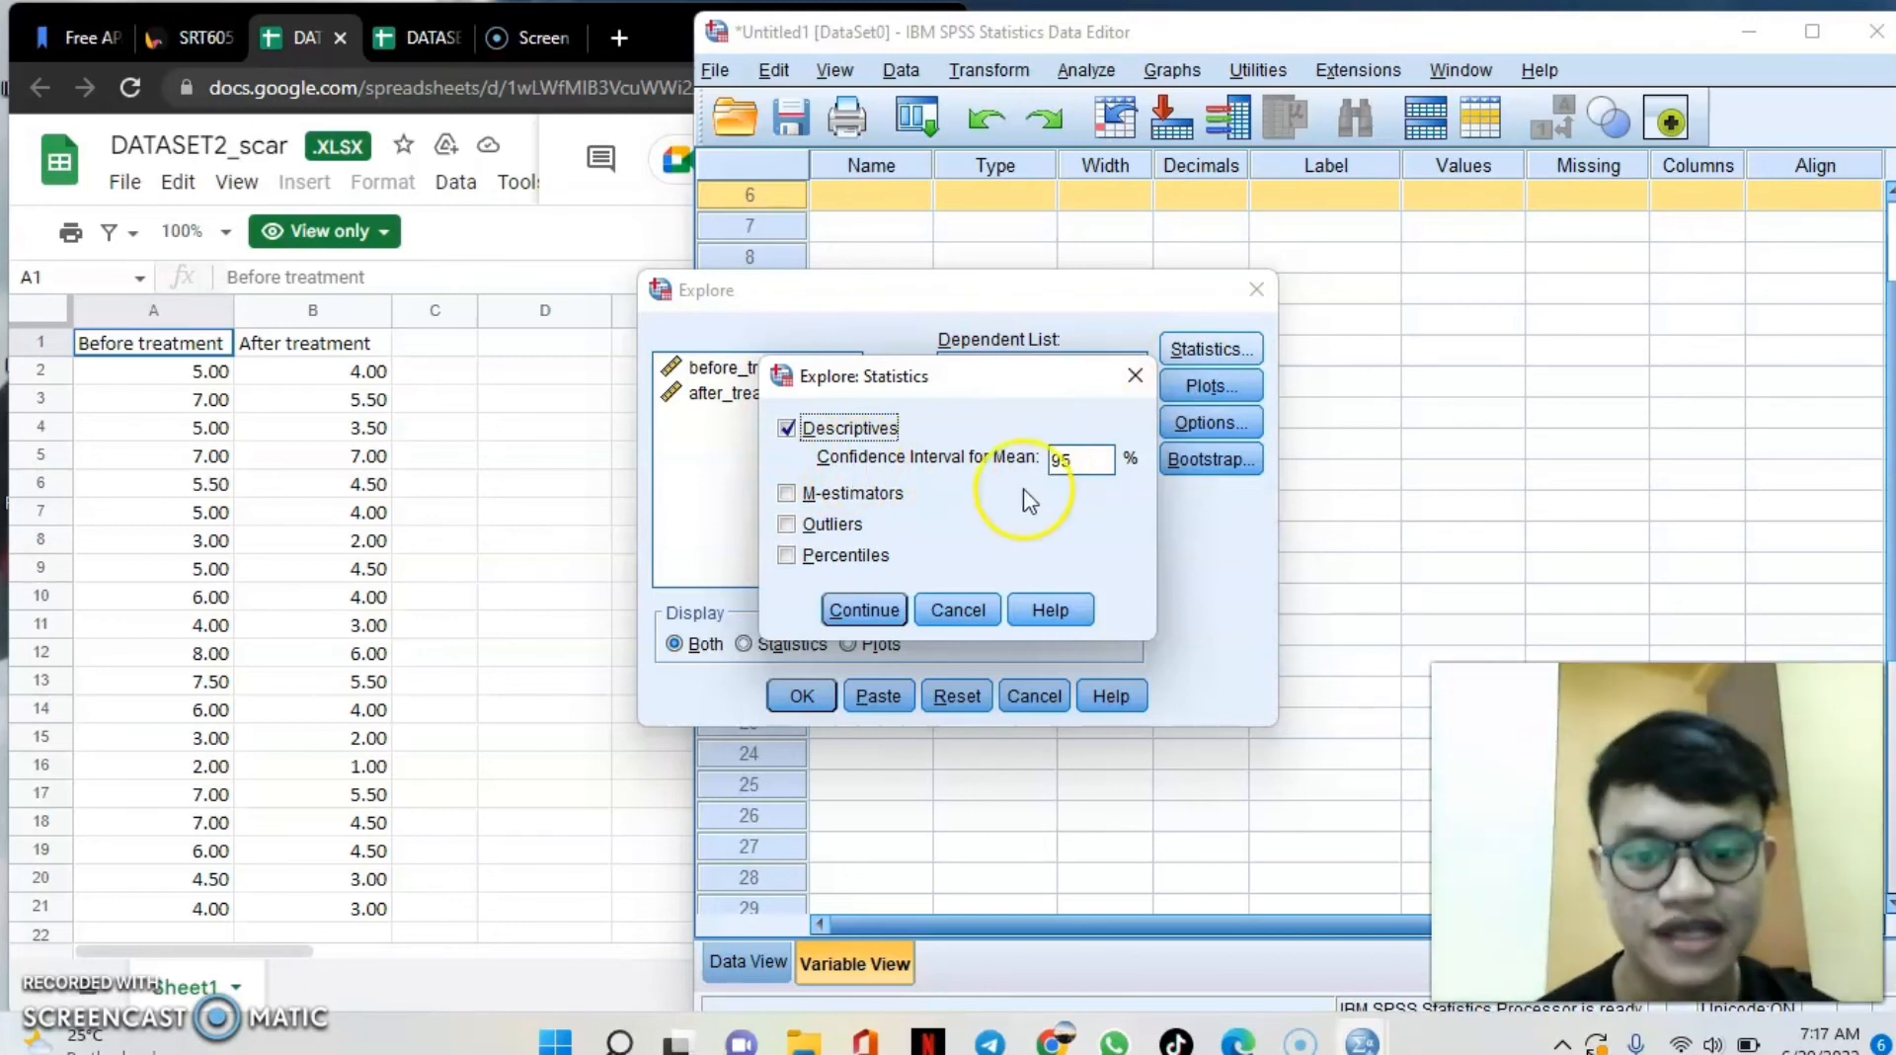
left_click(863, 609)
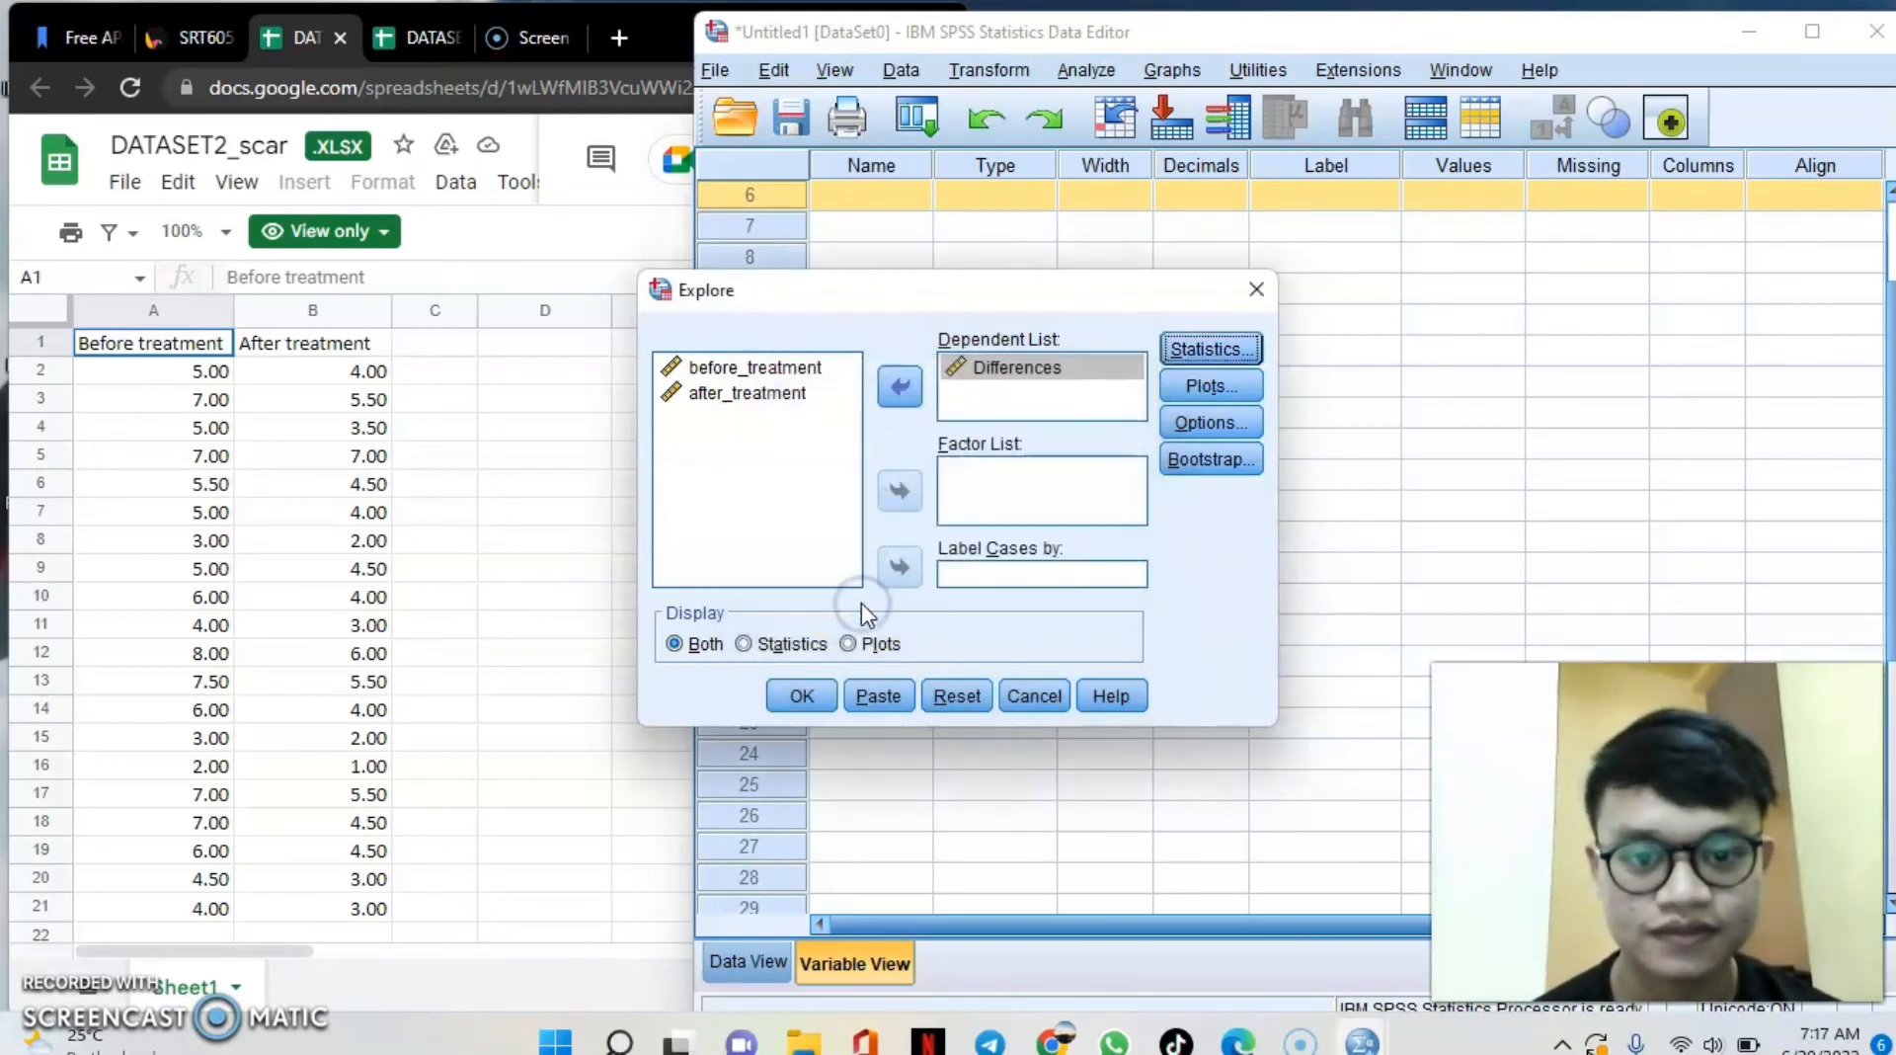
left_click(1204, 391)
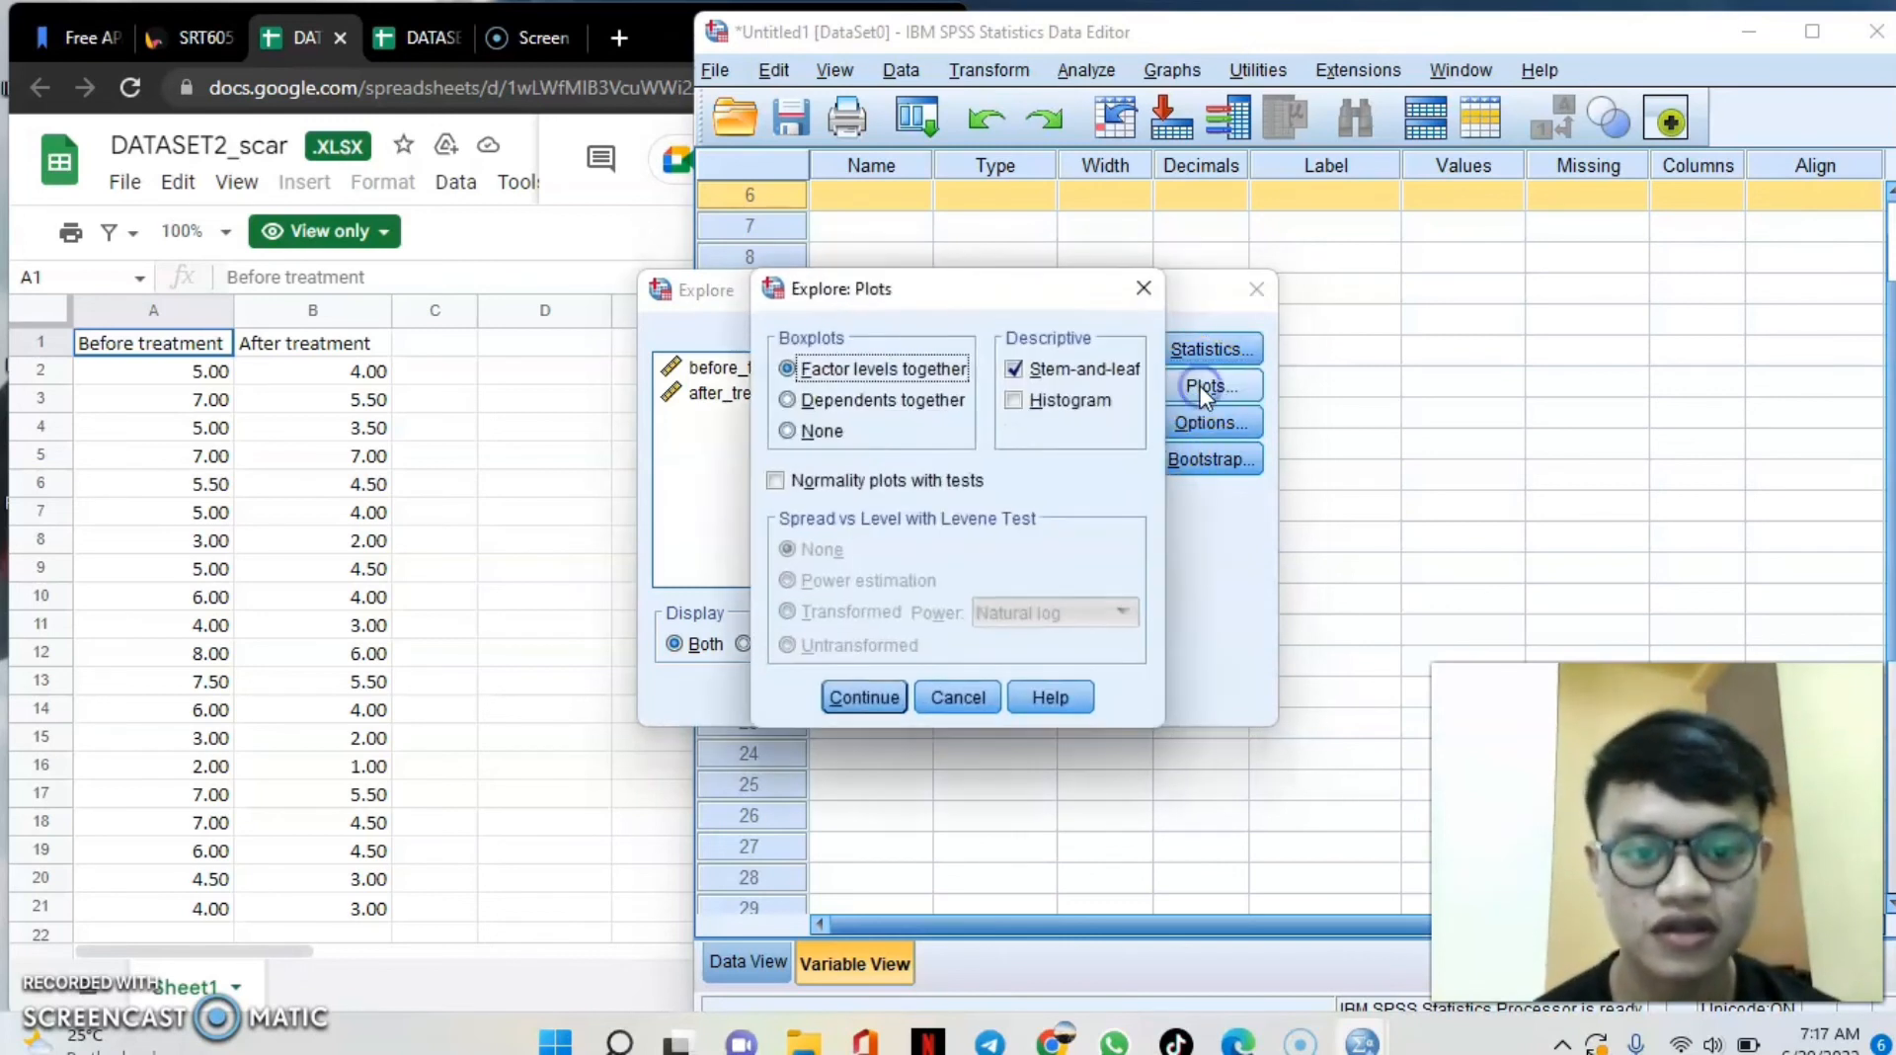
left_click(1015, 403)
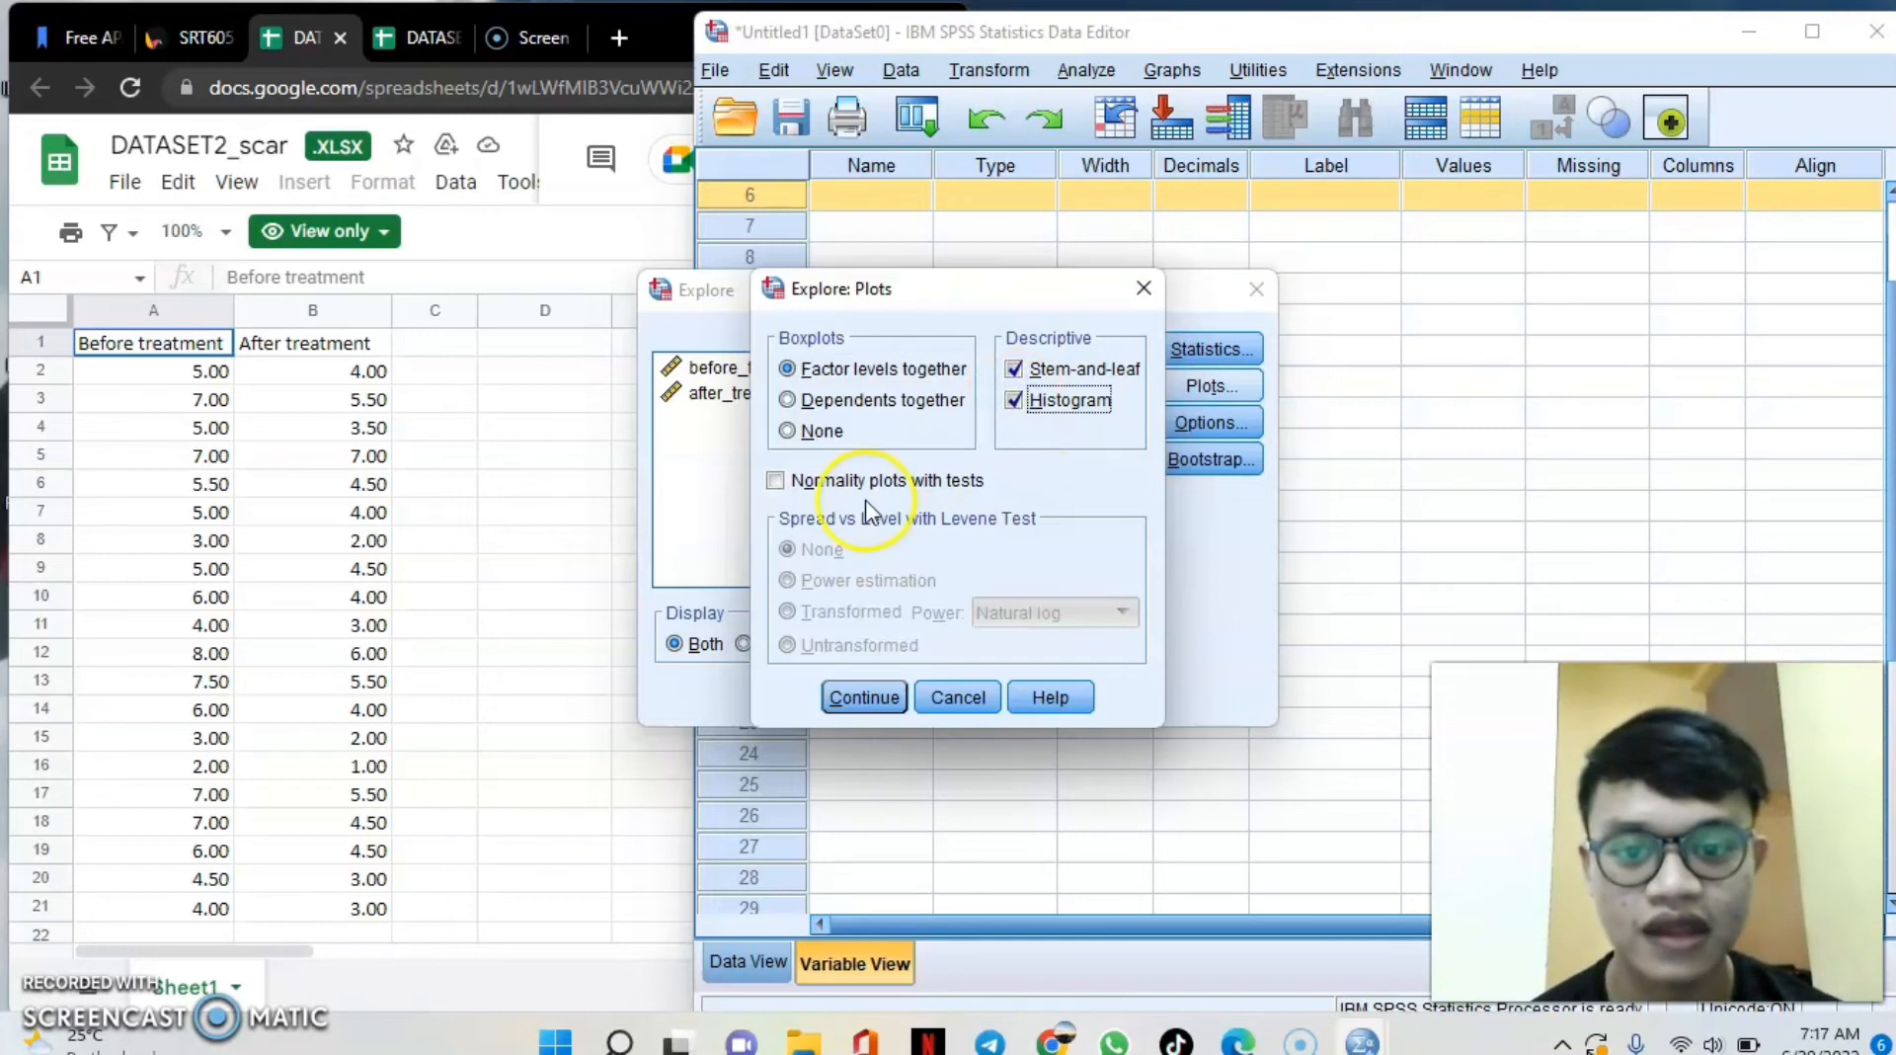
left_click(776, 484)
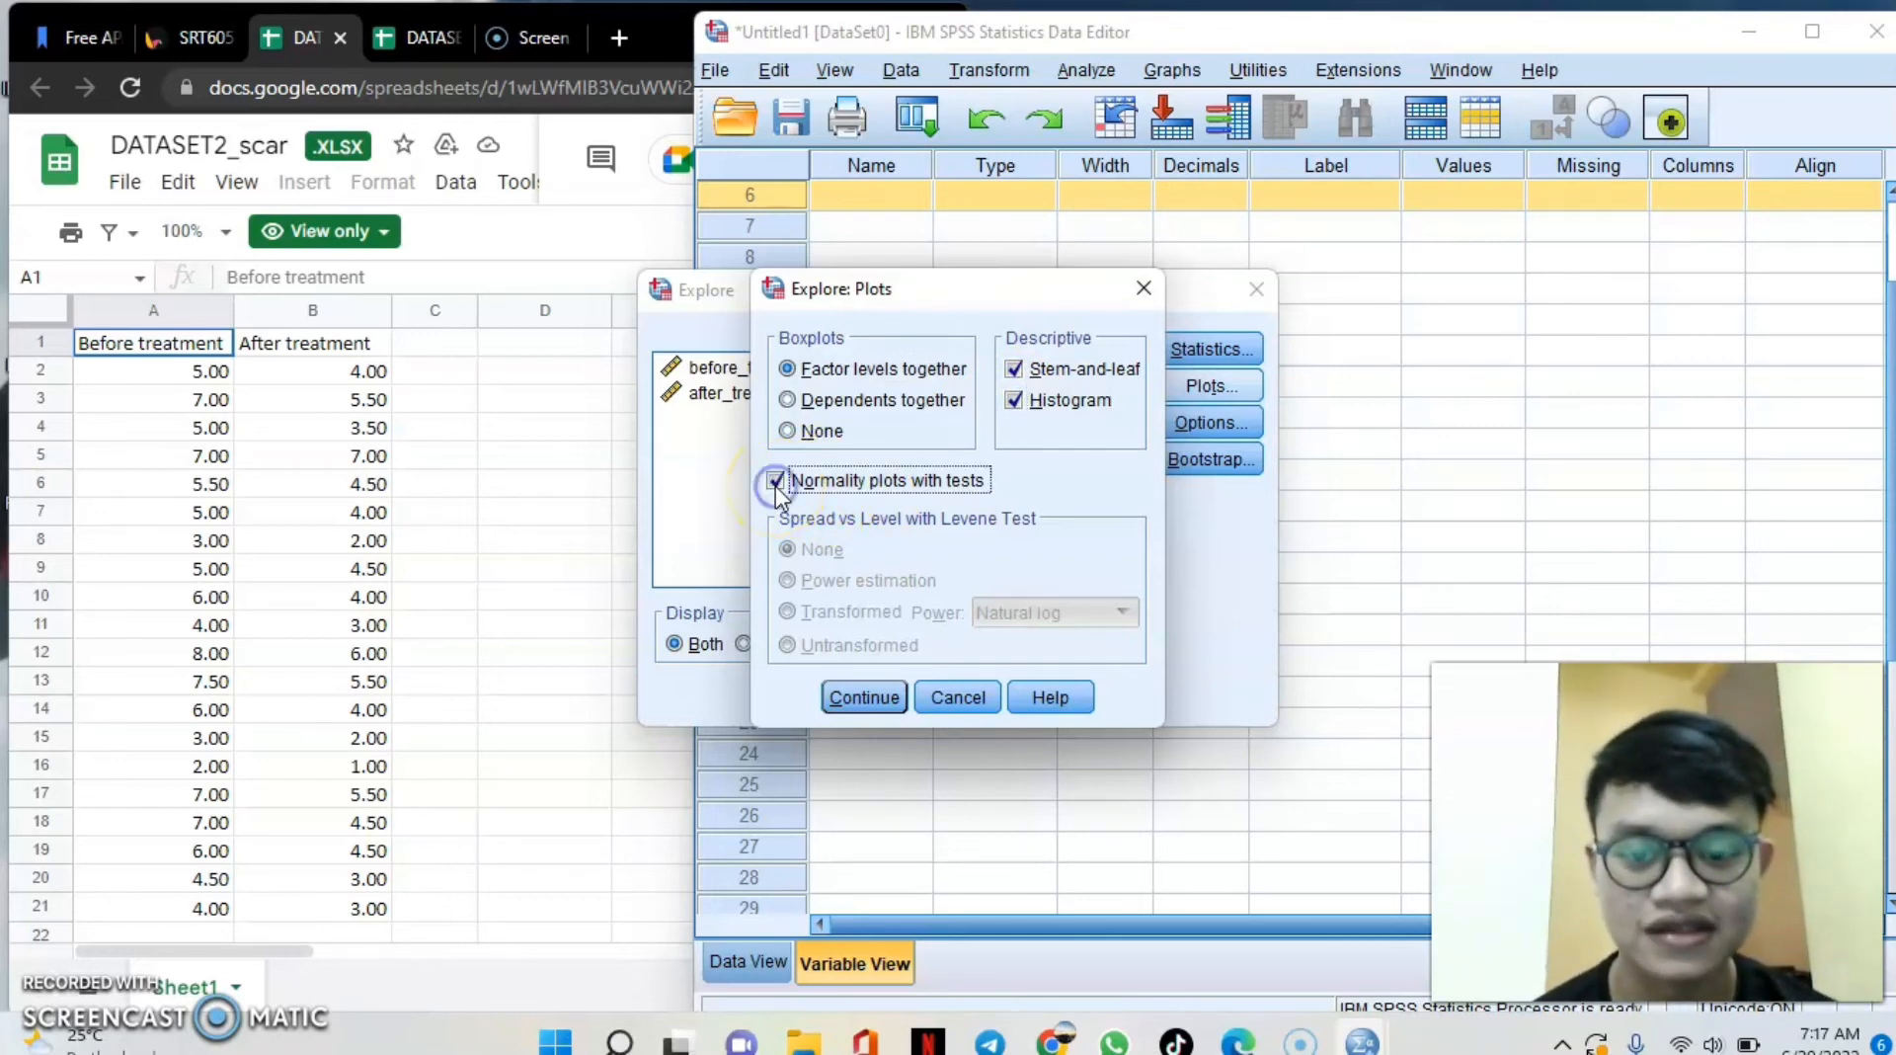
left_click(865, 697)
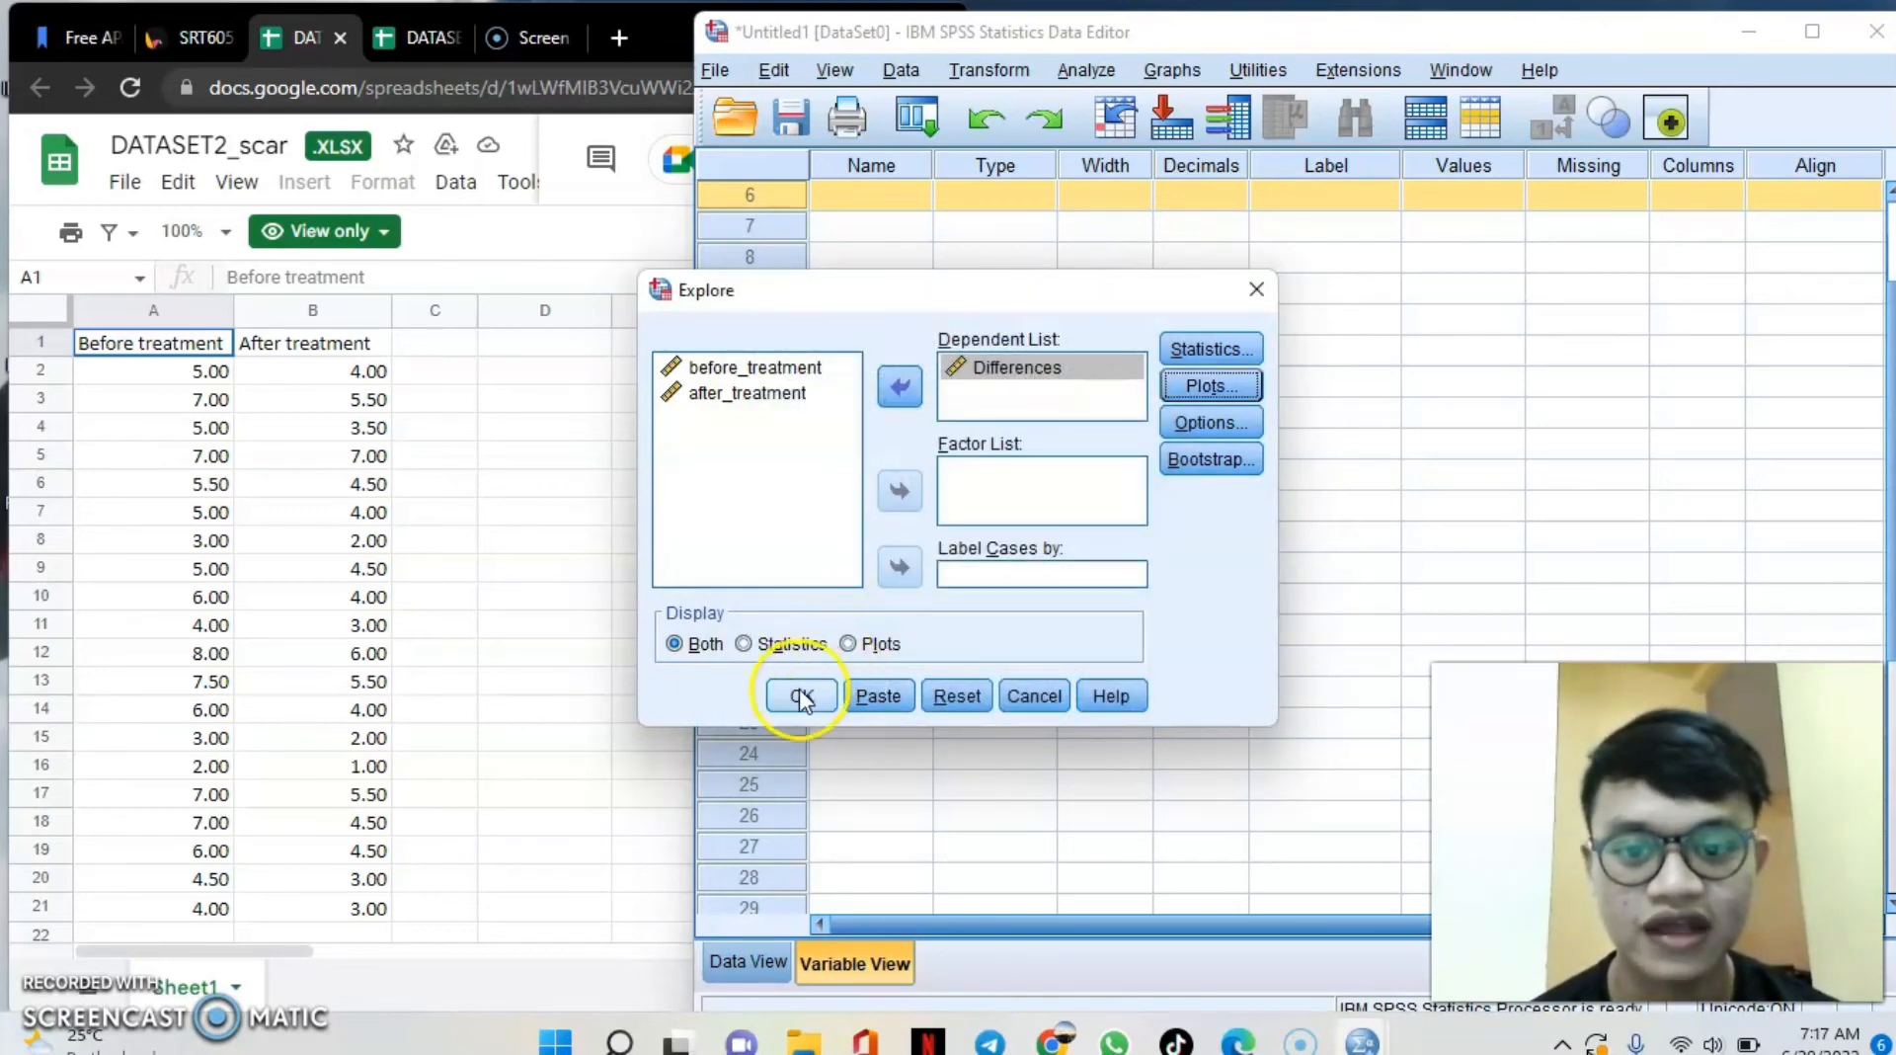
left_click(790, 701)
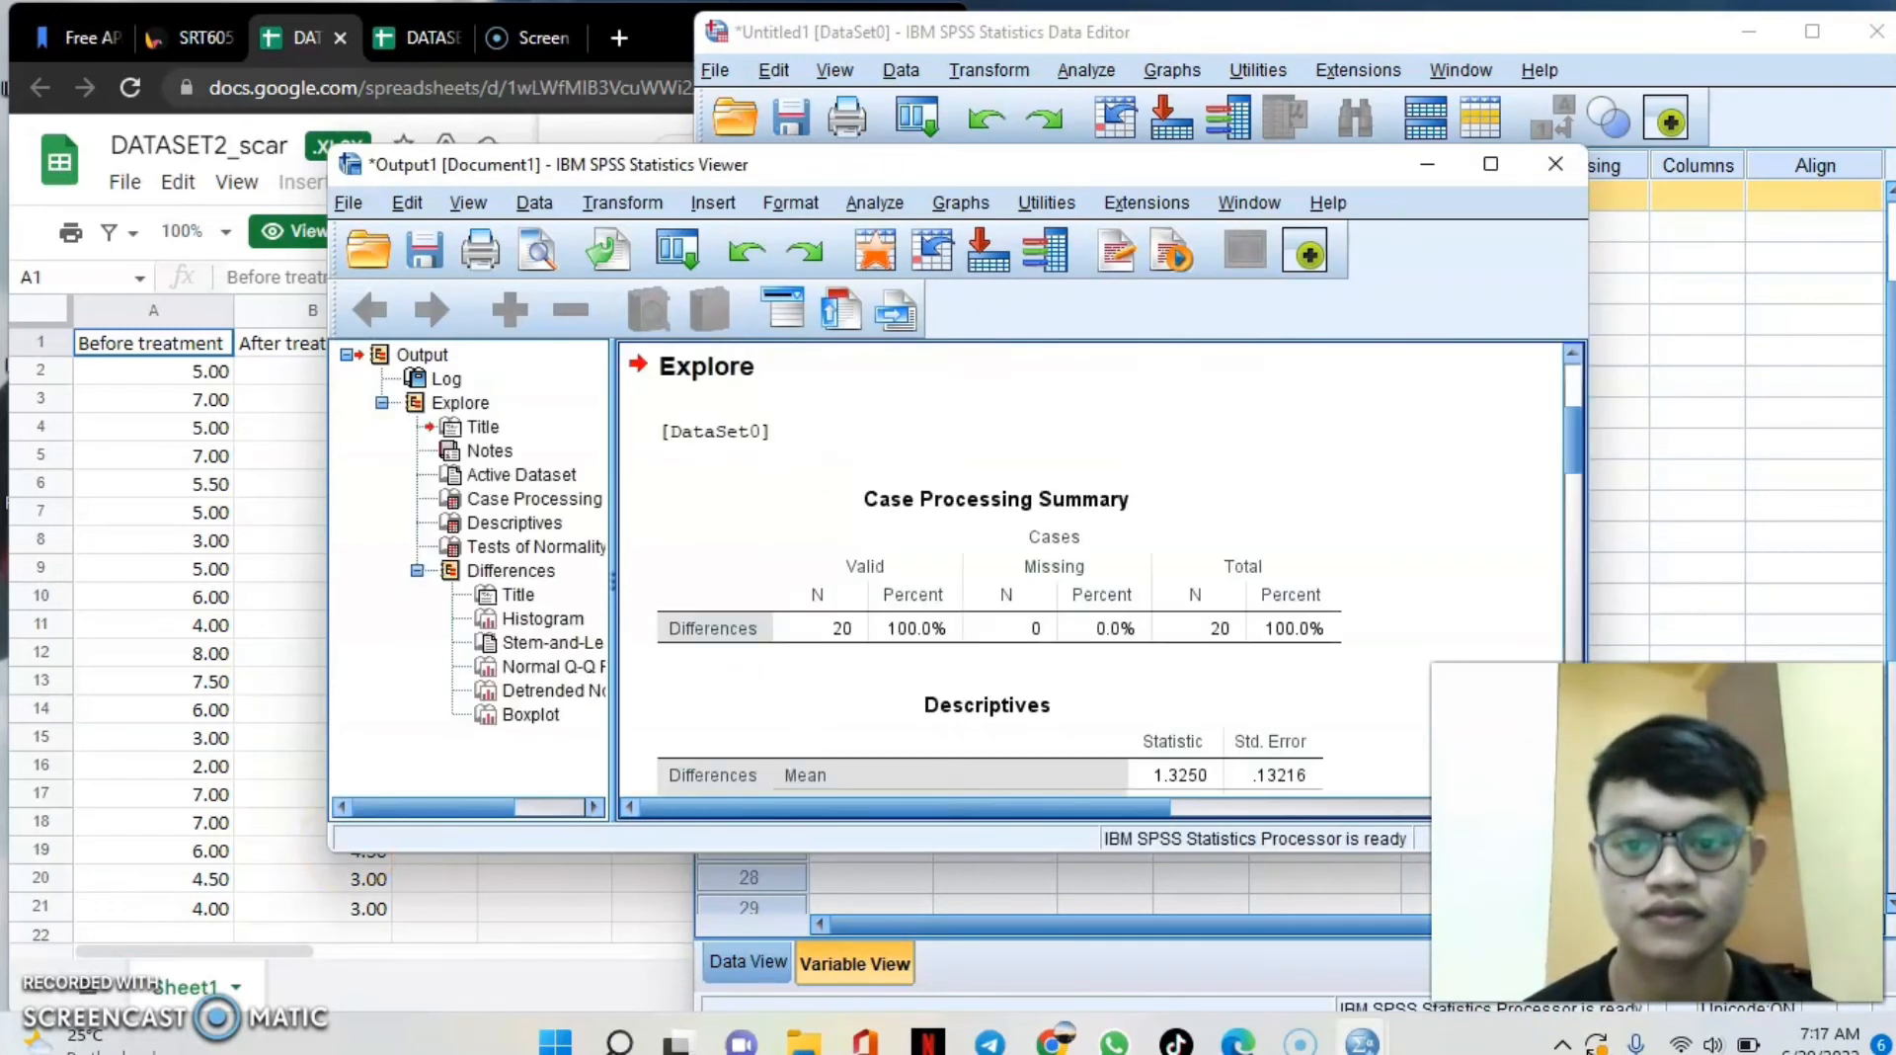
left_click(1491, 164)
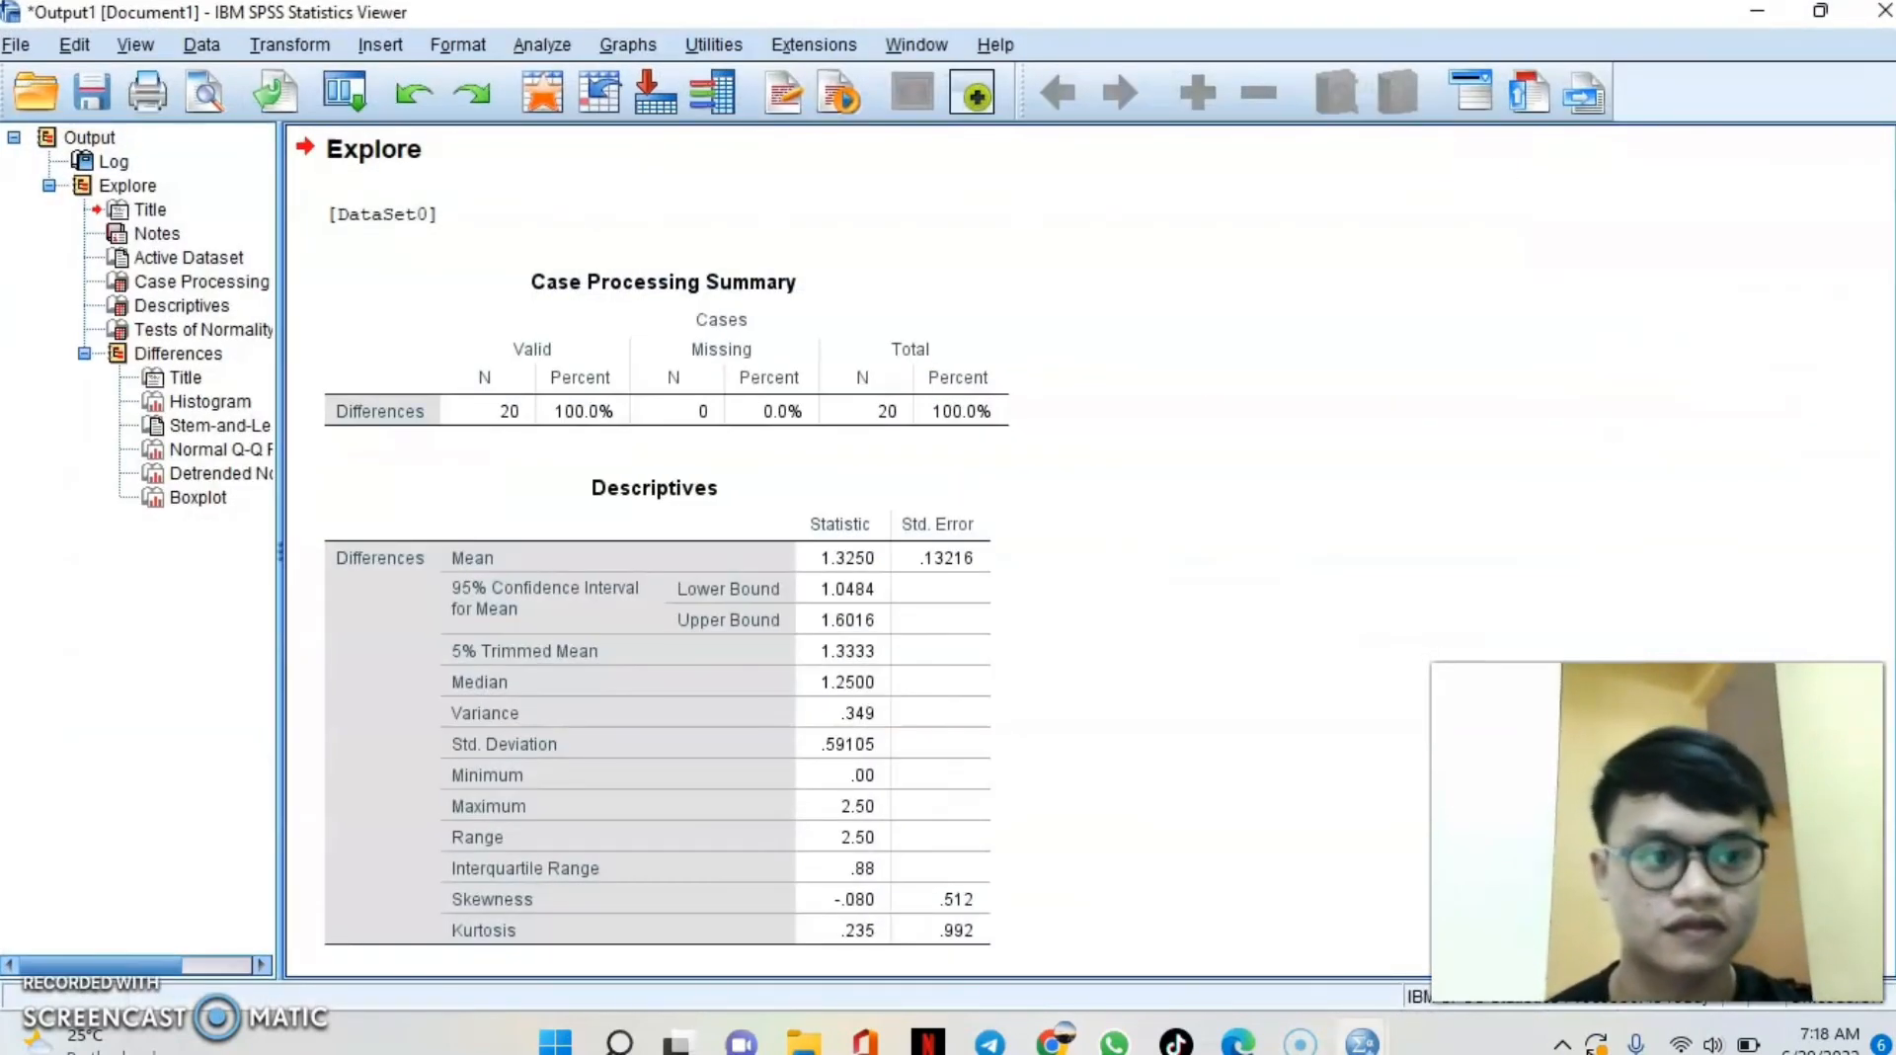
Examine the Tests of Normality table for Differences in the Explore output, including the Shapiro-Wilk significance.
scroll(652, 548, "down", 10)
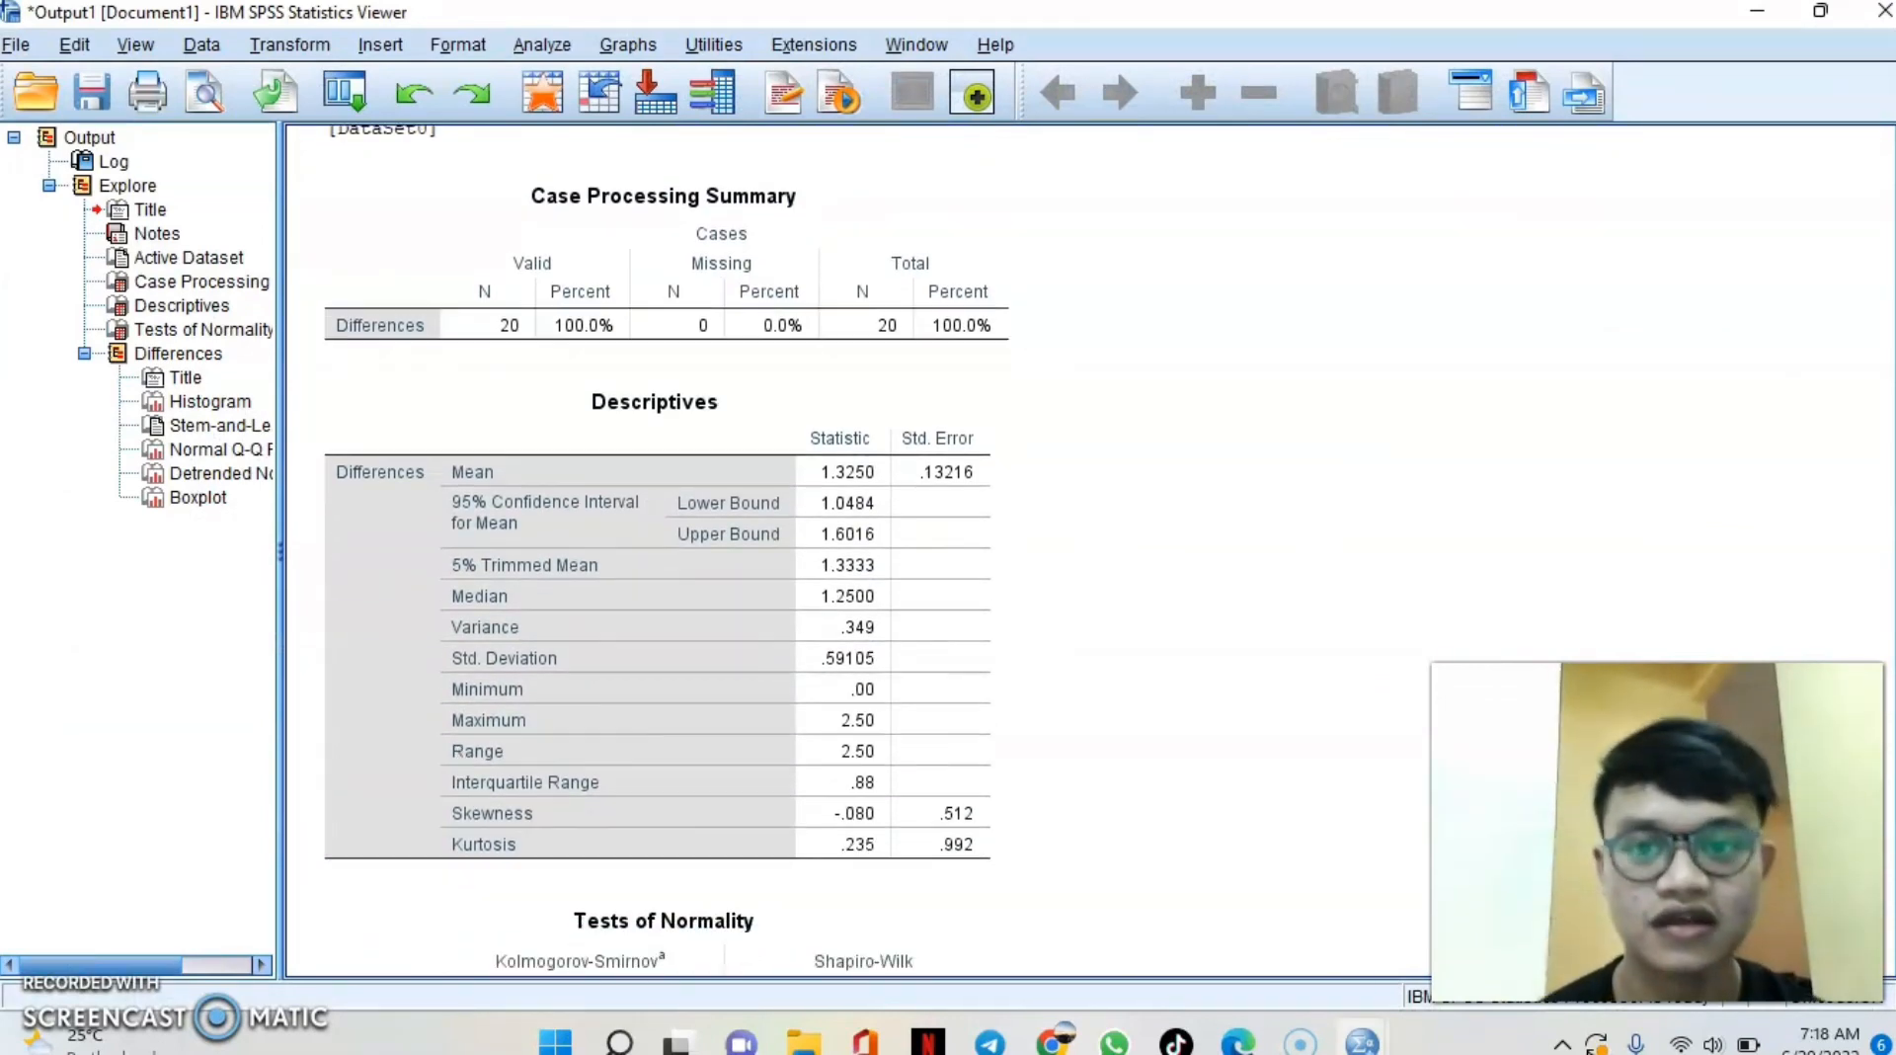
scroll(652, 548, "down", 4)
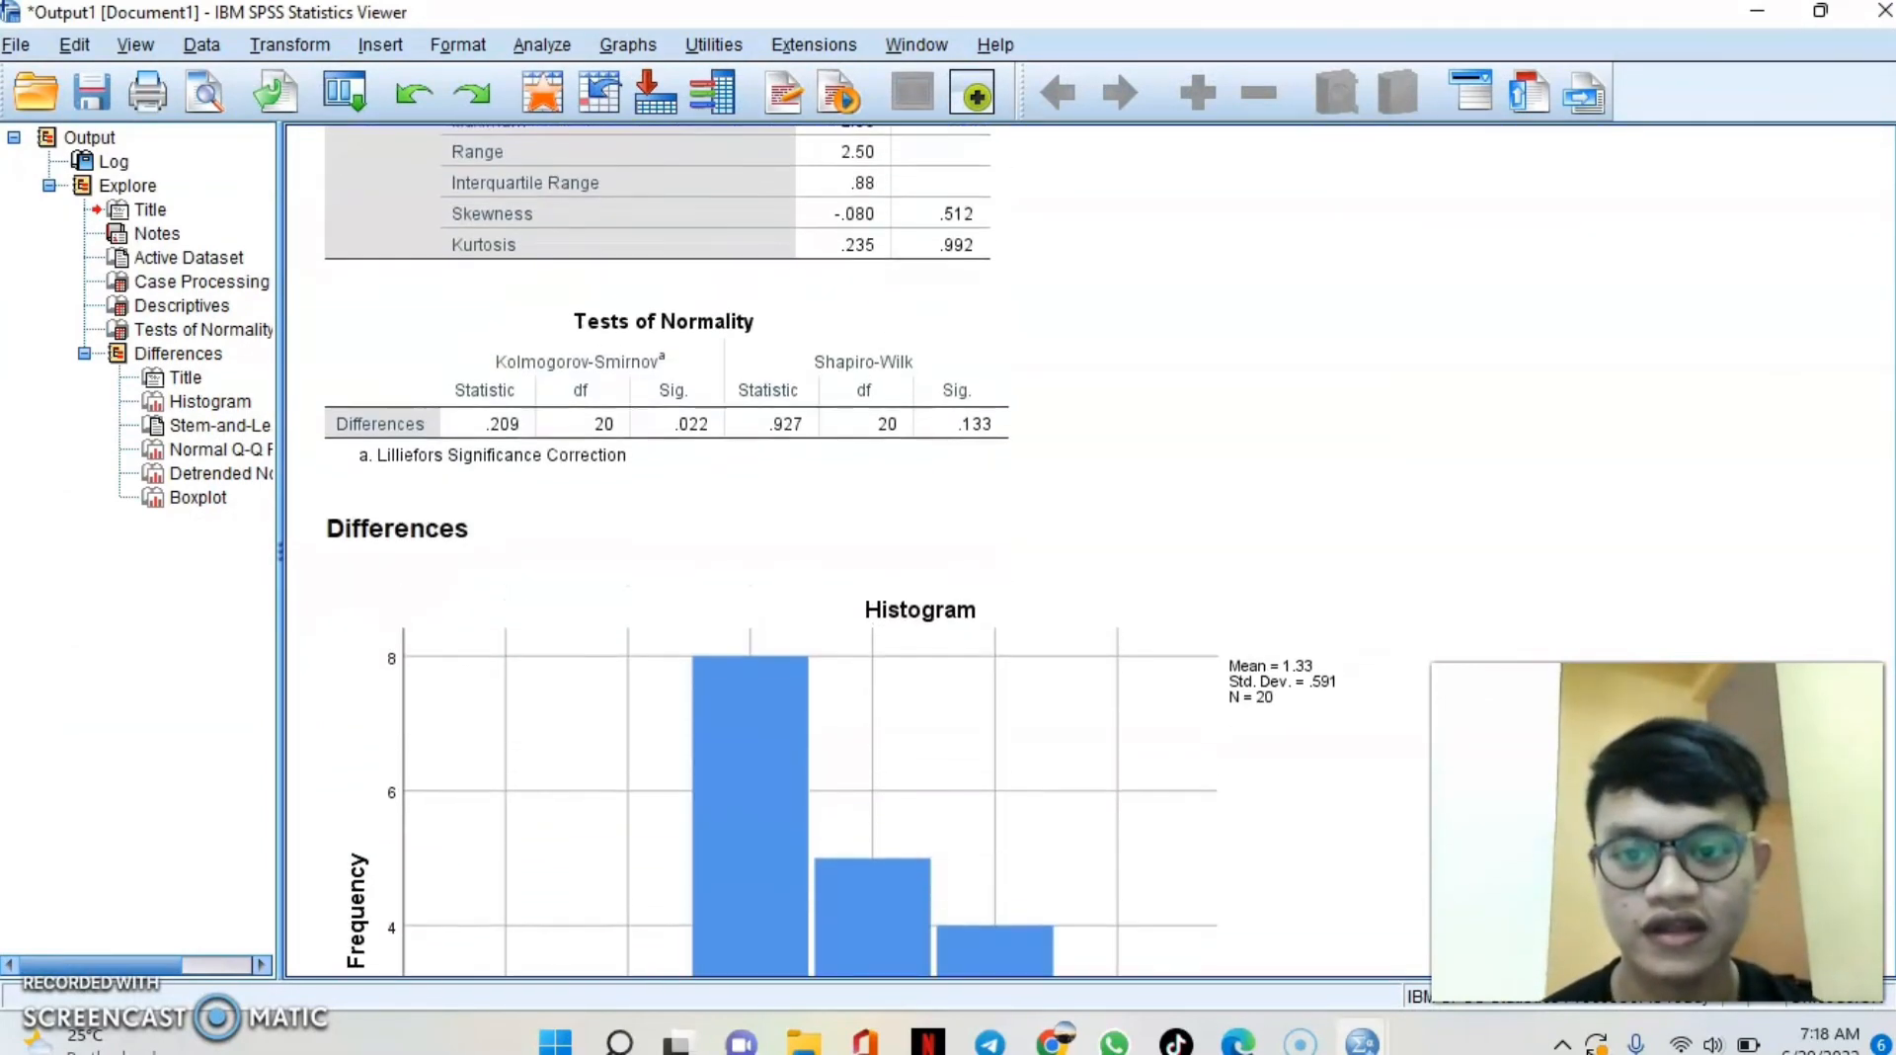
left_click(954, 356)
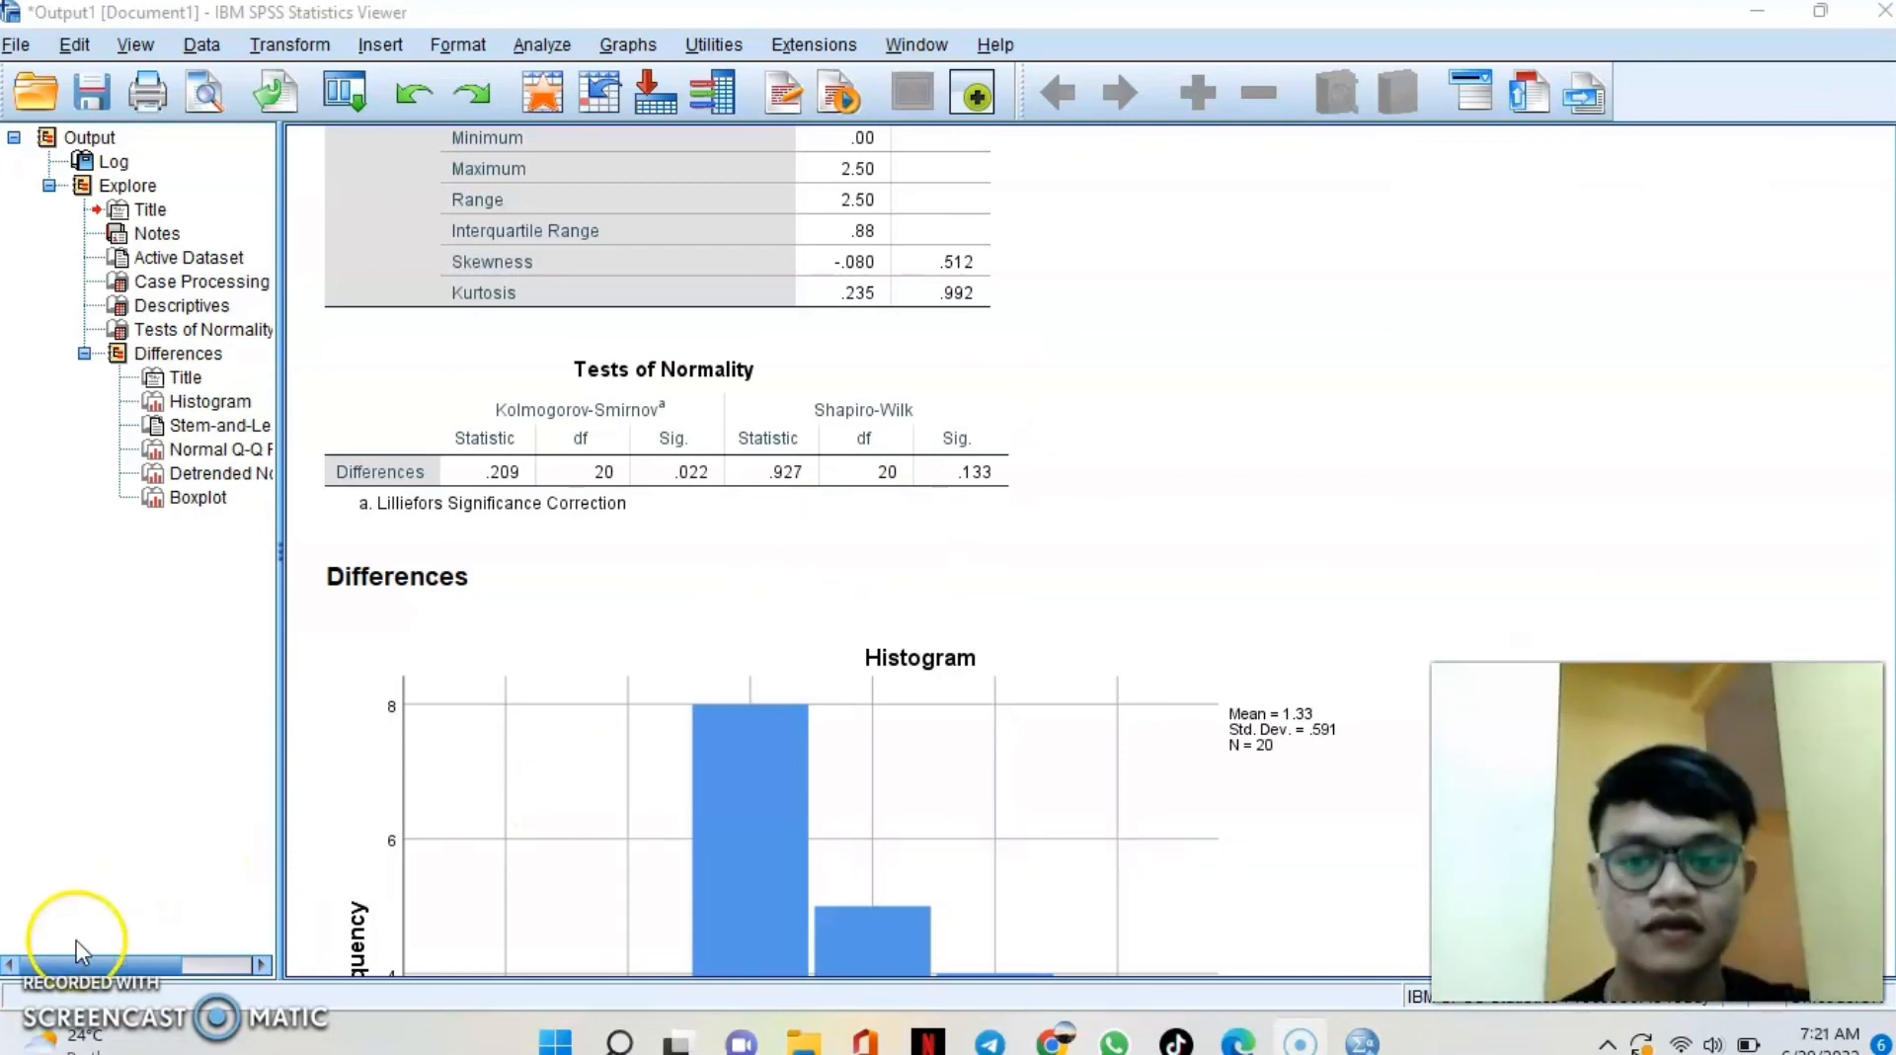
left_click(901, 707)
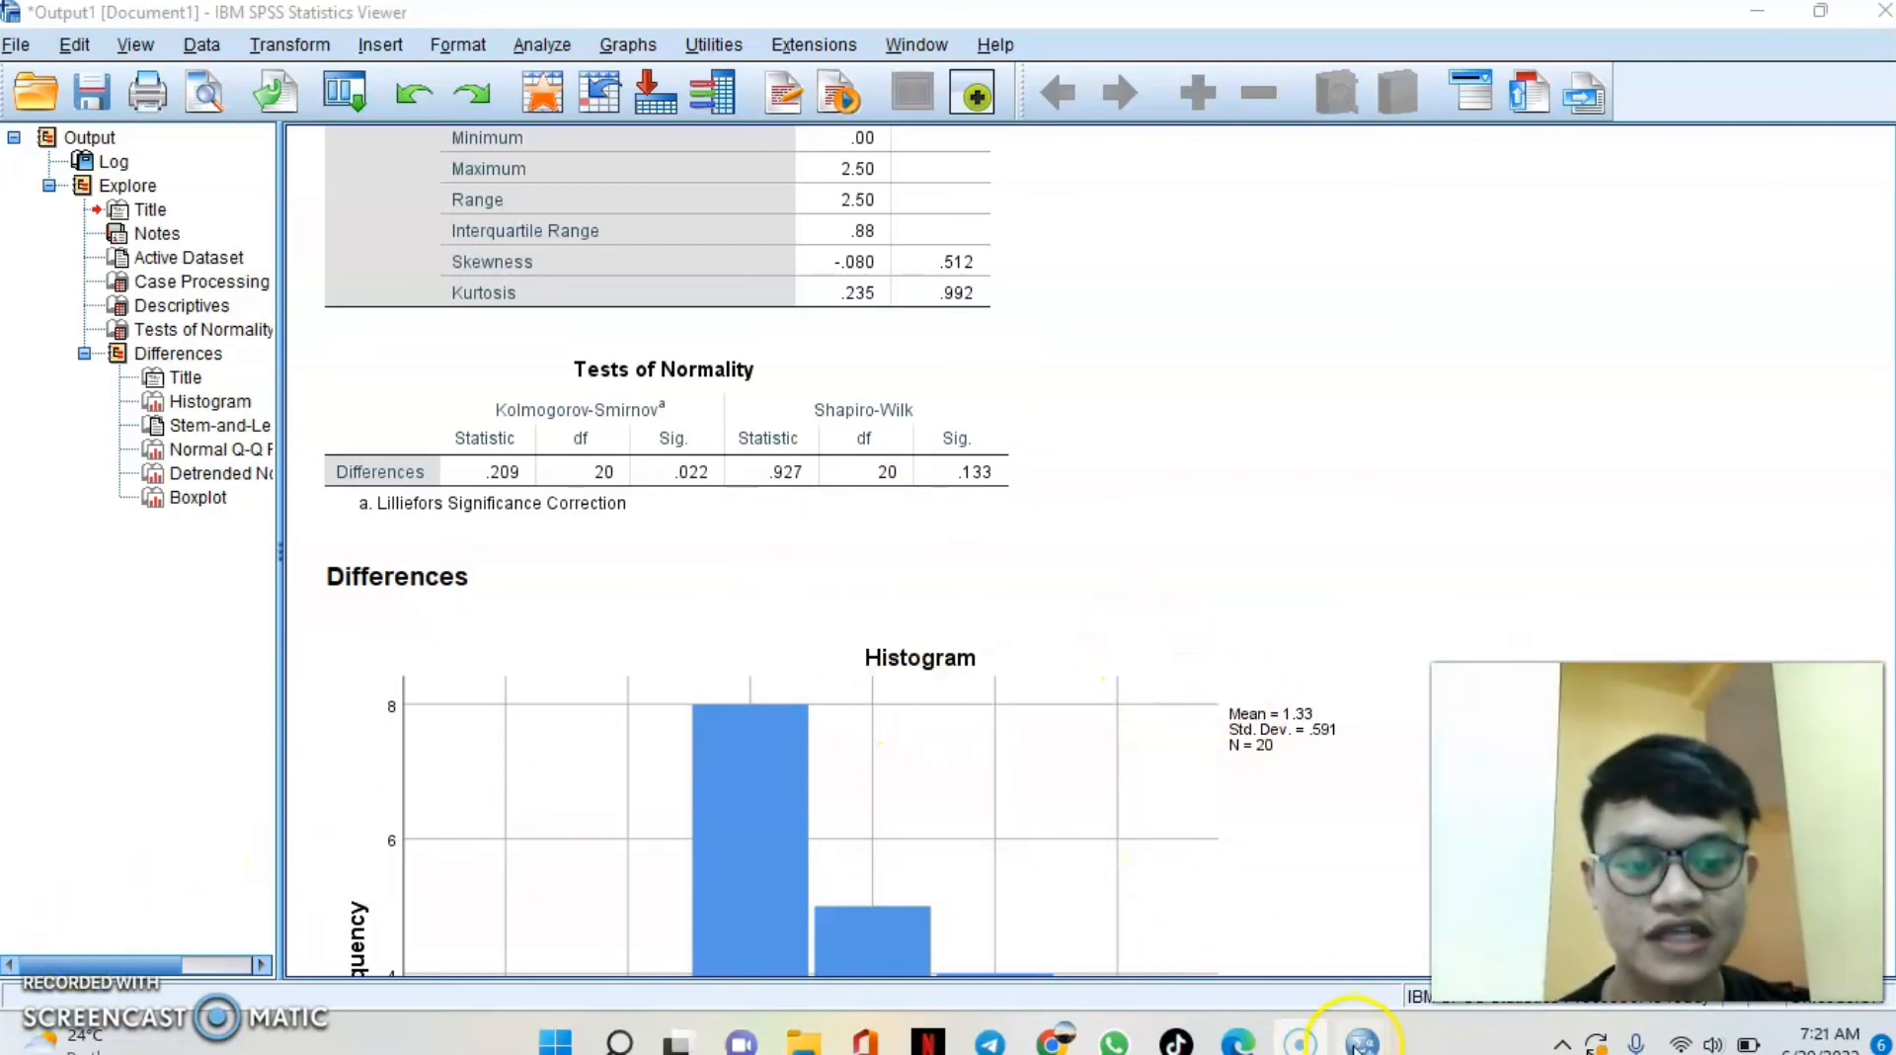
Return to the dataset and set up a Paired-Samples T Test with before_treatment as Variable1 and after_treatment as Variable2.
mouse_move(1361, 1037)
left_click(1321, 916)
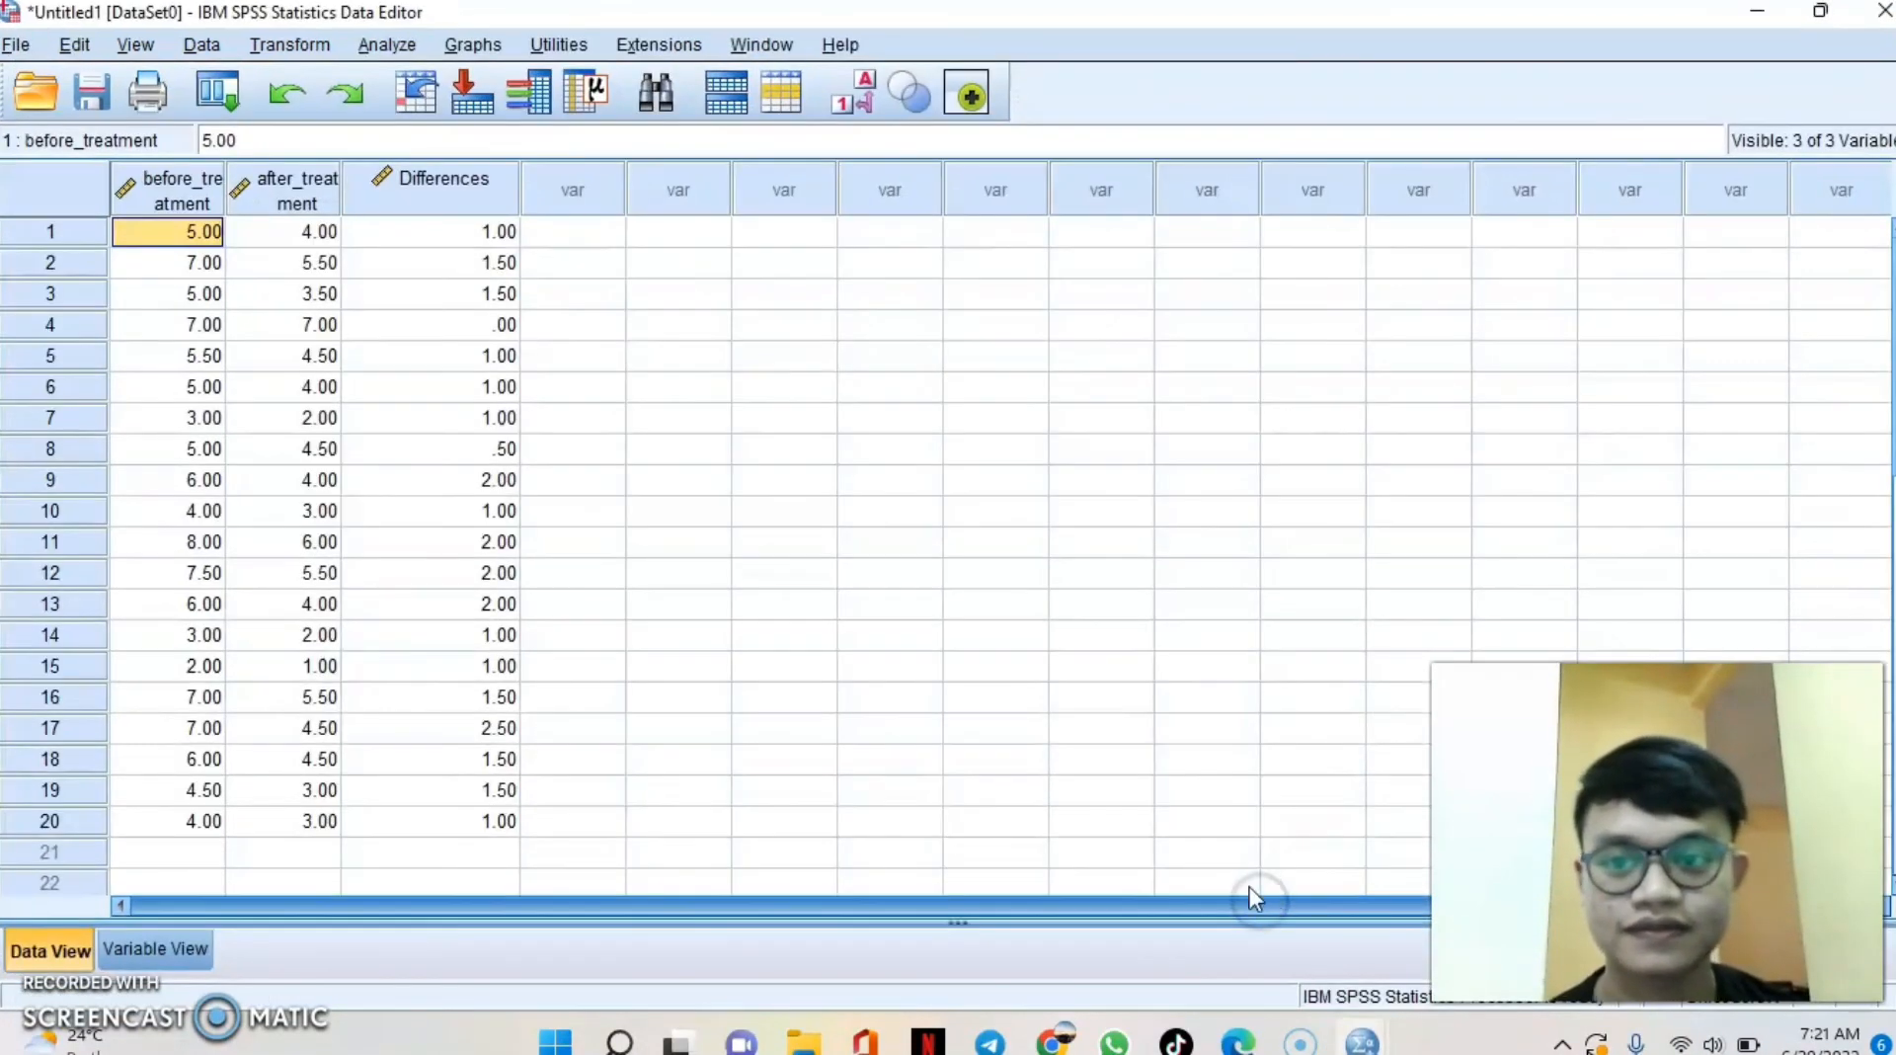
left_click(373, 52)
left_click(508, 257)
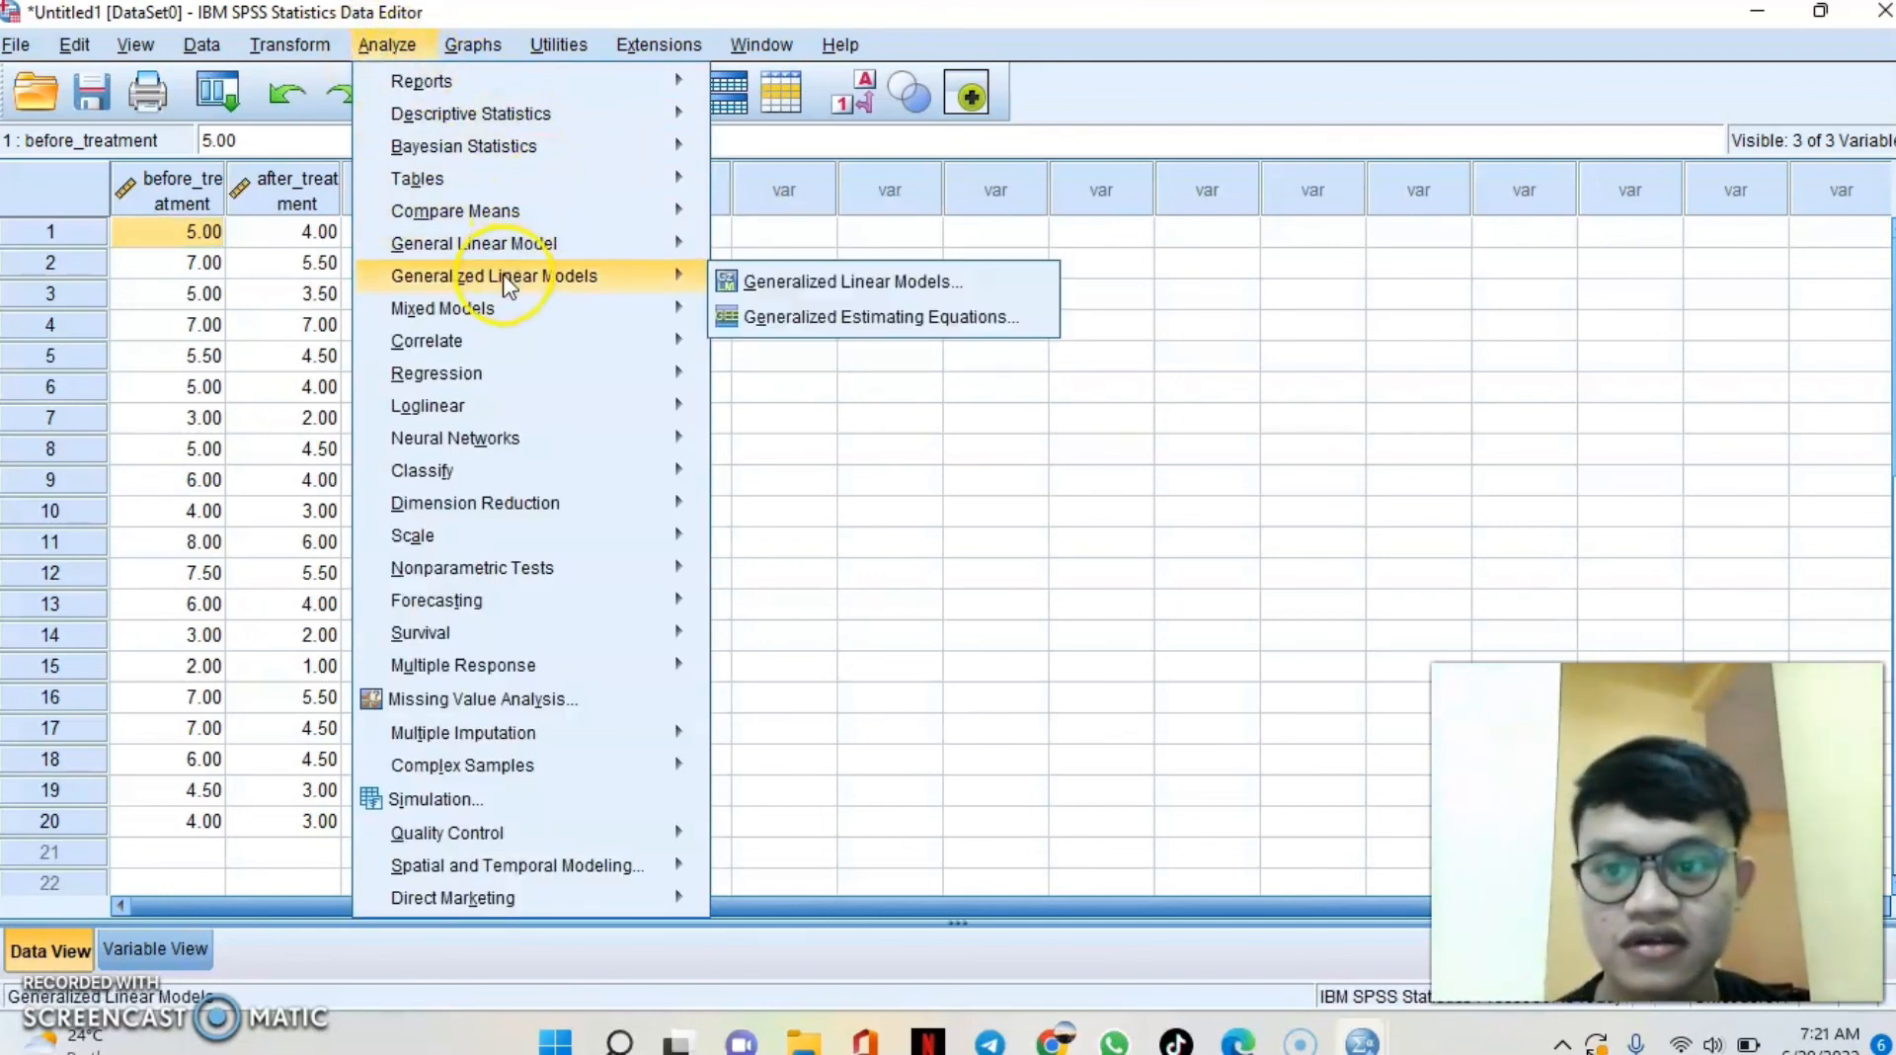
left_click(501, 213)
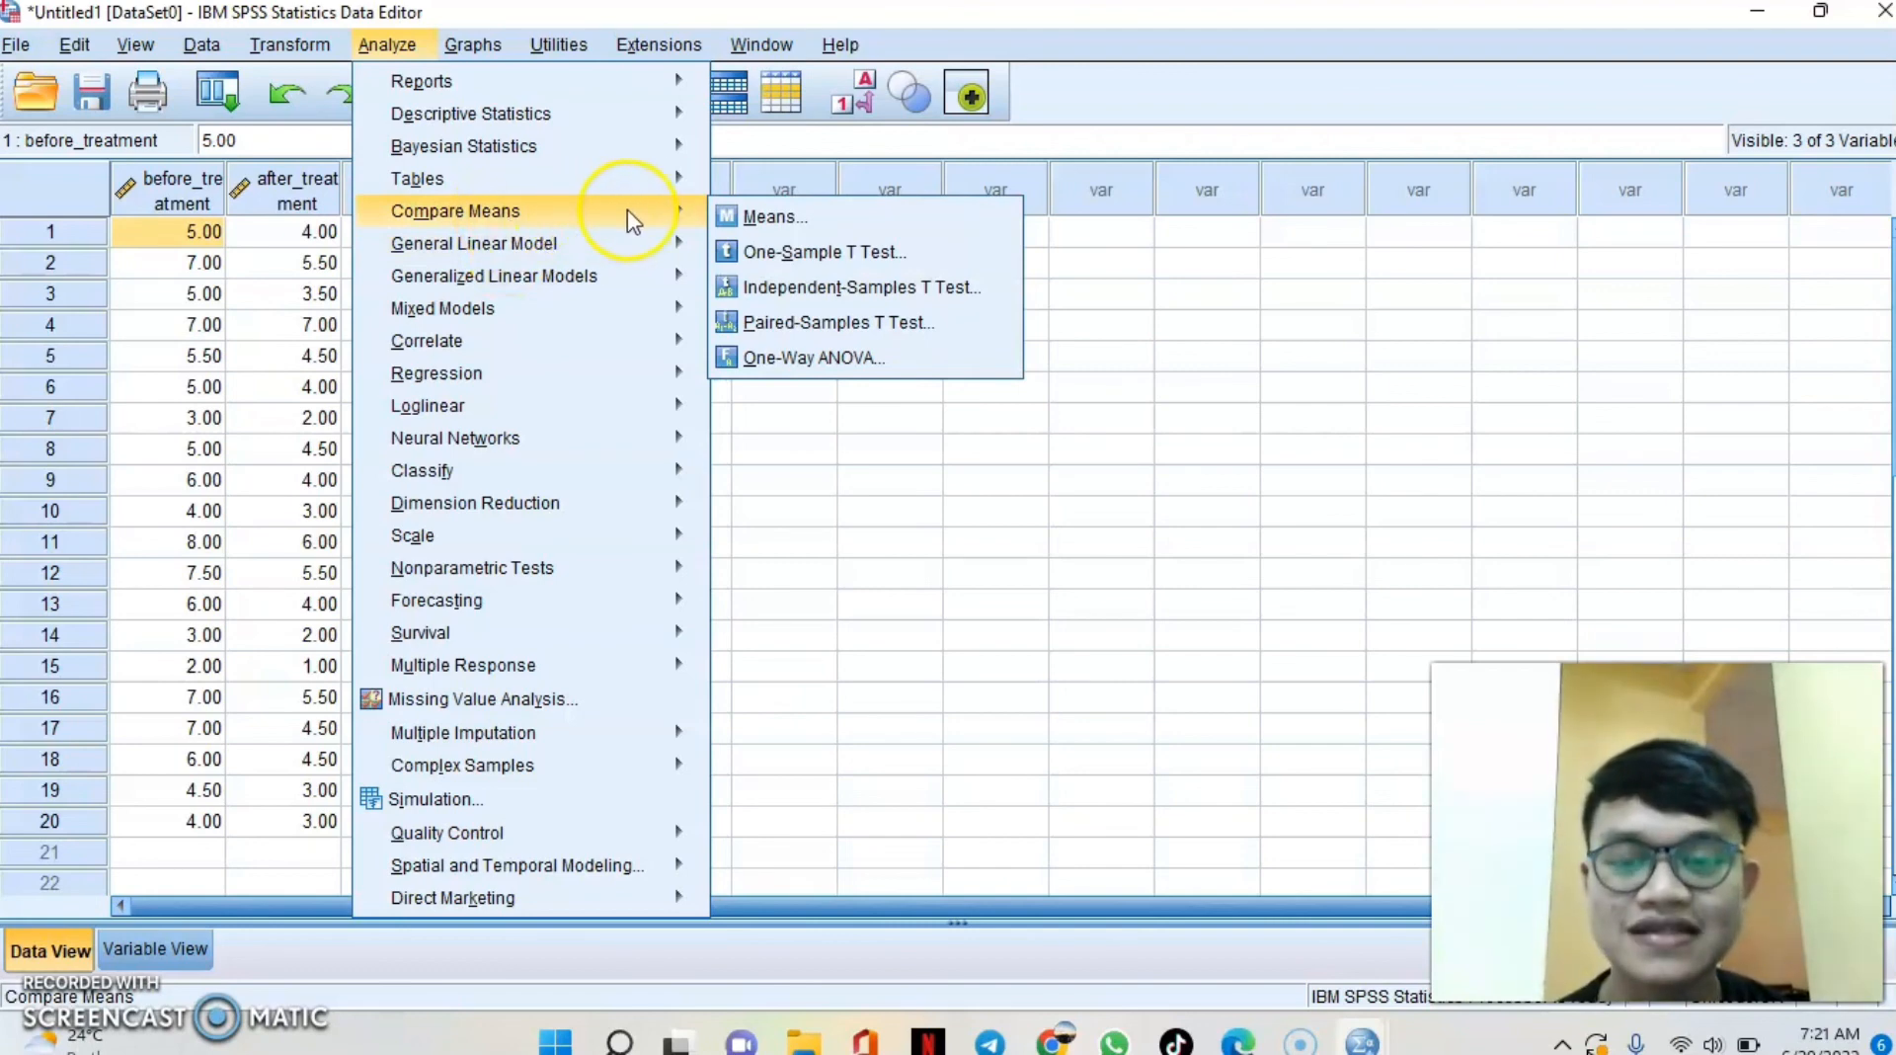
left_click(811, 326)
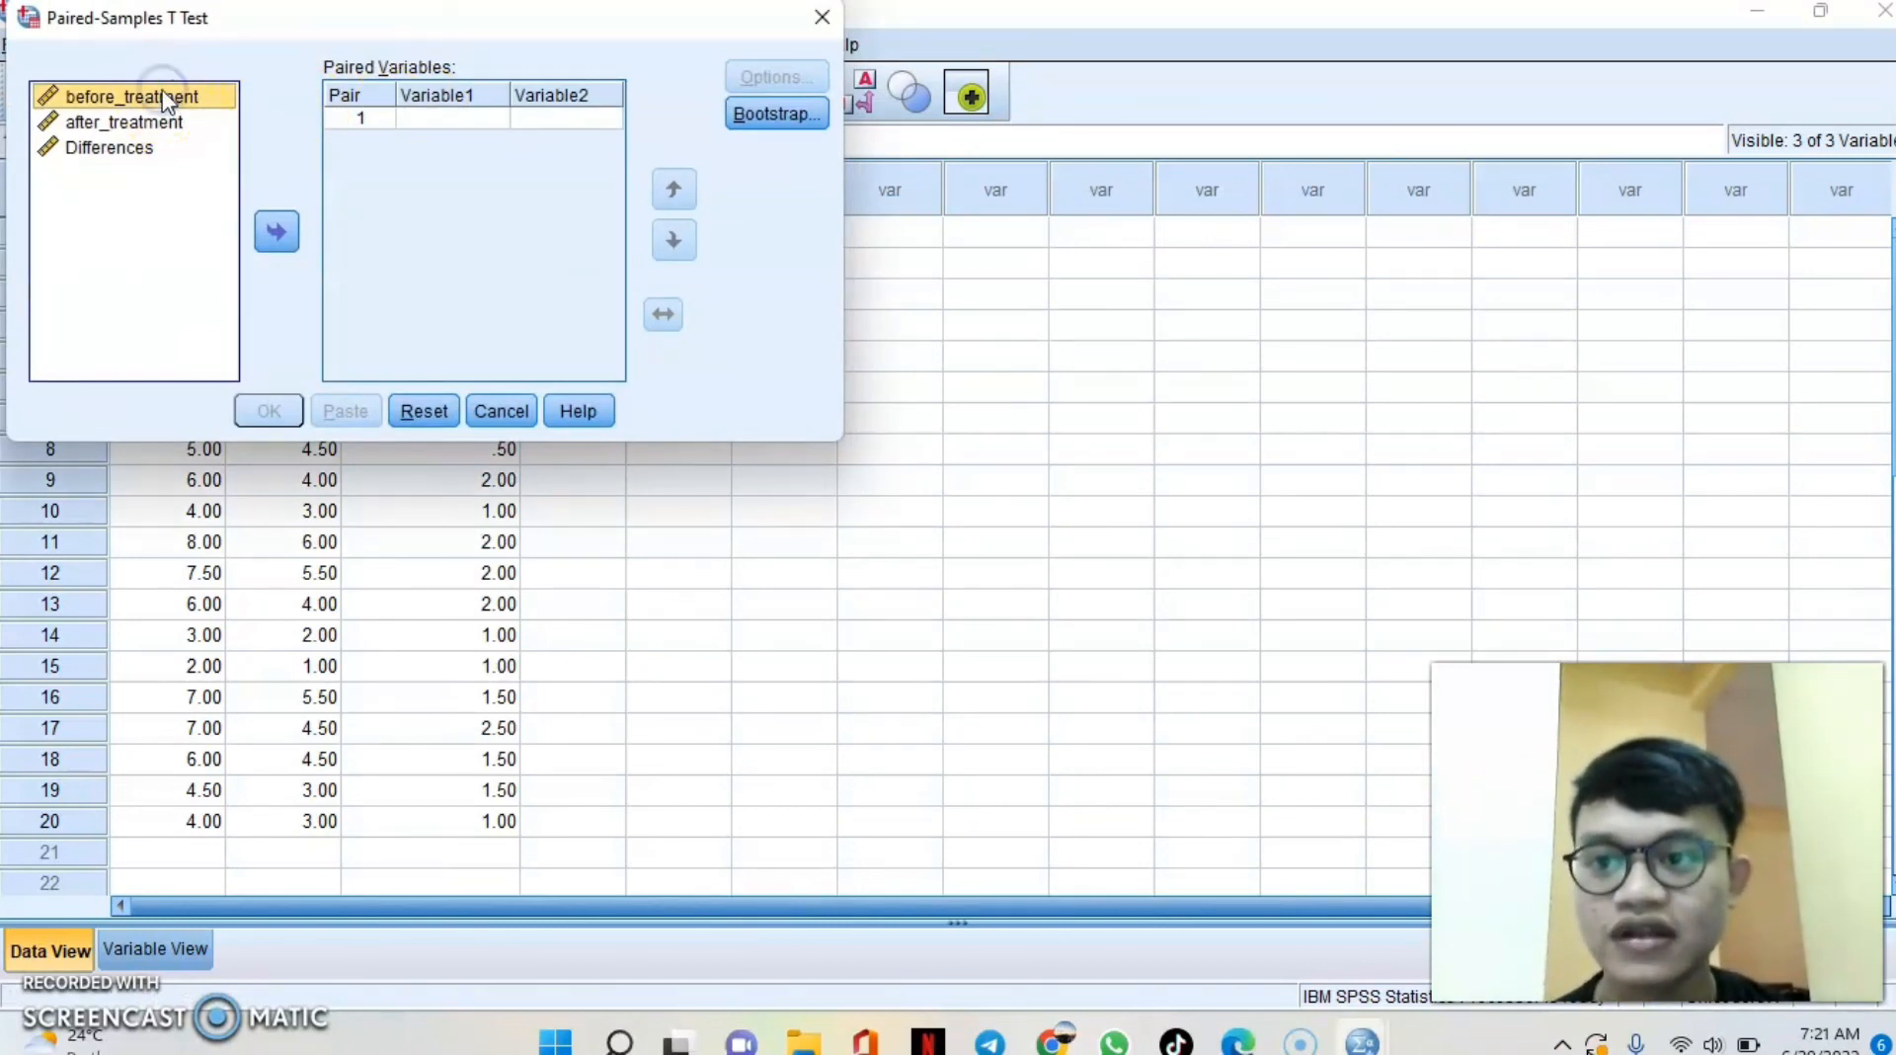
left_click(277, 231)
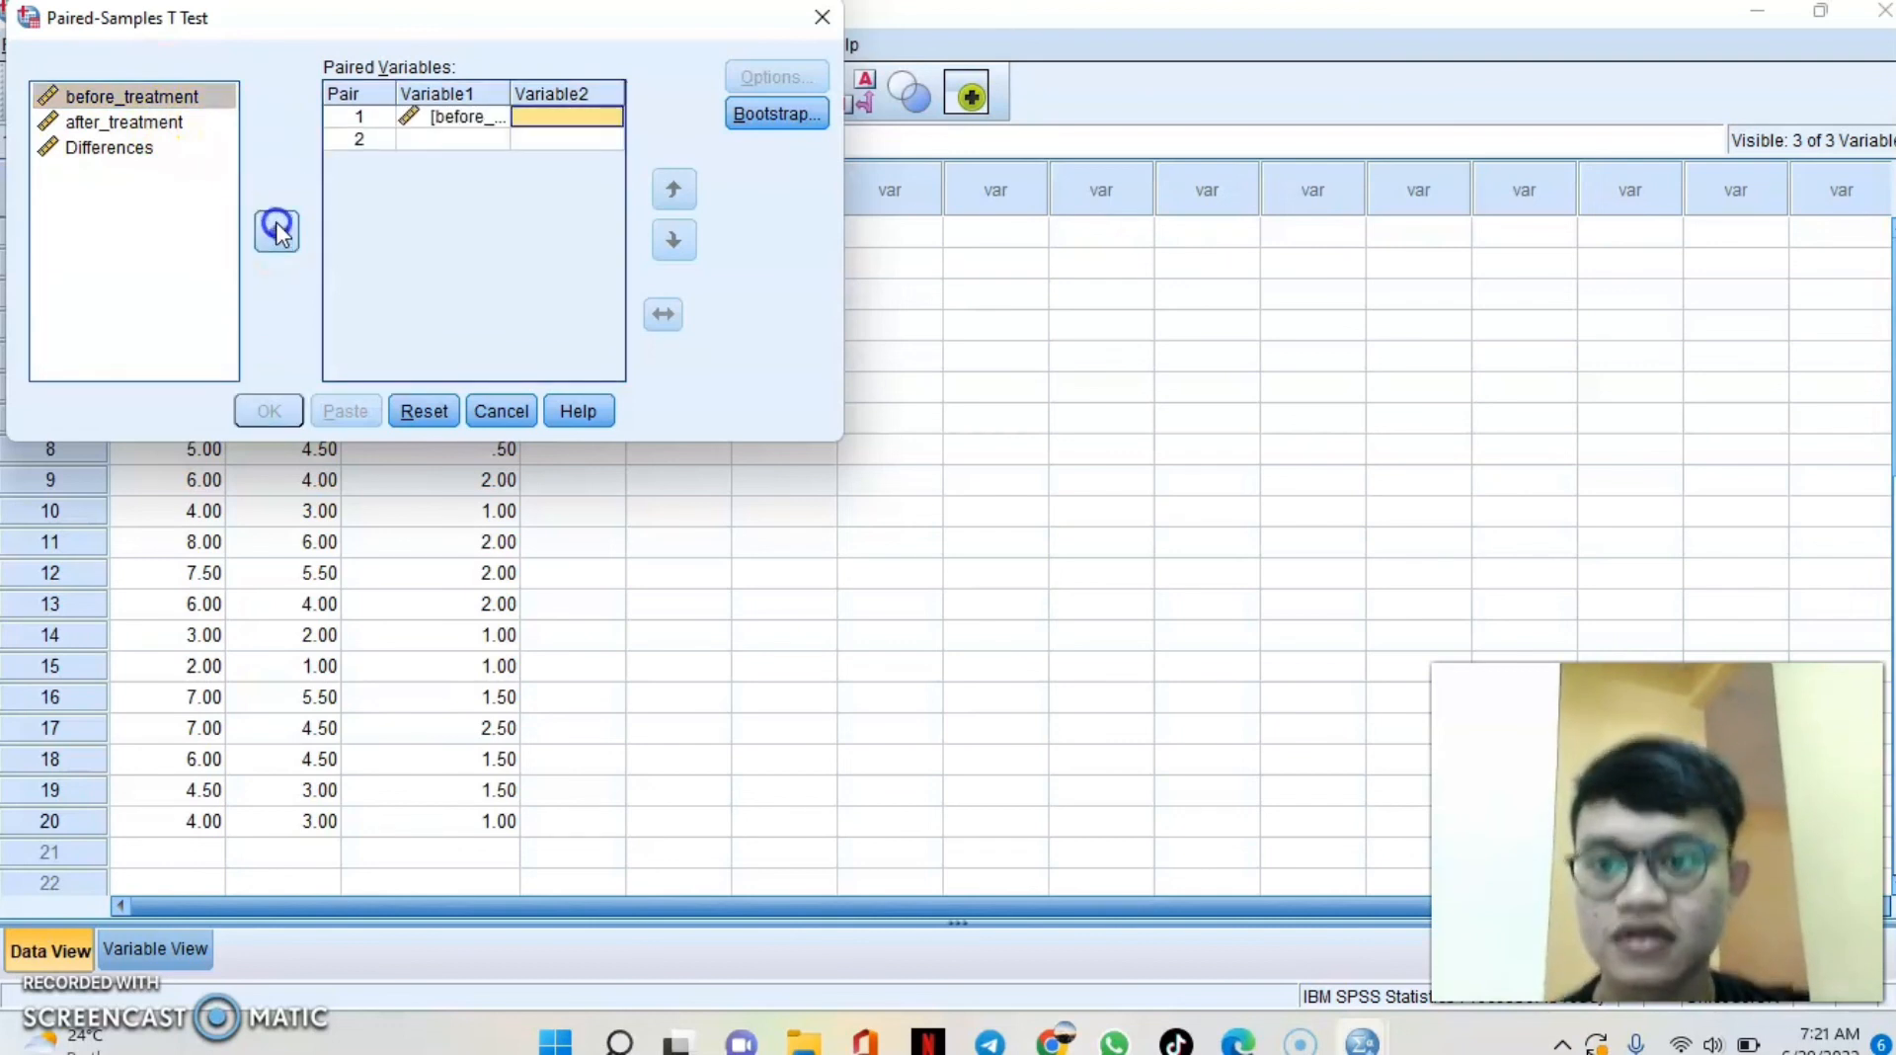
left_click(127, 122)
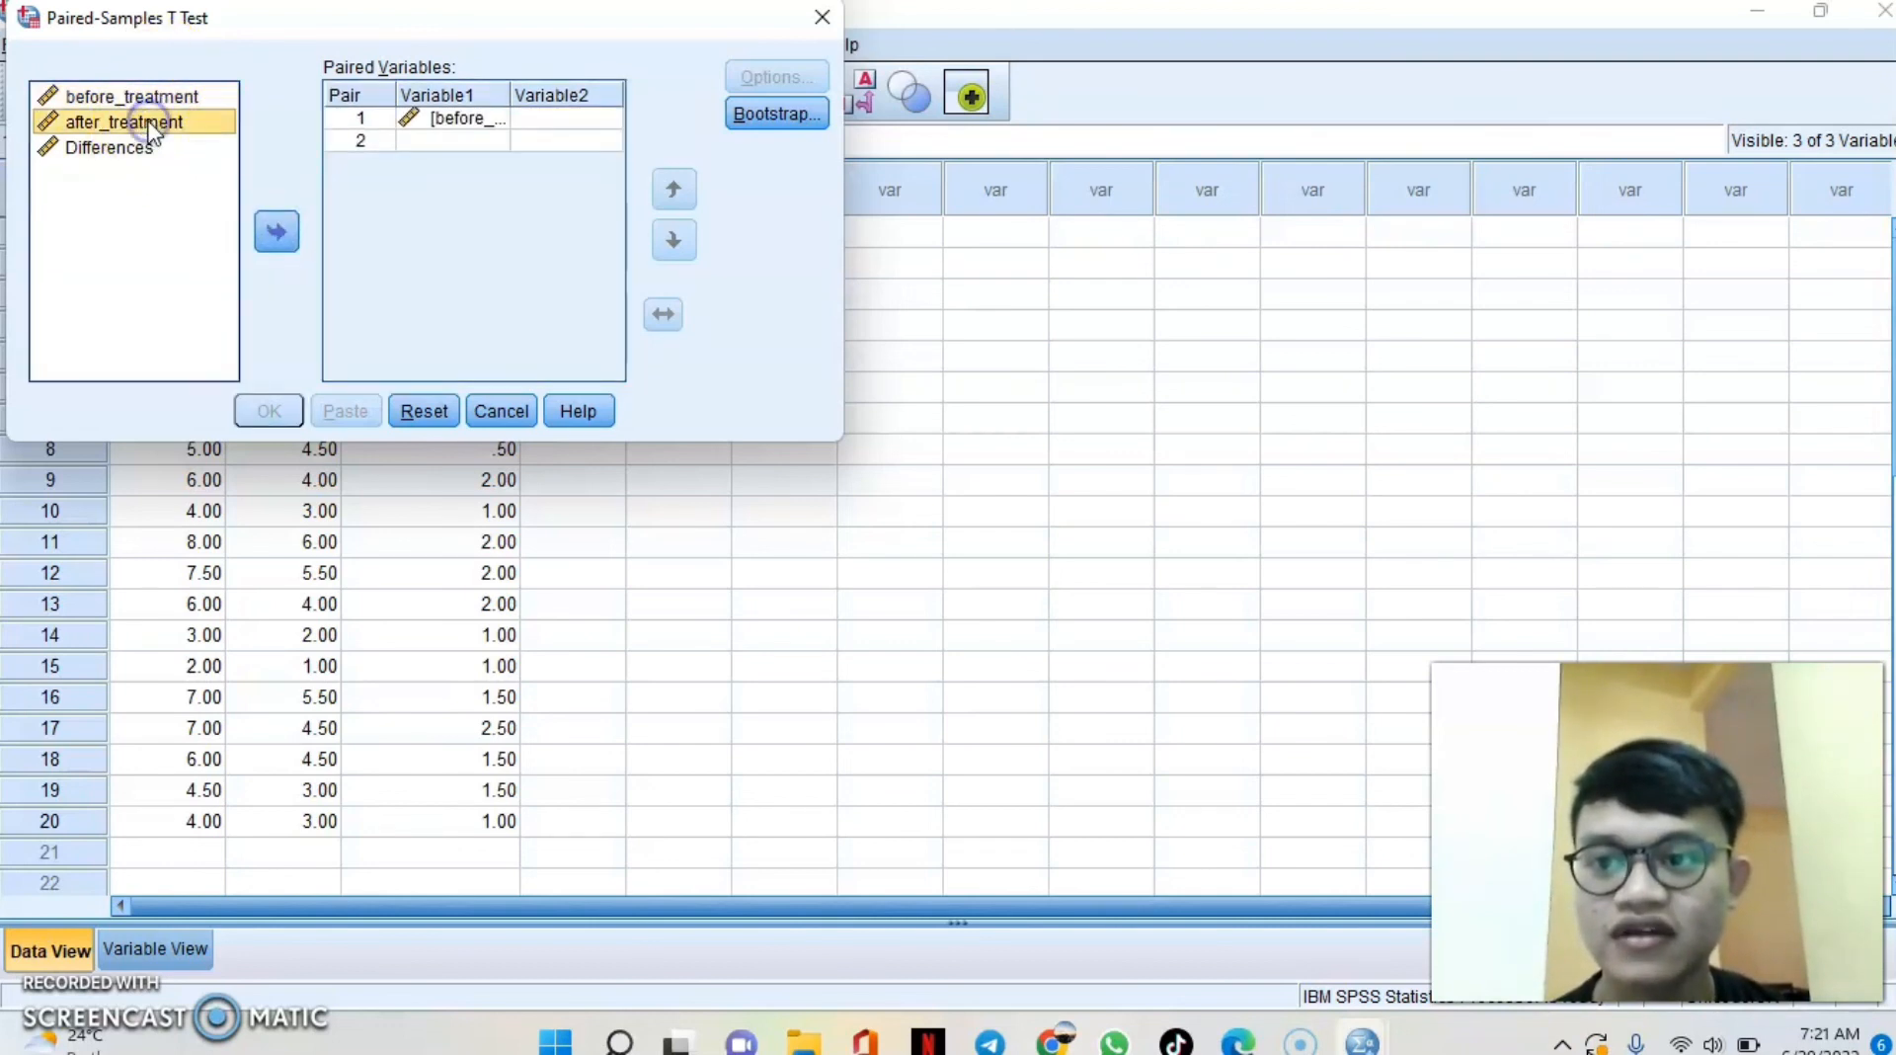
left_click(280, 237)
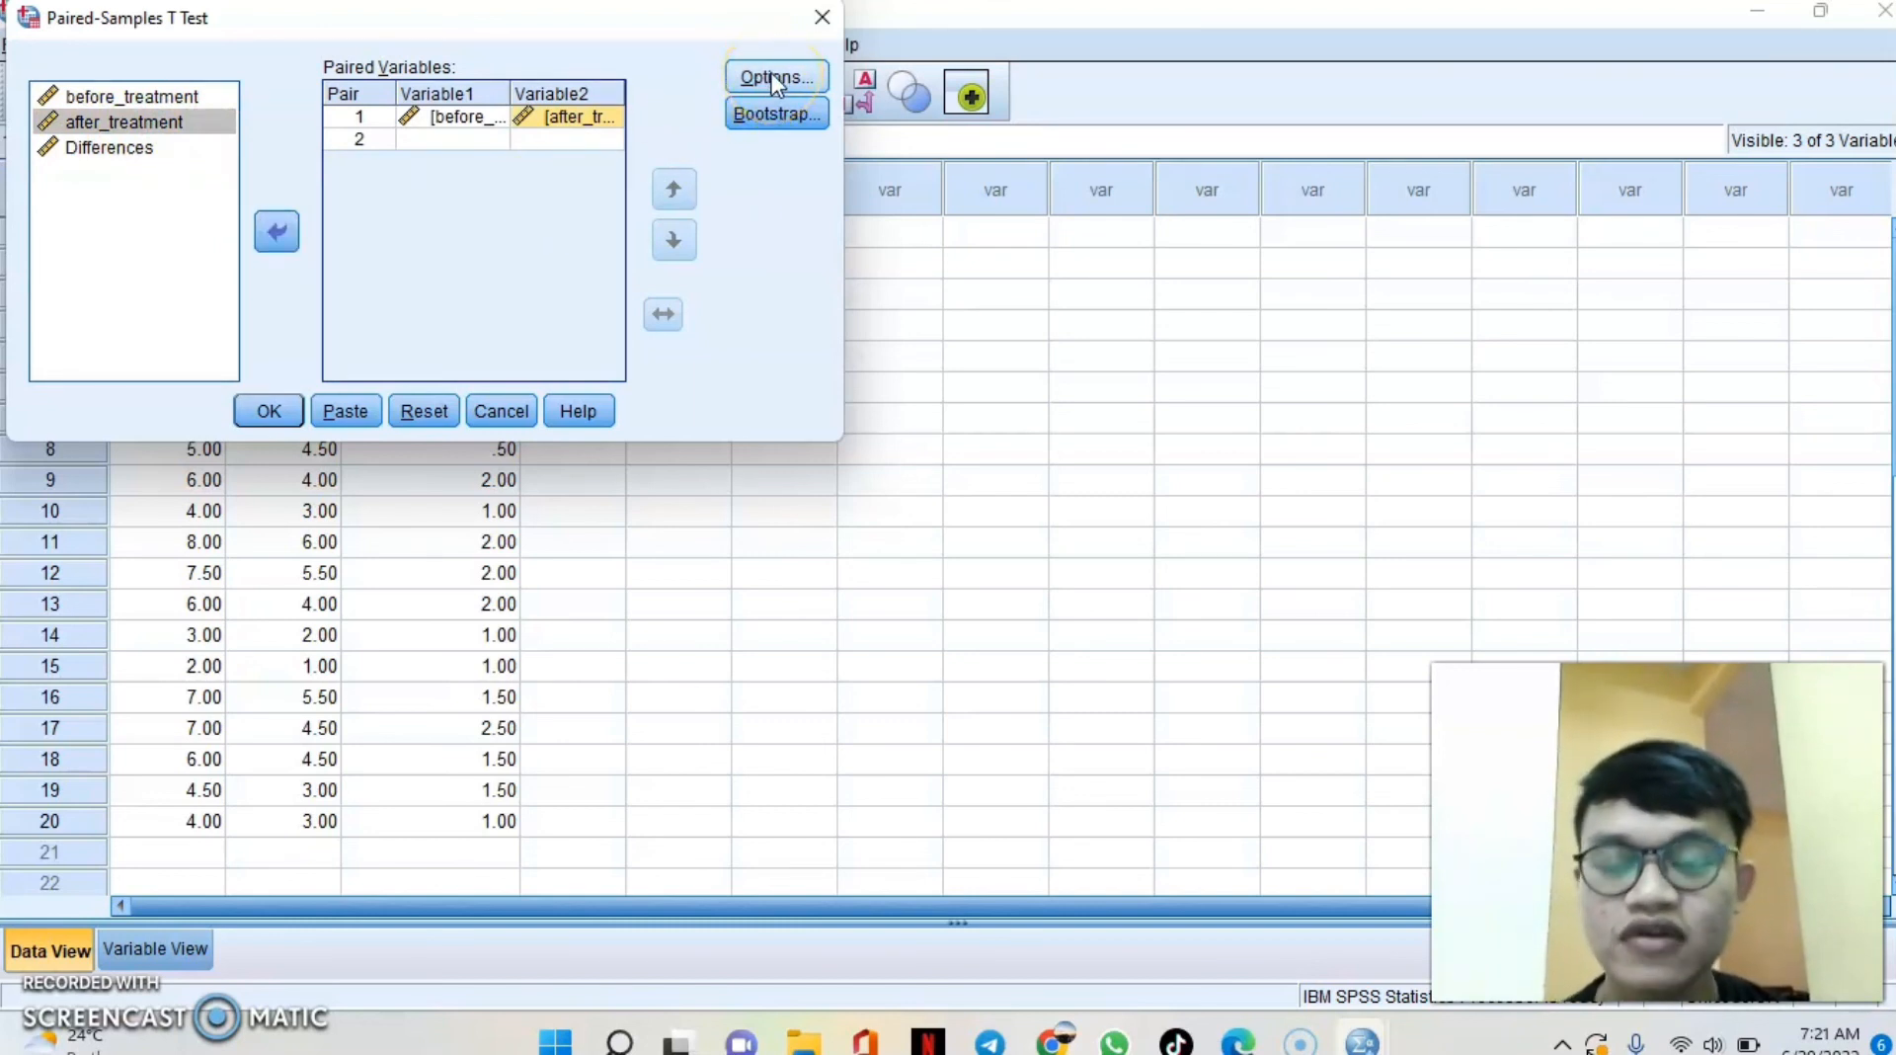
Keep the 95% confidence interval and analysis-by-analysis exclusion of missing cases, and run the paired-samples t test.
left_click(798, 77)
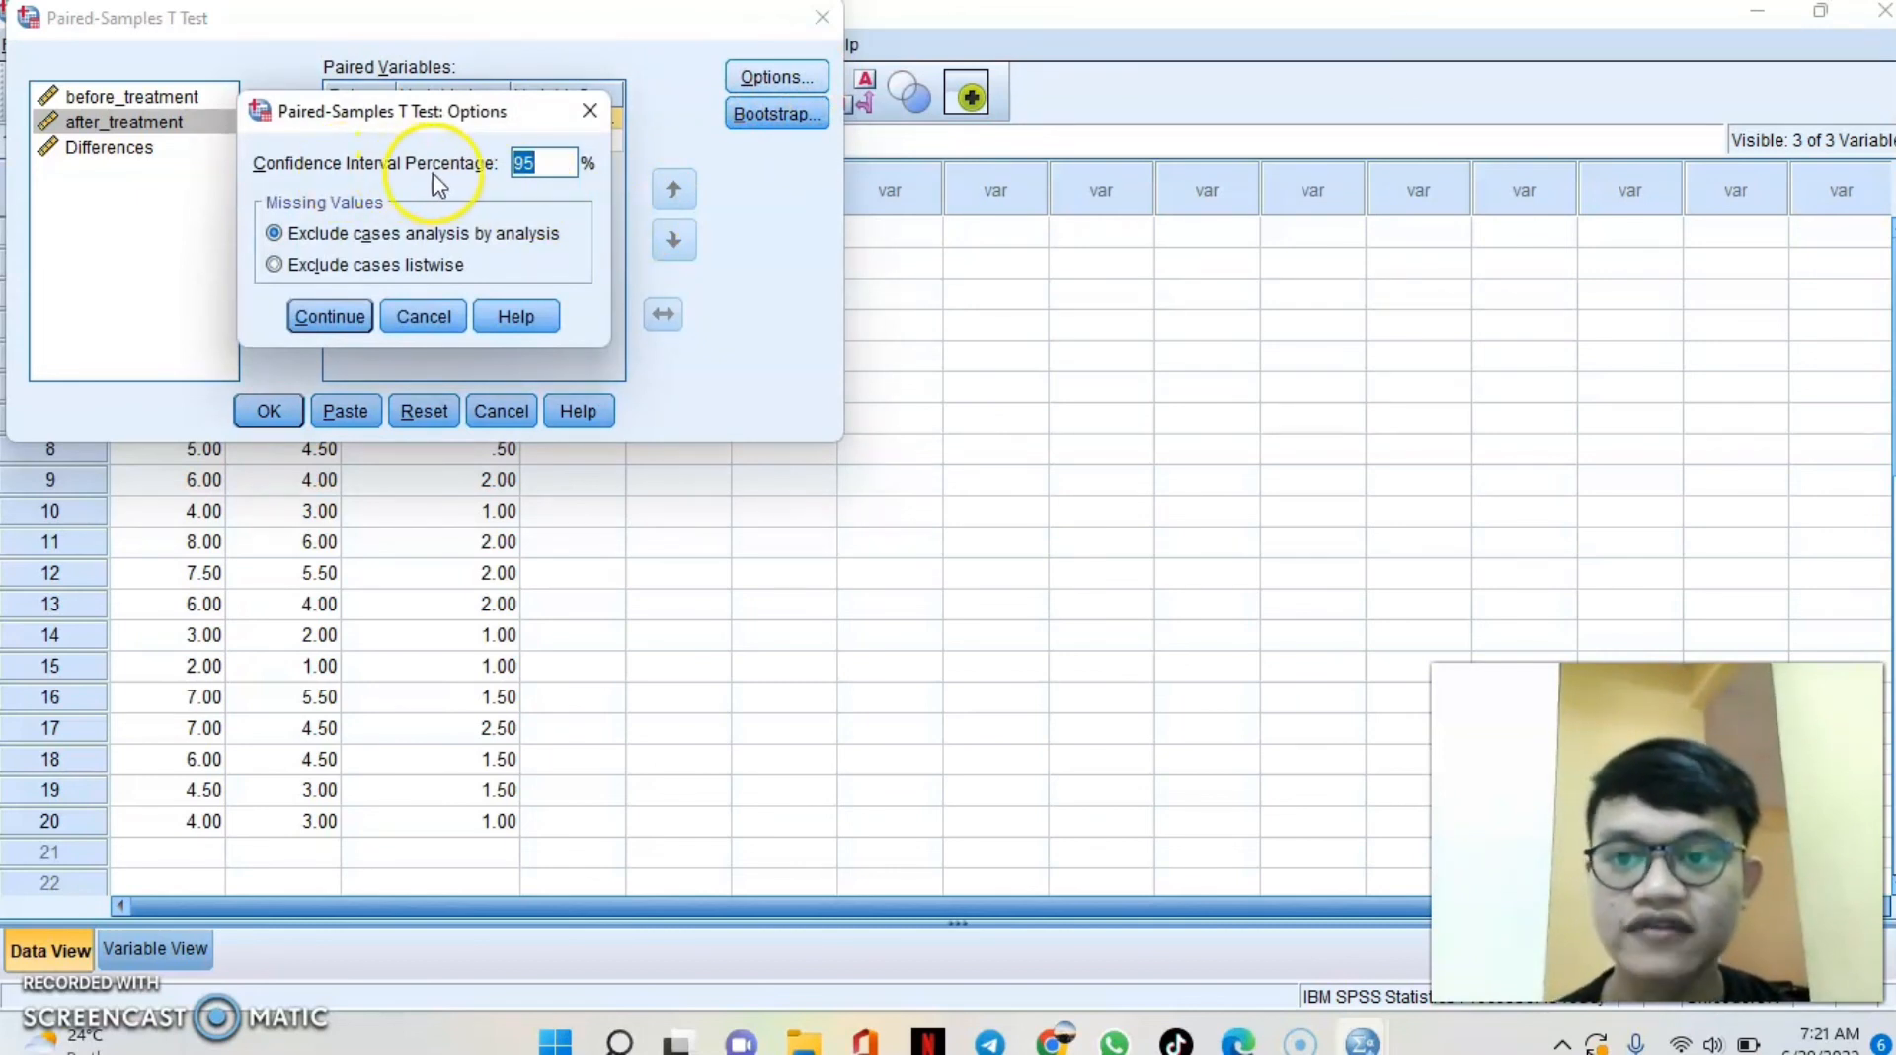
left_click(334, 314)
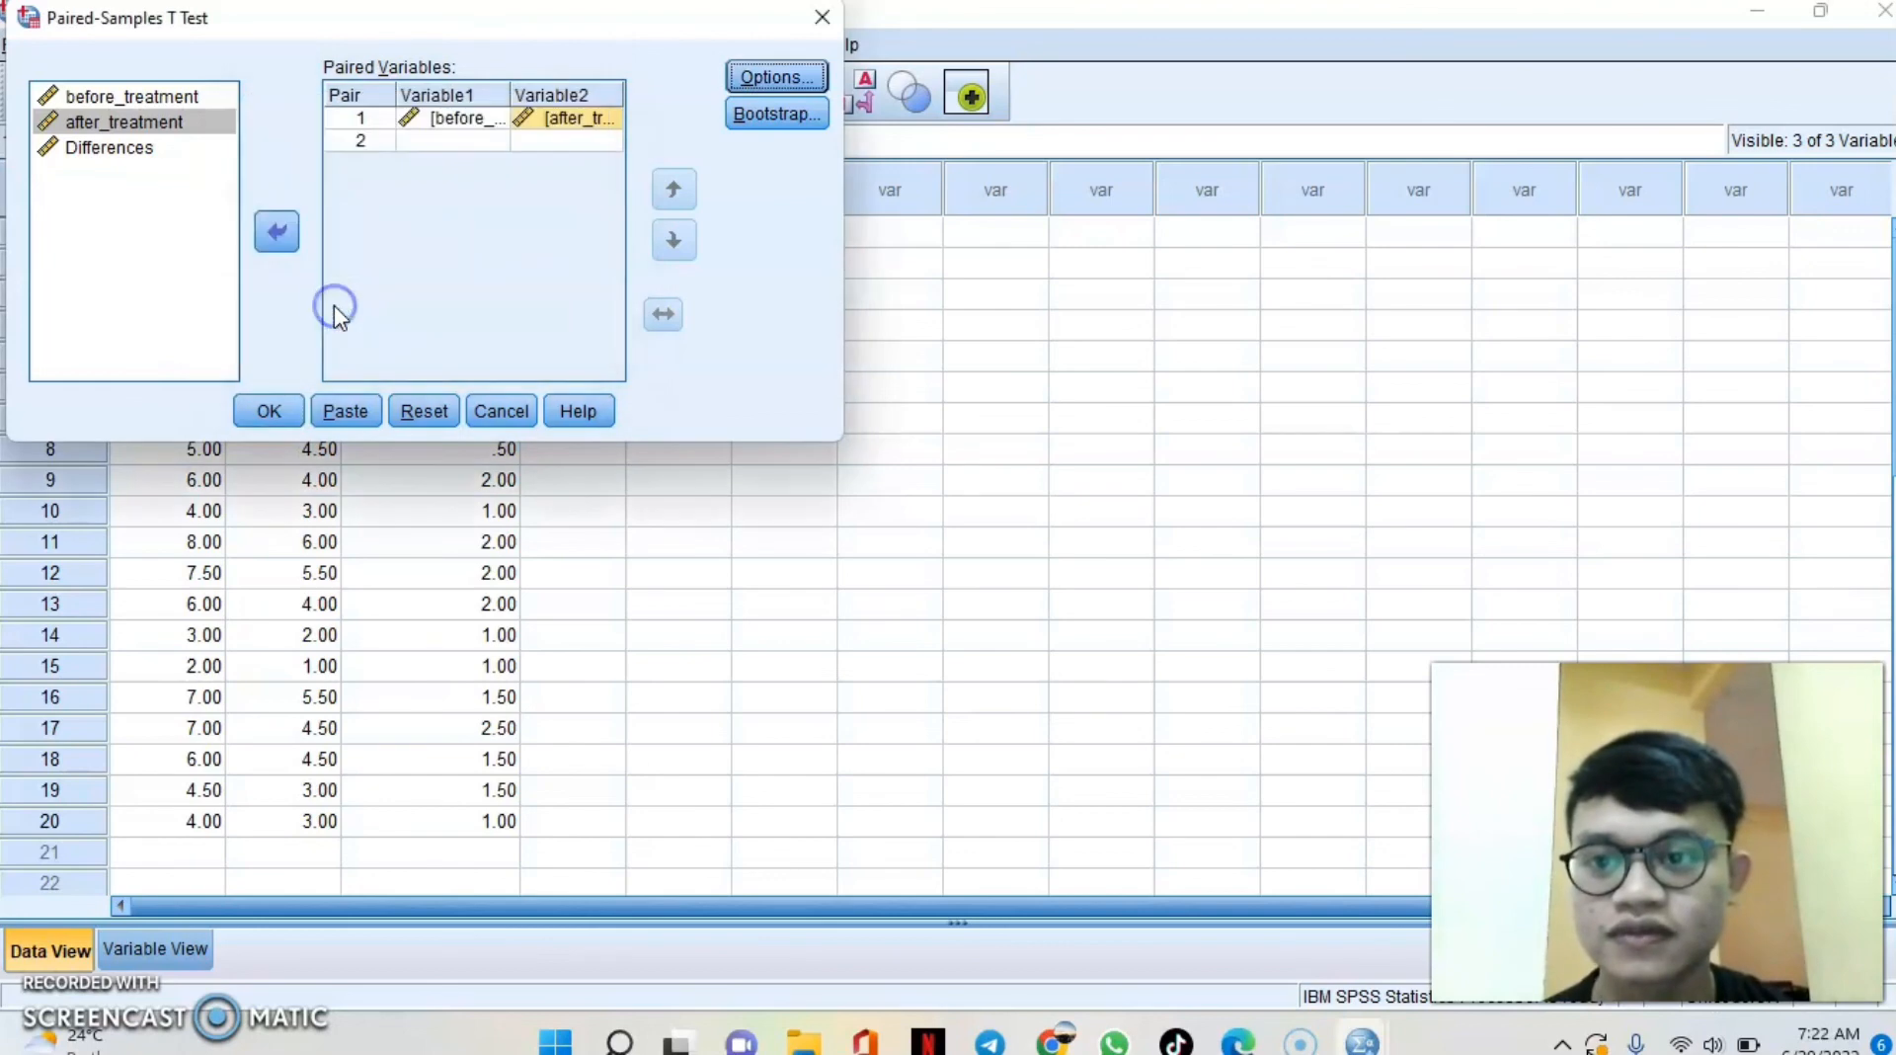
left_click(269, 413)
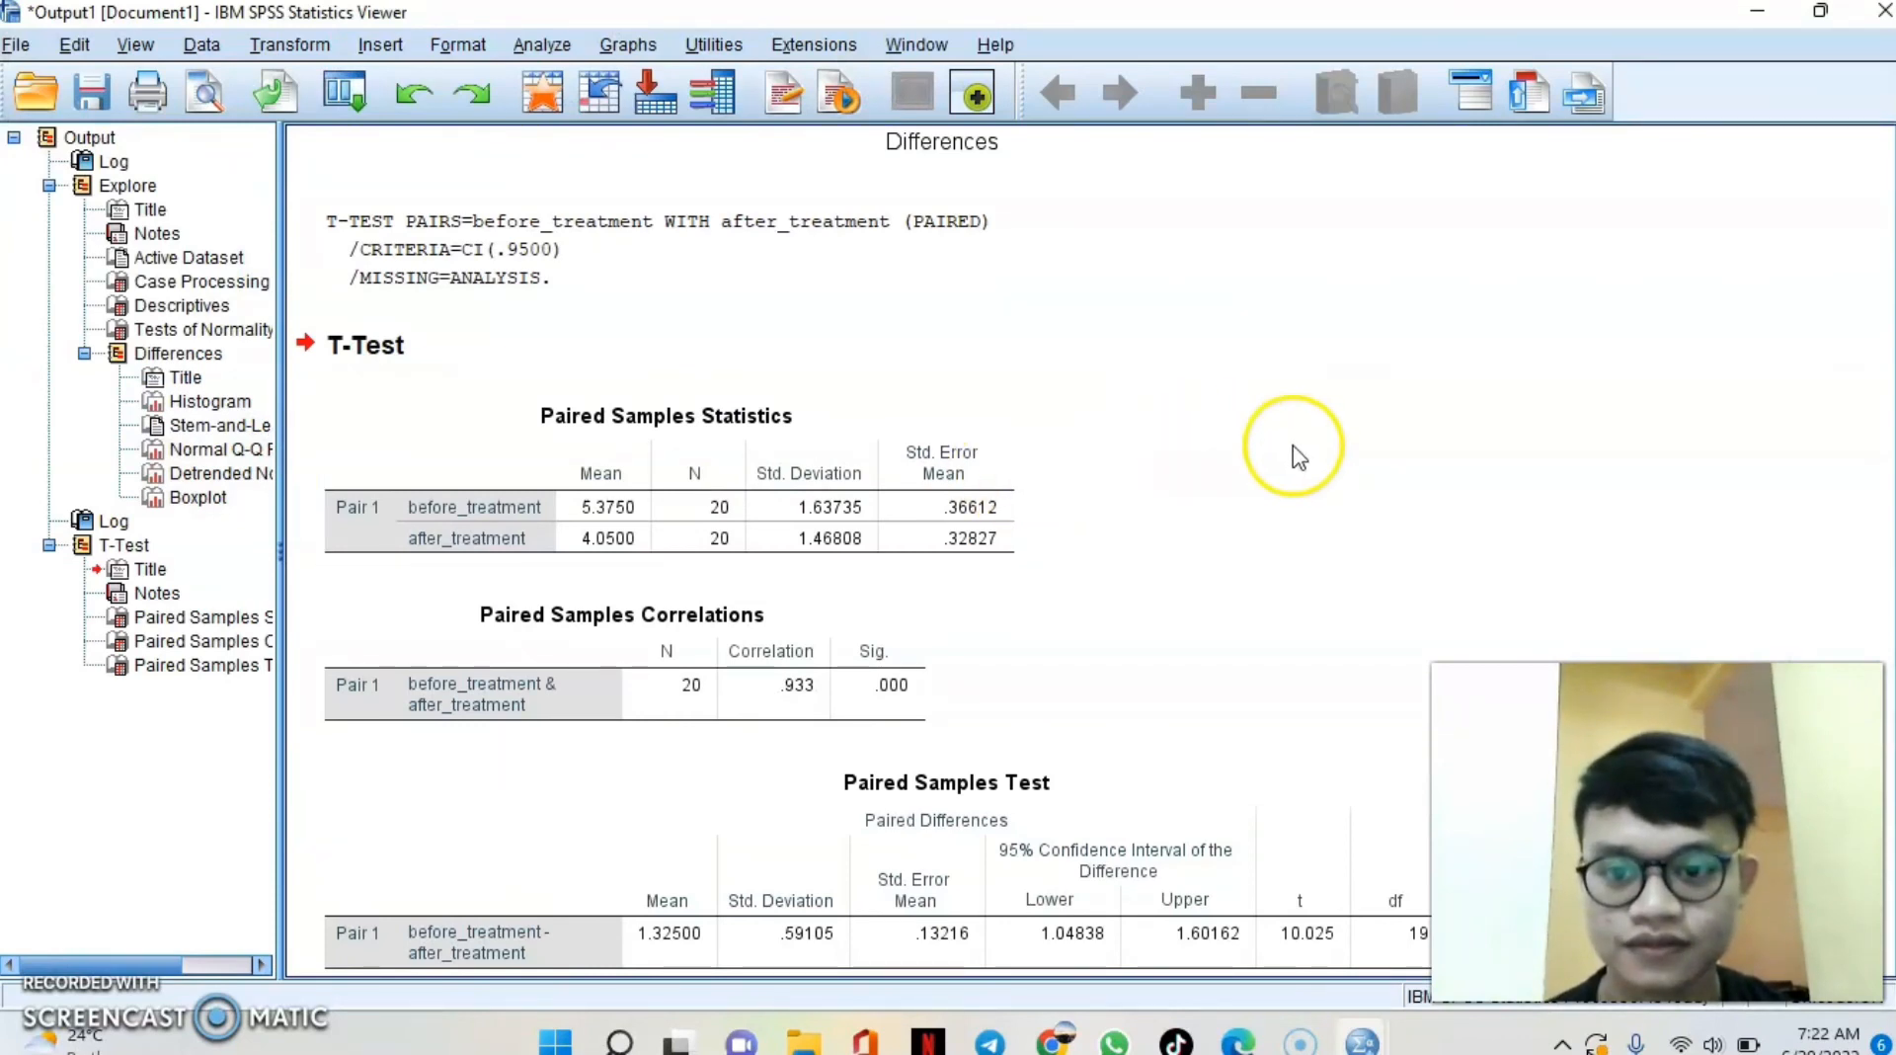
Examine the Paired Samples Statistics table for the before_treatment and after_treatment means and standard deviations.
left_click(800, 431)
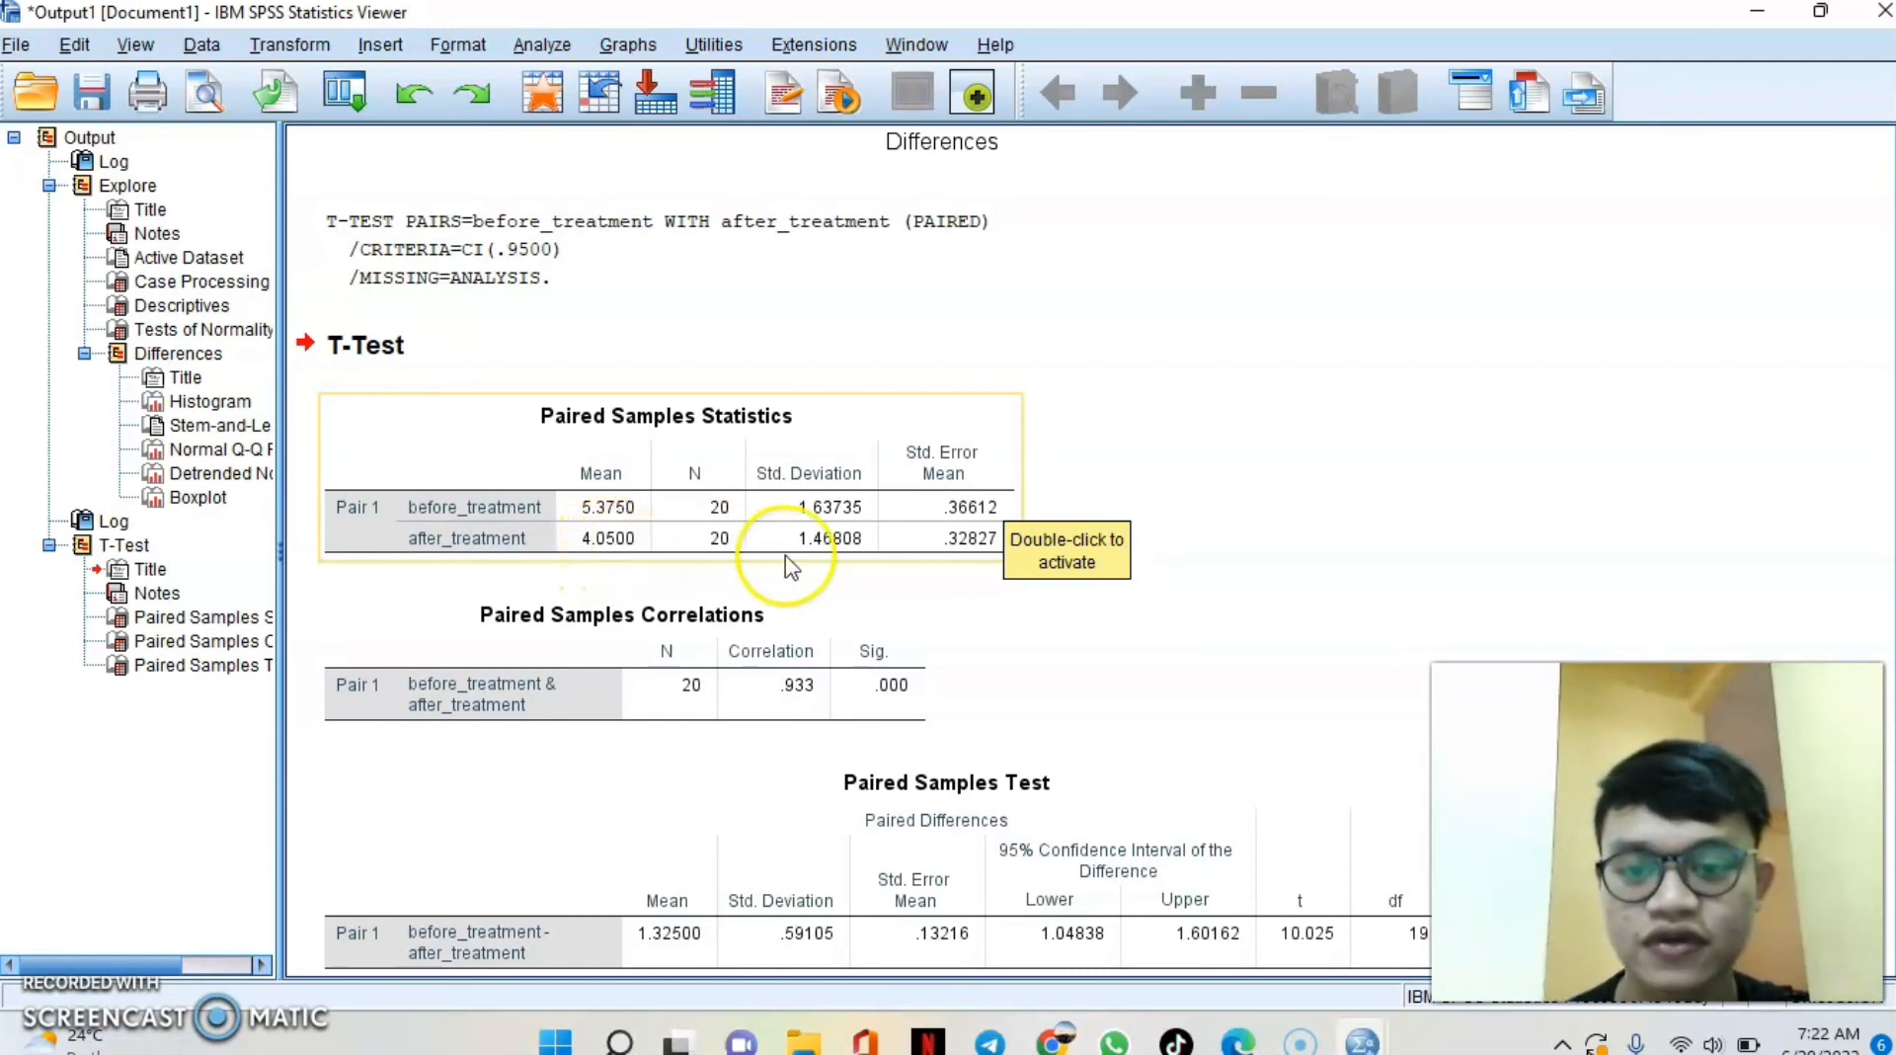
left_click(1185, 539)
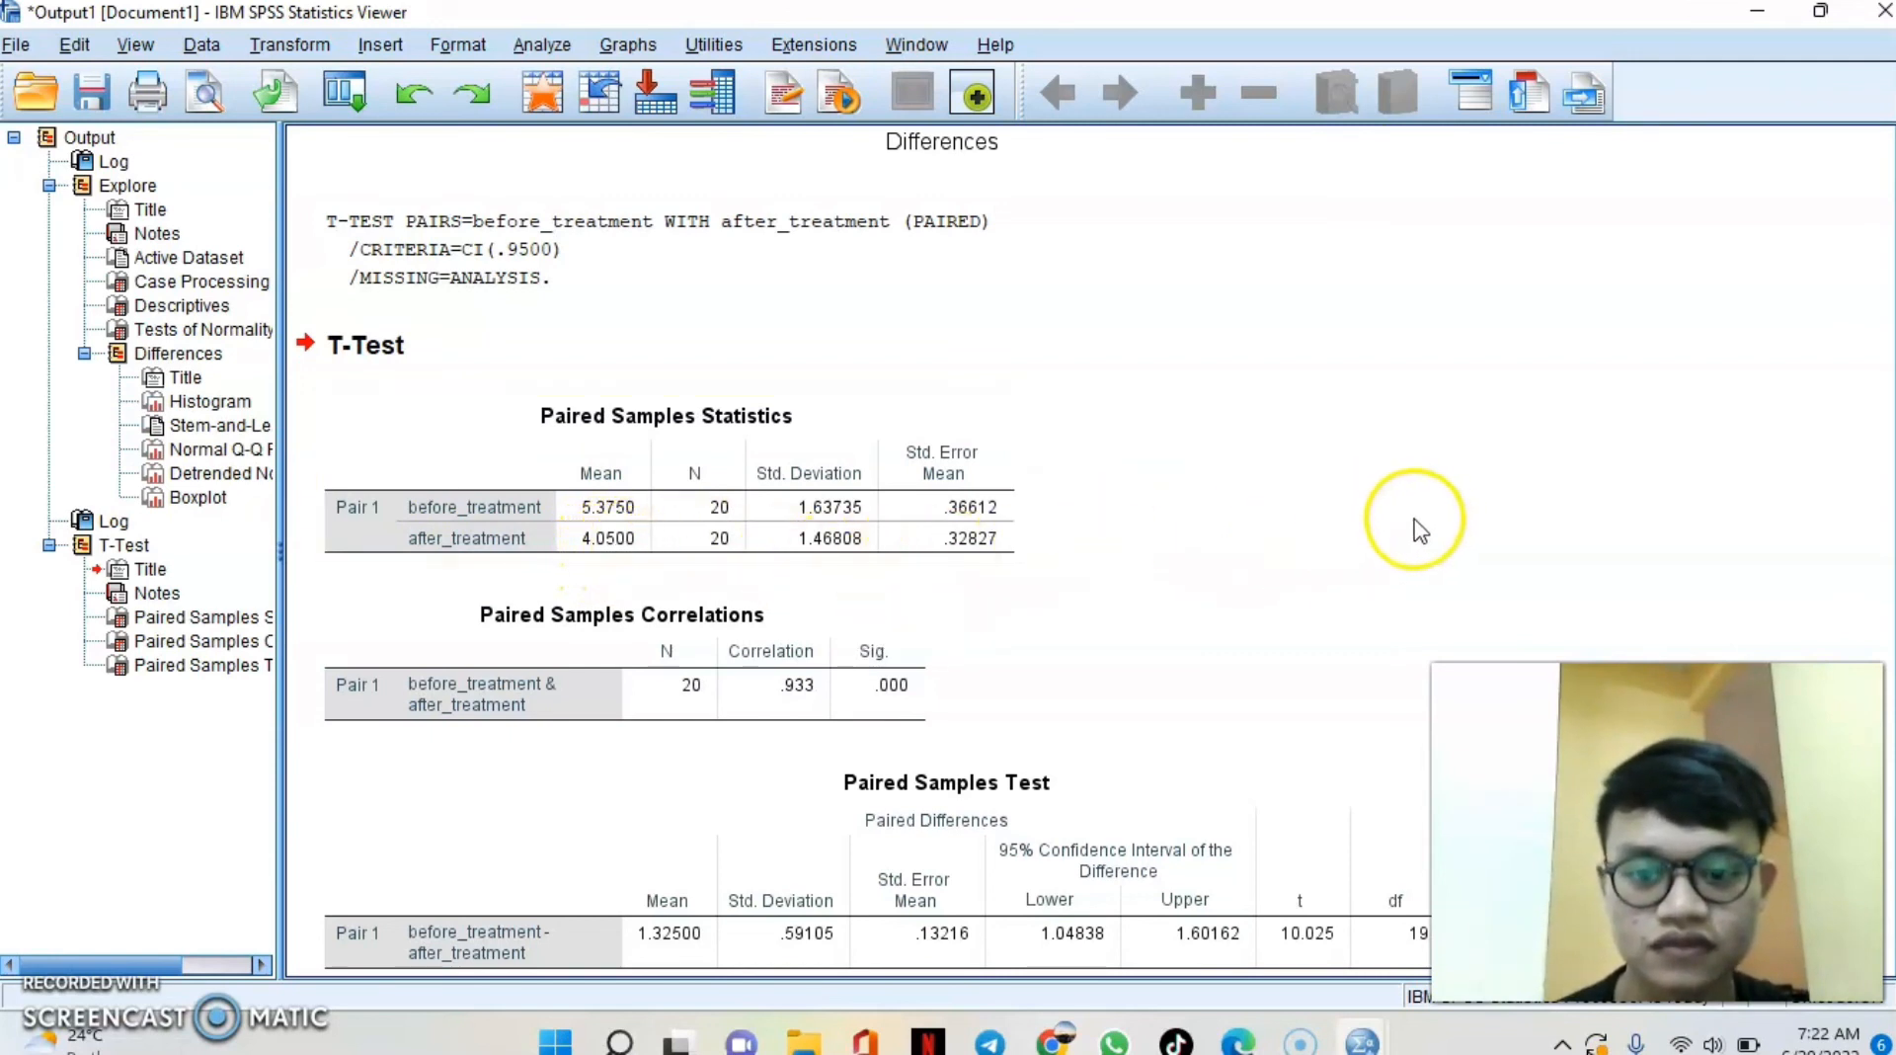
left_click(1363, 527)
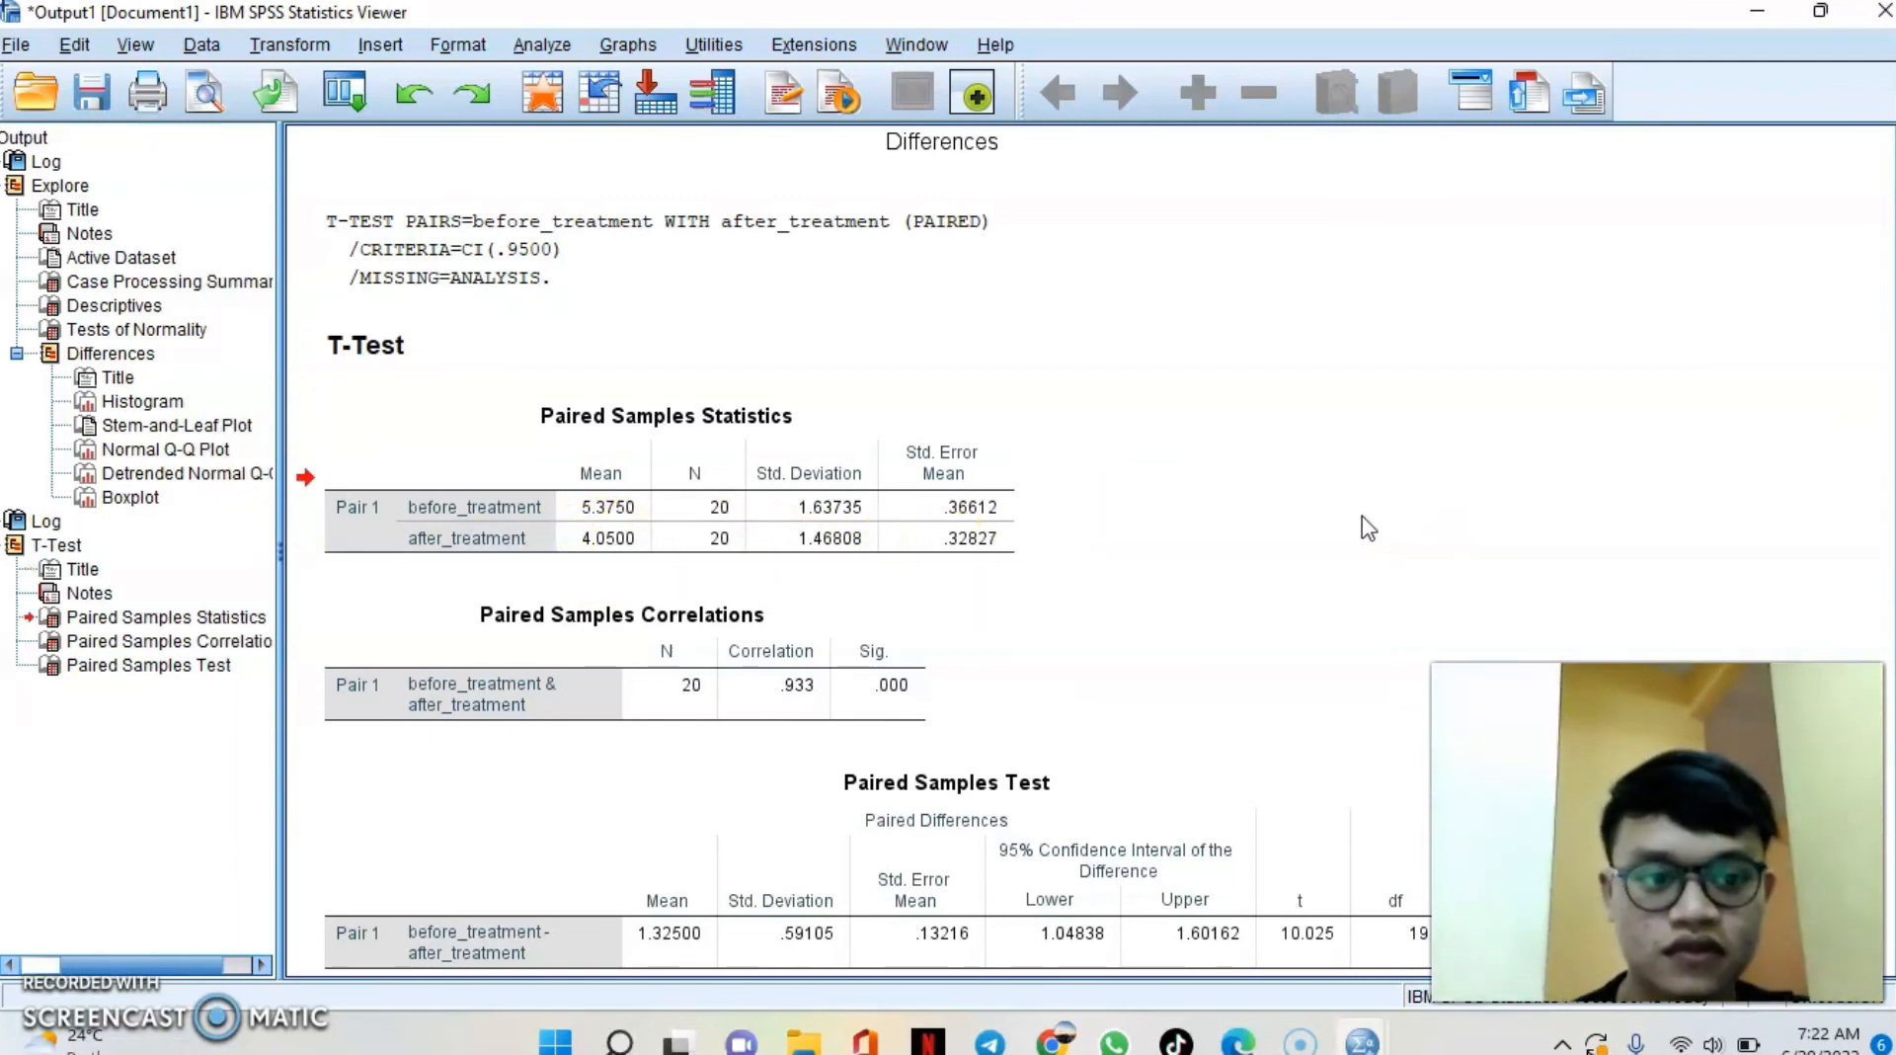